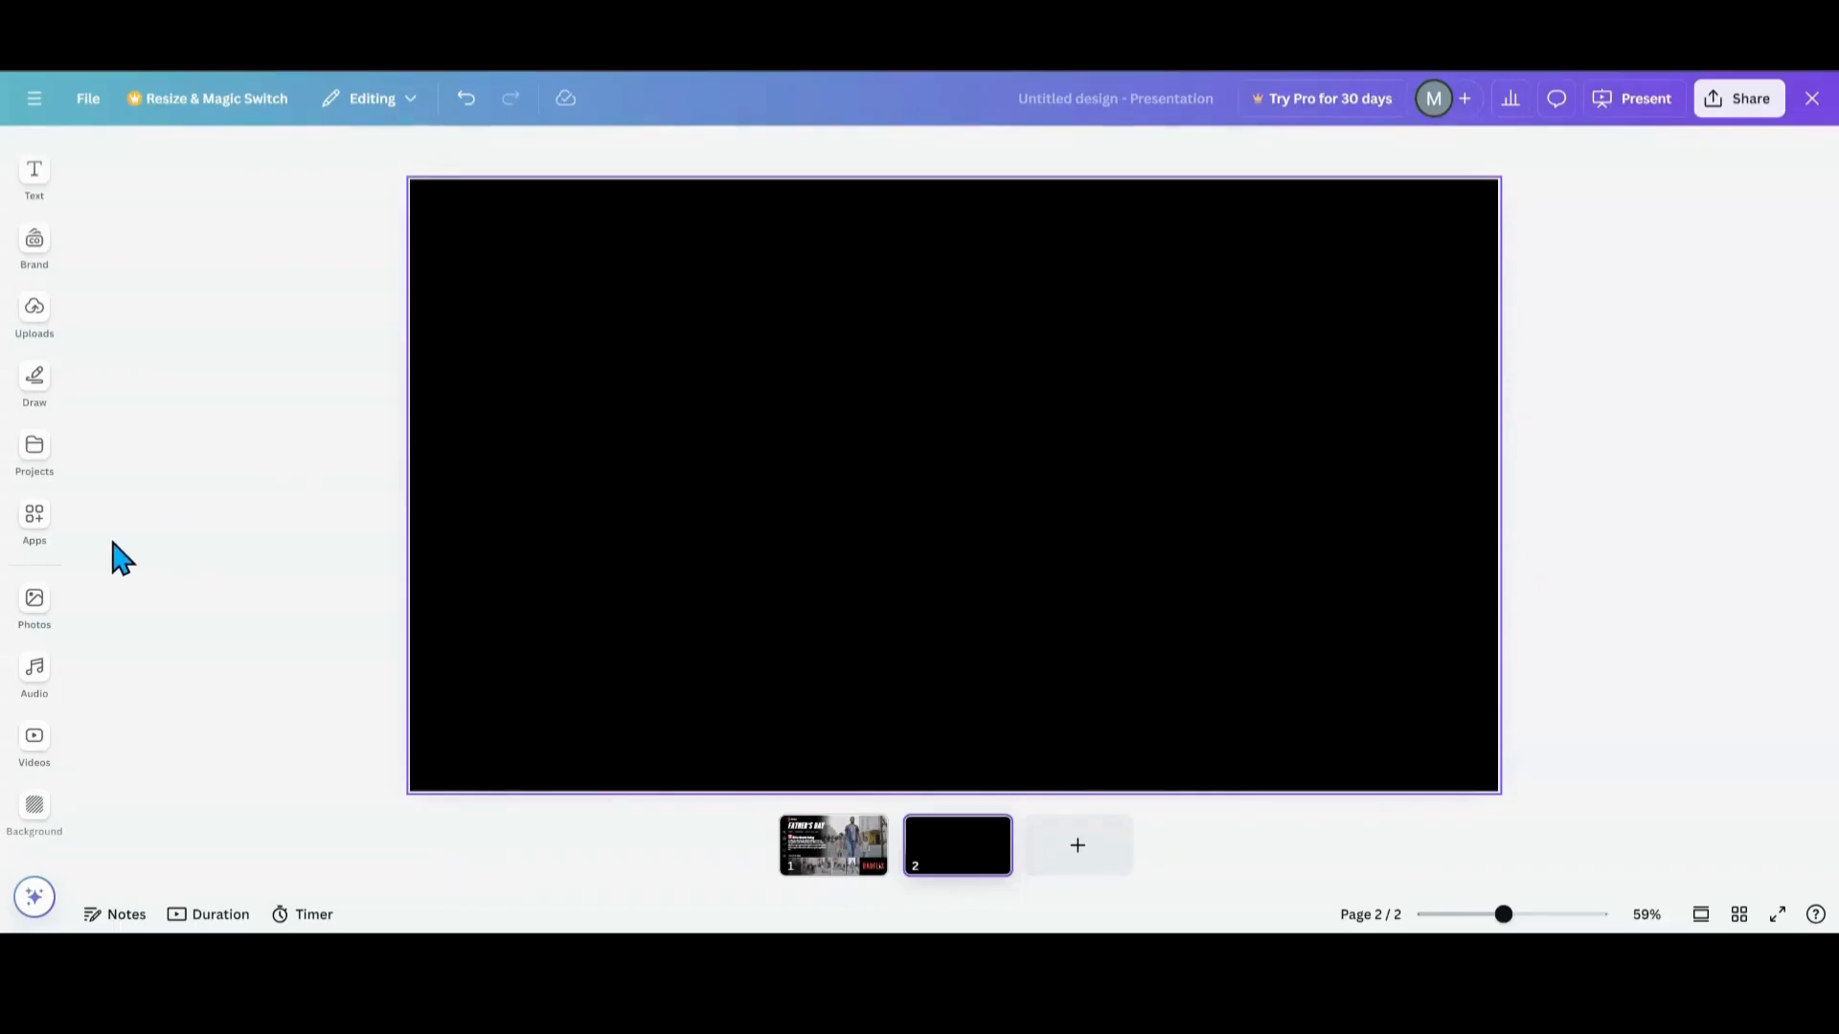
- Search the available apps for "icon" and open the Ikonik app
left_click(35, 536)
left_click(186, 160)
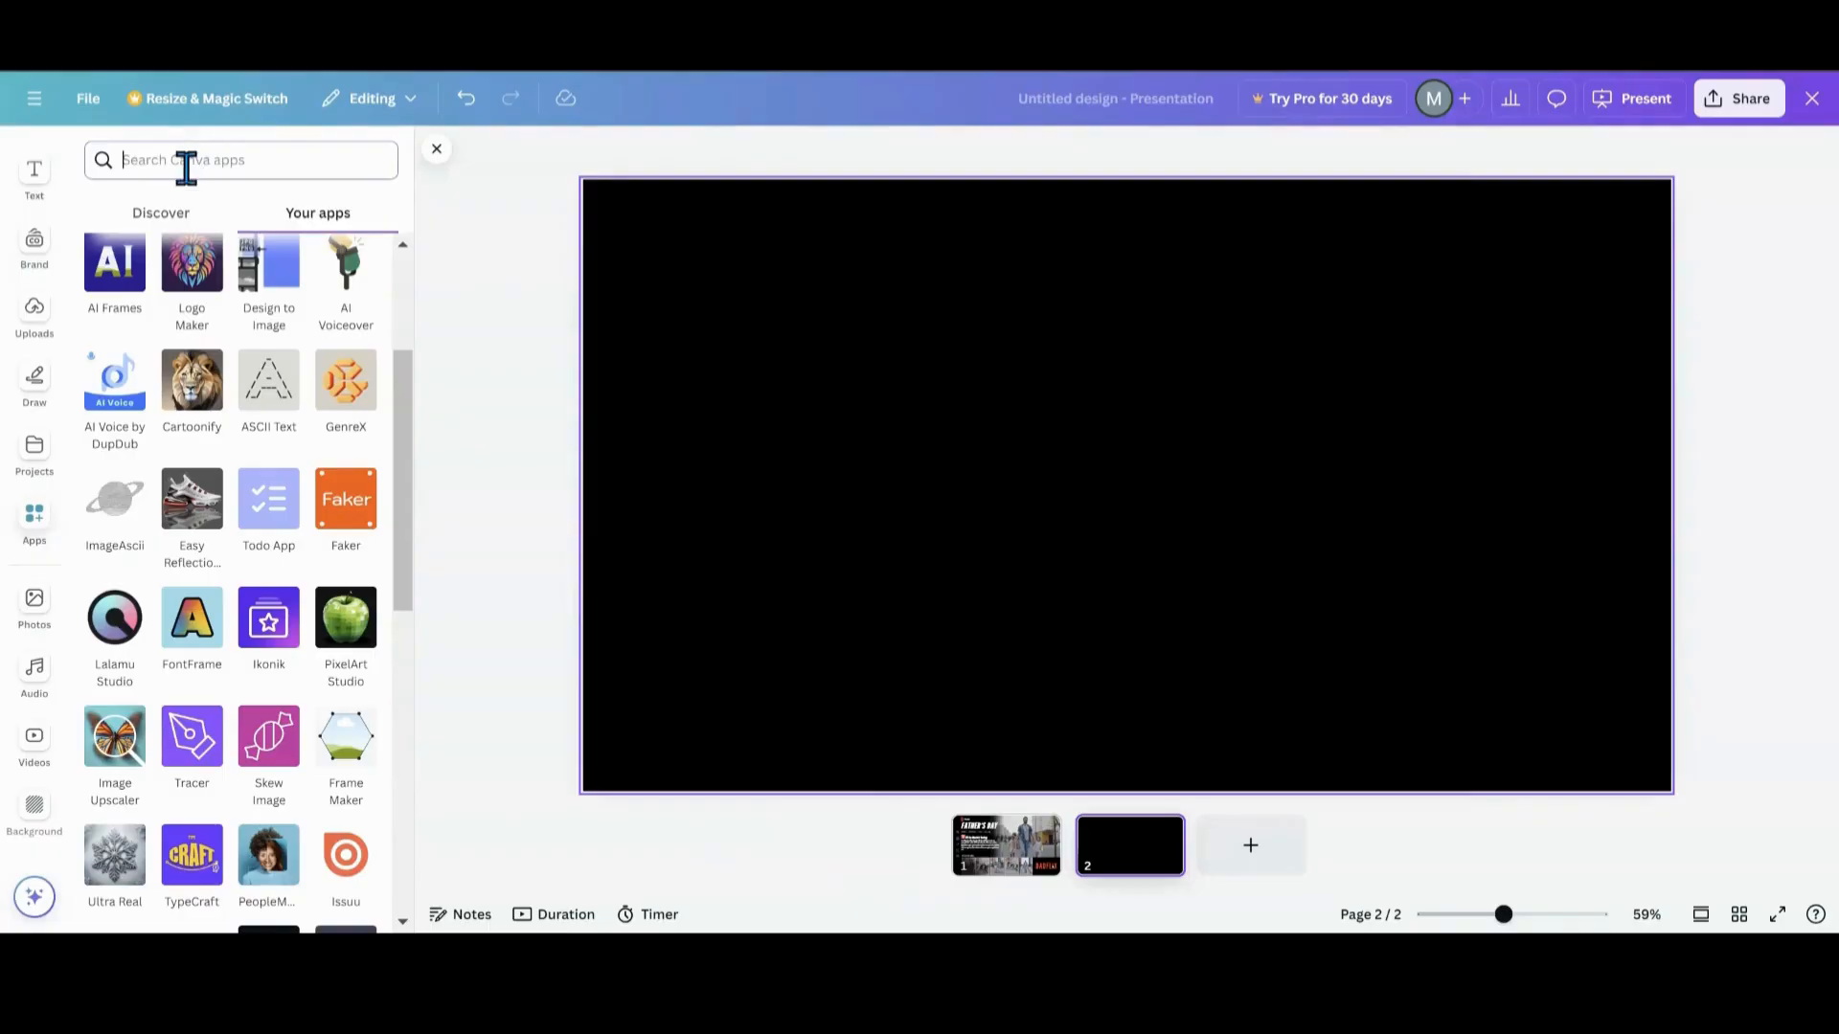
type("icon")
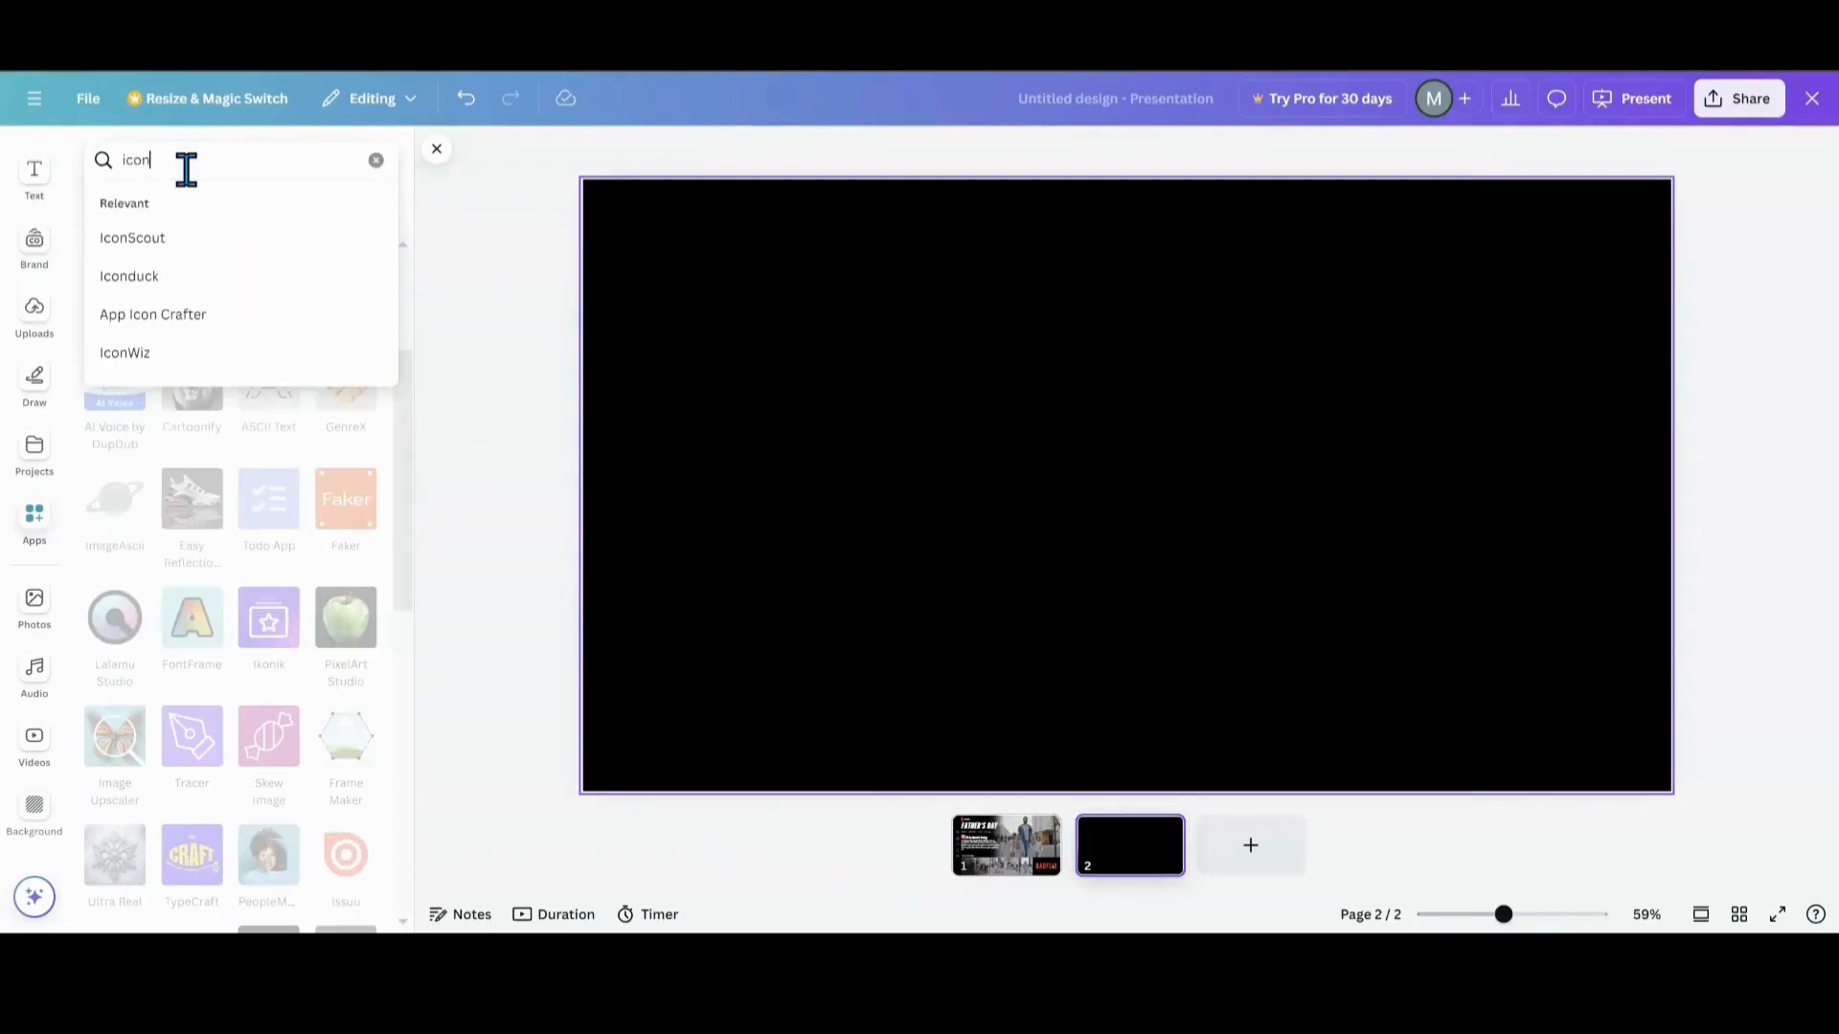
left_click(221, 249)
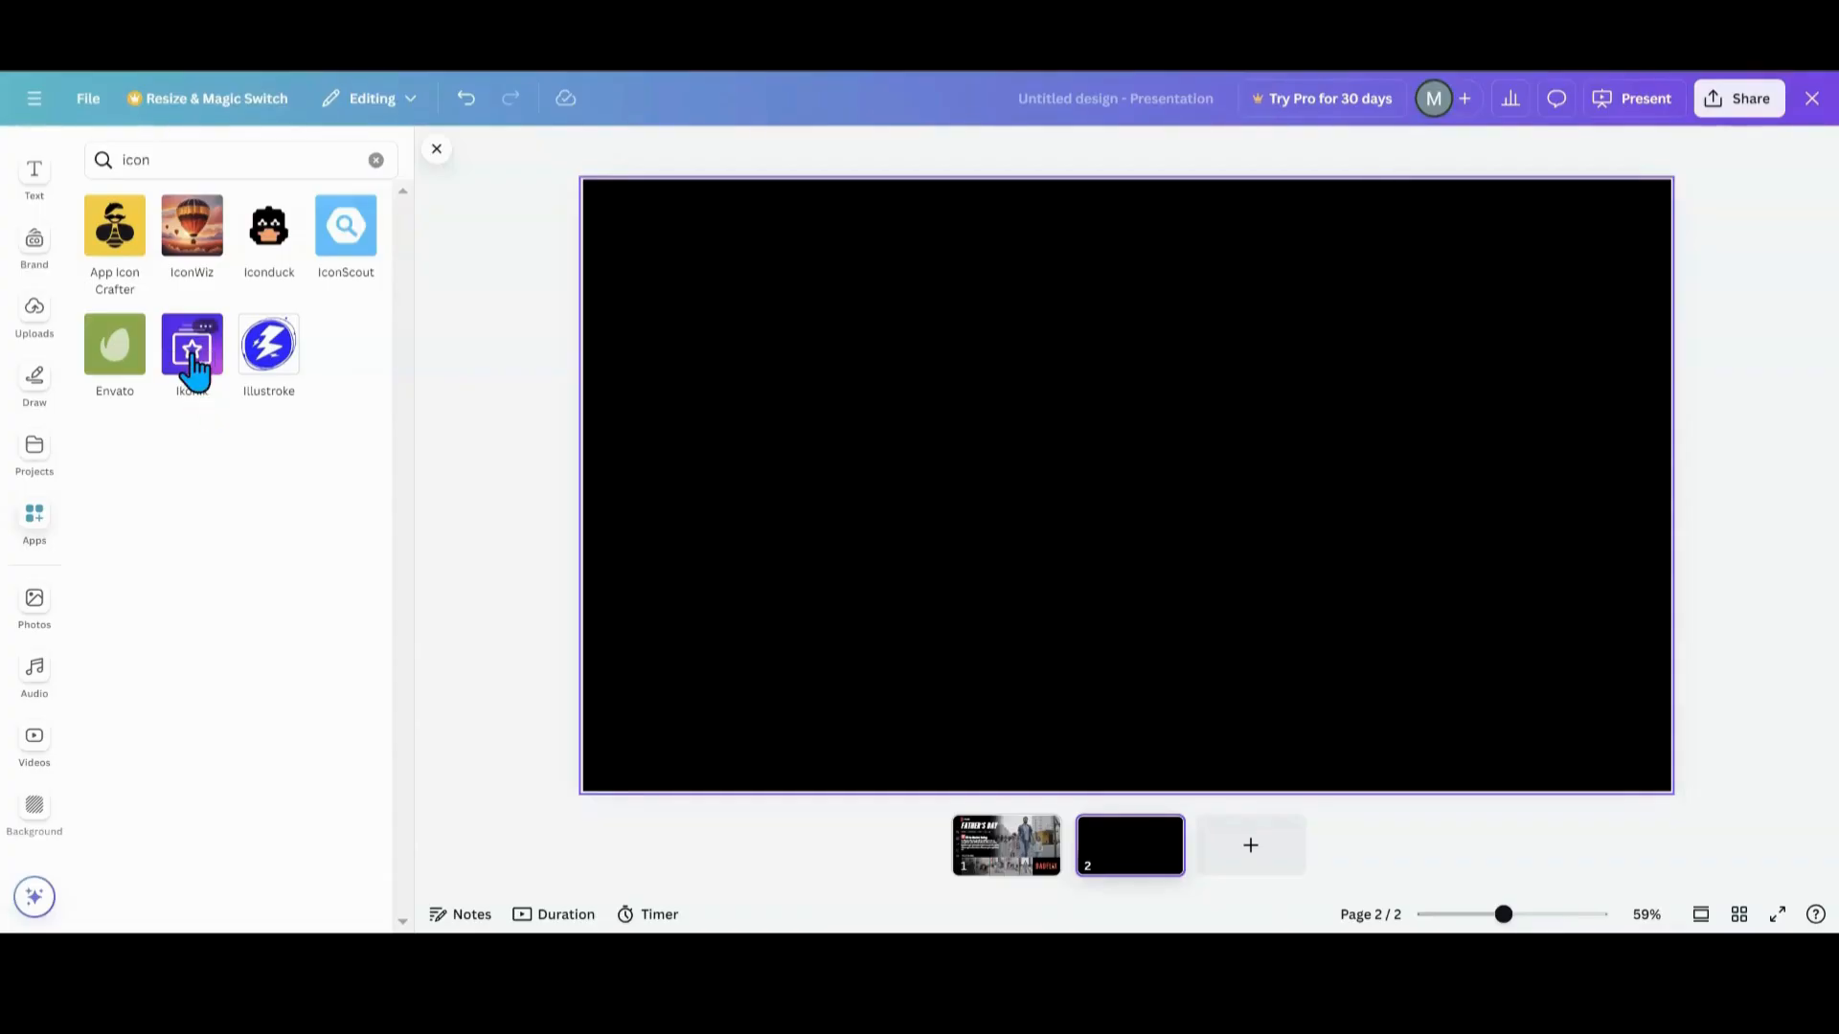
left_click(192, 354)
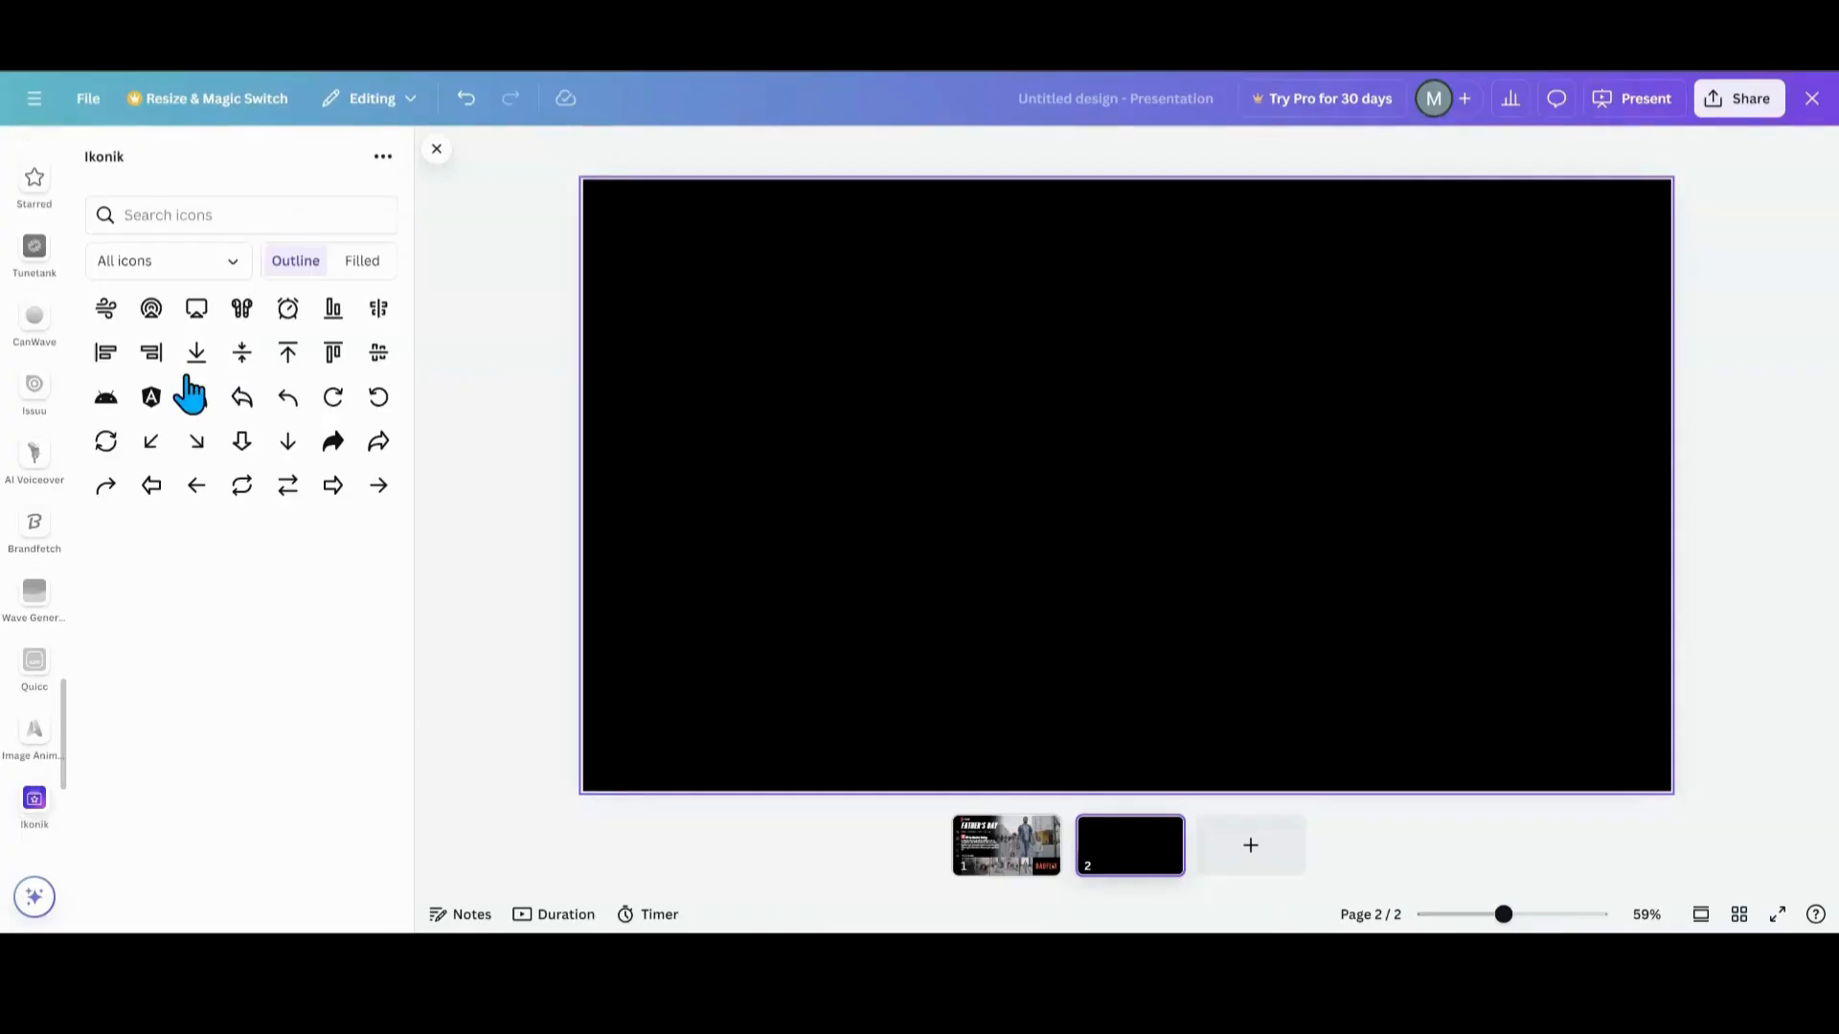
- Search the Ikonik icon library for "home", "movie" and "trend" icons, then close the library
left_click(193, 220)
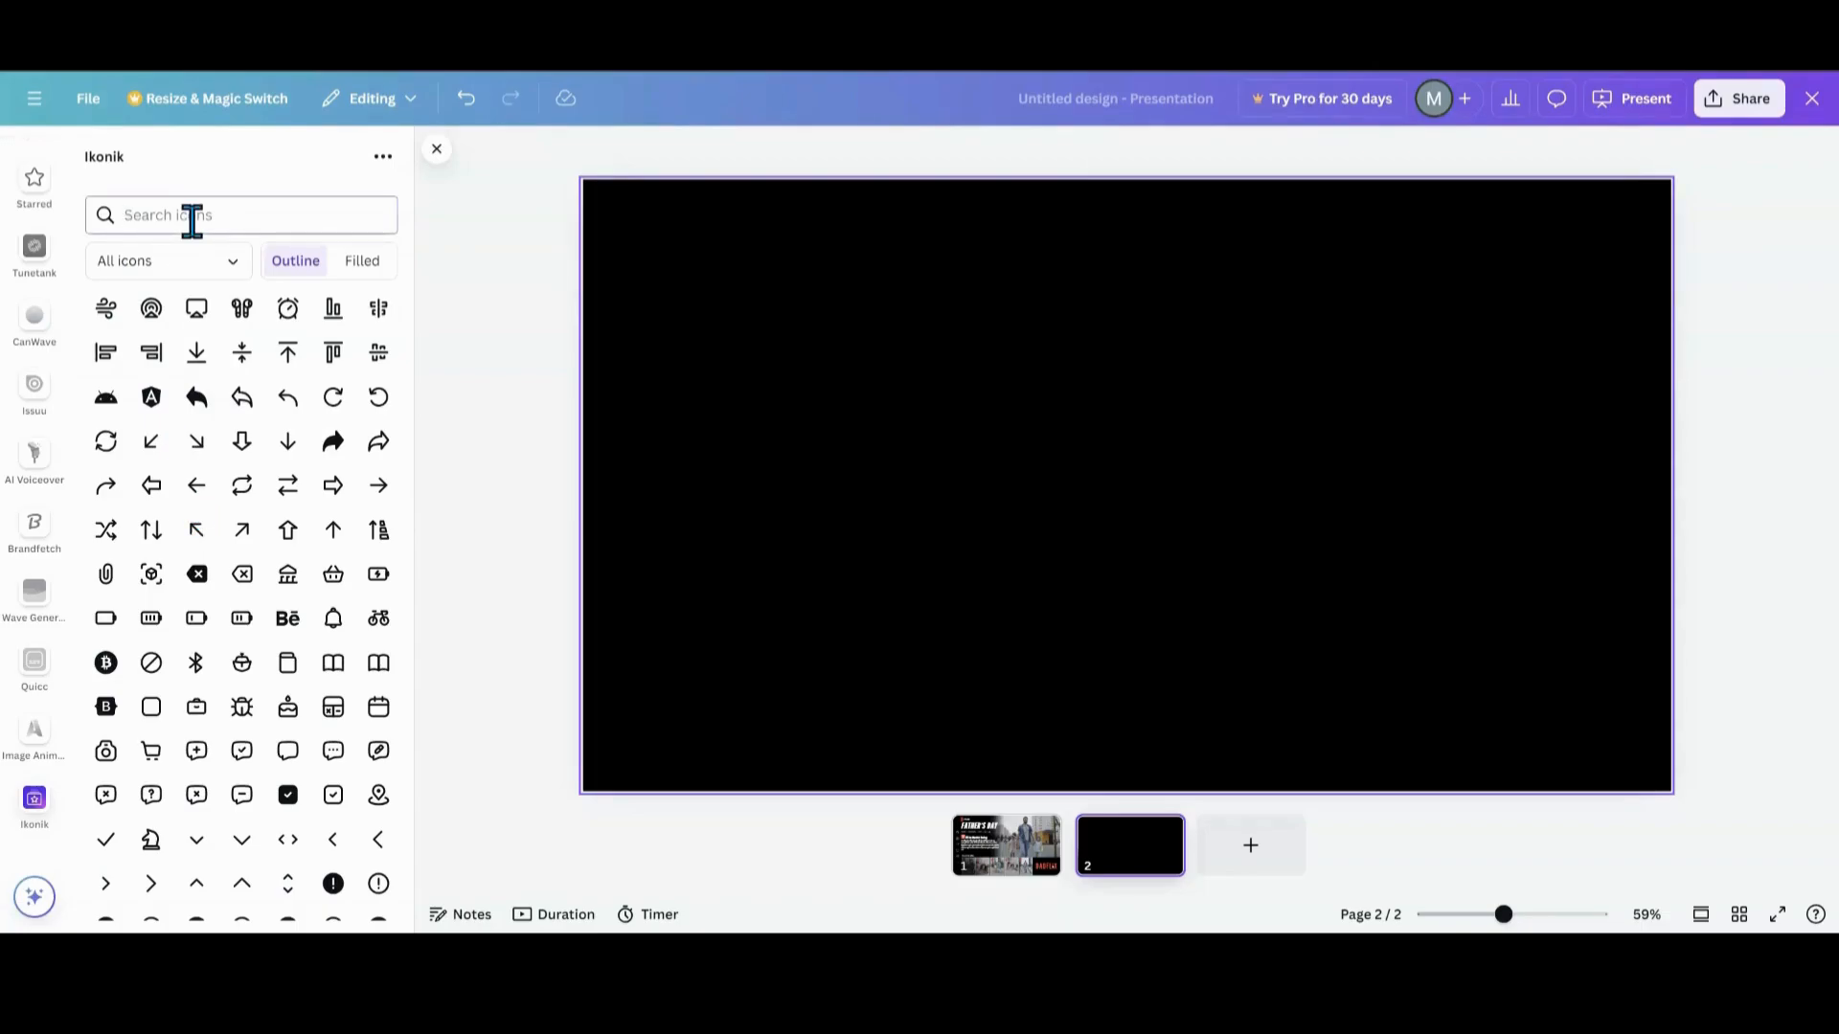
type("home")
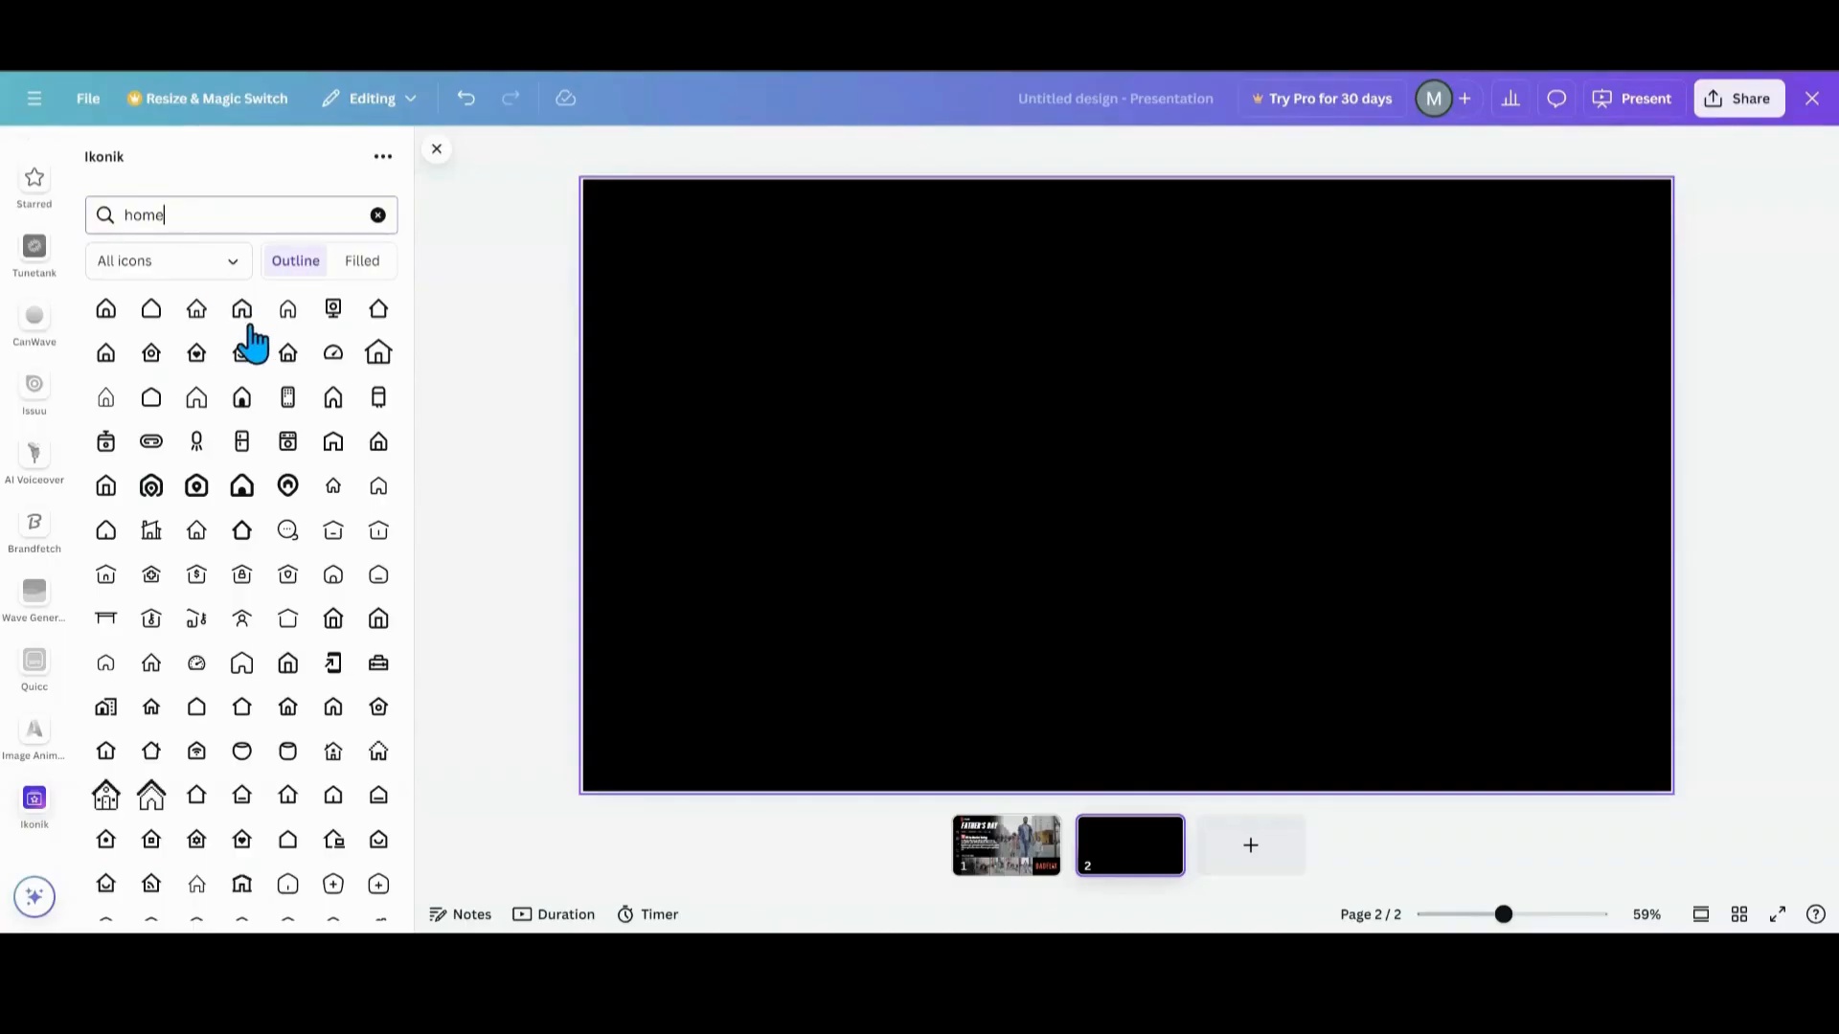
left_click_drag(191, 217, 91, 222)
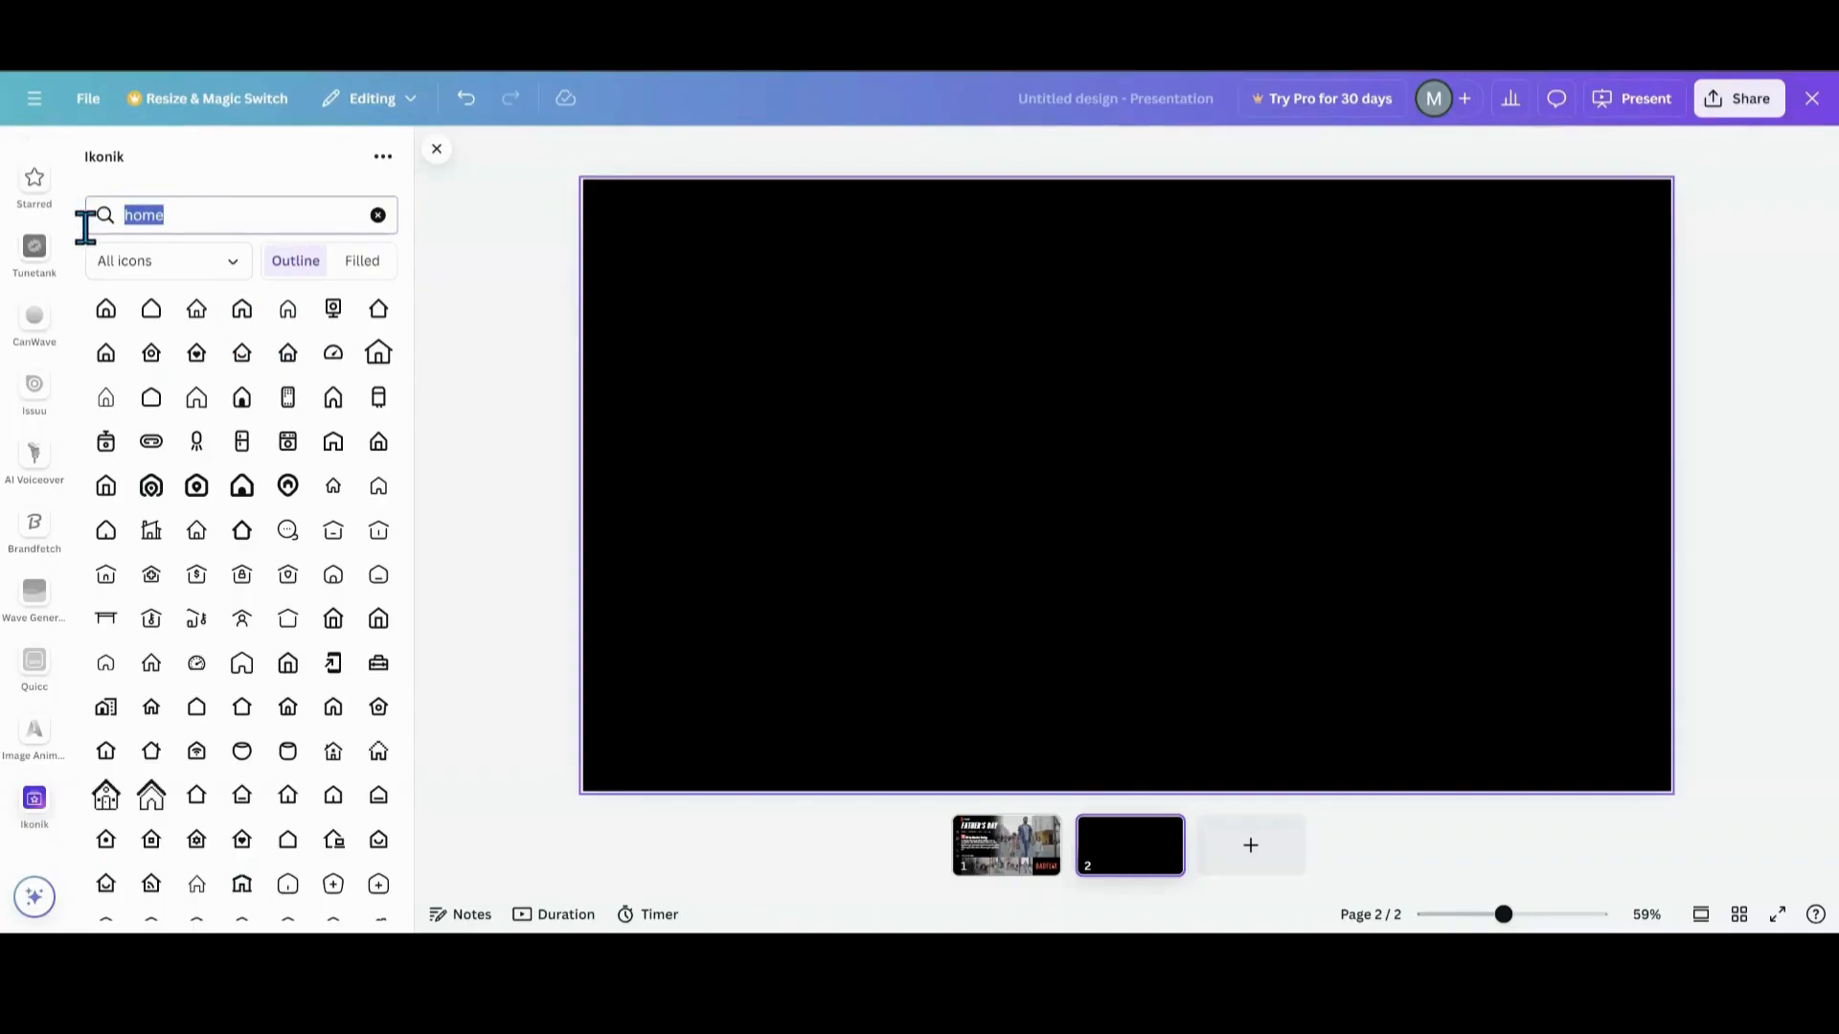
type("movie")
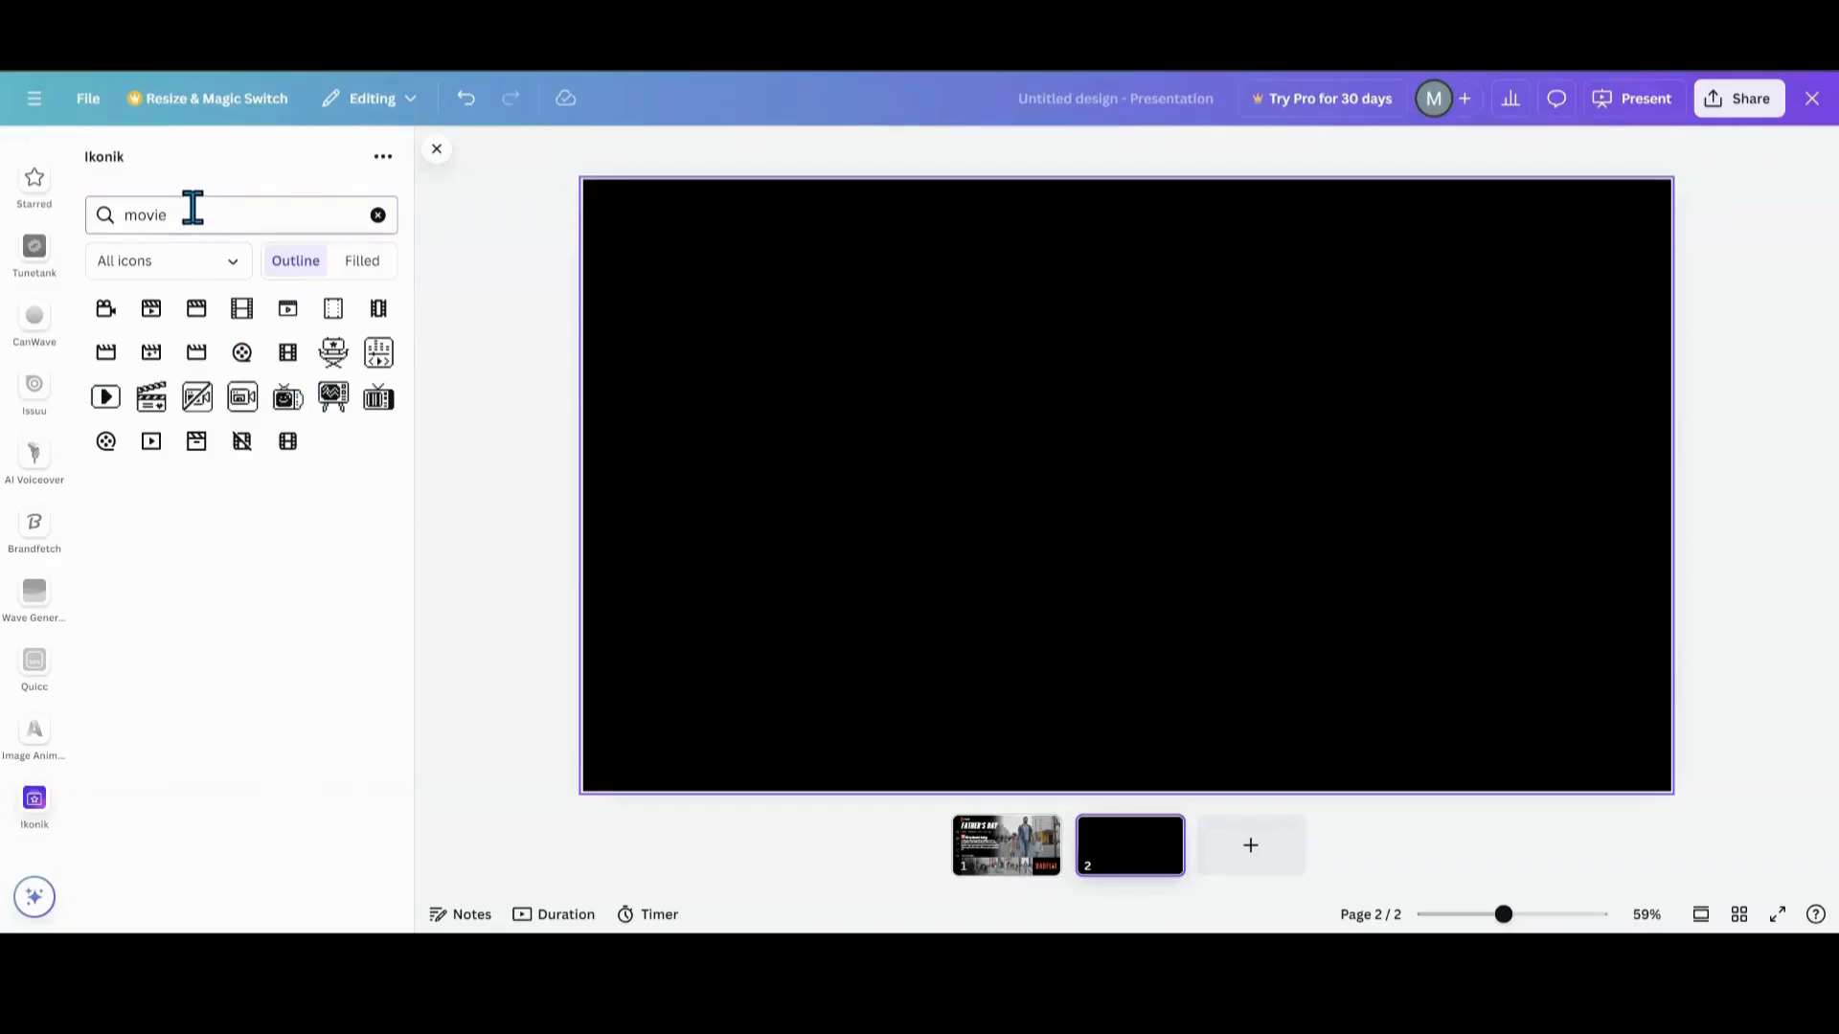
left_click_drag(189, 215, 113, 216)
type("trend")
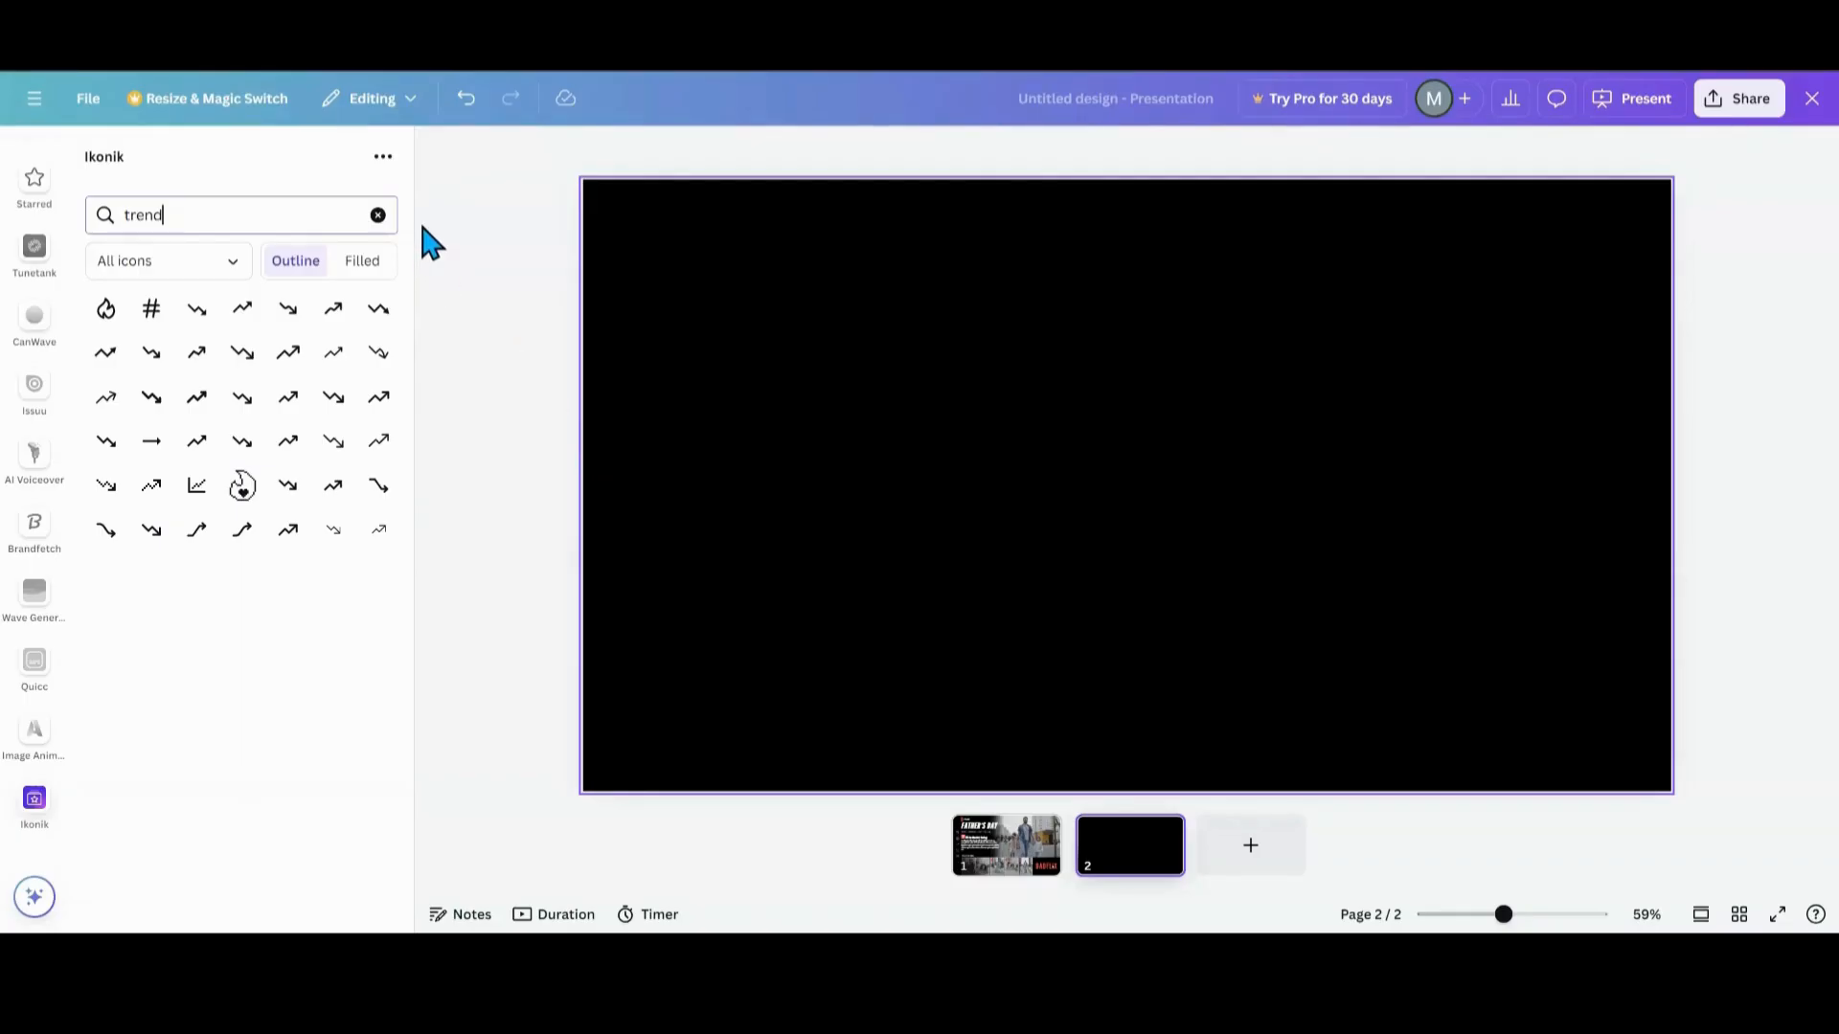
left_click(688, 580)
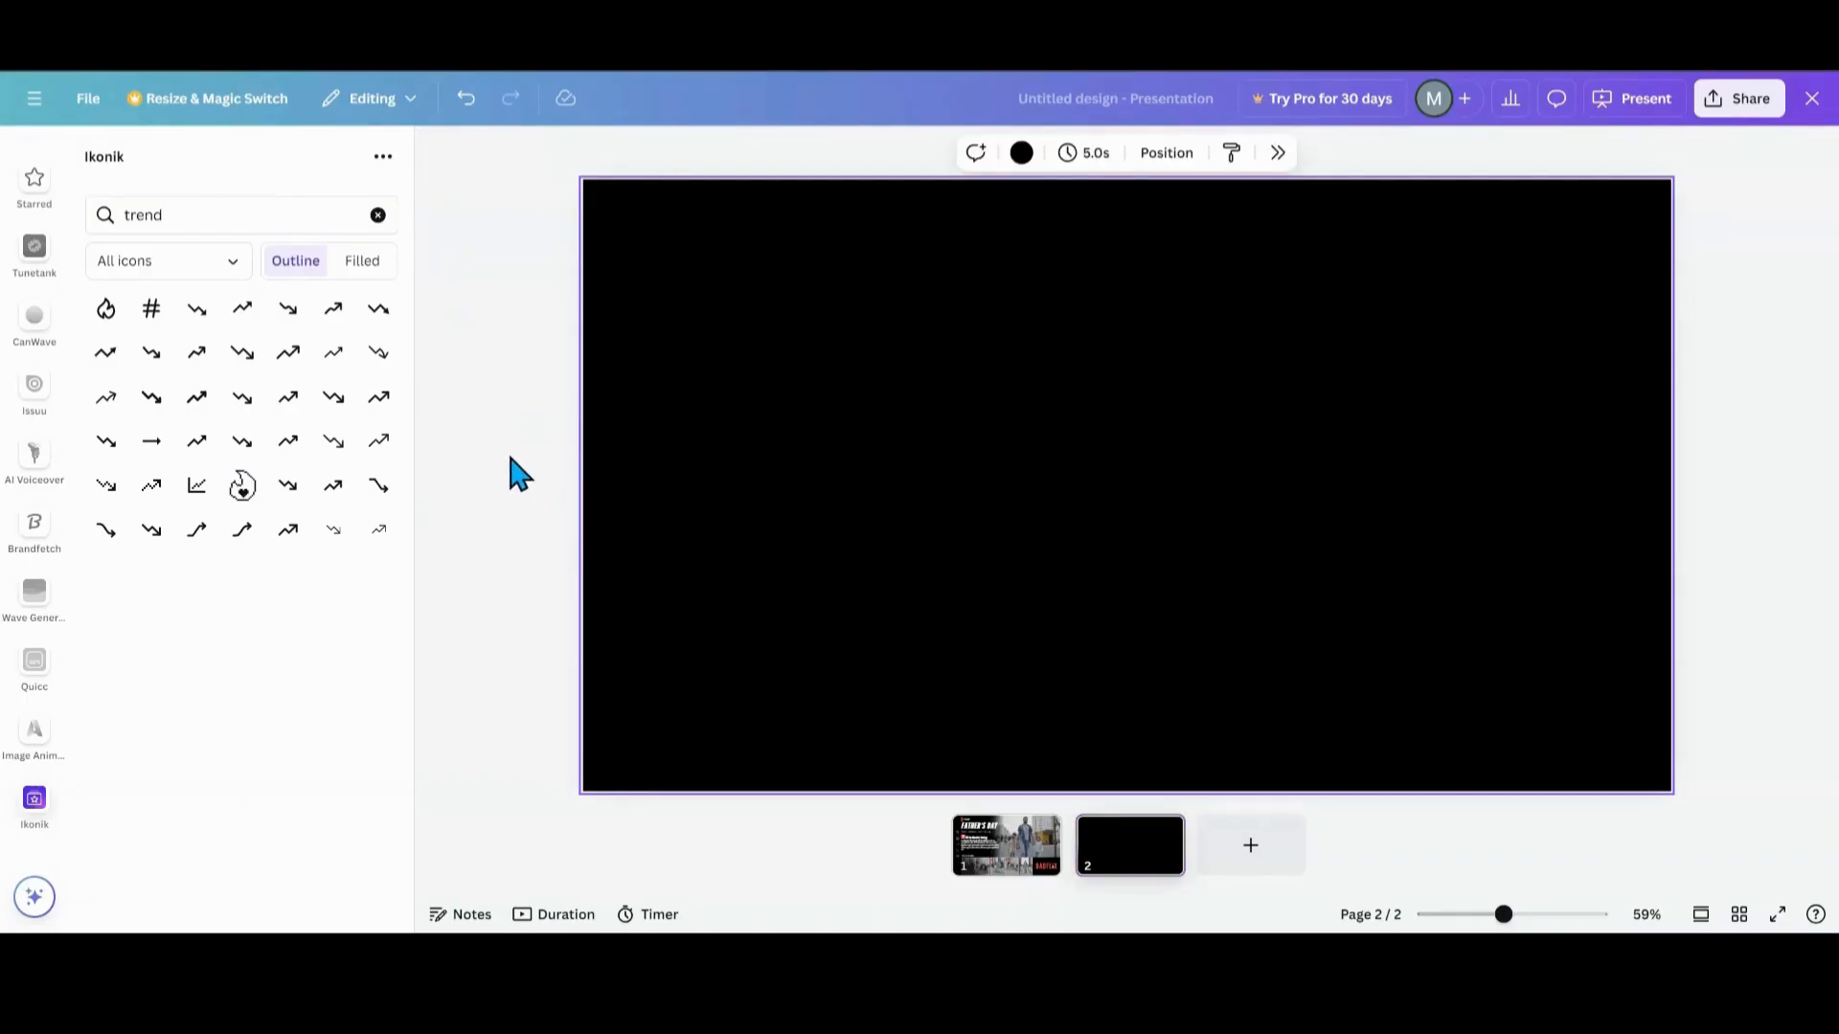
left_click(436, 151)
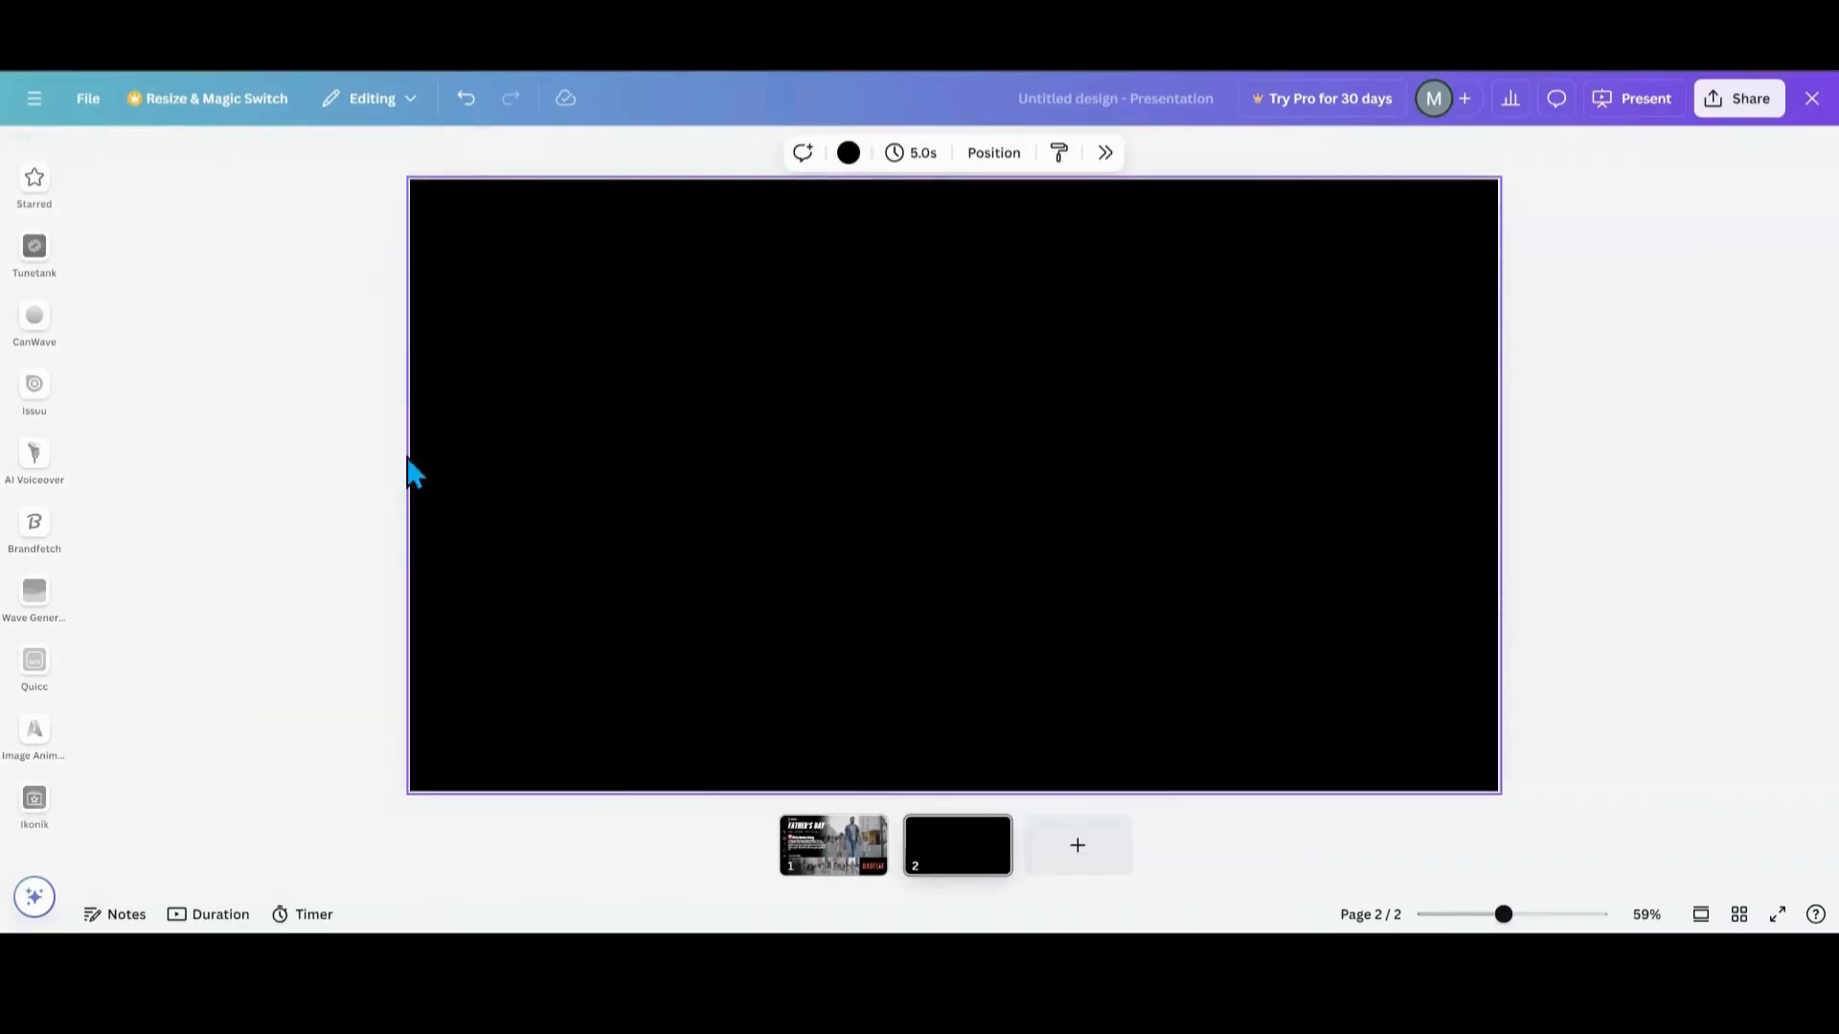
- Duplicate the column of six white menu icons on page 1 and move the copies onto page 2
left_click(821, 867)
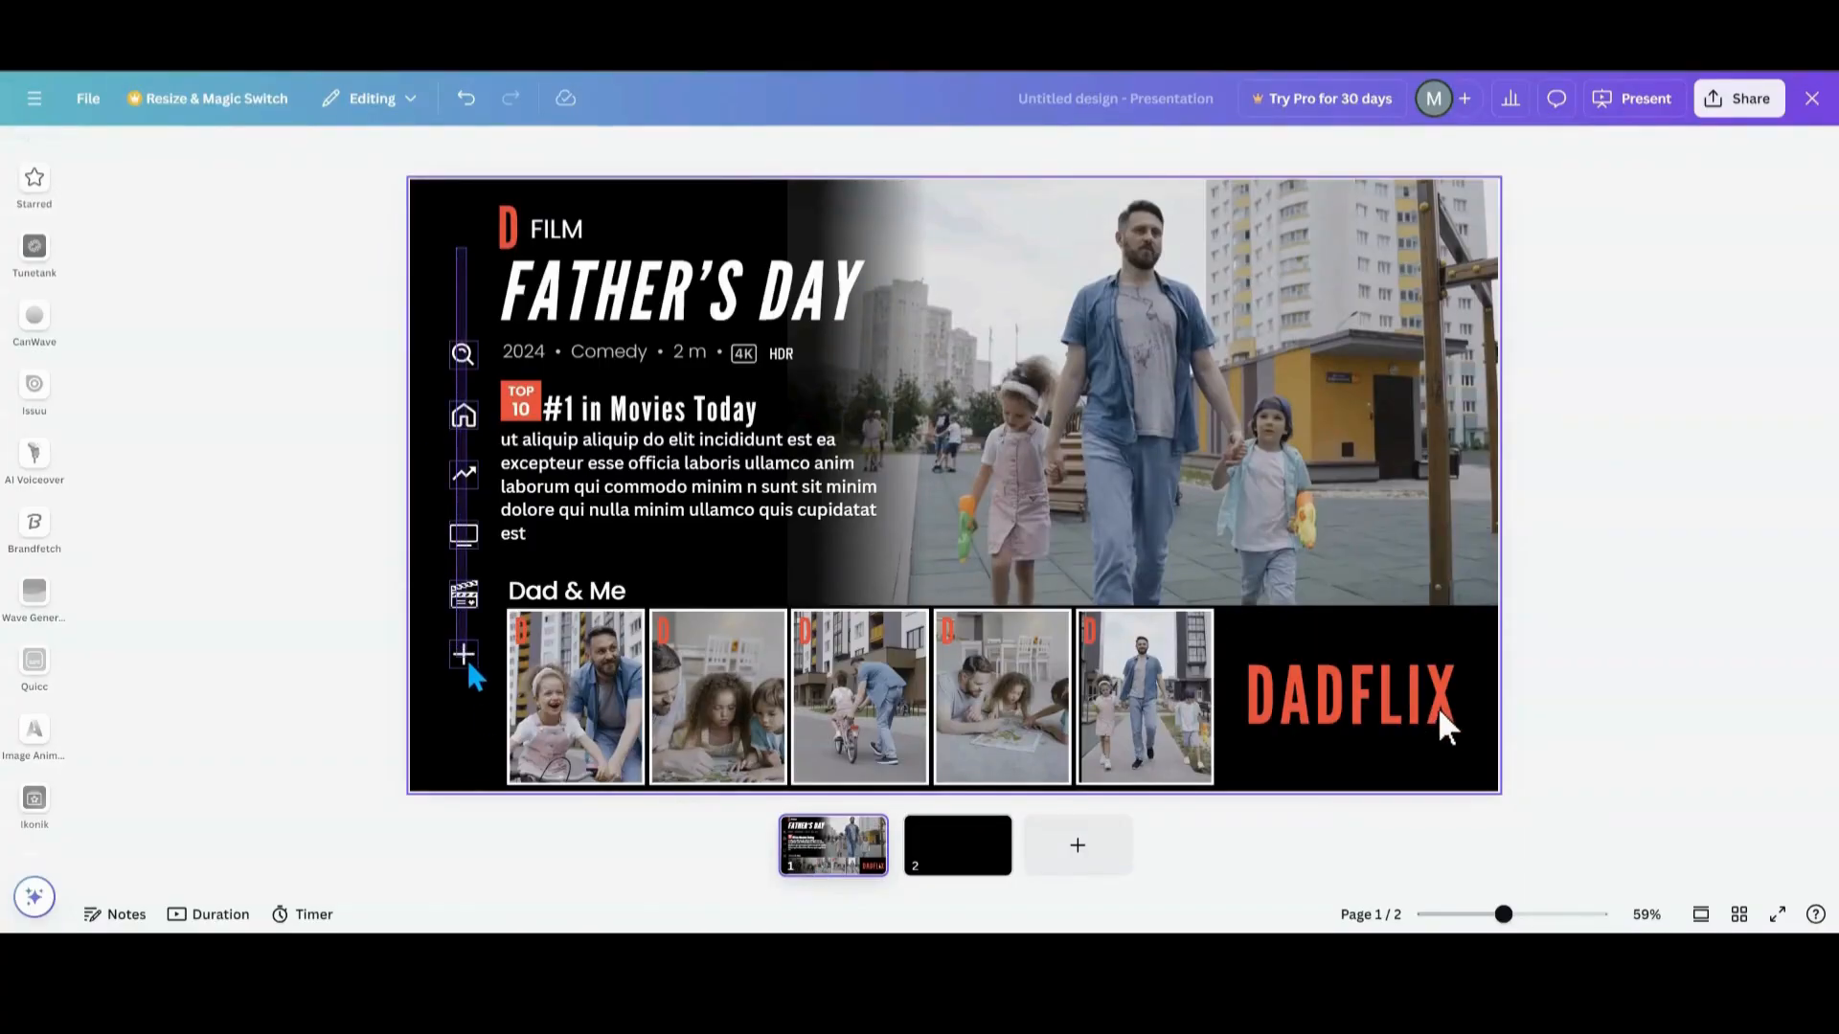
left_click(448, 546)
key("ctrl+d")
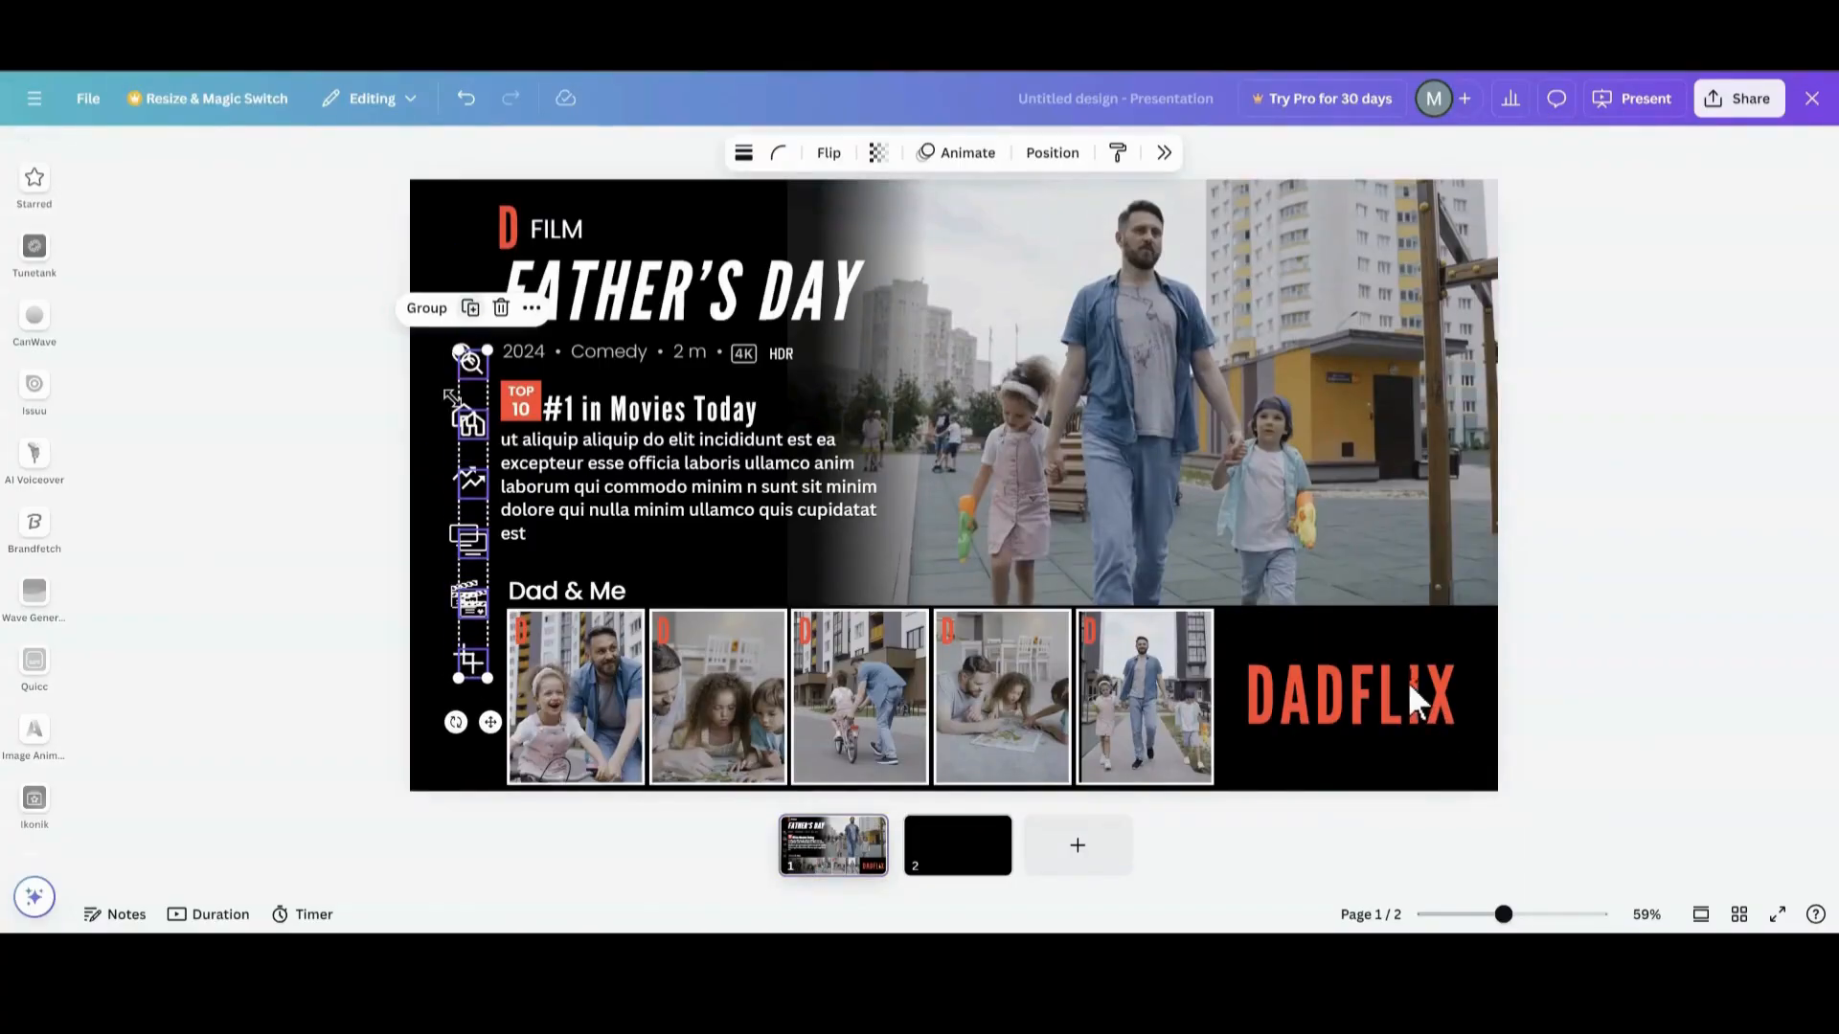
left_click_drag(476, 484, 976, 868)
left_click(565, 411)
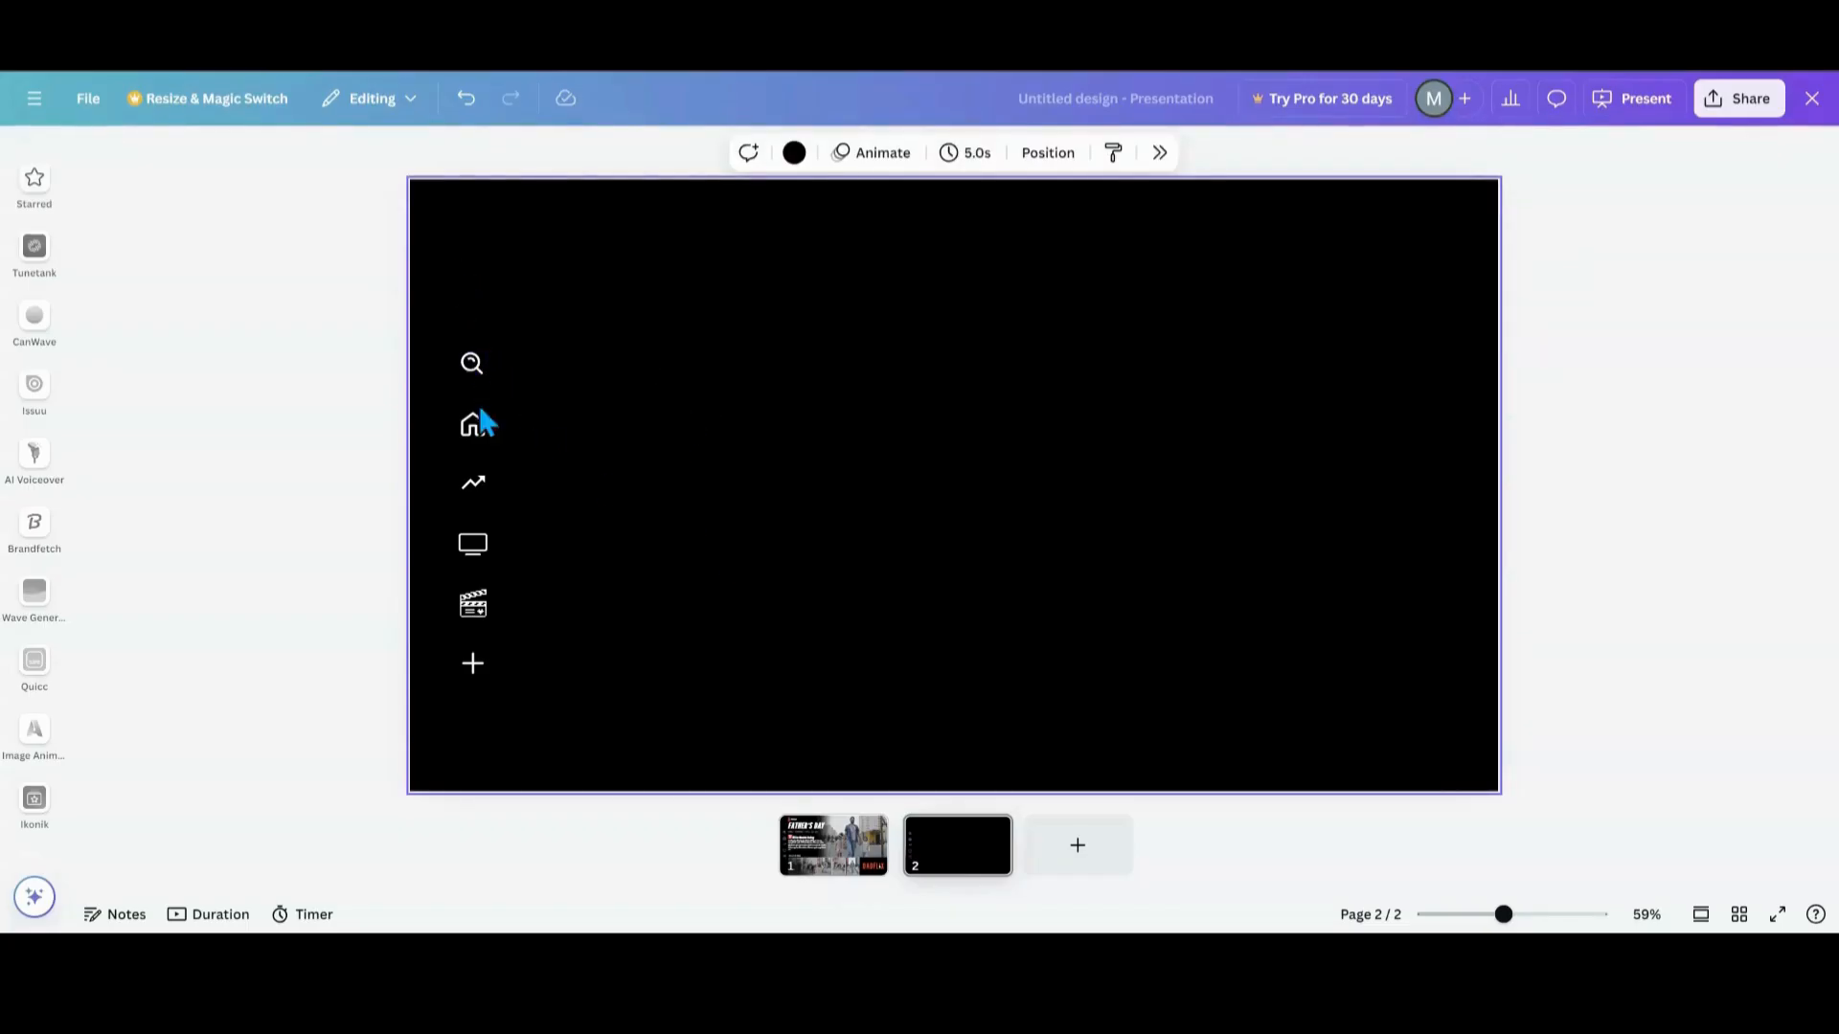
- Move the search icon higher on page 2 and tidy up all six icons into an evenly spaced column
left_click_drag(472, 366, 476, 678)
left_click(482, 224)
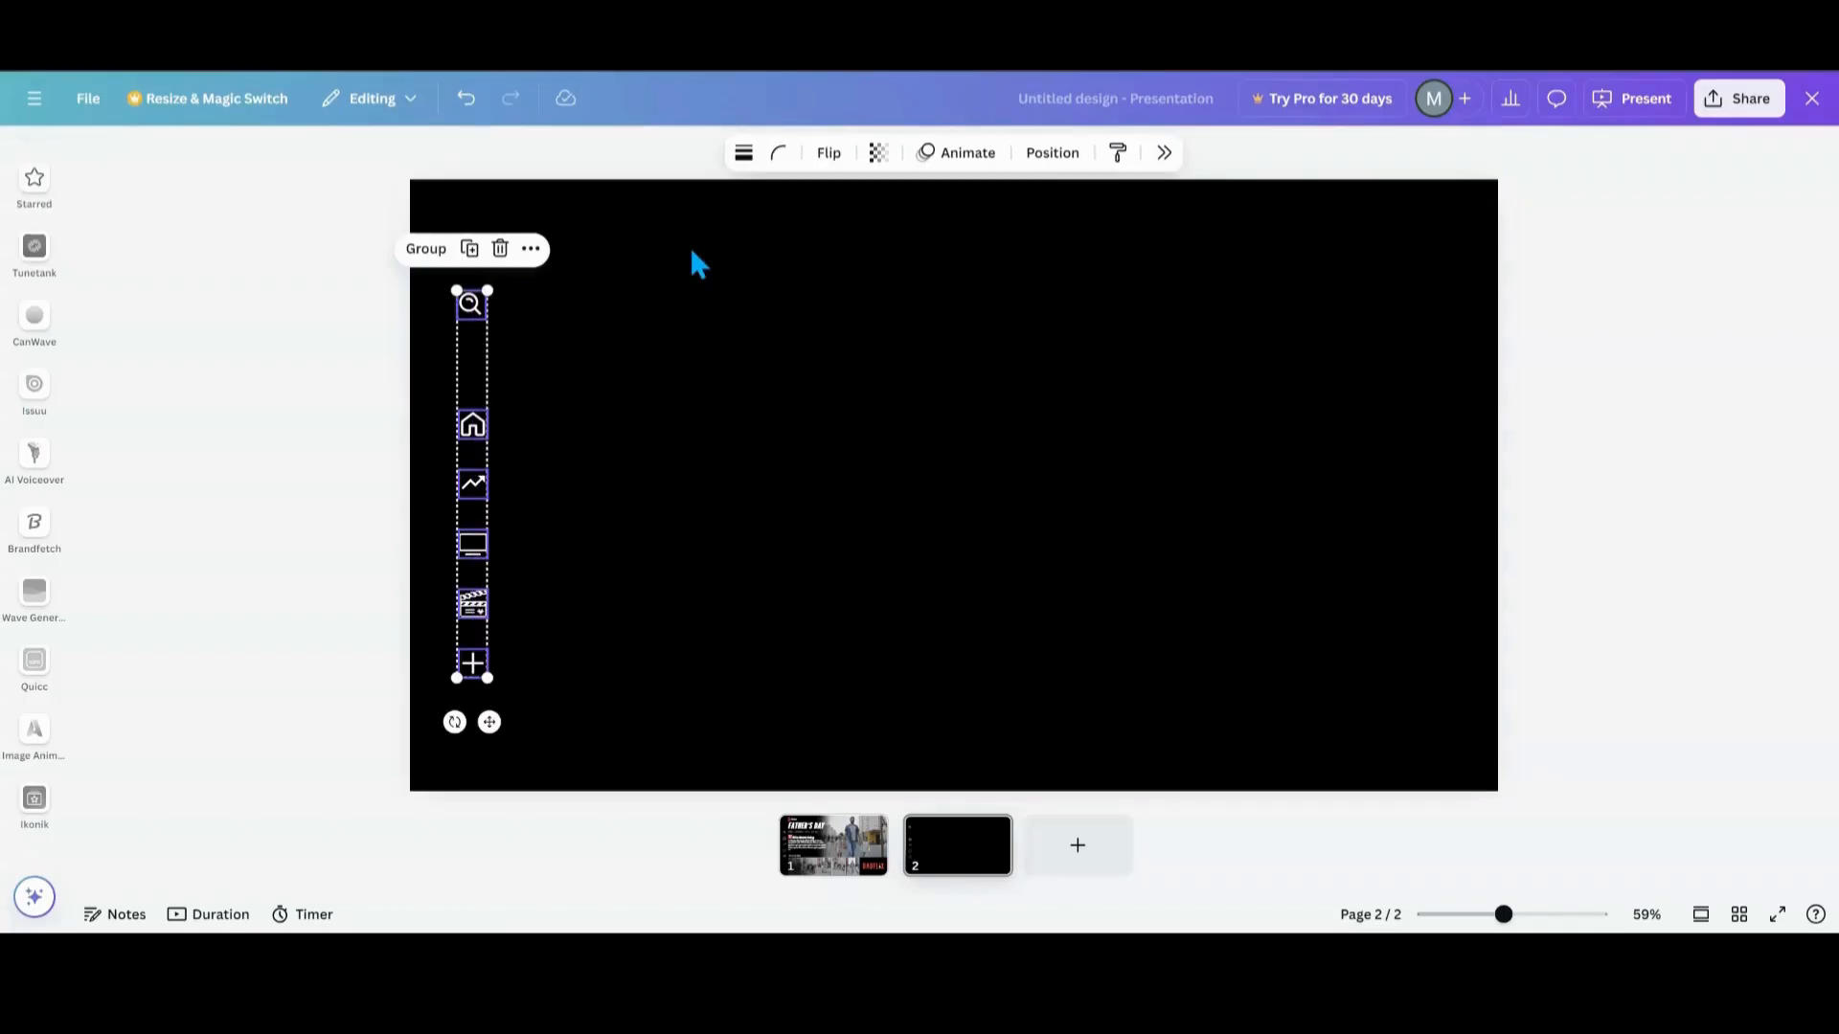
left_click(1050, 156)
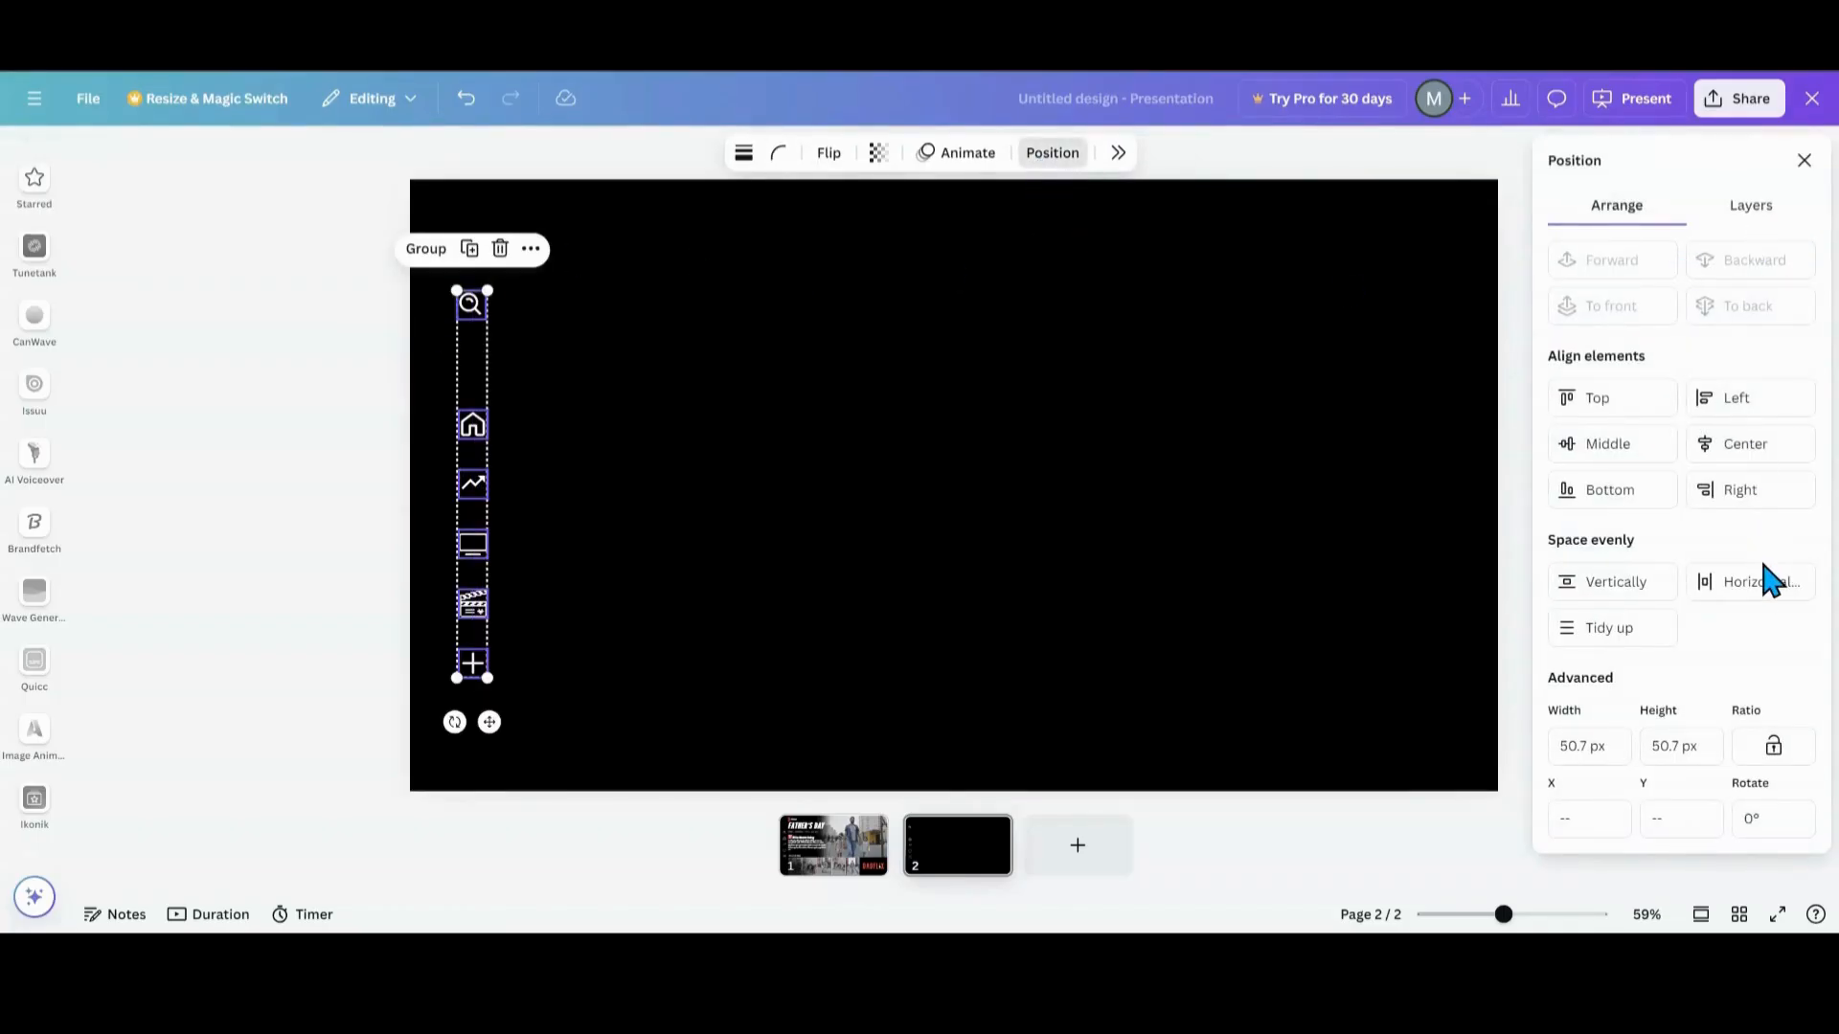
left_click(1631, 634)
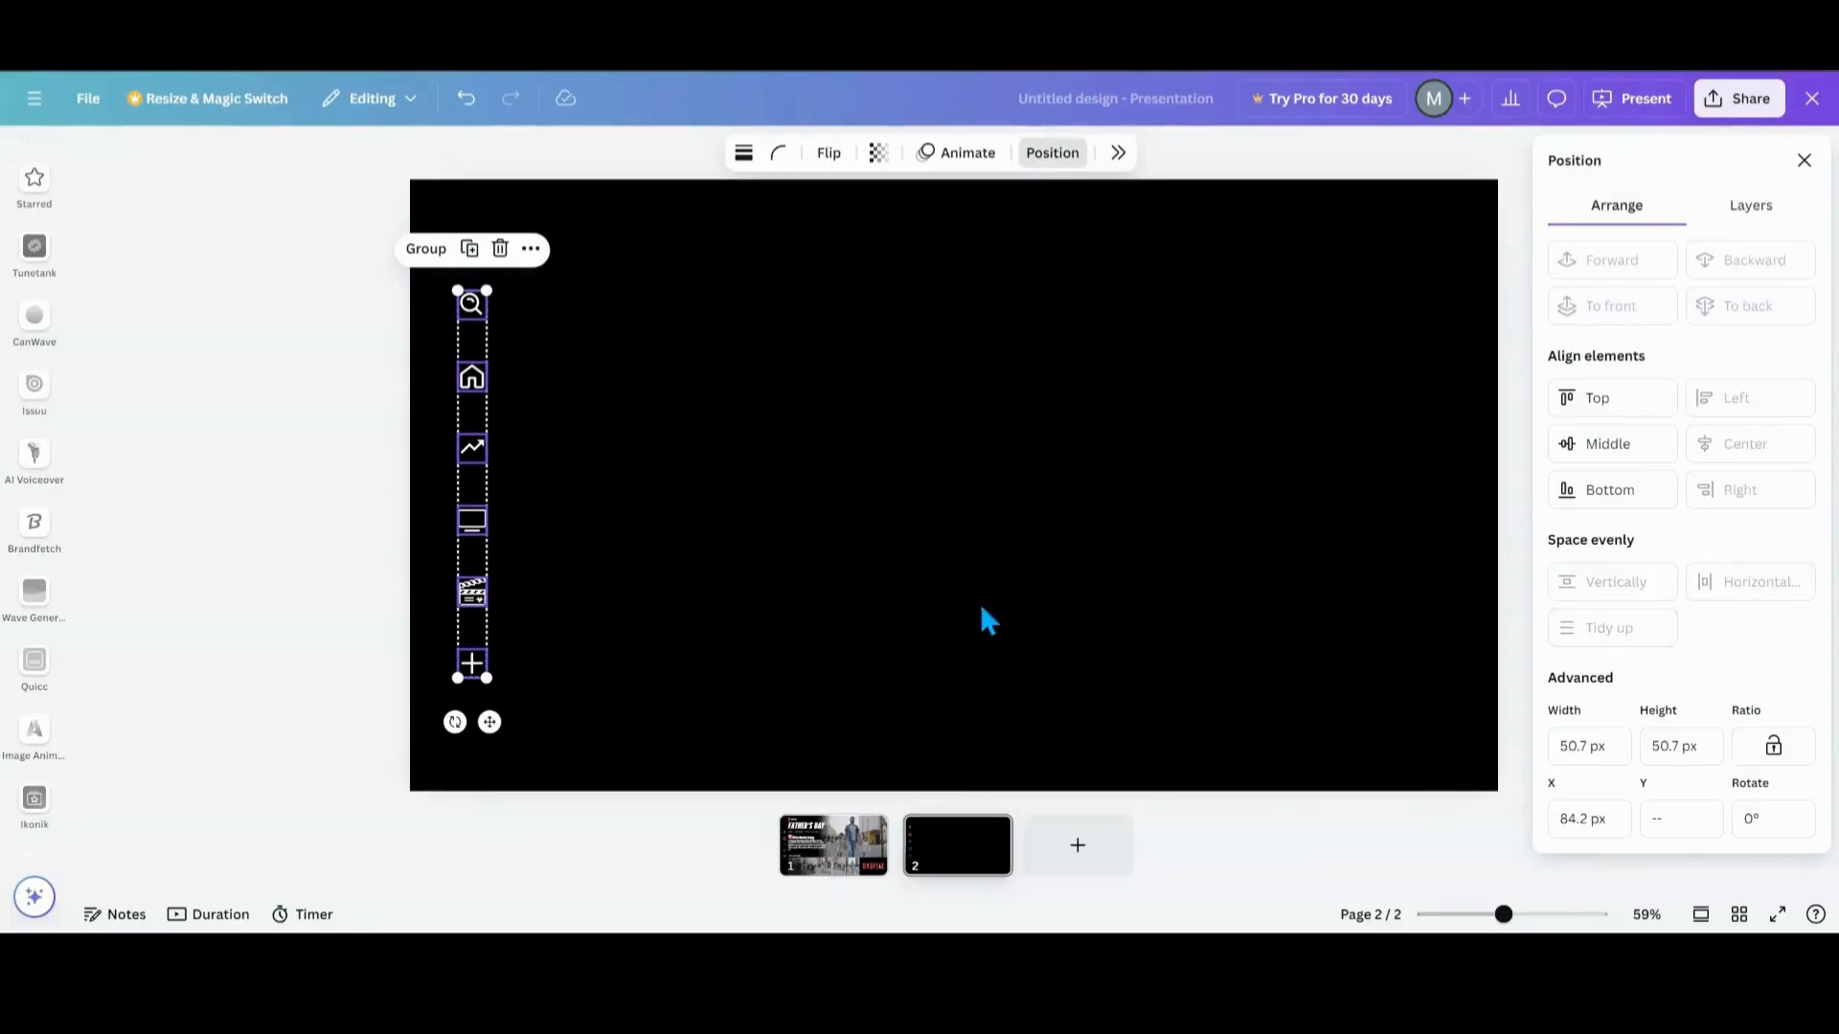
left_click(603, 421)
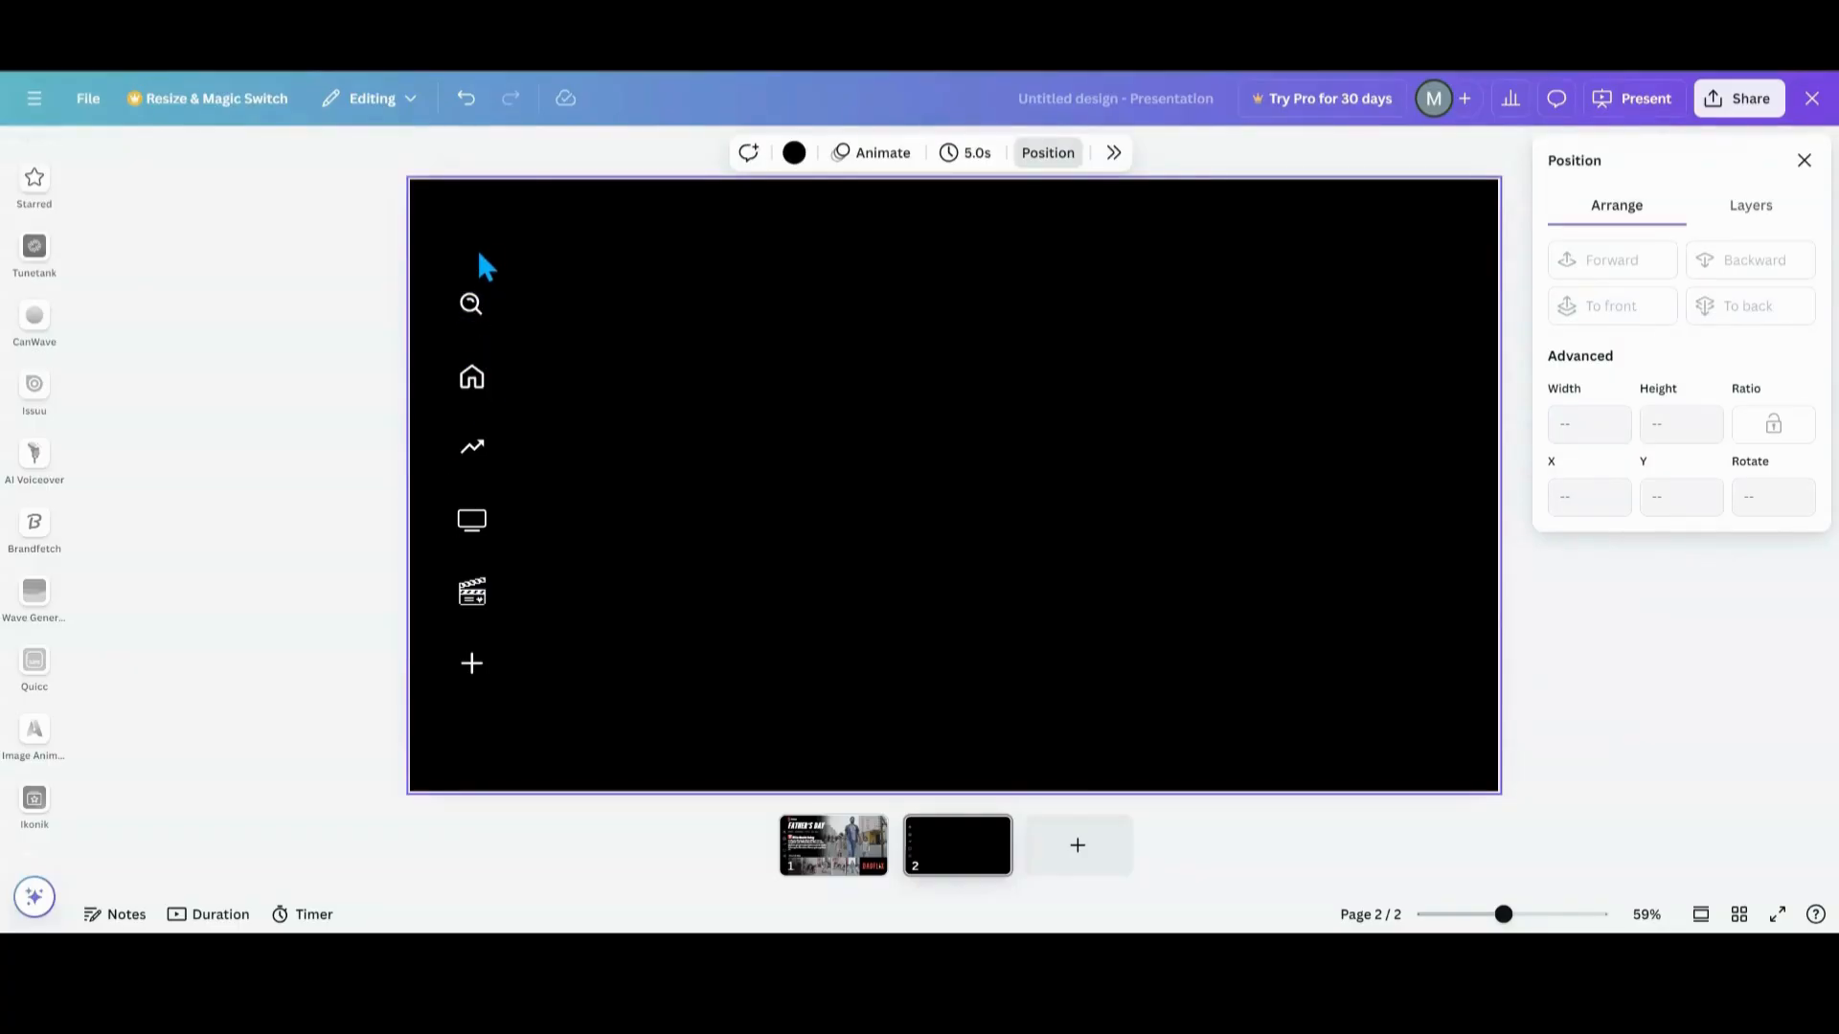
left_click_drag(477, 251, 484, 704)
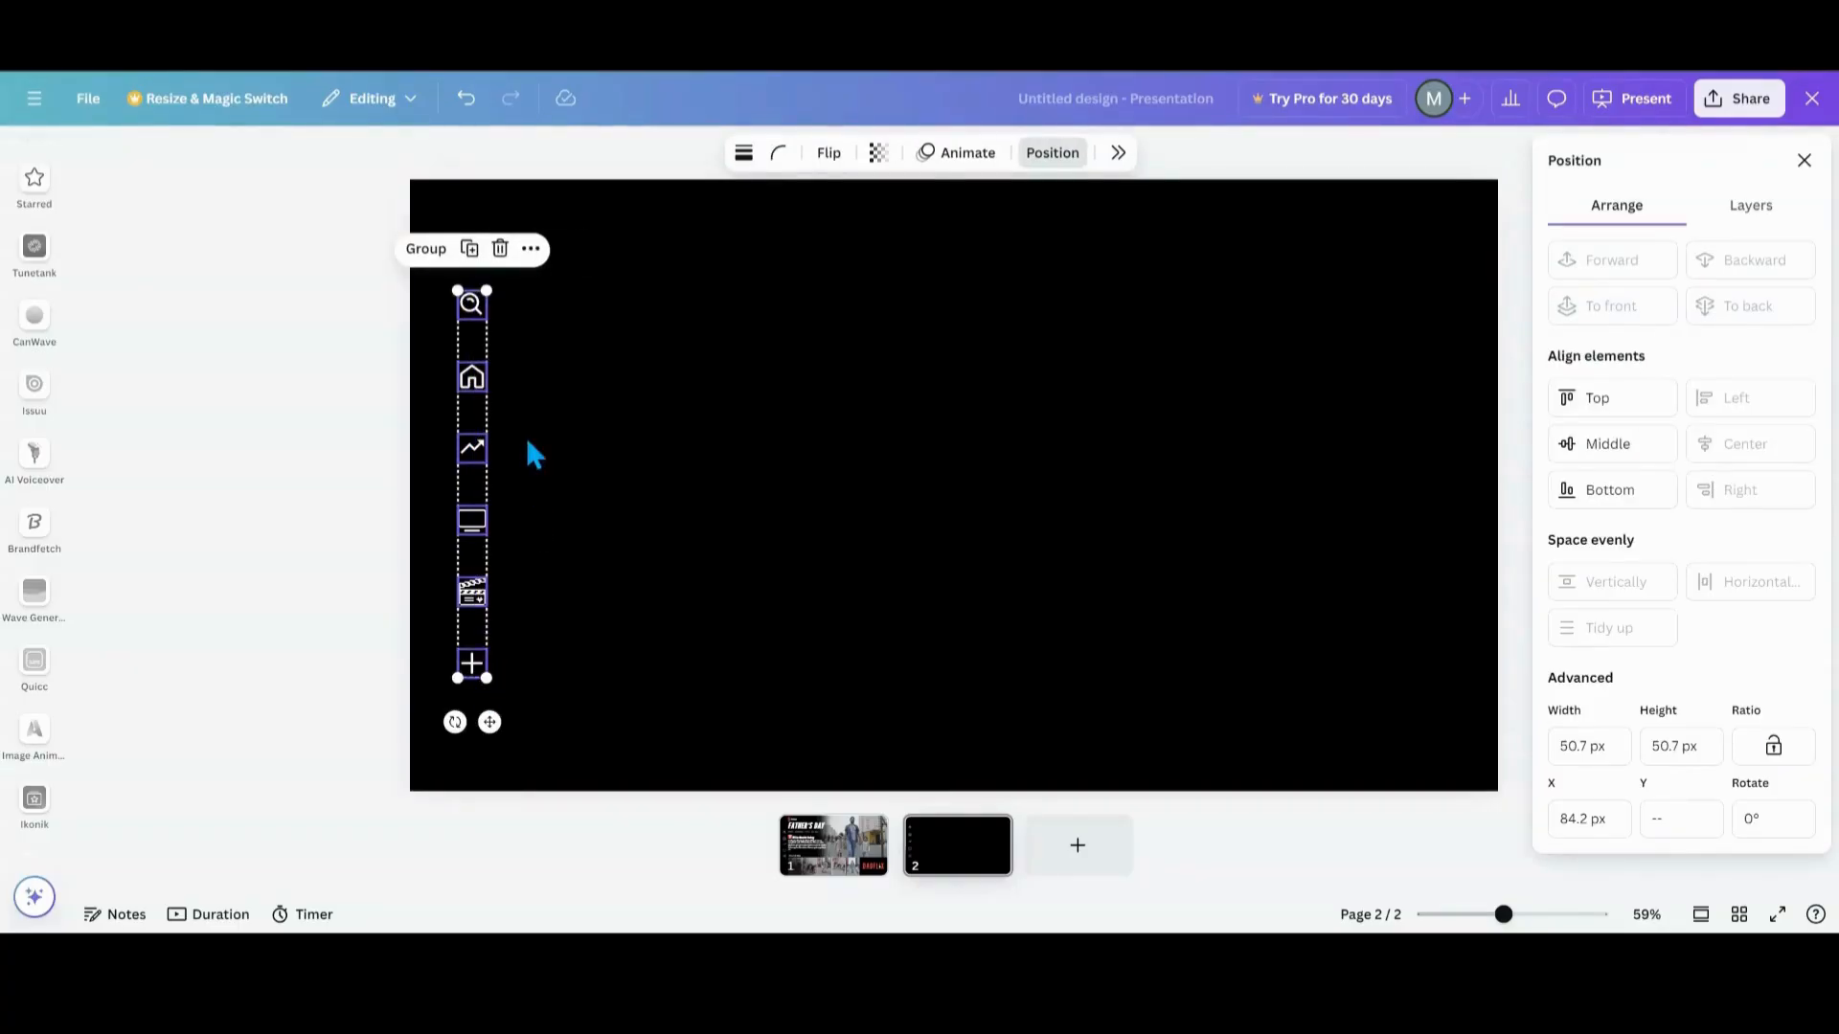
left_click_drag(488, 287, 476, 329)
left_click(552, 427)
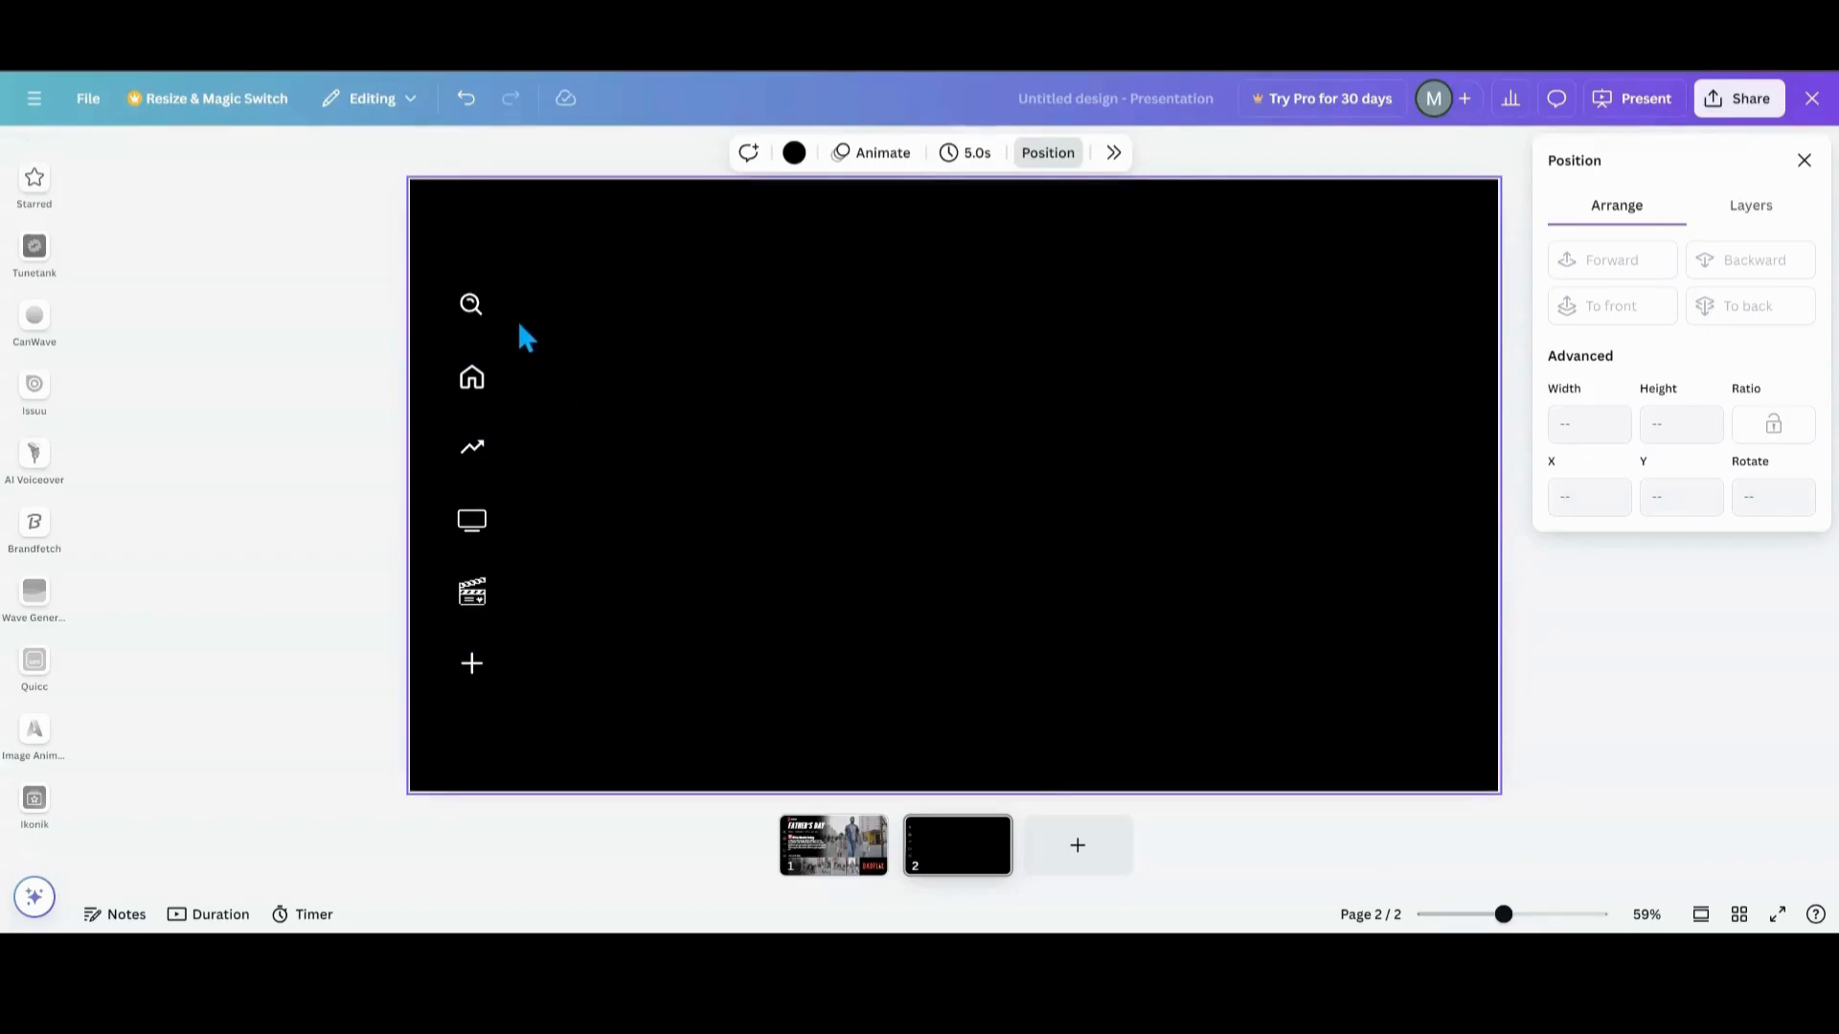
- Apply a custom Duotone effect to the home icon on page 2 with the highlights colour set to #FFFFFF
left_click(475, 307)
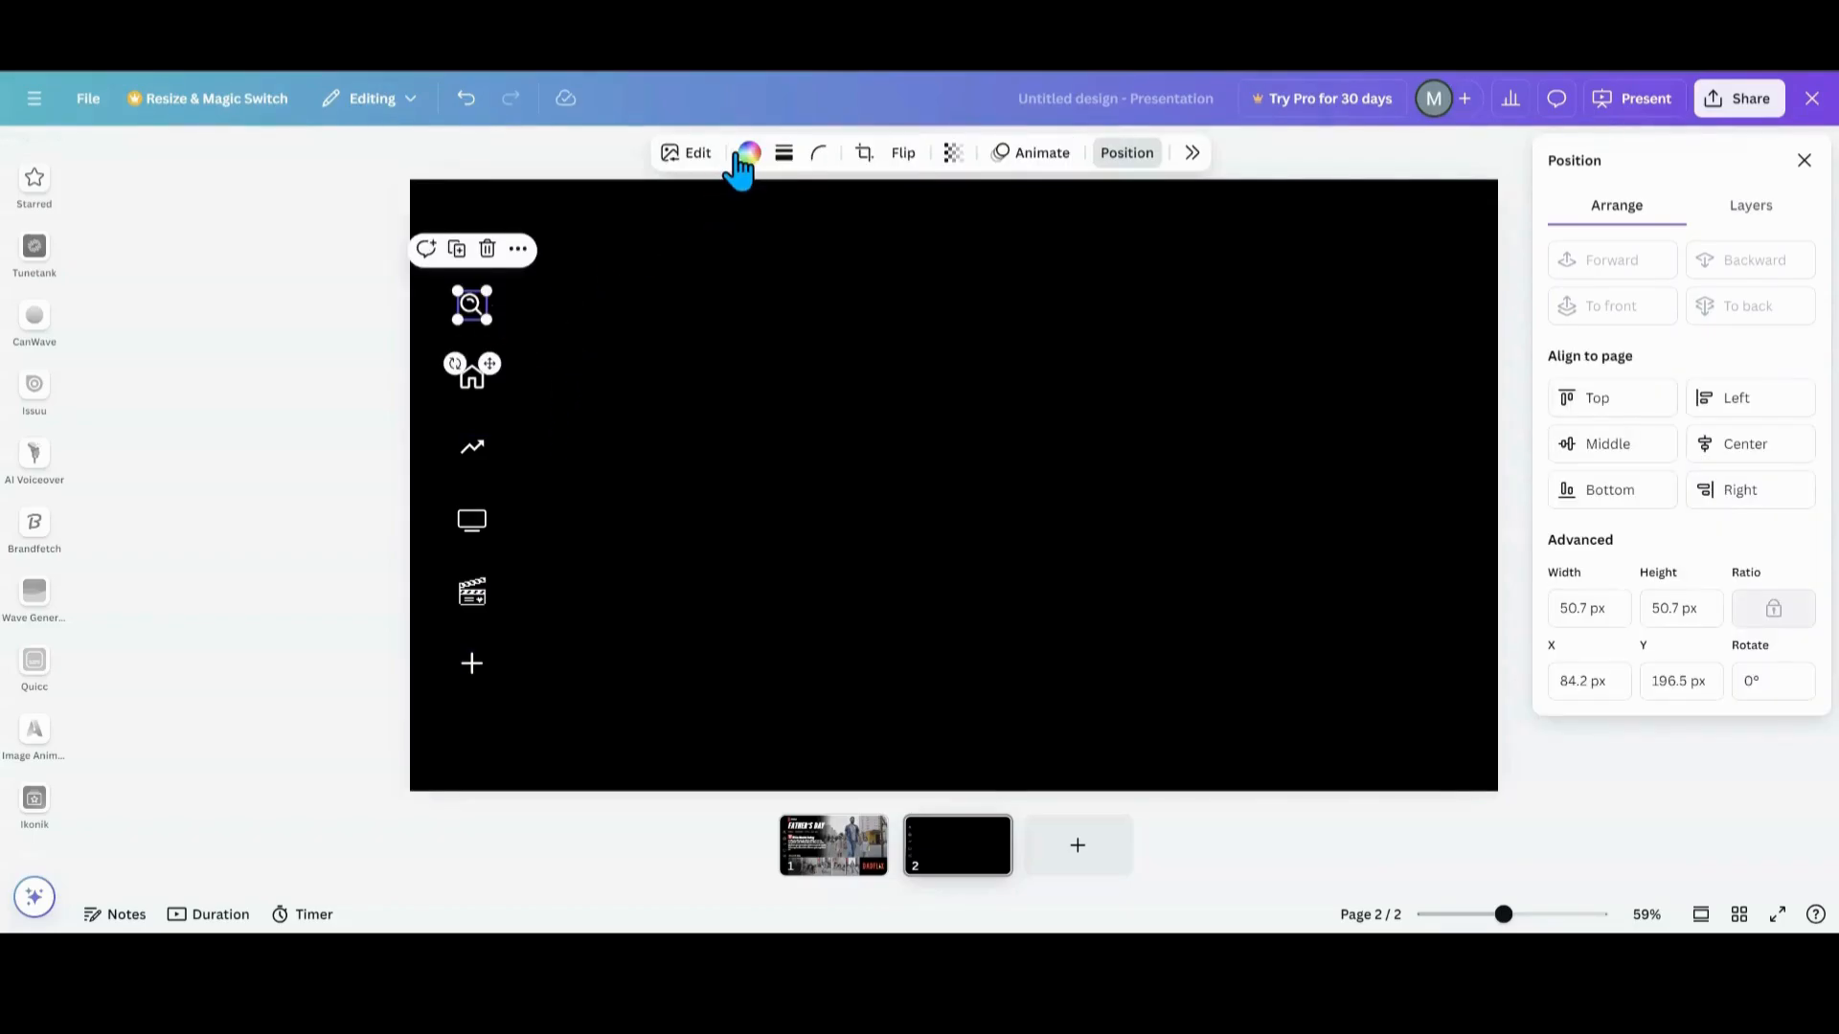
left_click(468, 387)
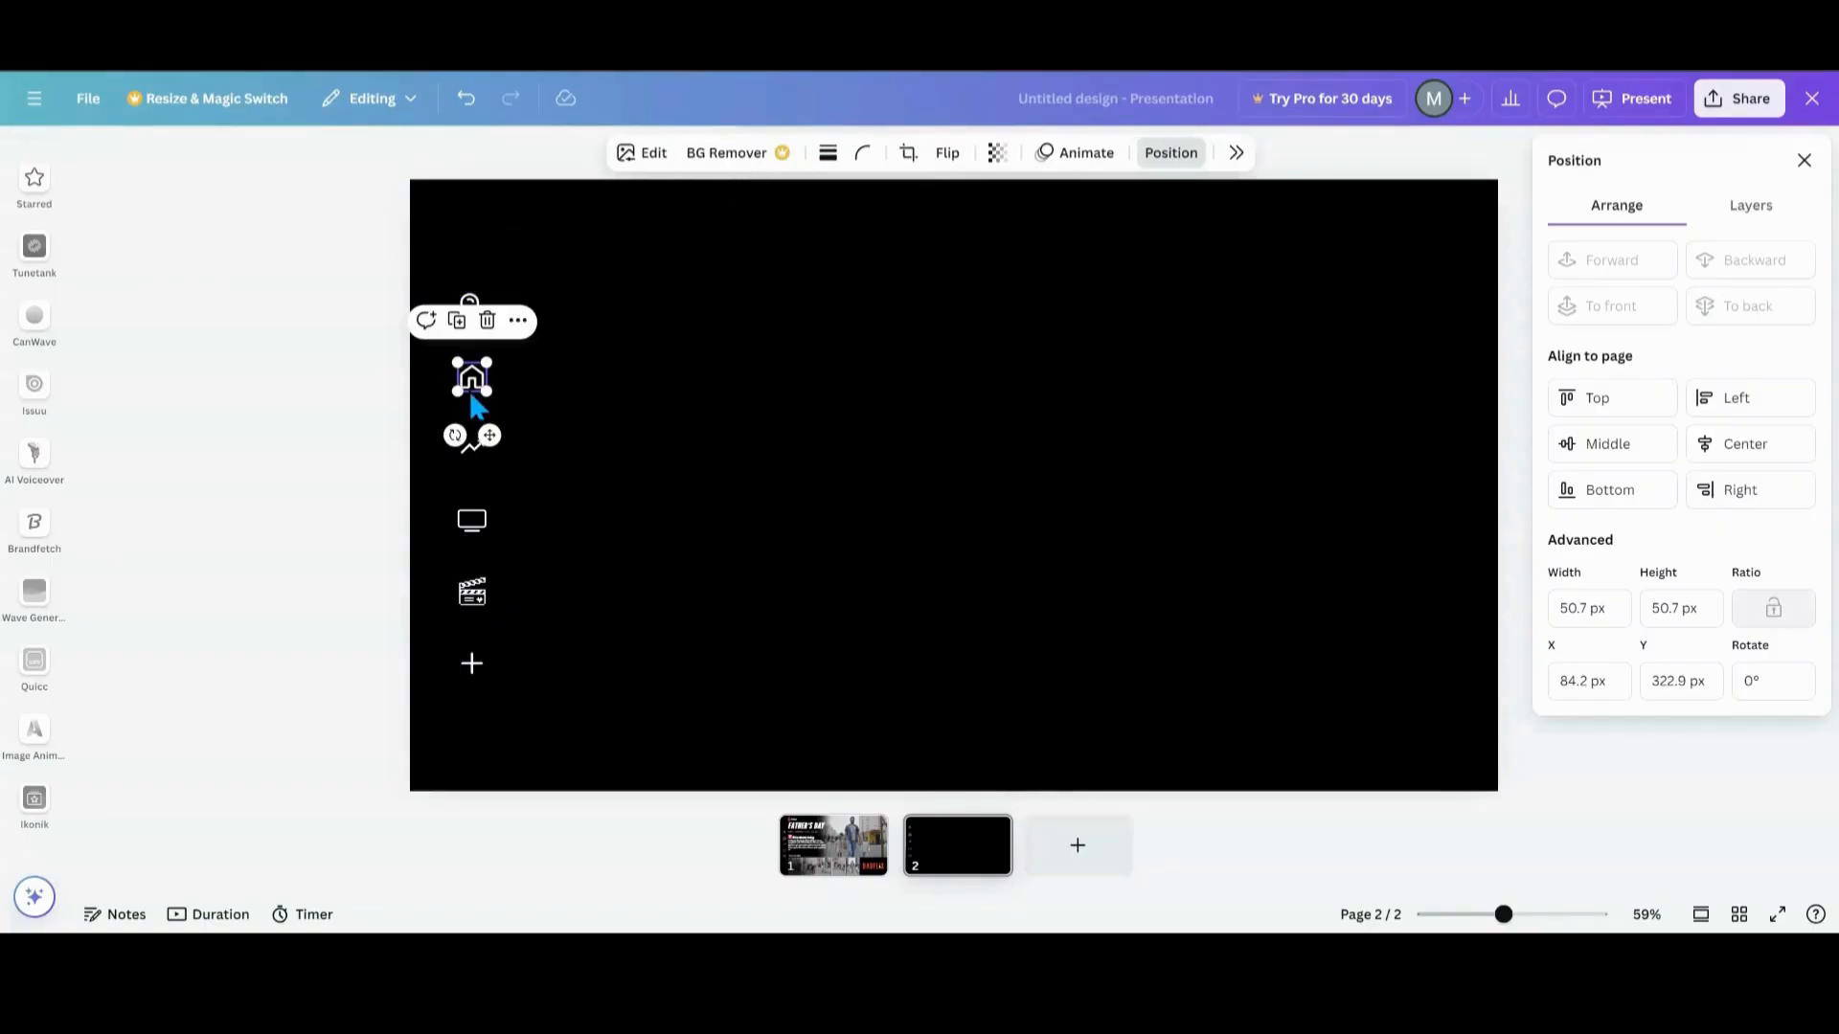
left_click(659, 173)
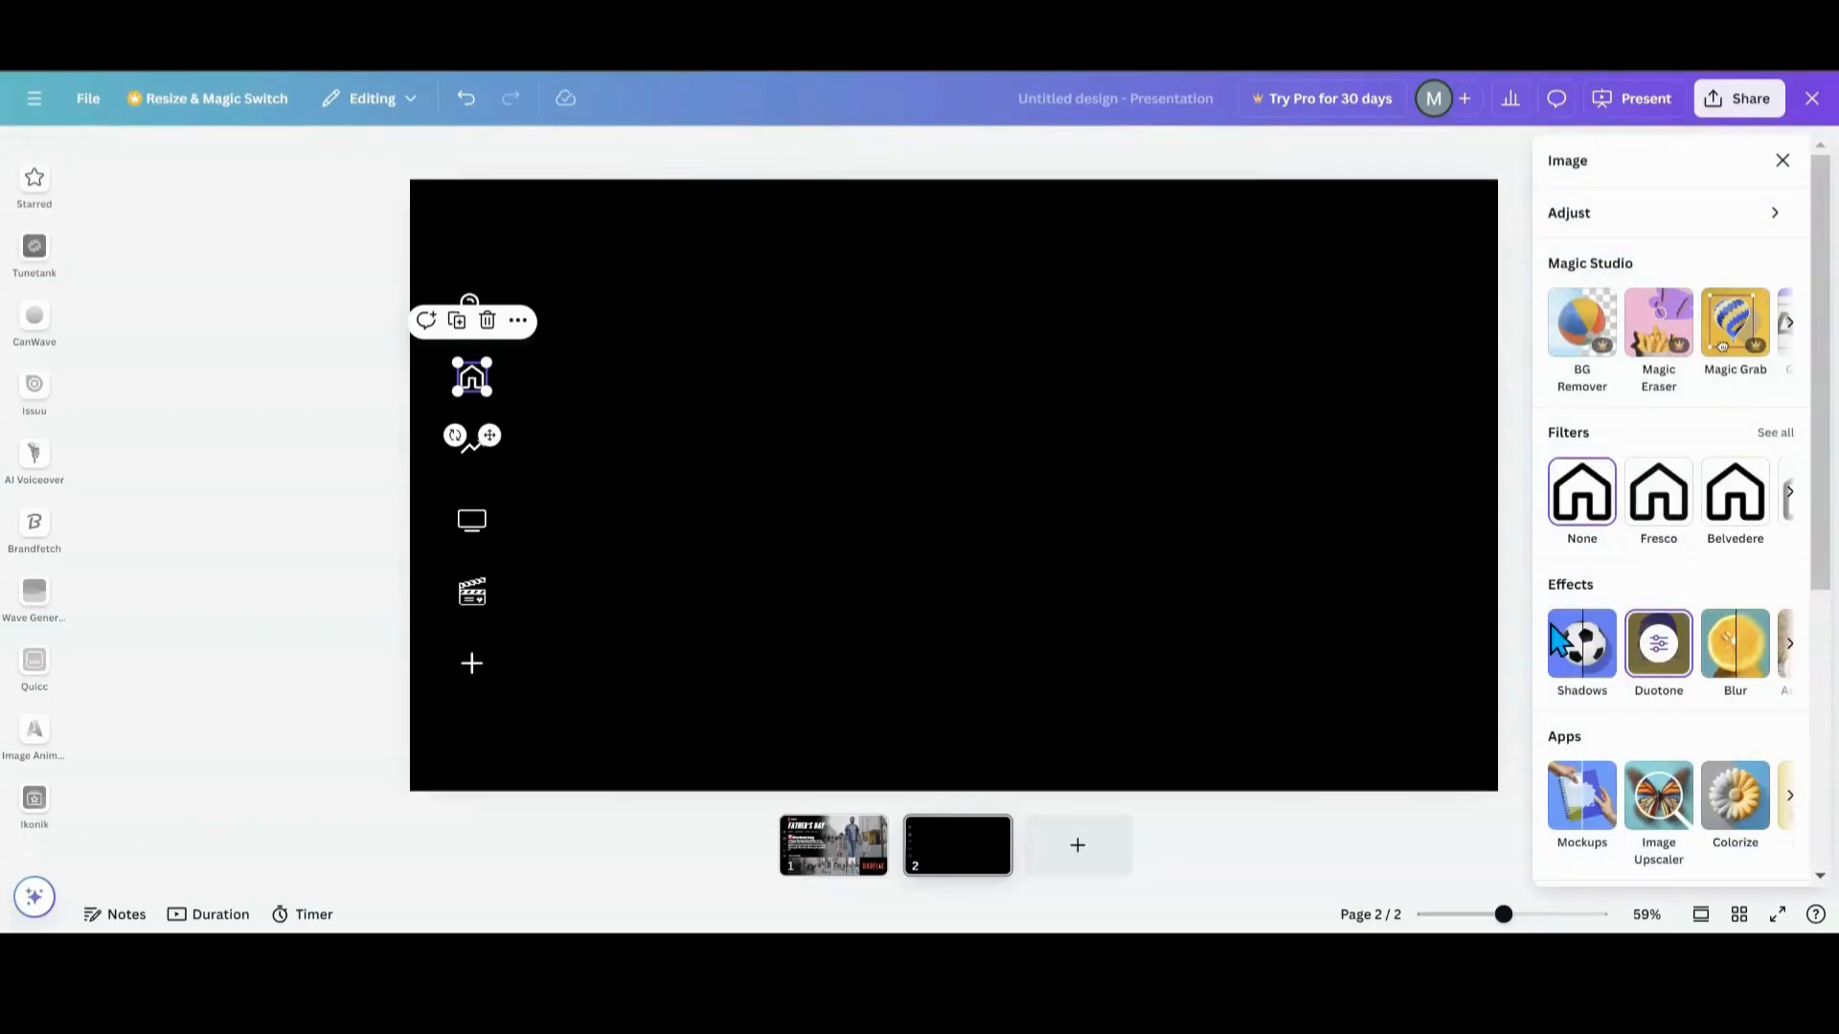
left_click(1655, 649)
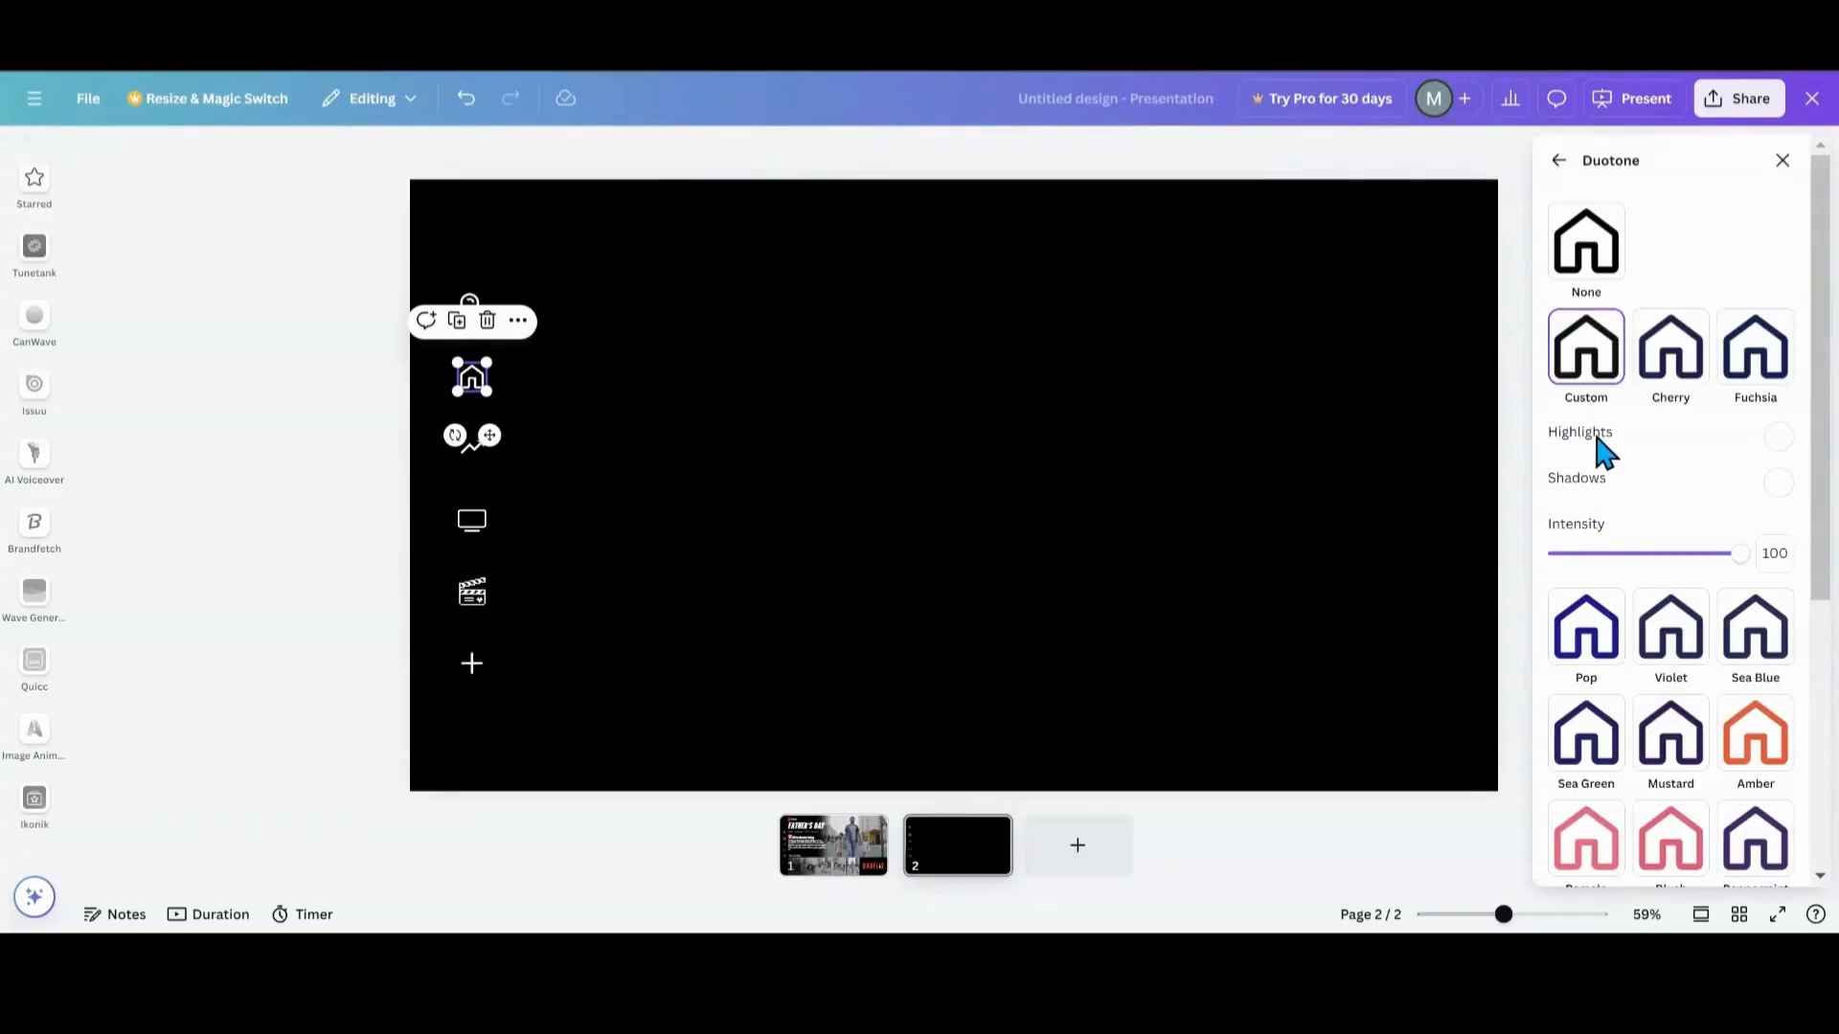
left_click(1593, 388)
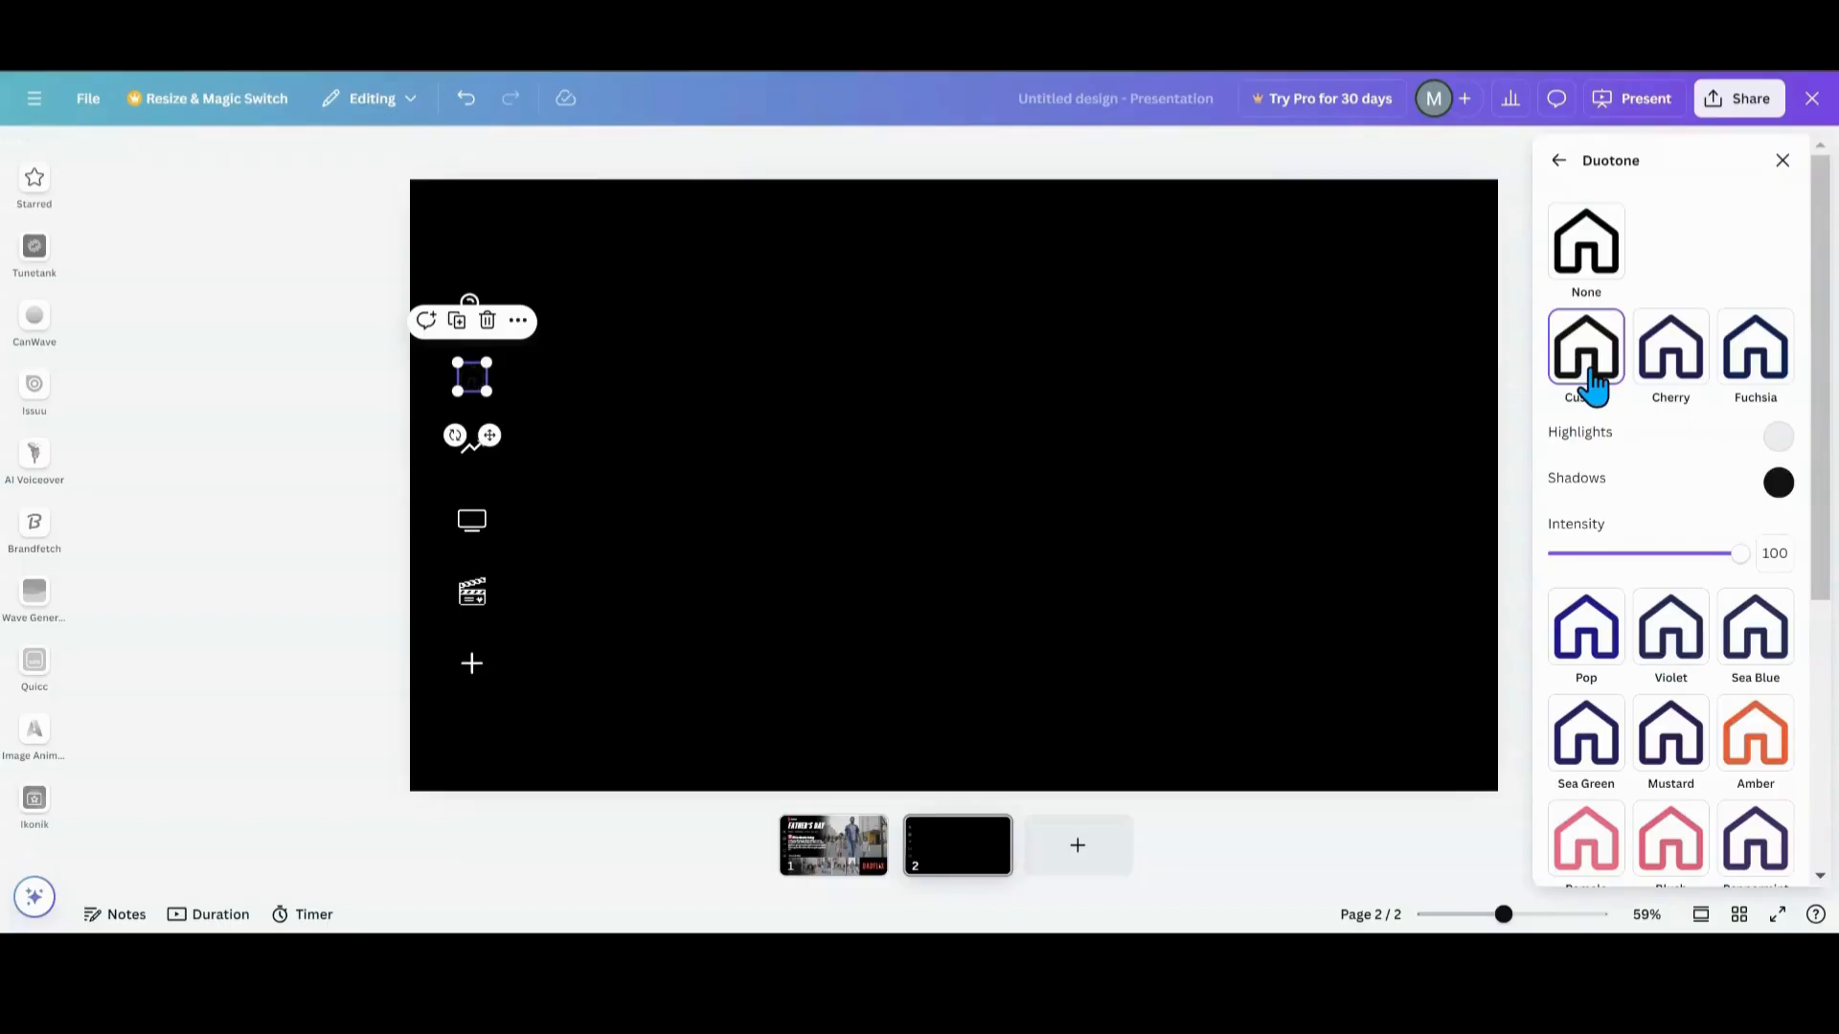
left_click(1779, 439)
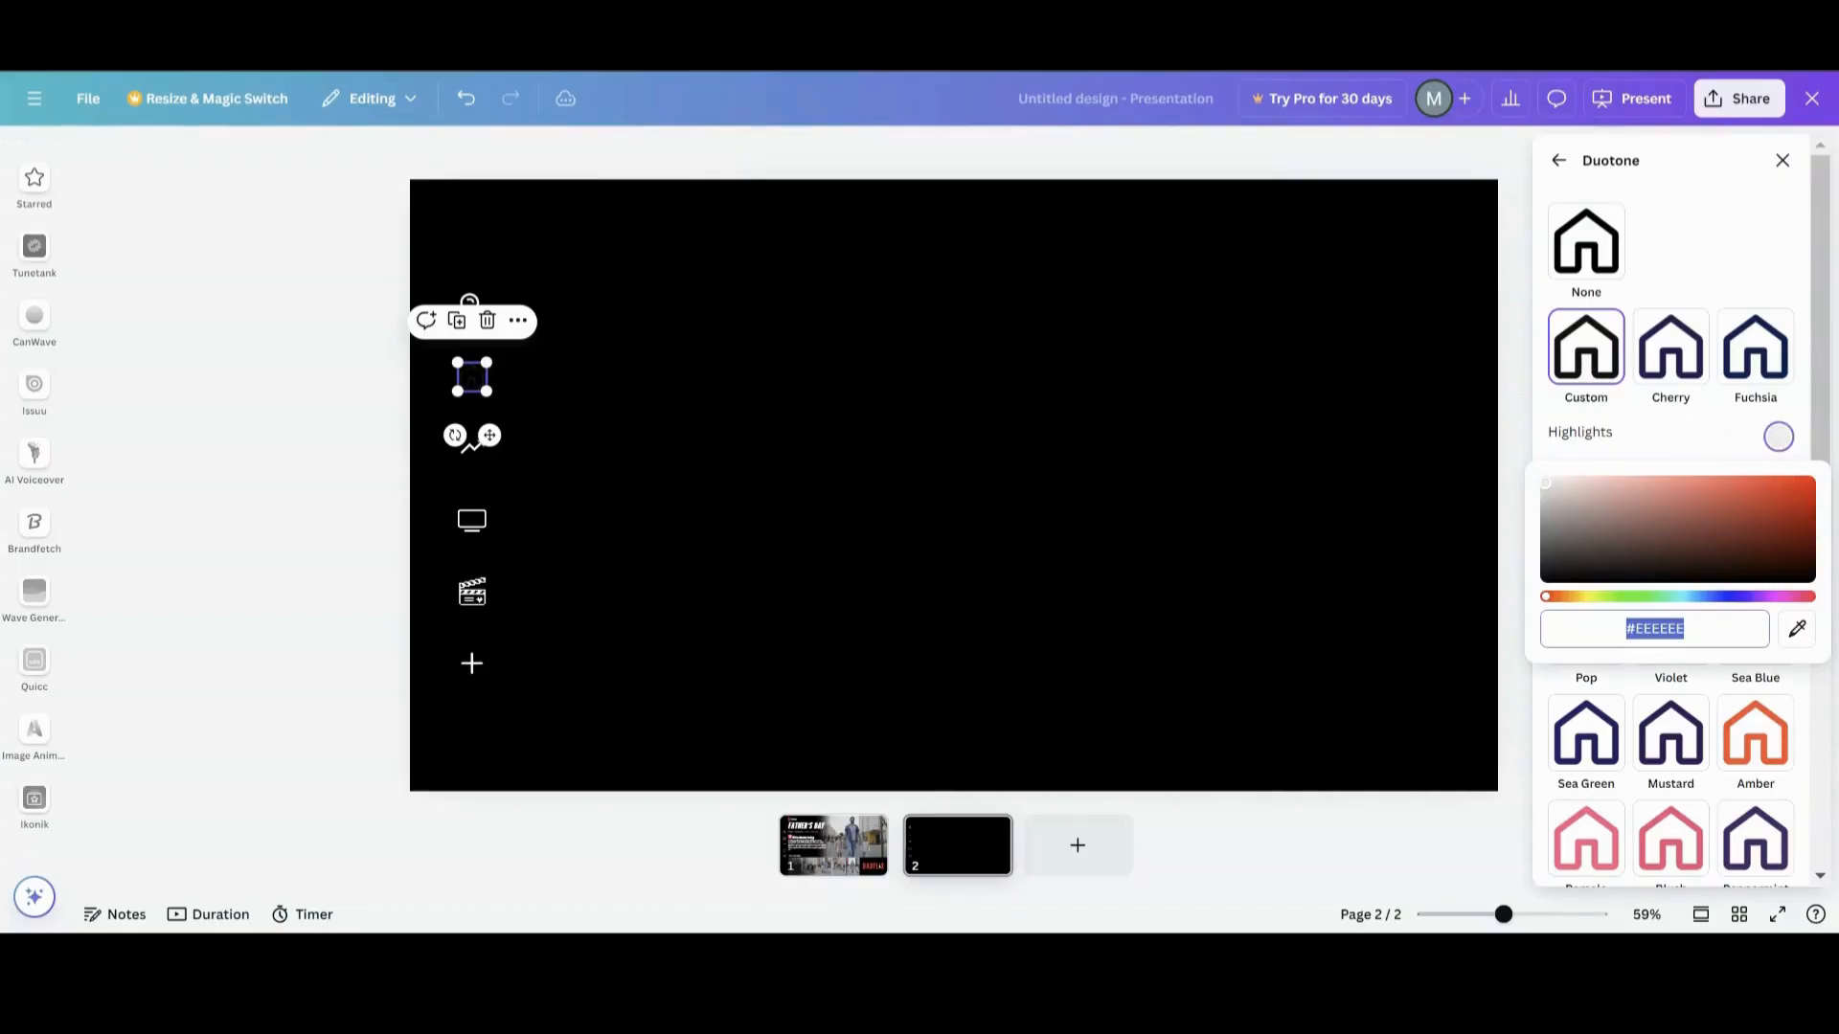
left_click(1544, 484)
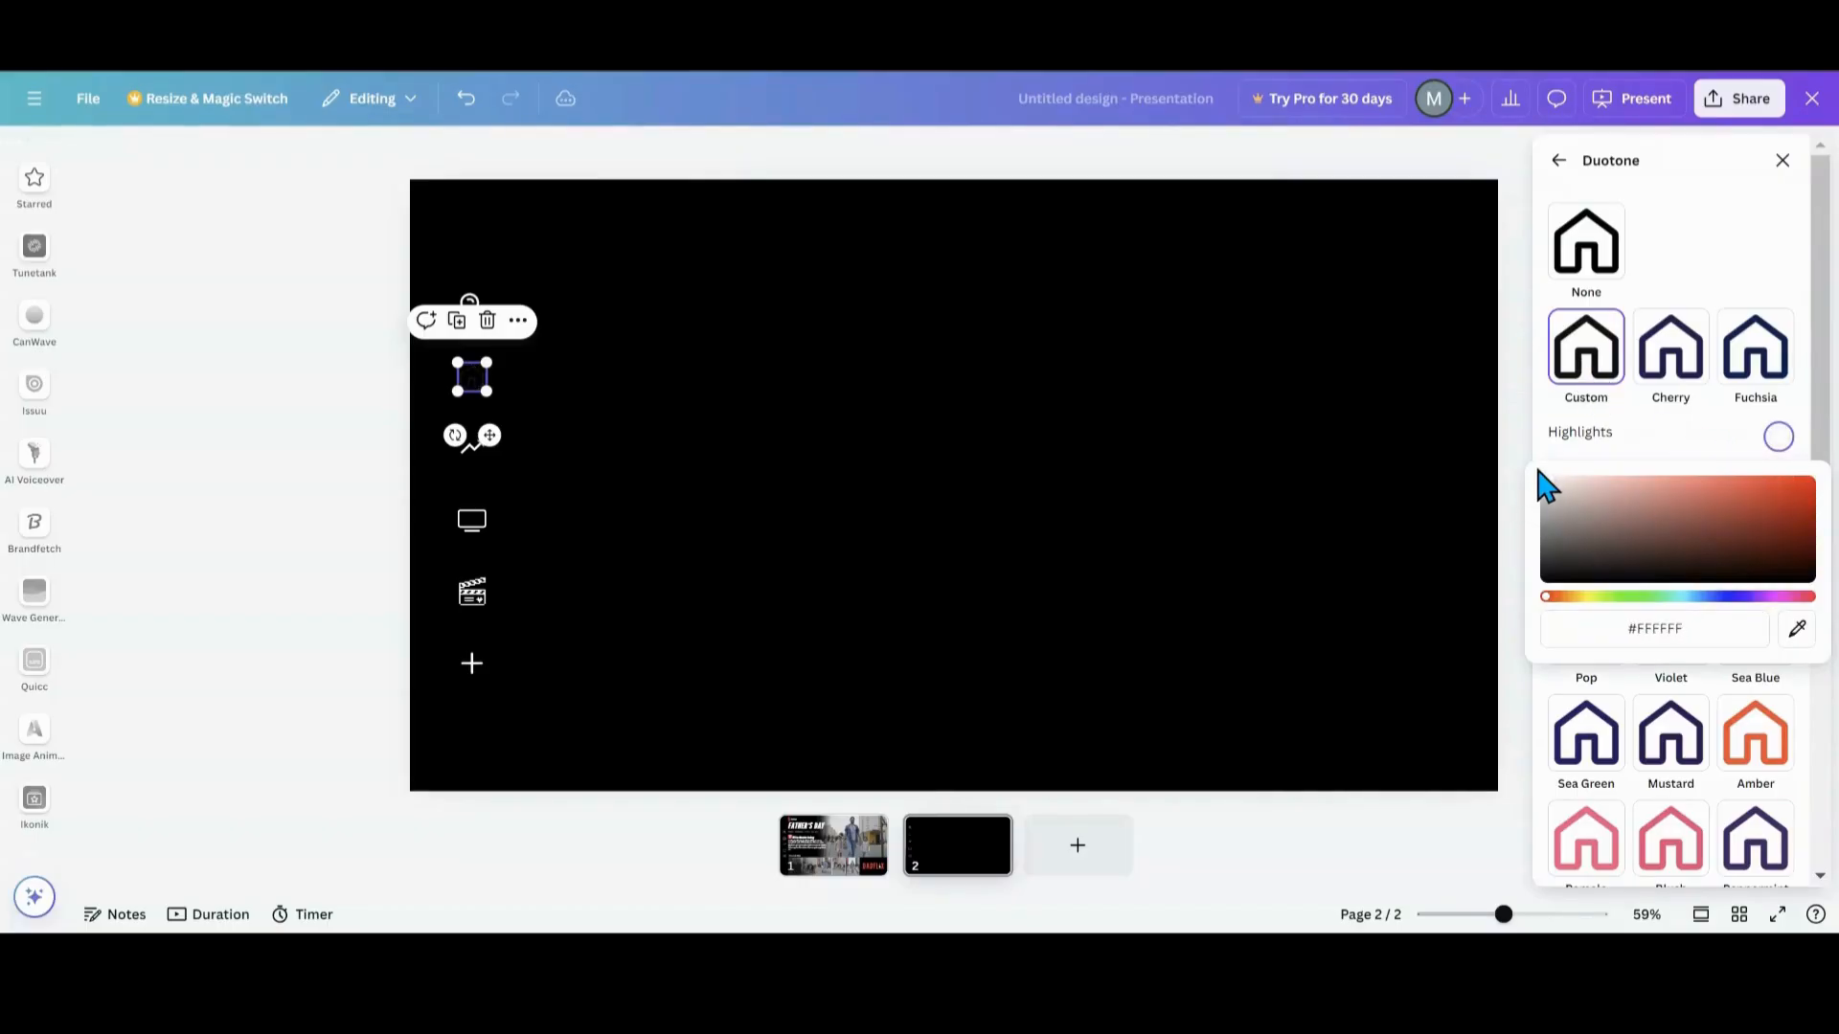
left_click(1743, 453)
- Set the shadows colour of the home icon's custom Duotone effect to white
left_click(1776, 484)
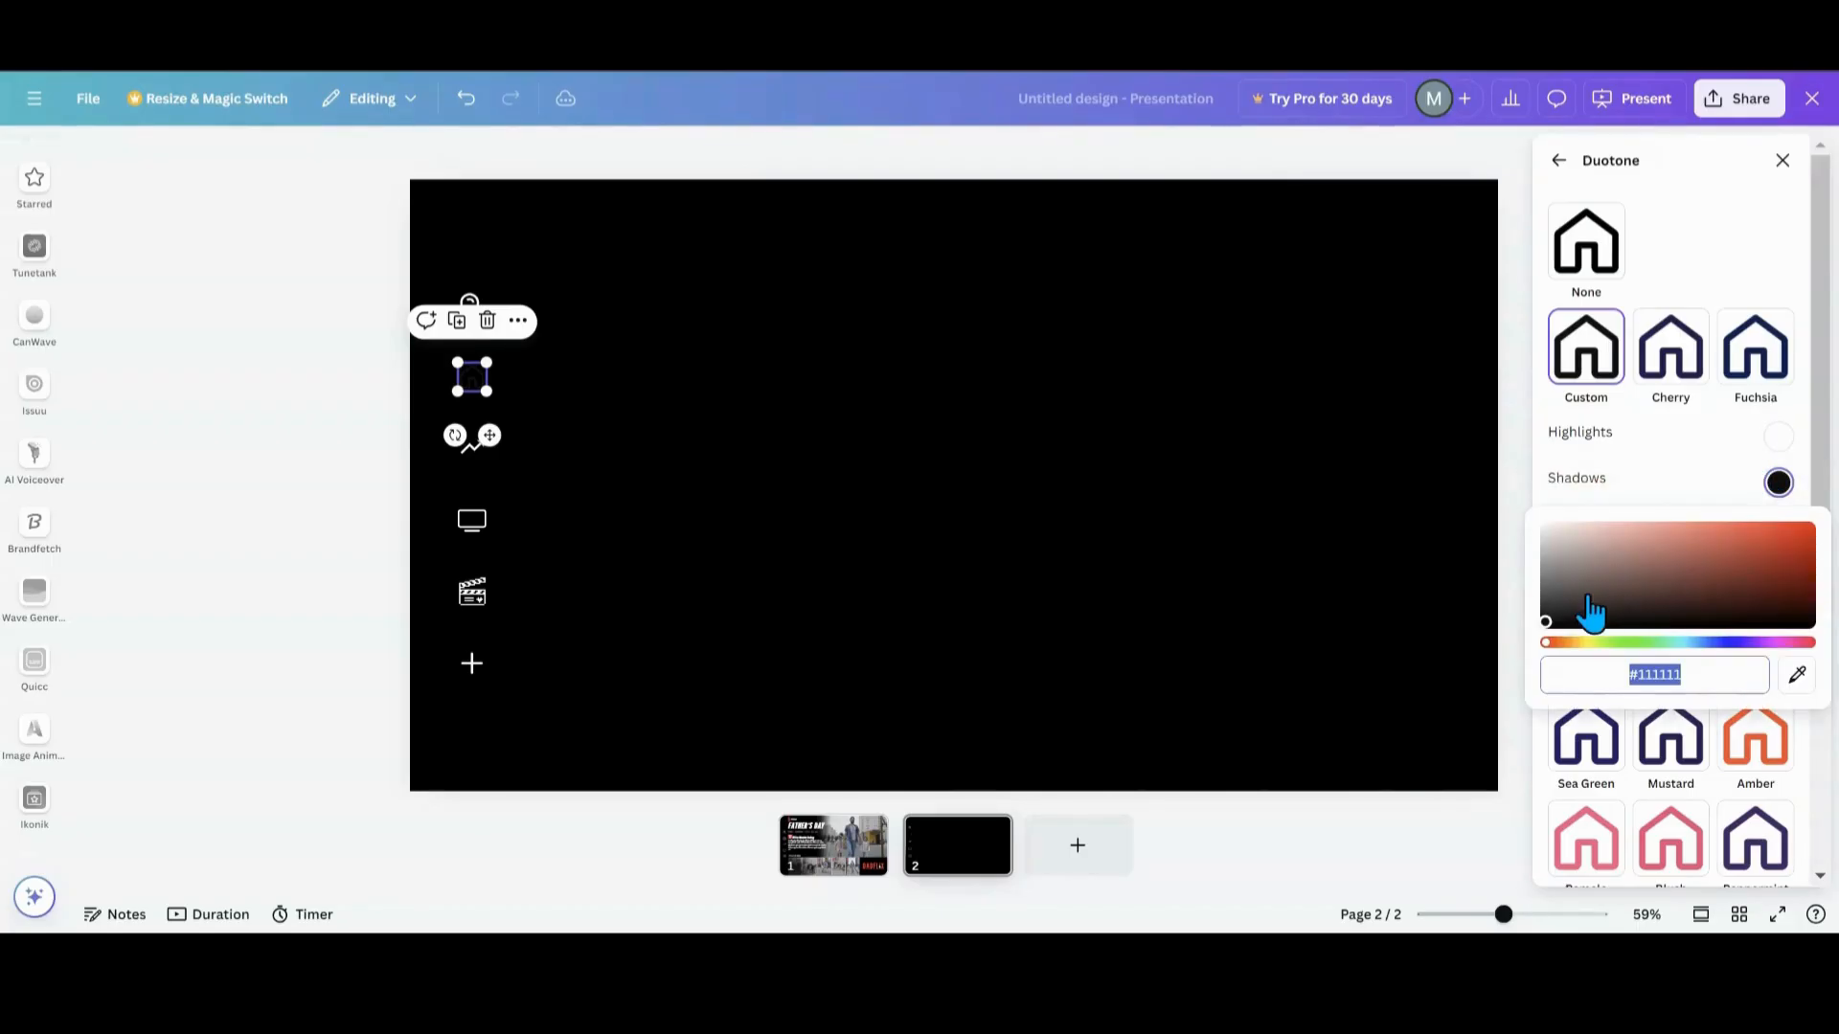
left_click_drag(1551, 636, 1532, 513)
left_click(1669, 465)
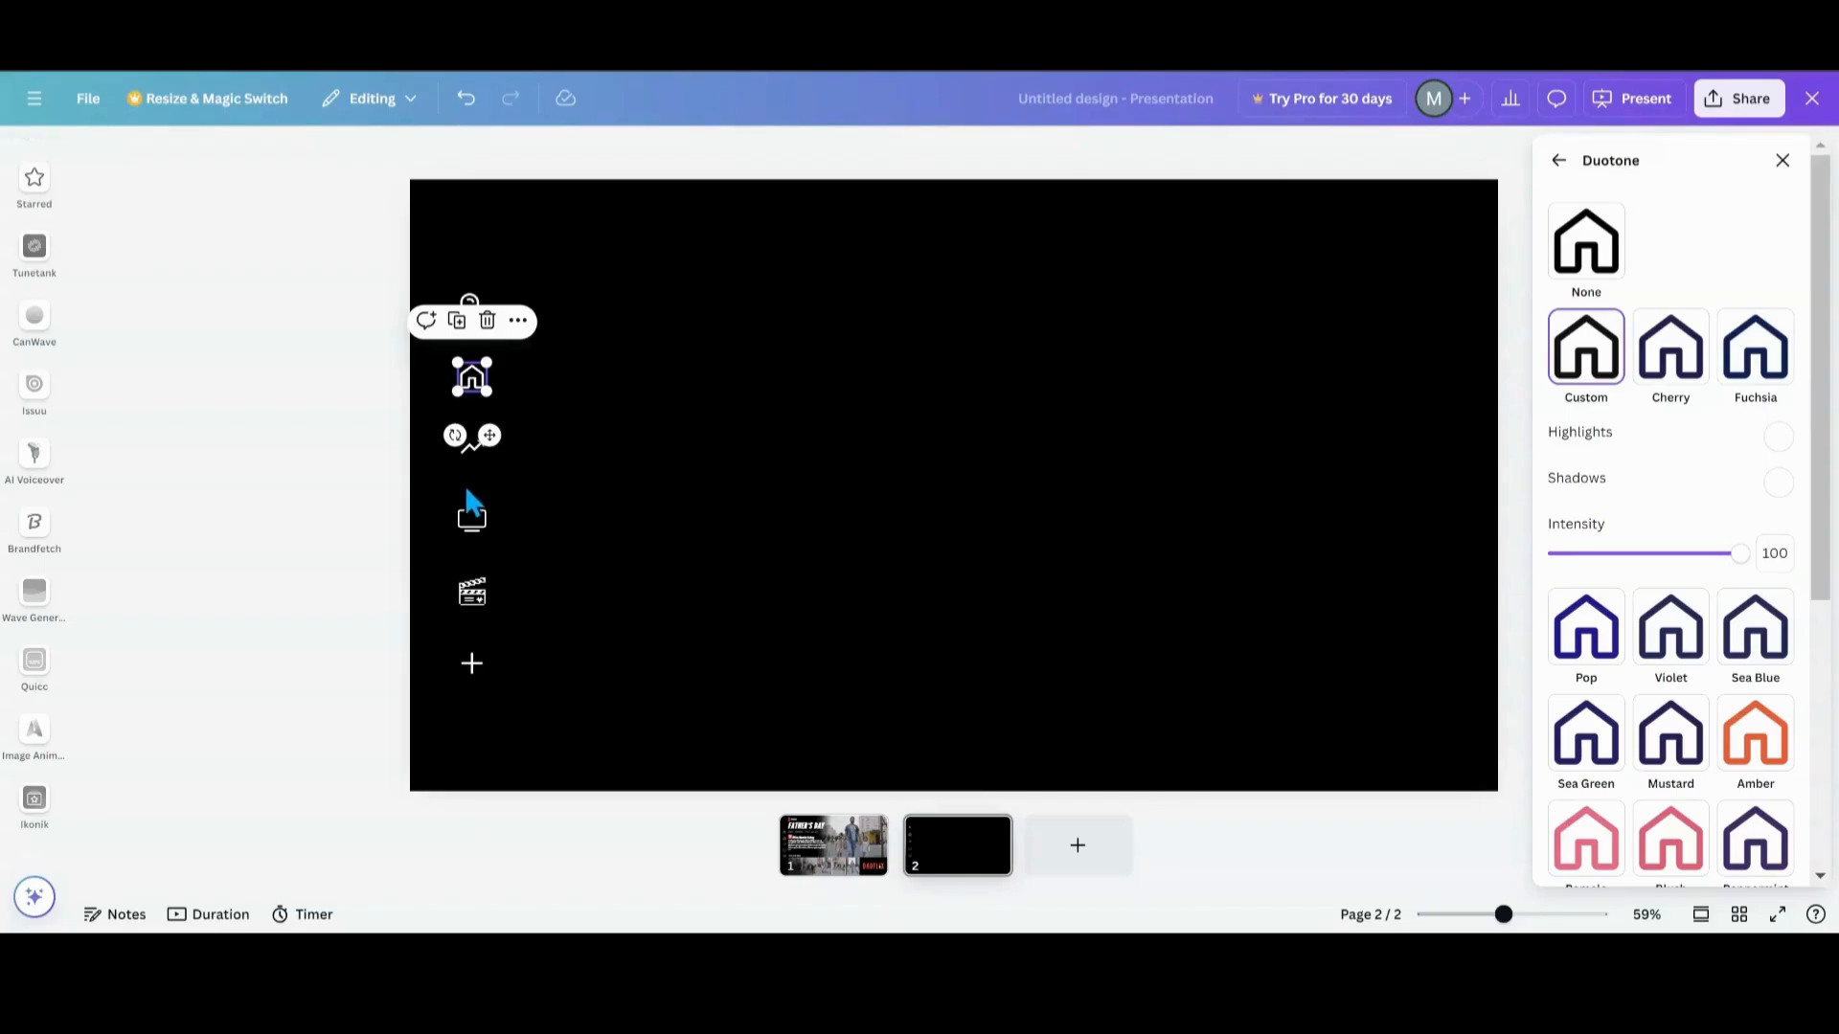
left_click(598, 359)
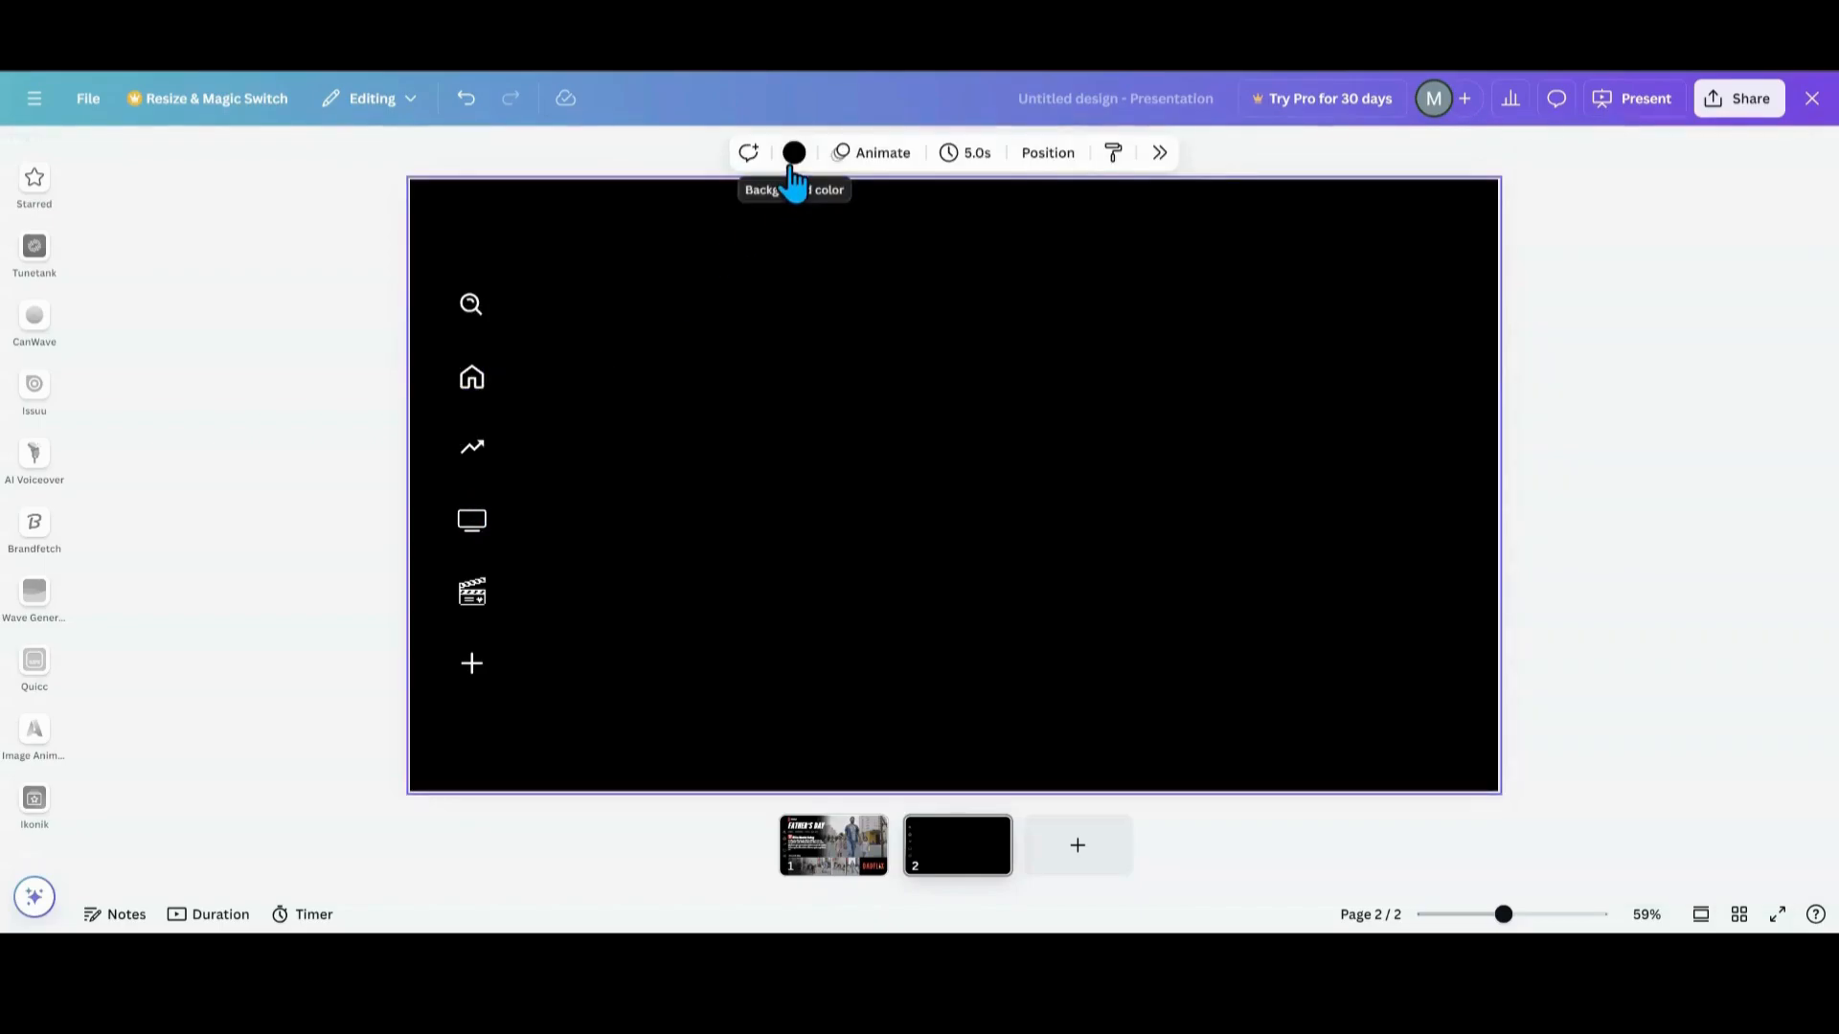
left_click(467, 464)
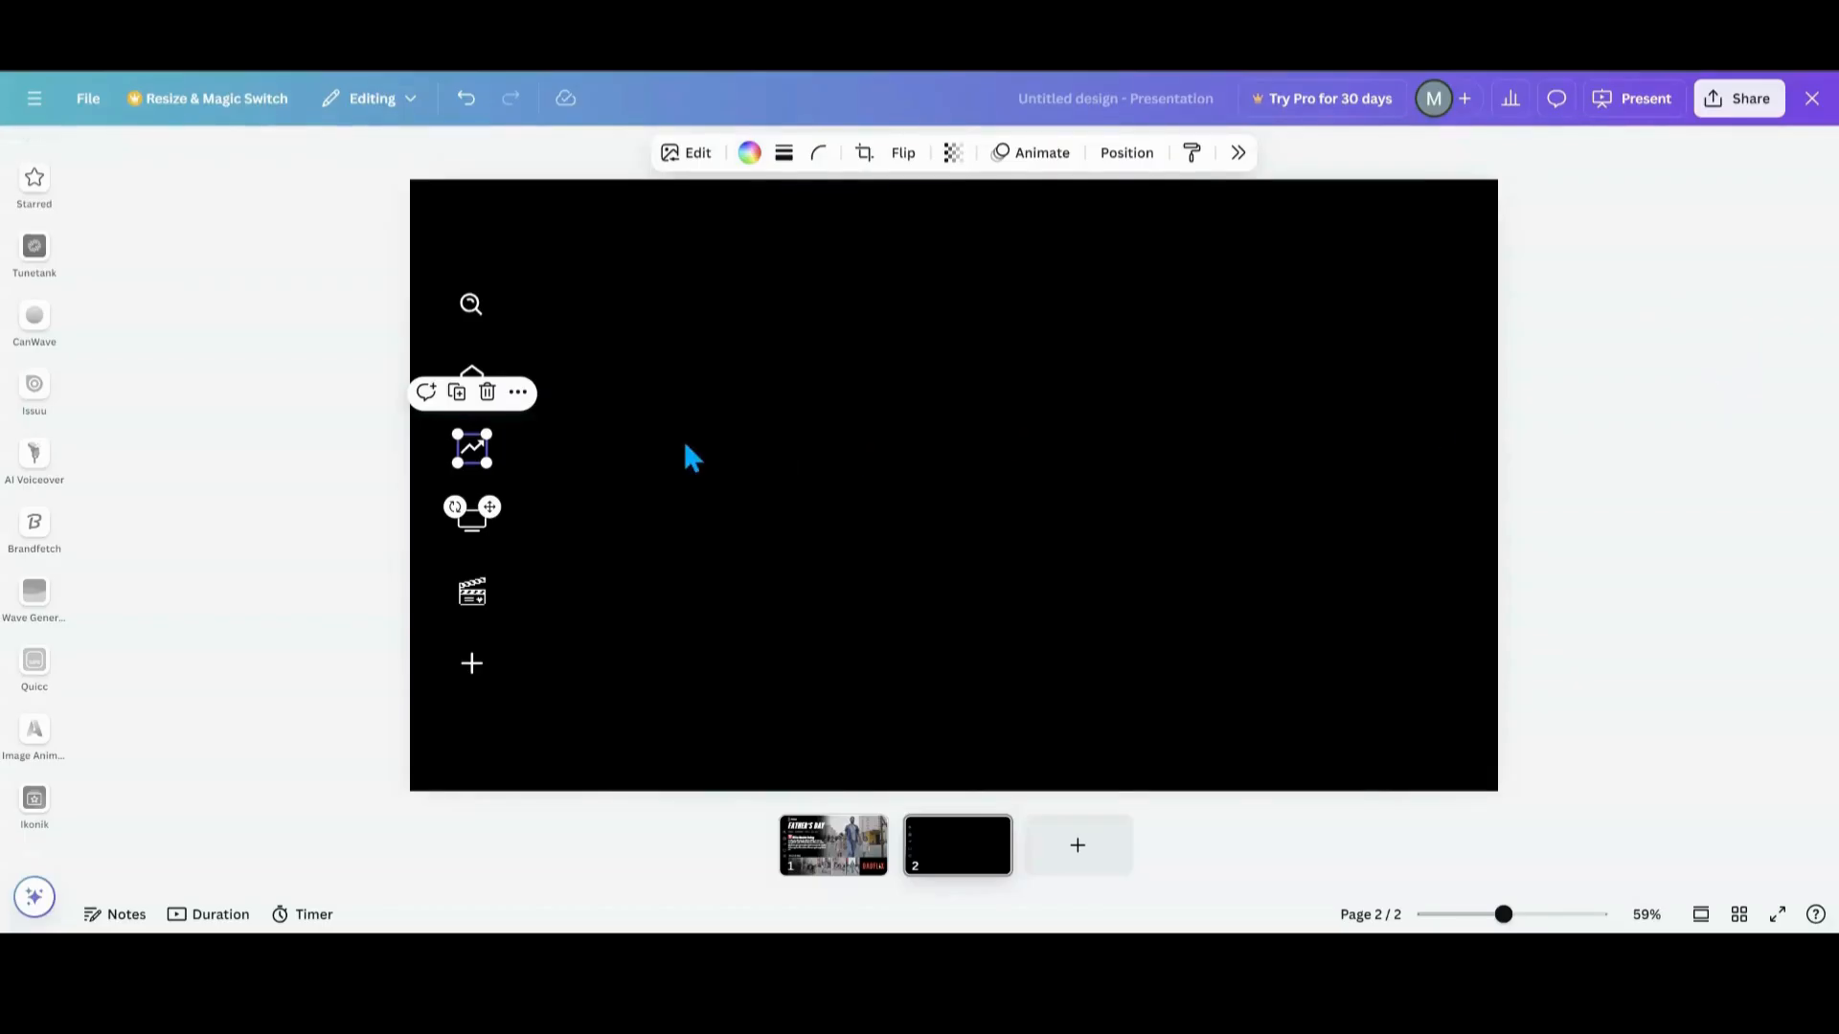
left_click(586, 447)
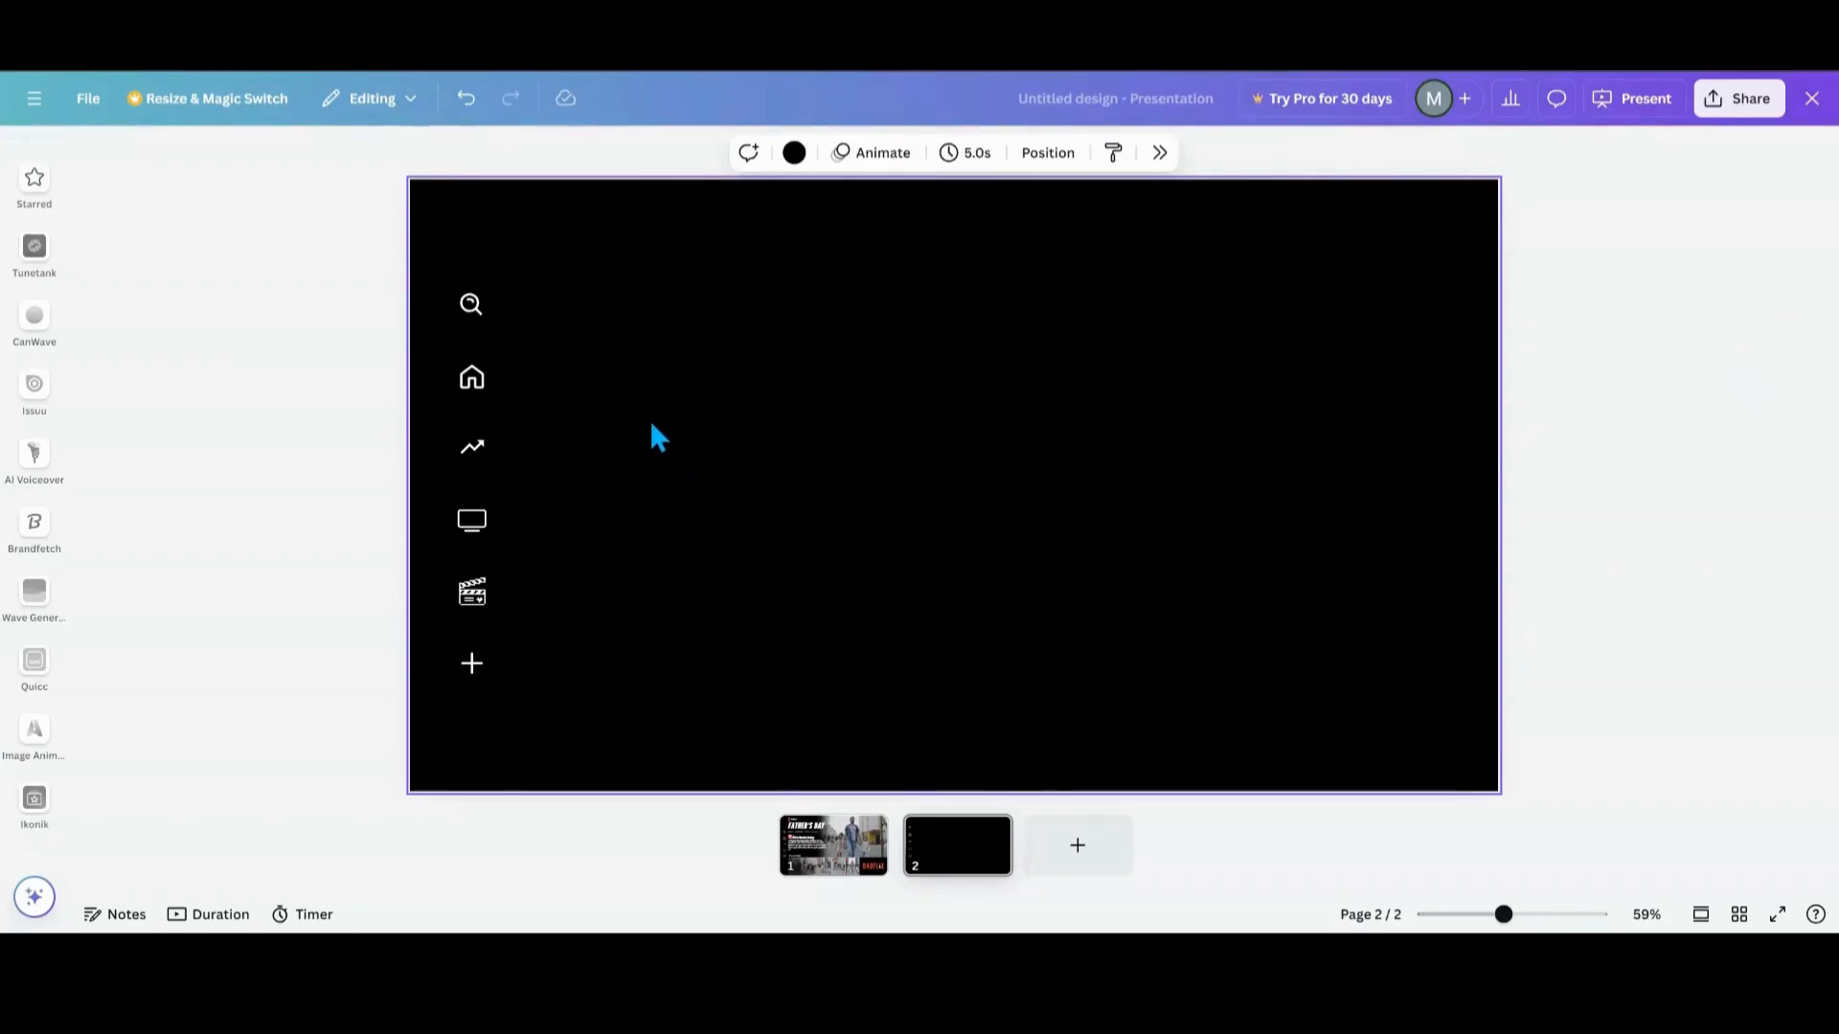
scroll(90, 490, "up", 2)
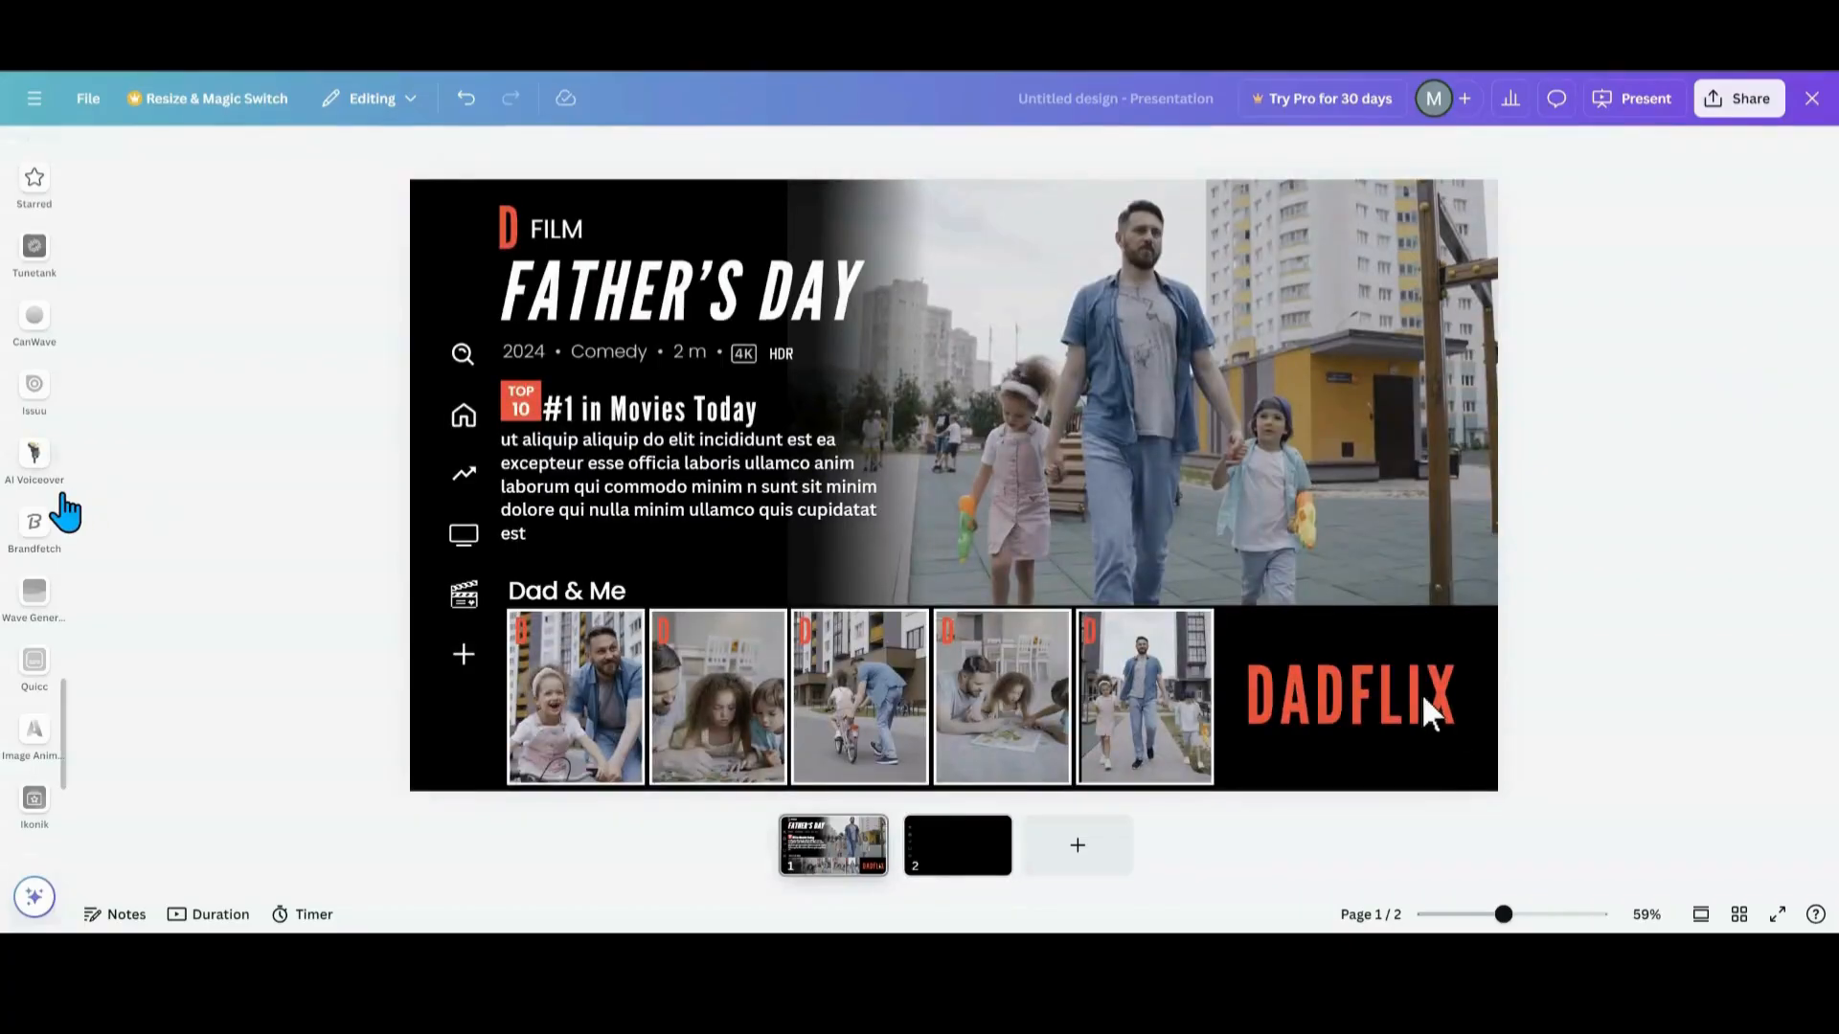
scroll(59, 495, "up", 4)
left_click(956, 851)
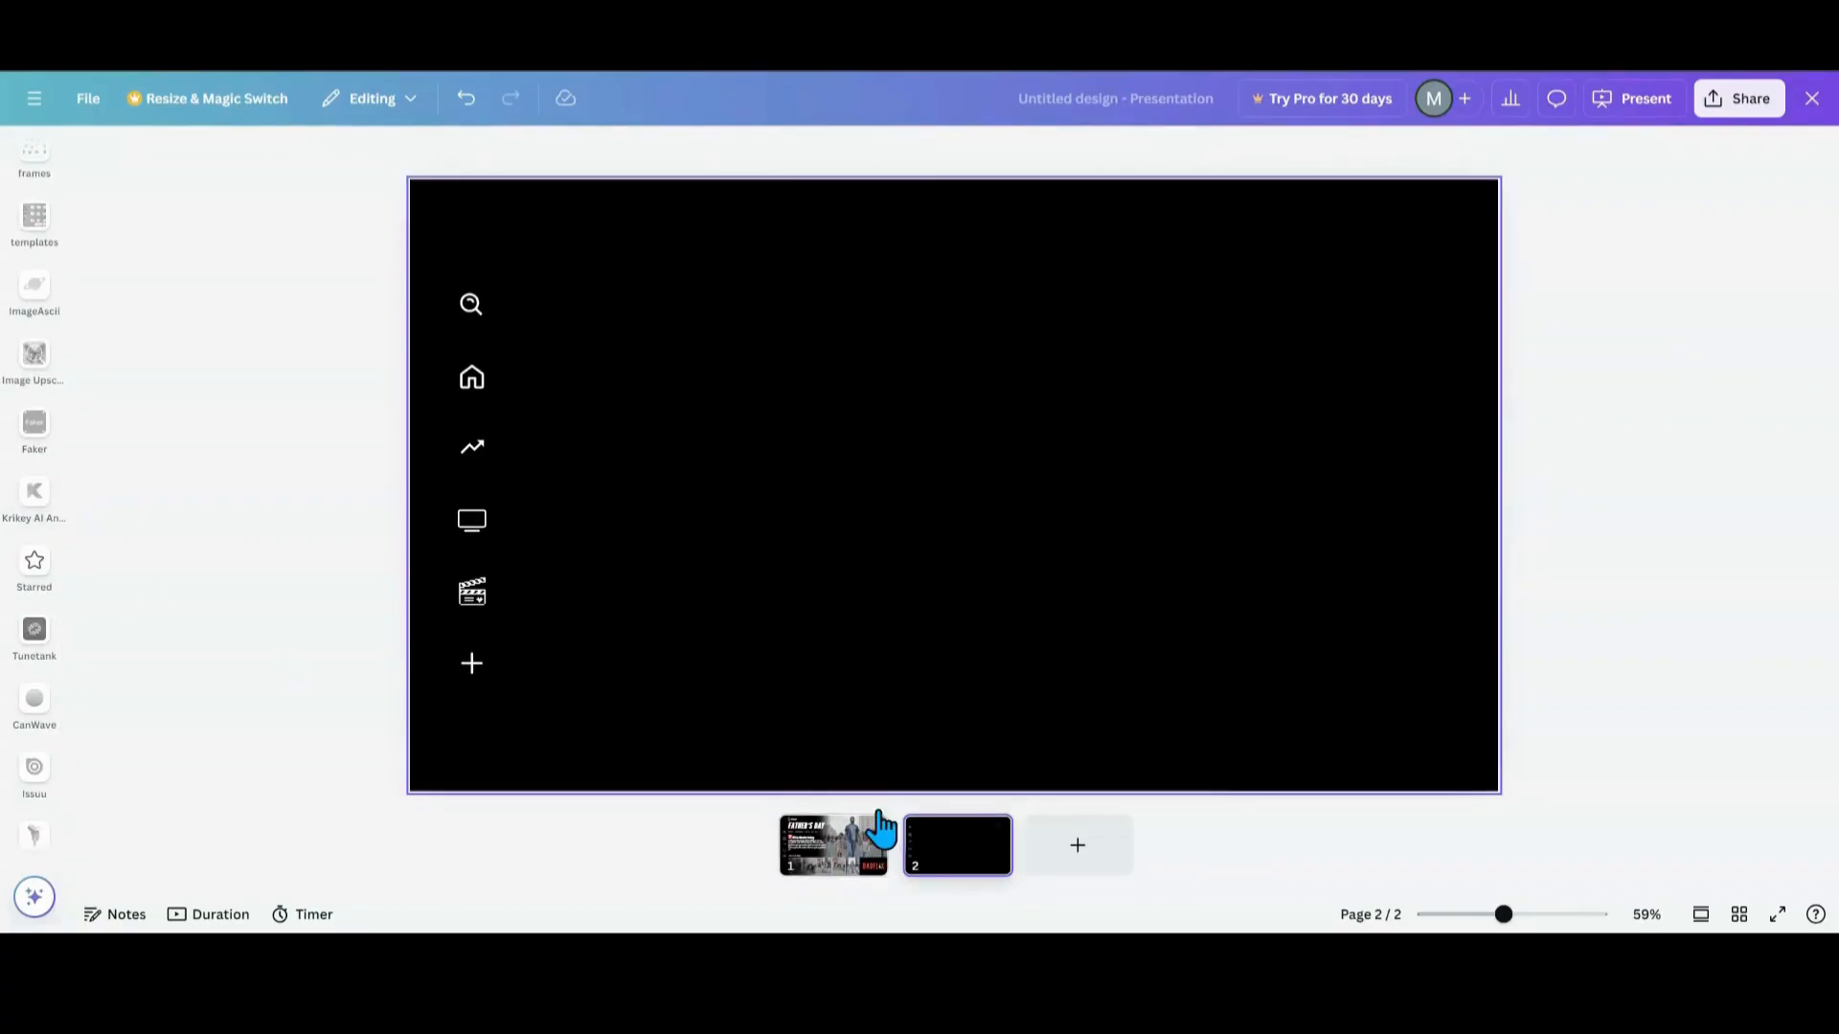
scroll(81, 492, "up", 1)
scroll(165, 532, "down", 1)
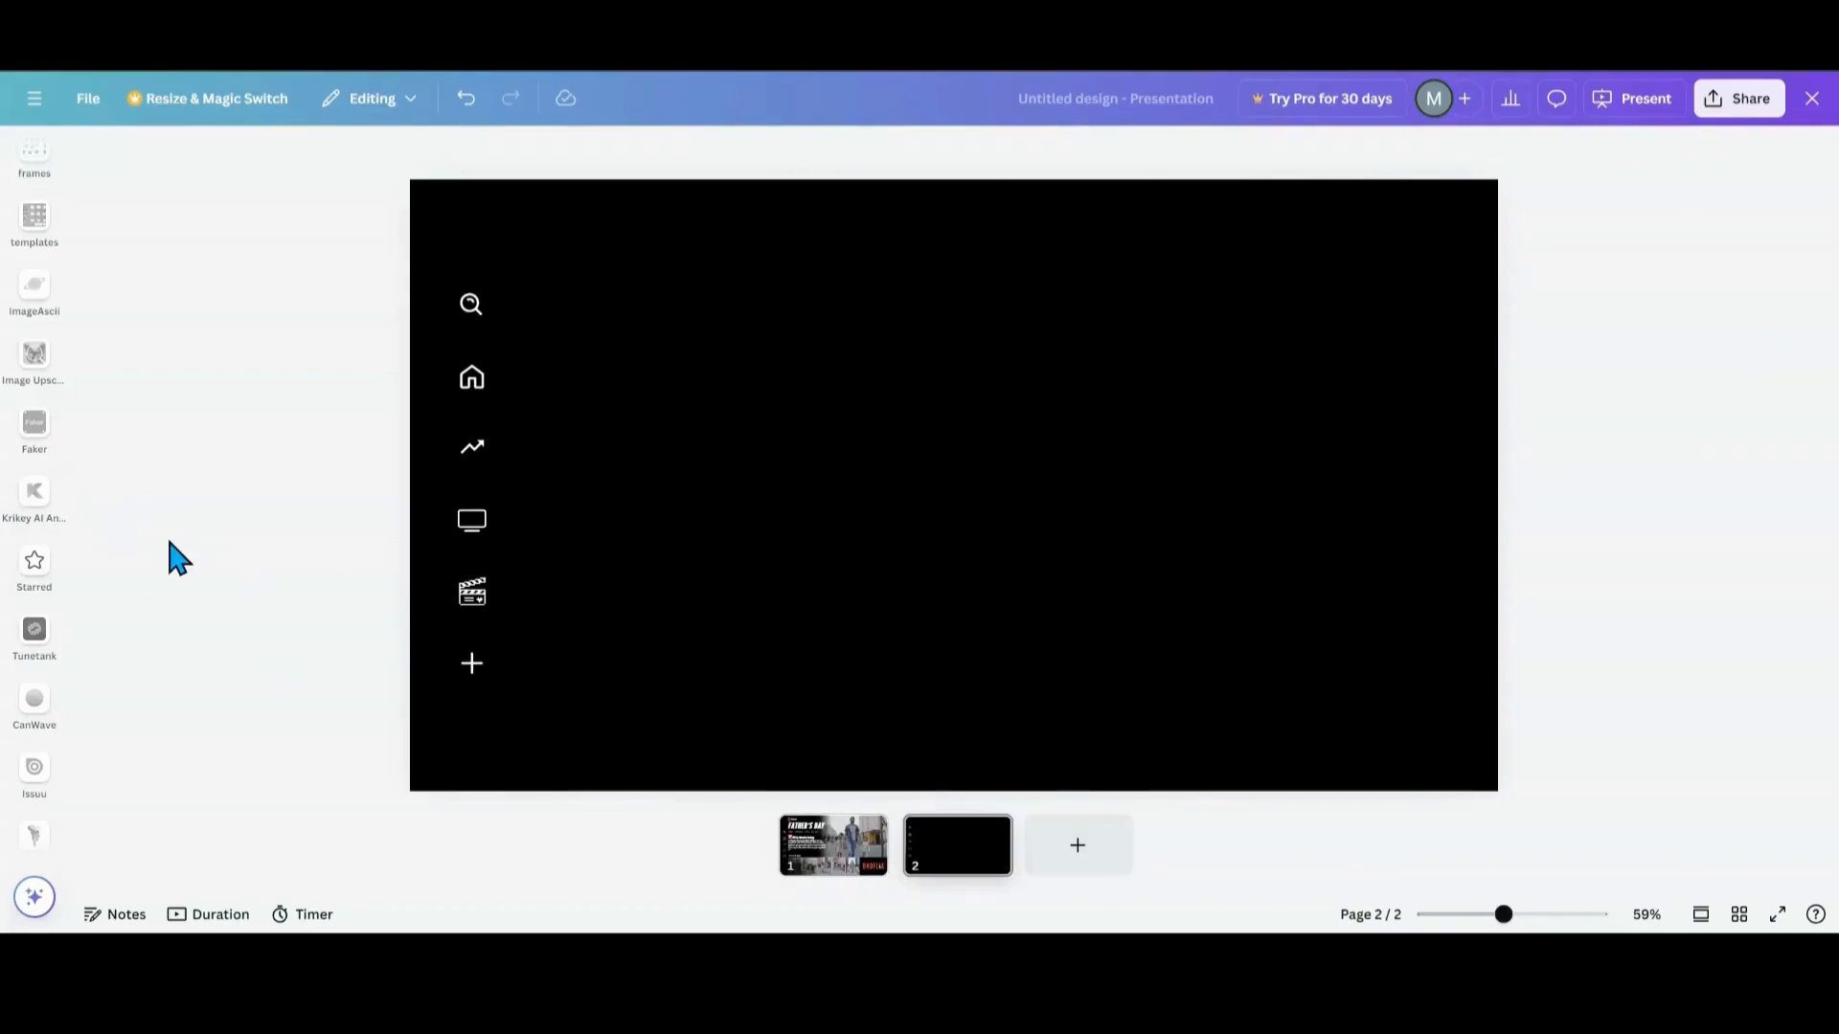
- Add a heading reading "Father's day" to page 2
left_click(970, 644)
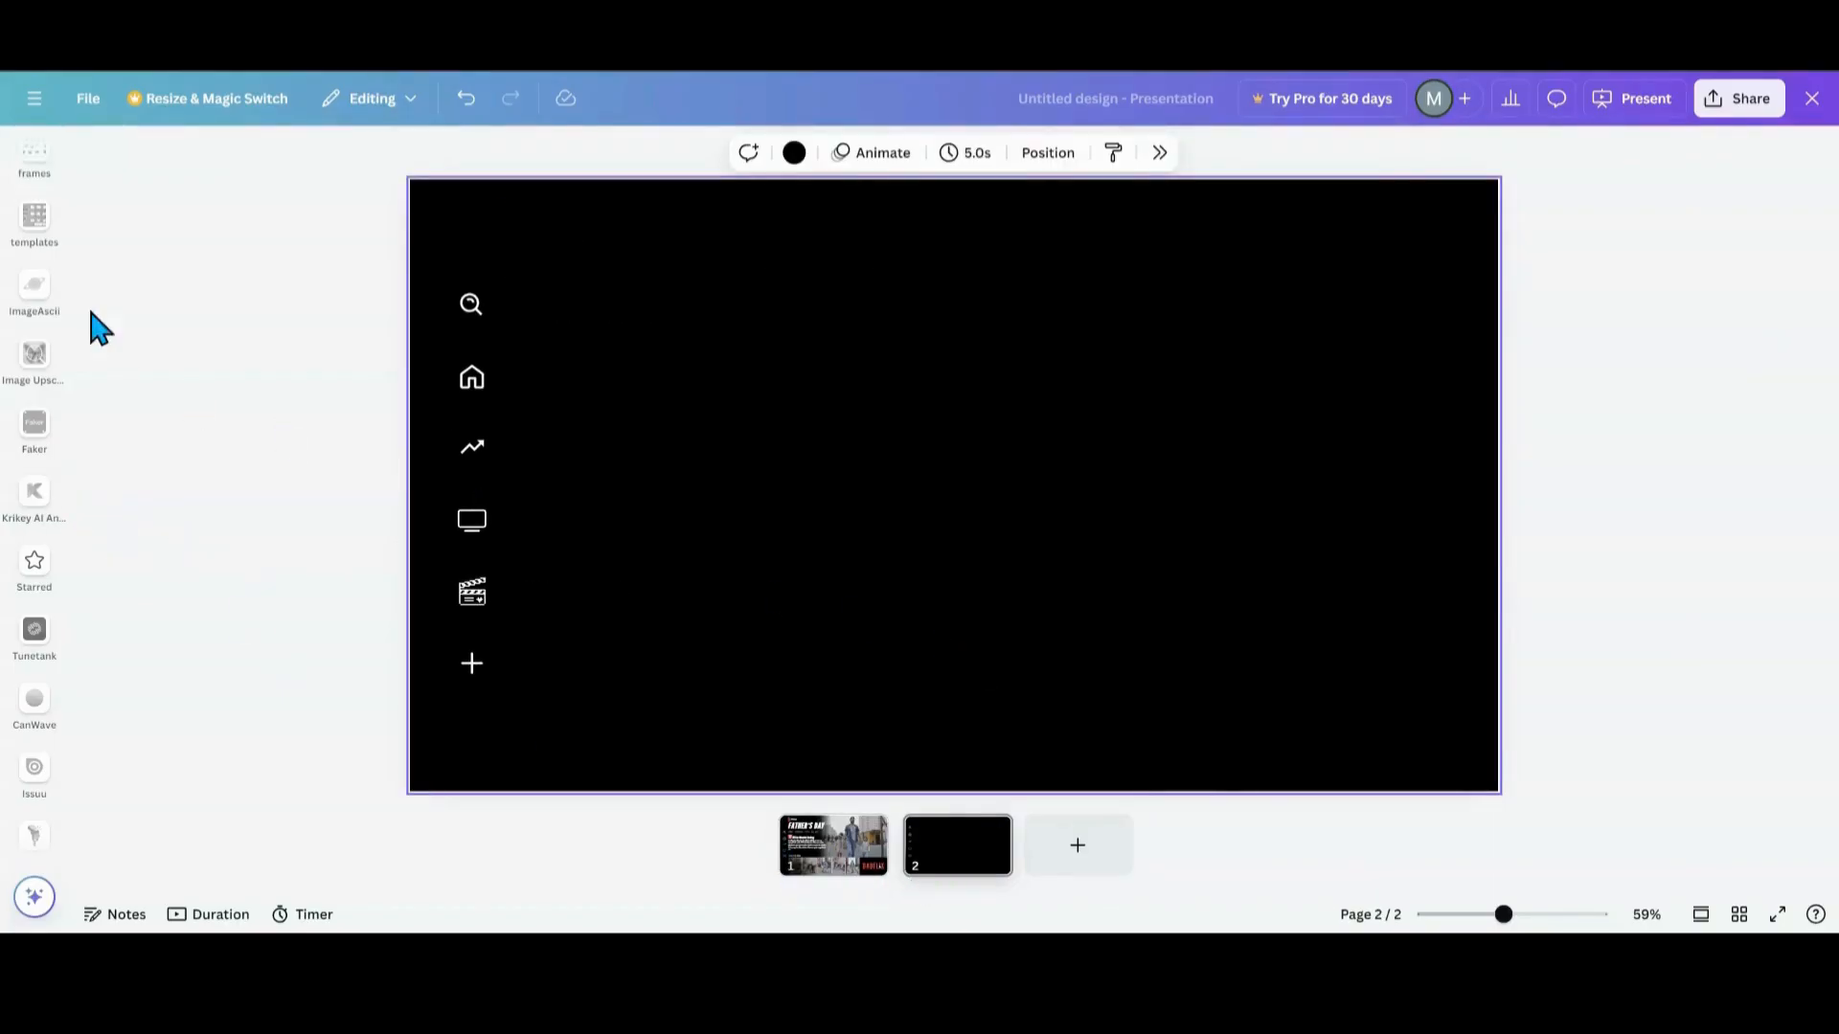
scroll(25, 251, "up", 2)
scroll(25, 253, "up", 10)
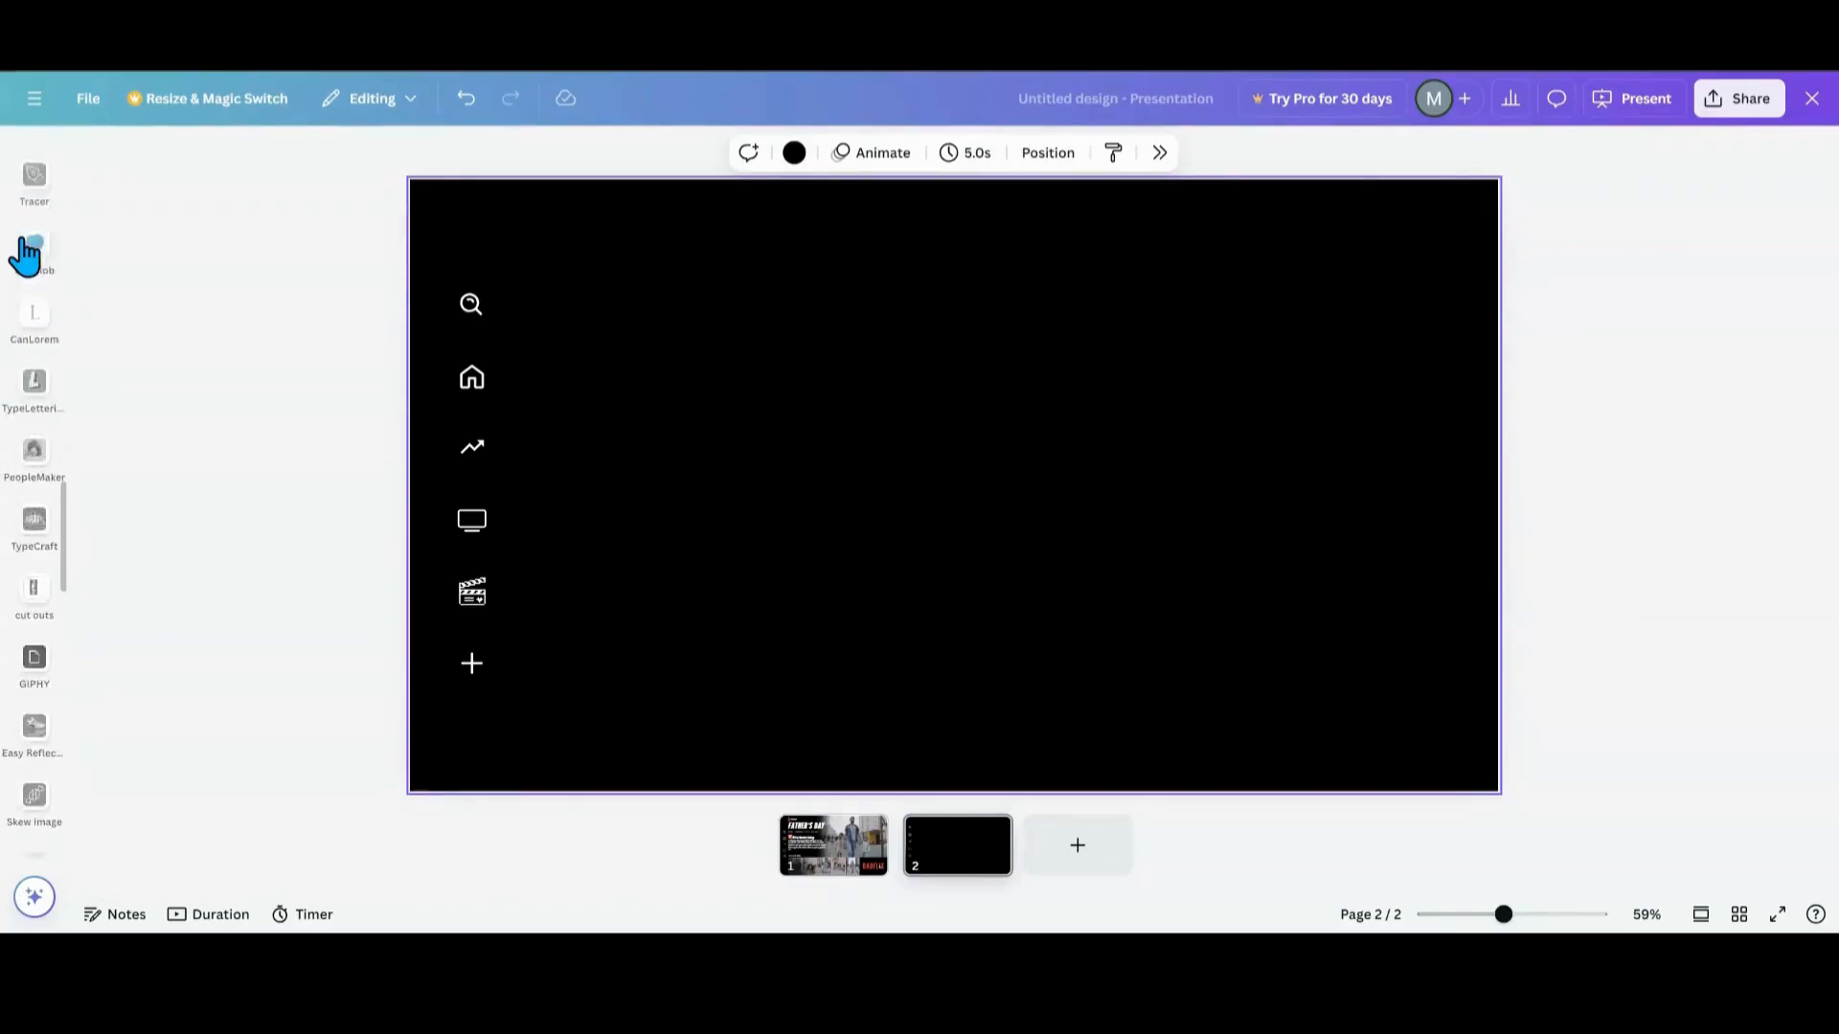
scroll(25, 254, "up", 5)
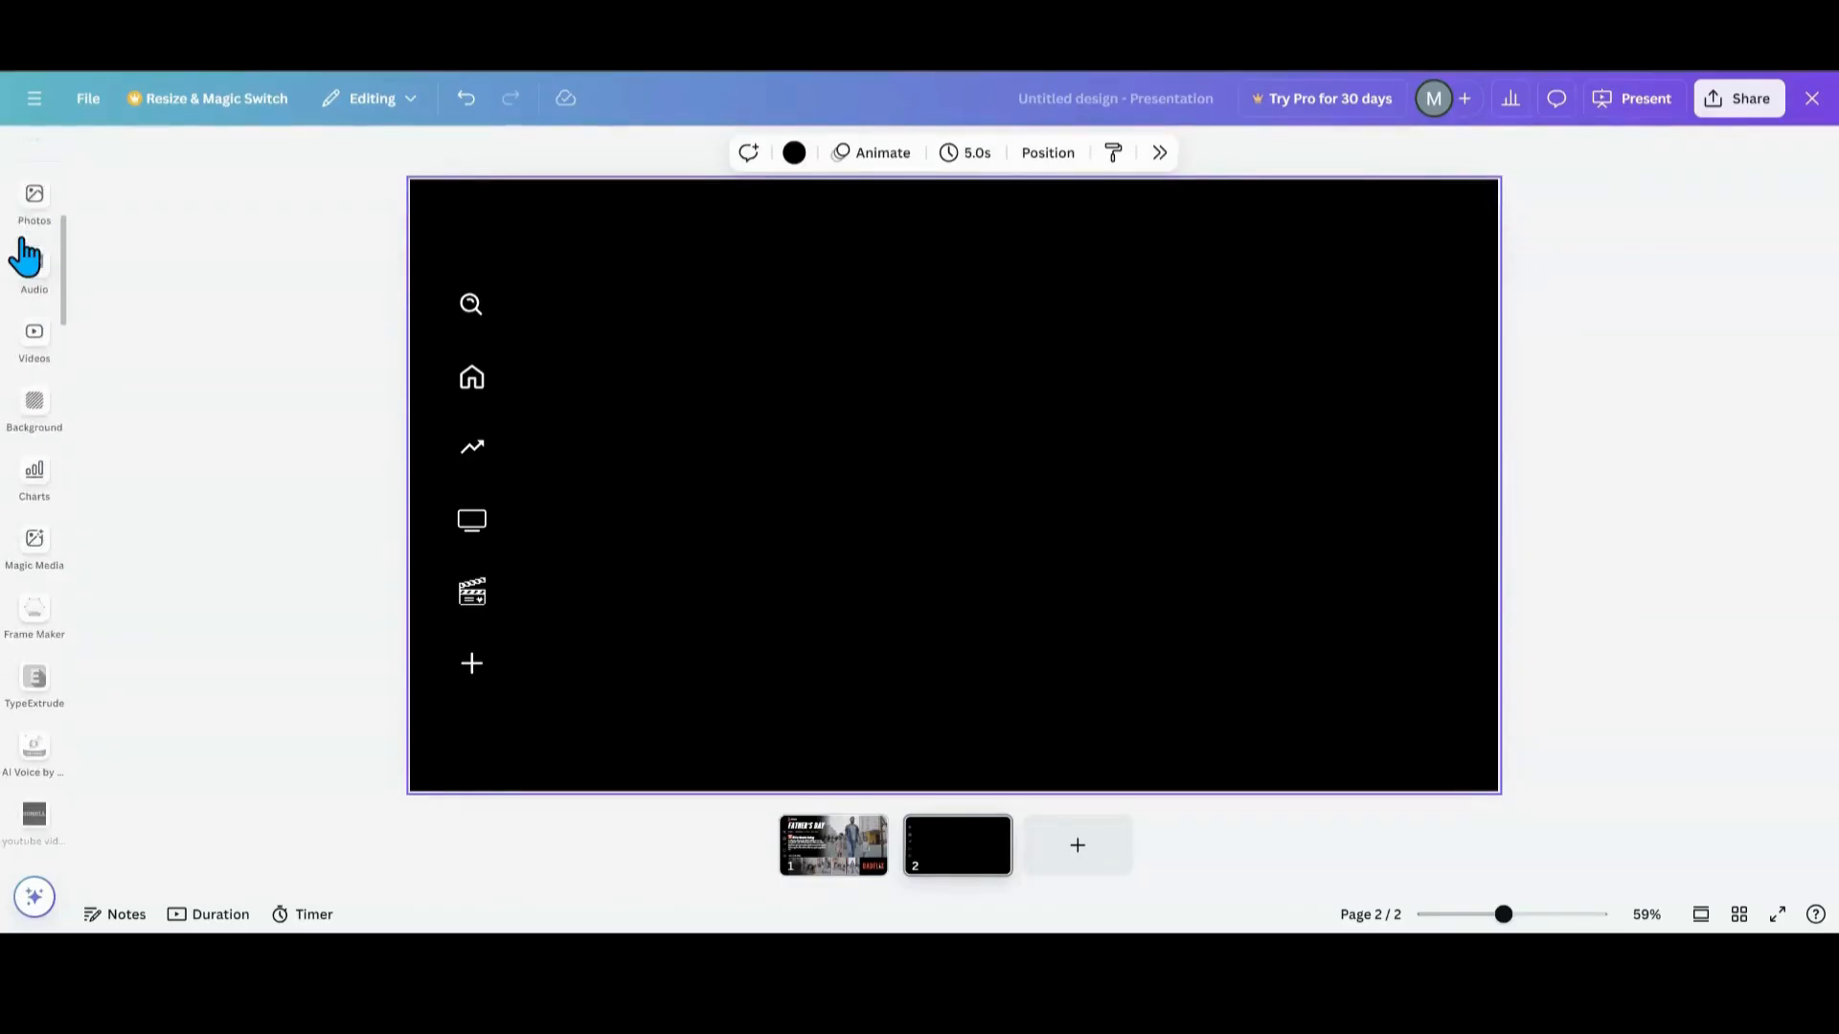
scroll(21, 244, "up", 2)
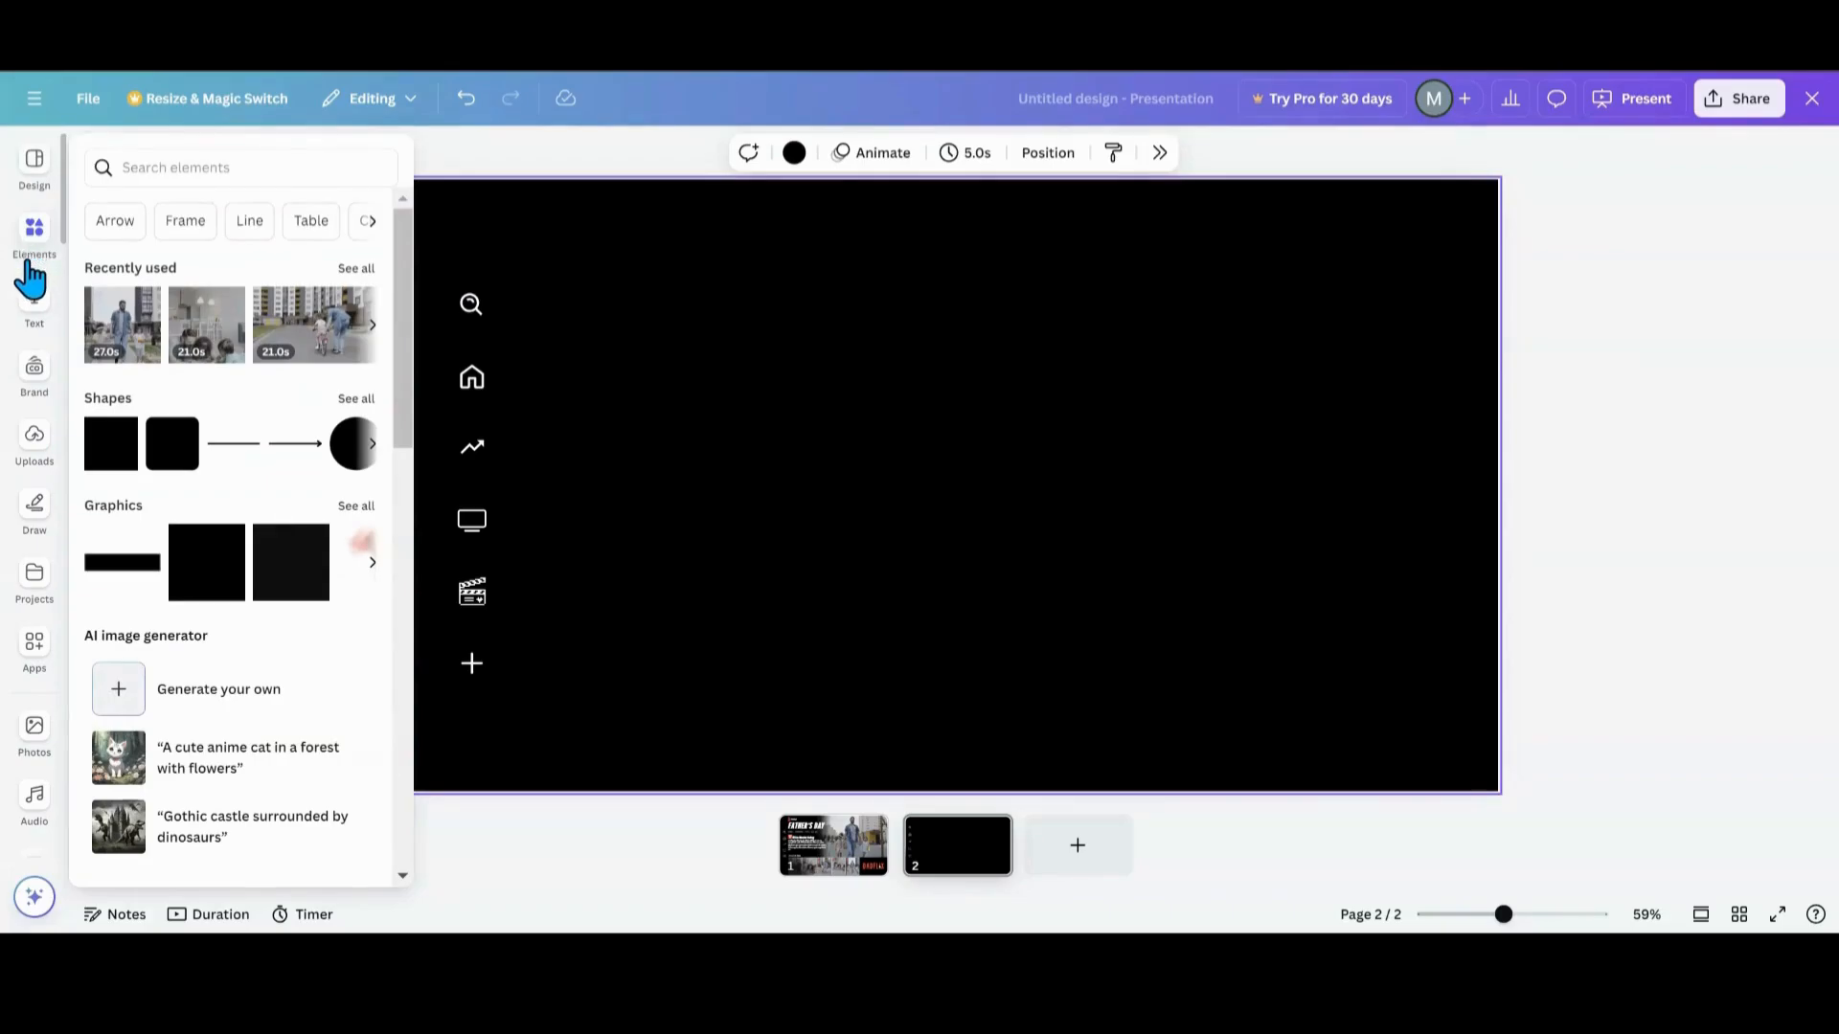
left_click(36, 319)
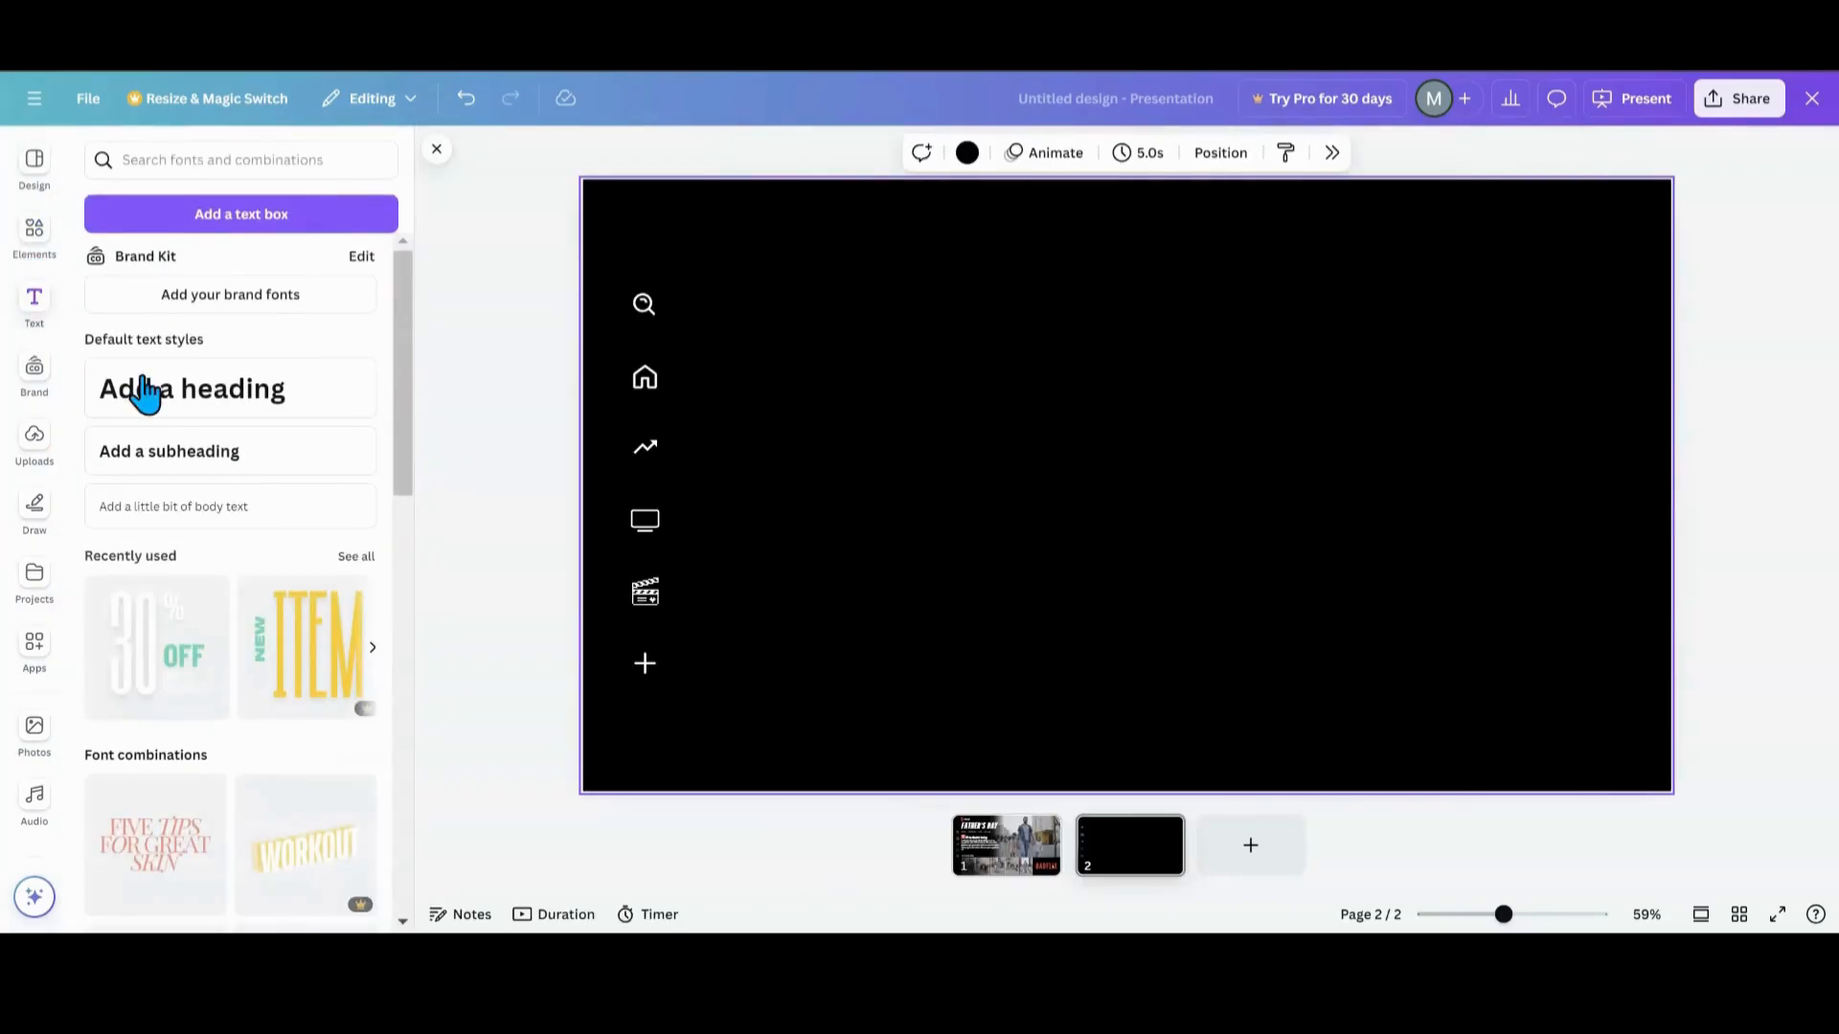
left_click(249, 422)
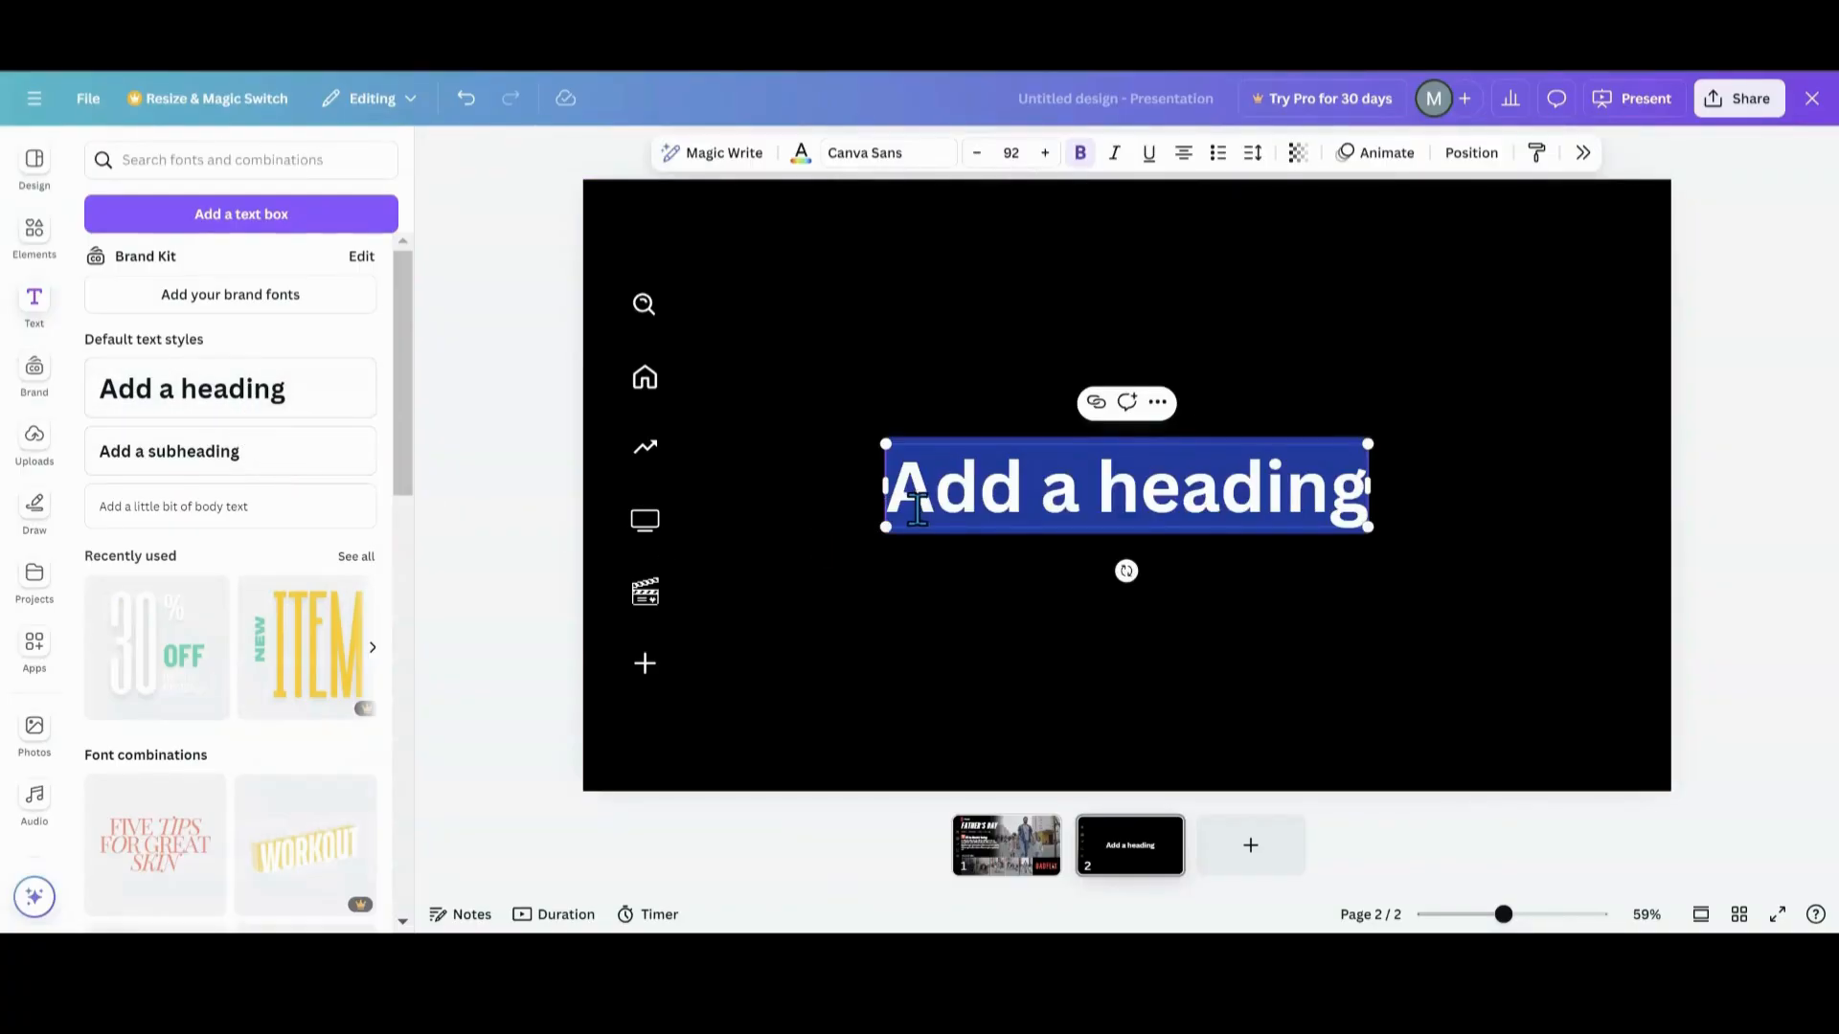
type("Father")
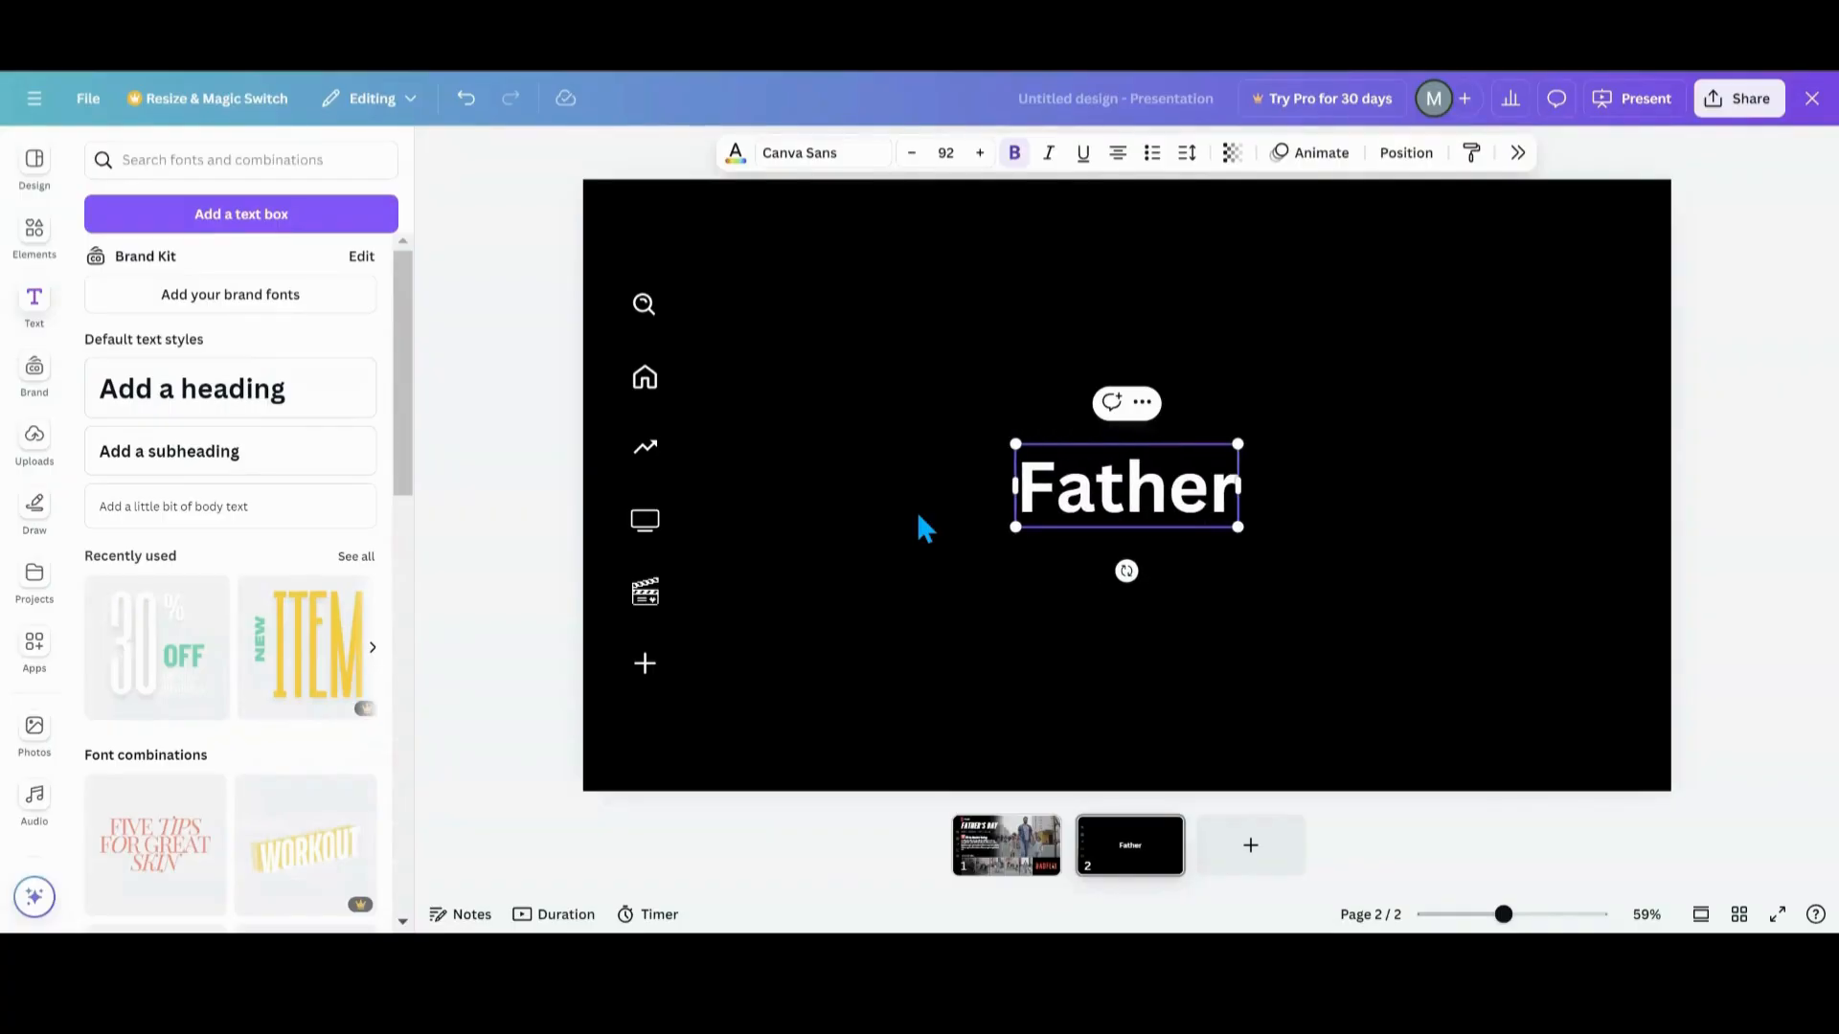
type("'s da")
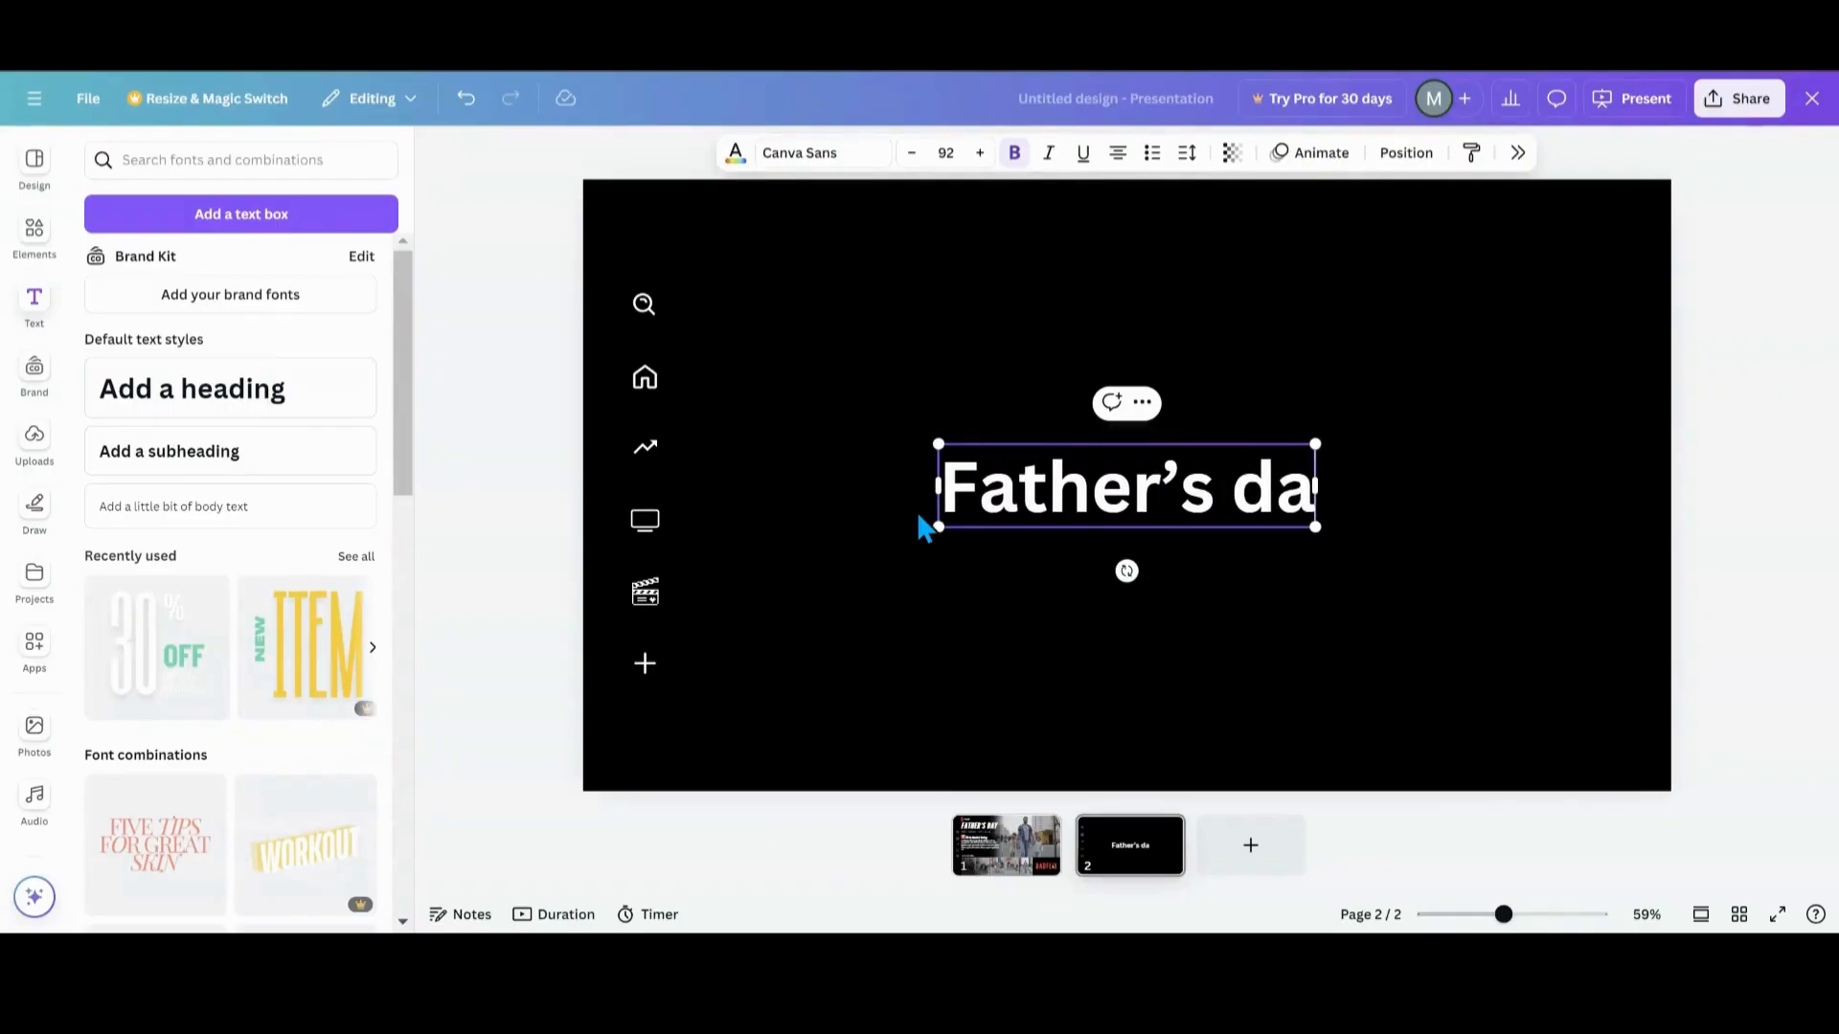
type("y")
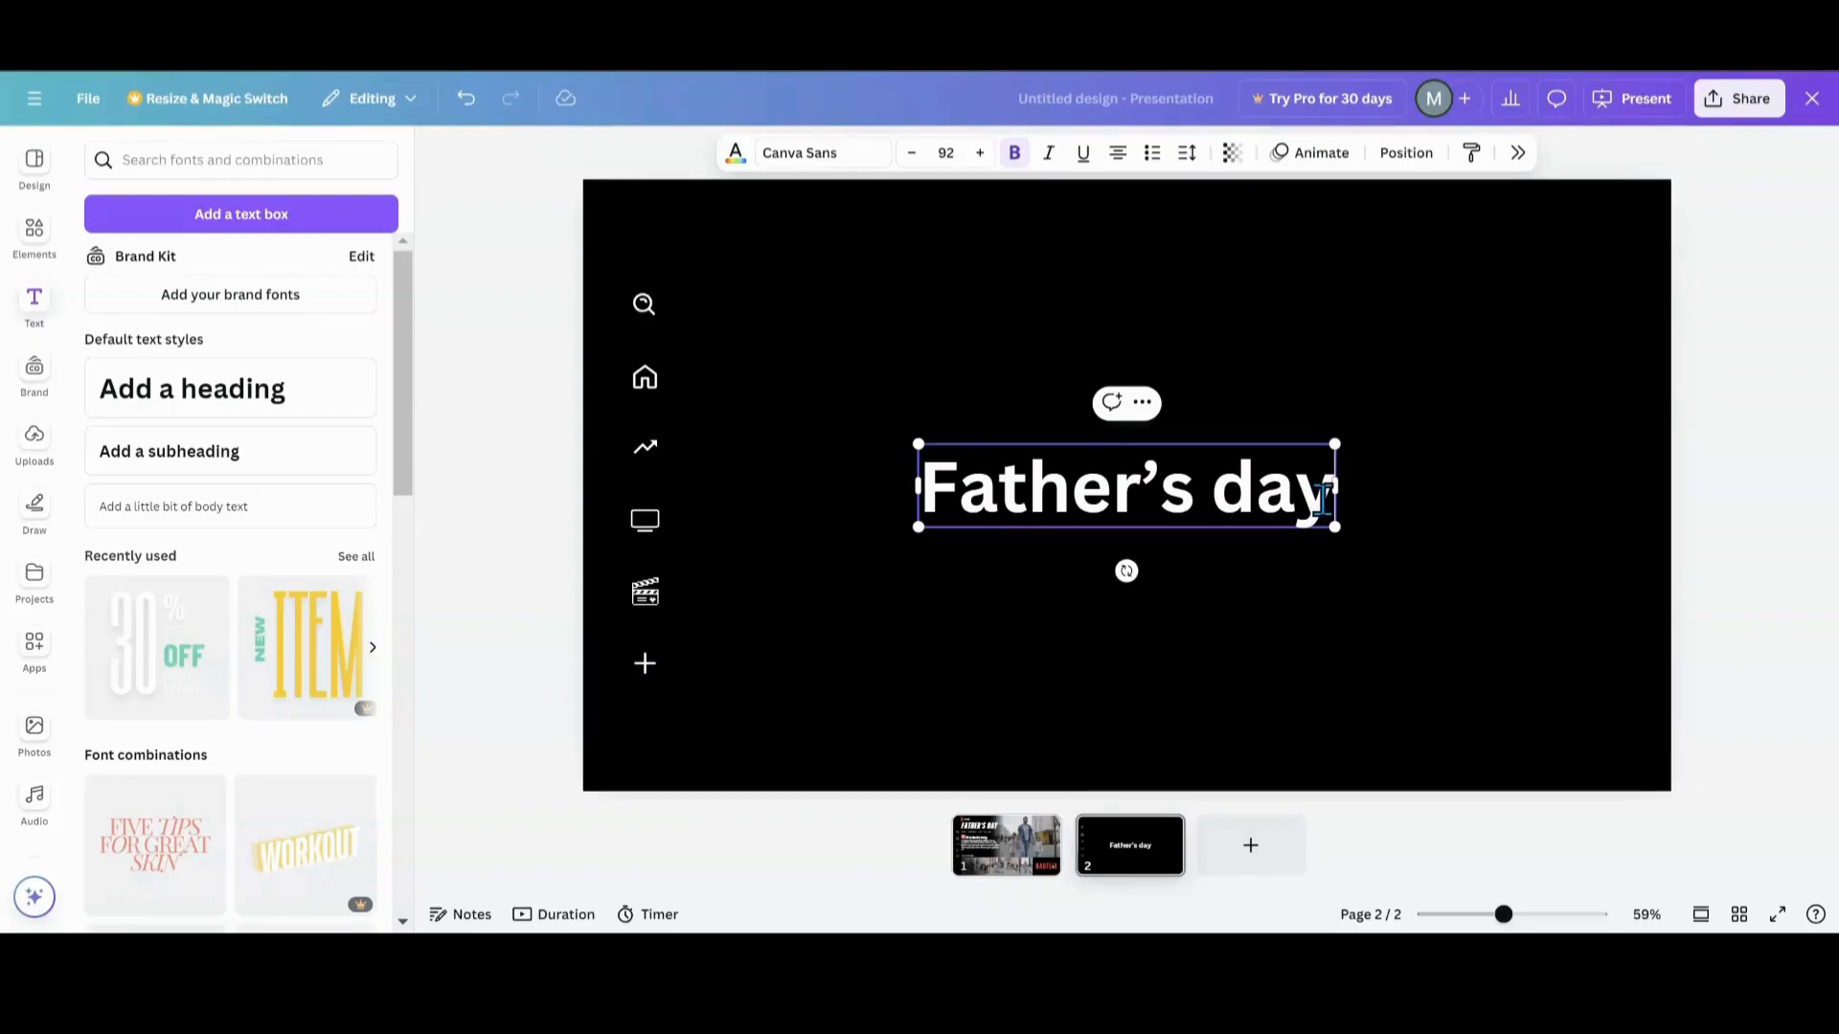
- Format the Father's day heading as uppercase italic League Gothic and move it just beside the search icon
left_click_drag(1323, 498, 924, 488)
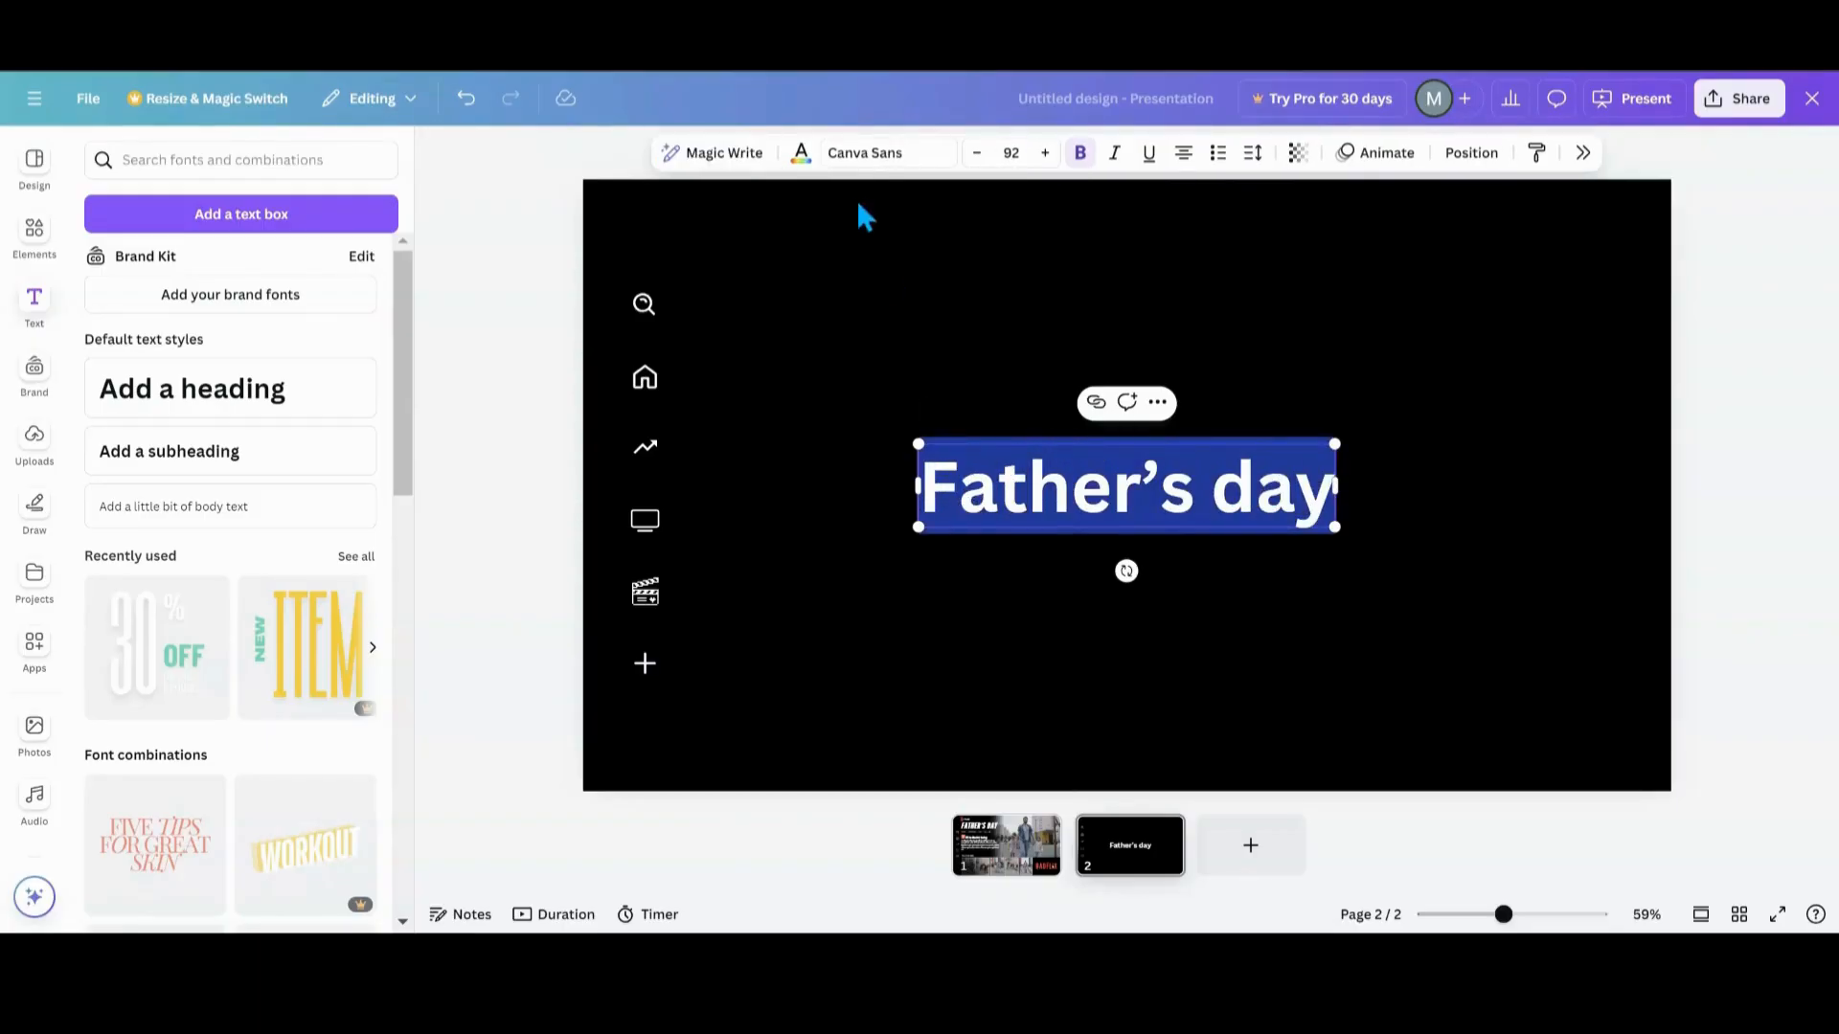
left_click(1582, 152)
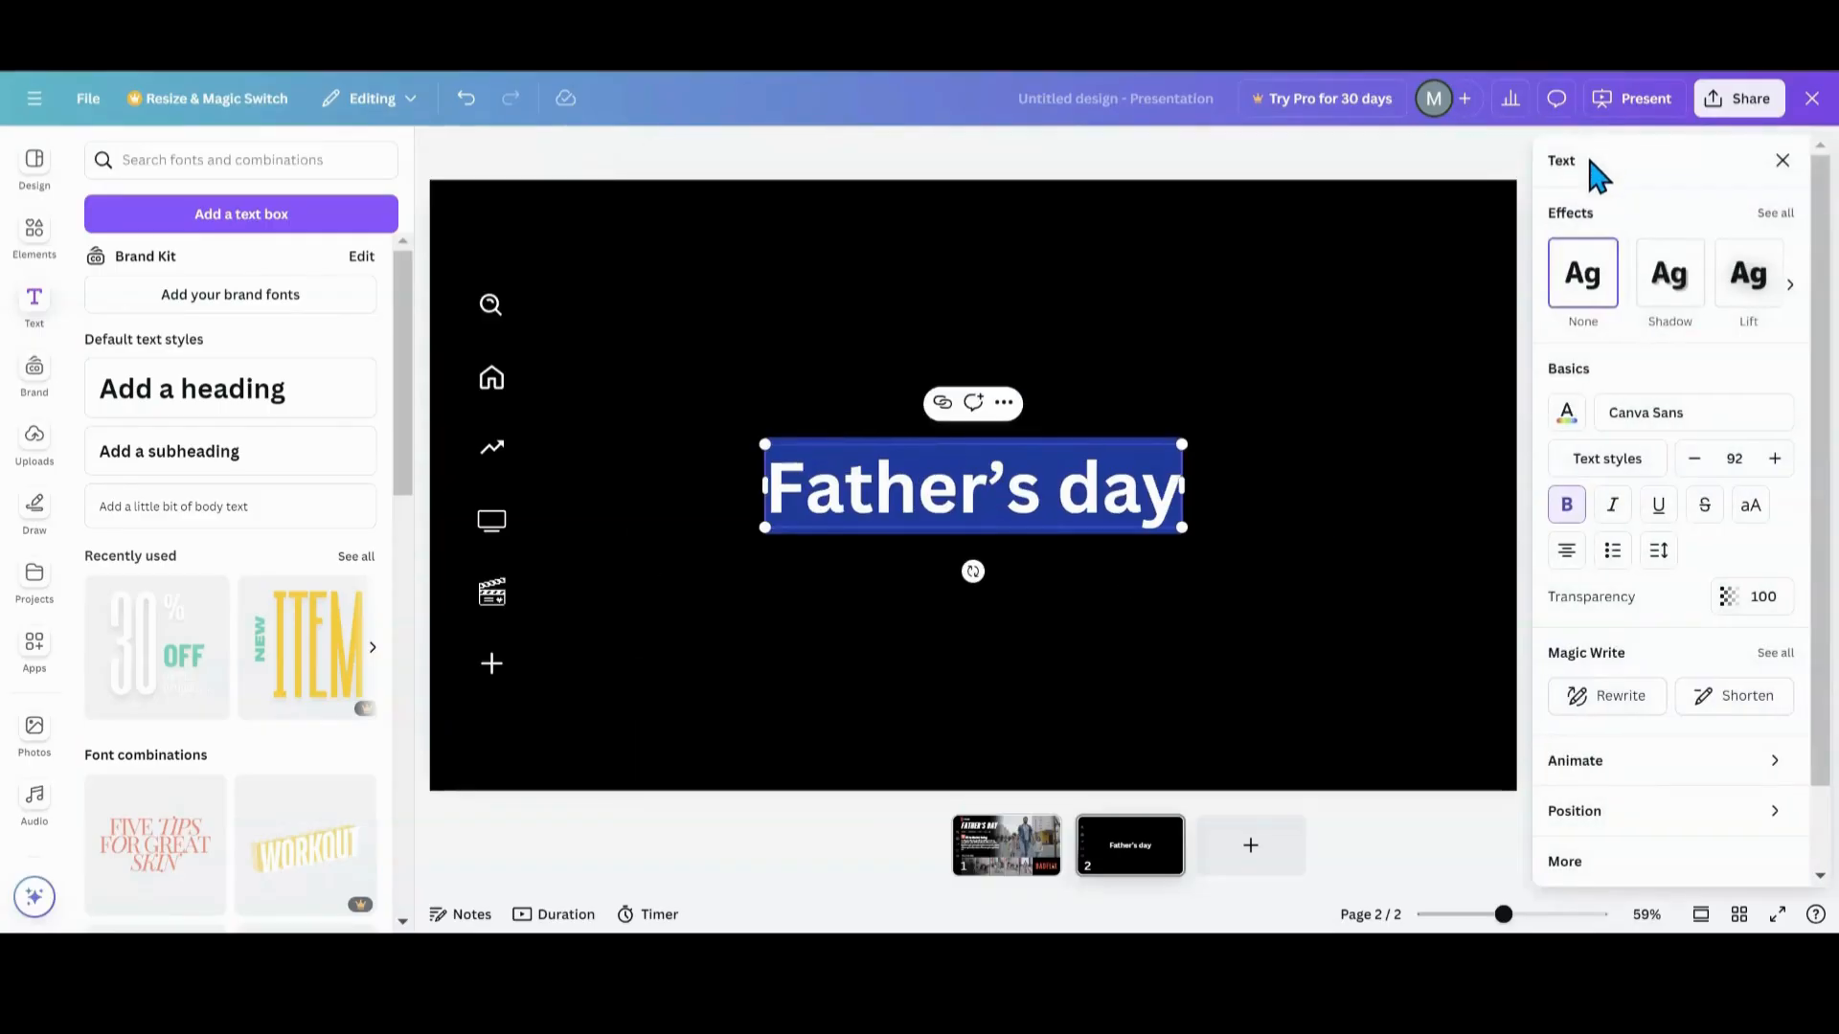
left_click(1750, 508)
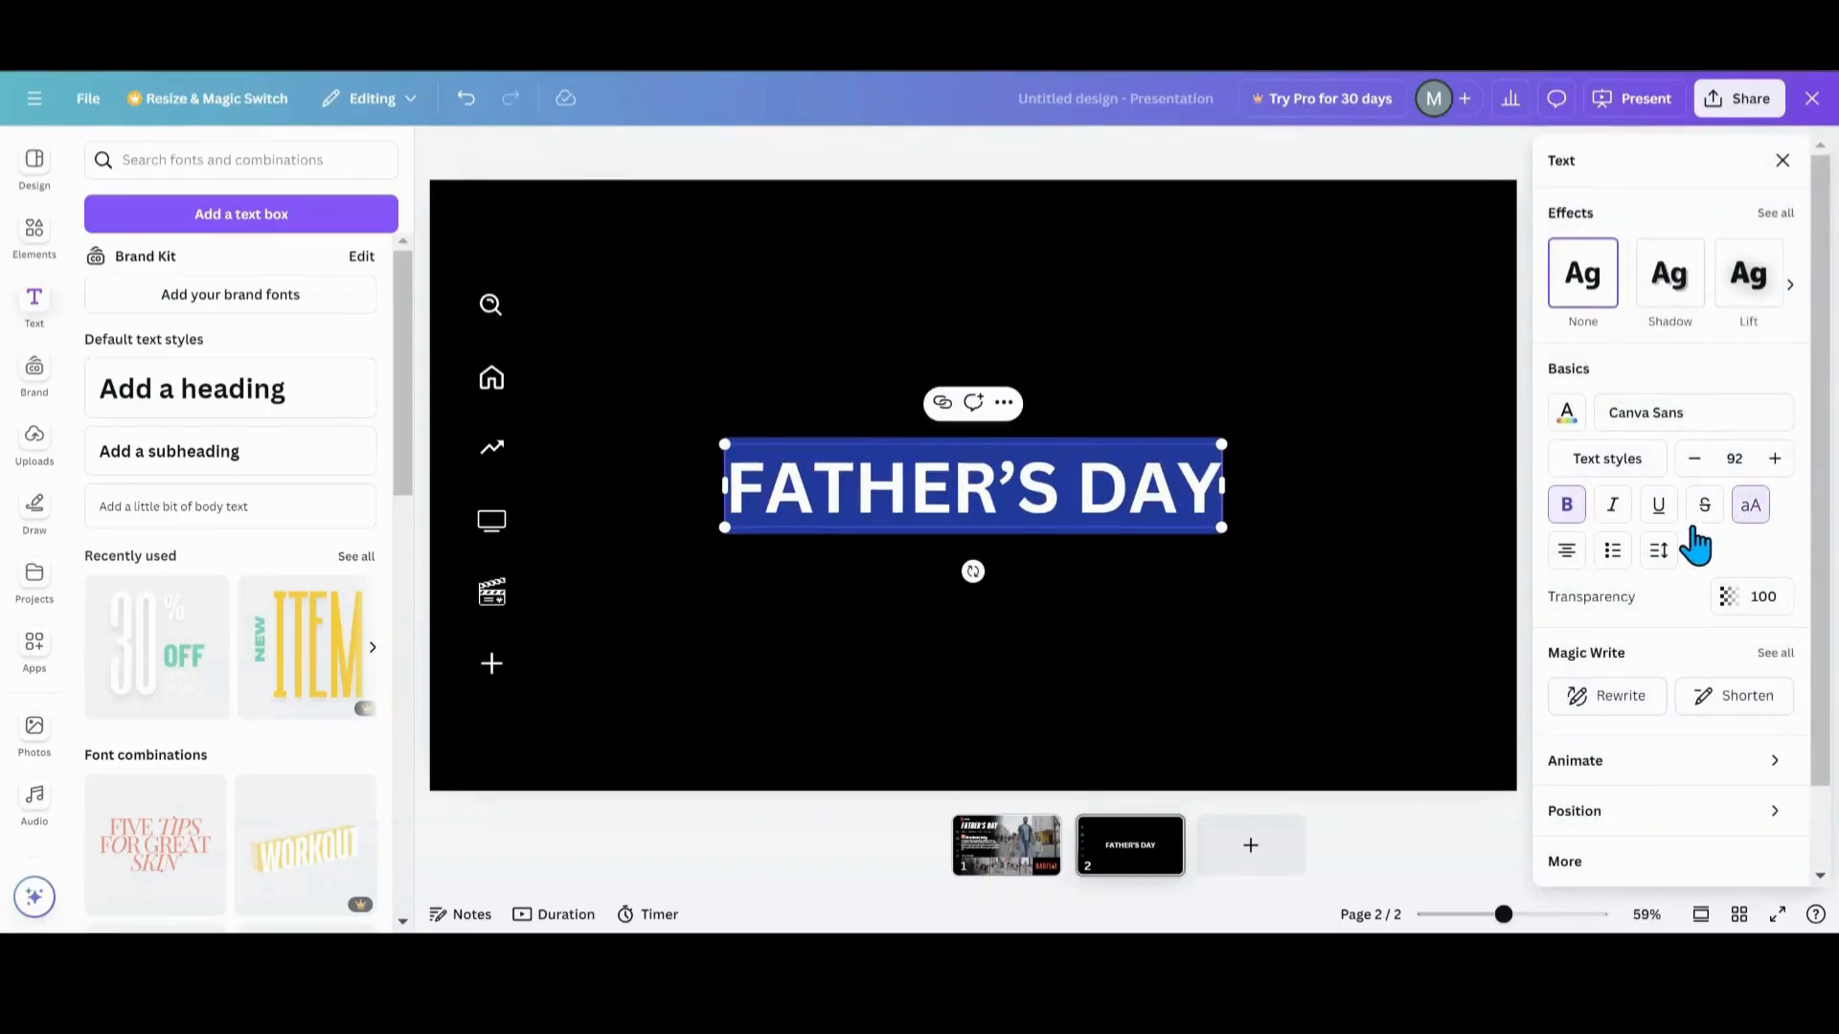
left_click(1615, 510)
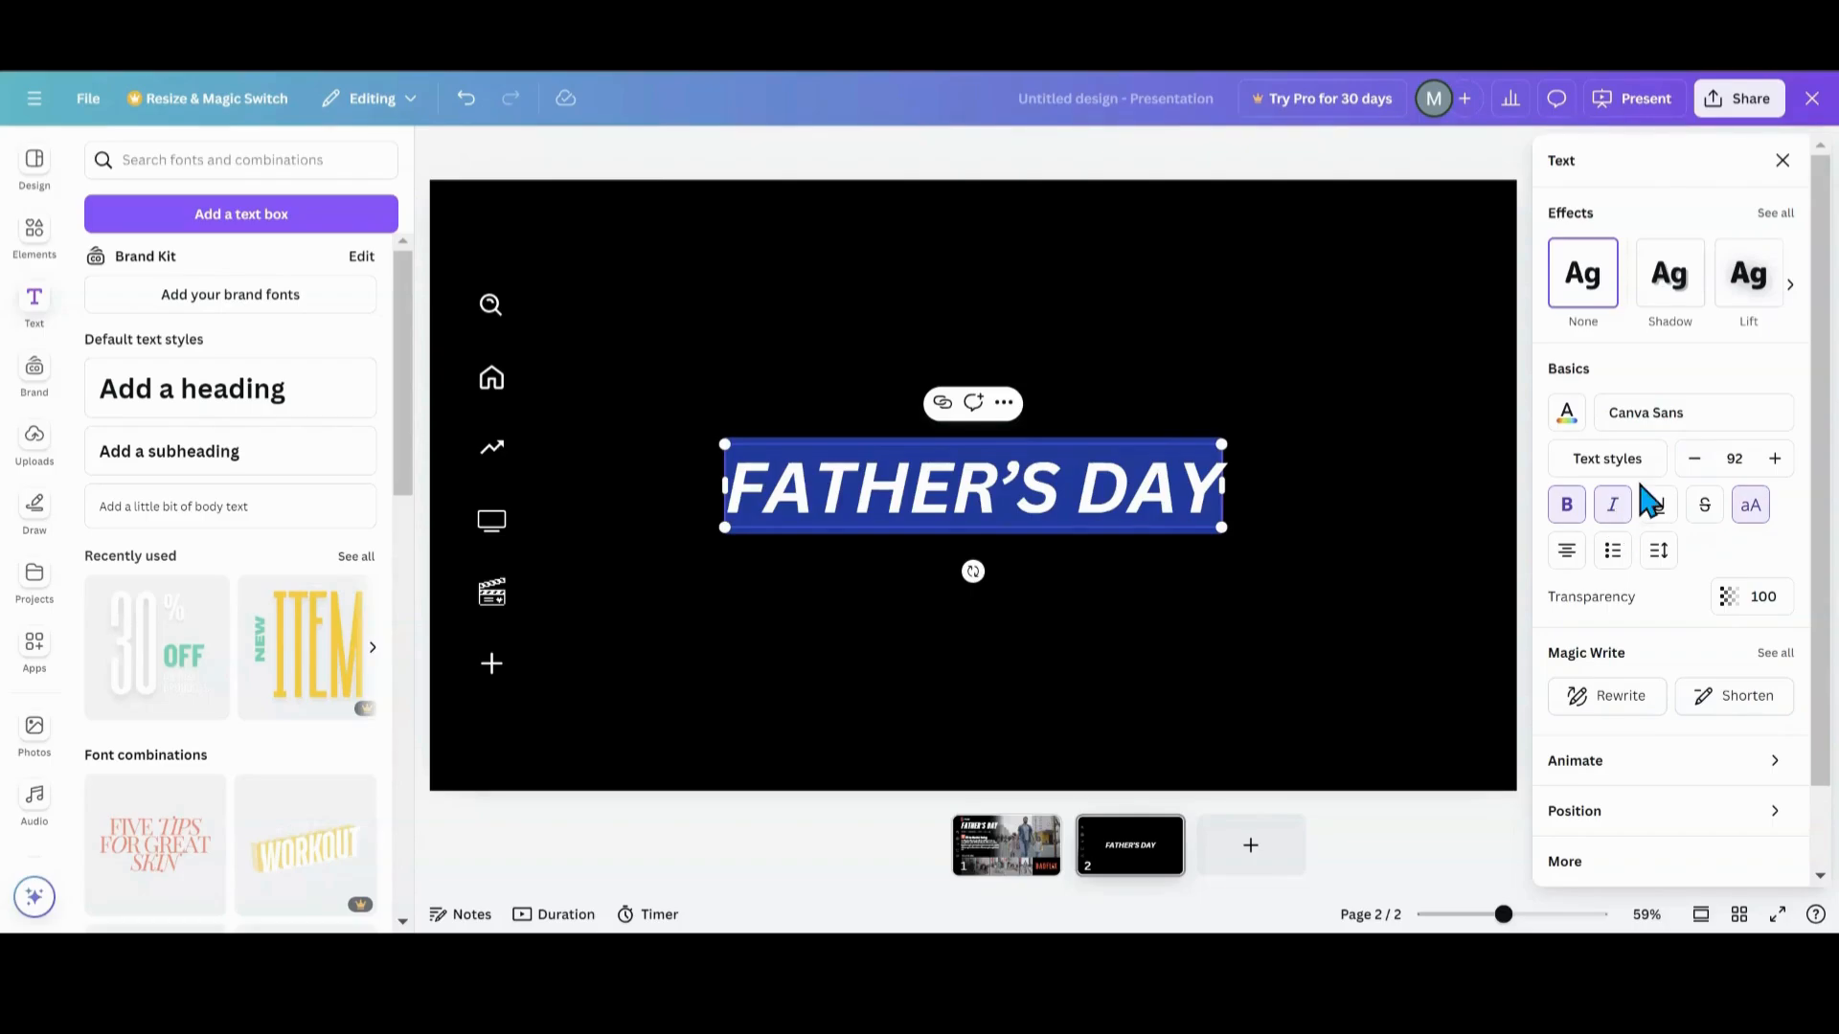
left_click(1690, 422)
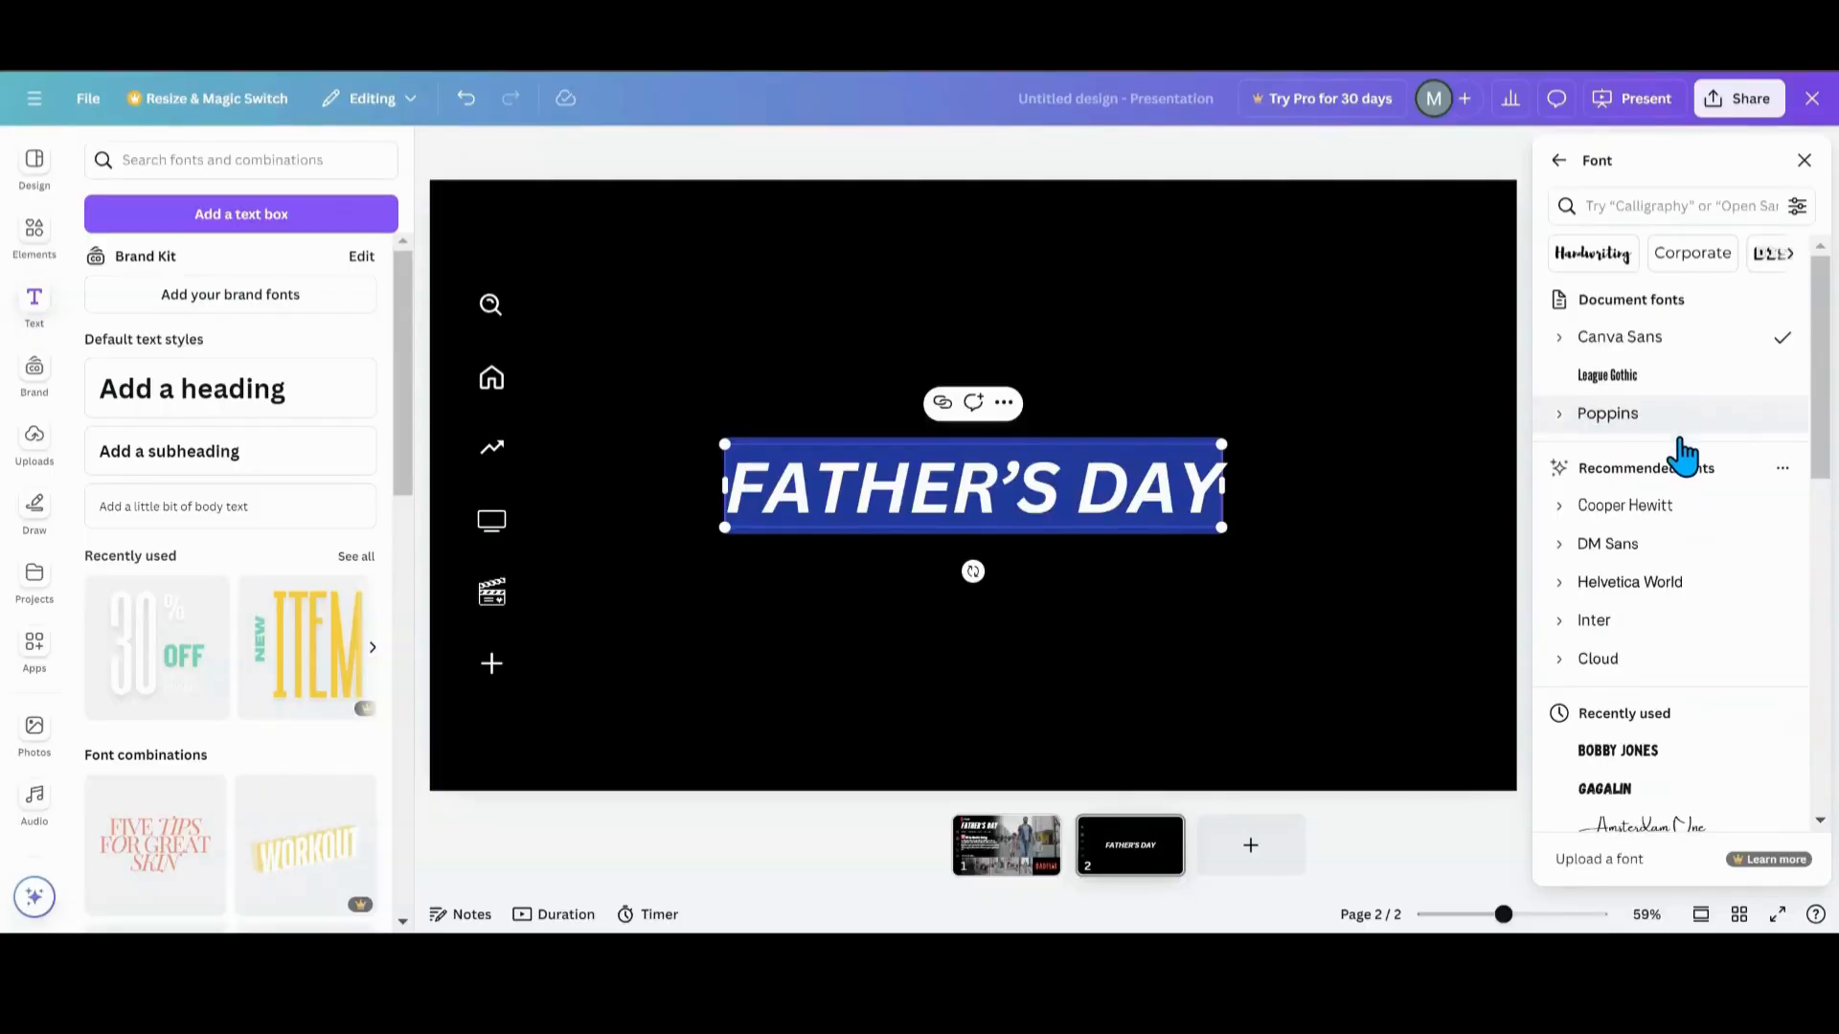
left_click(1649, 386)
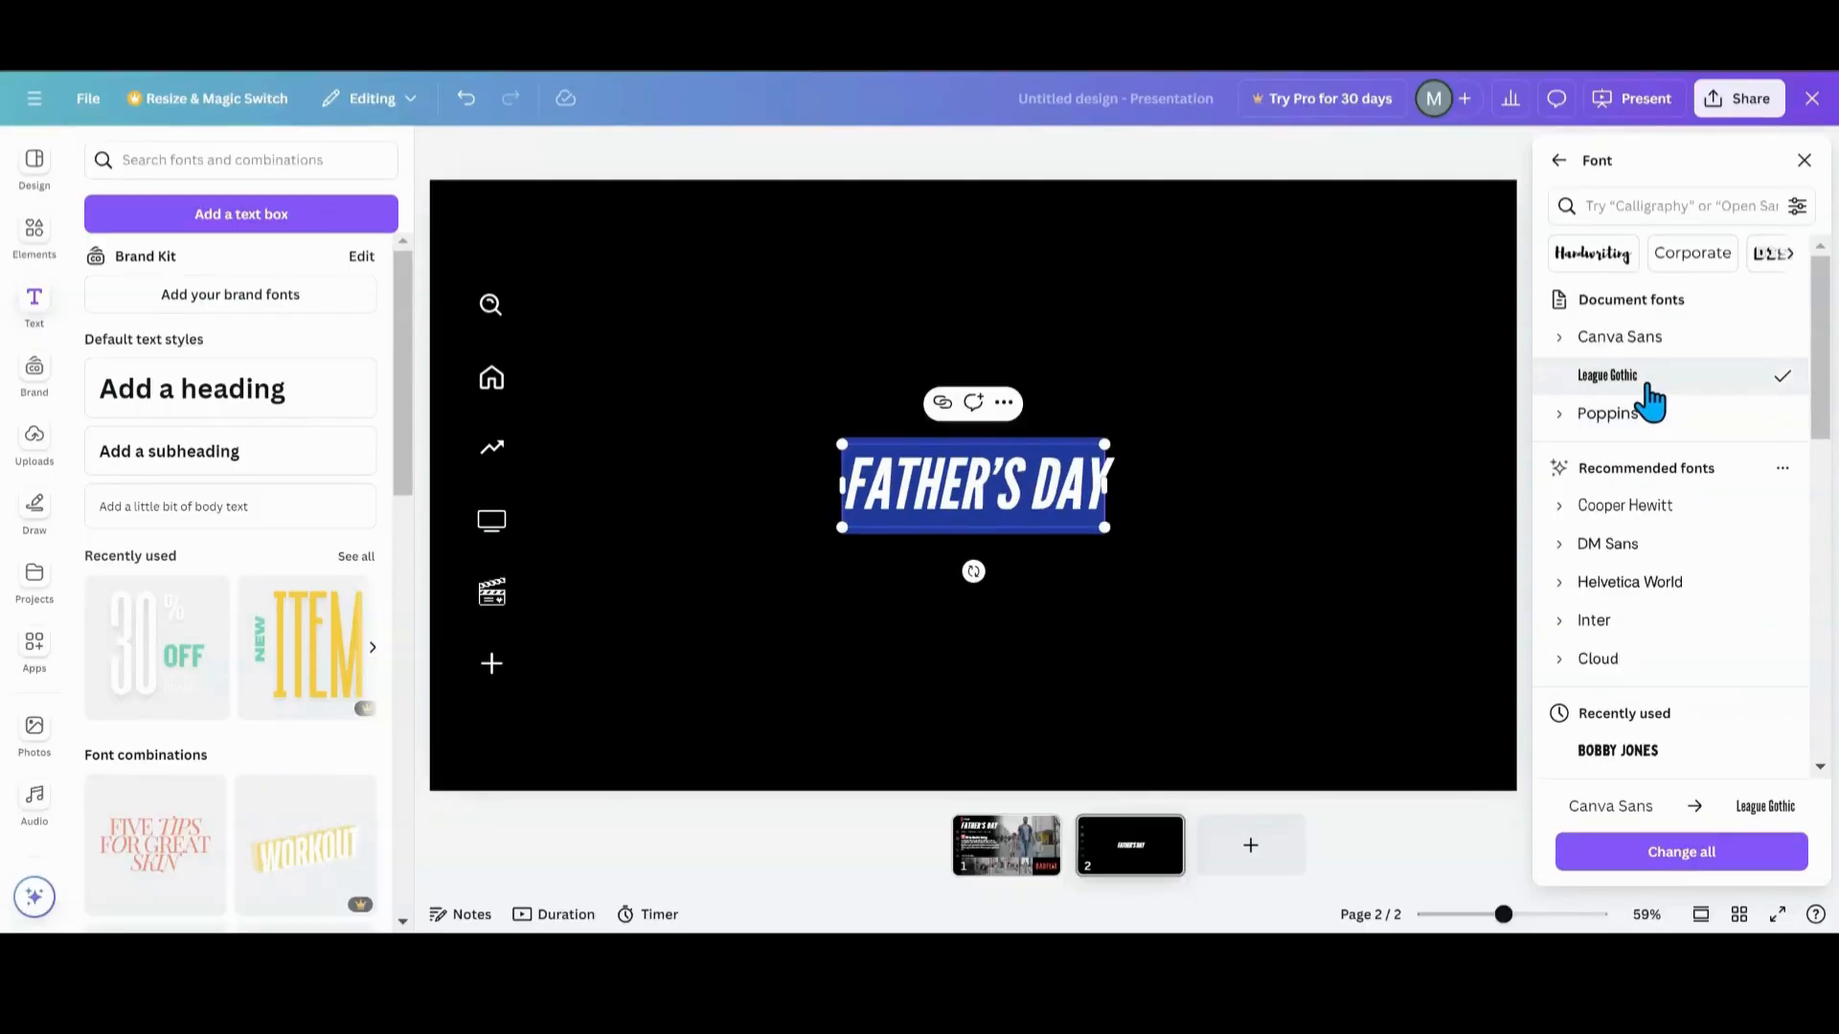
left_click(895, 592)
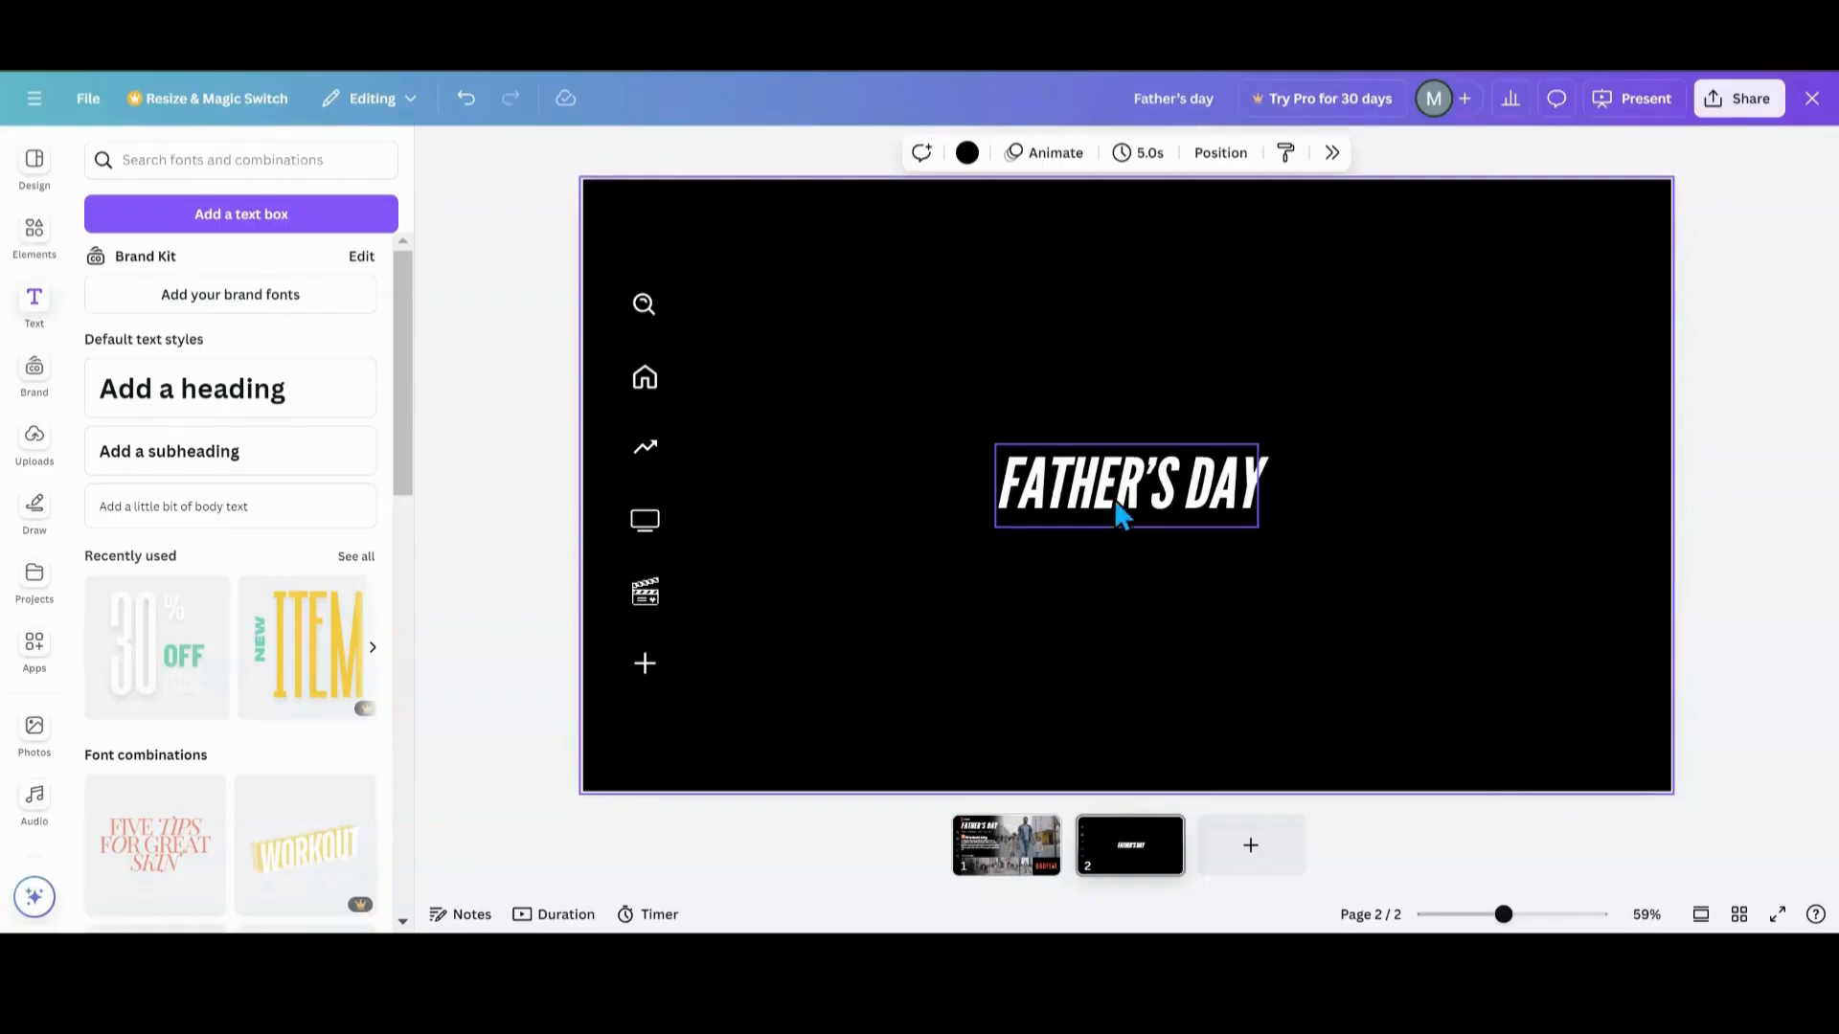
left_click_drag(1117, 483, 848, 334)
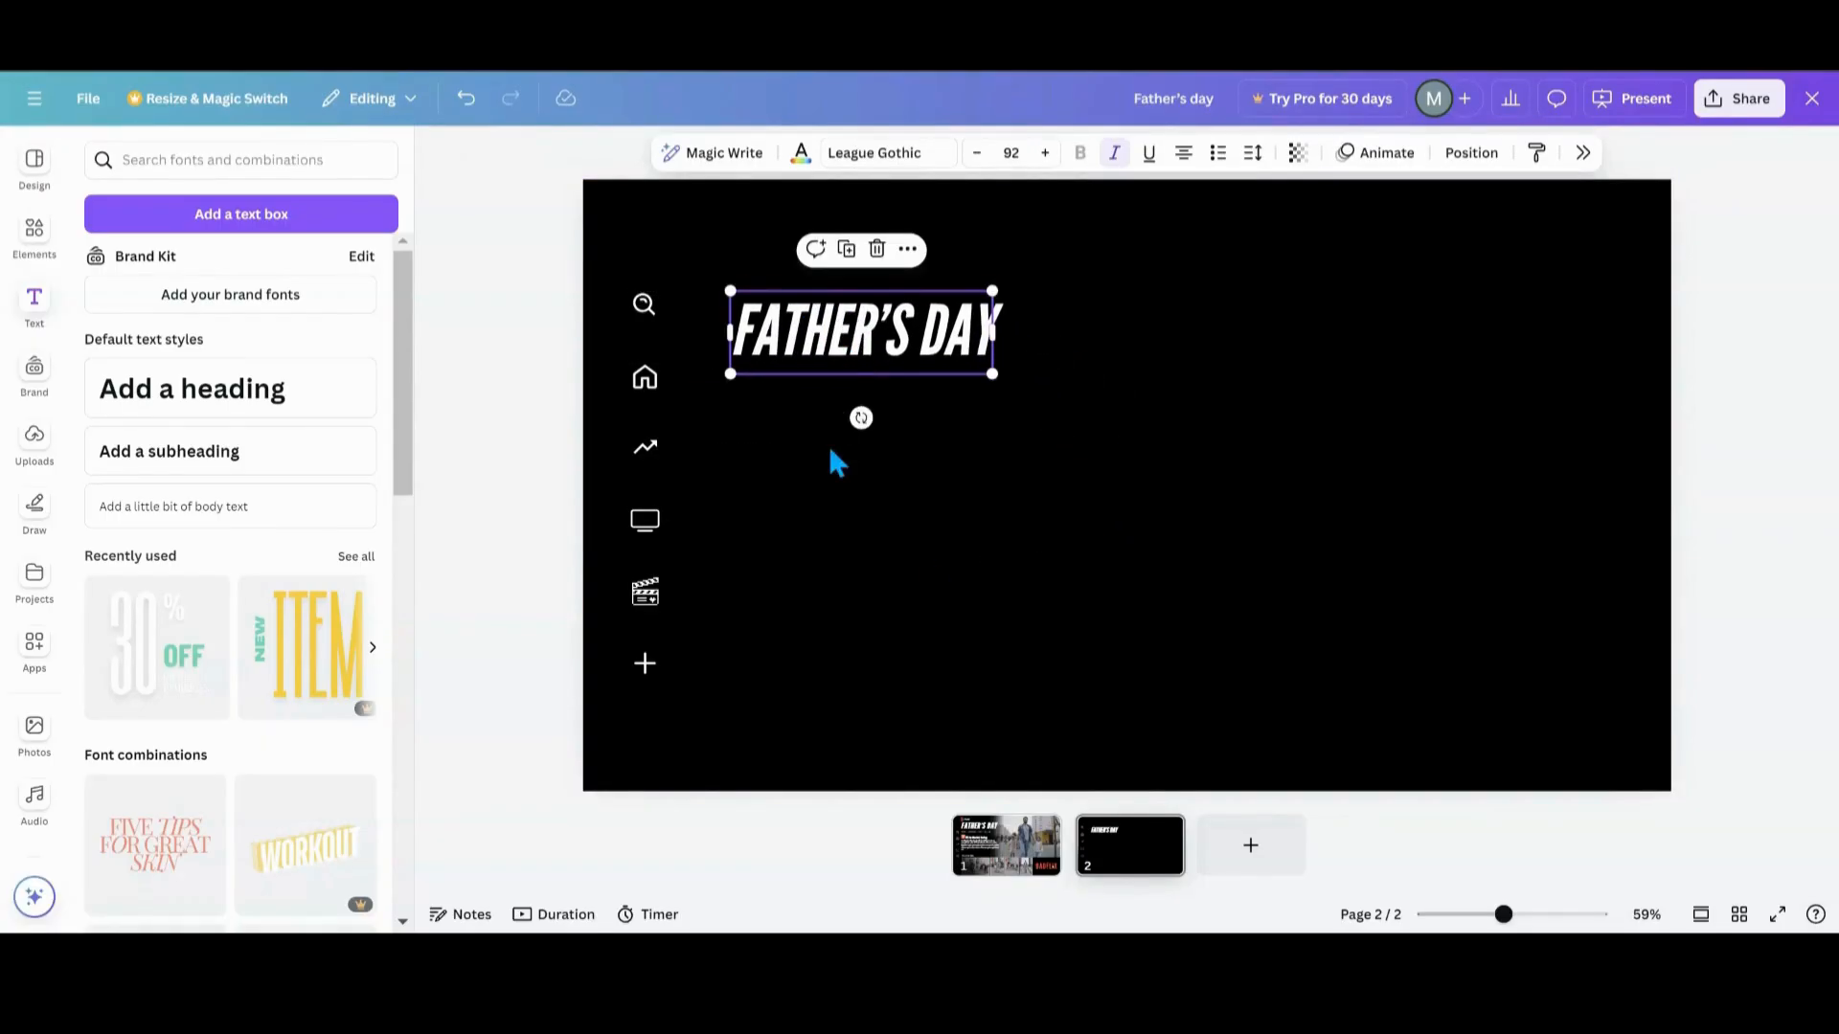
- Duplicate the FATHER'S DAY heading and replace the copy's text with "LIFEFLIX"
left_click(846, 249)
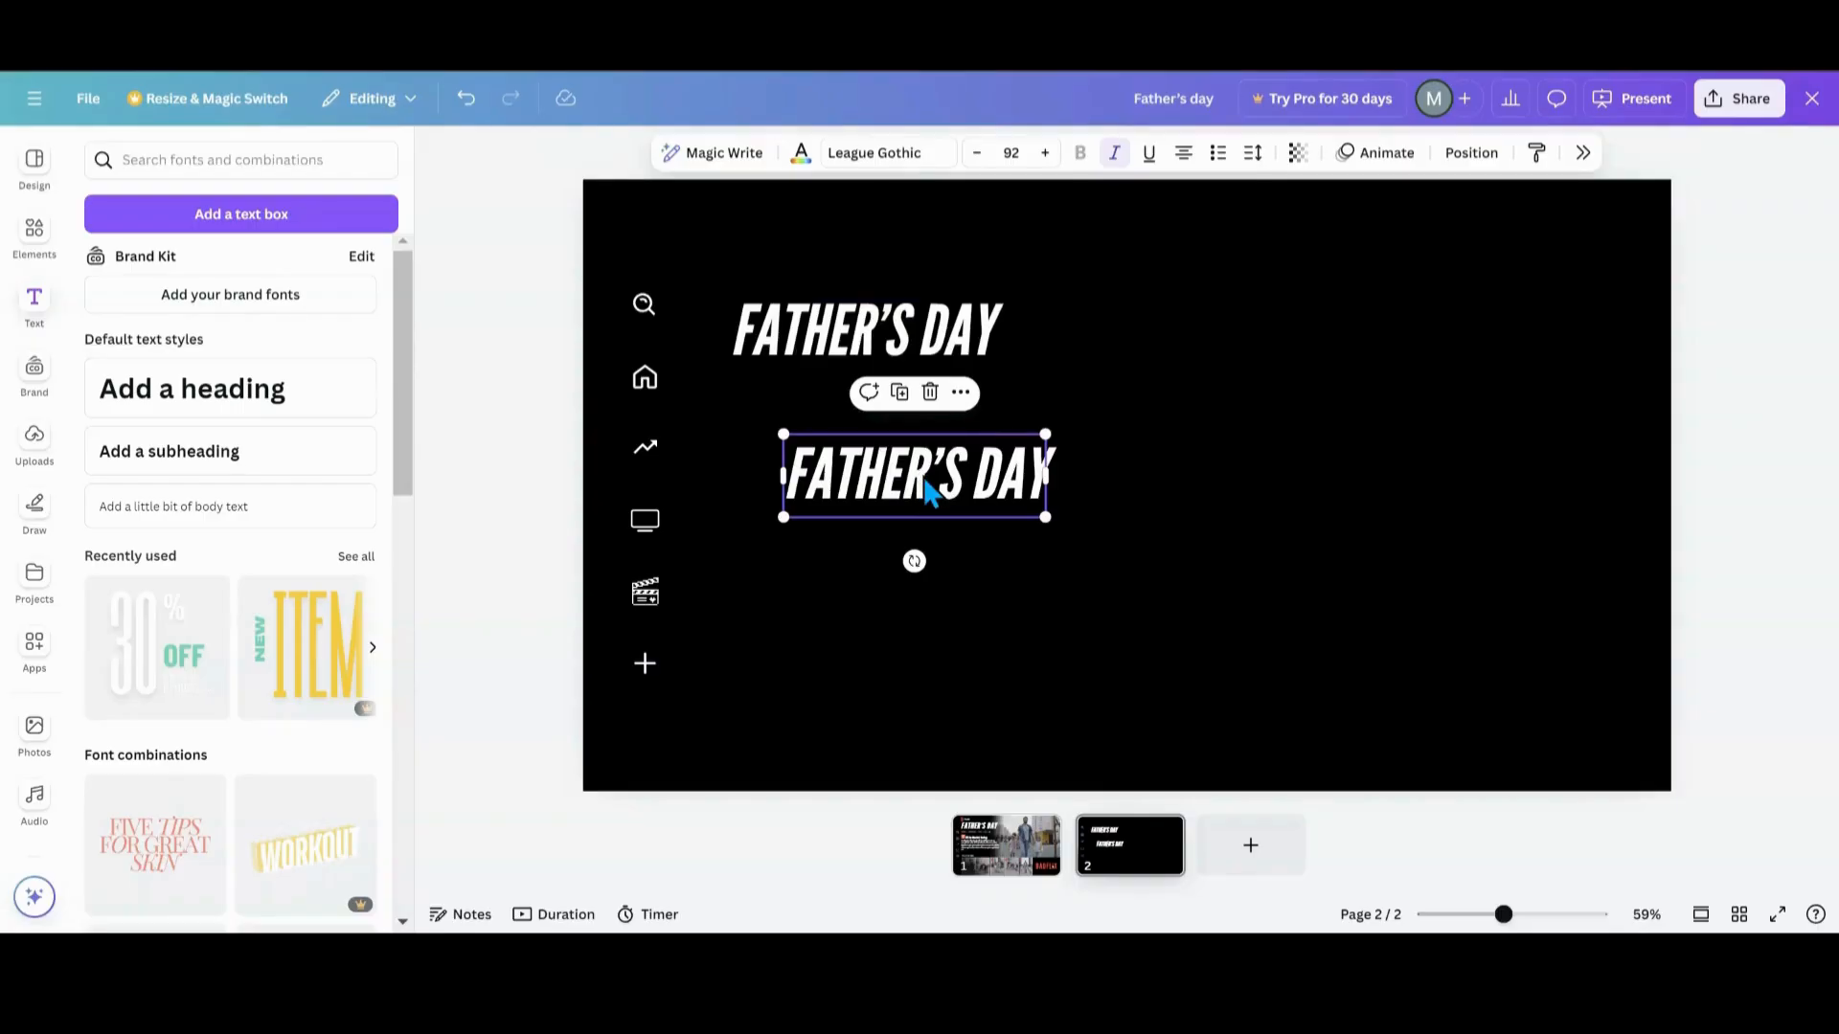
double_click(926, 484)
key("BackSpace")
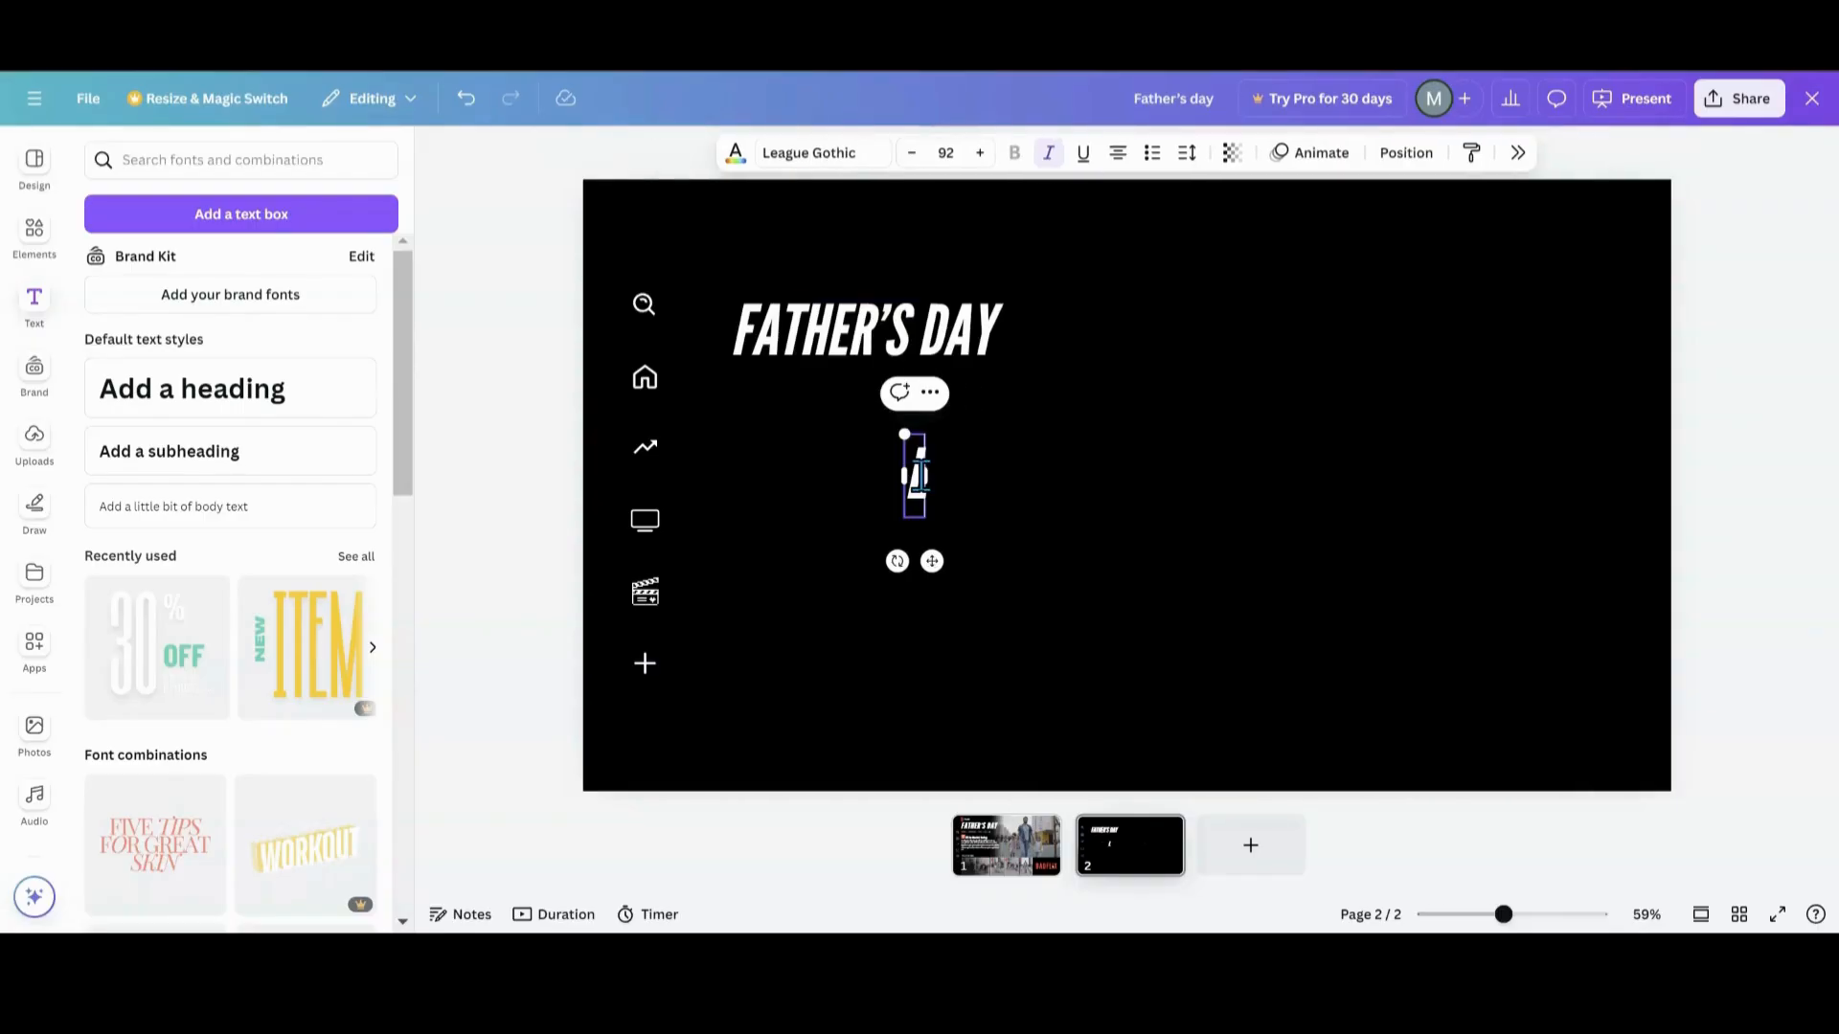
type("LIFEF")
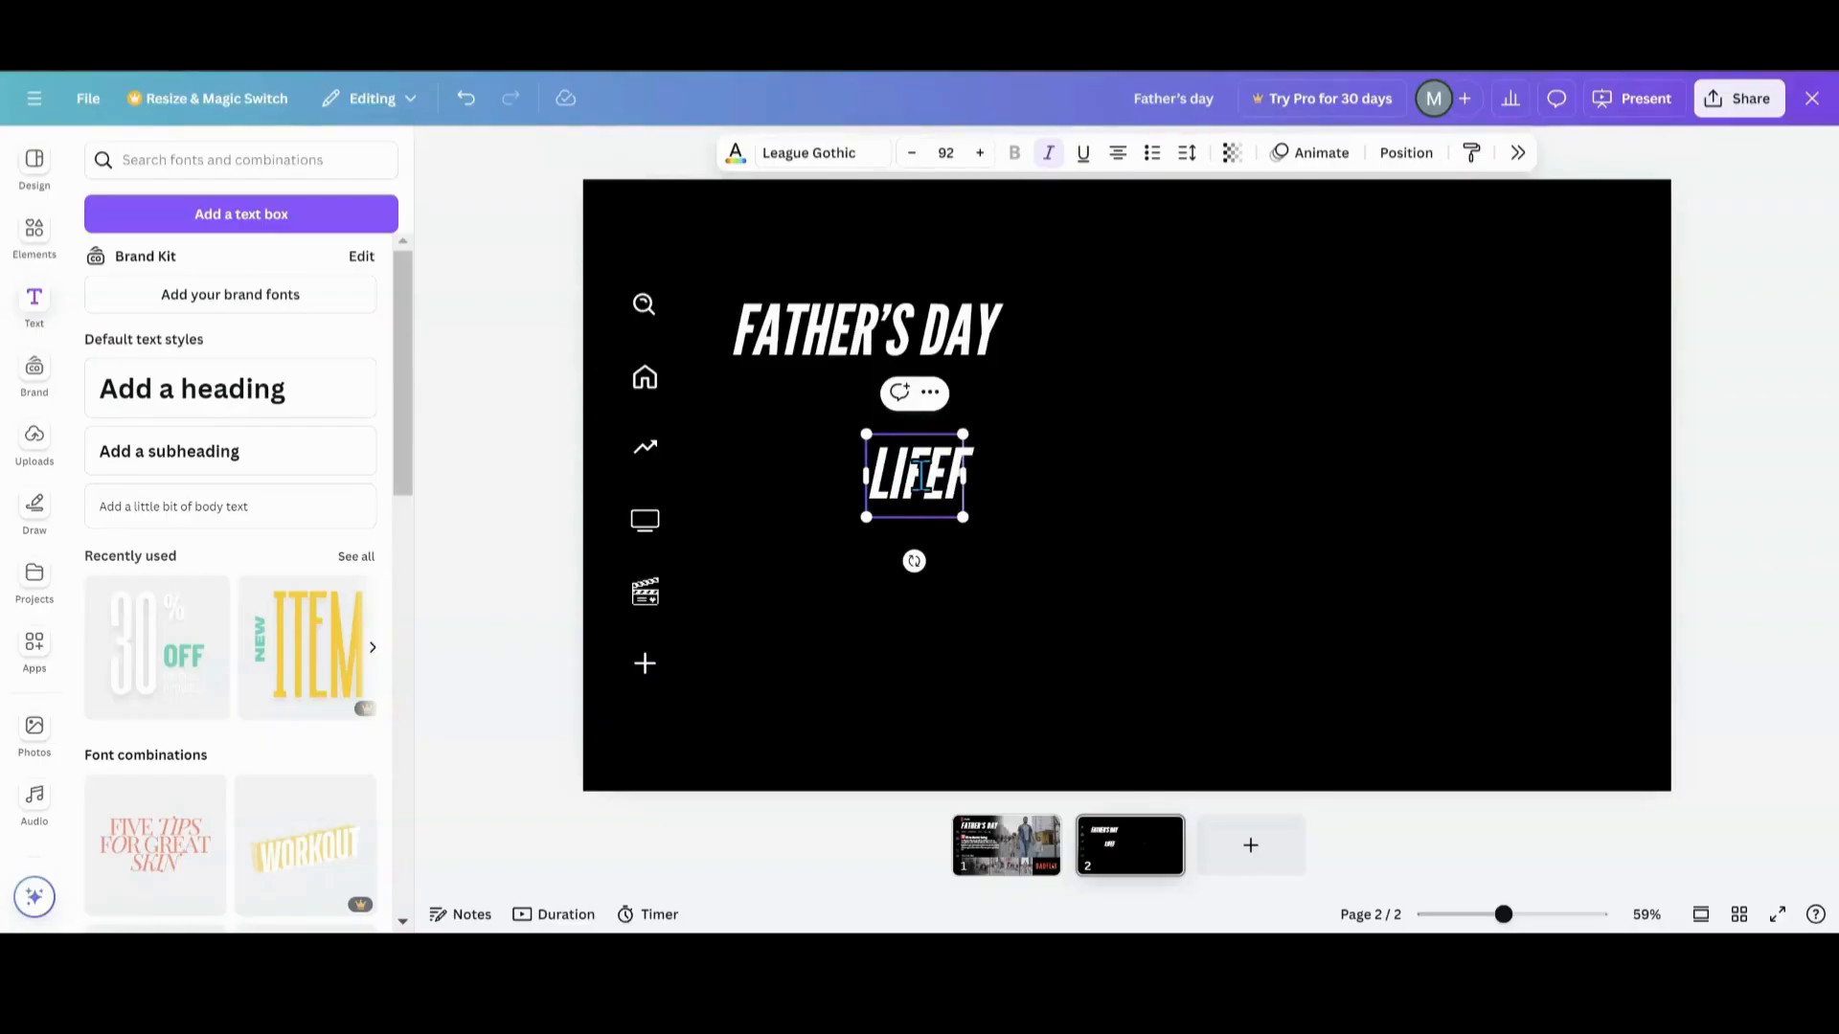
type("LIX")
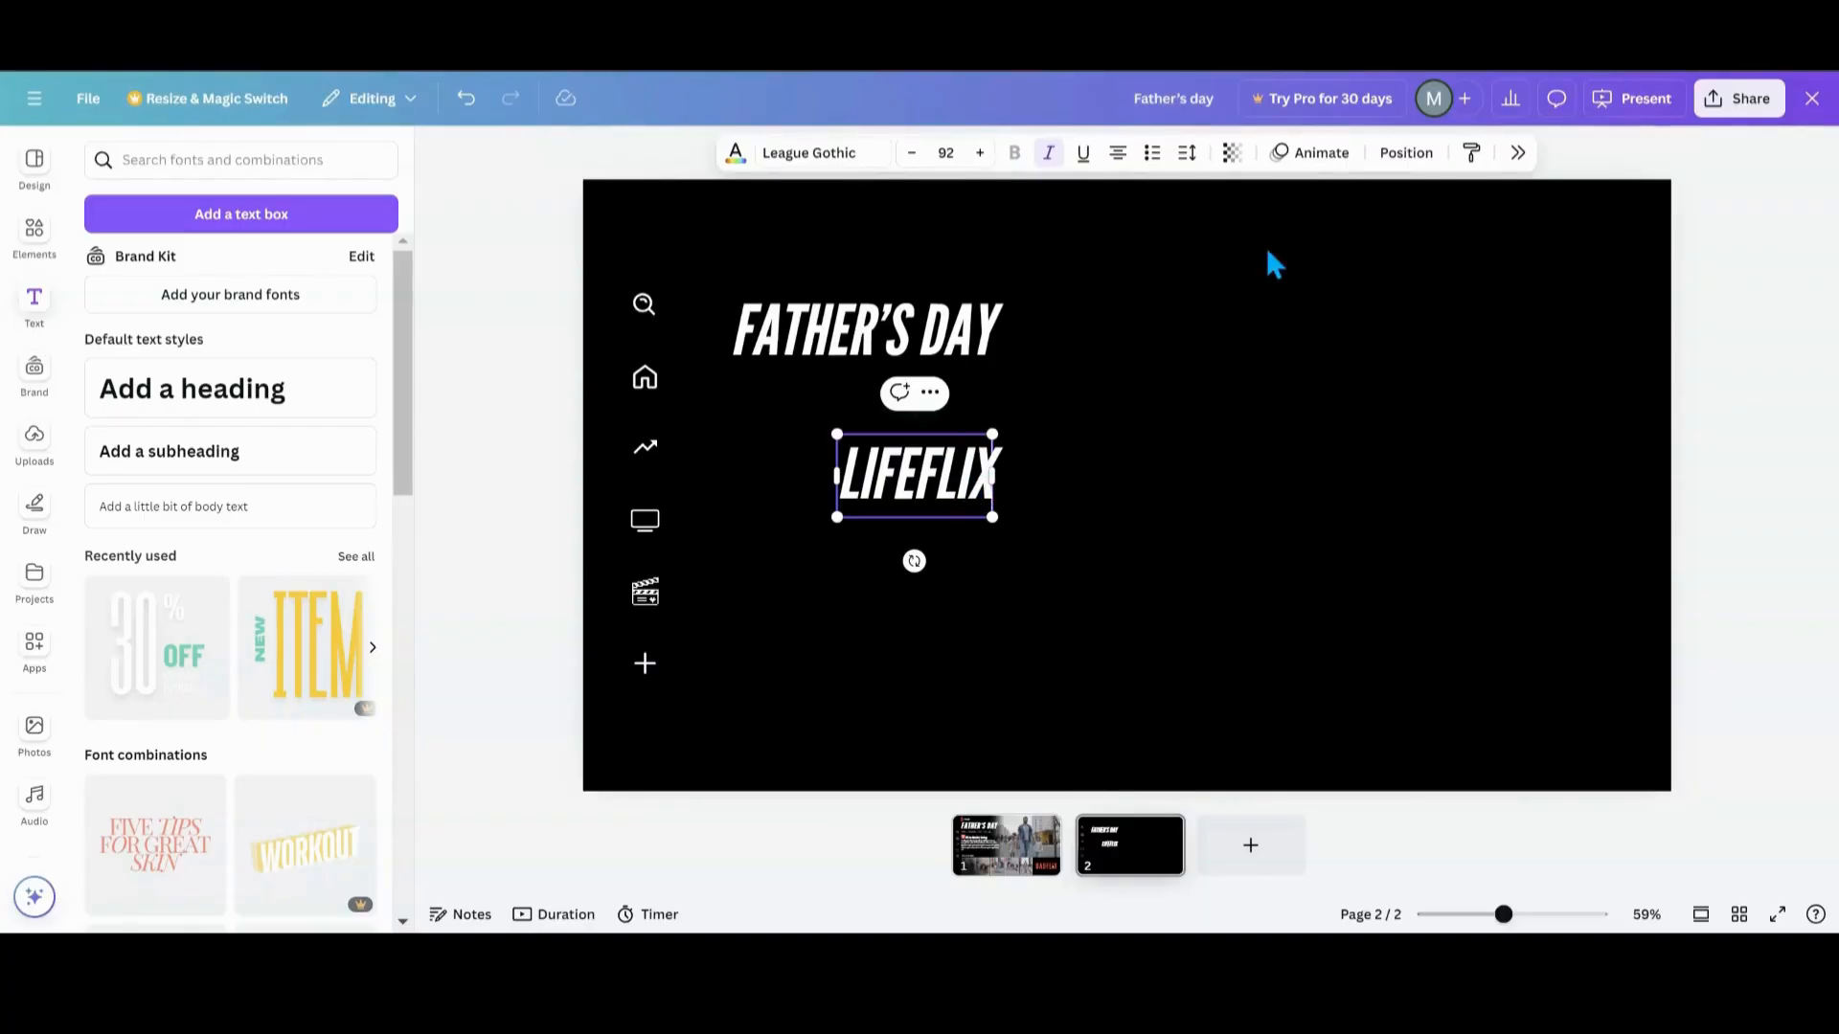
- Check the DADFLIX title's text style on page 1 and remove the italics from the LIFEFLIX text on page 2
left_click(1517, 153)
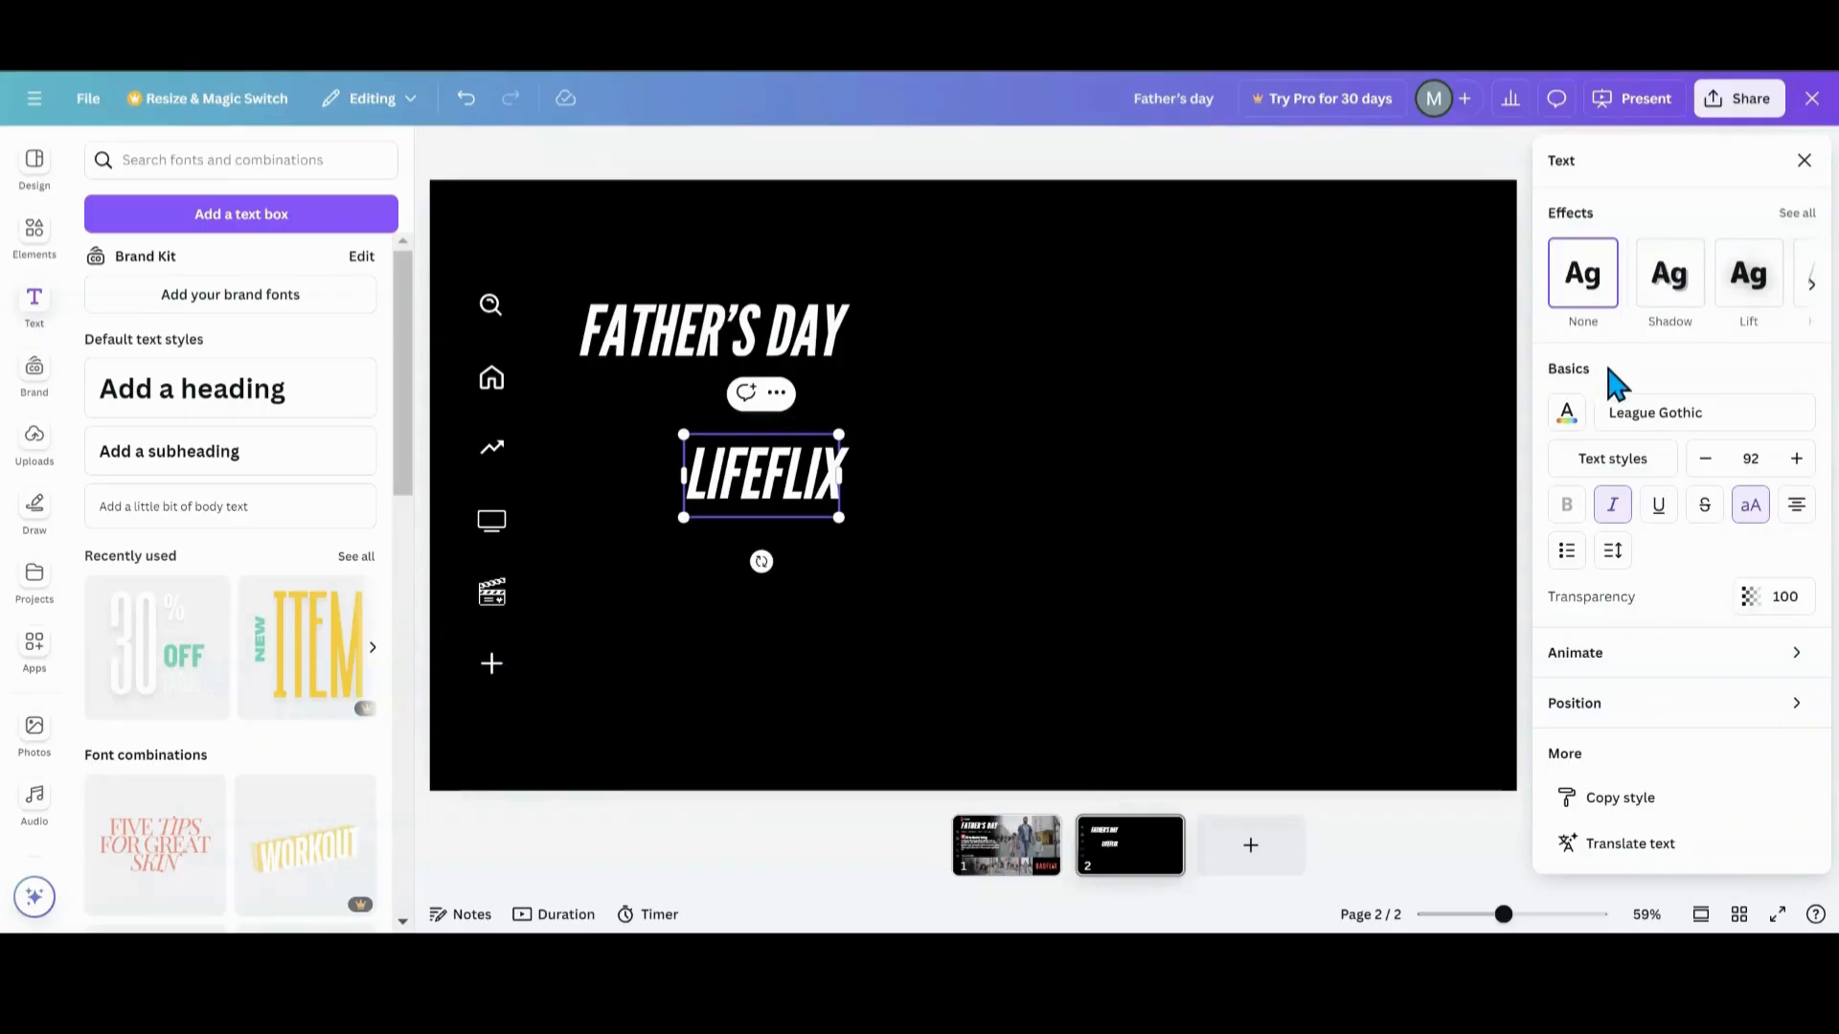
left_click(1650, 414)
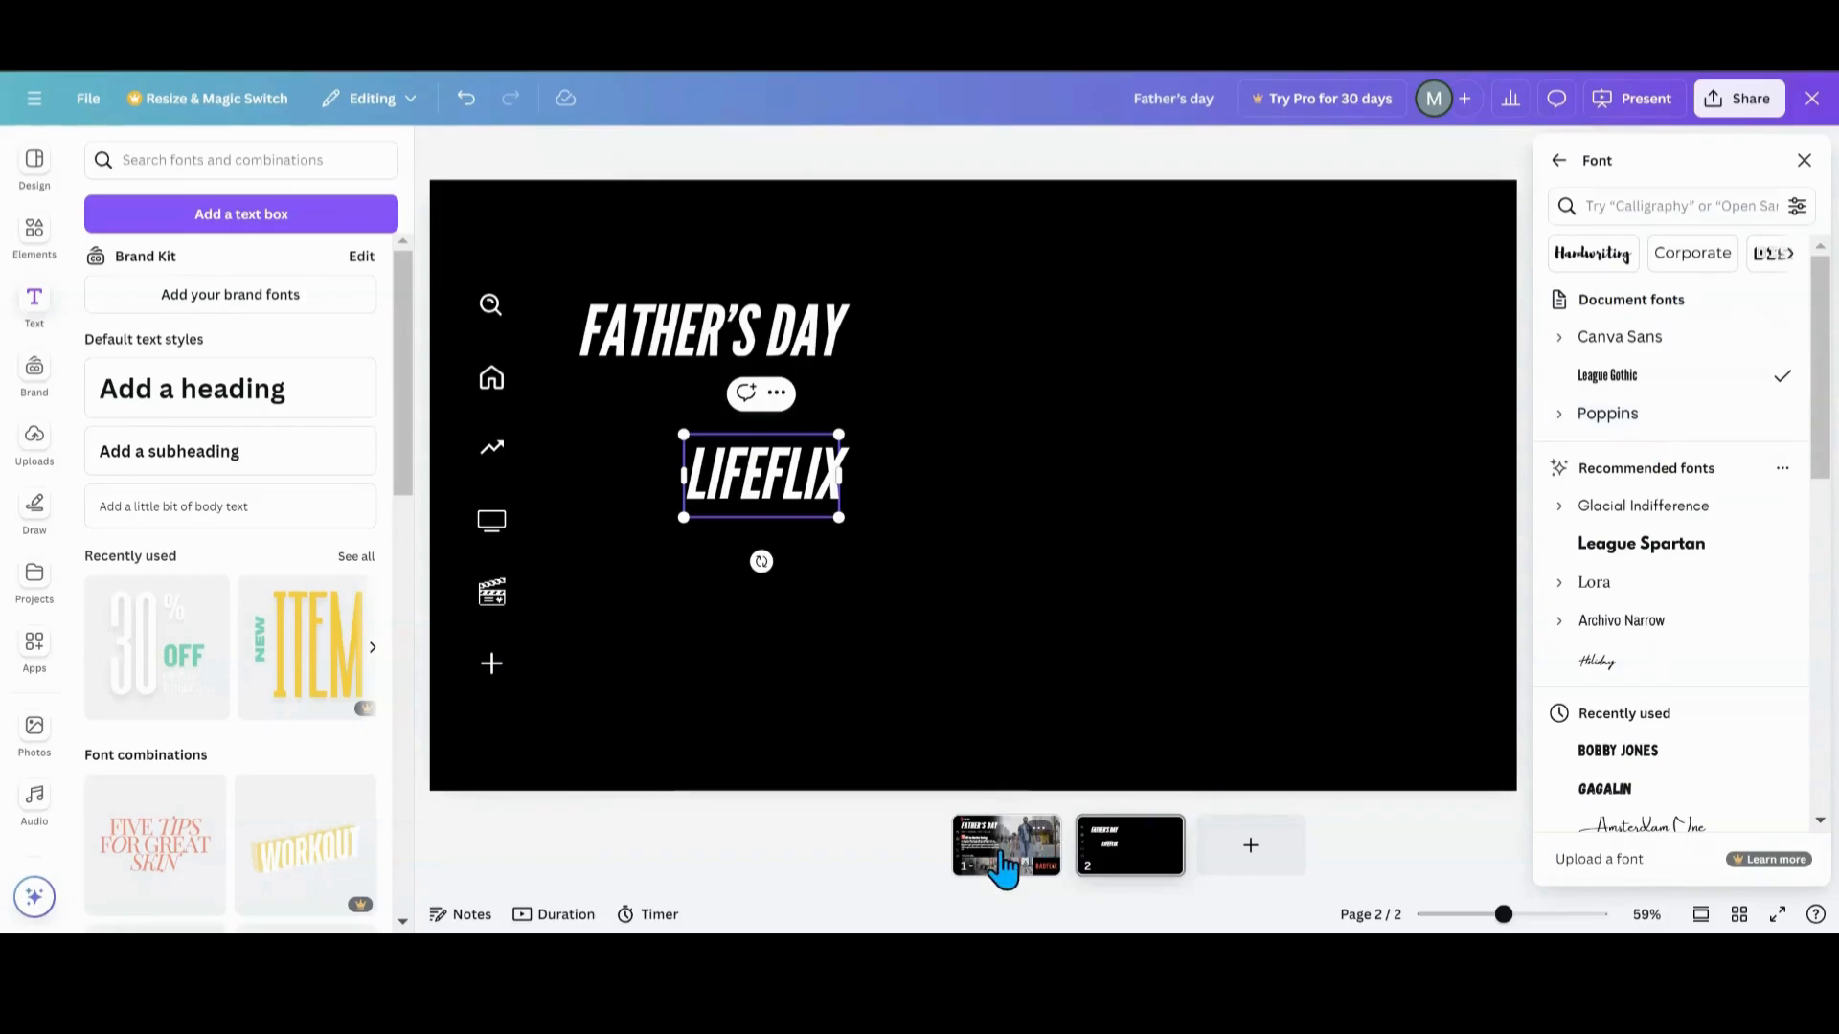
left_click(1003, 867)
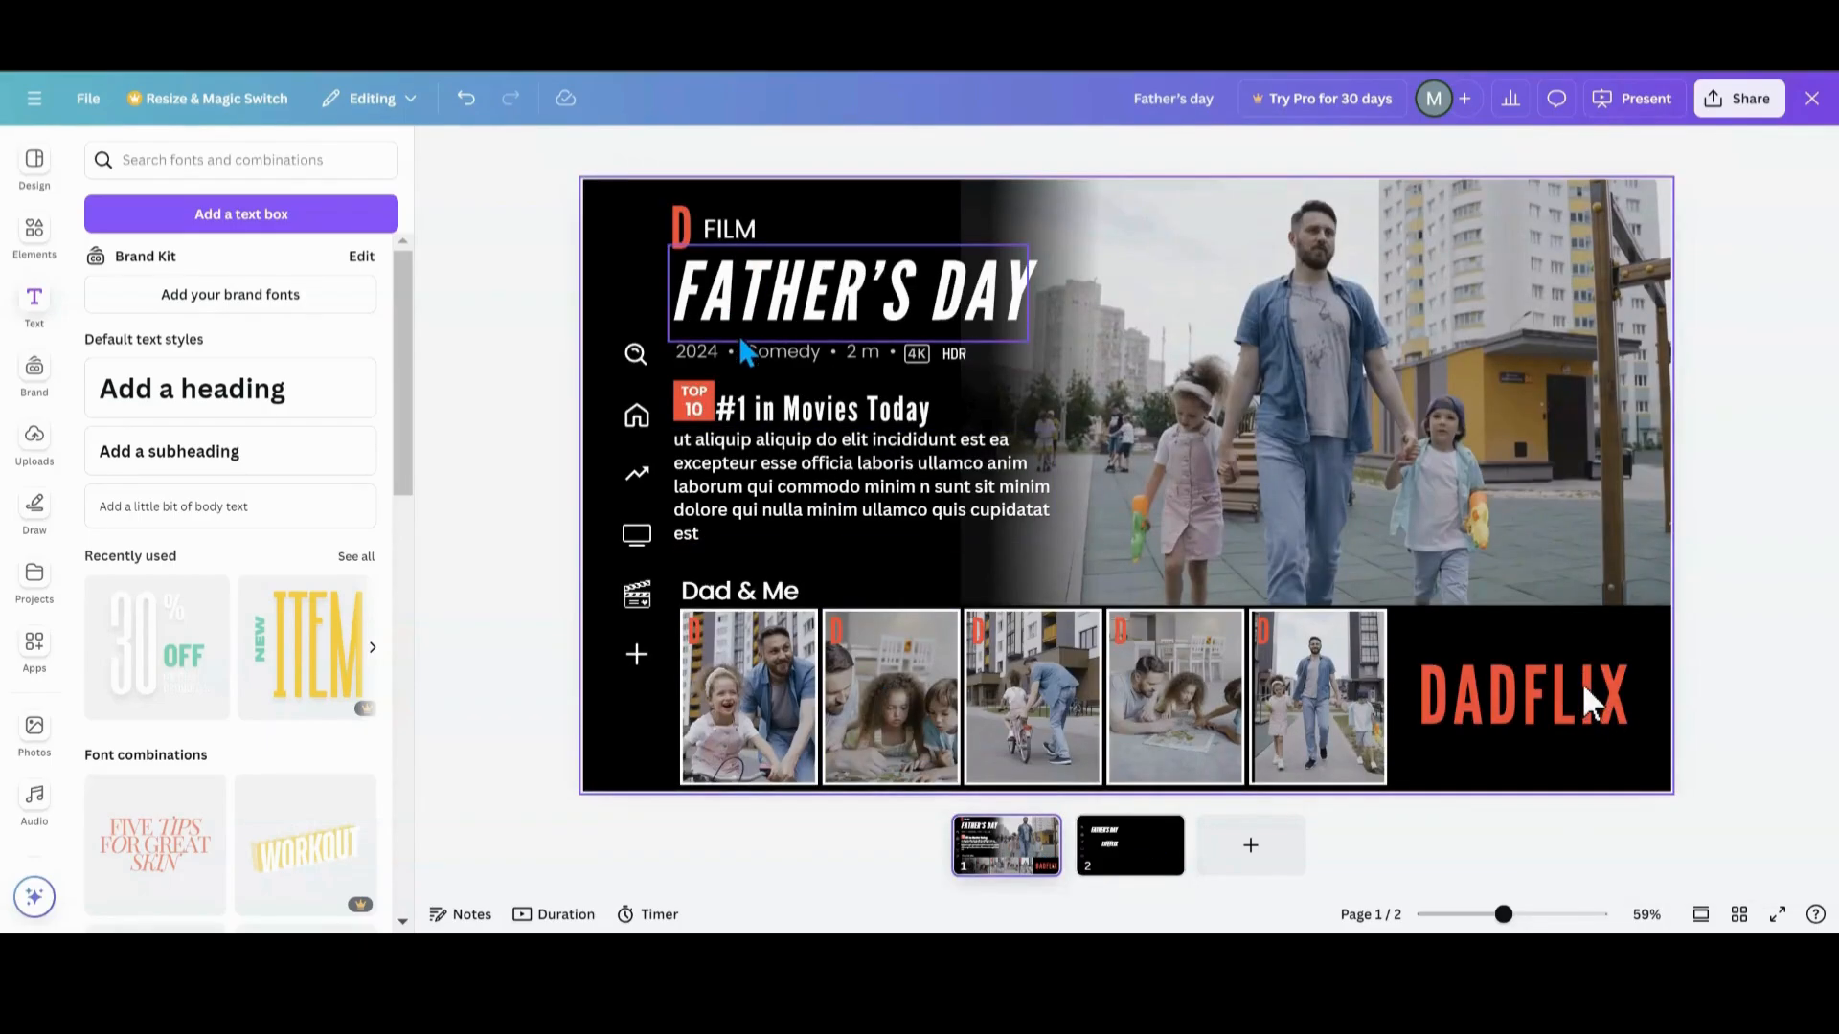
left_click(1582, 687)
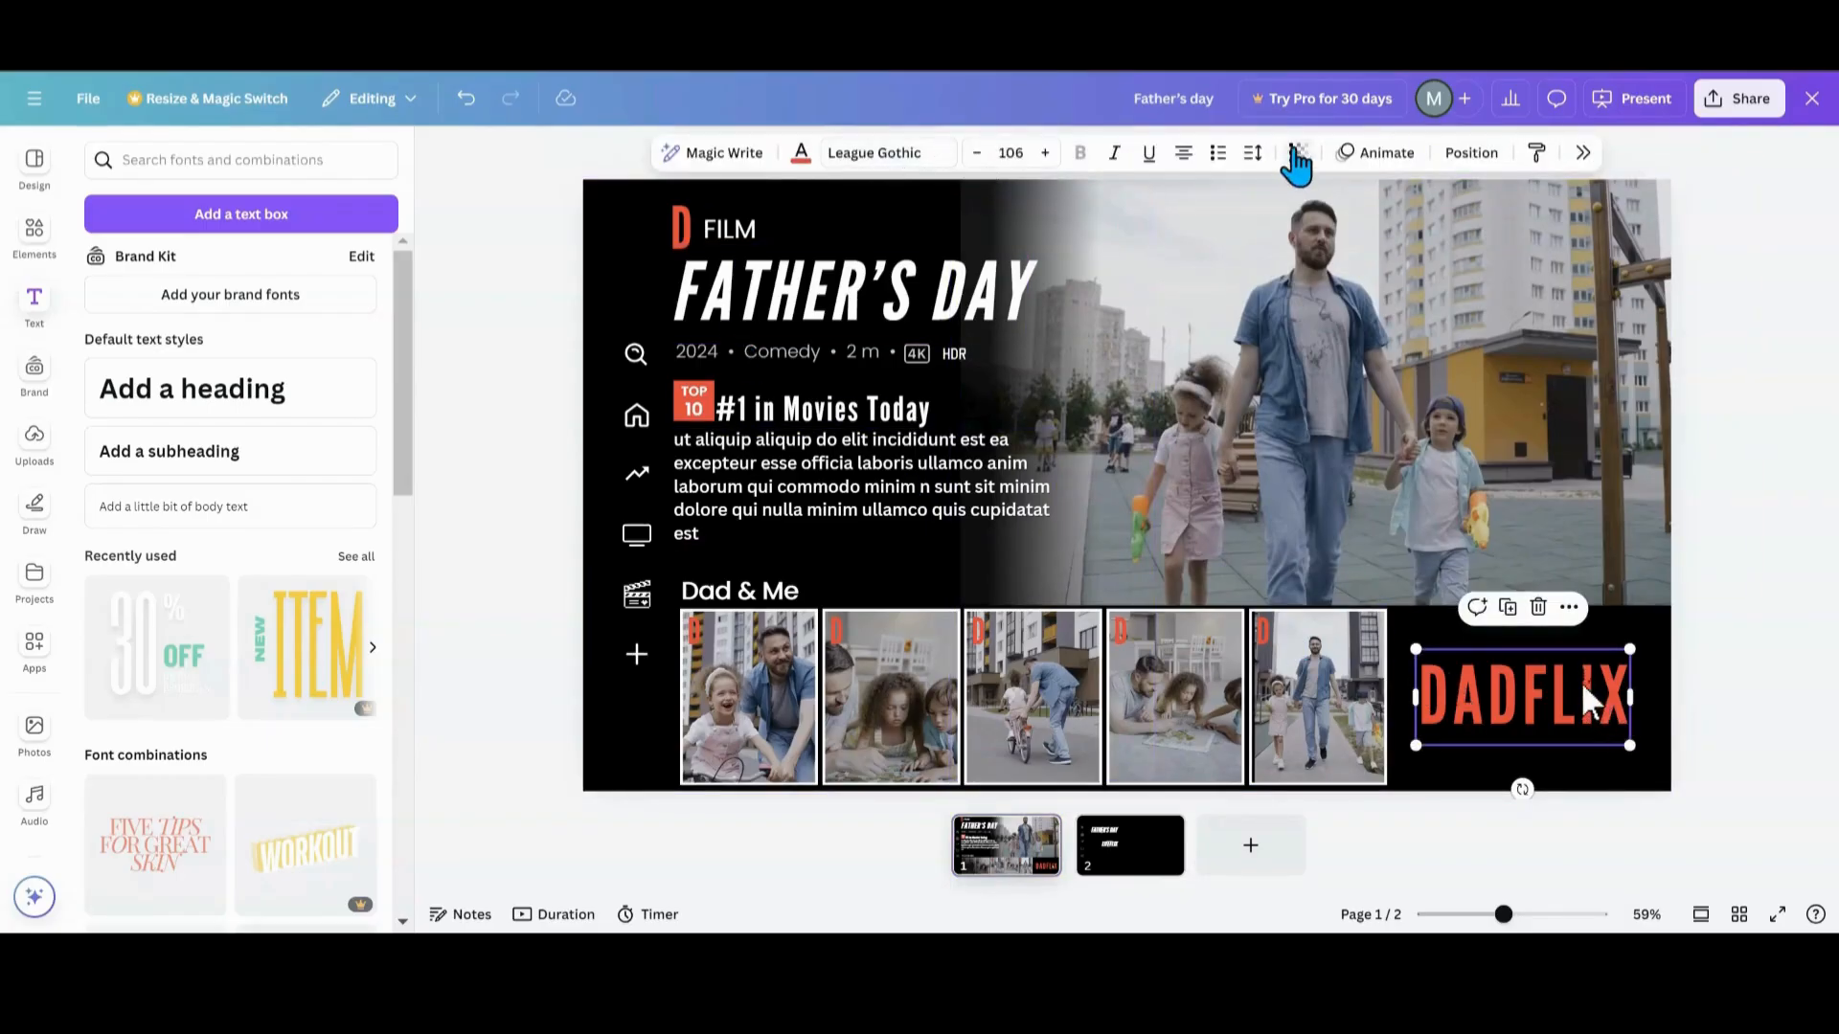
left_click(1119, 850)
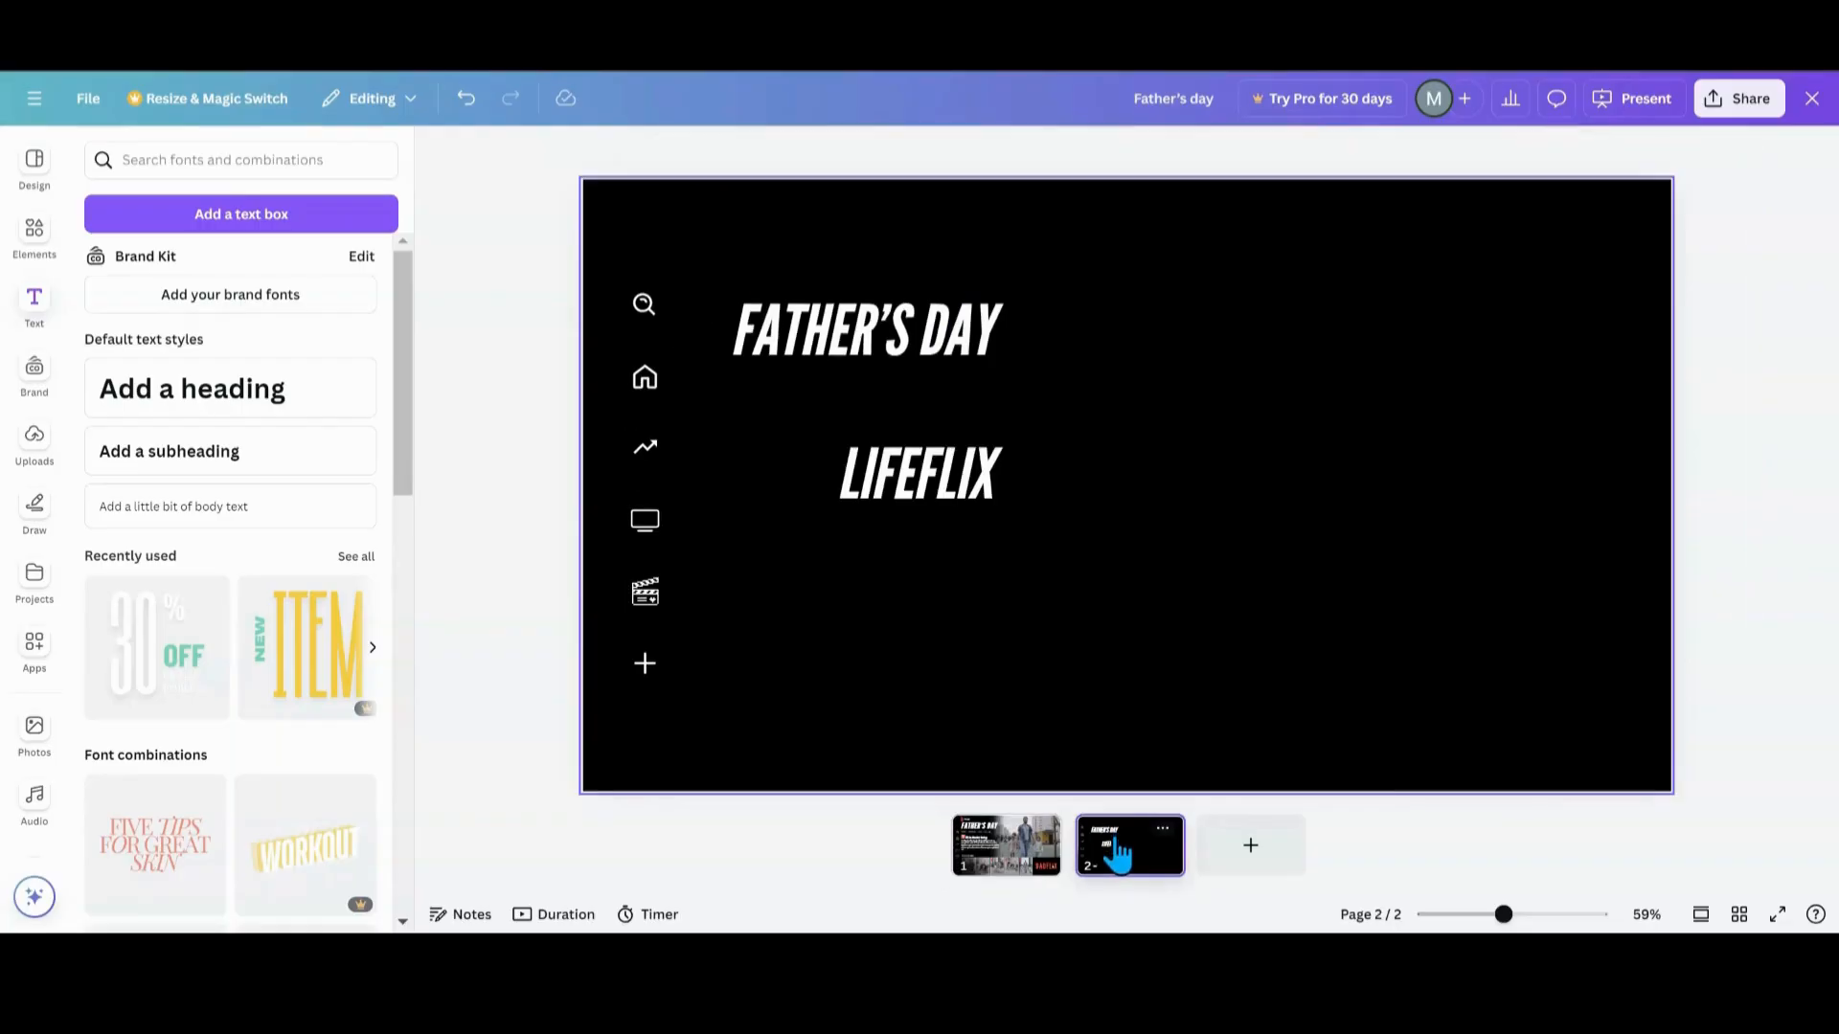
left_click(915, 489)
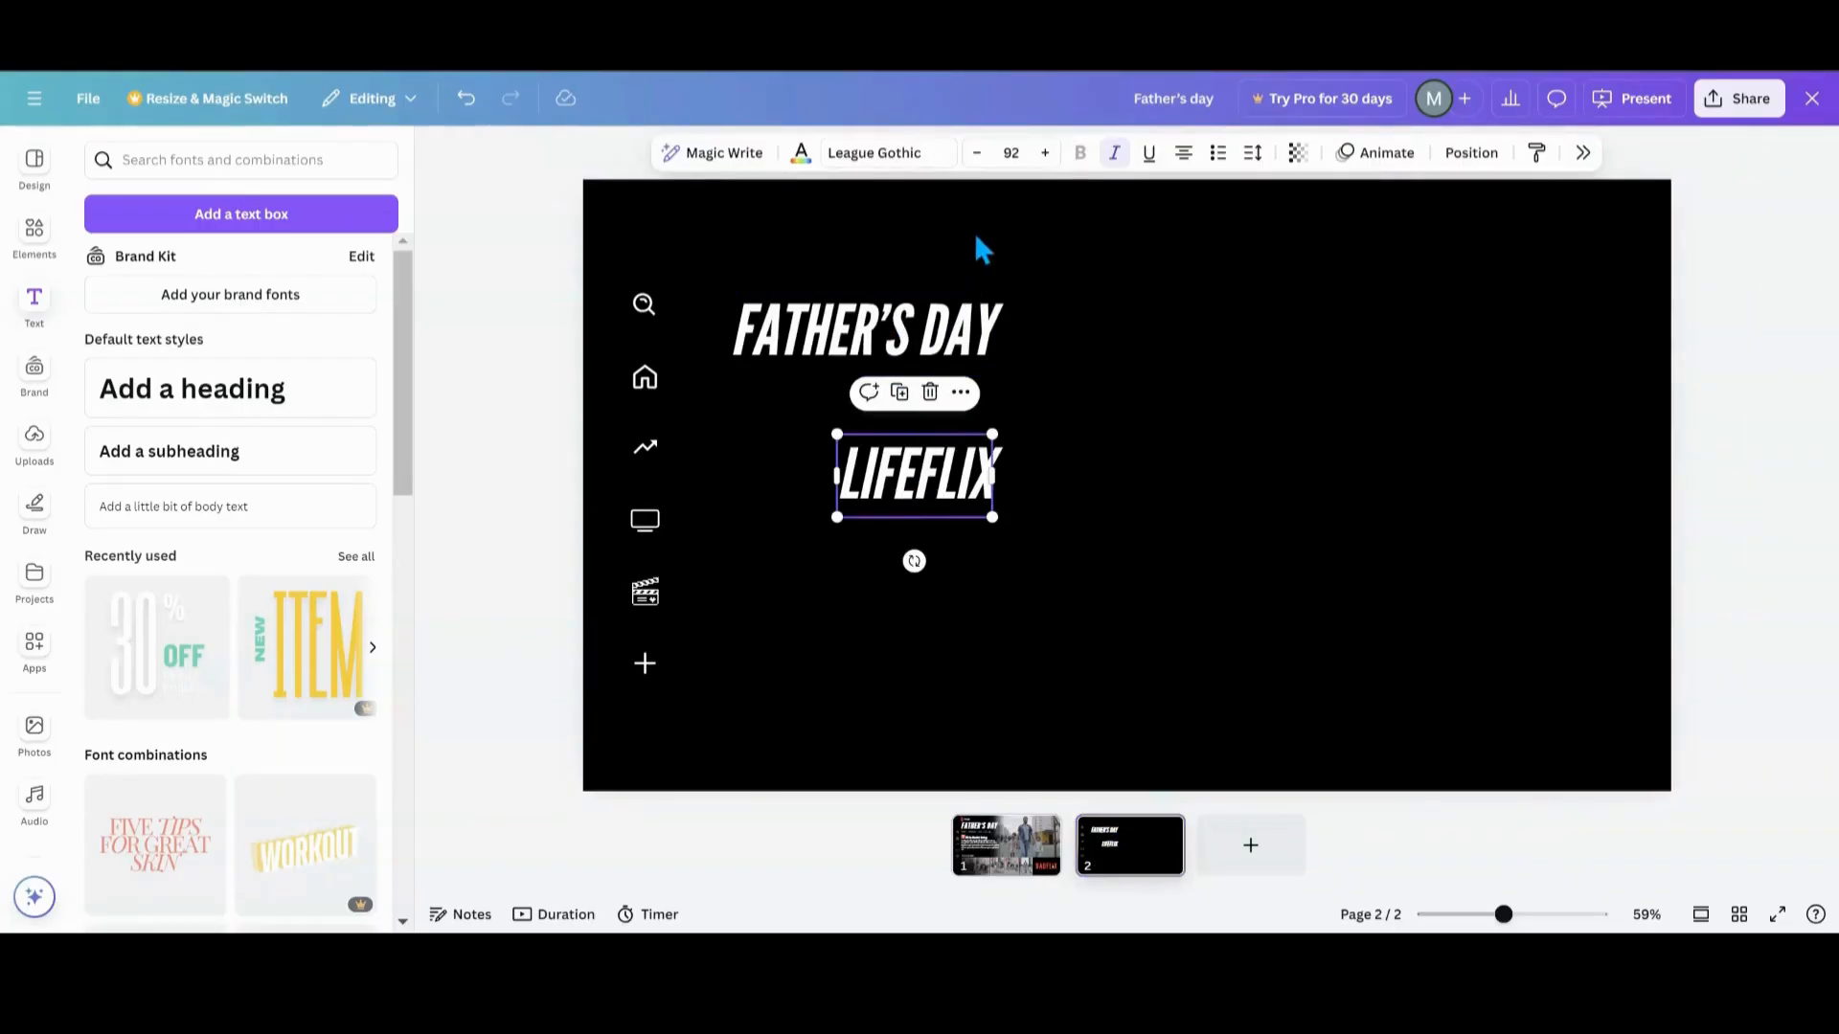
left_click(1582, 154)
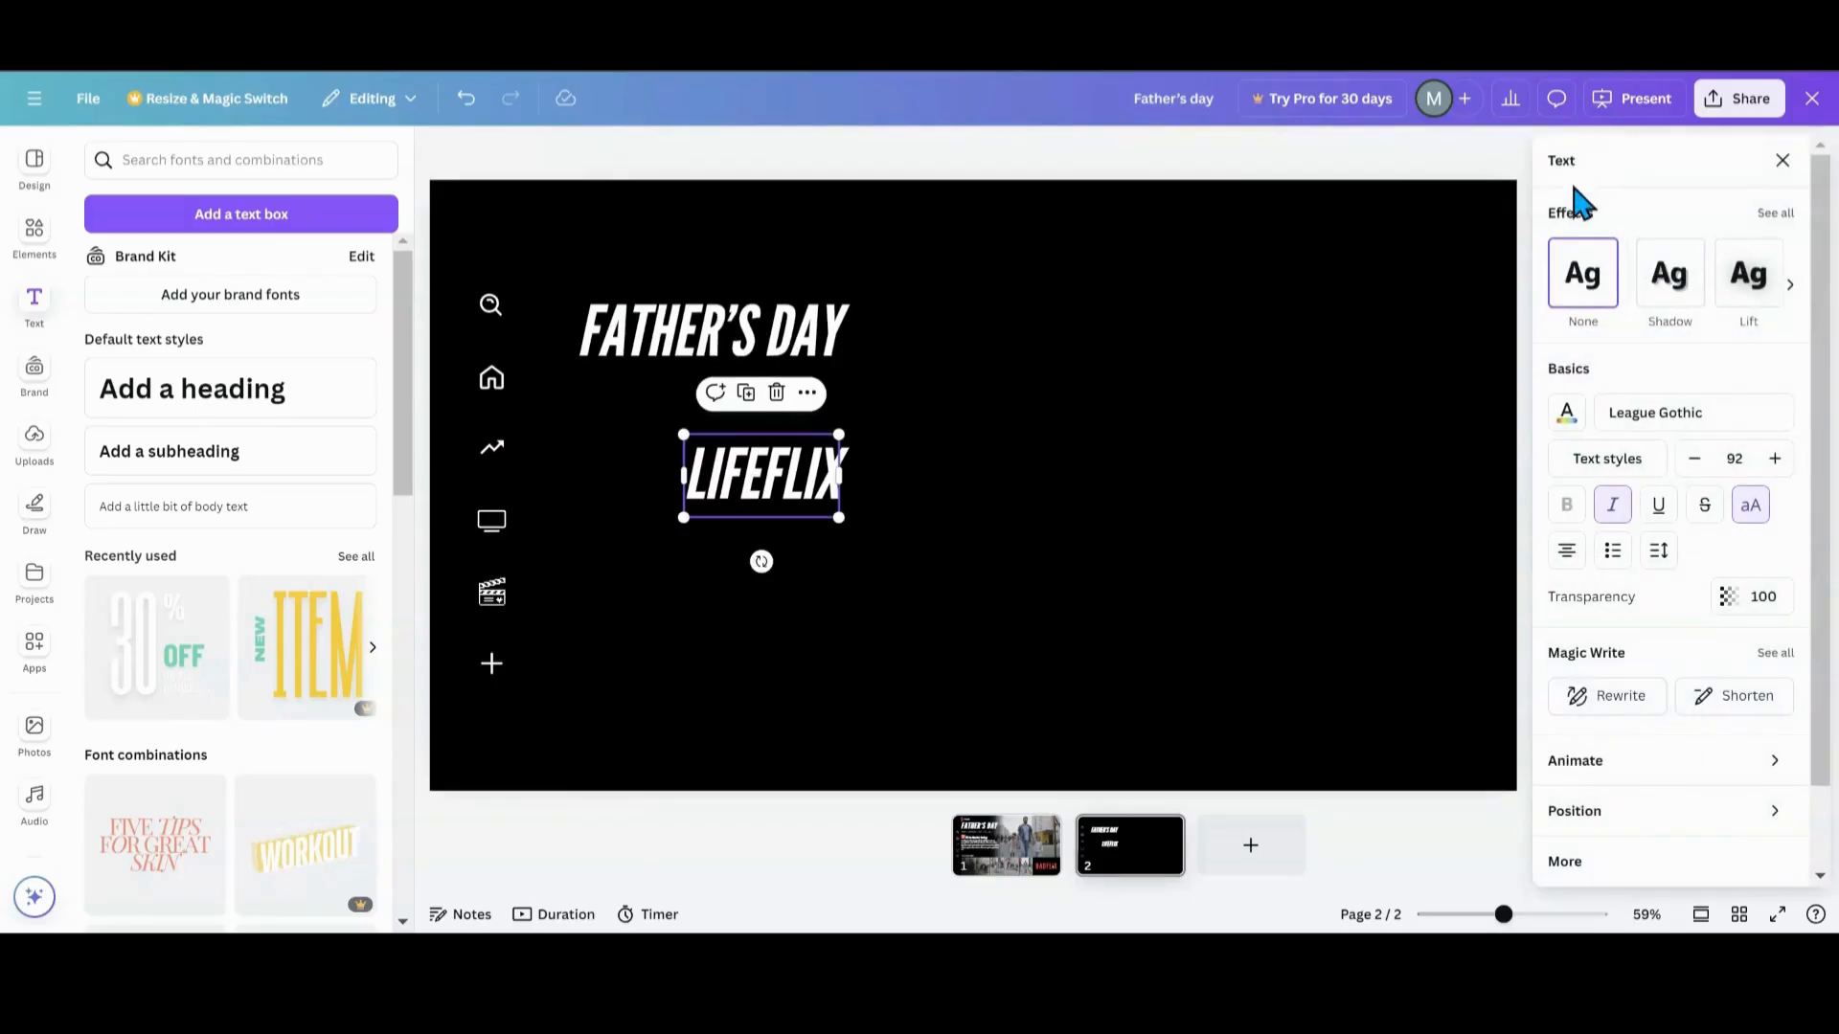
left_click(1612, 506)
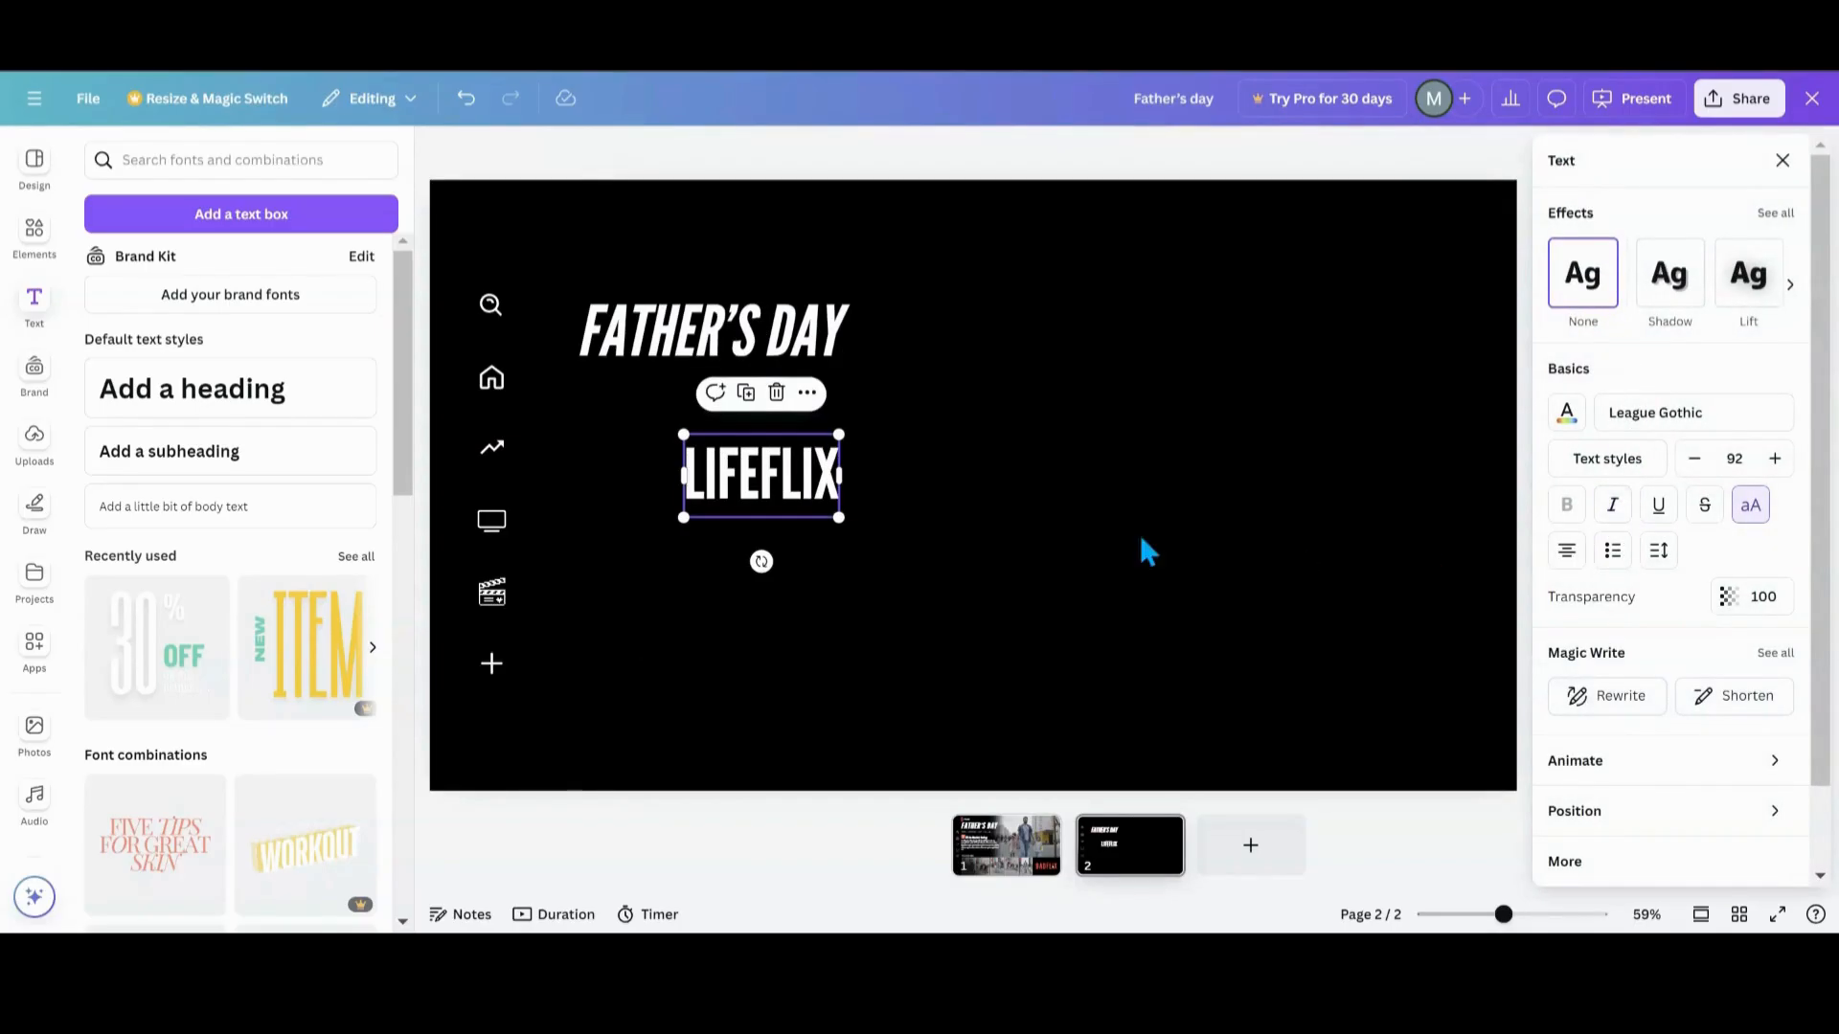
- Recolour the entire LIFEFLIX text, trying the red document colour and the dark violet default solid colour
left_click(790, 500)
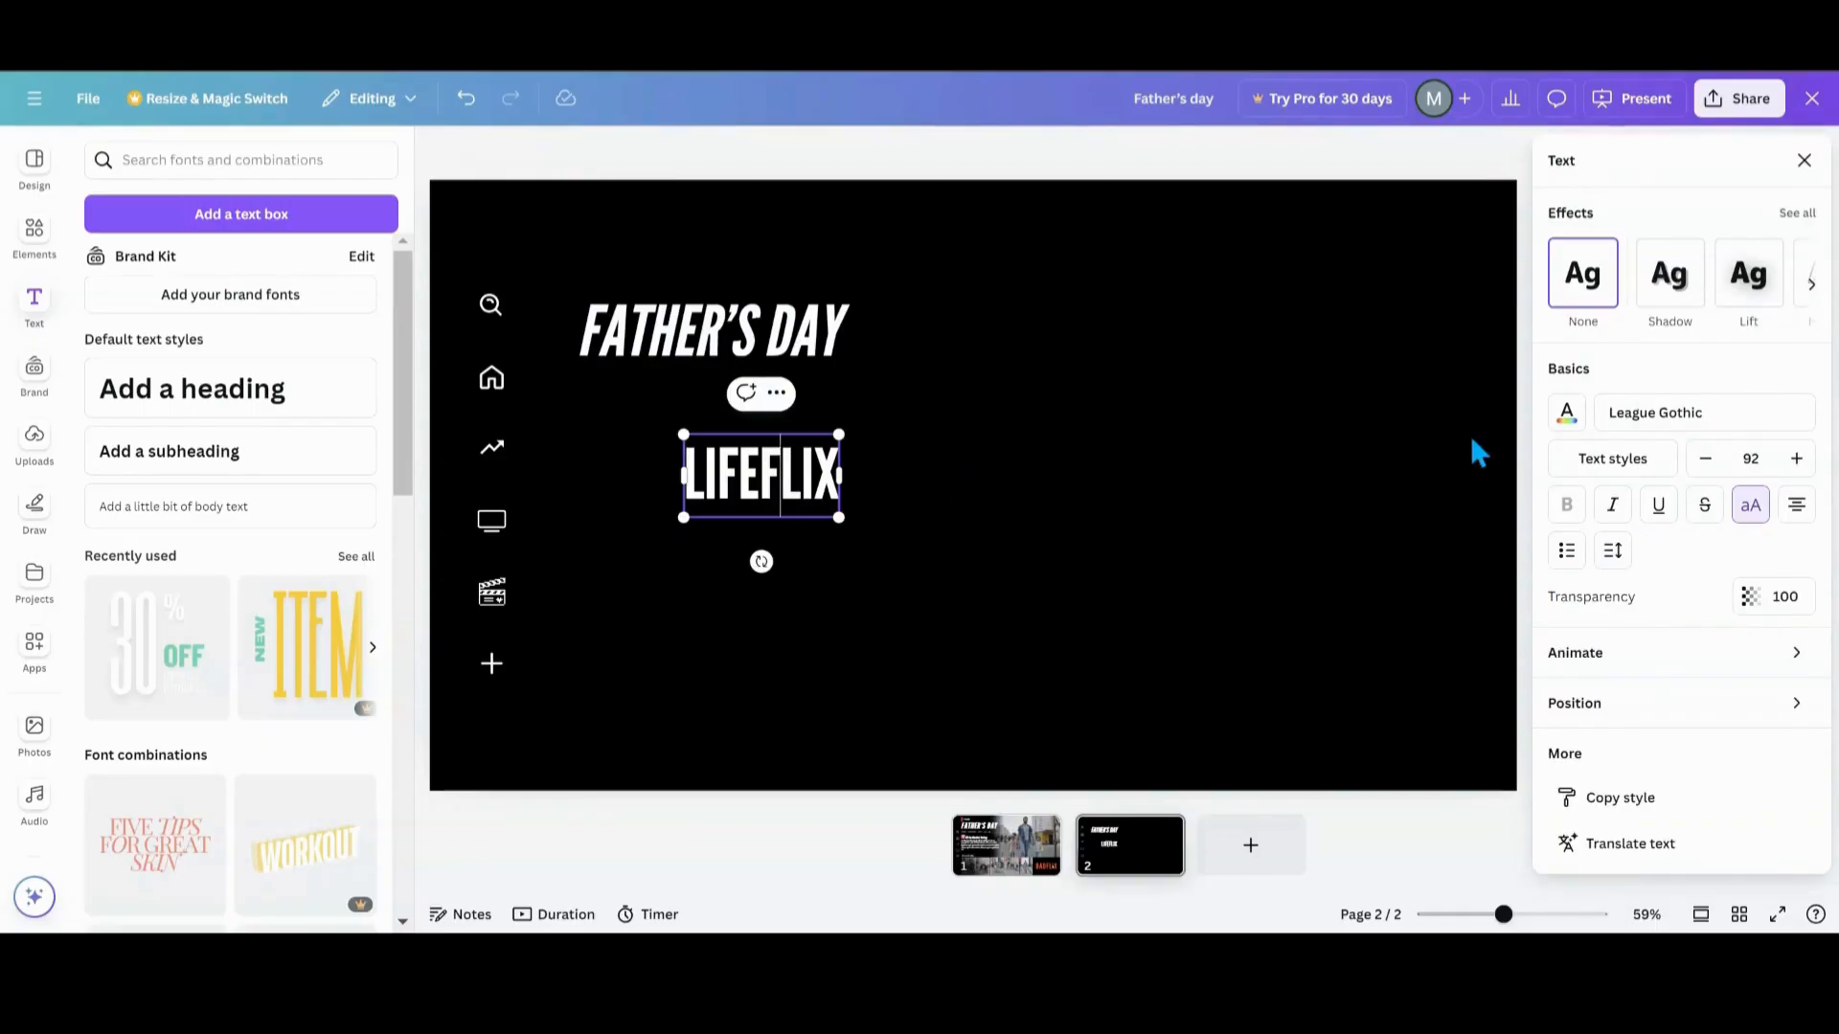
left_click(1564, 418)
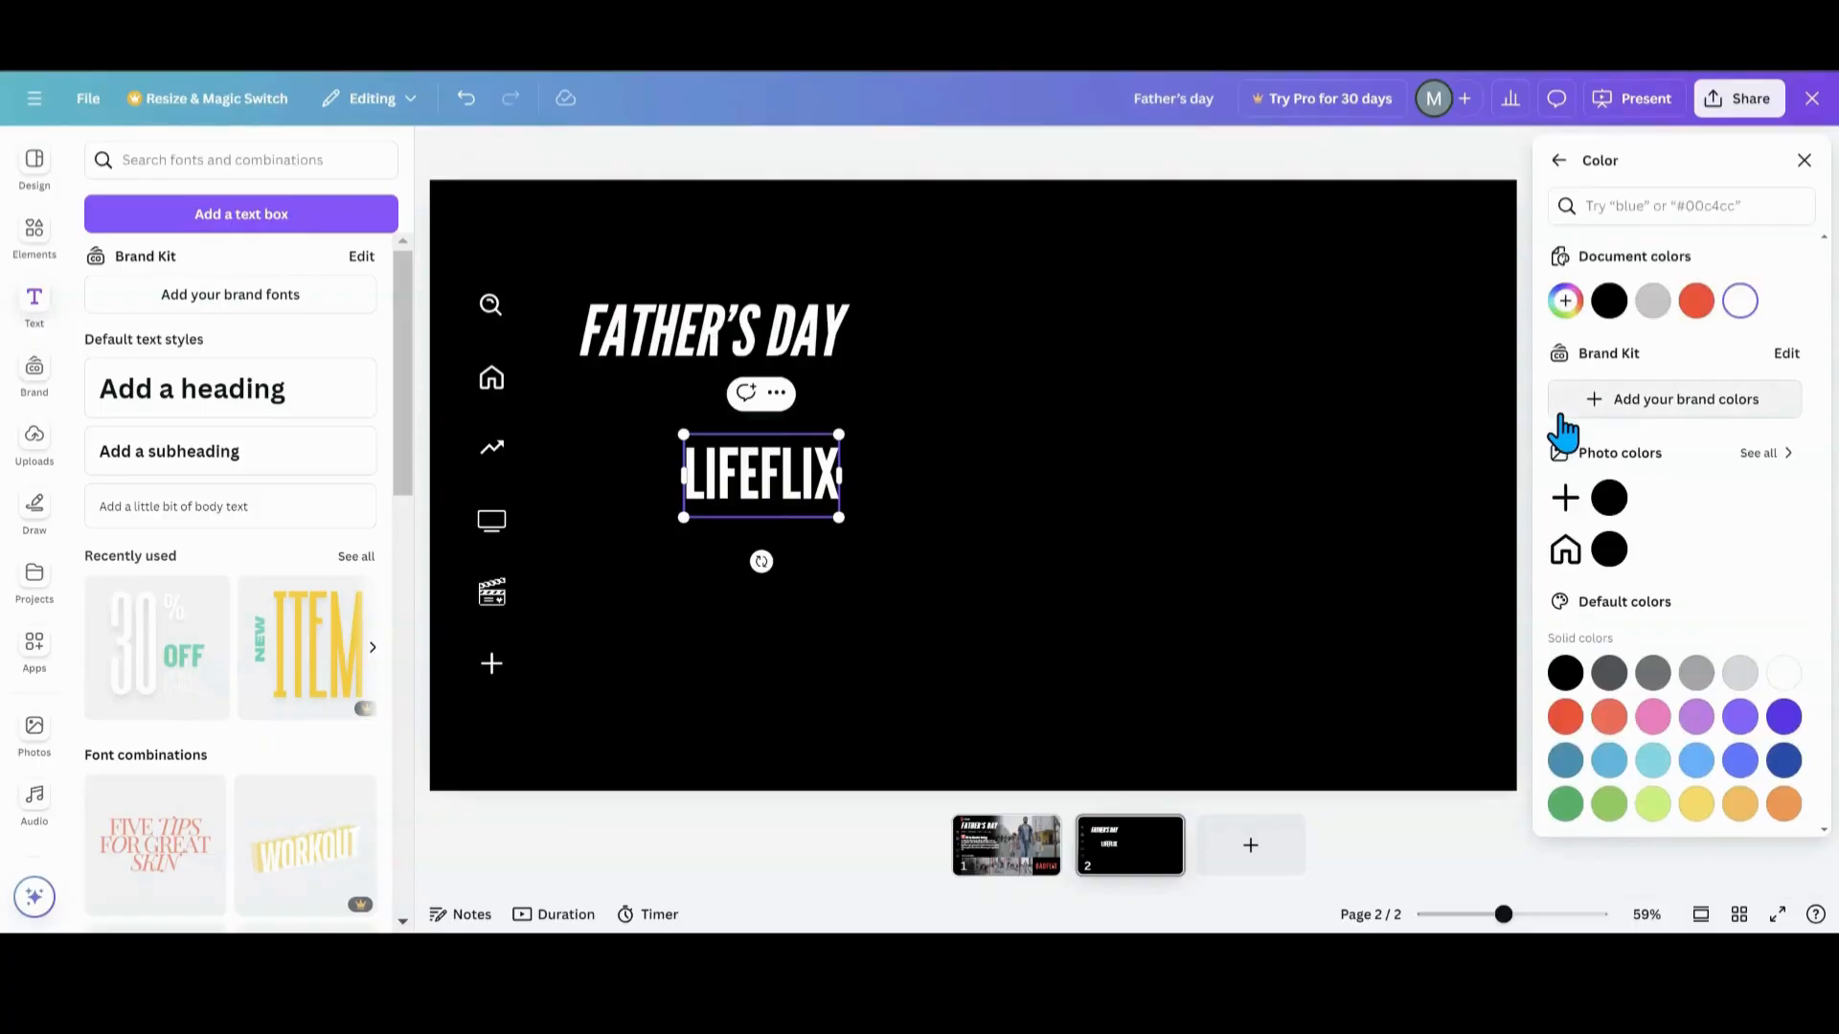
left_click(1696, 301)
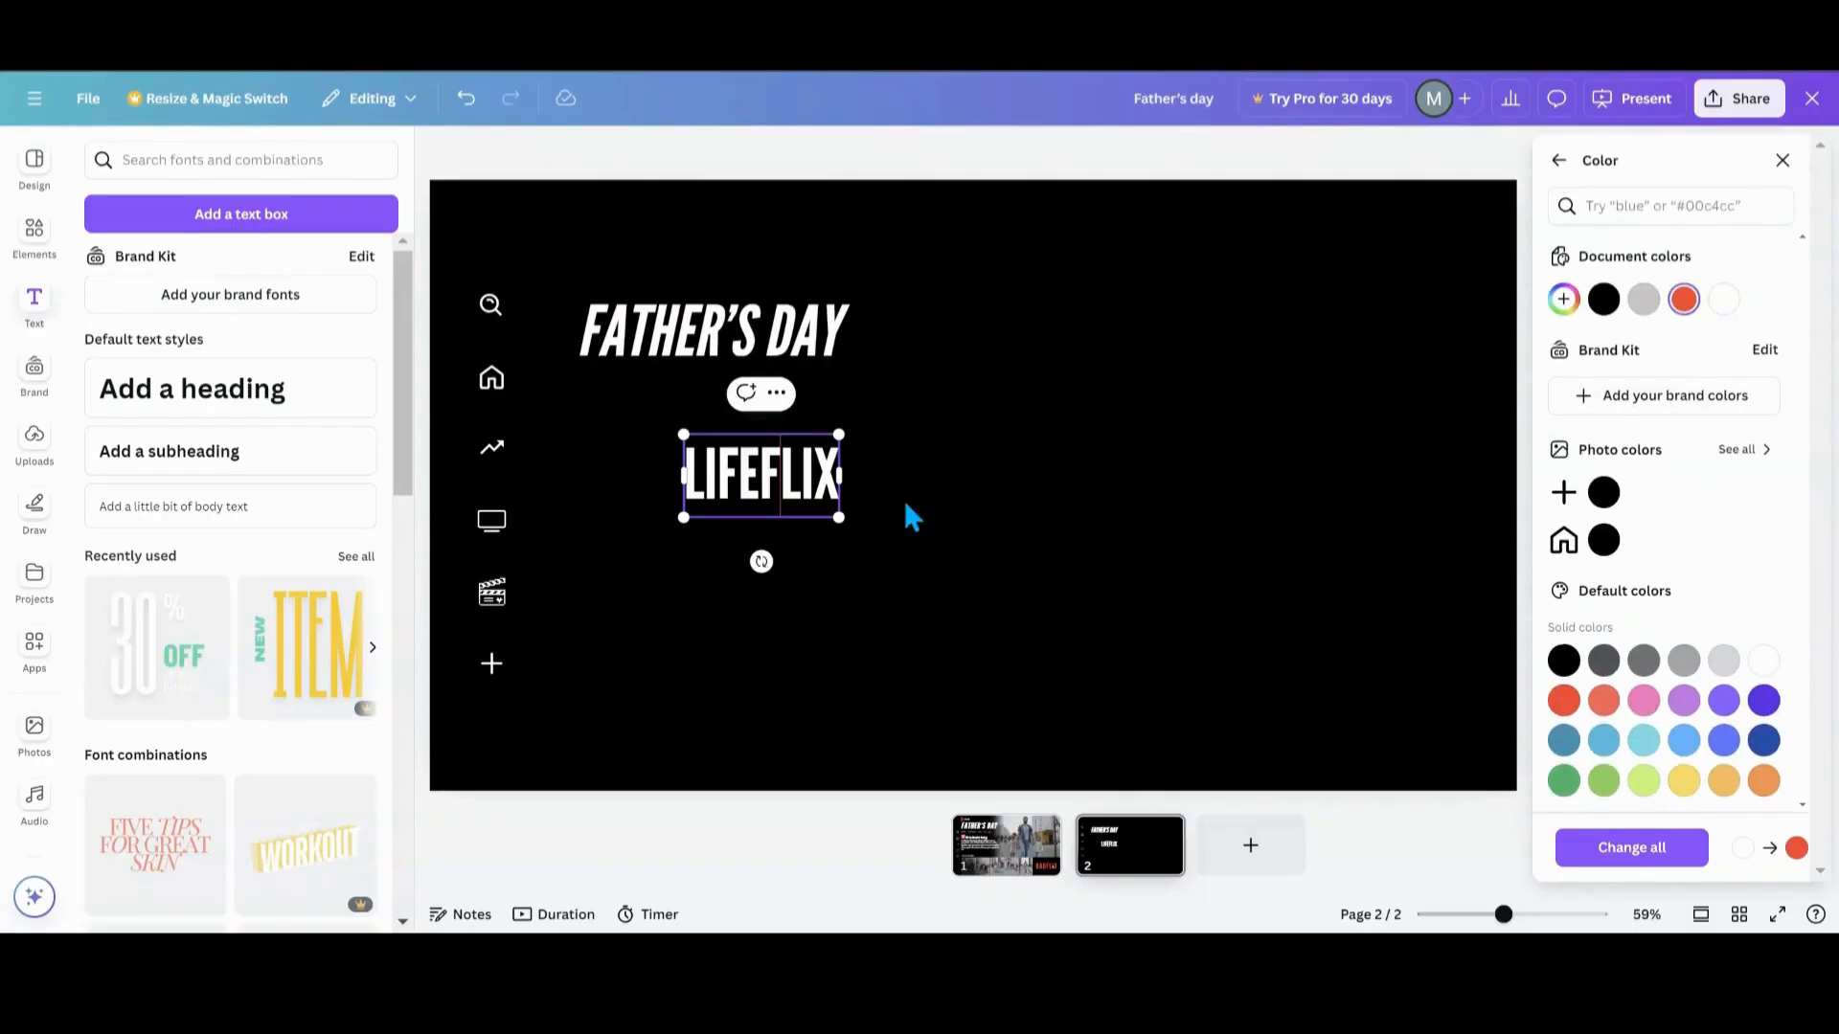
left_click_drag(834, 476, 682, 476)
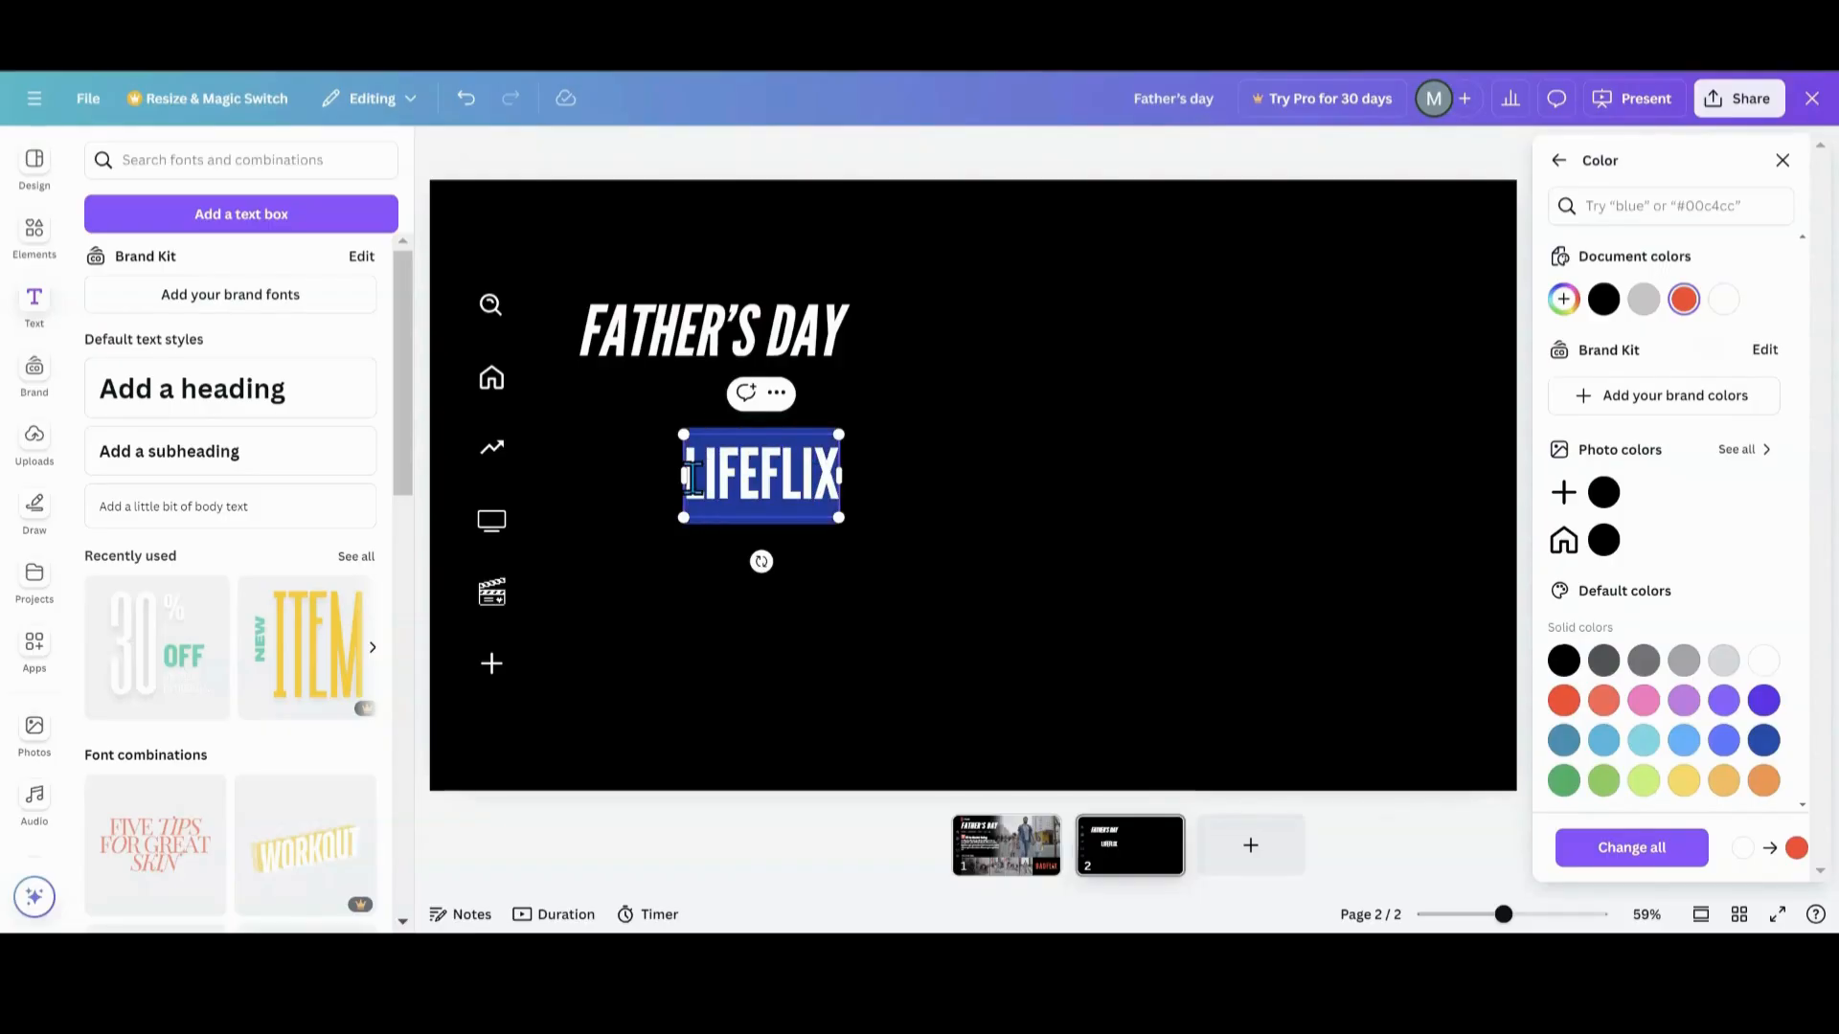
left_click(1696, 301)
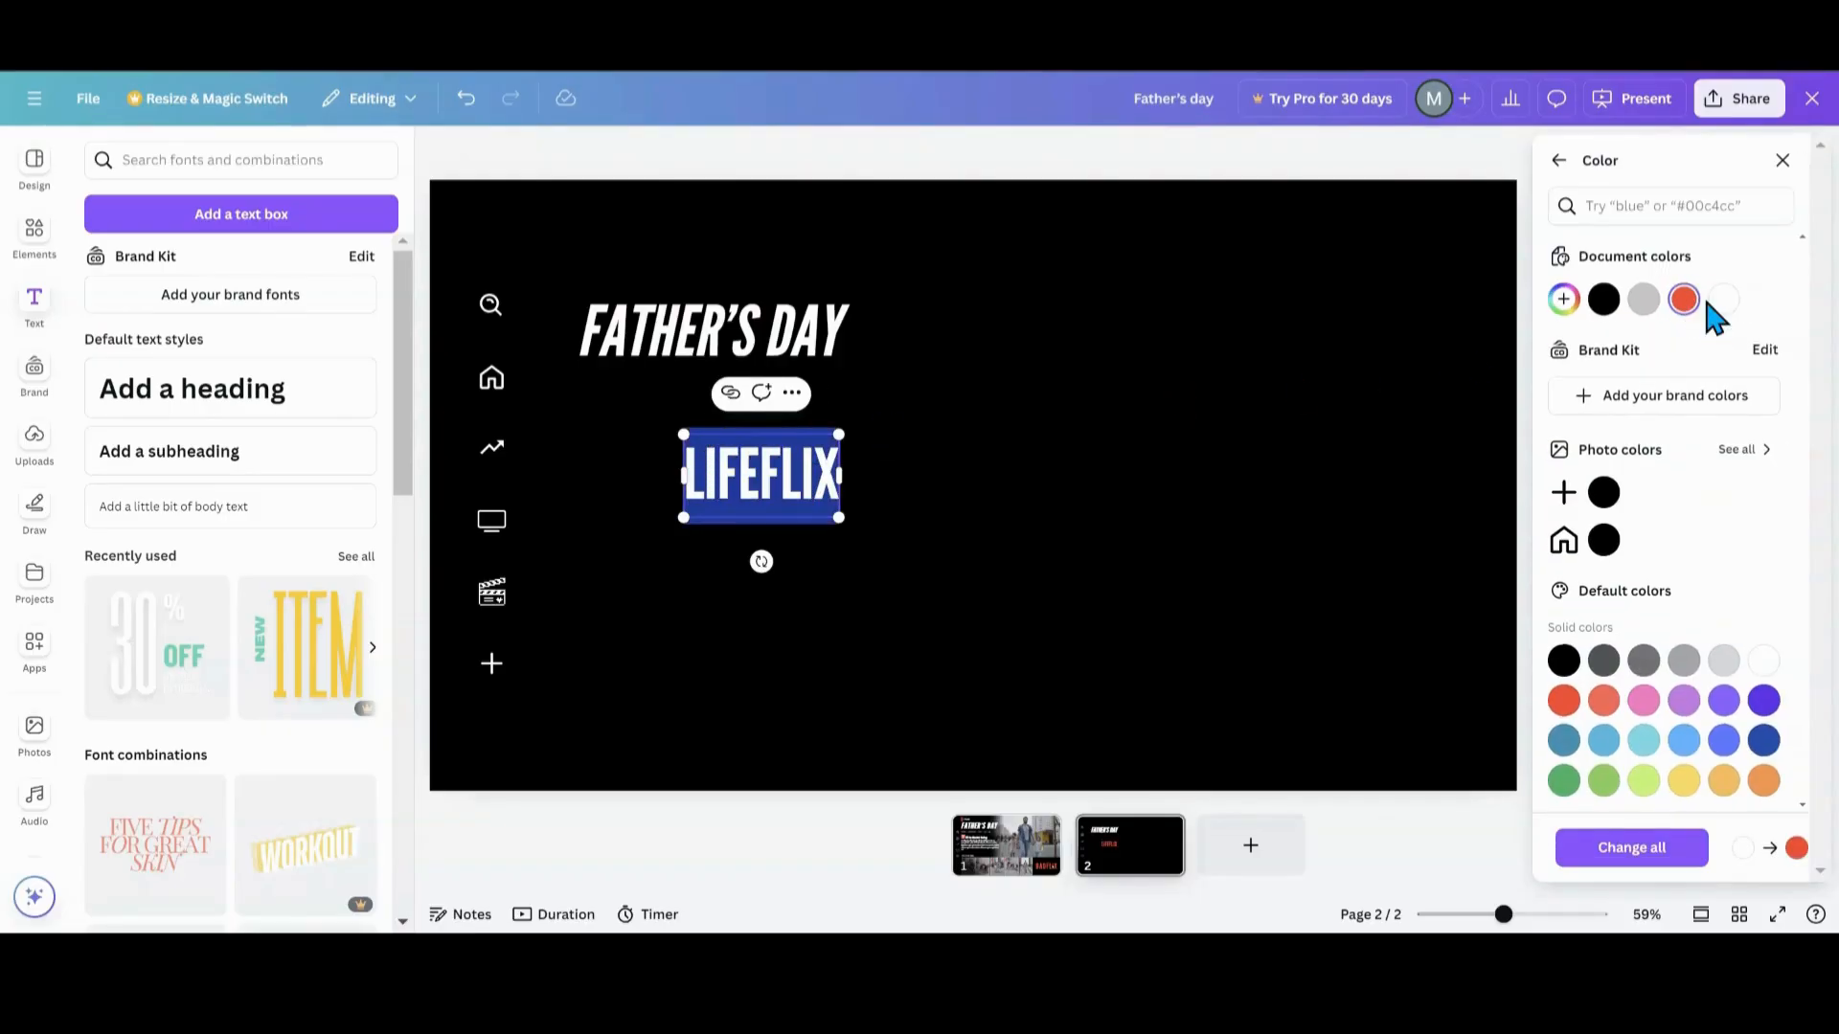
left_click(1765, 707)
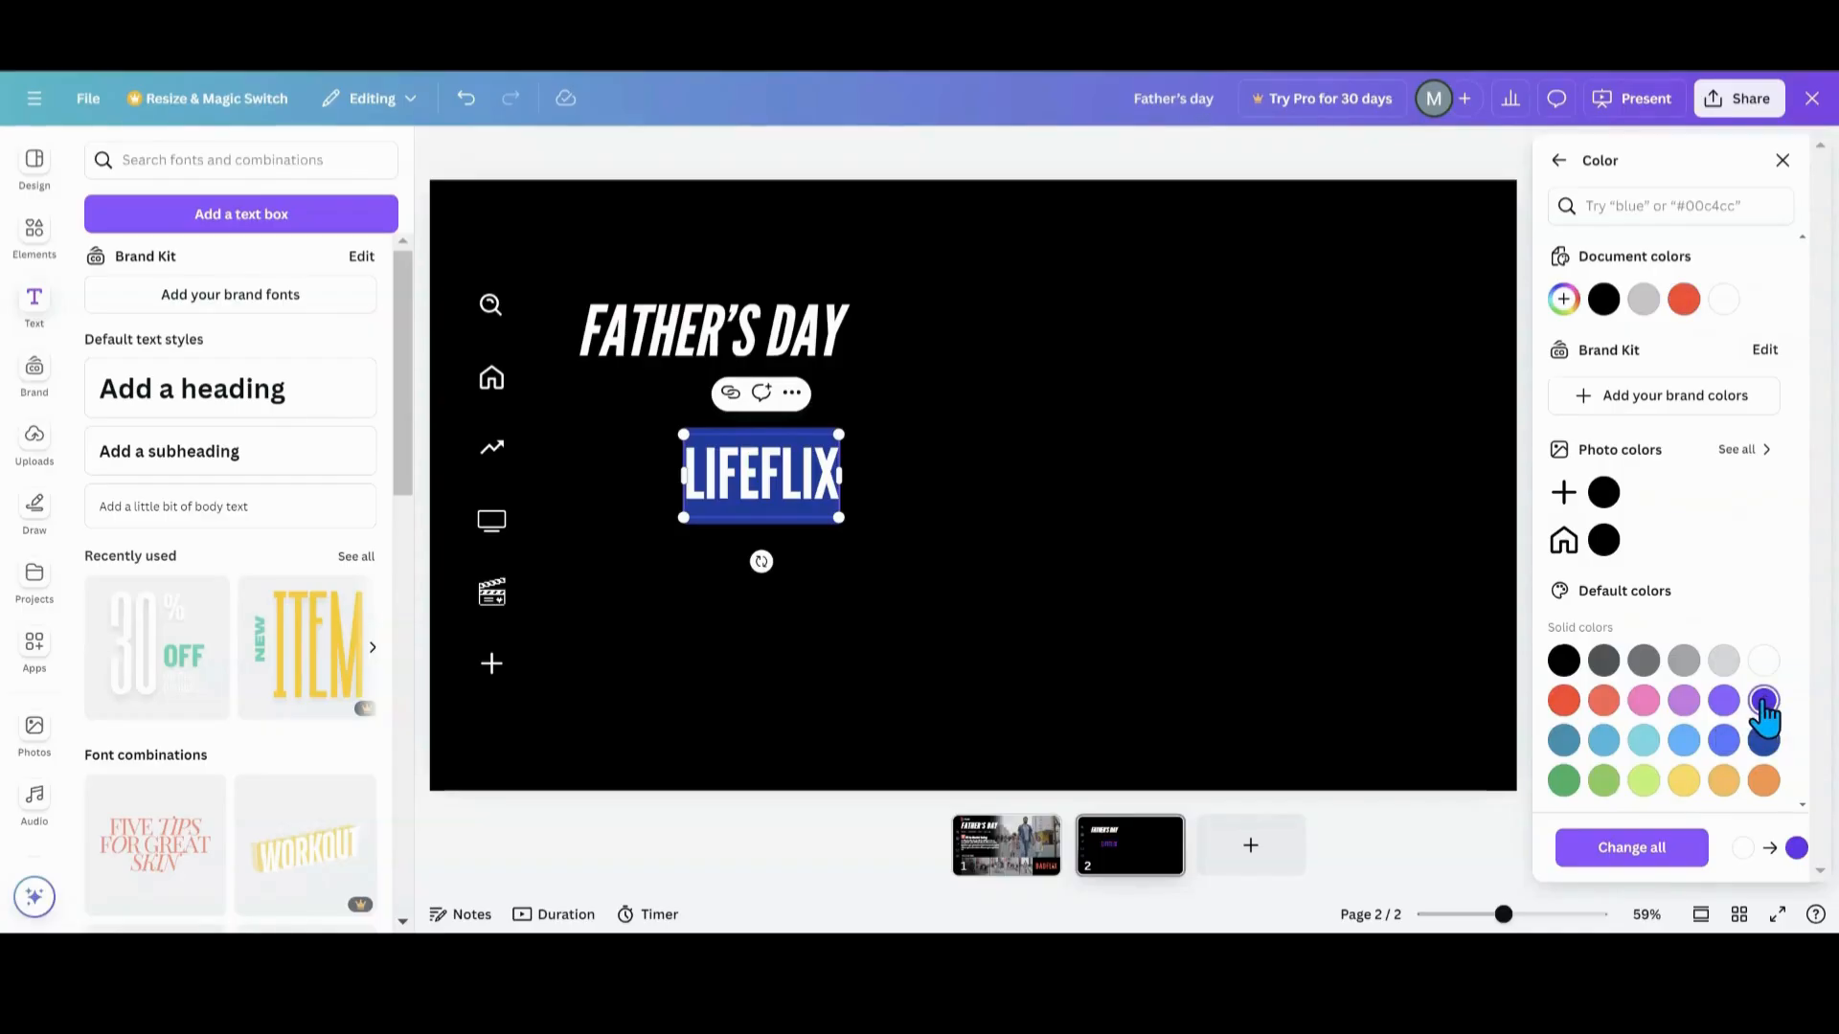
- Recolour the LIFEFLIX text with the periwinkle blue default solid colour and place a duplicate of it beside the original
left_click(1723, 742)
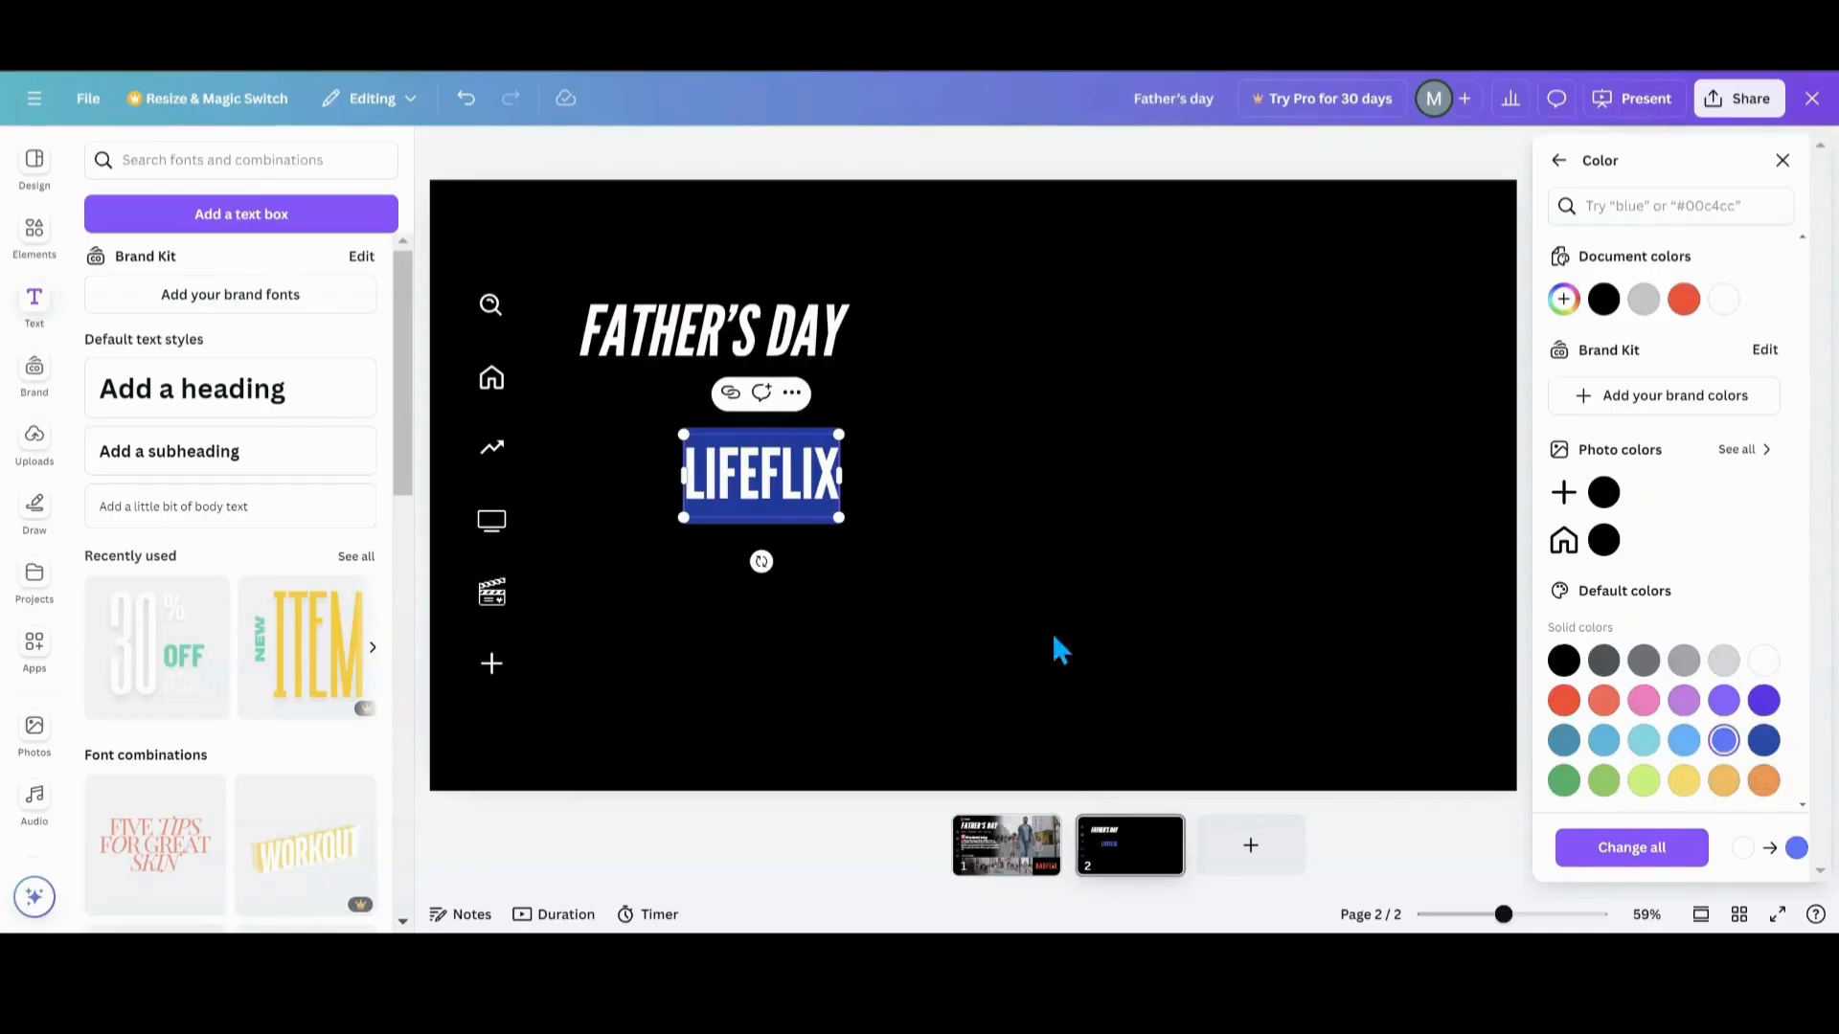
left_click(979, 581)
left_click(866, 483)
left_click_drag(871, 494, 1137, 531)
left_click(937, 418)
- Shorten the duplicated LIFEFLIX text to "L" and move it just above the start of the FATHER'S DAY heading
double_click(1187, 536)
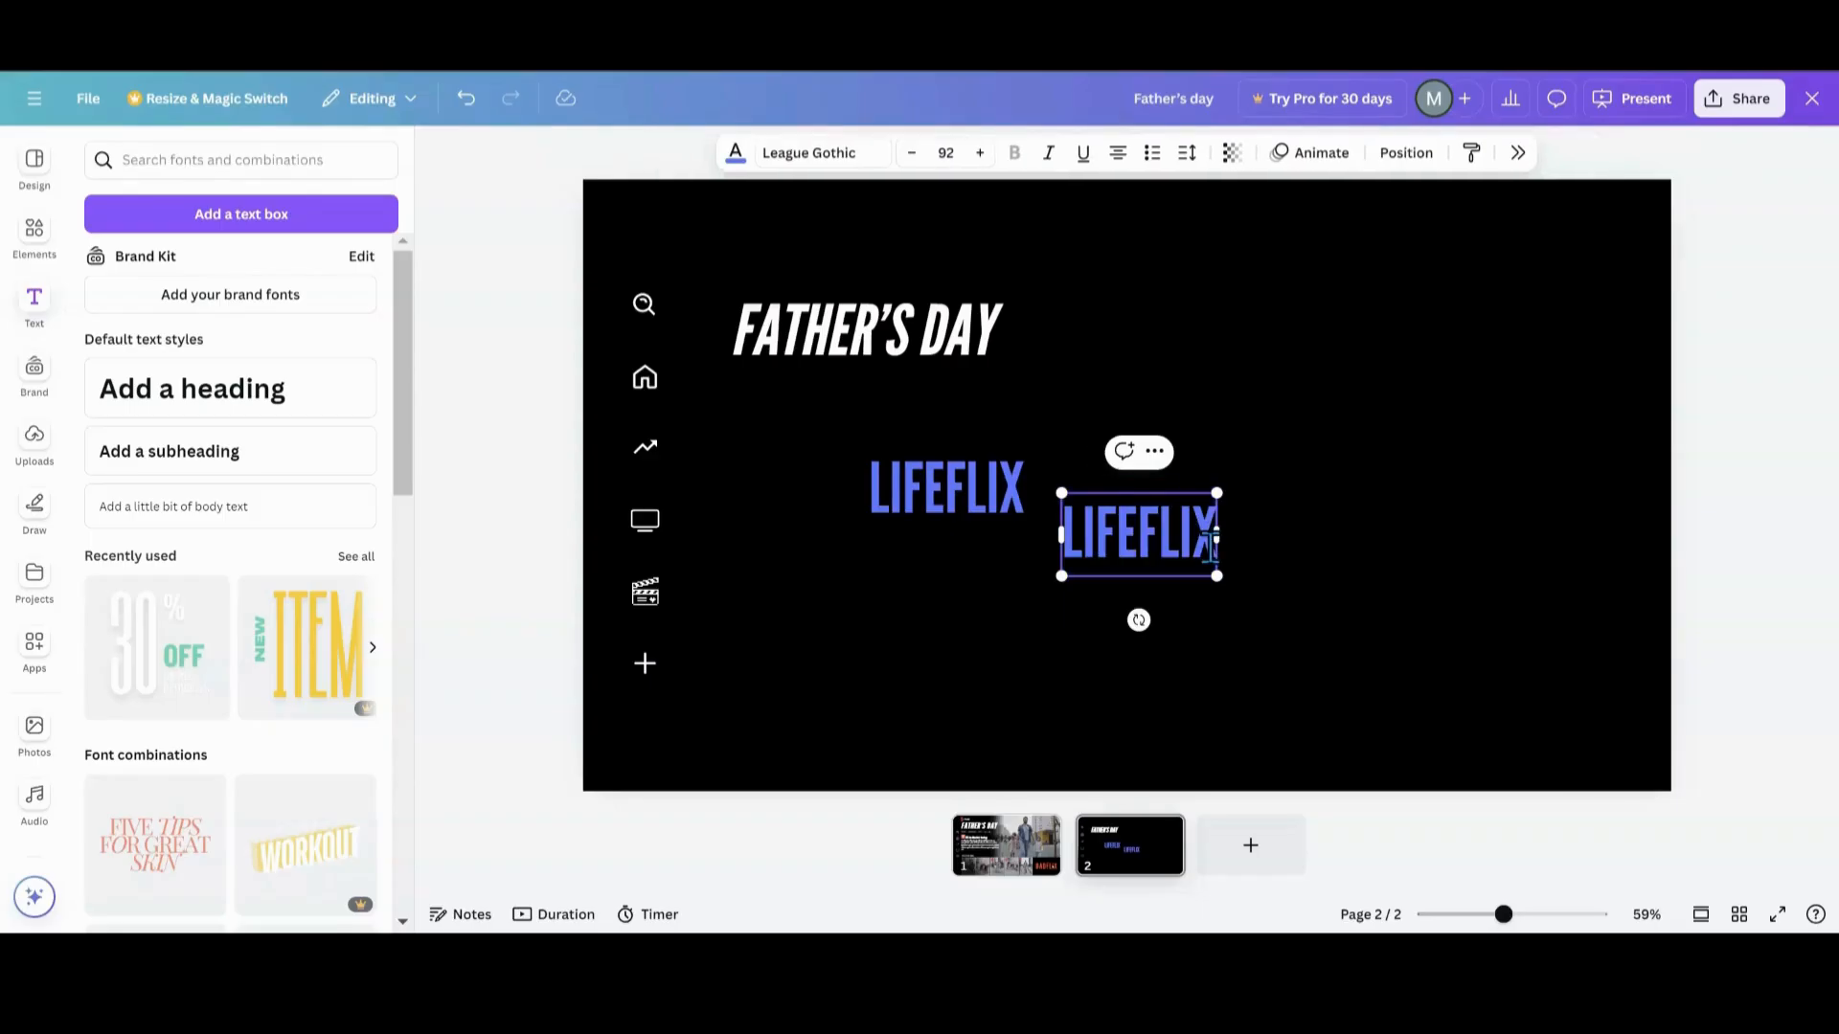
left_click(1301, 609)
left_click(1212, 538)
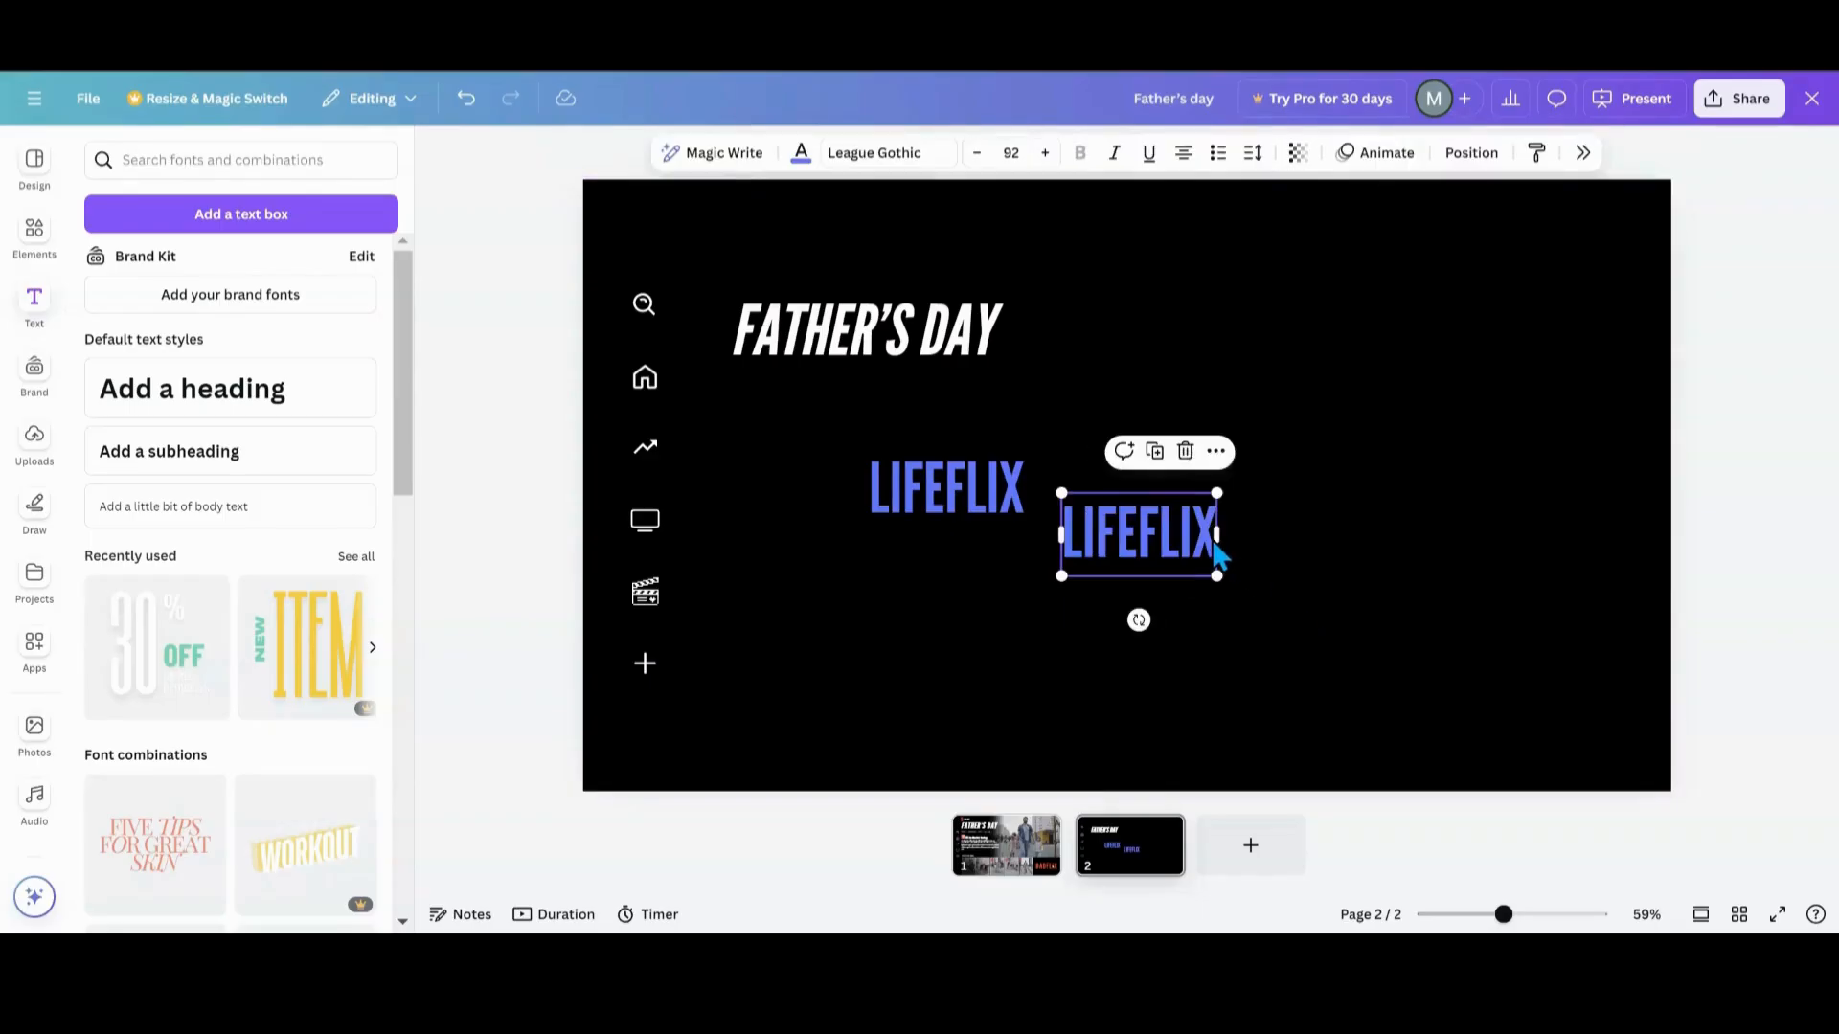
double_click(1209, 540)
left_click_drag(1209, 540, 1079, 539)
key("BackSpace")
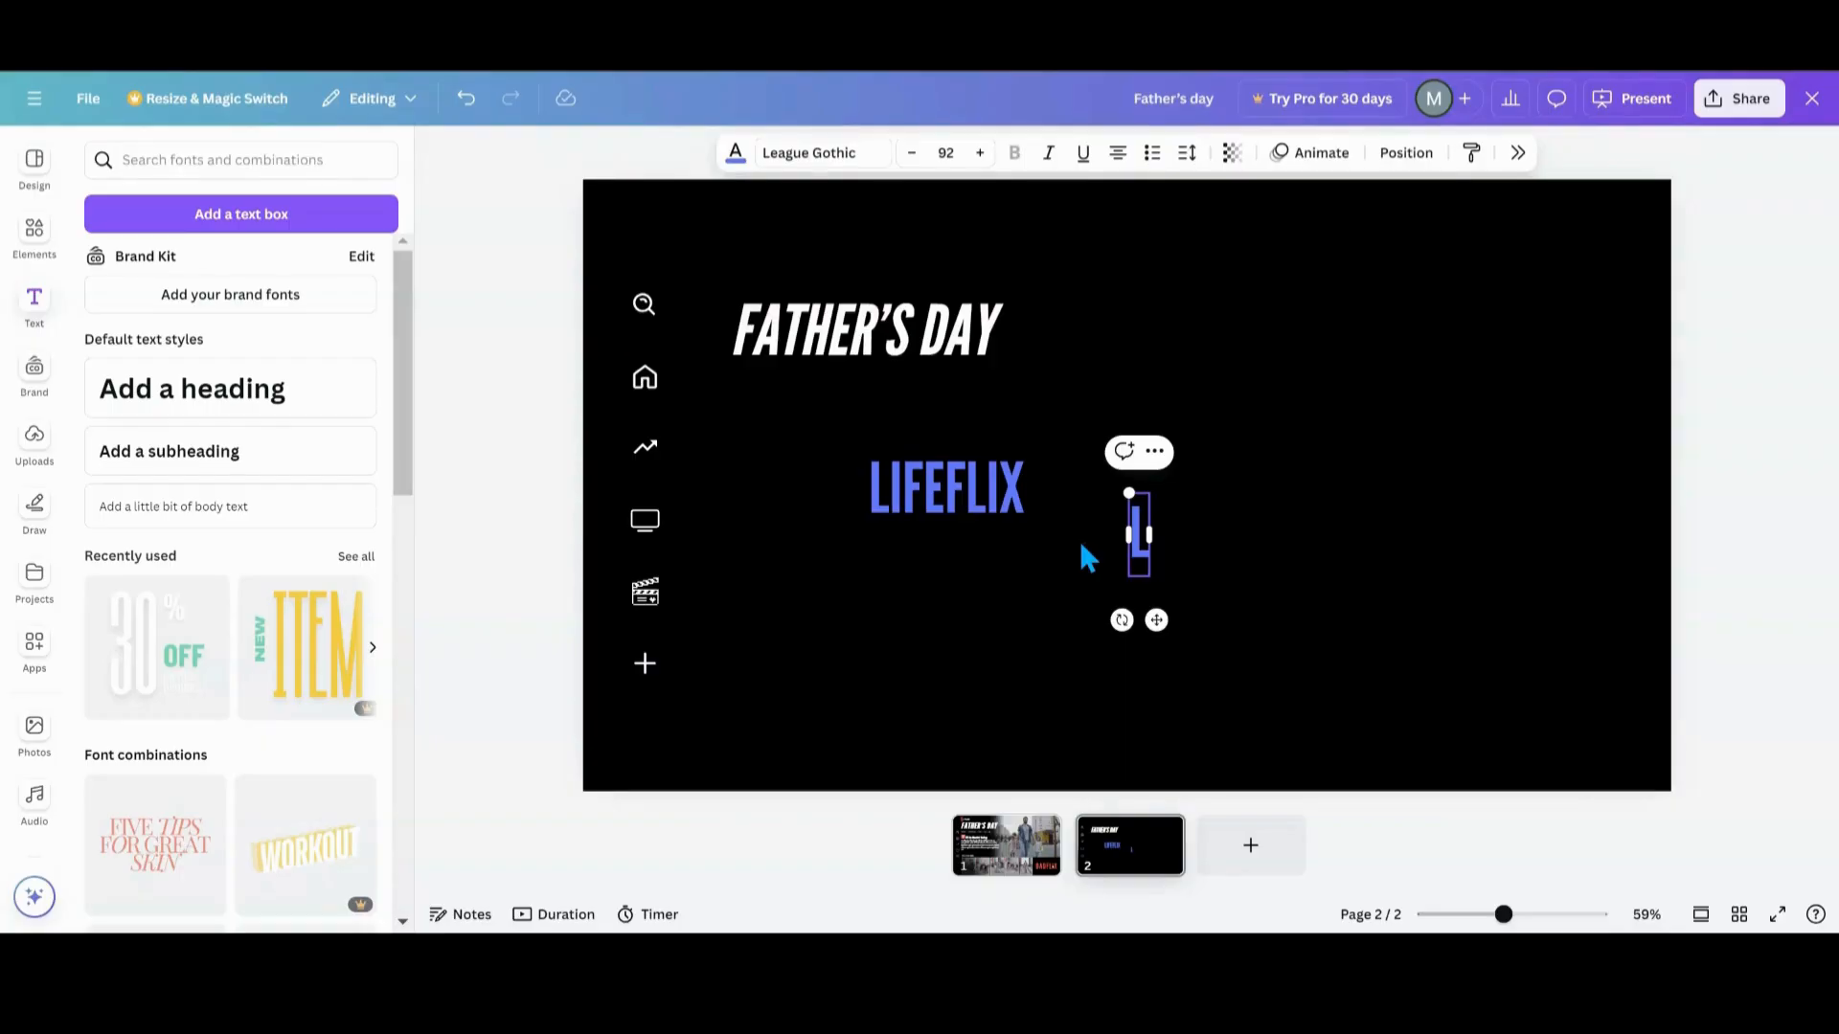
left_click(1103, 542)
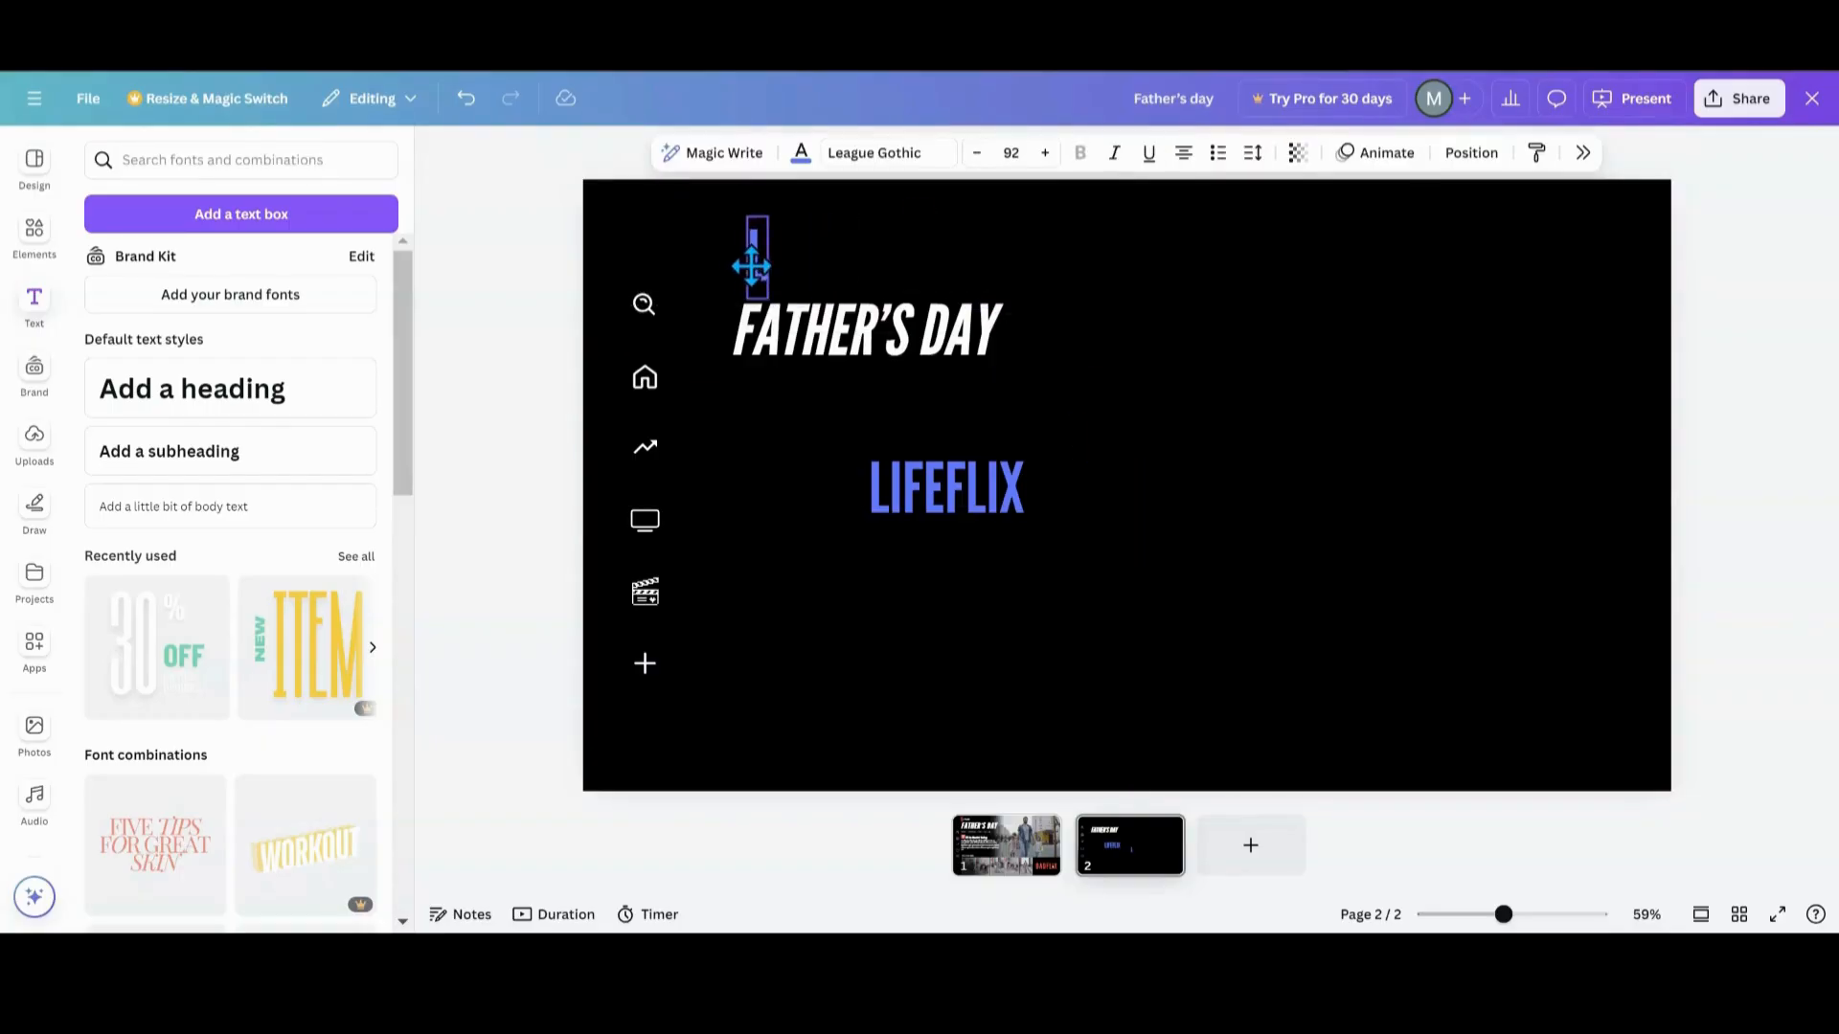
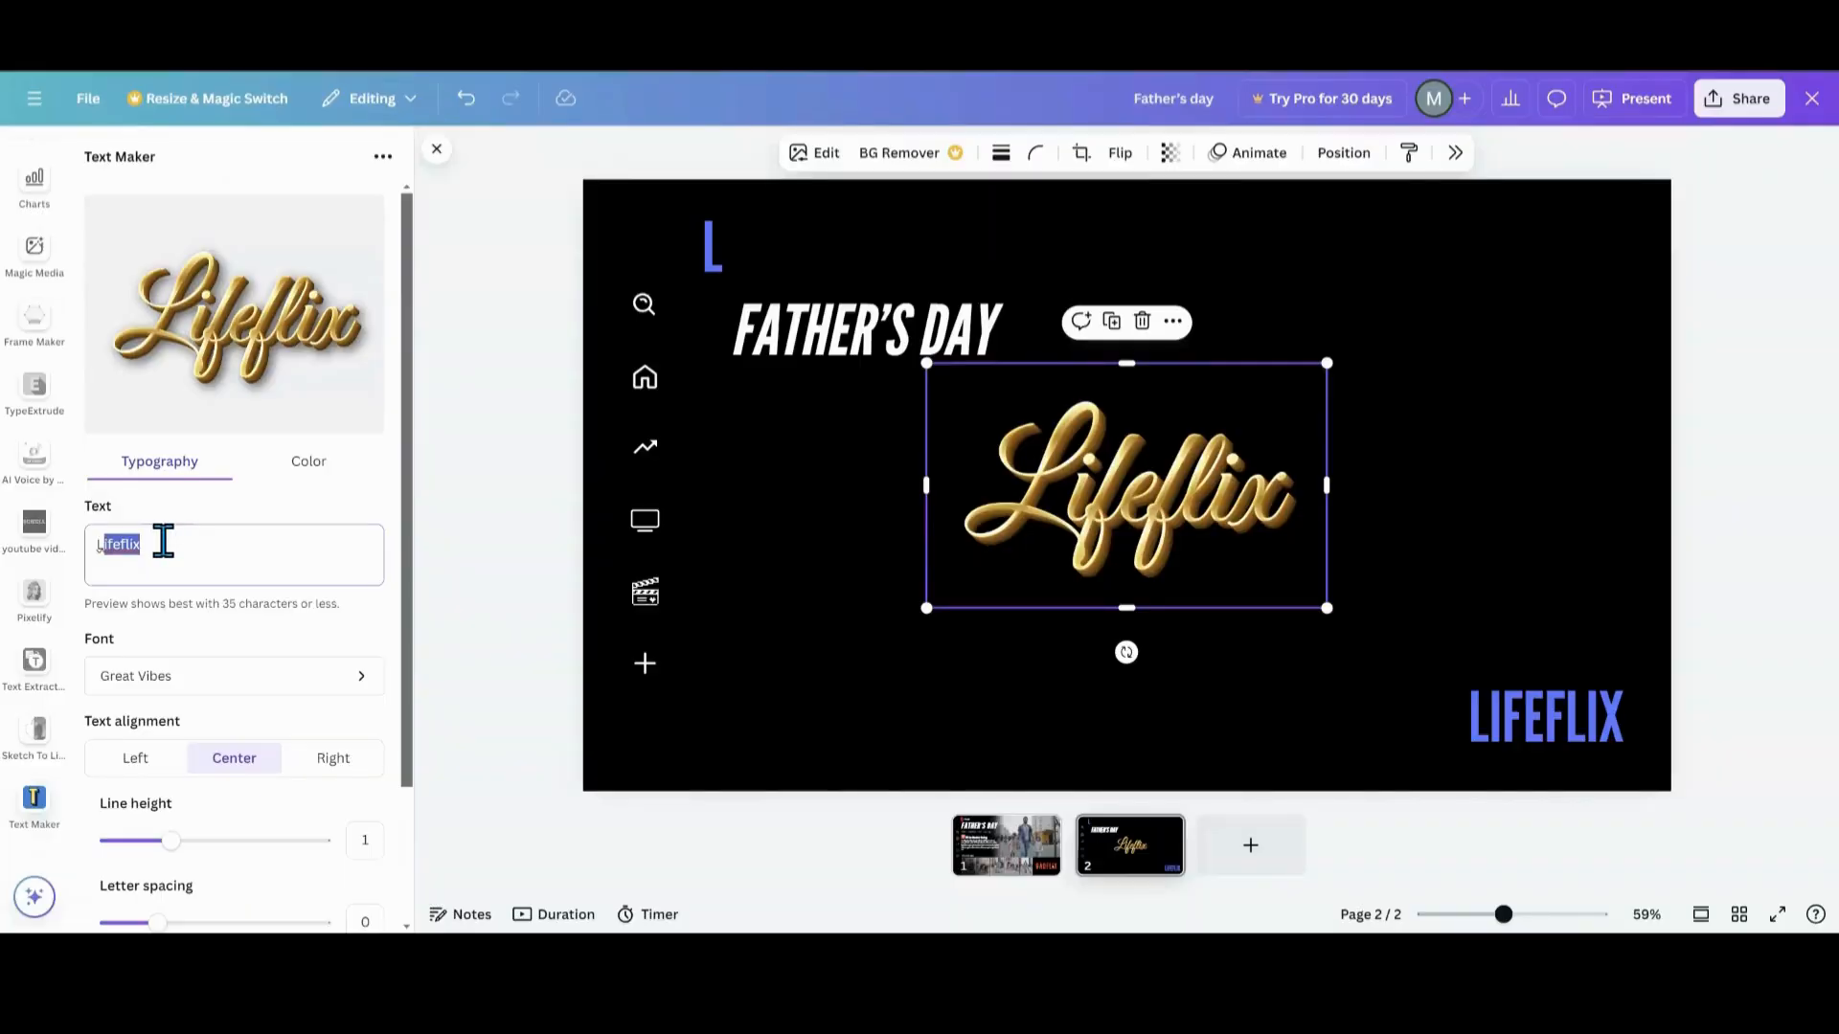
- Add a gold Great Vibes "L" from Text Maker to the design and place it below the FATHER'S DAY heading
scroll(162, 541, "down", 2)
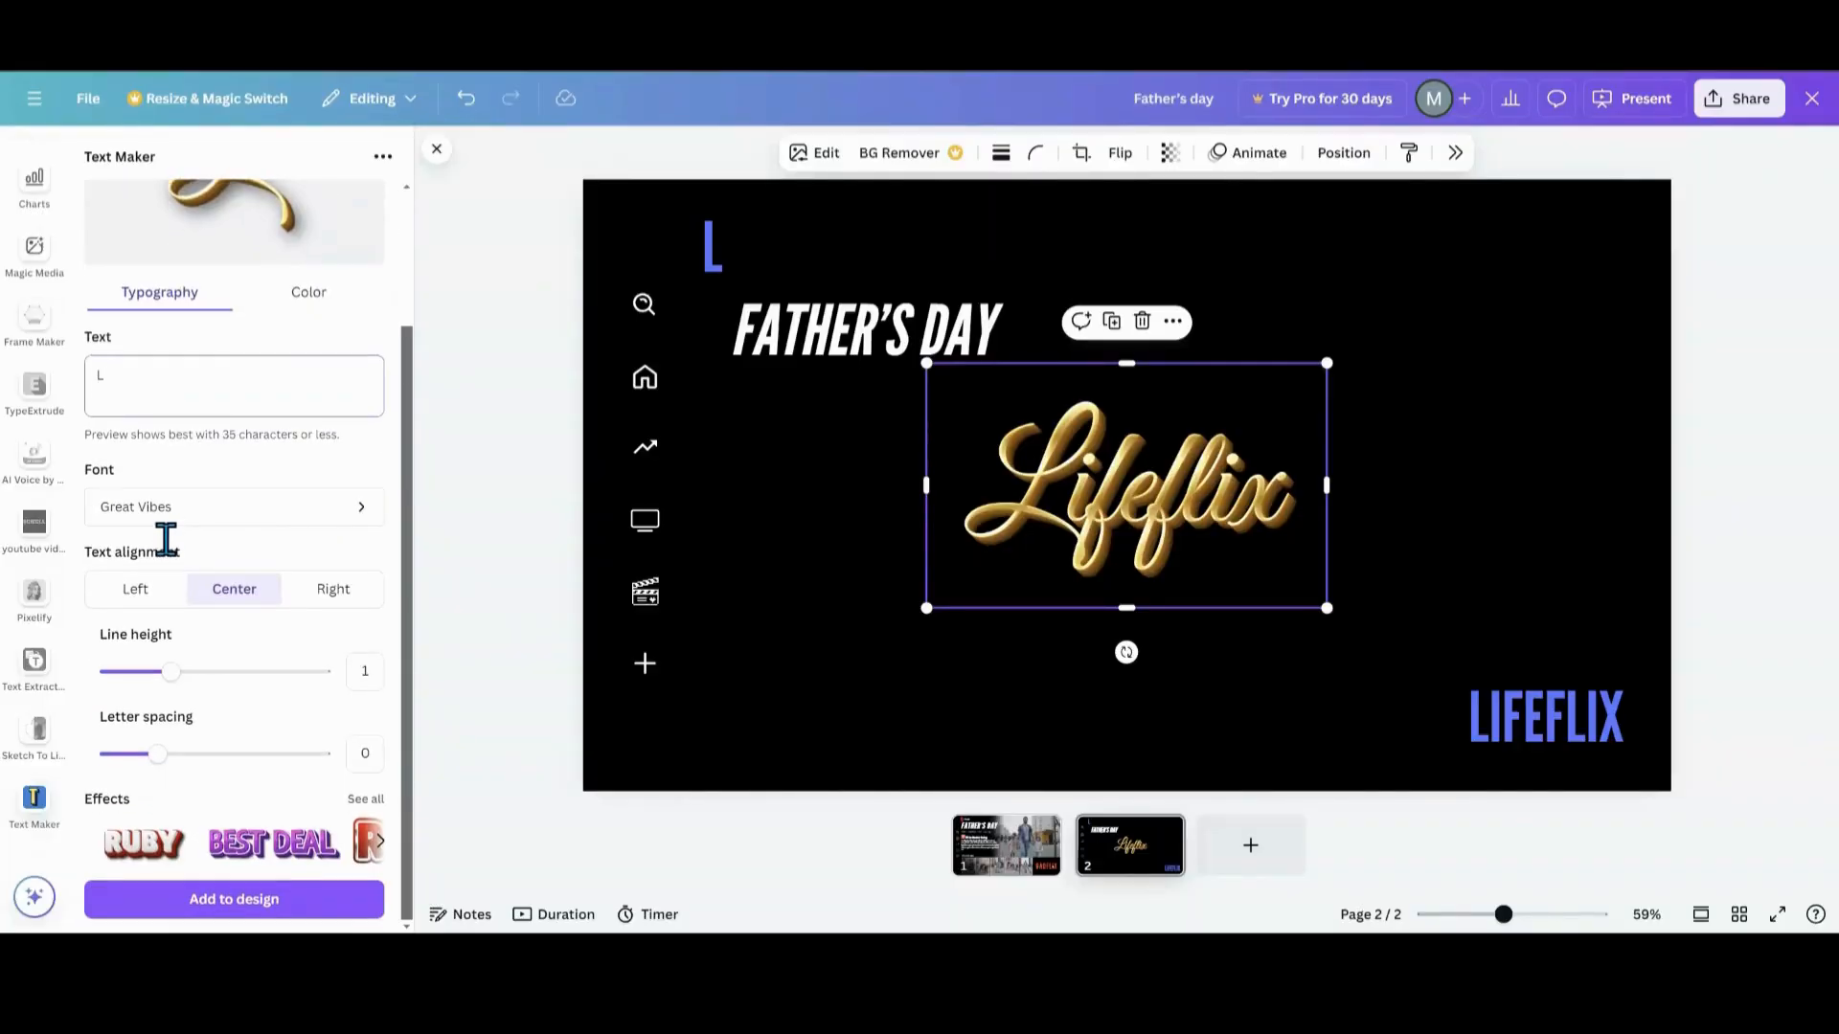
left_click(233, 900)
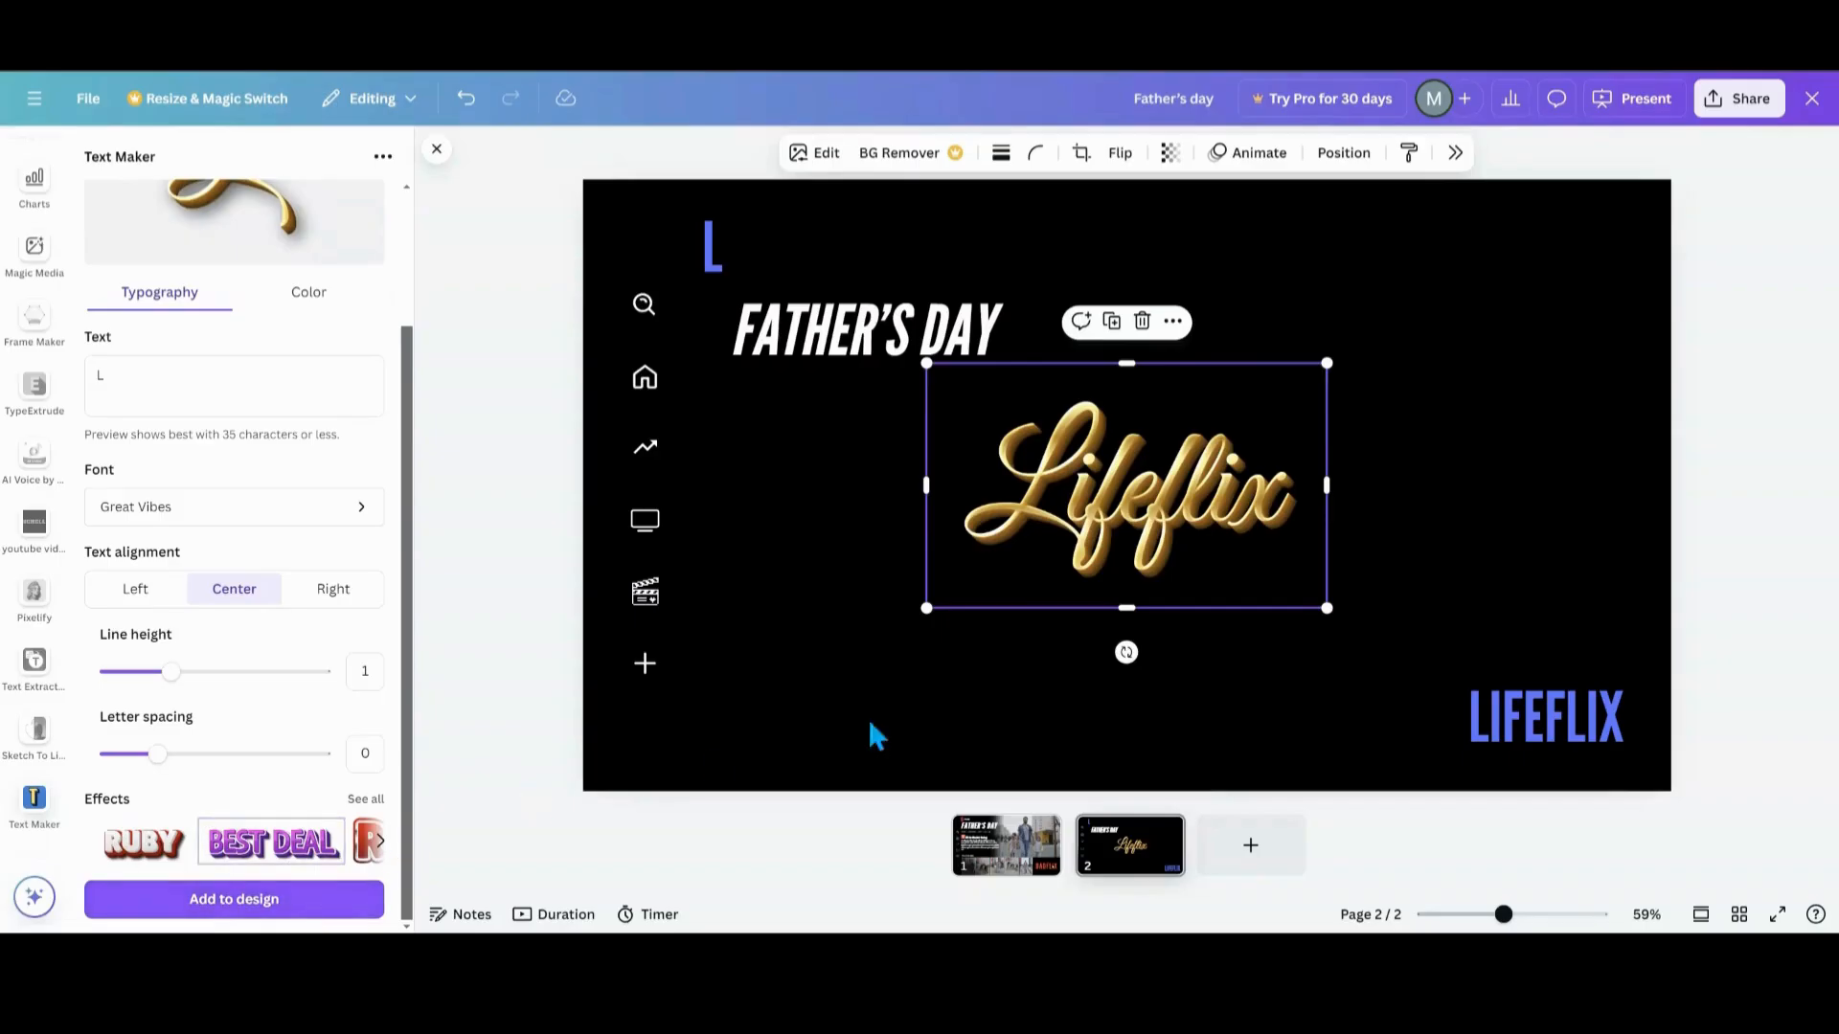
left_click_drag(1034, 604, 840, 647)
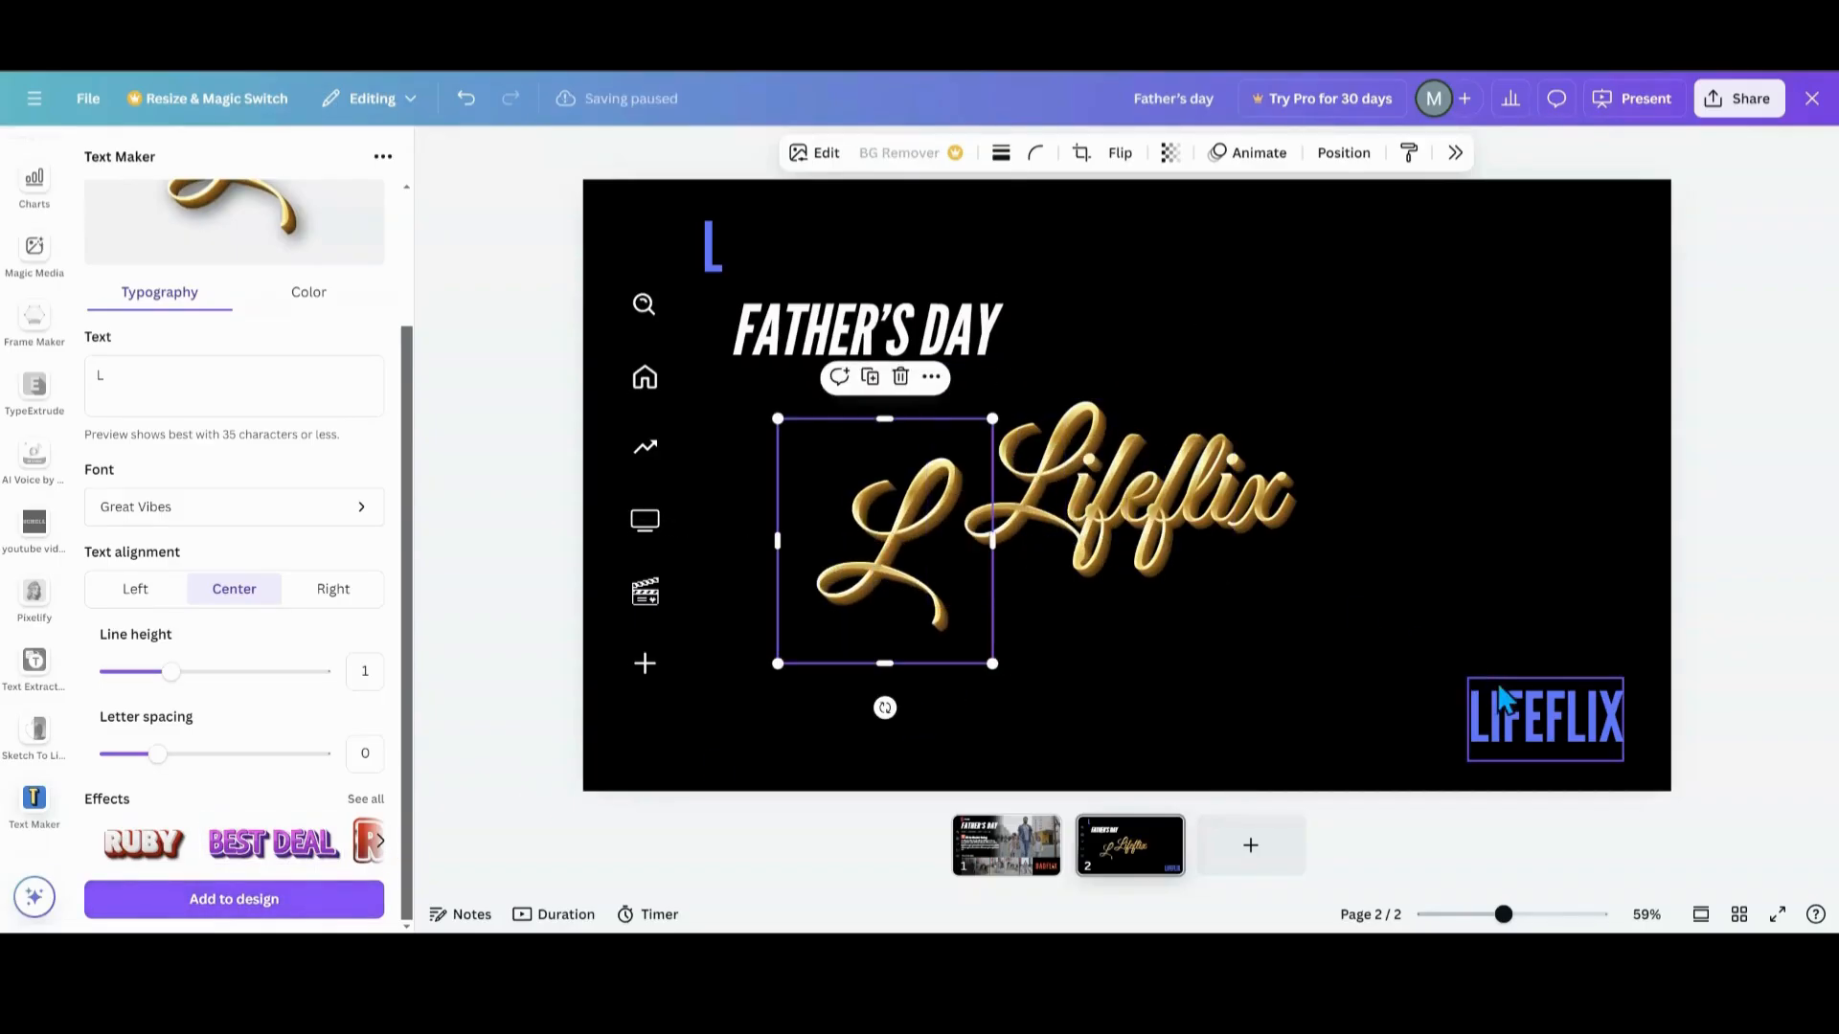
- Delete the blue LIFEFLIX title and fit the gold Lifeflix lettering, scaled down, into the page's lower-right corner
left_click(1542, 718)
key("Delete")
left_click_drag(1108, 513, 1465, 661)
left_click_drag(1282, 541, 1442, 643)
left_click_drag(1568, 703, 1556, 702)
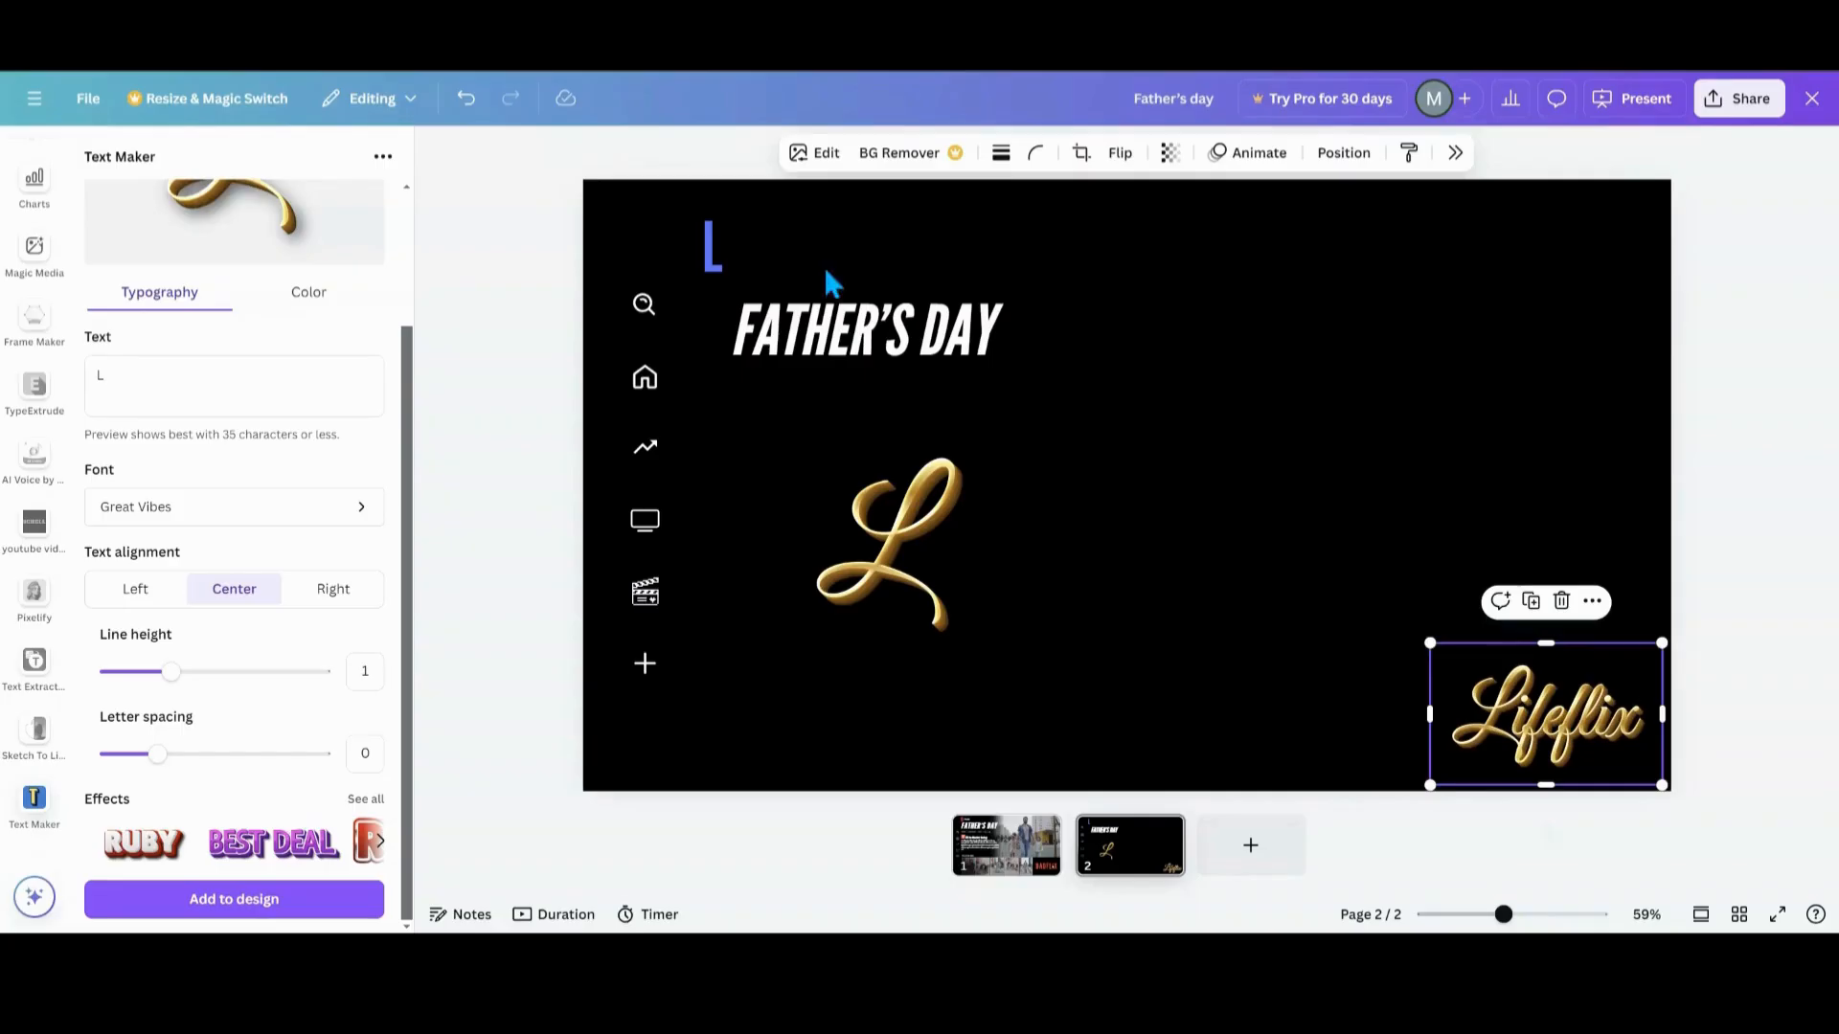
- Replace the blue "L" with the gold "L", scaled down and placed just above the start of the FATHER'S DAY heading
left_click(717, 259)
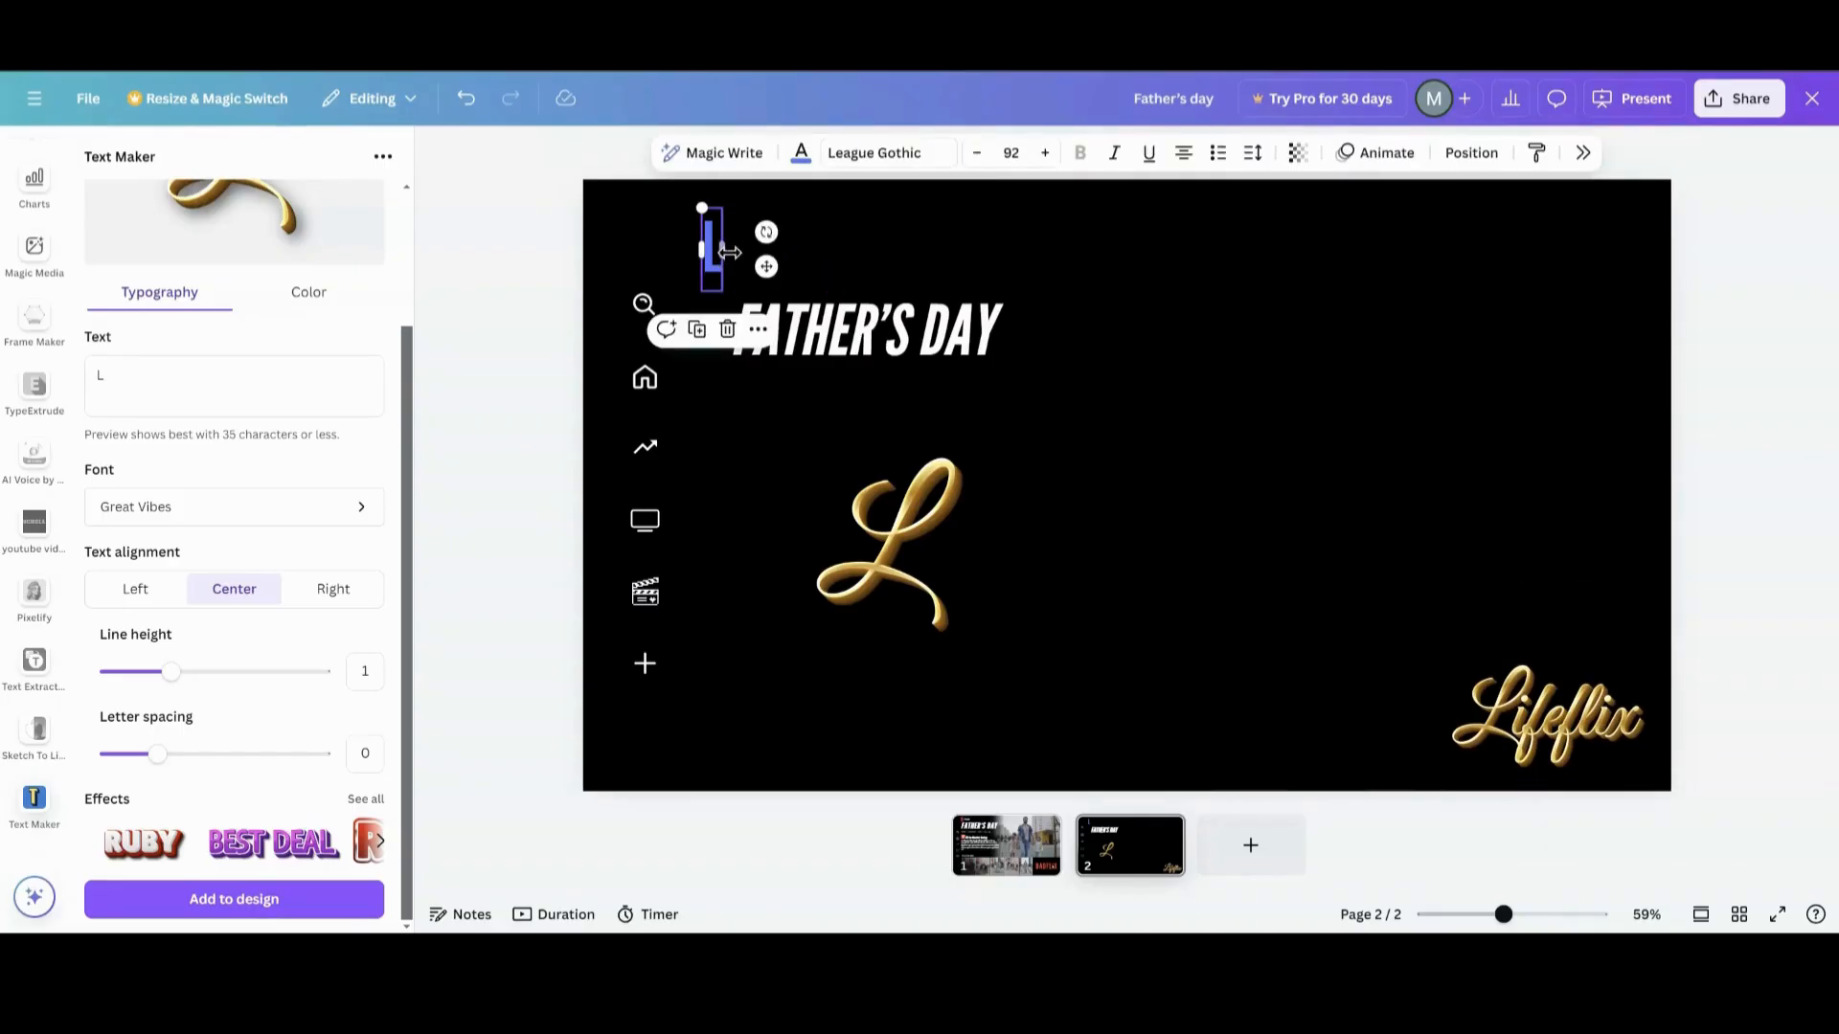
left_click(727, 331)
left_click(914, 527)
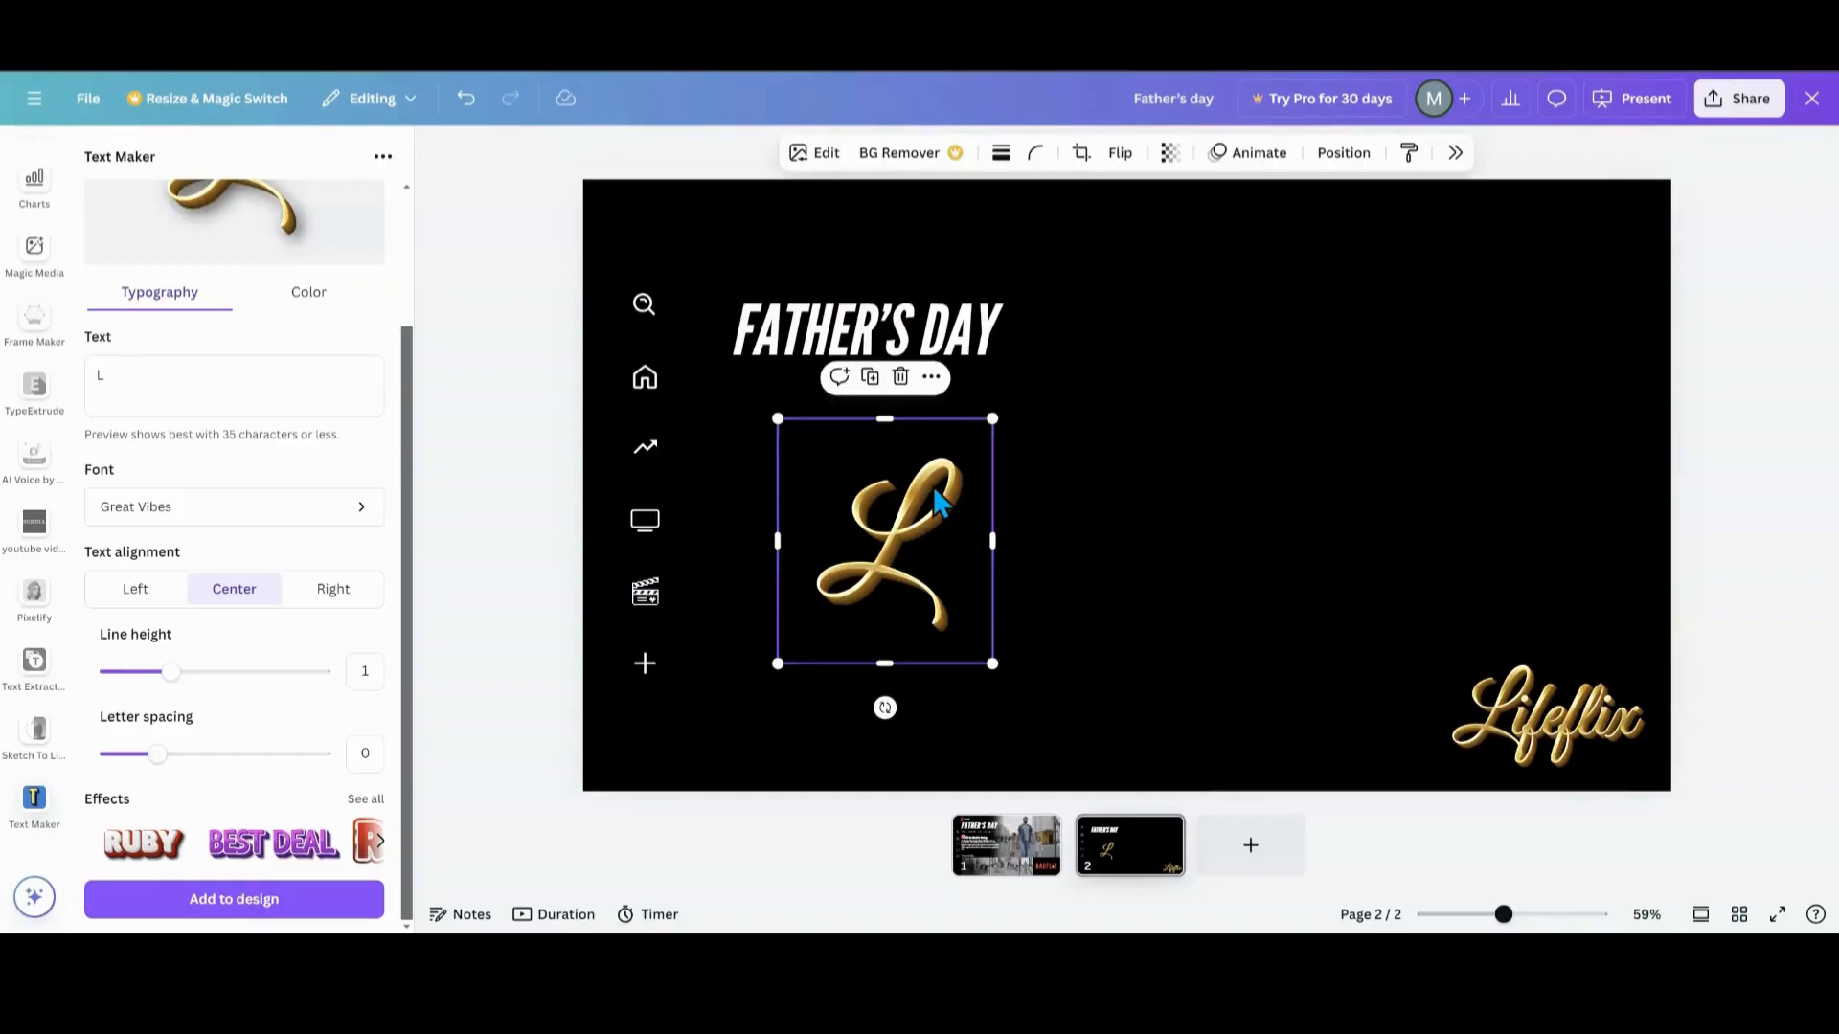
left_click_drag(993, 420, 883, 555)
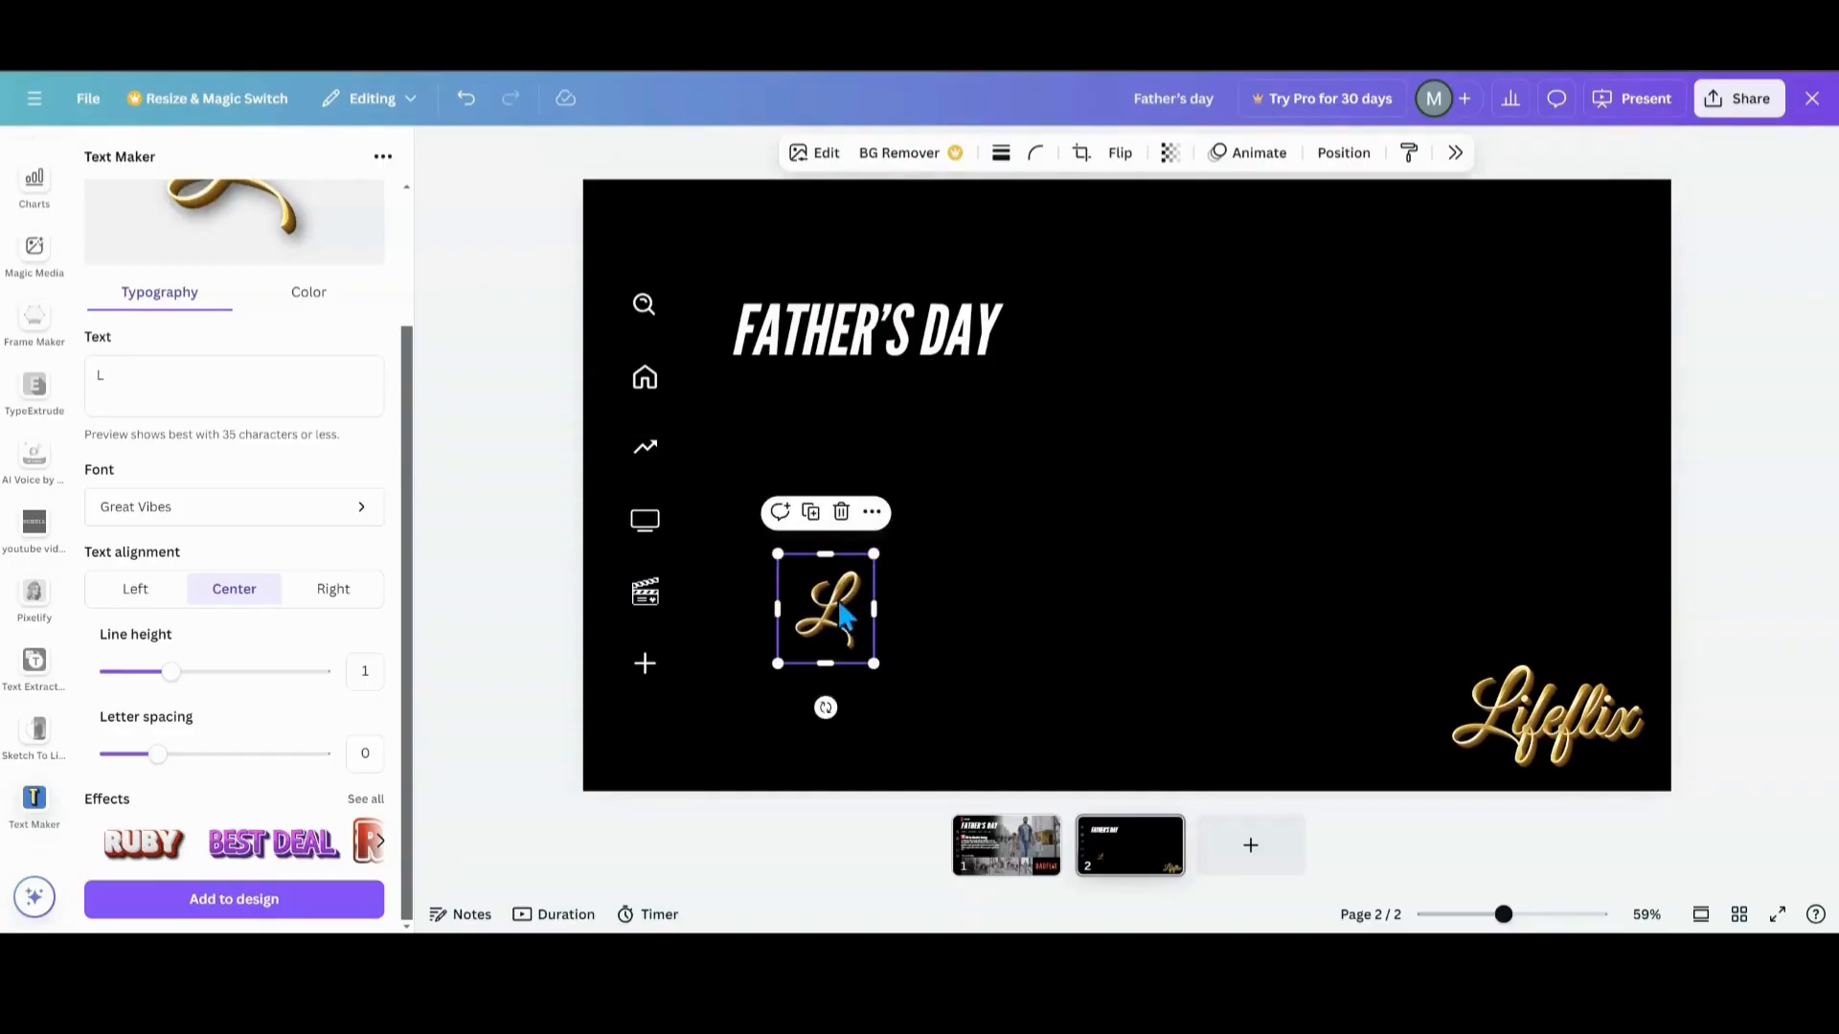
left_click_drag(831, 615, 762, 271)
left_click_drag(802, 210, 757, 254)
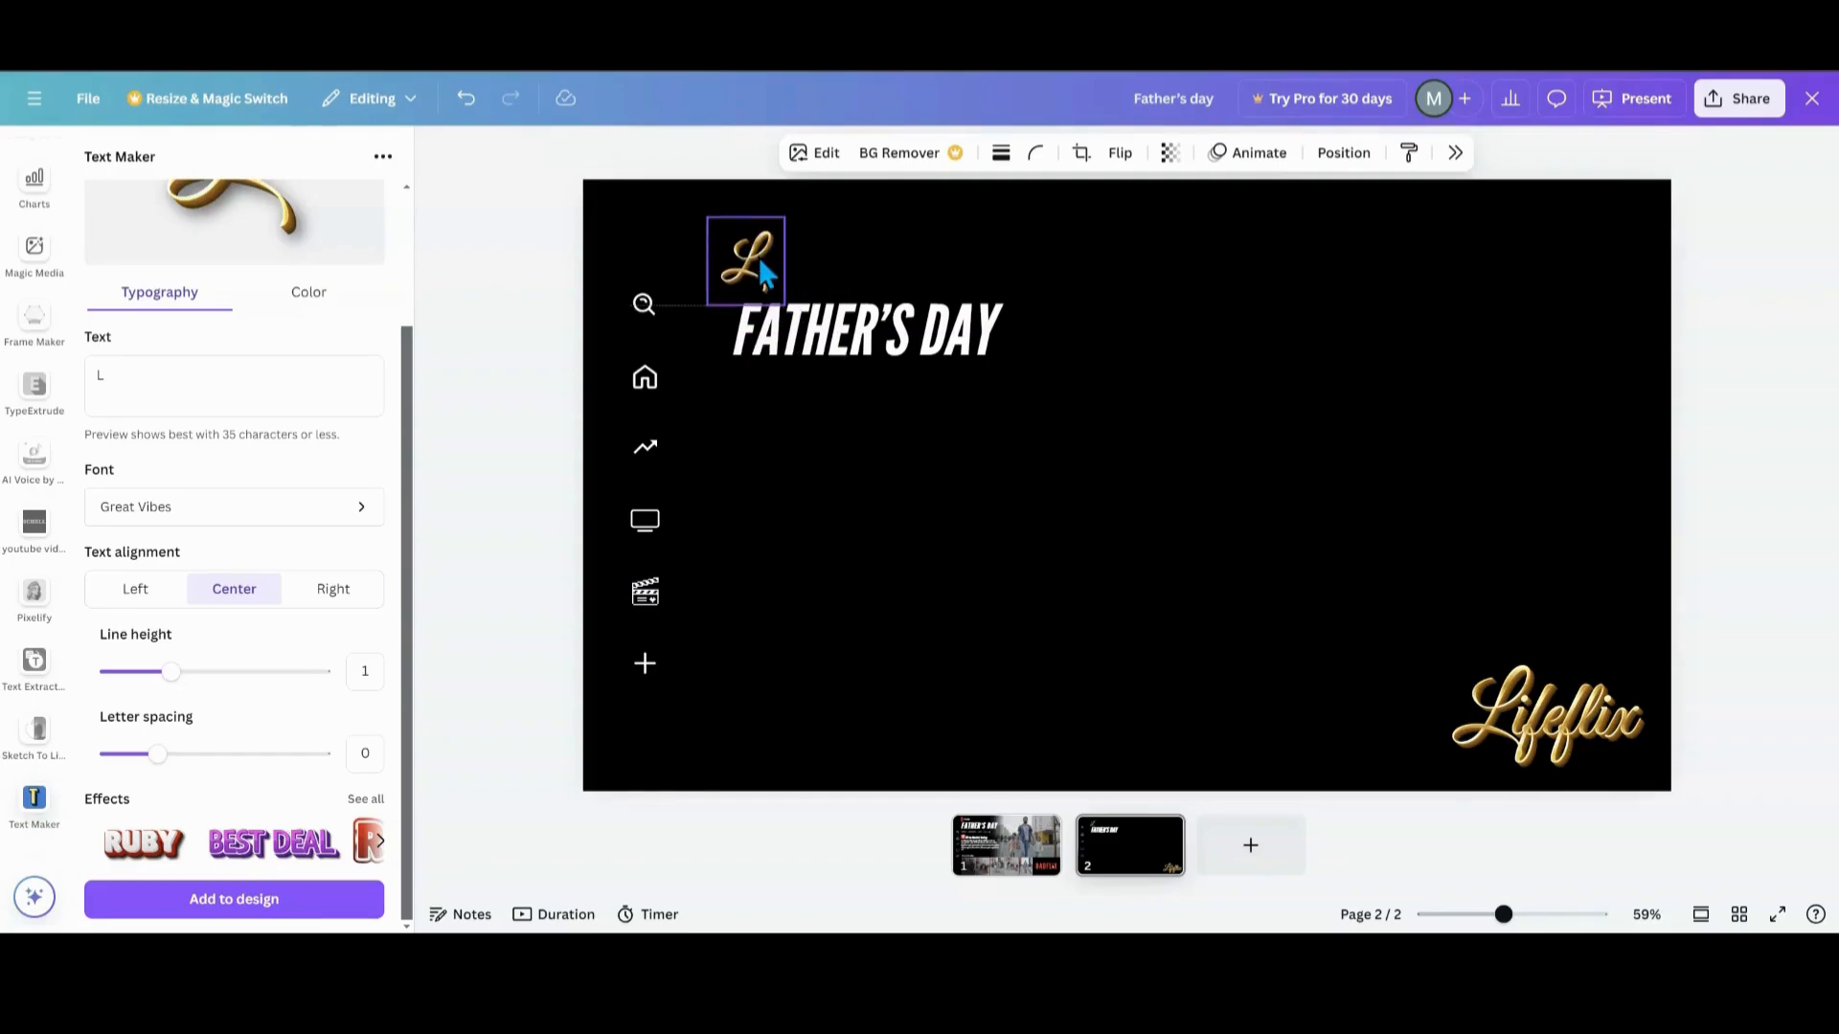
- Add a subheading to the page with the text "FILM"
left_click(1581, 724)
scroll(24, 364, "up", 10)
left_click(34, 232)
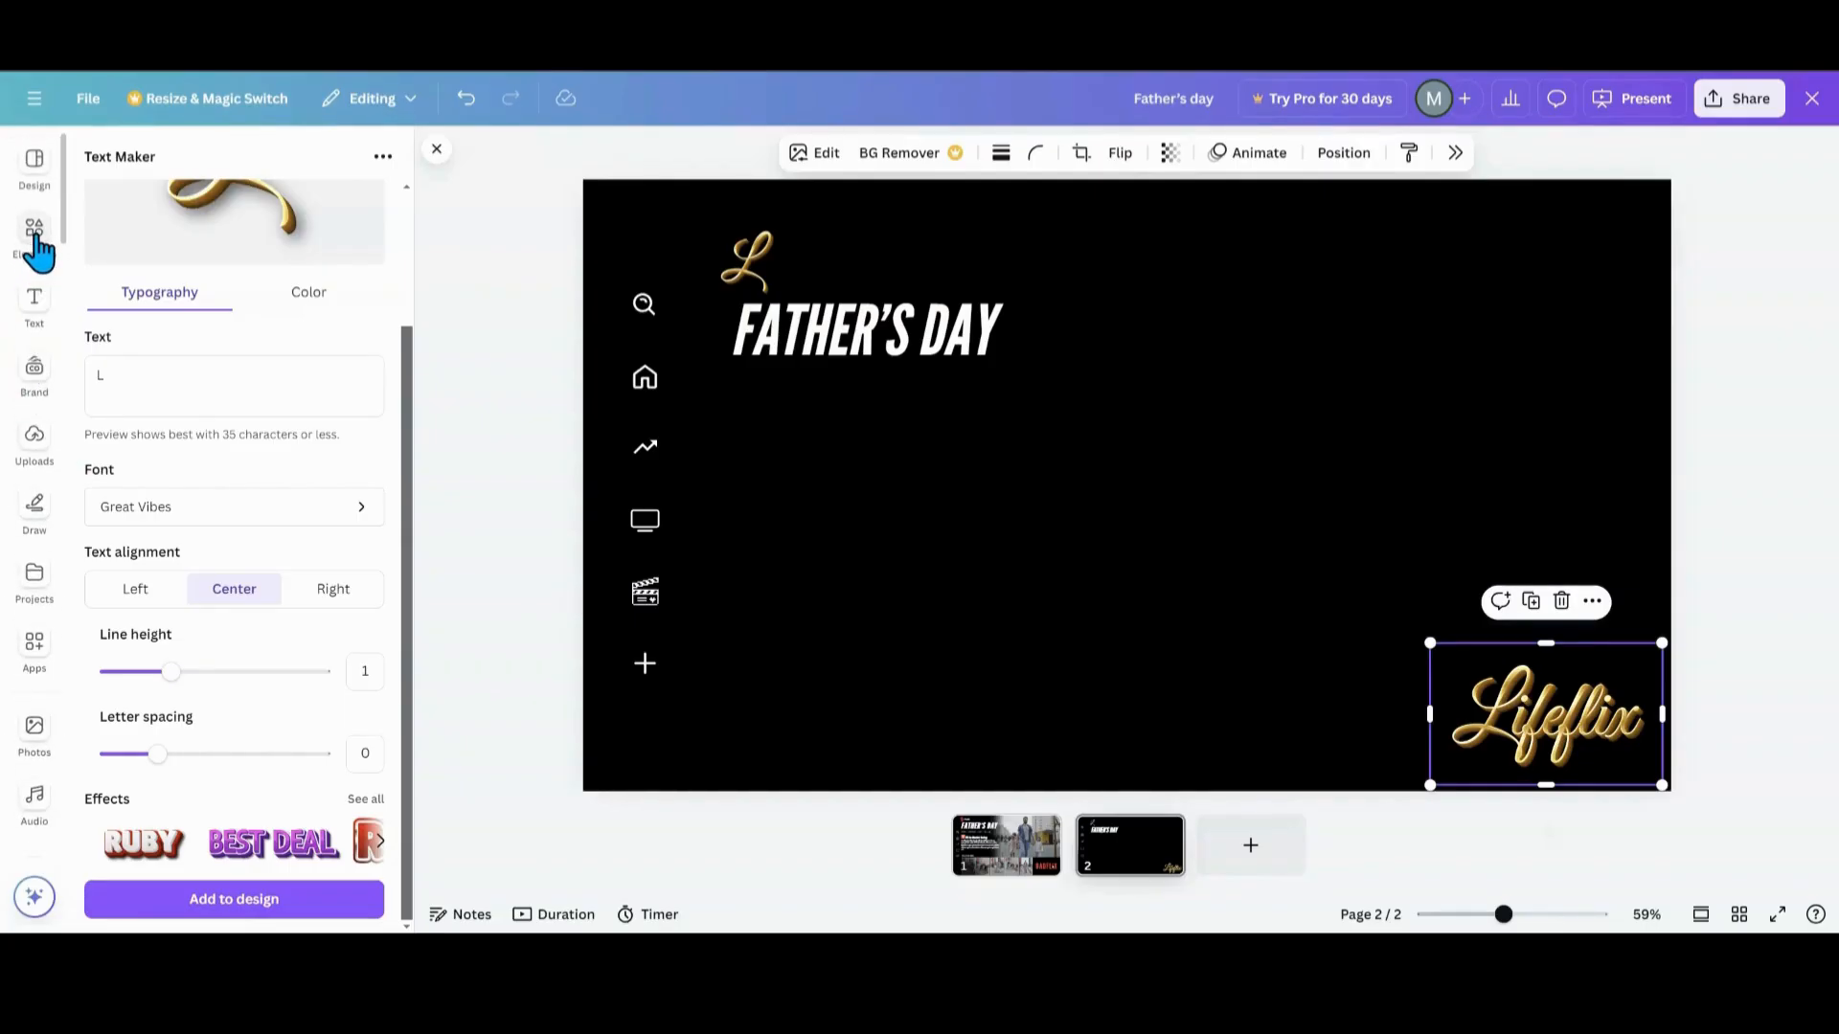
left_click(32, 331)
left_click(185, 456)
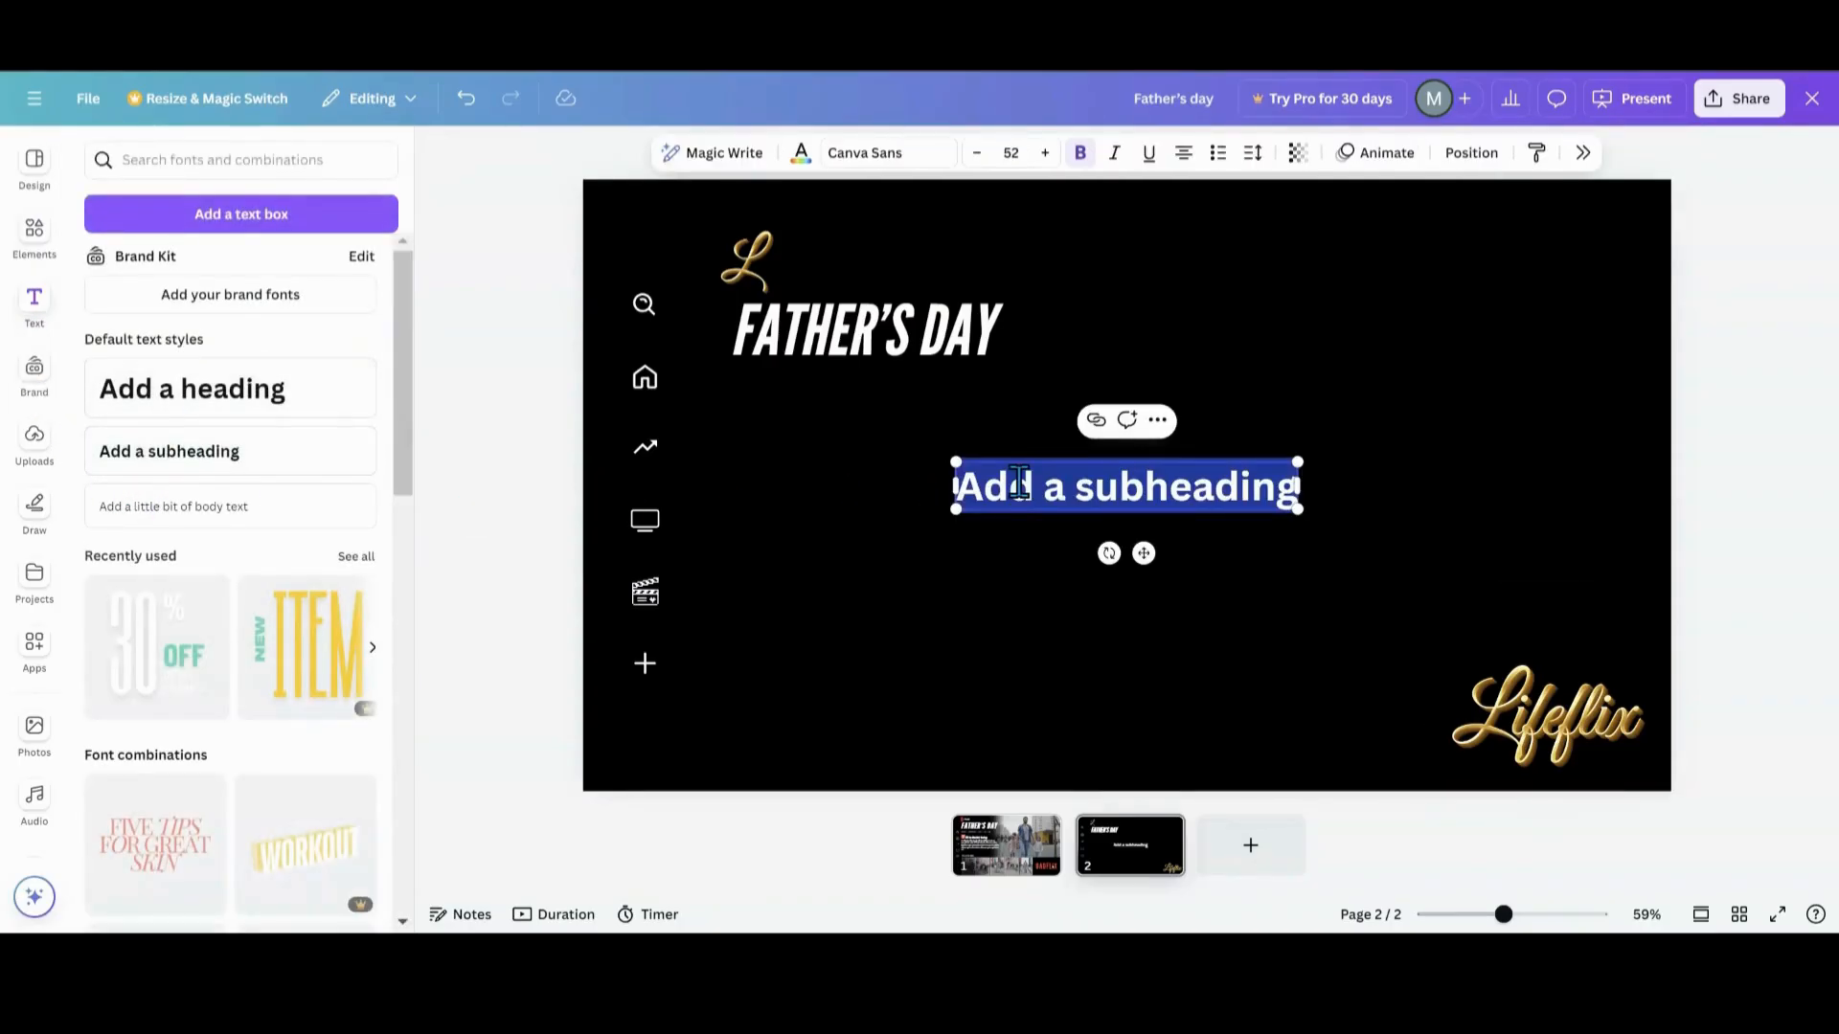
type("FILM")
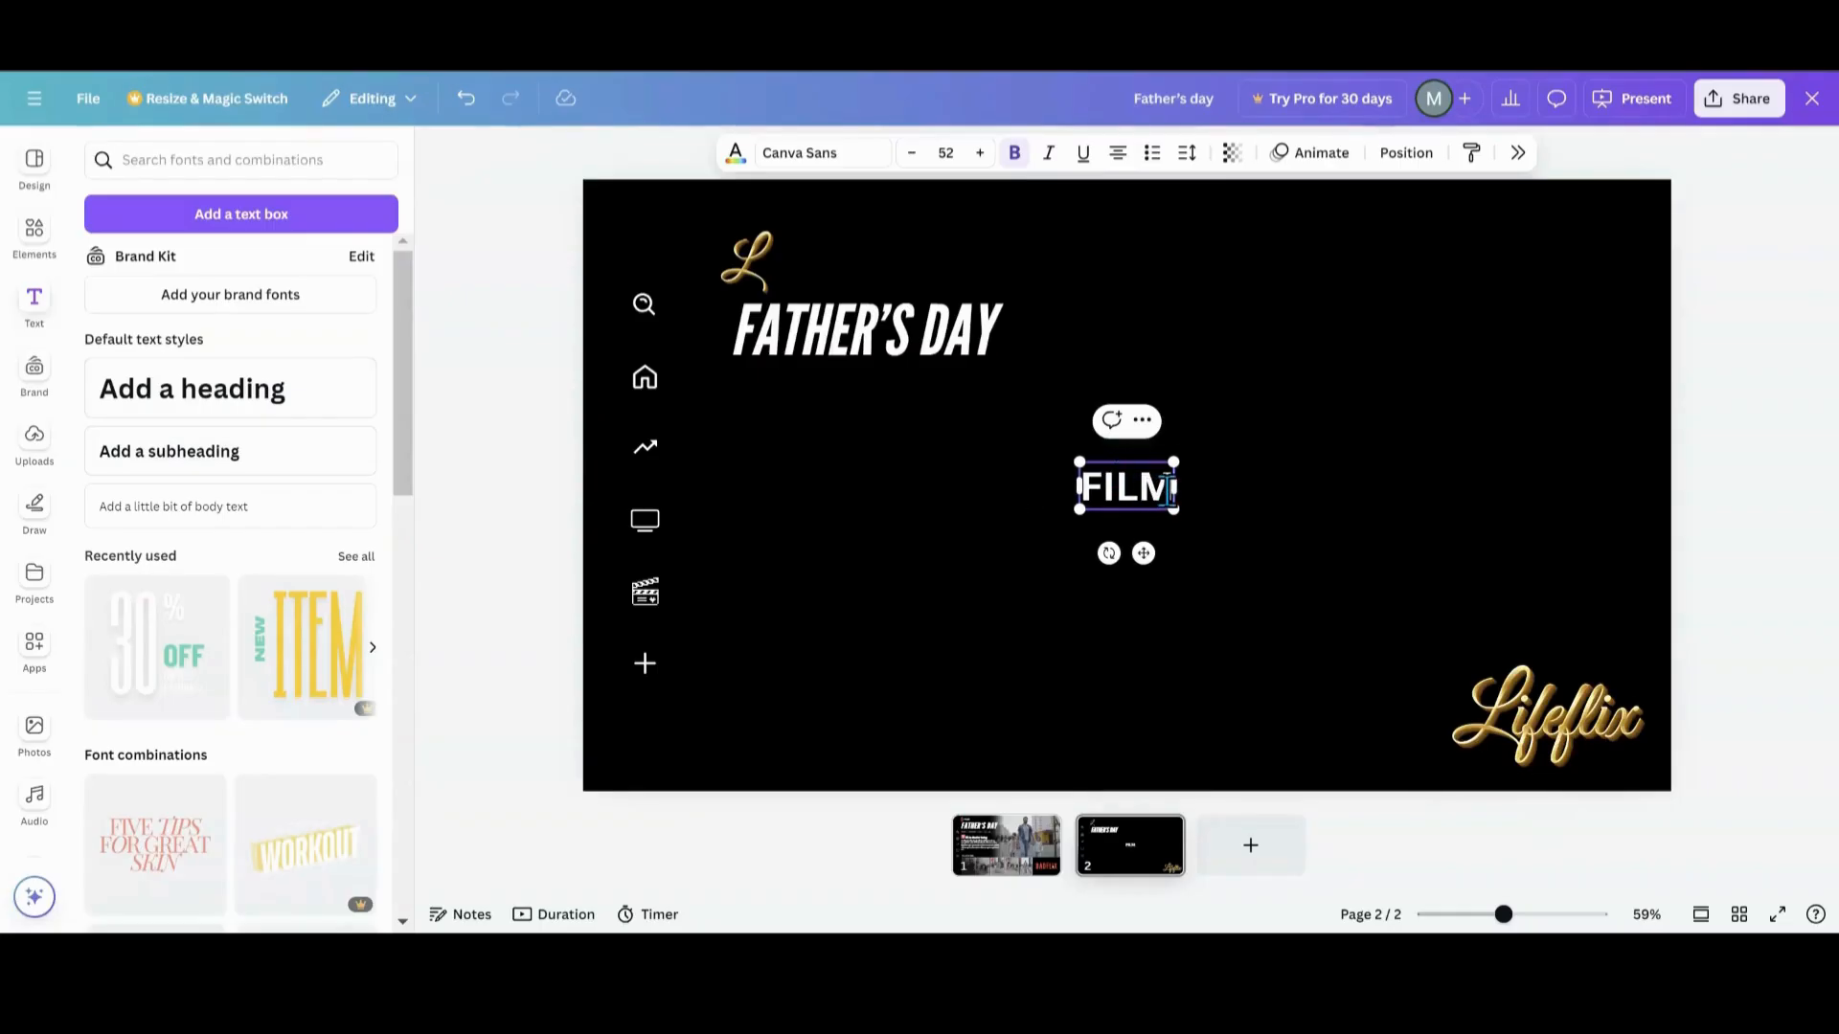
- Change the FILM text's font to Poppins in the Light weight
left_click_drag(1173, 488, 1087, 490)
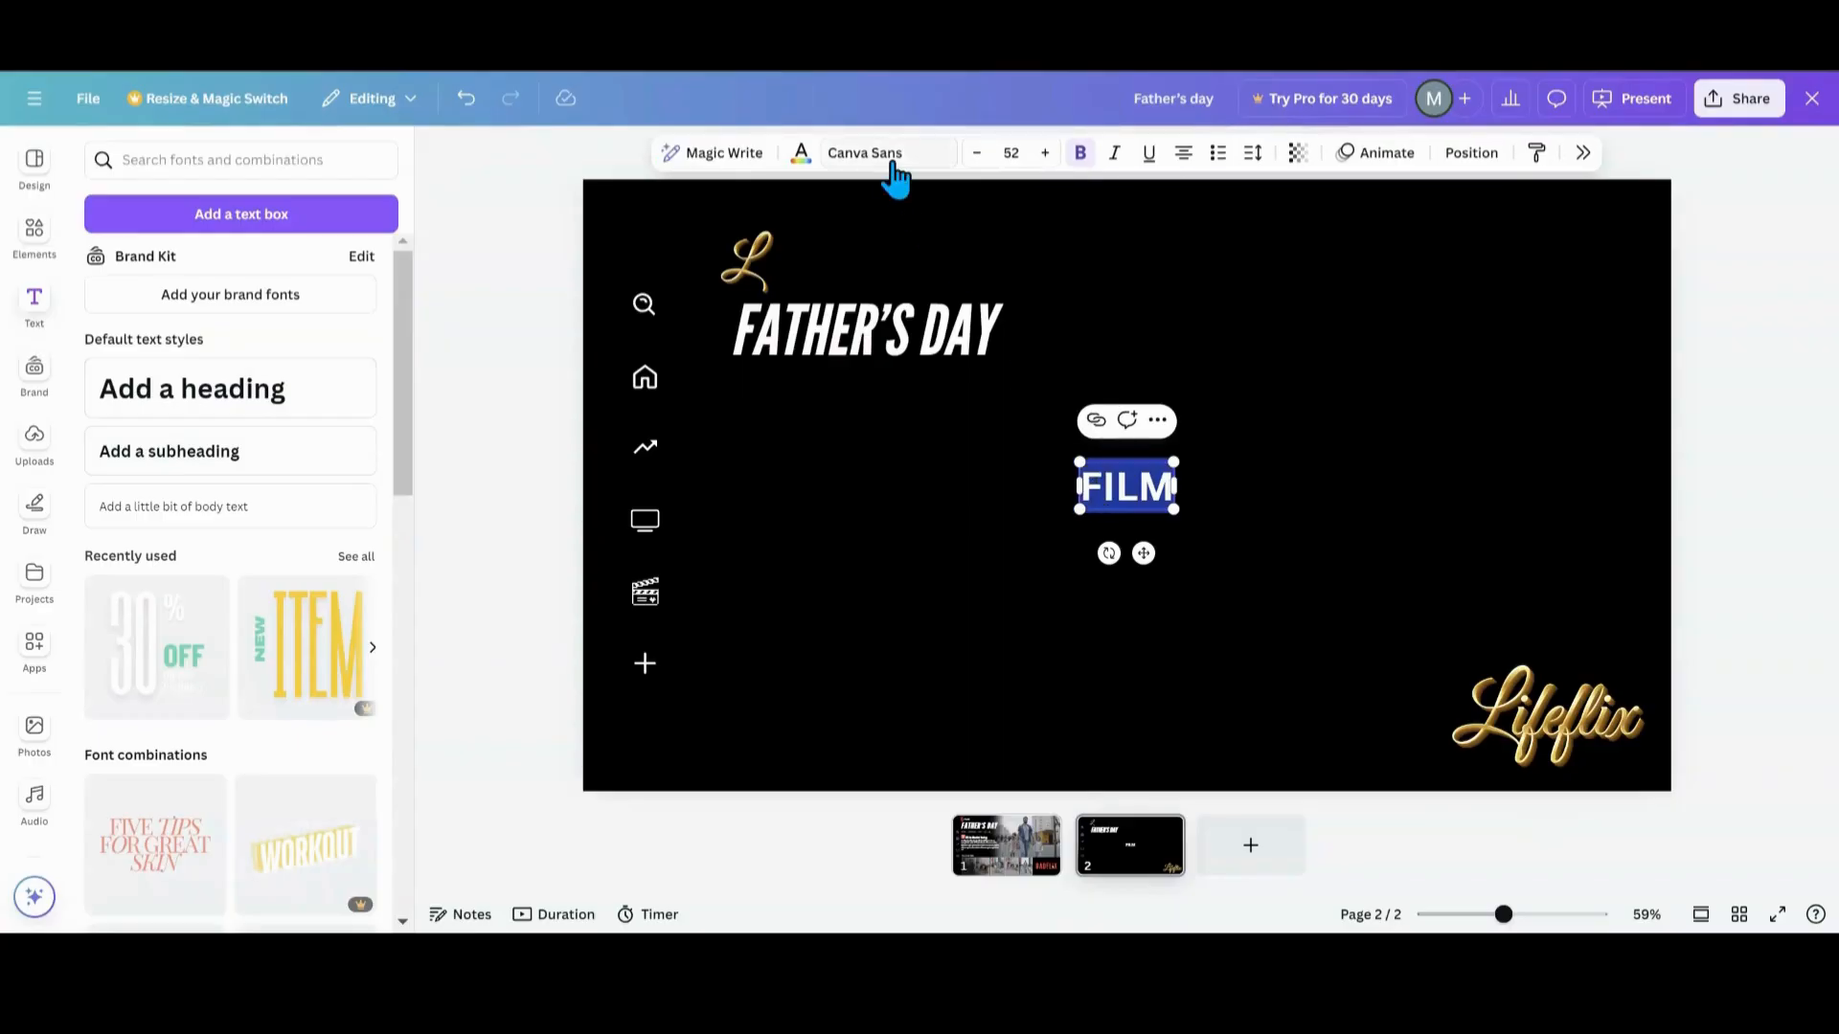
left_click(895, 156)
left_click(855, 292)
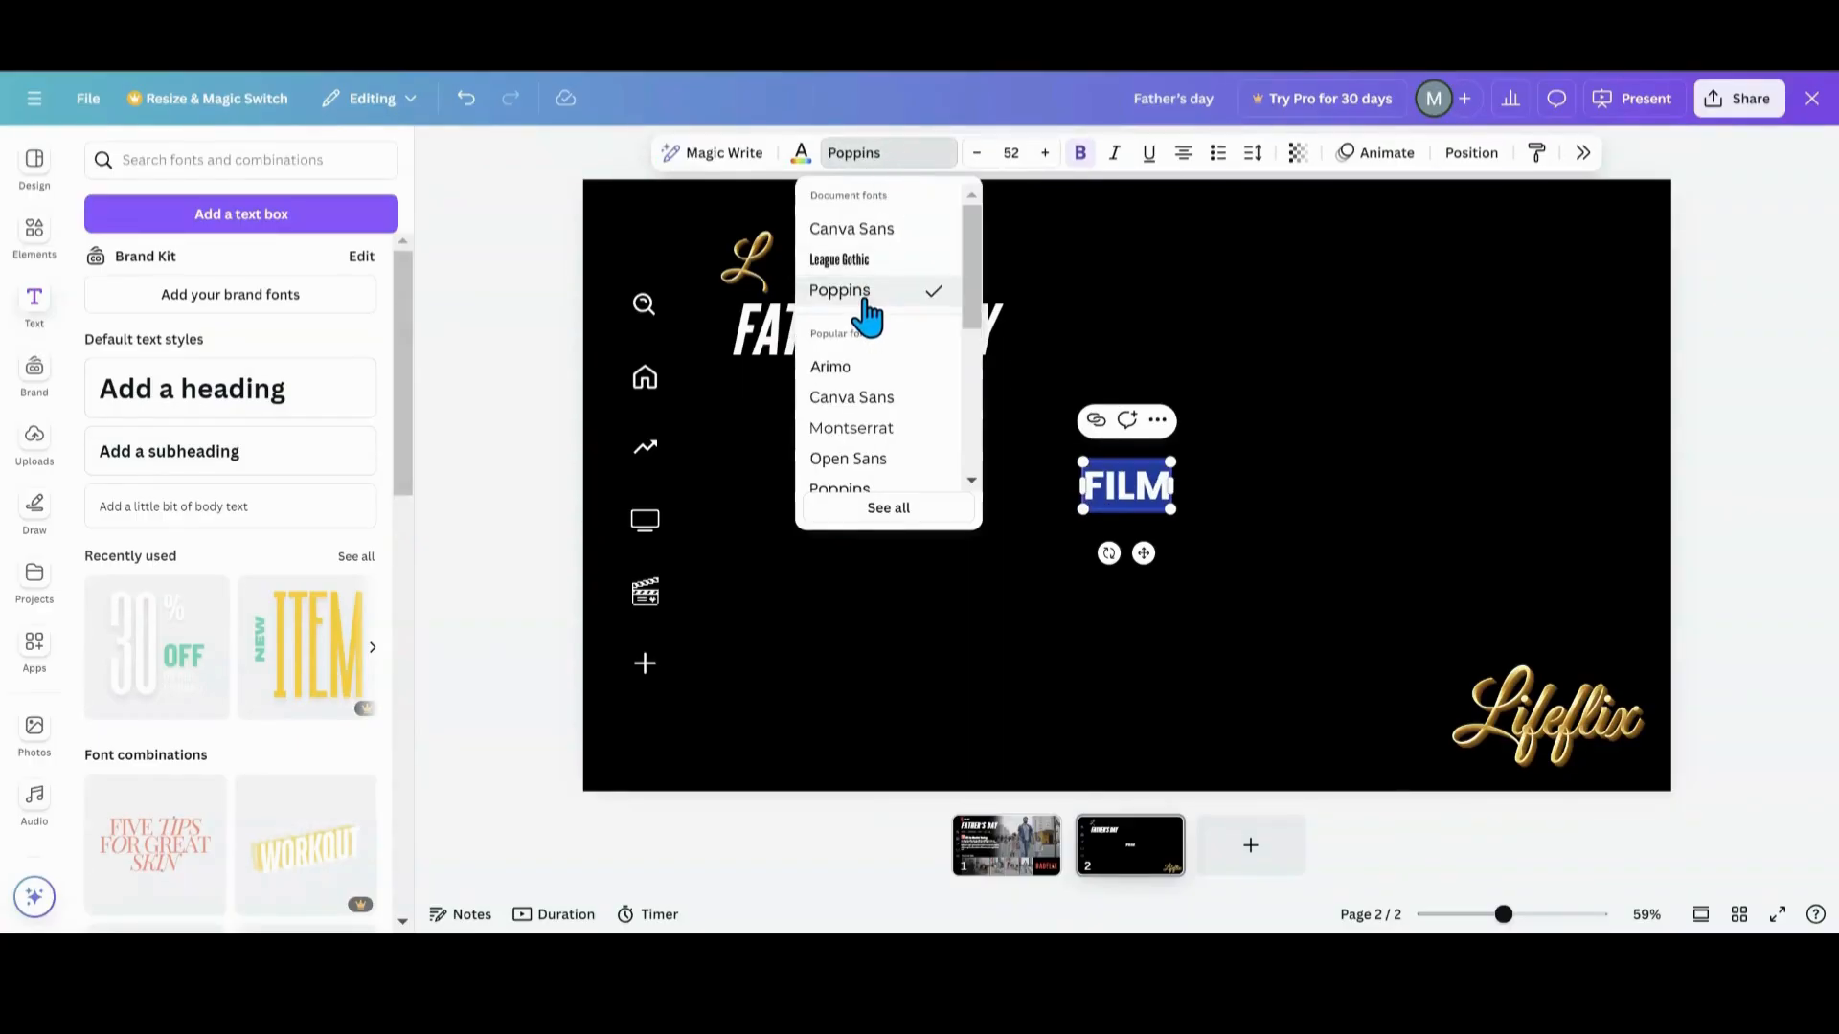
left_click(1582, 154)
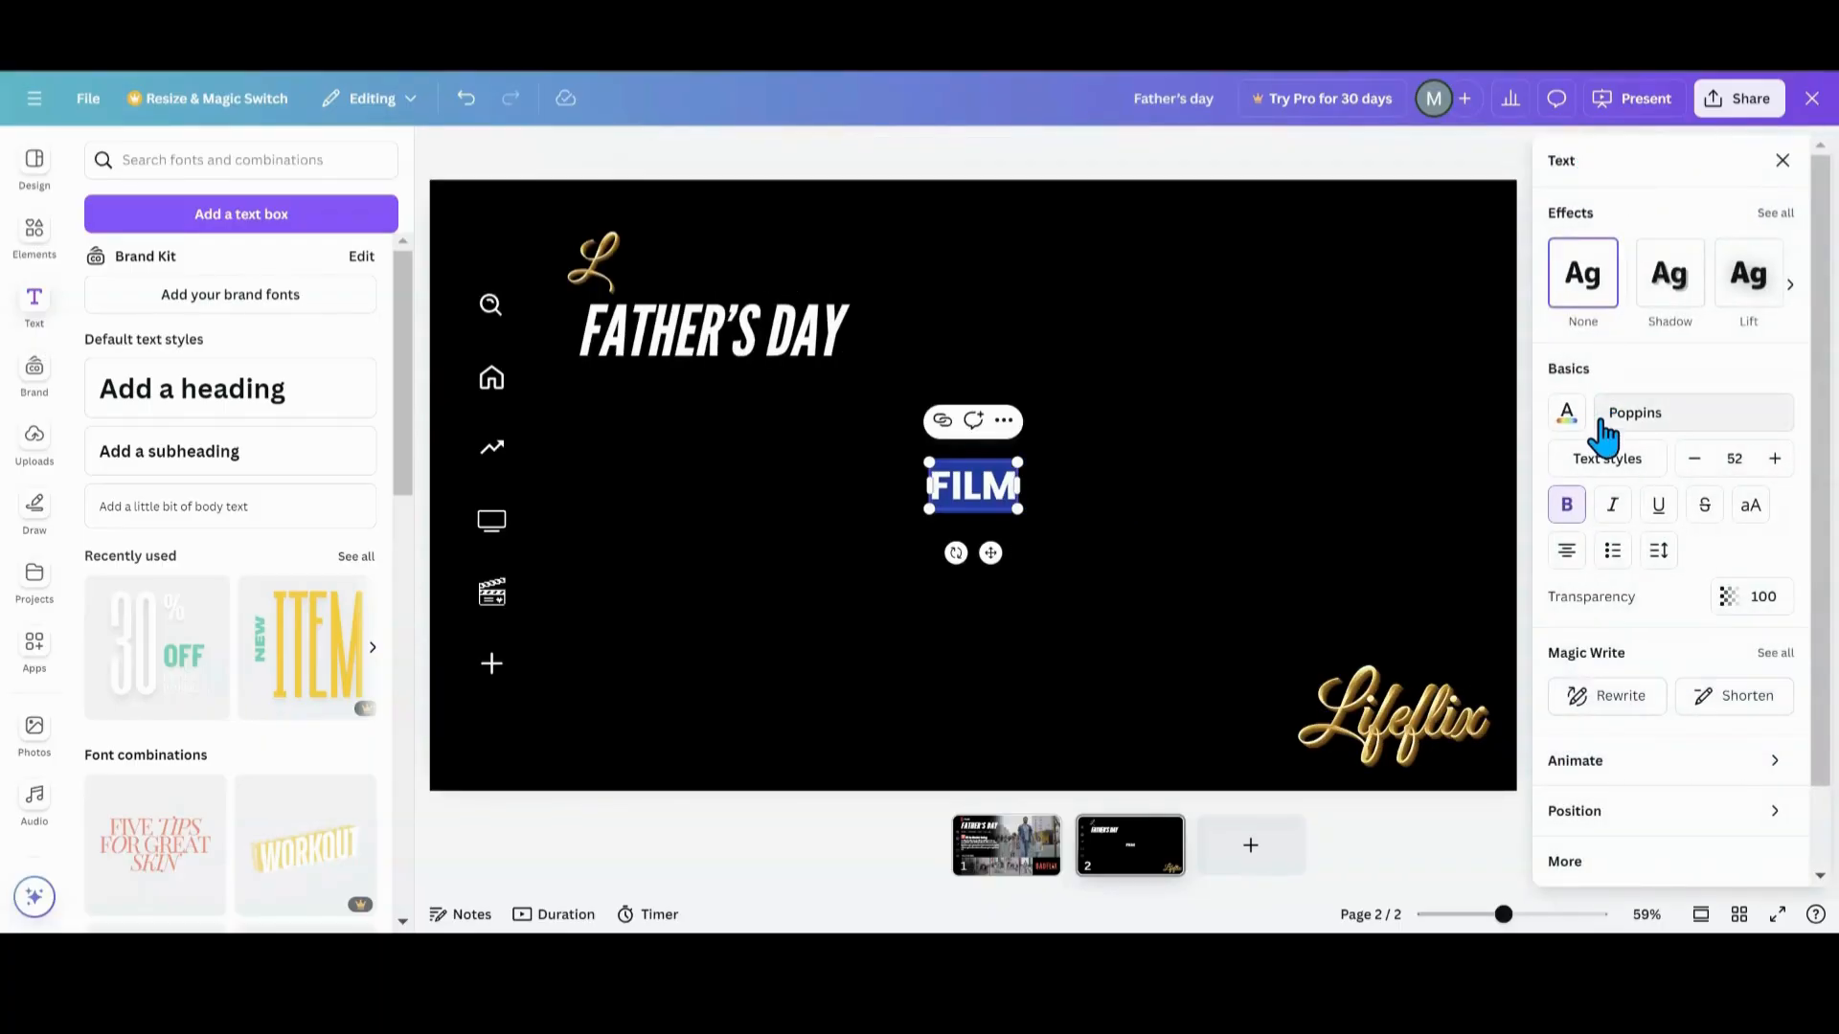
left_click(1628, 421)
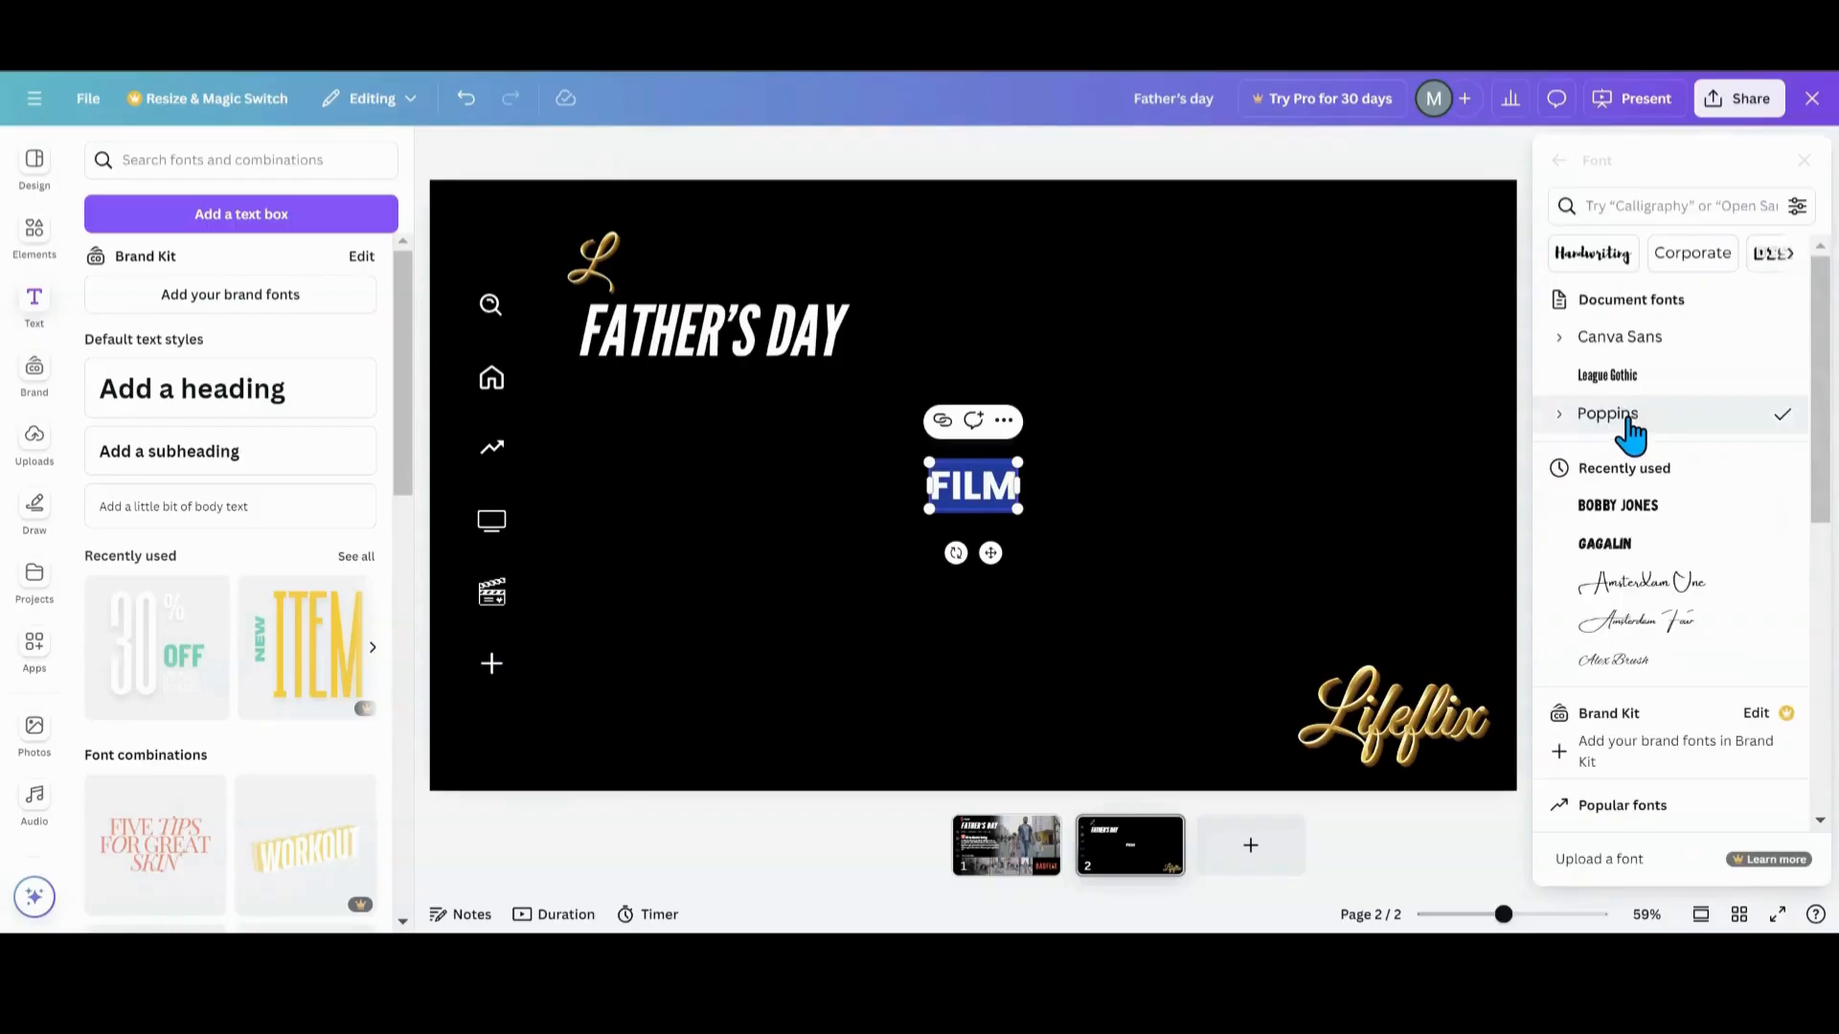
left_click(1560, 422)
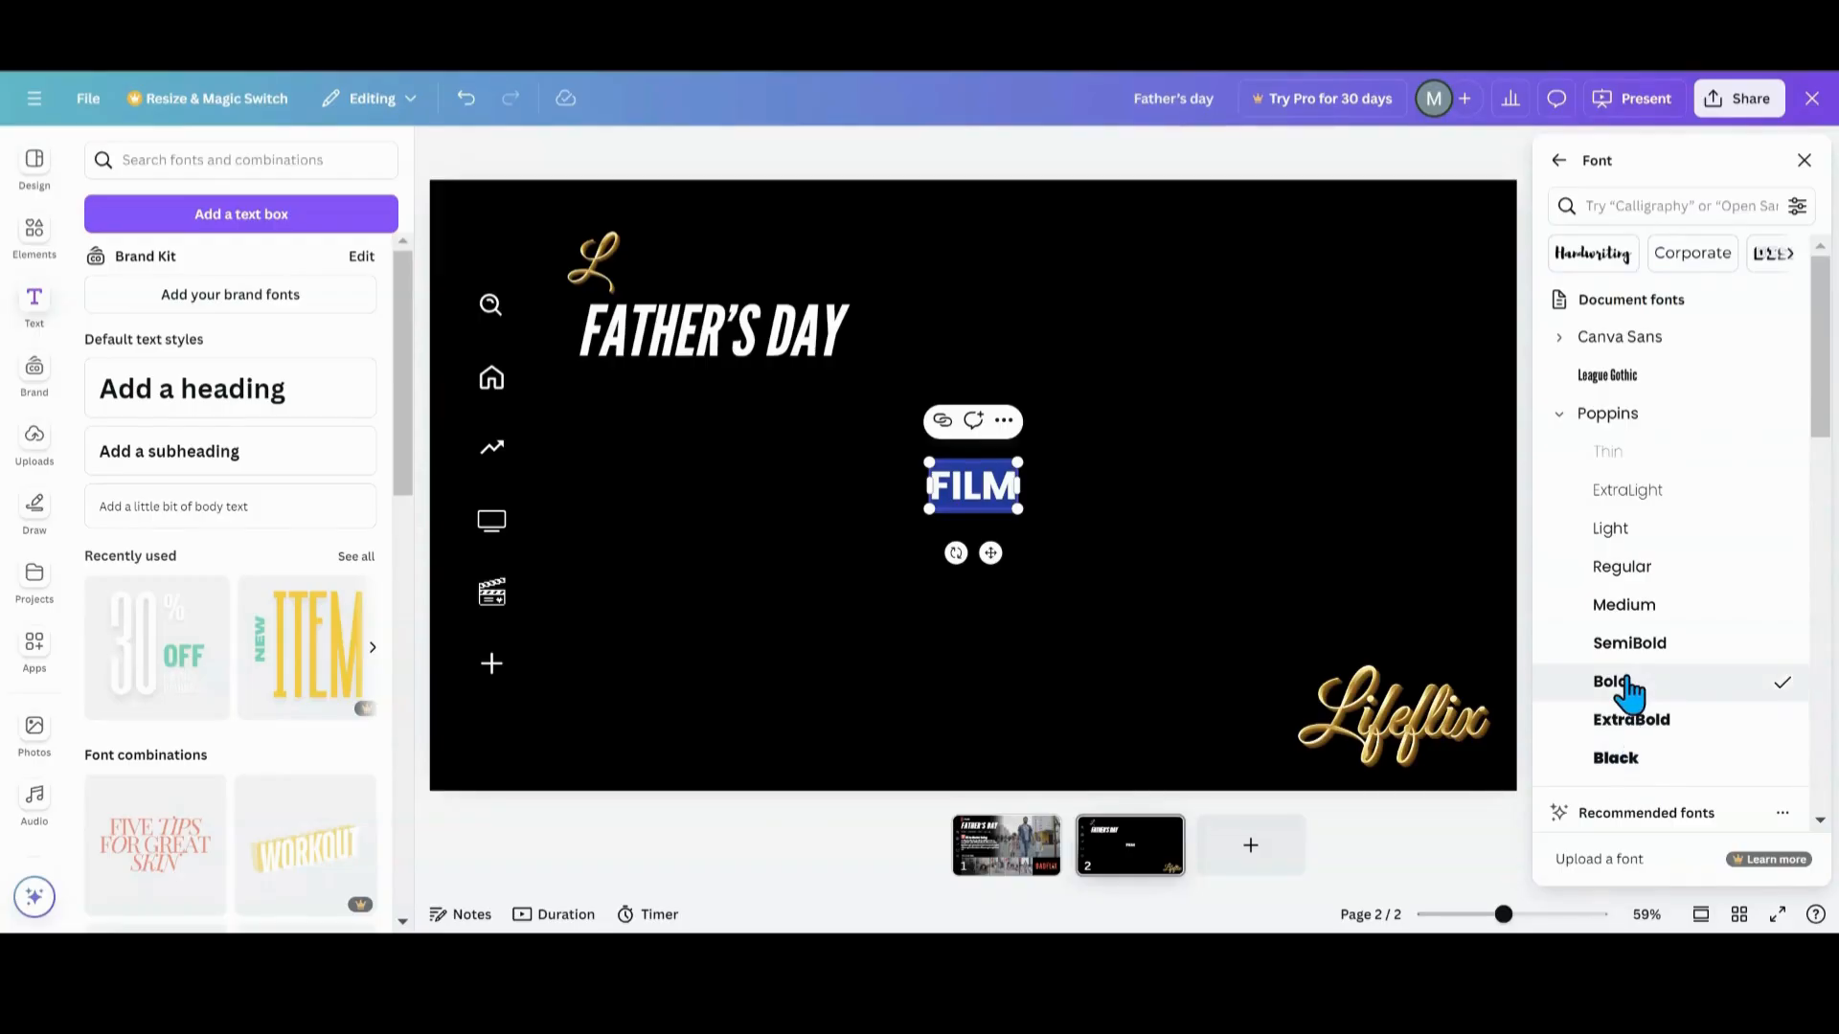
left_click(1621, 544)
left_click(1073, 590)
- Place the FILM text right beside the gold "L" and scale it down to a font size of about 39.3
left_click_drag(1097, 508, 798, 278)
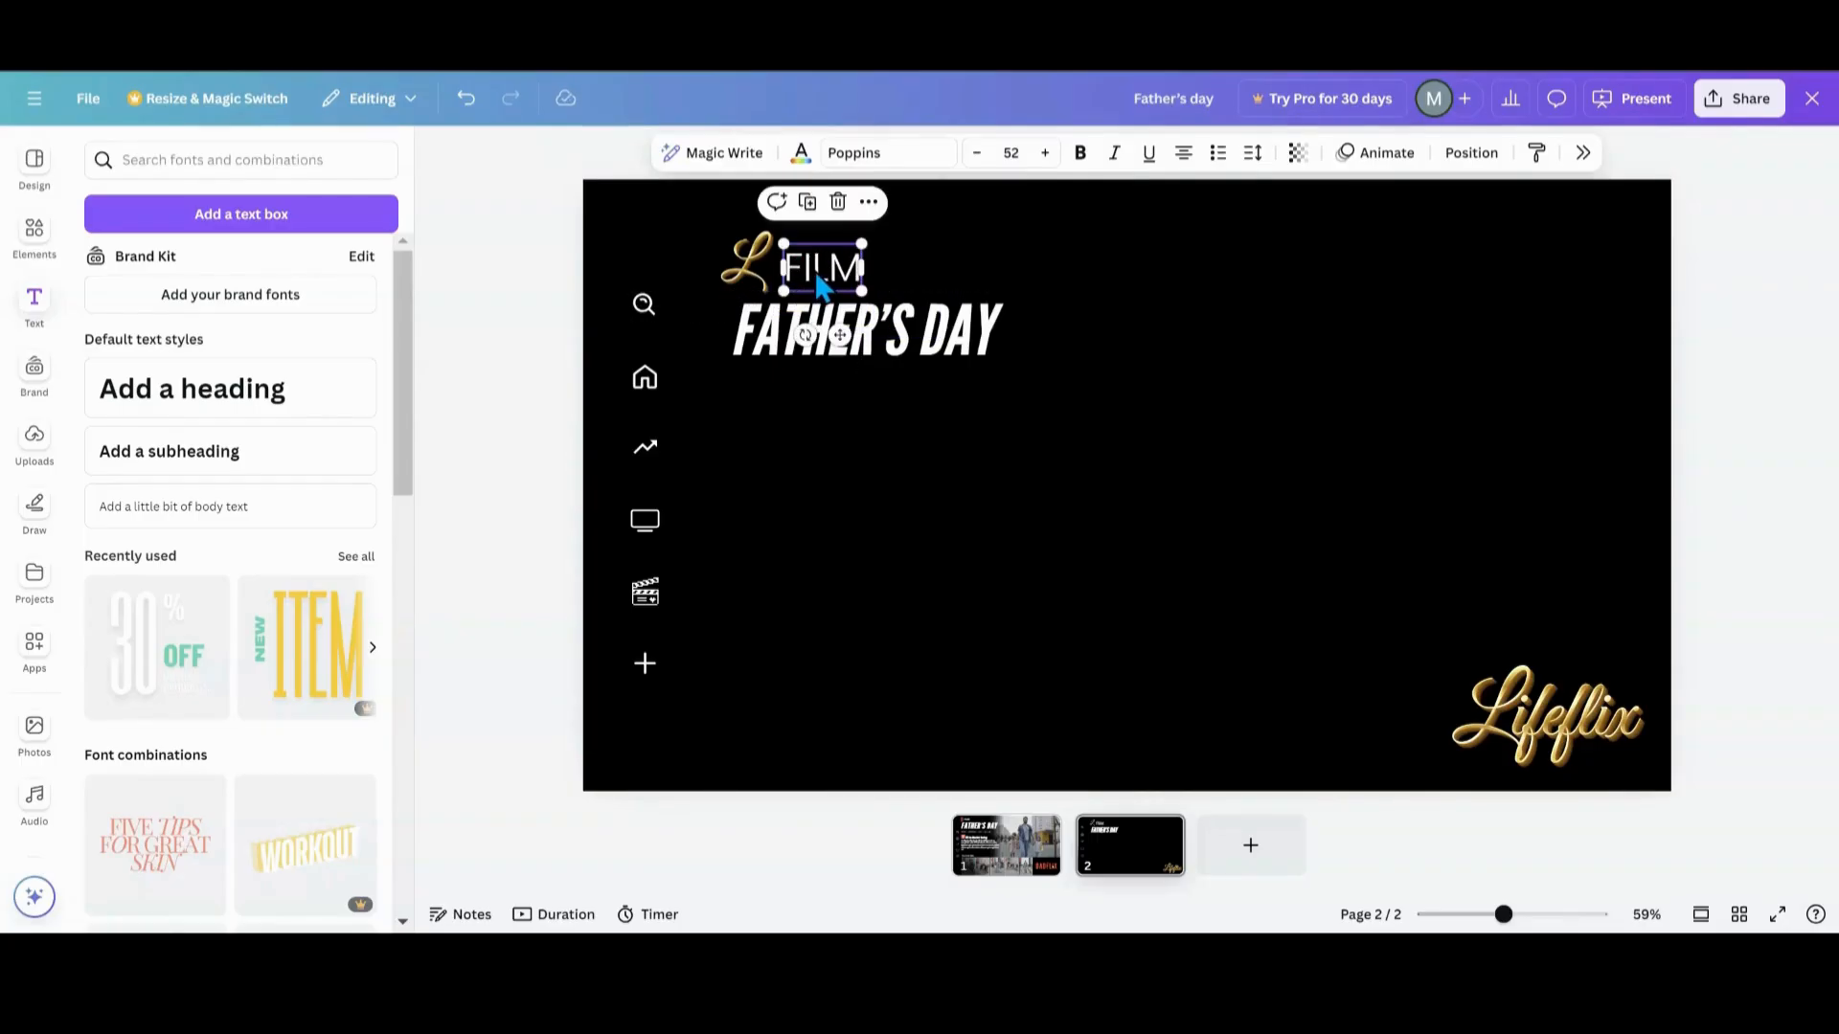
left_click(819, 282)
left_click_drag(860, 287, 812, 260)
left_click(894, 269)
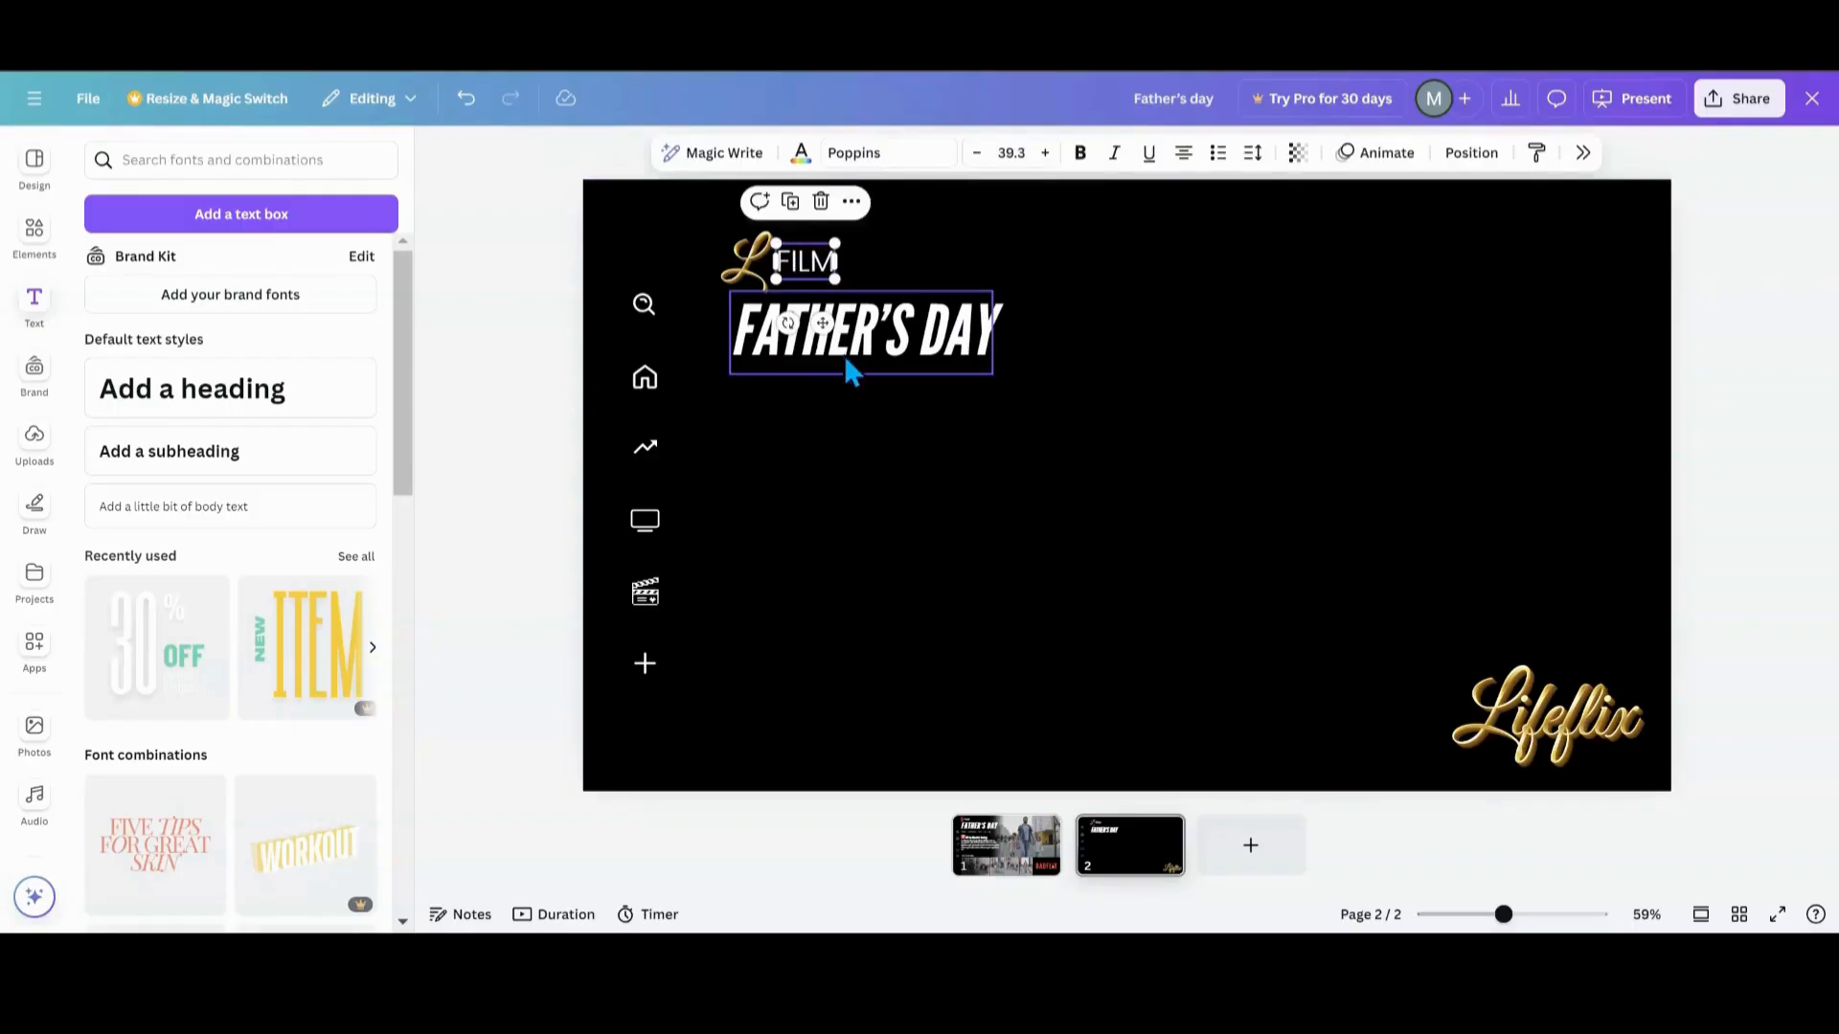
- Shift the FATHER'S DAY heading slightly to the left to line it up under the gold "L"
left_click(833, 348)
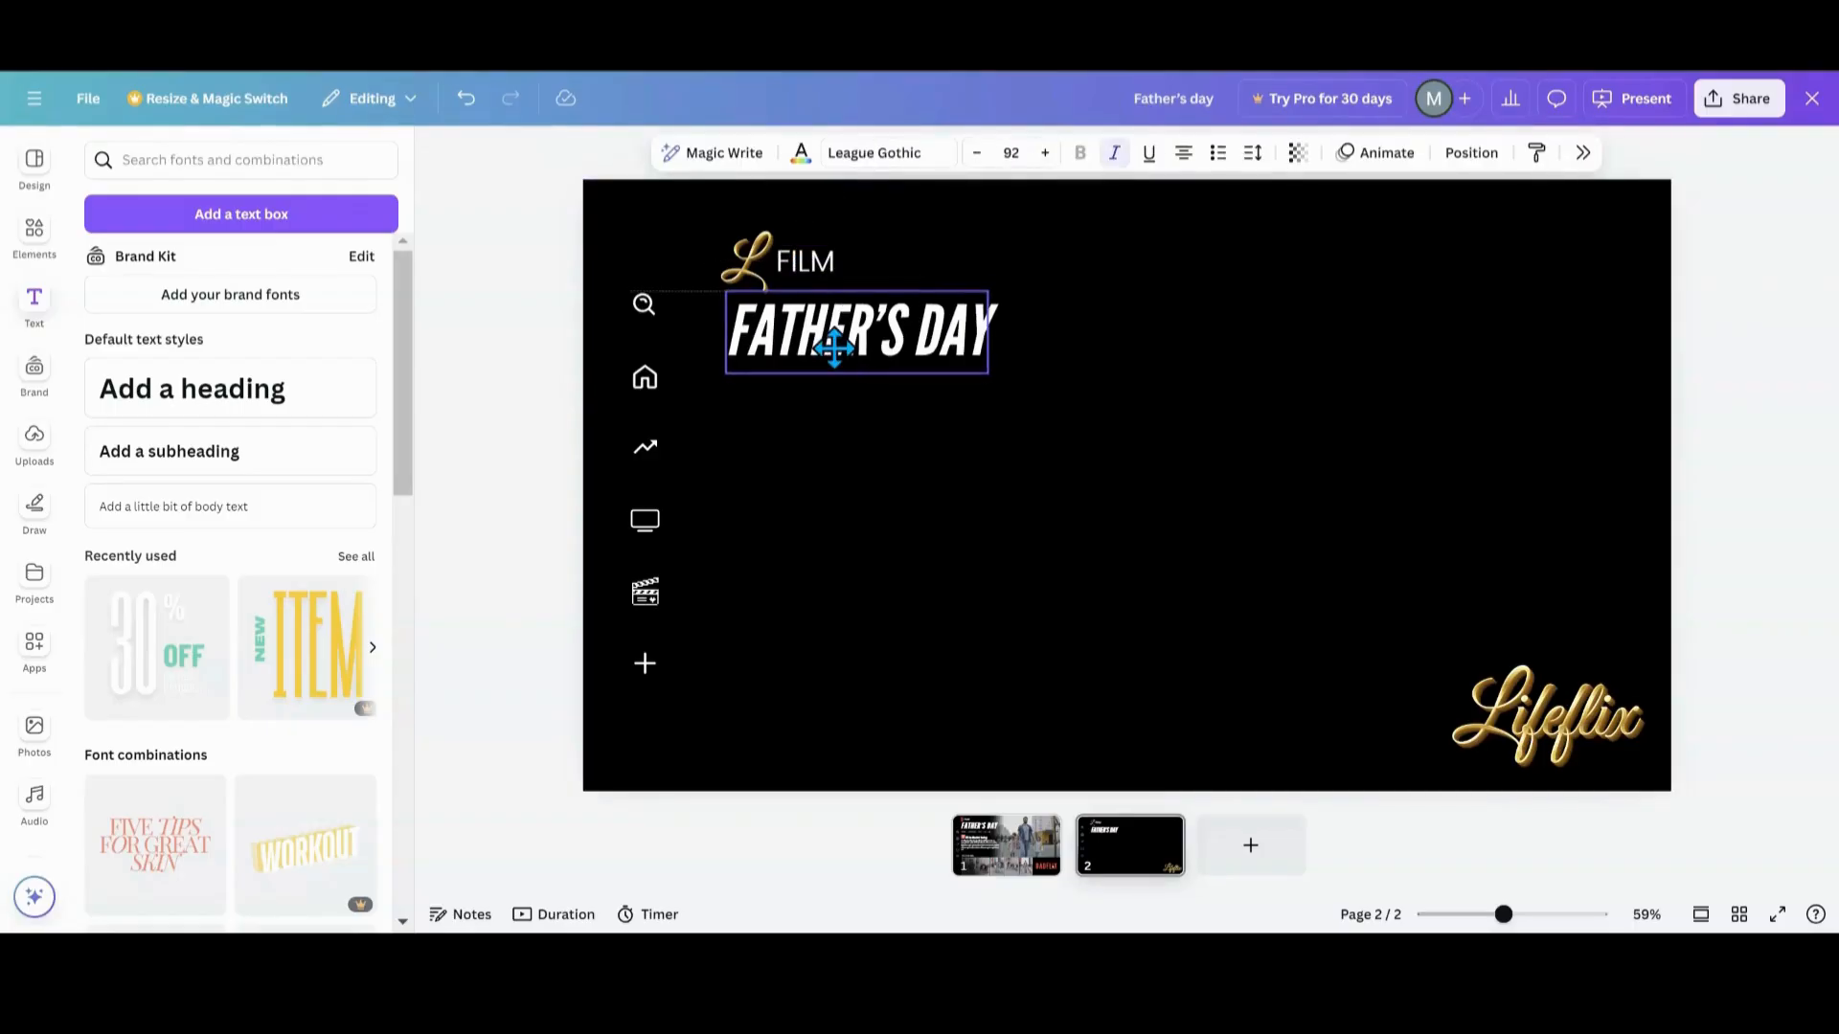
left_click(756, 266)
left_click(793, 420)
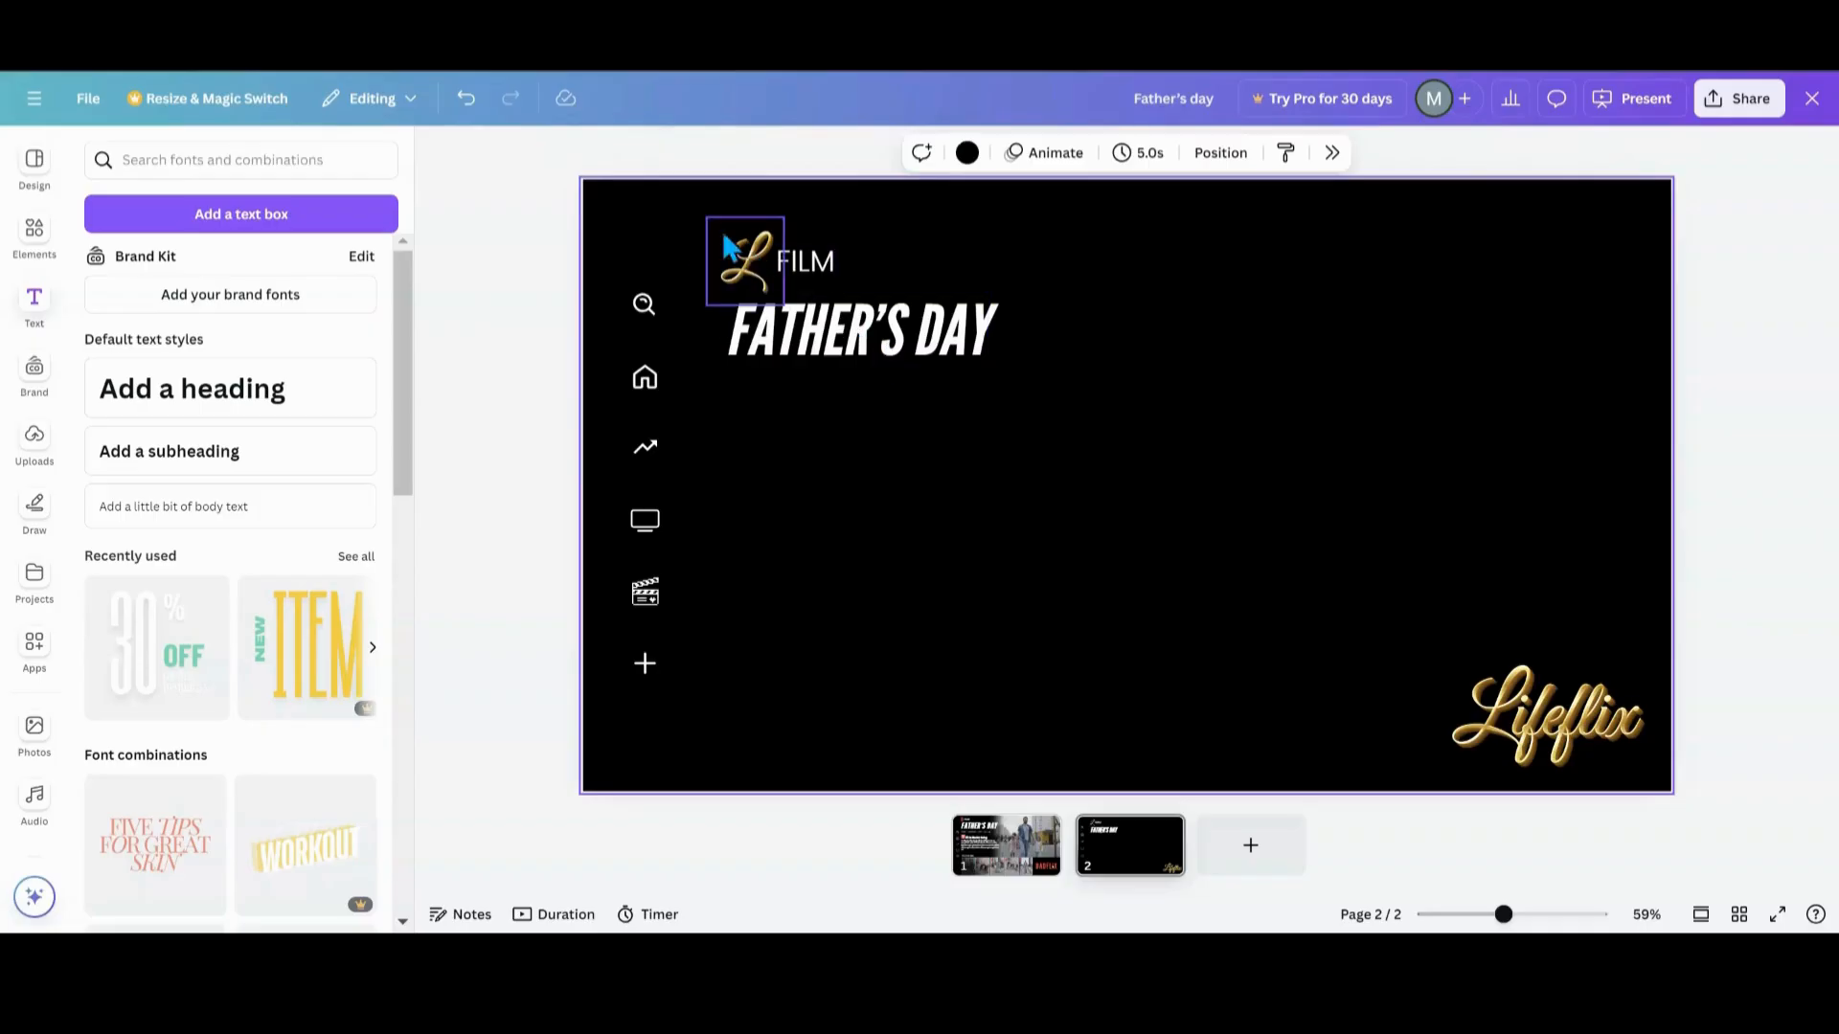
- Add a subheading directly below the FATHER'S DAY heading and widen its text box to hold the text on one line
left_click(872, 362)
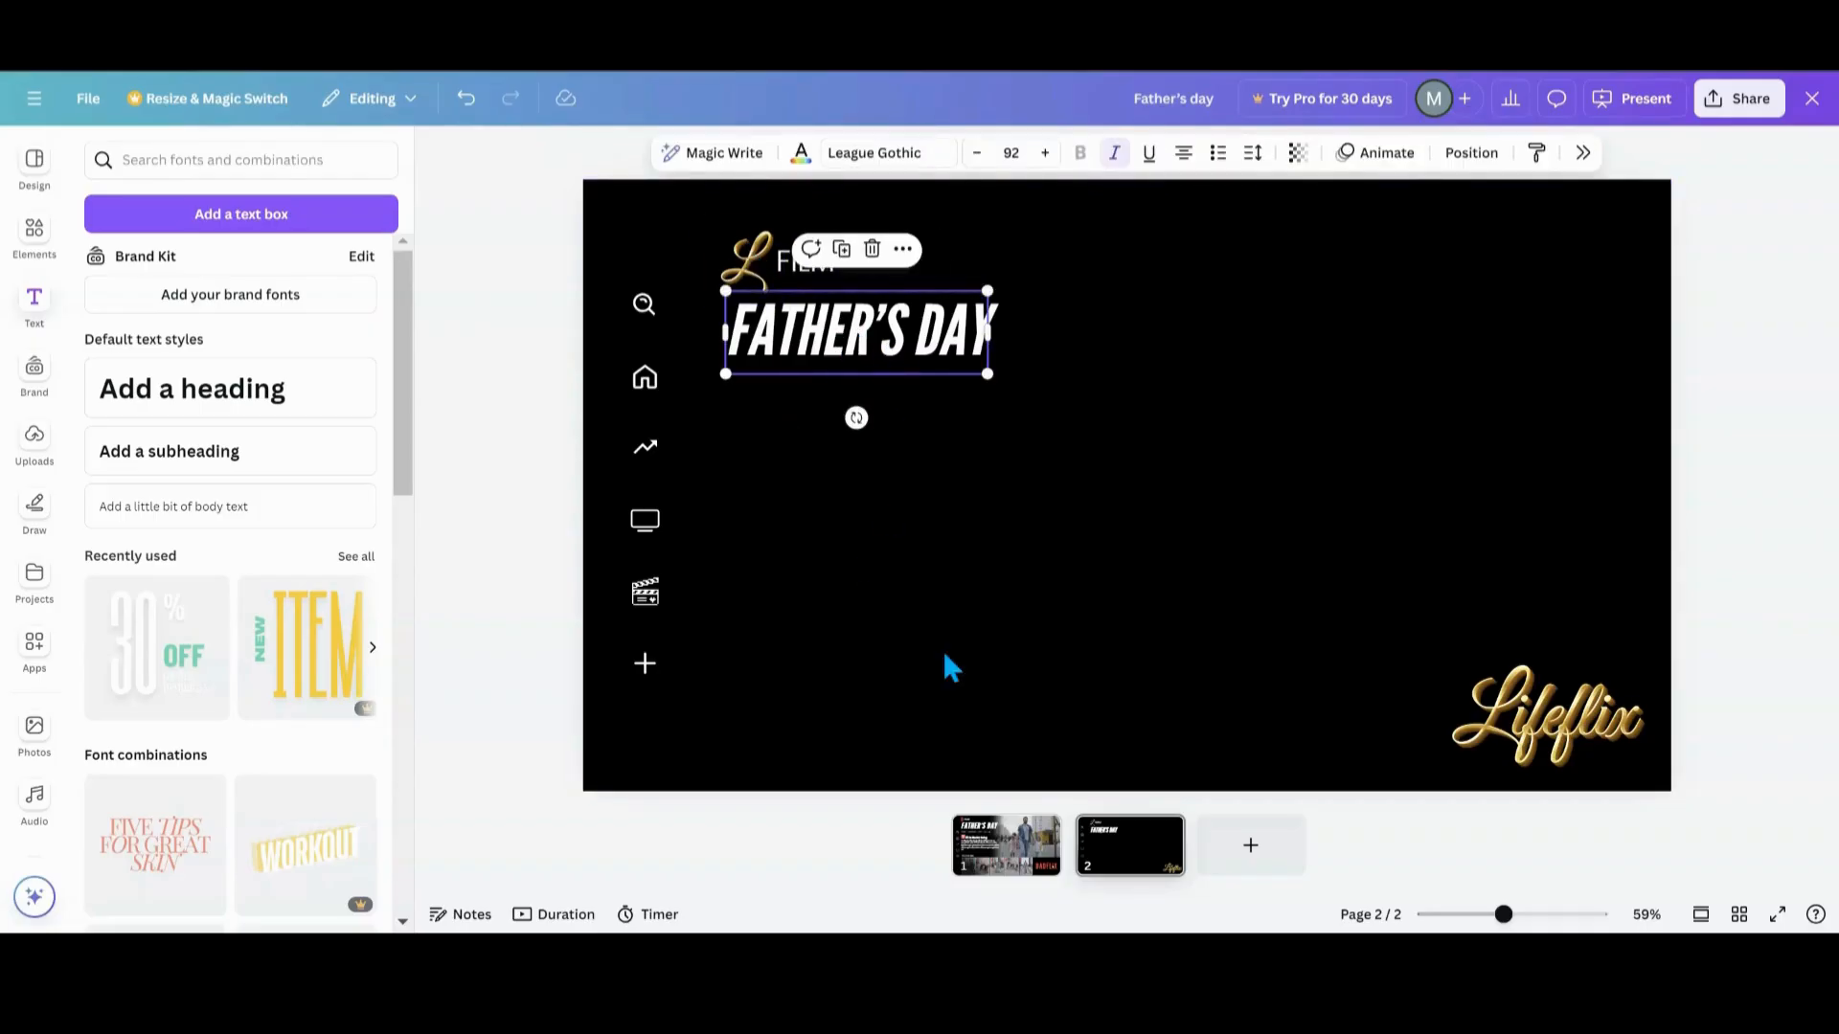
left_click(268, 458)
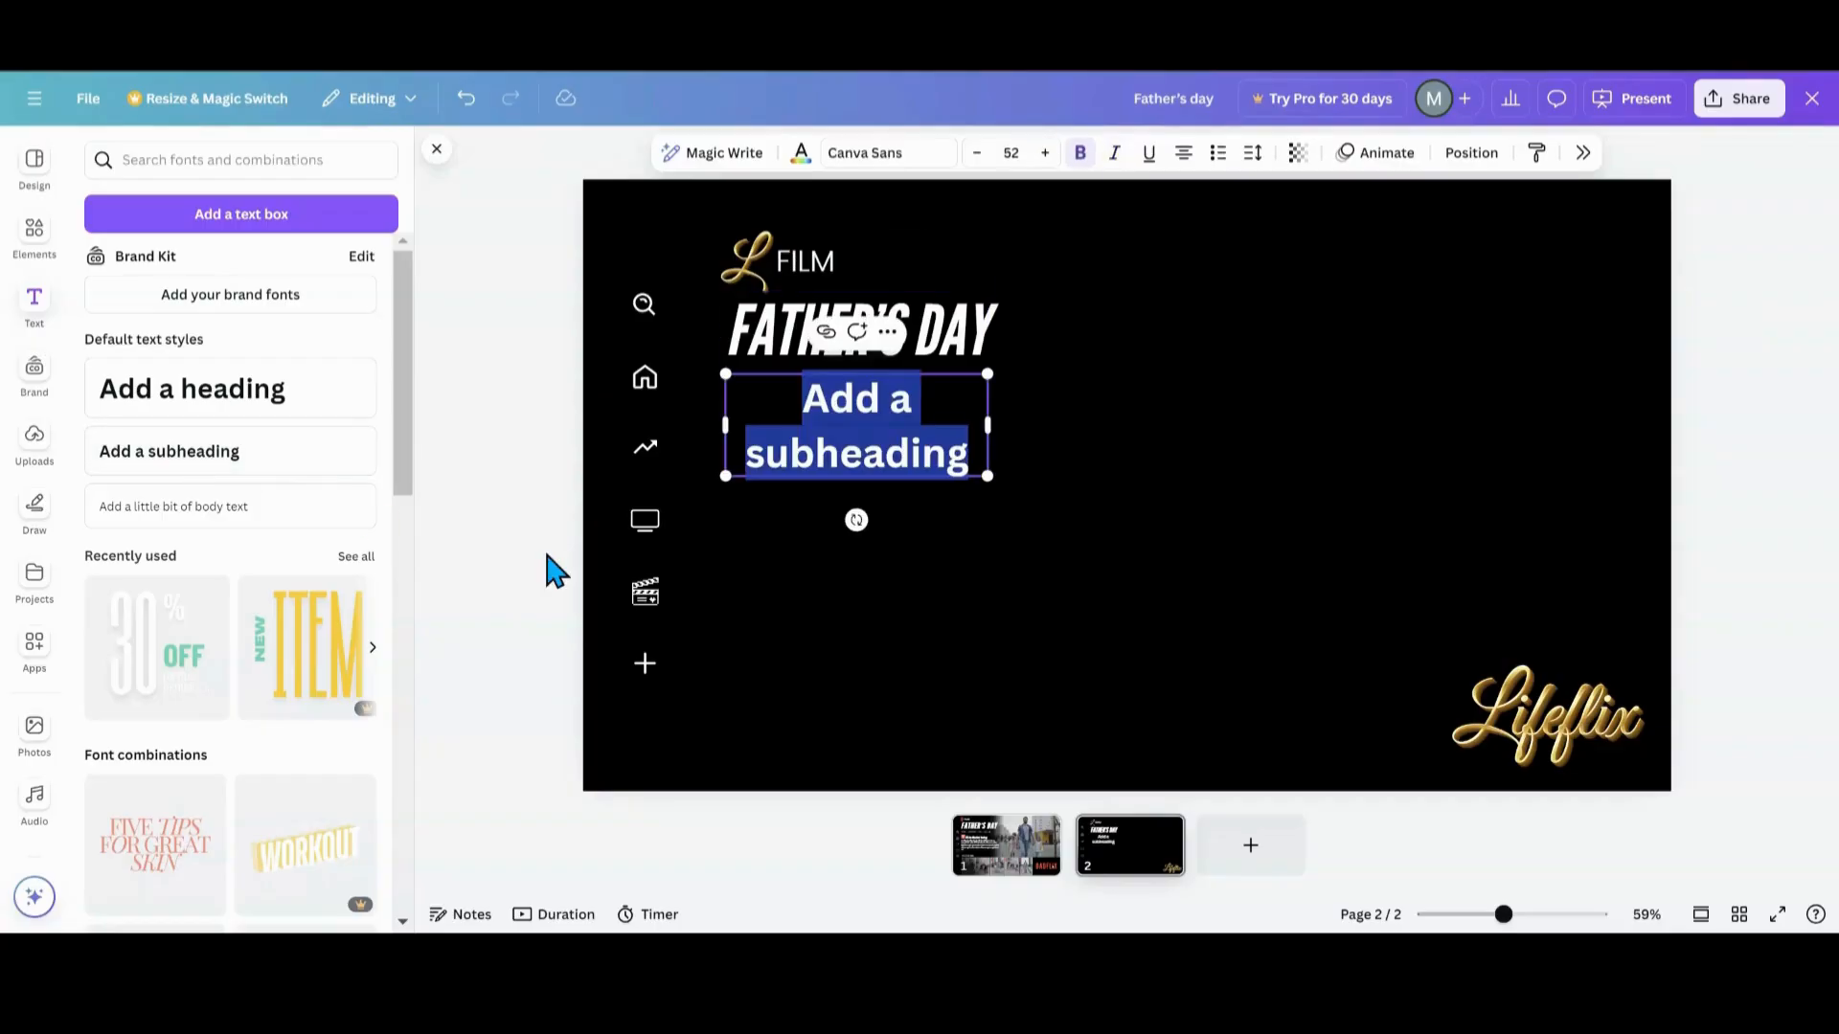
left_click_drag(994, 426, 1234, 433)
- Change the font of the subheading below FATHER'S DAY to Poppins, matching the detail line on page 1
left_click(992, 848)
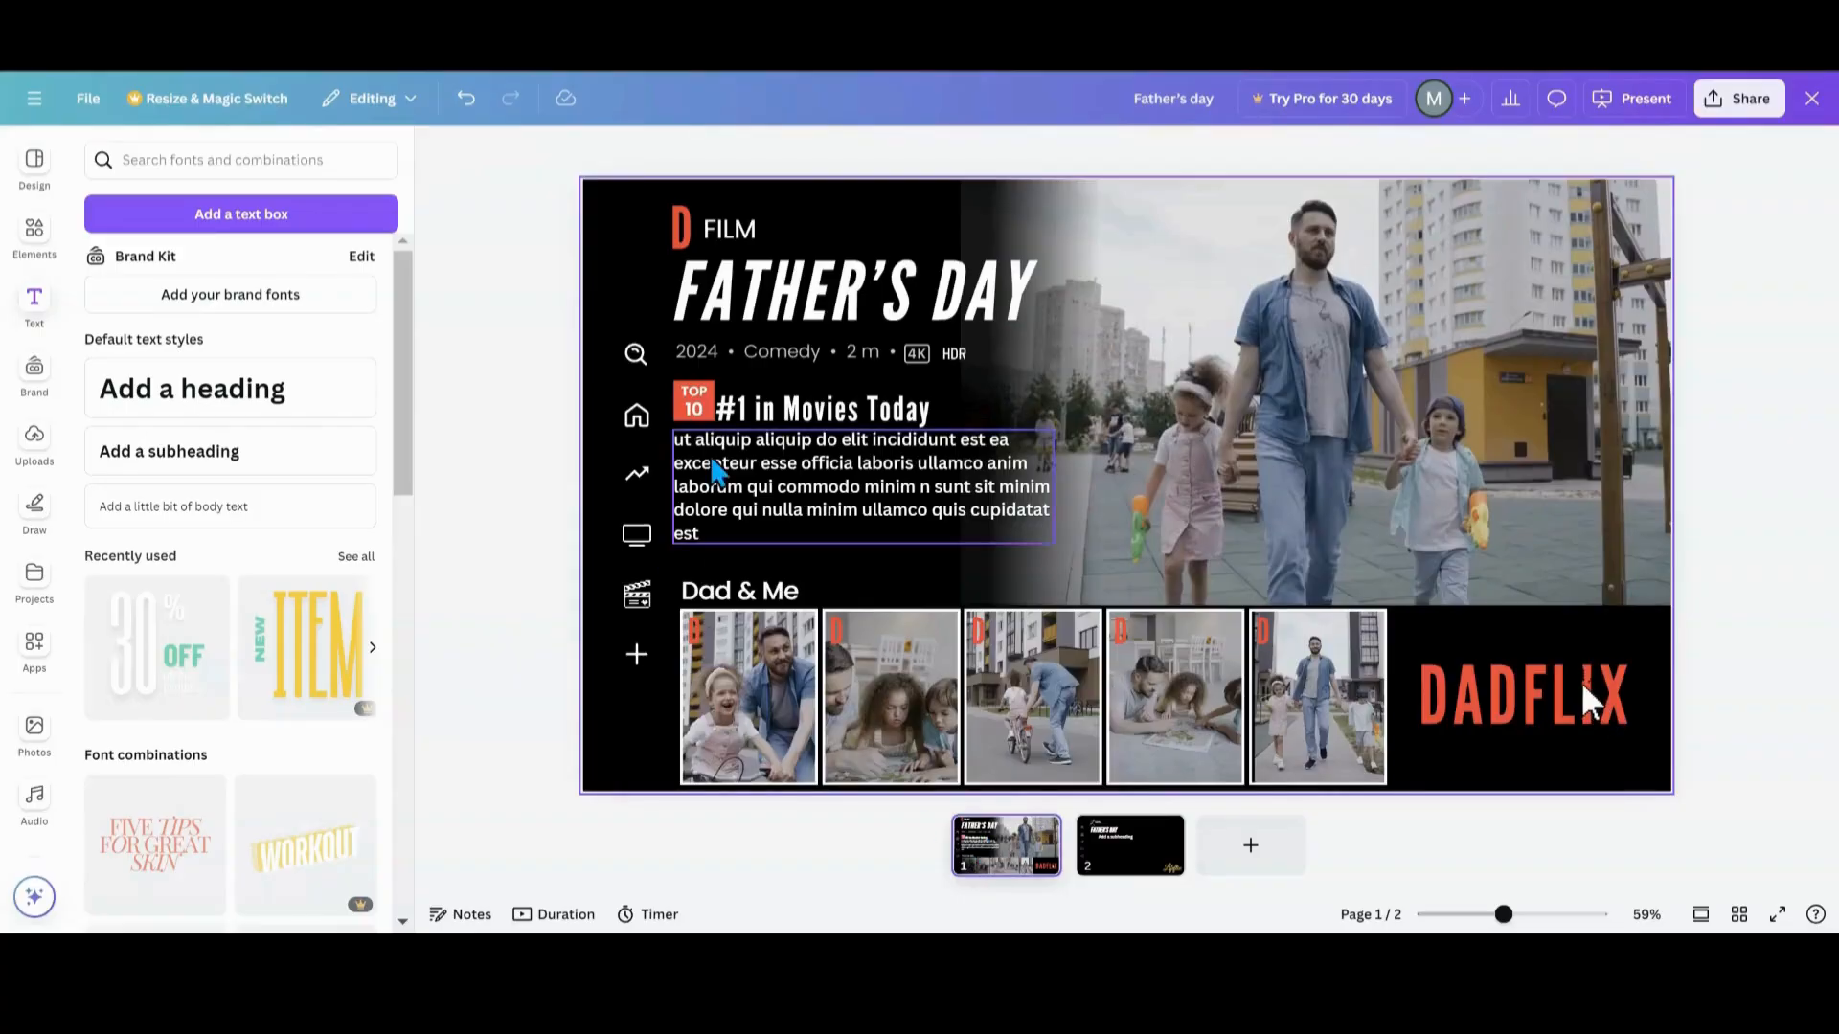
left_click(773, 360)
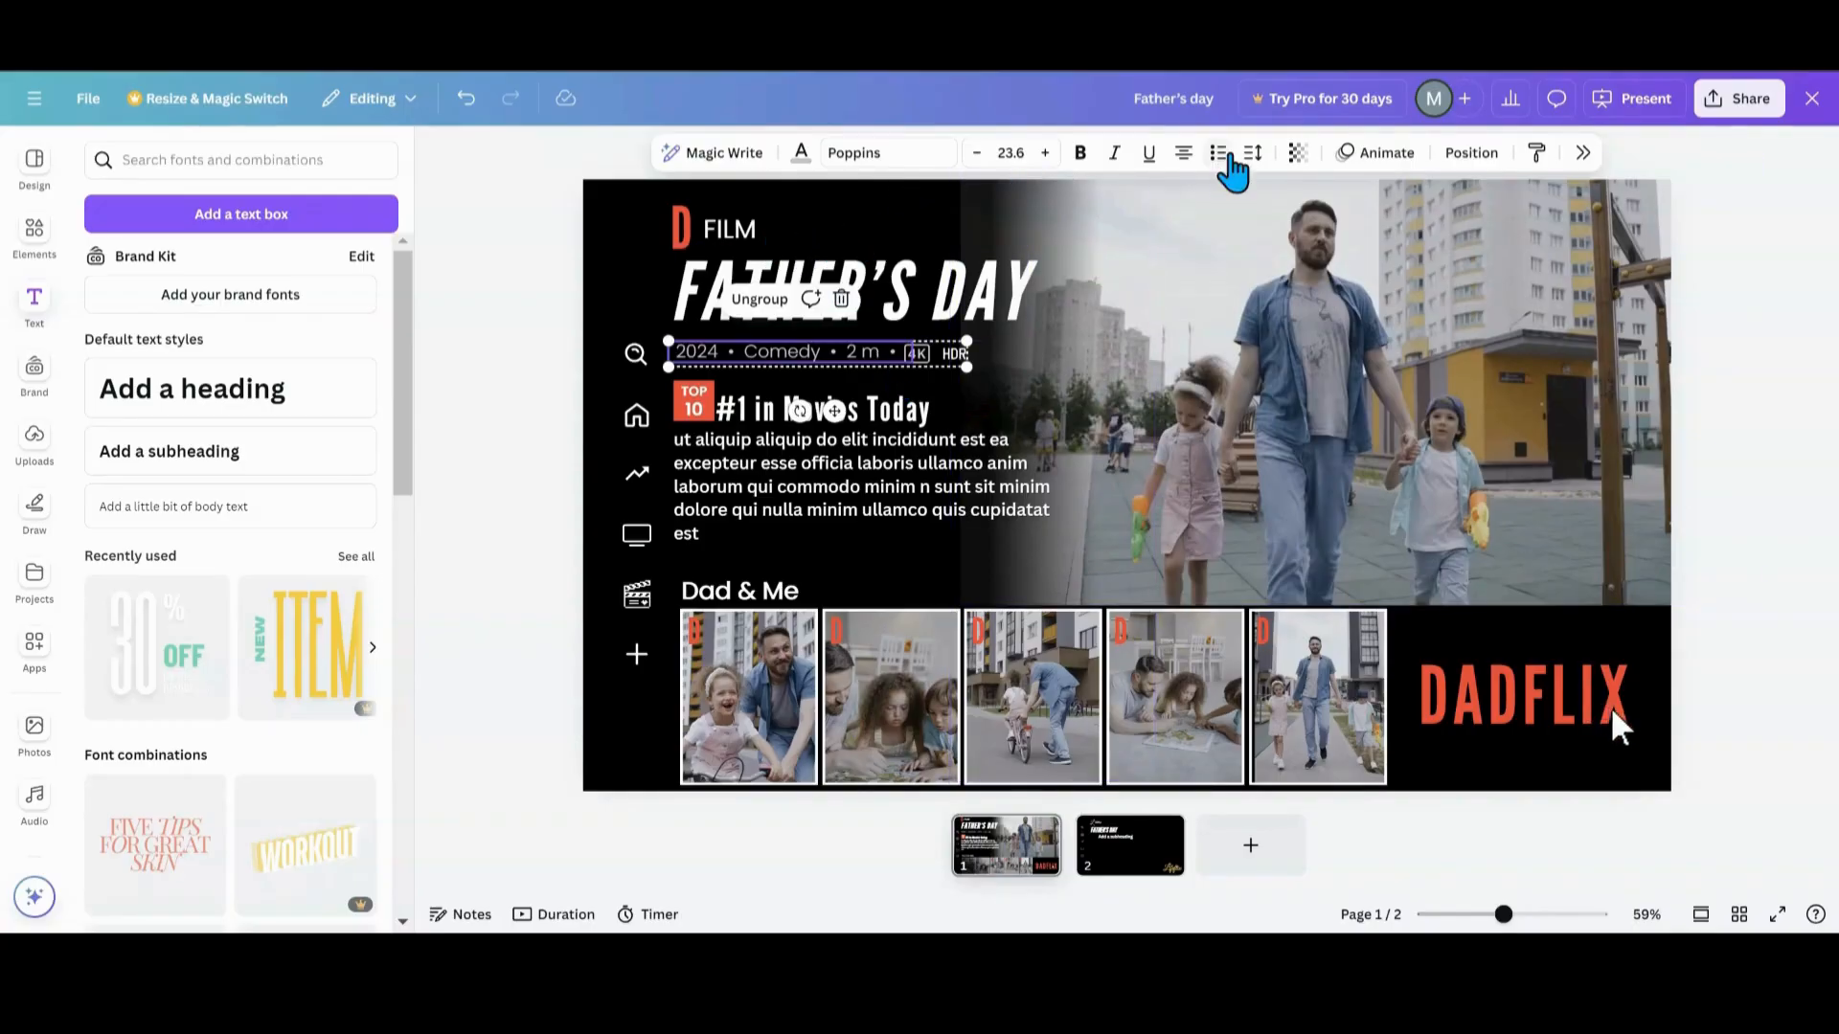
left_click(1101, 866)
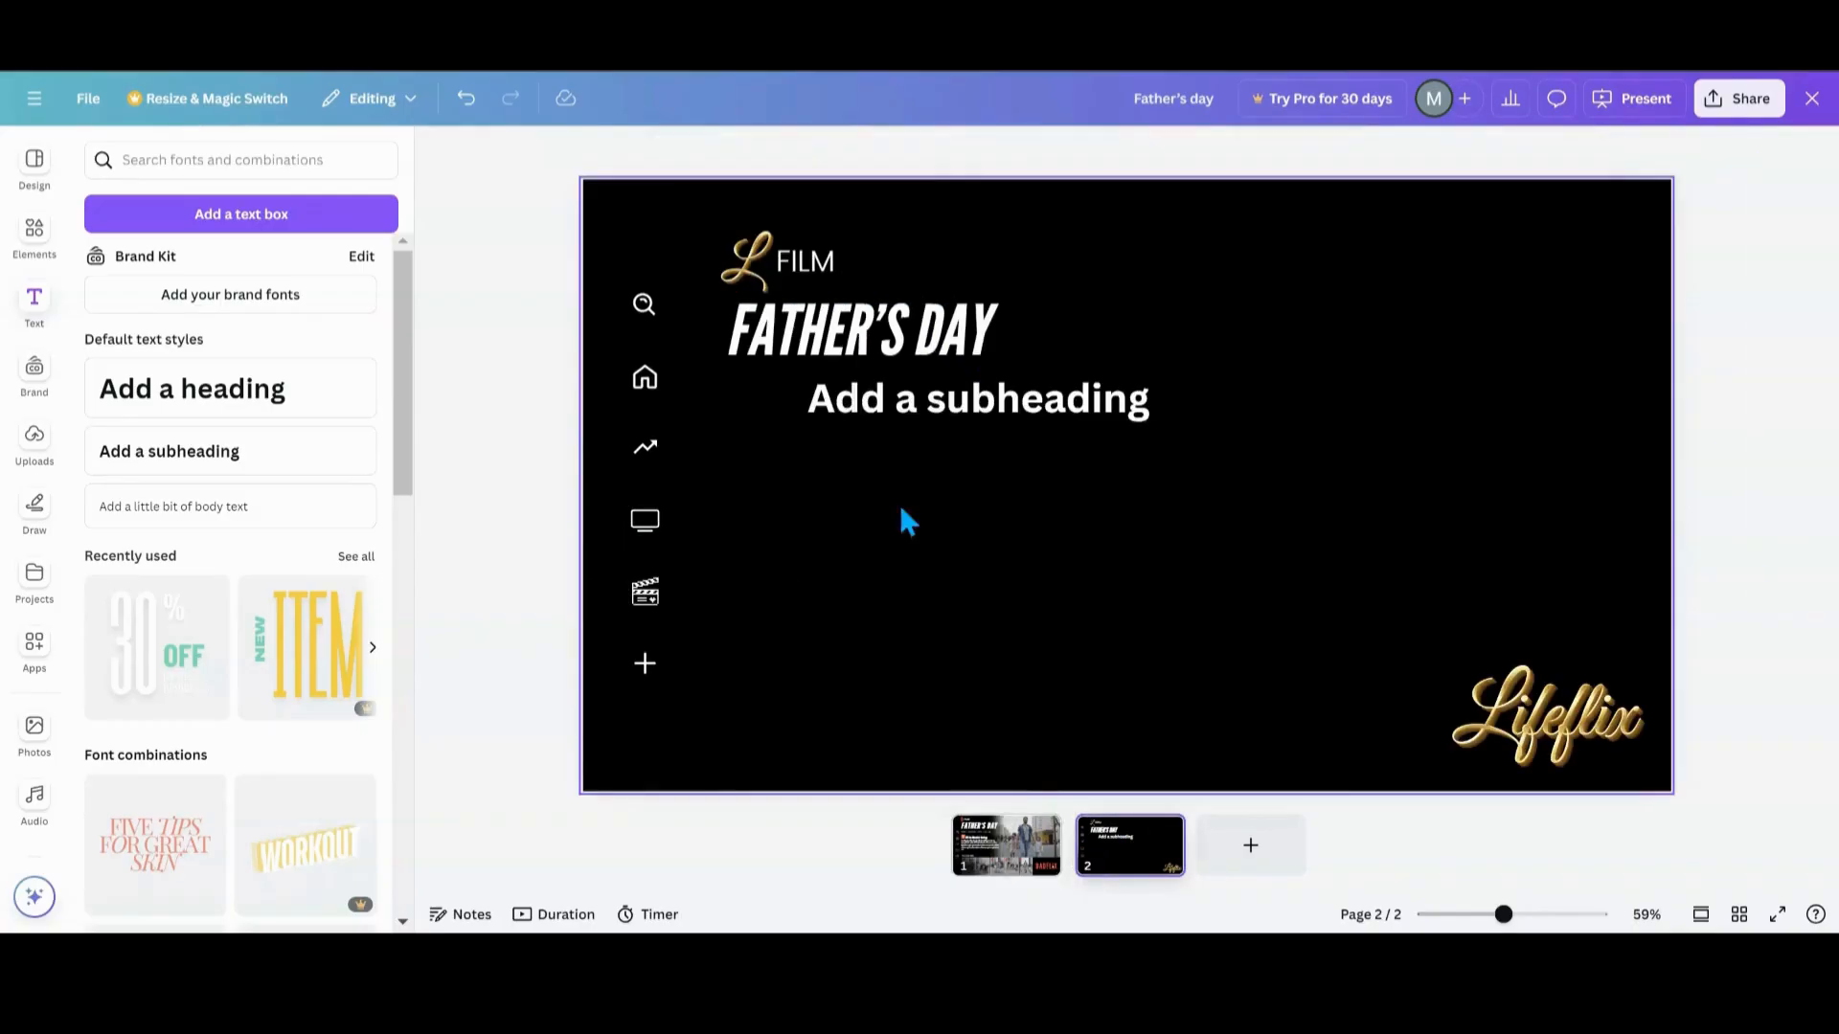
left_click(866, 406)
double_click(1095, 415)
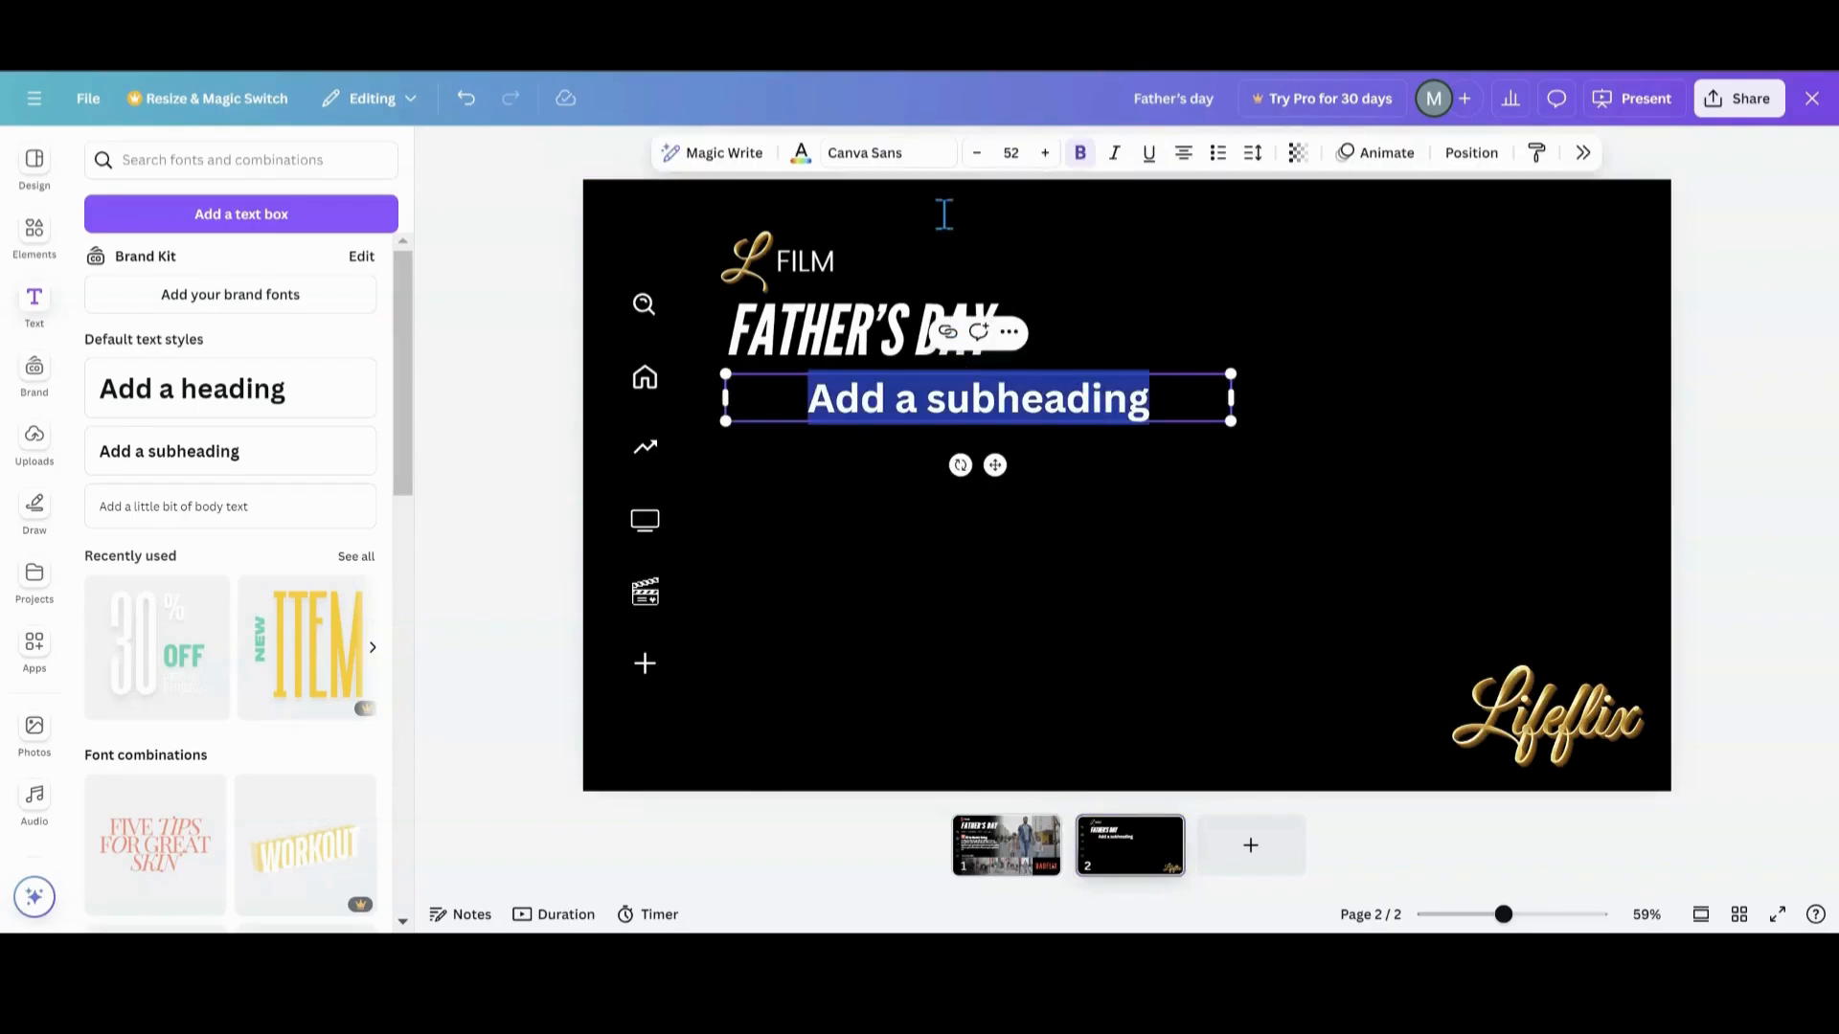
left_click(896, 155)
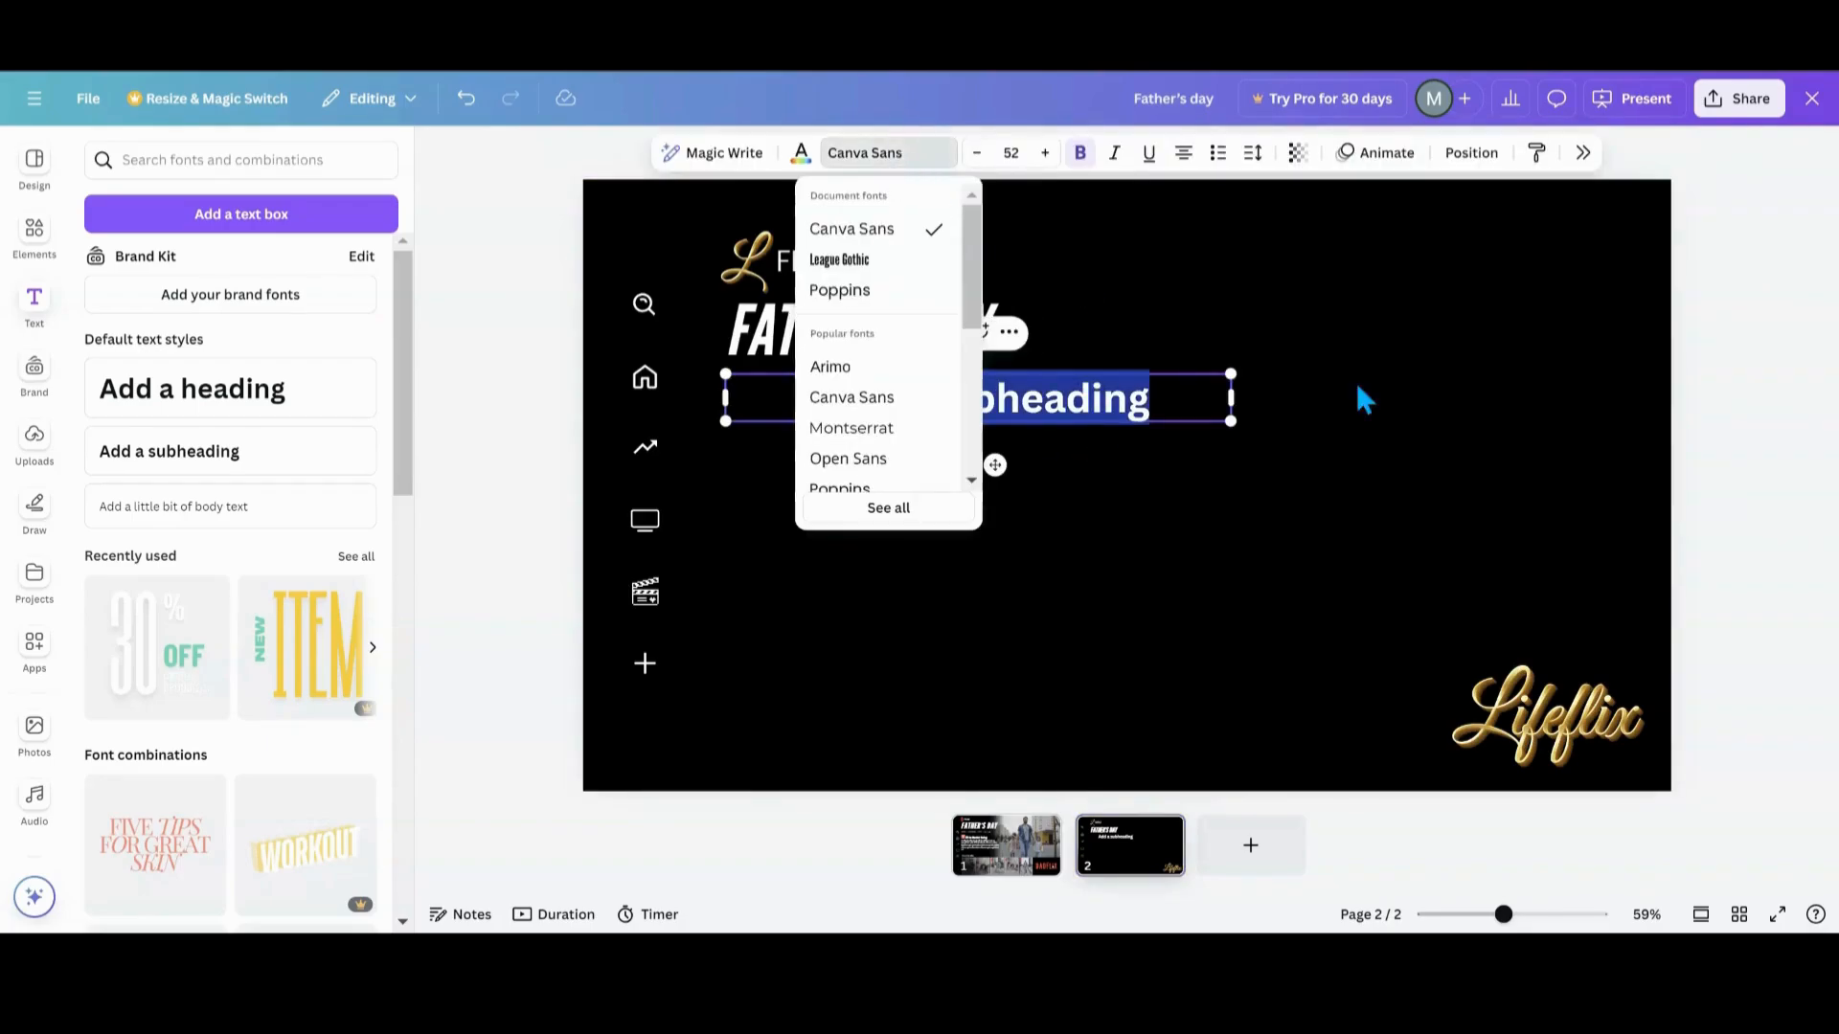
left_click(853, 292)
- Set the subheading to the Light weight of Poppins and replace its text with "2024"
left_click(1583, 155)
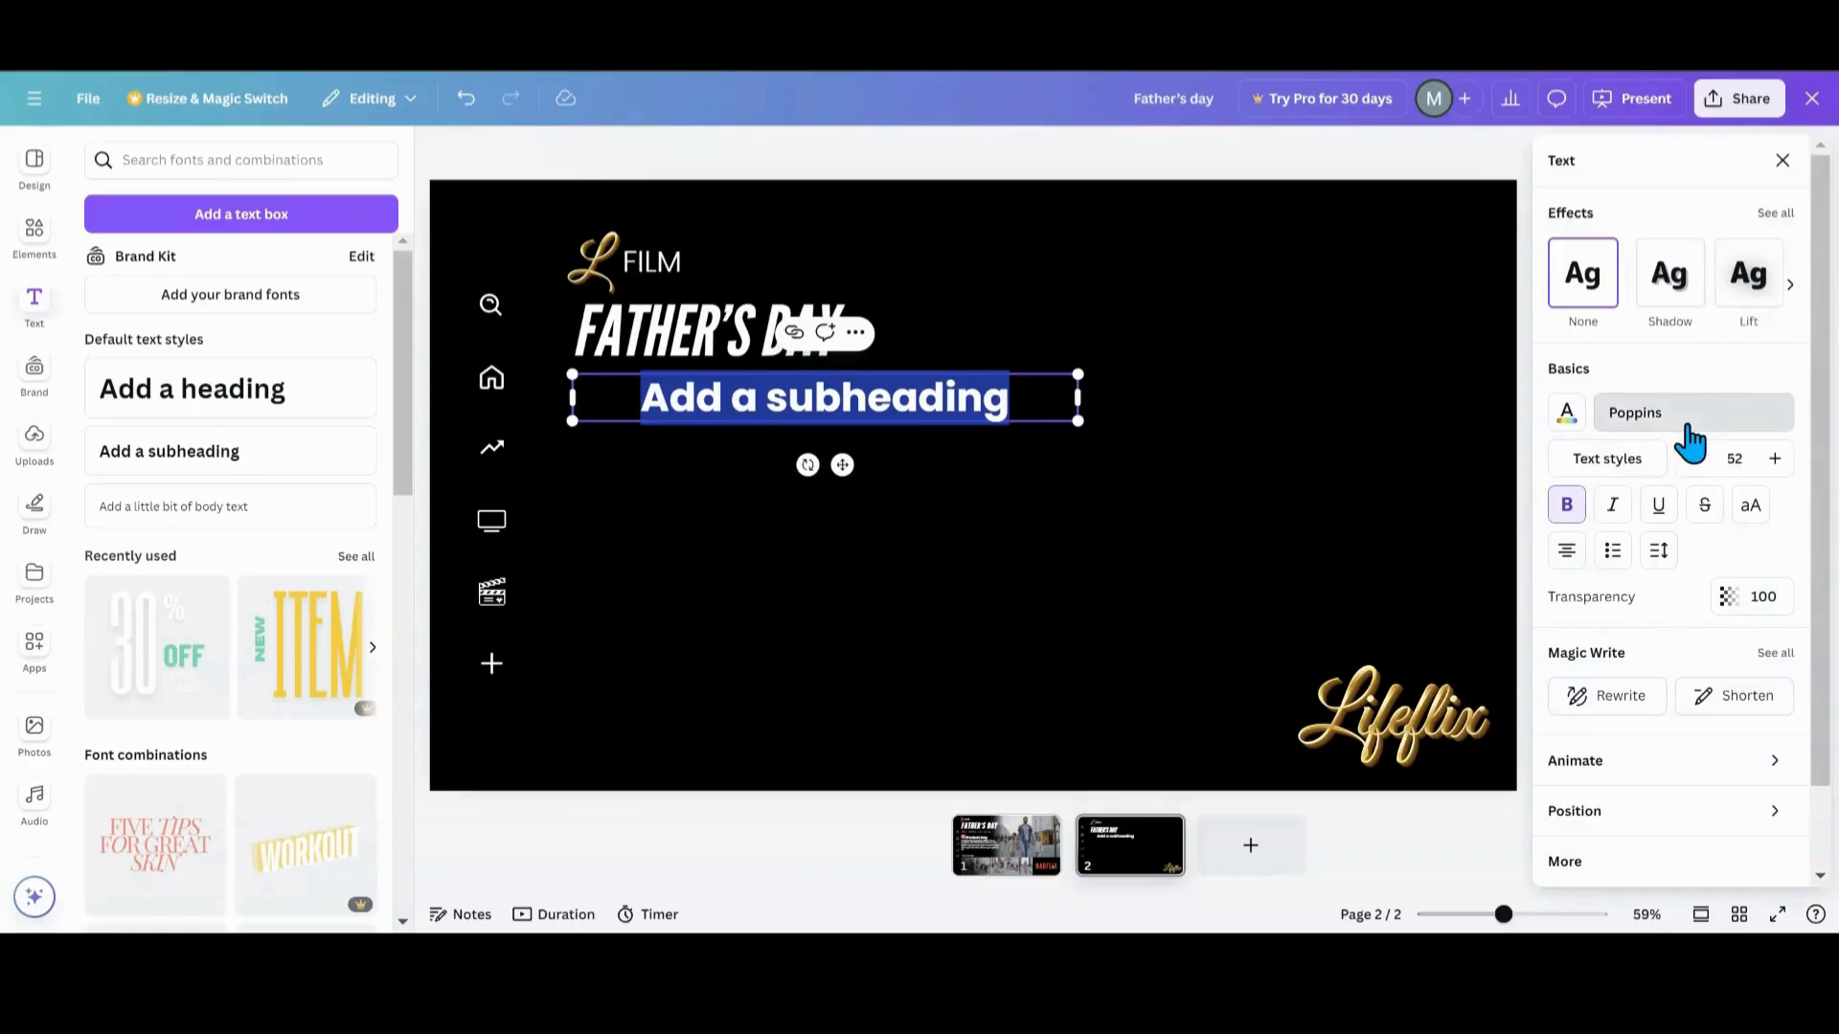
left_click(1634, 412)
left_click(1580, 414)
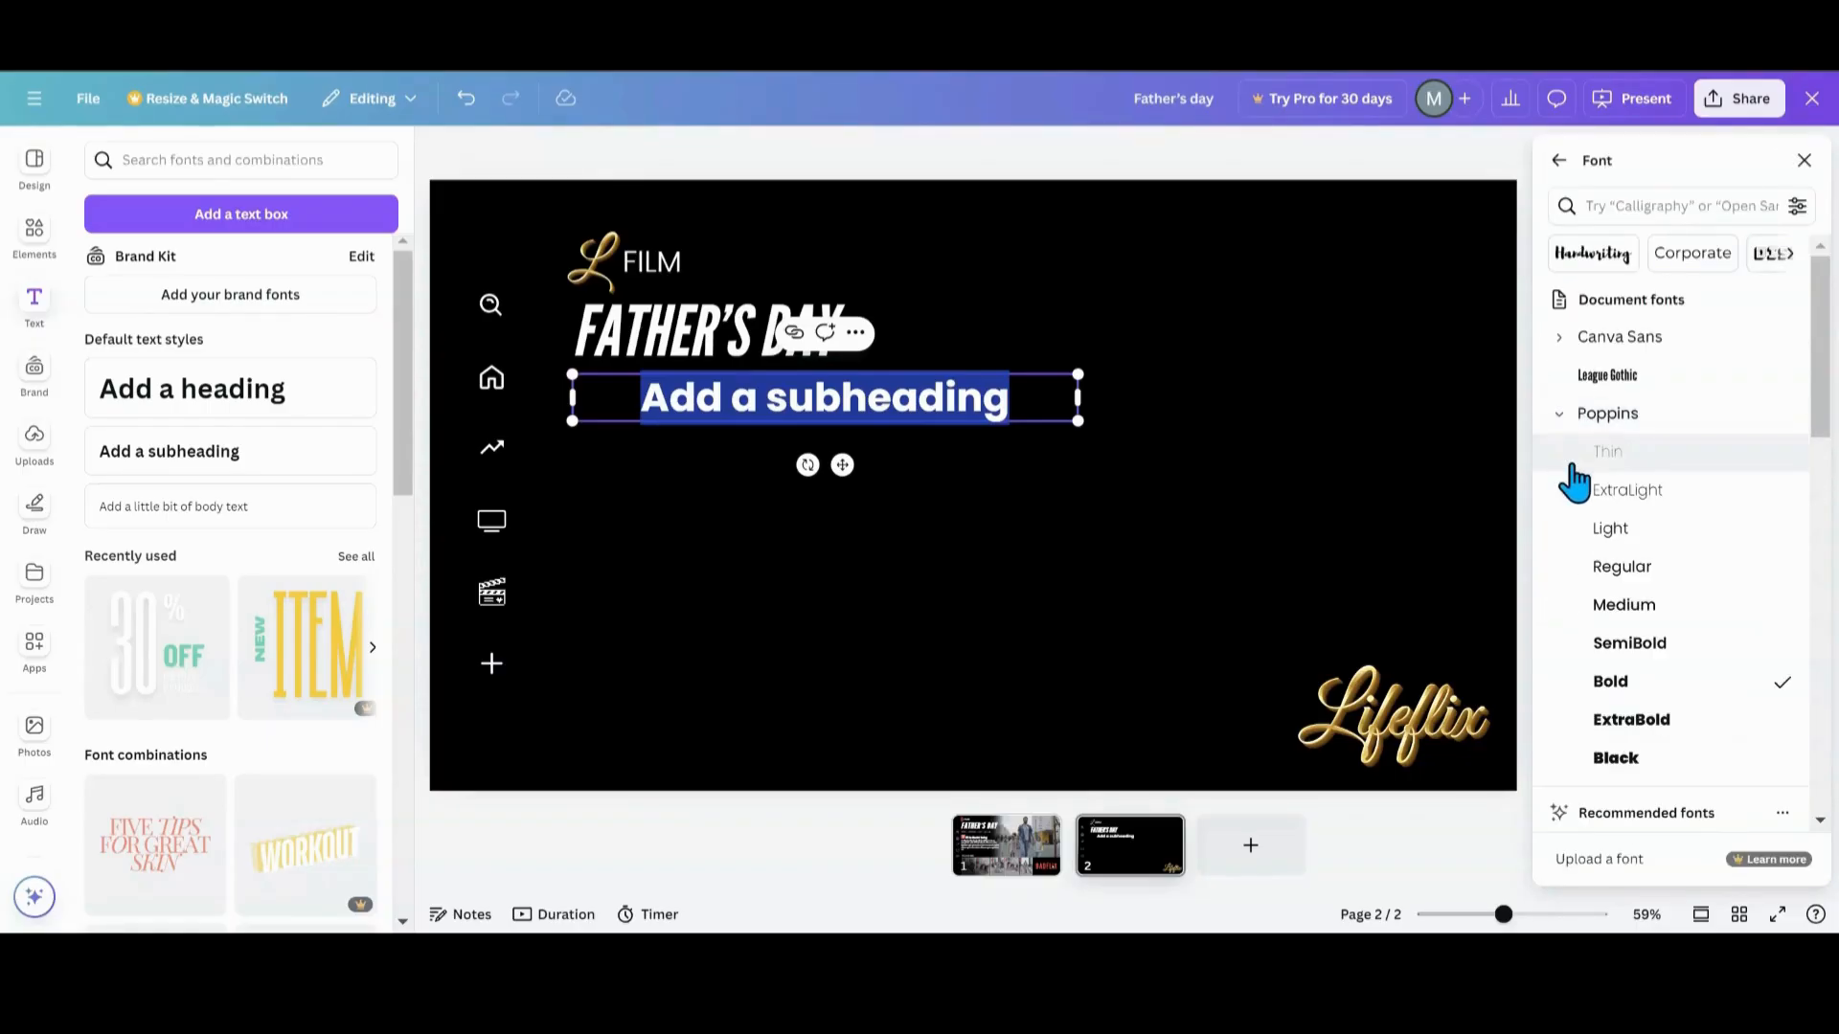
left_click(1592, 528)
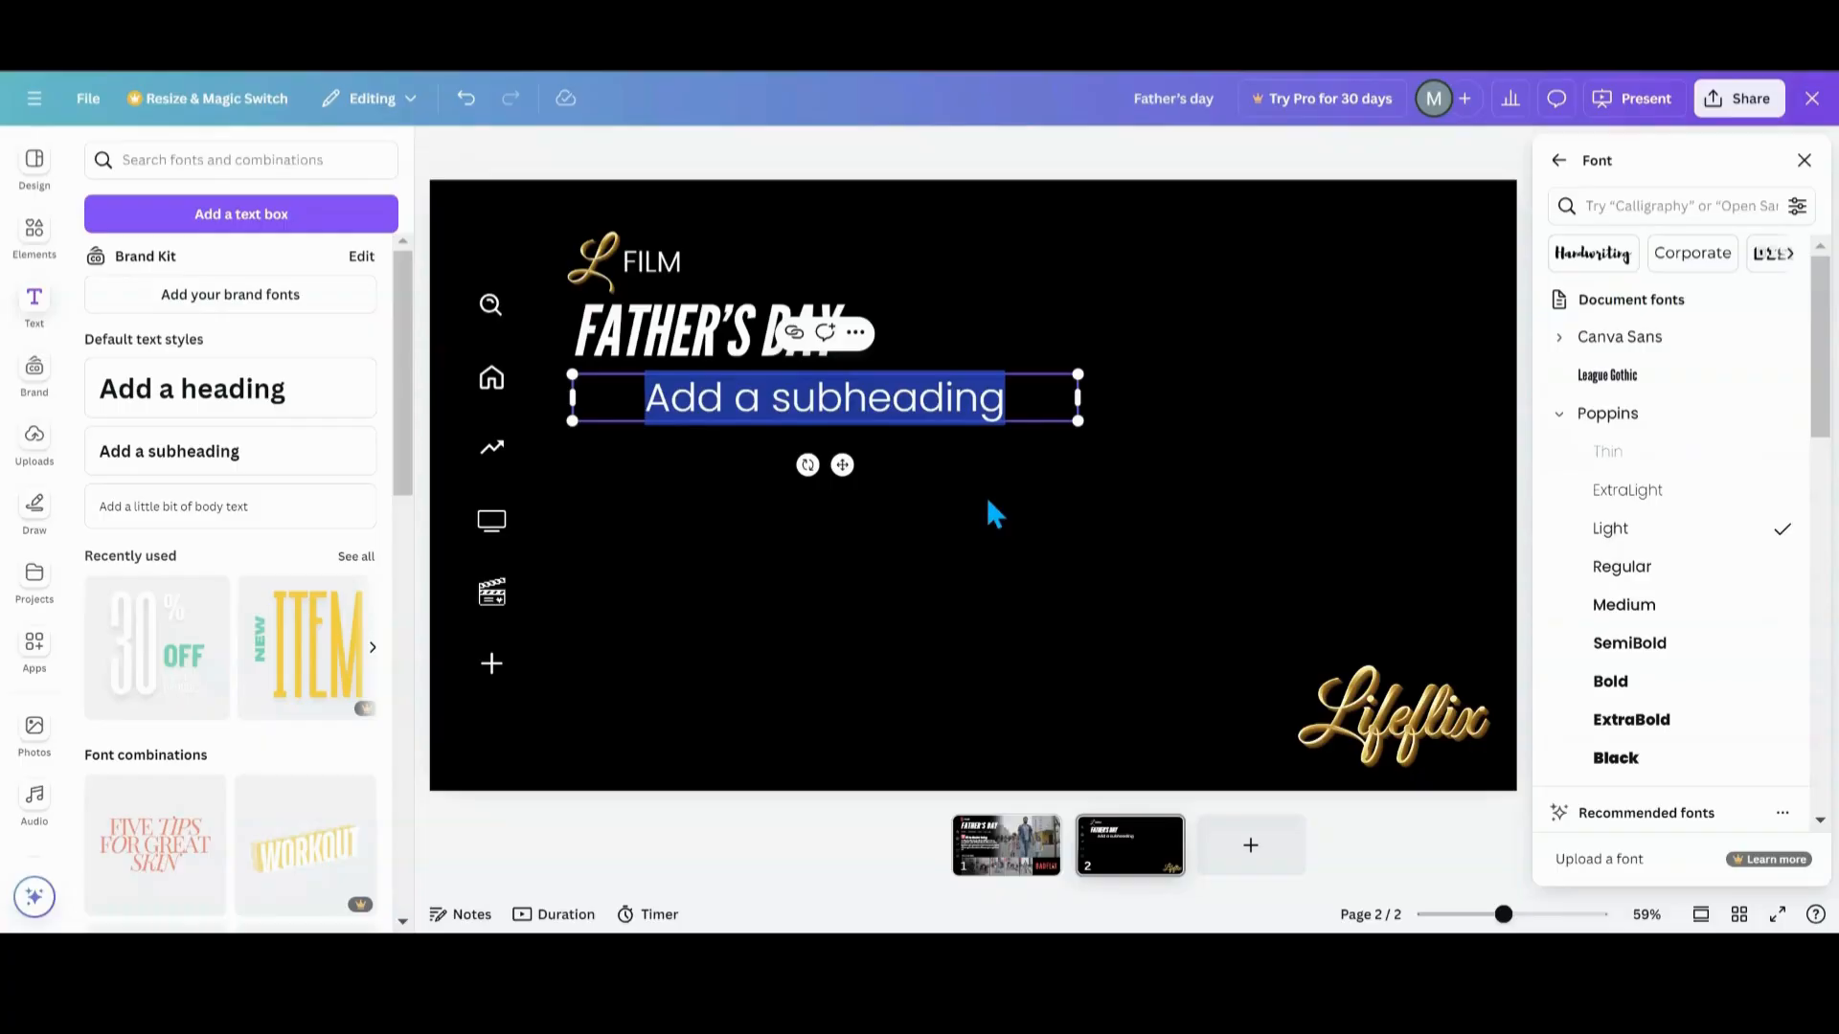
type("2024")
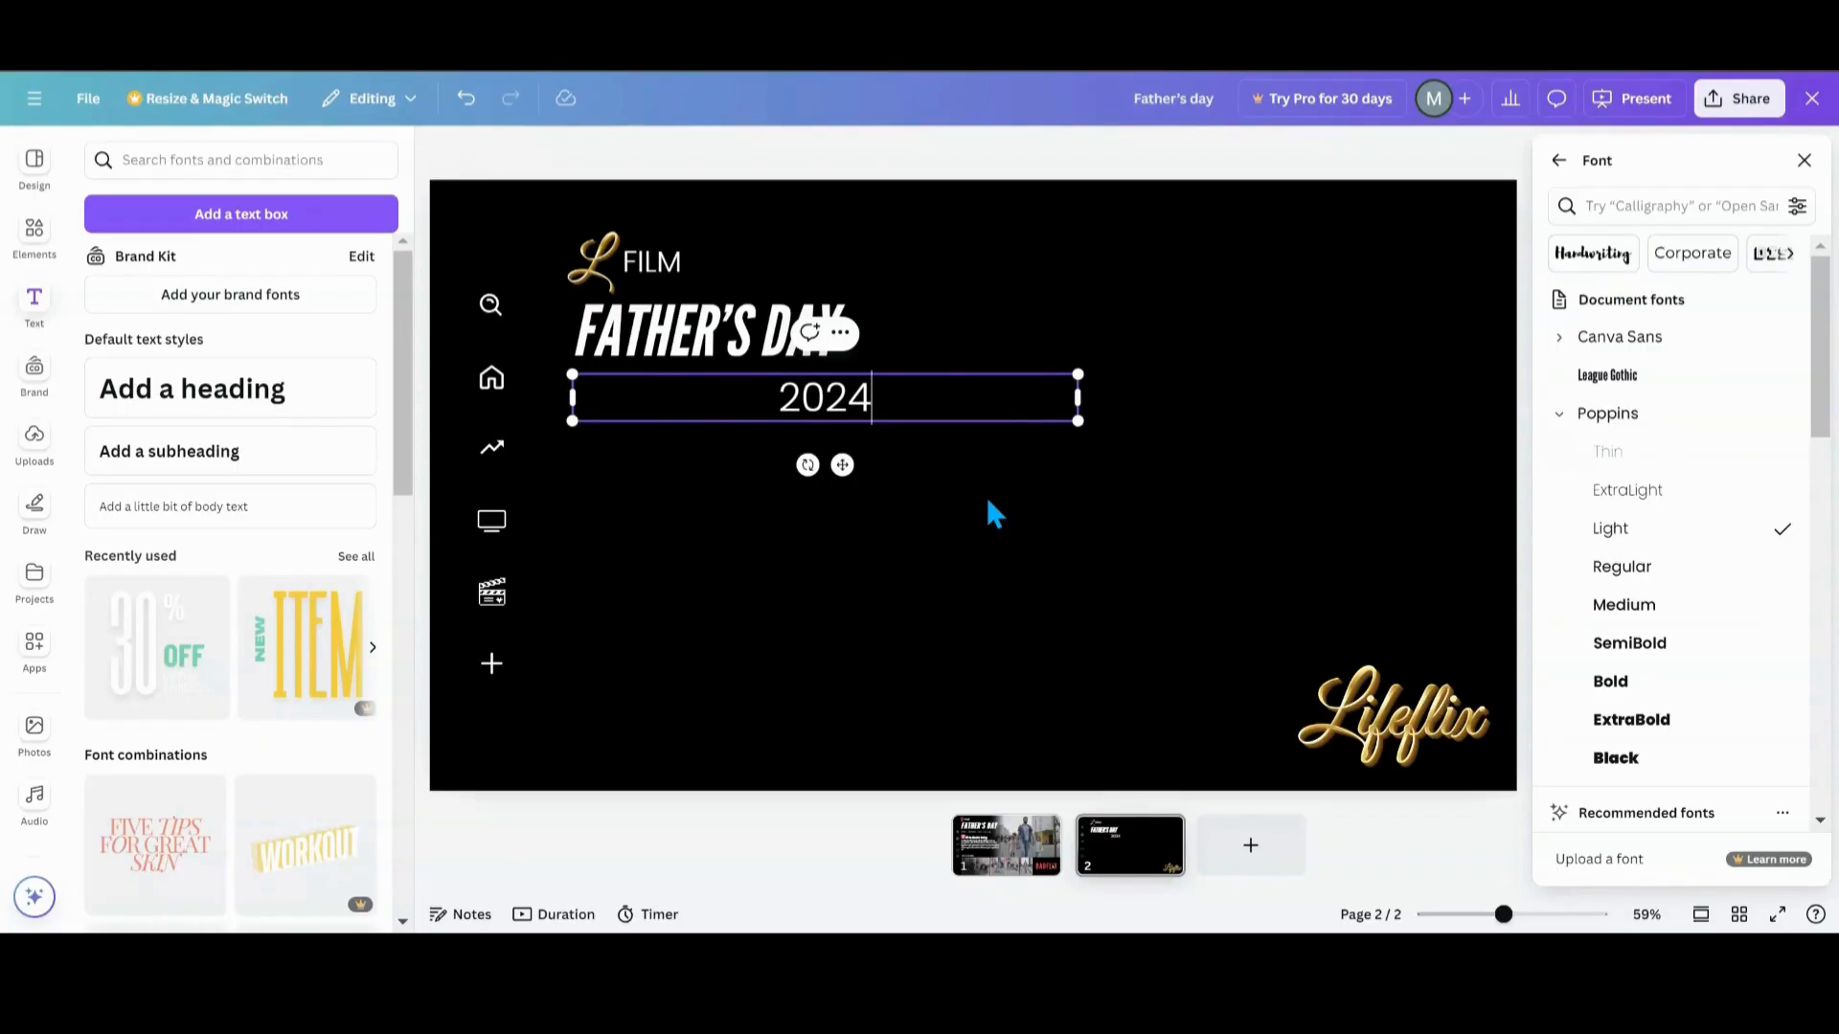
left_click(985, 494)
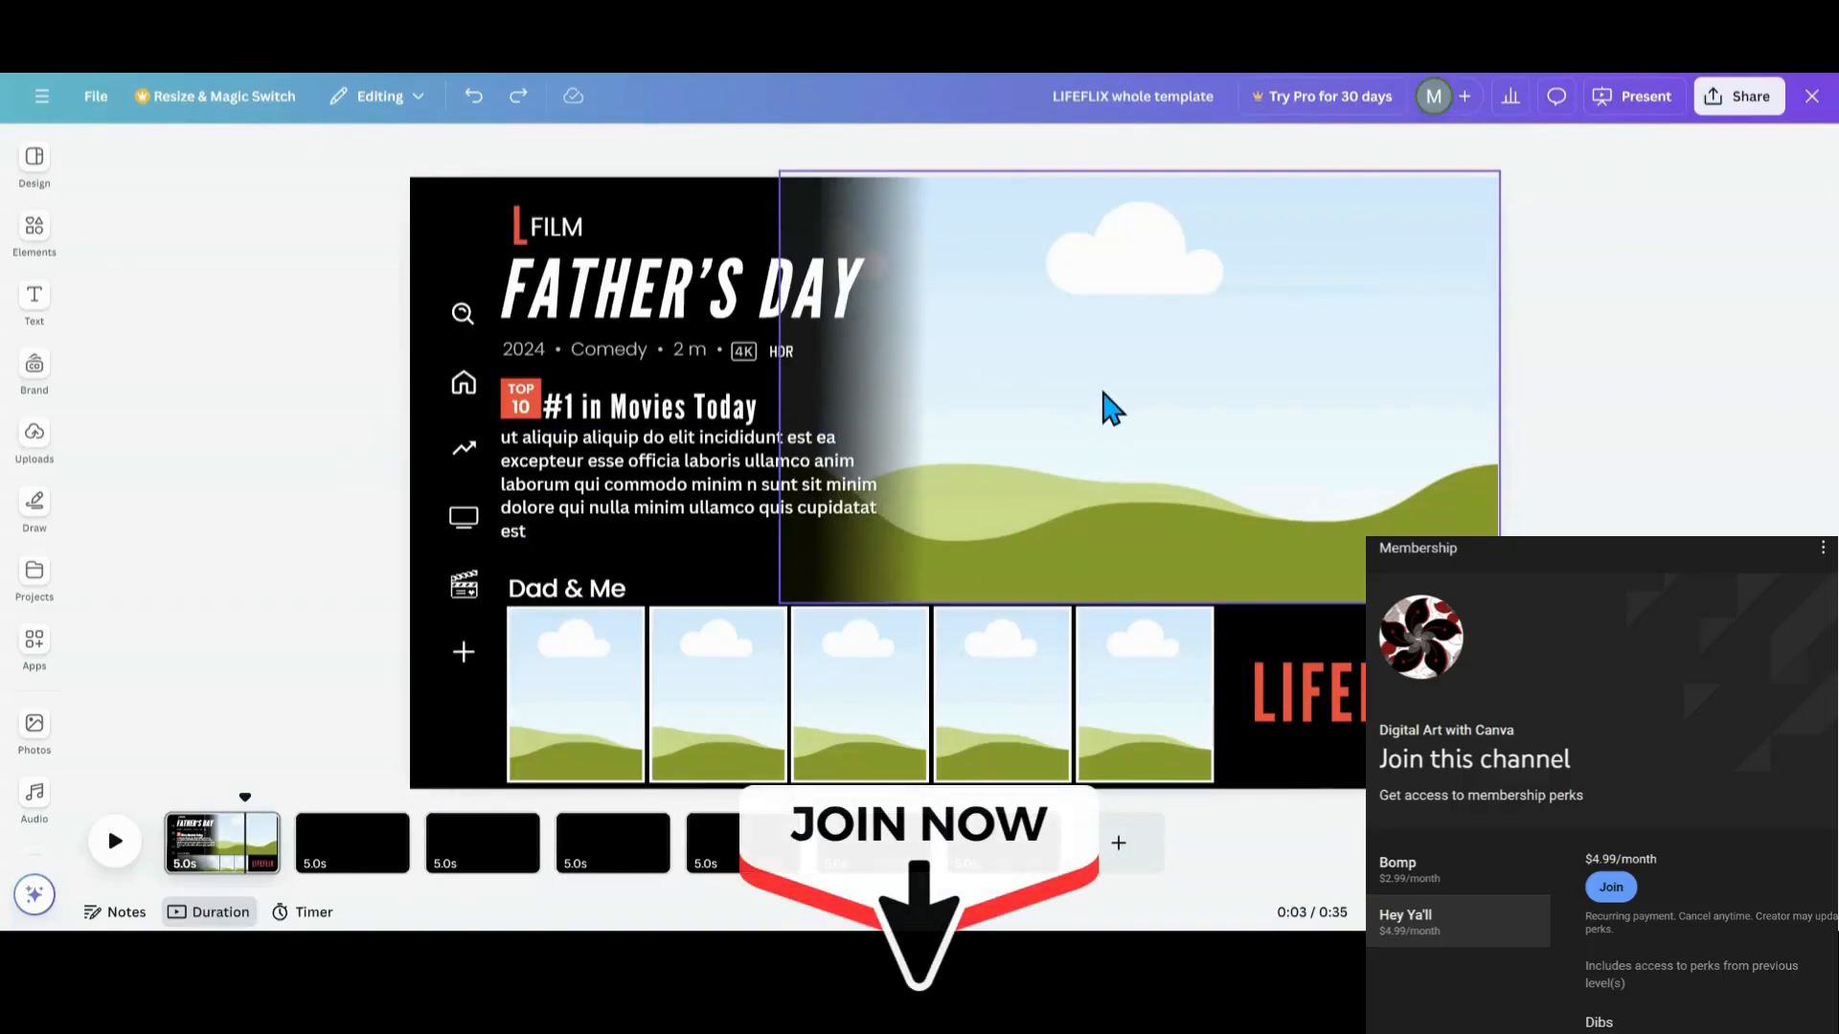
left_click(1108, 410)
left_click(594, 725)
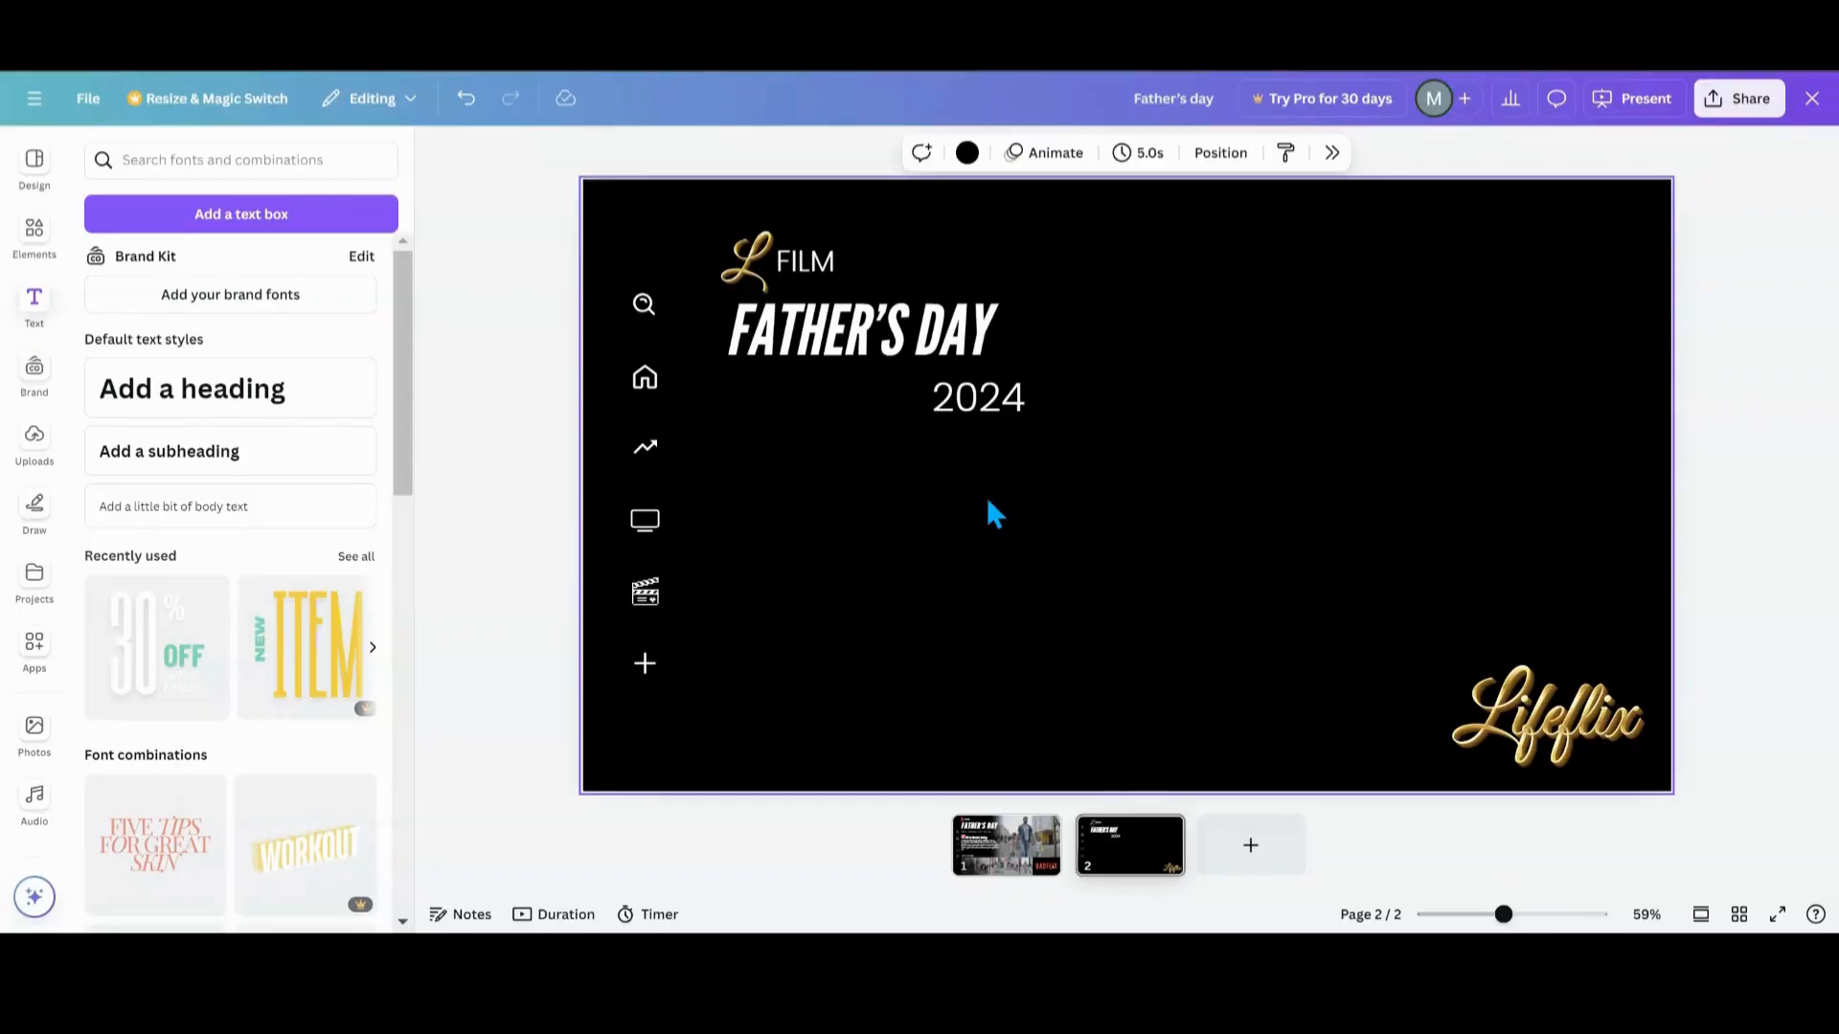
- Add a bullet (•) after 2024 in the text line below the FATHER'S DAY heading
key("alt")
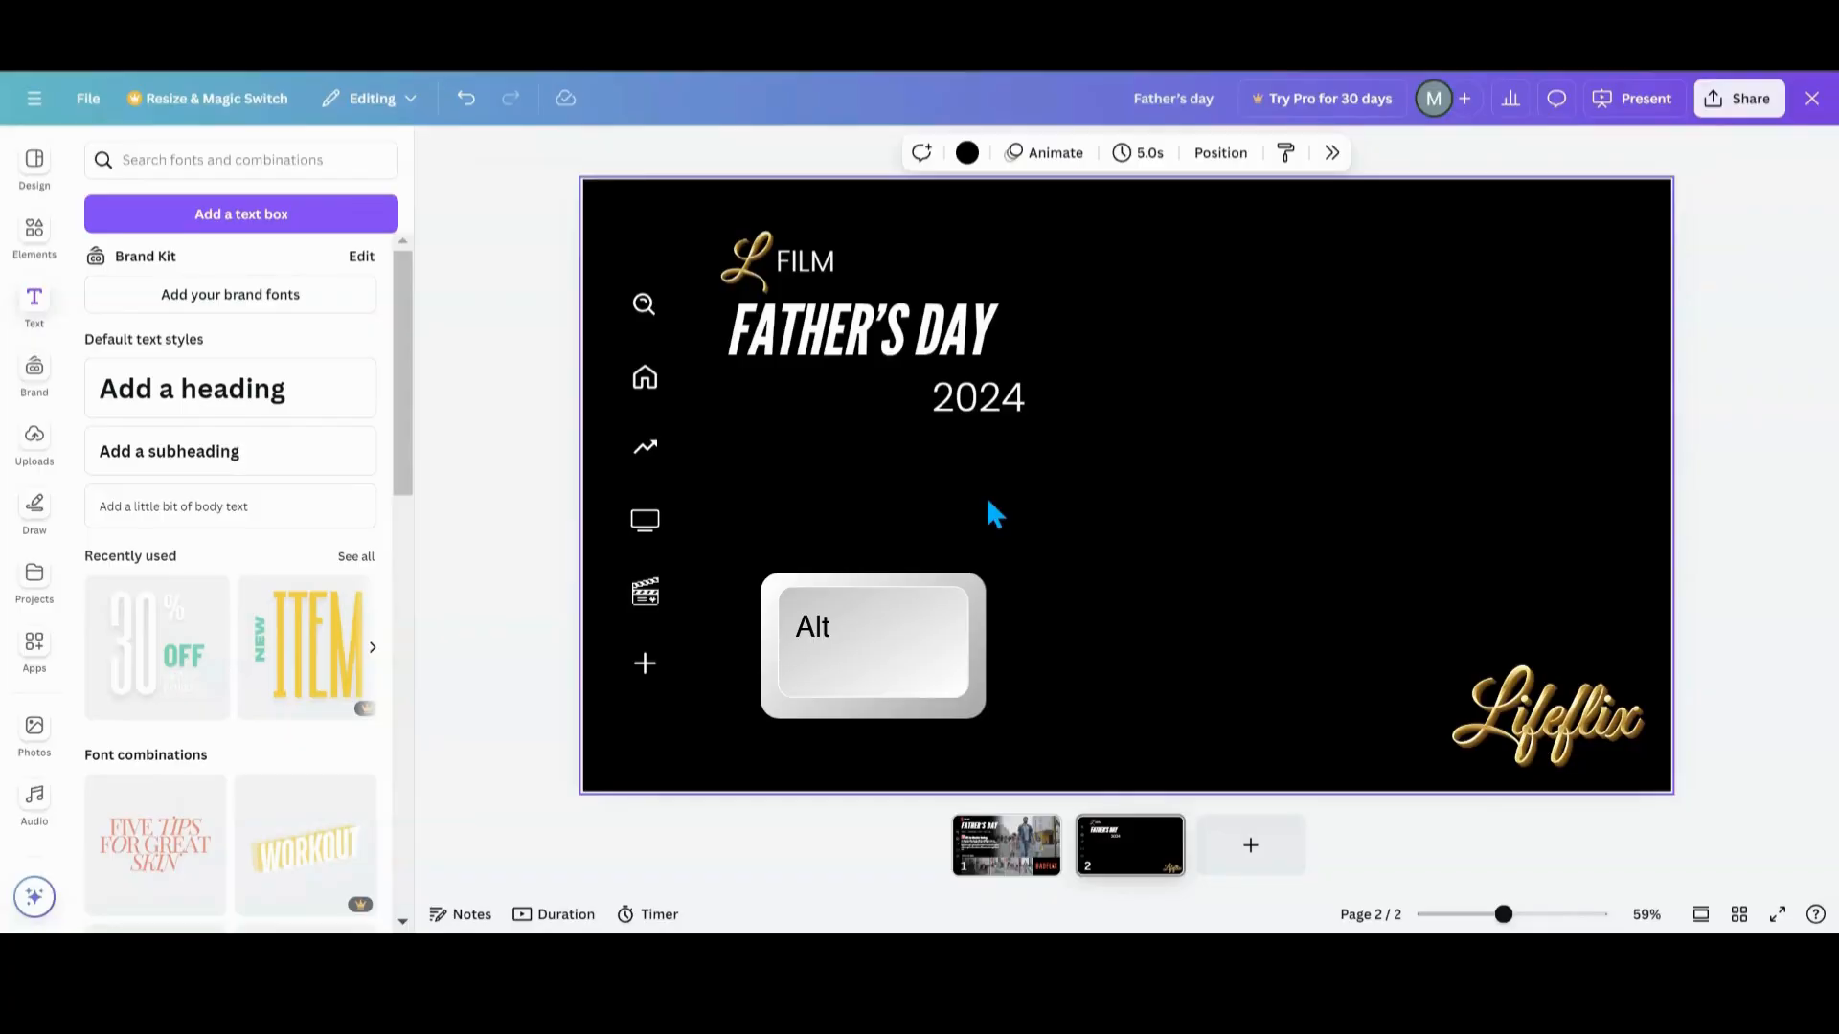
key("alt+1")
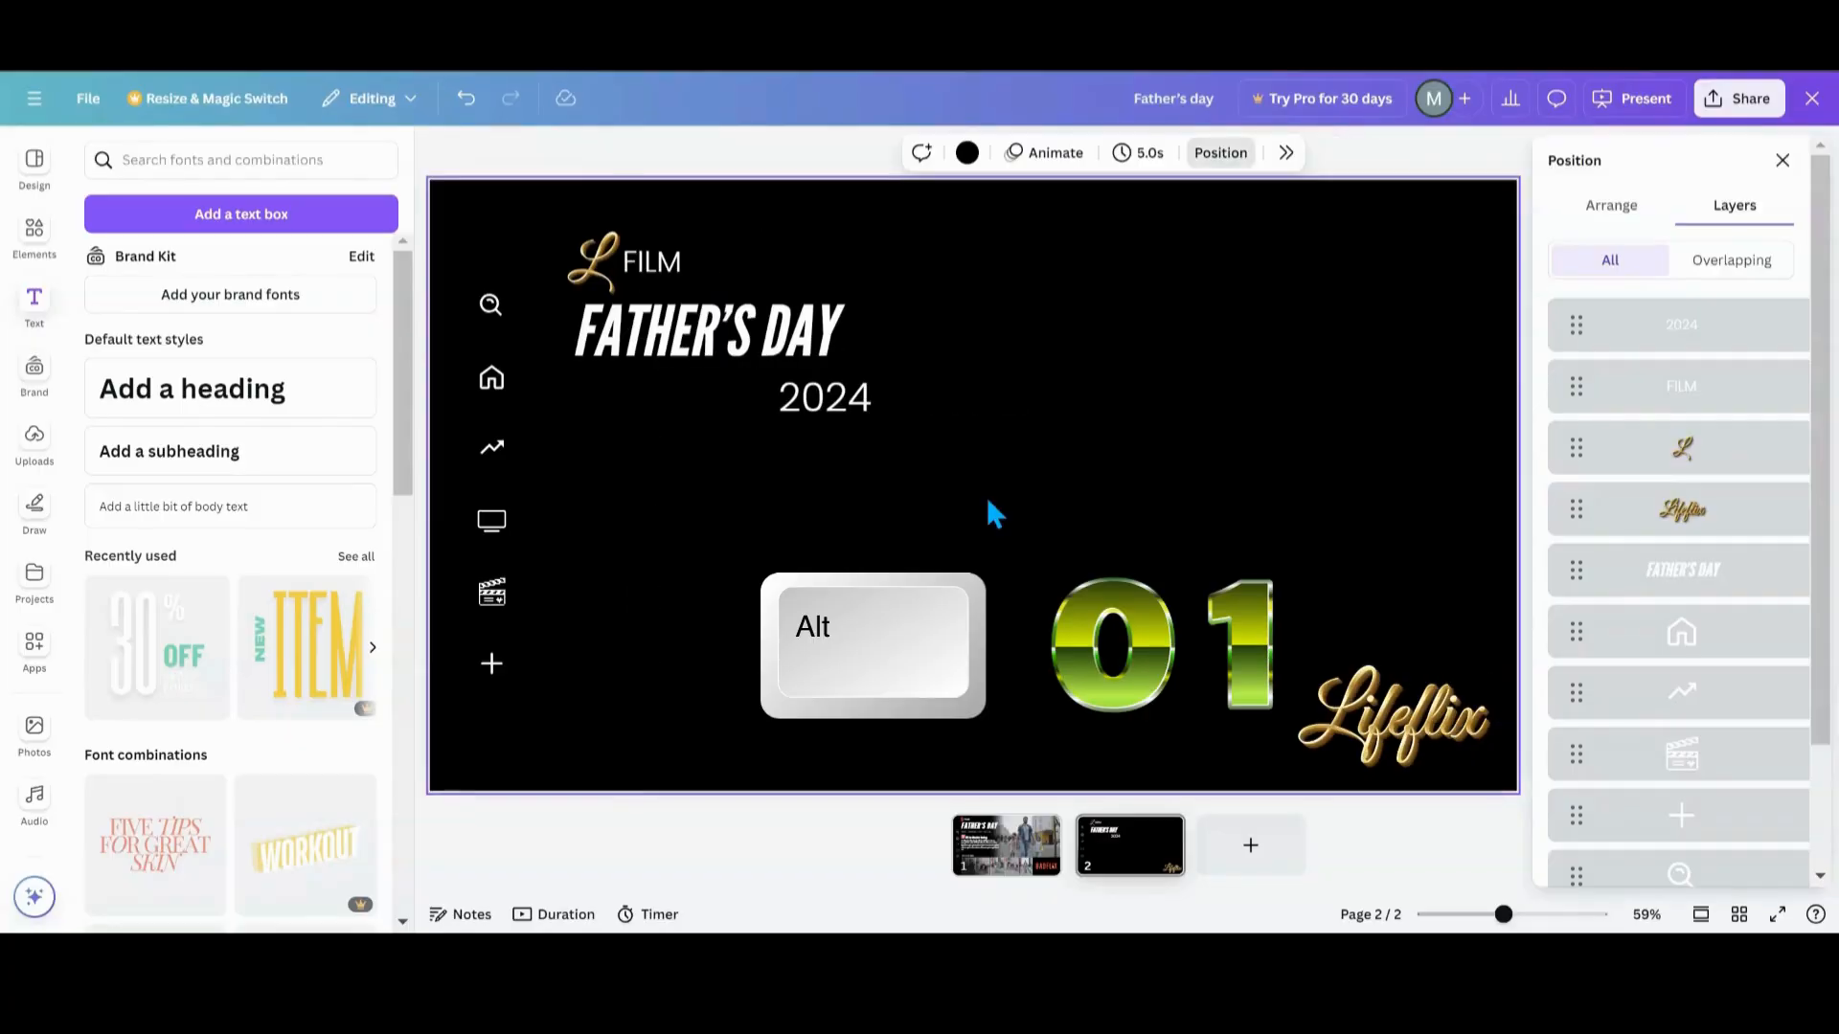
key("alt+4")
key("alt+9")
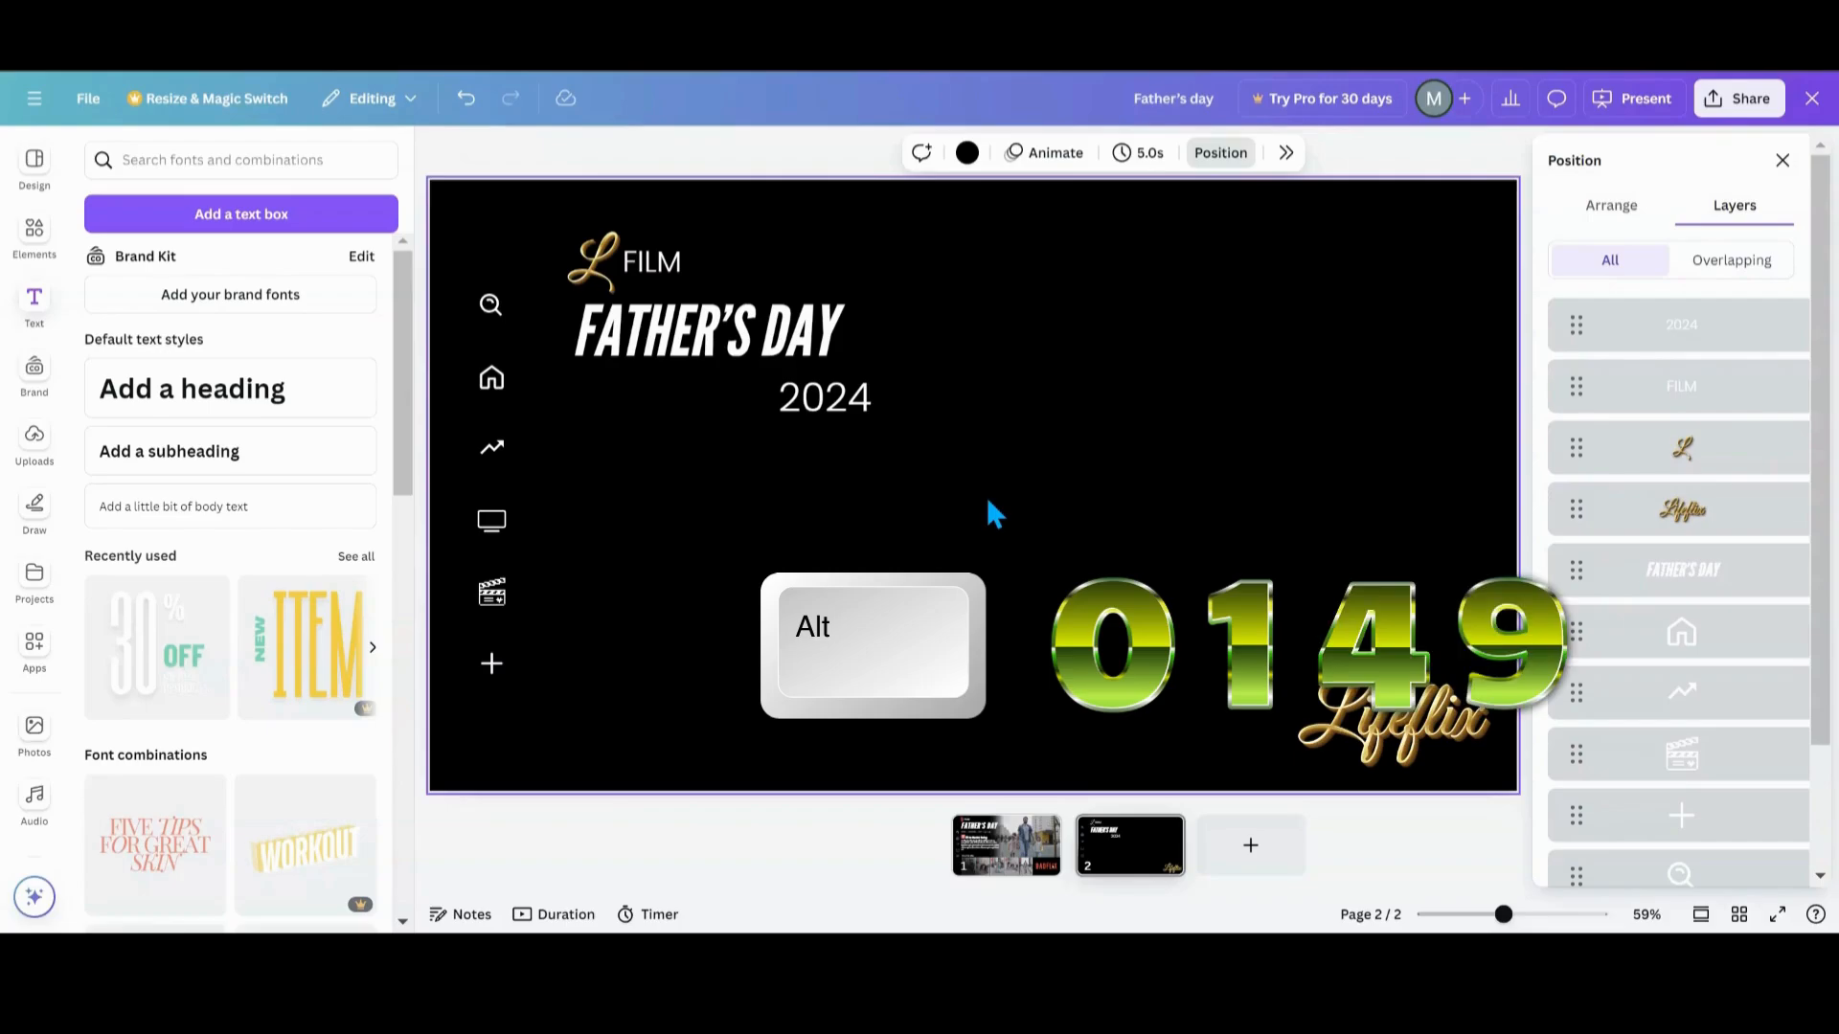
left_click(898, 396)
left_click(885, 401)
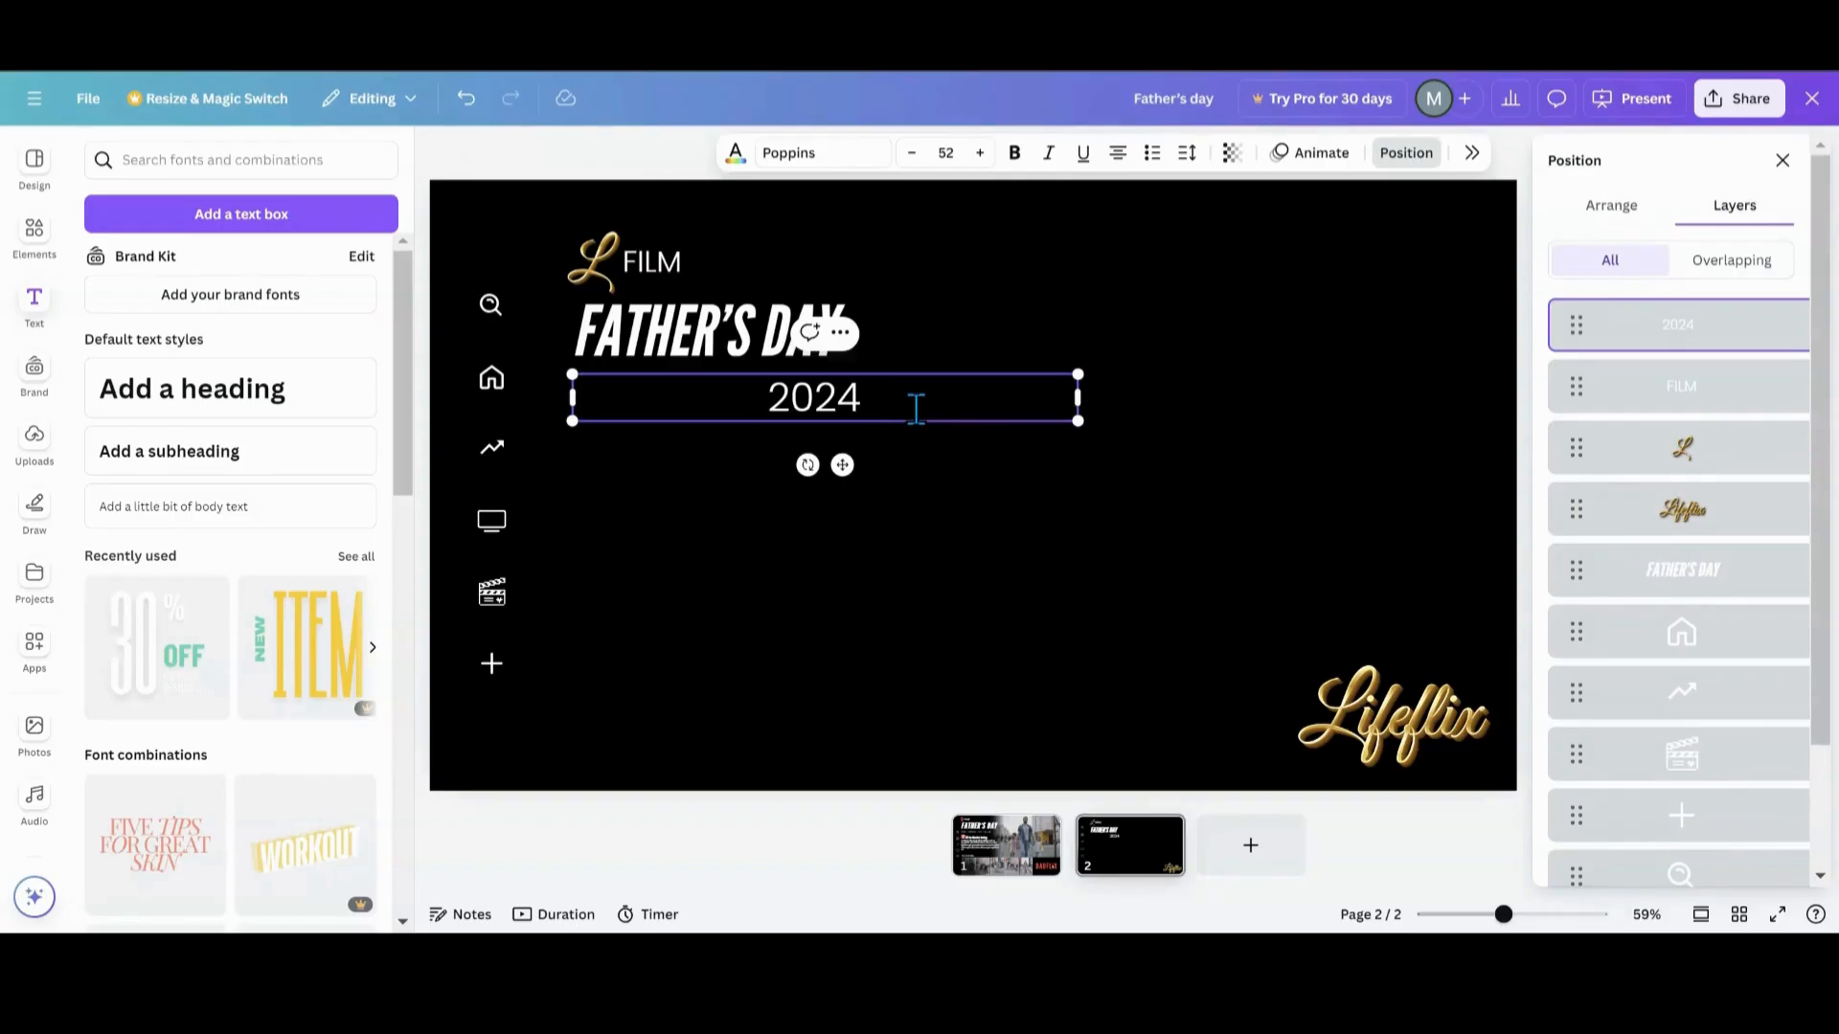
type("•")
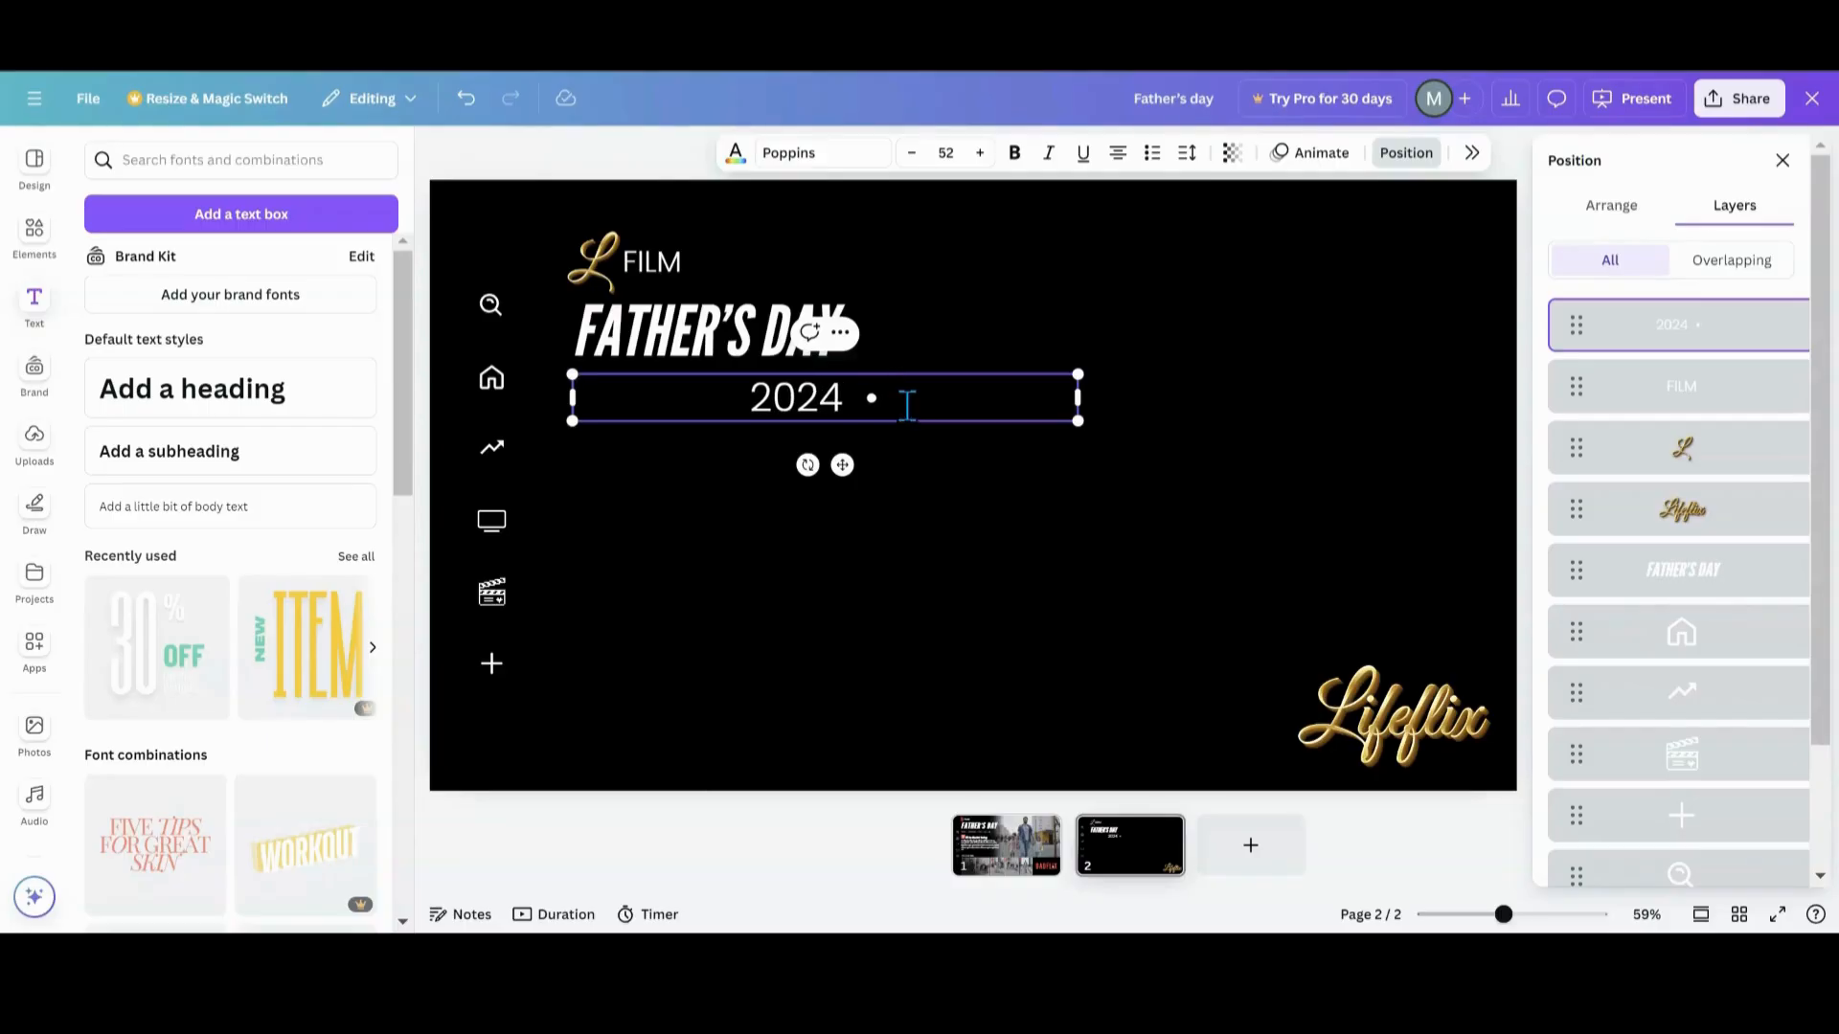
- Extend the 2024 line with "DRAMA", another bullet and "2hrs"
type("  D")
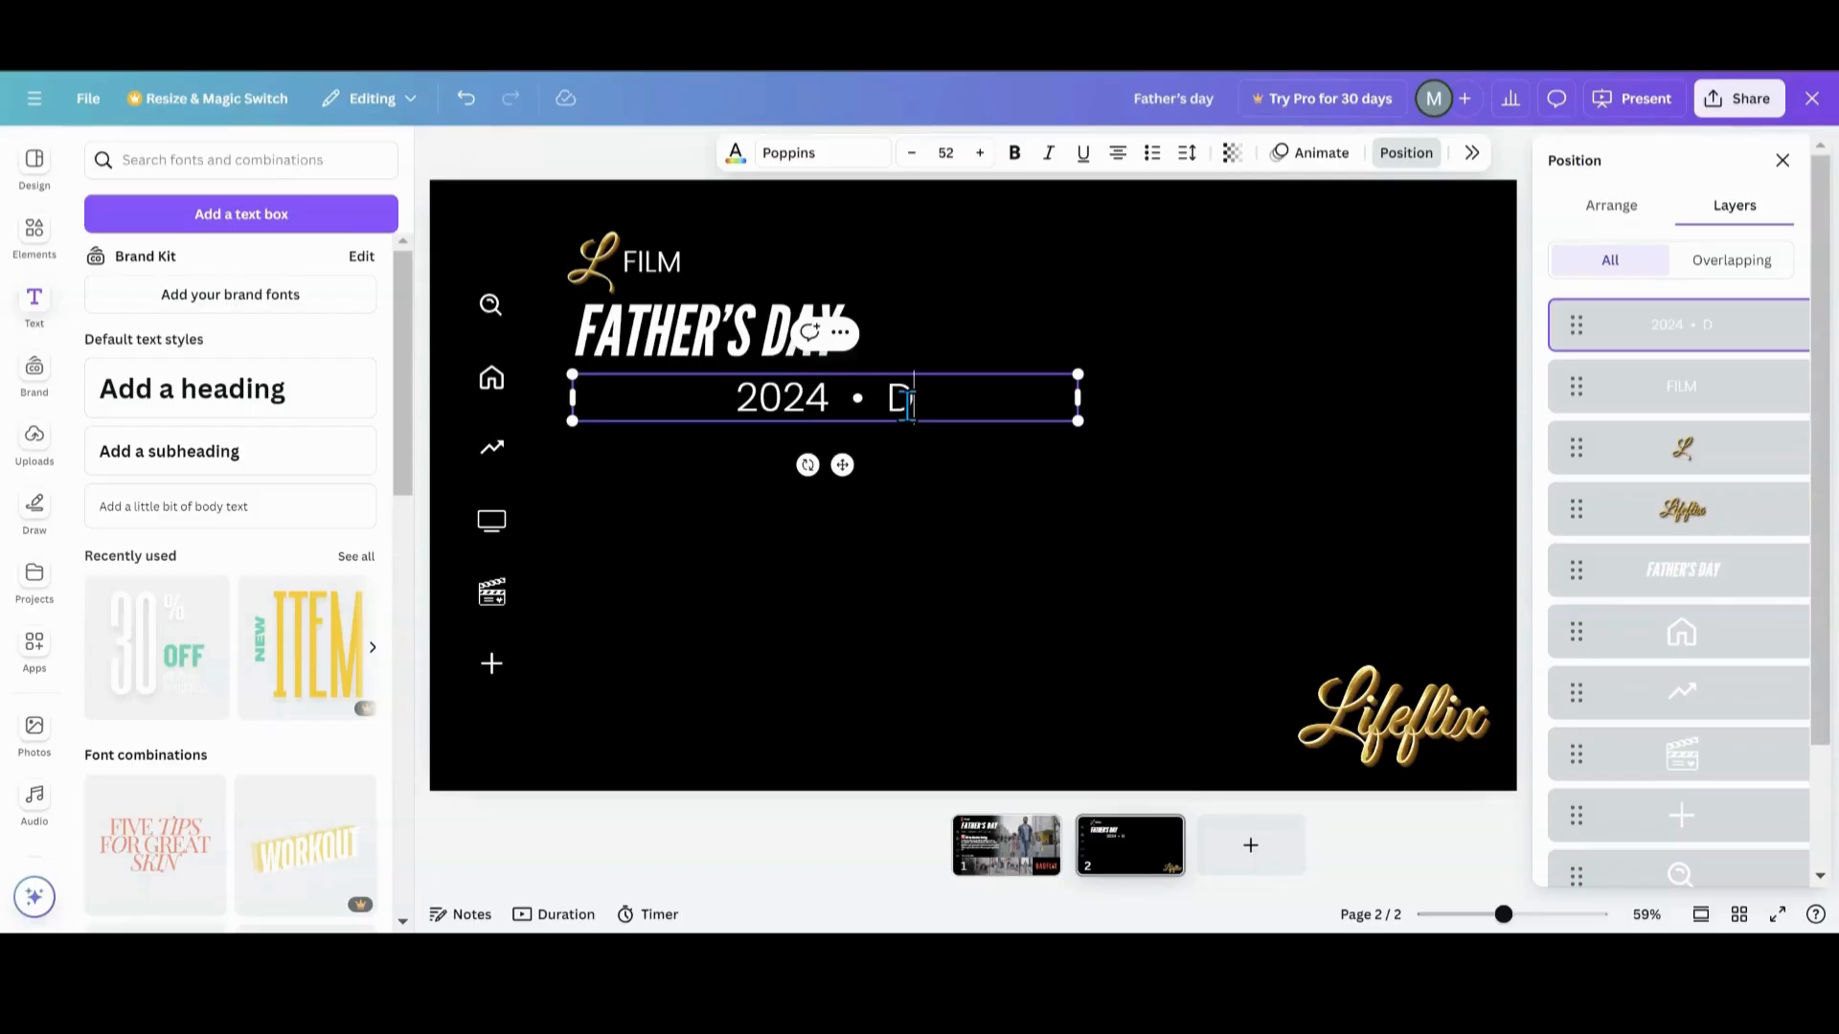
type("RA")
type("M")
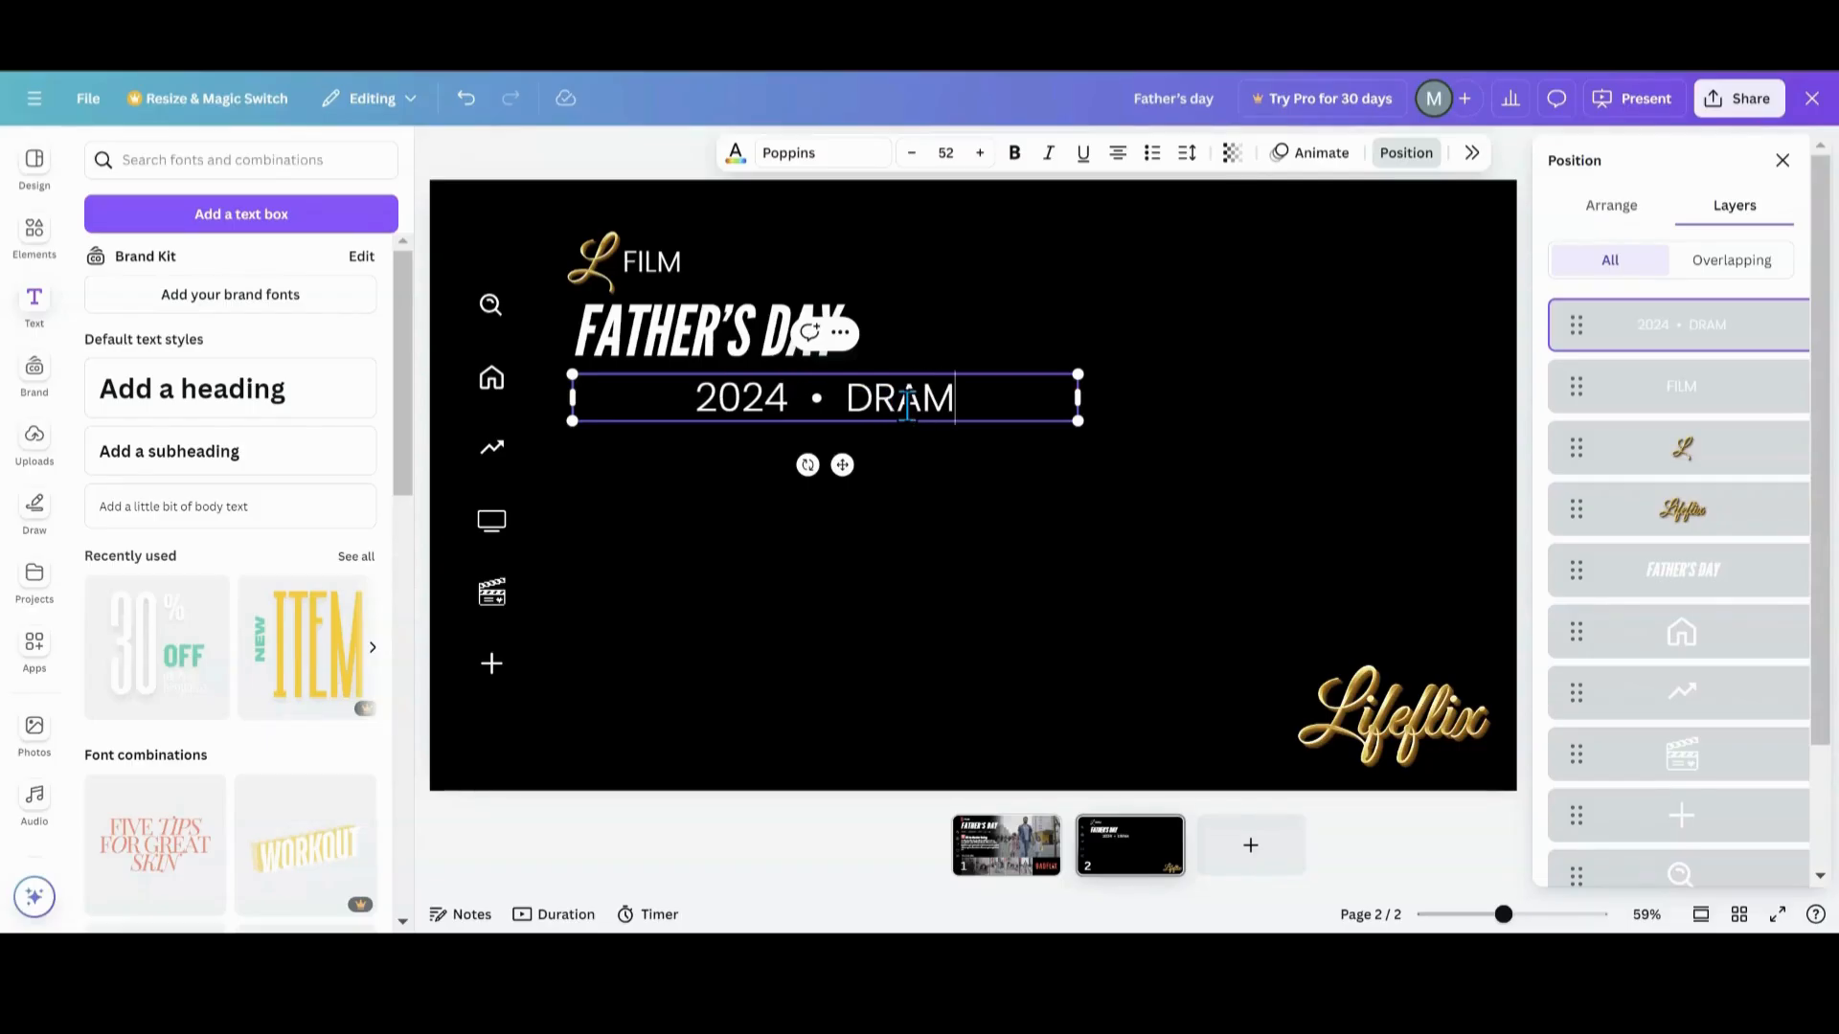
type("A")
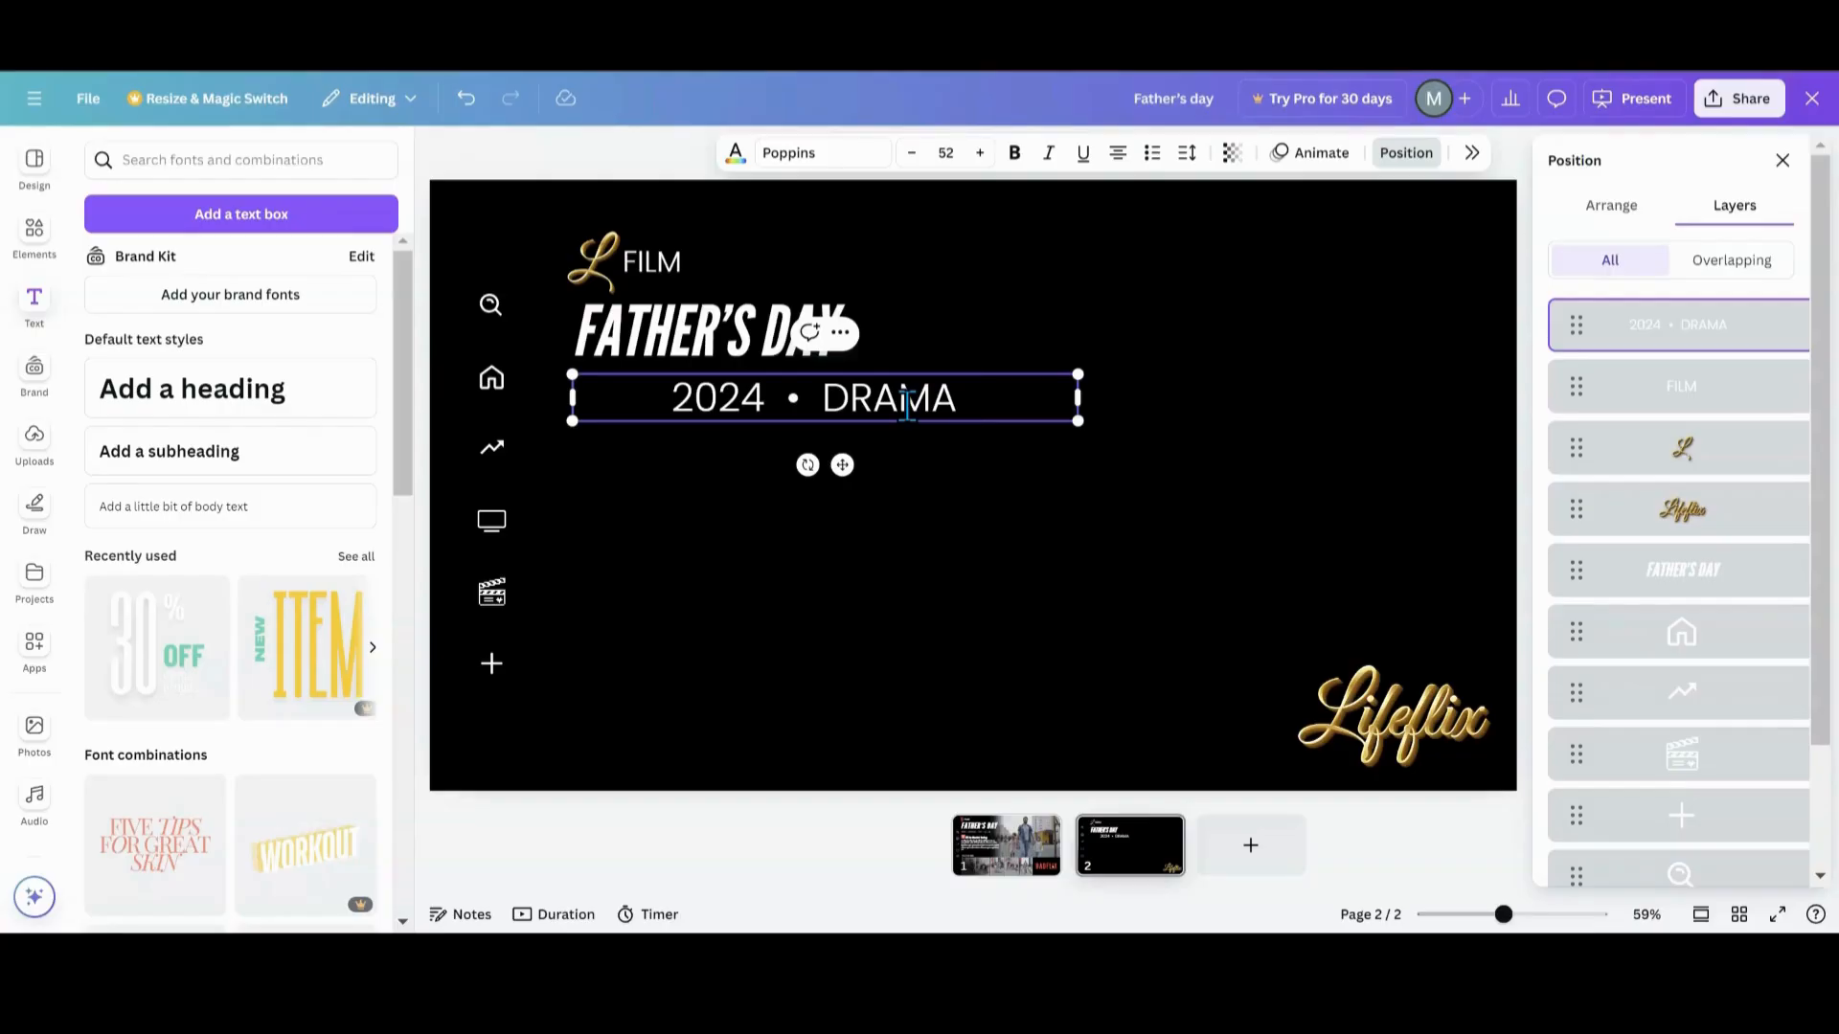
type("•")
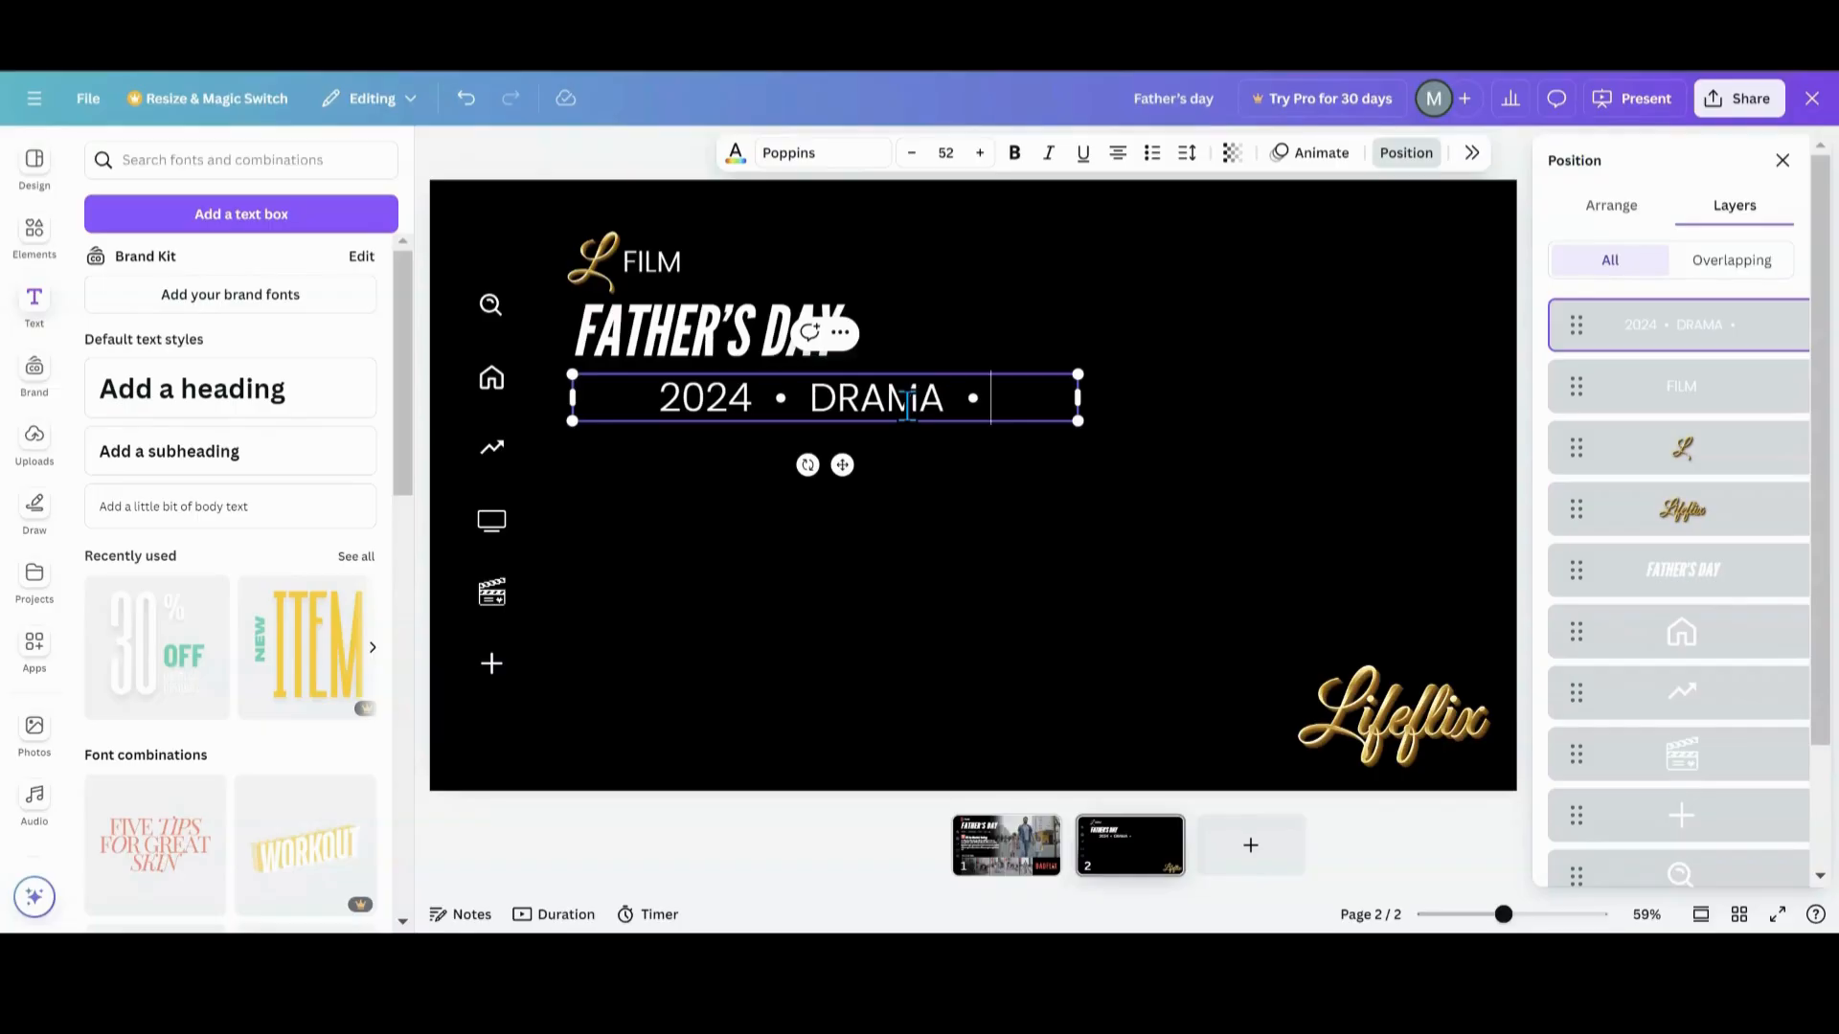
type(" 2hrs")
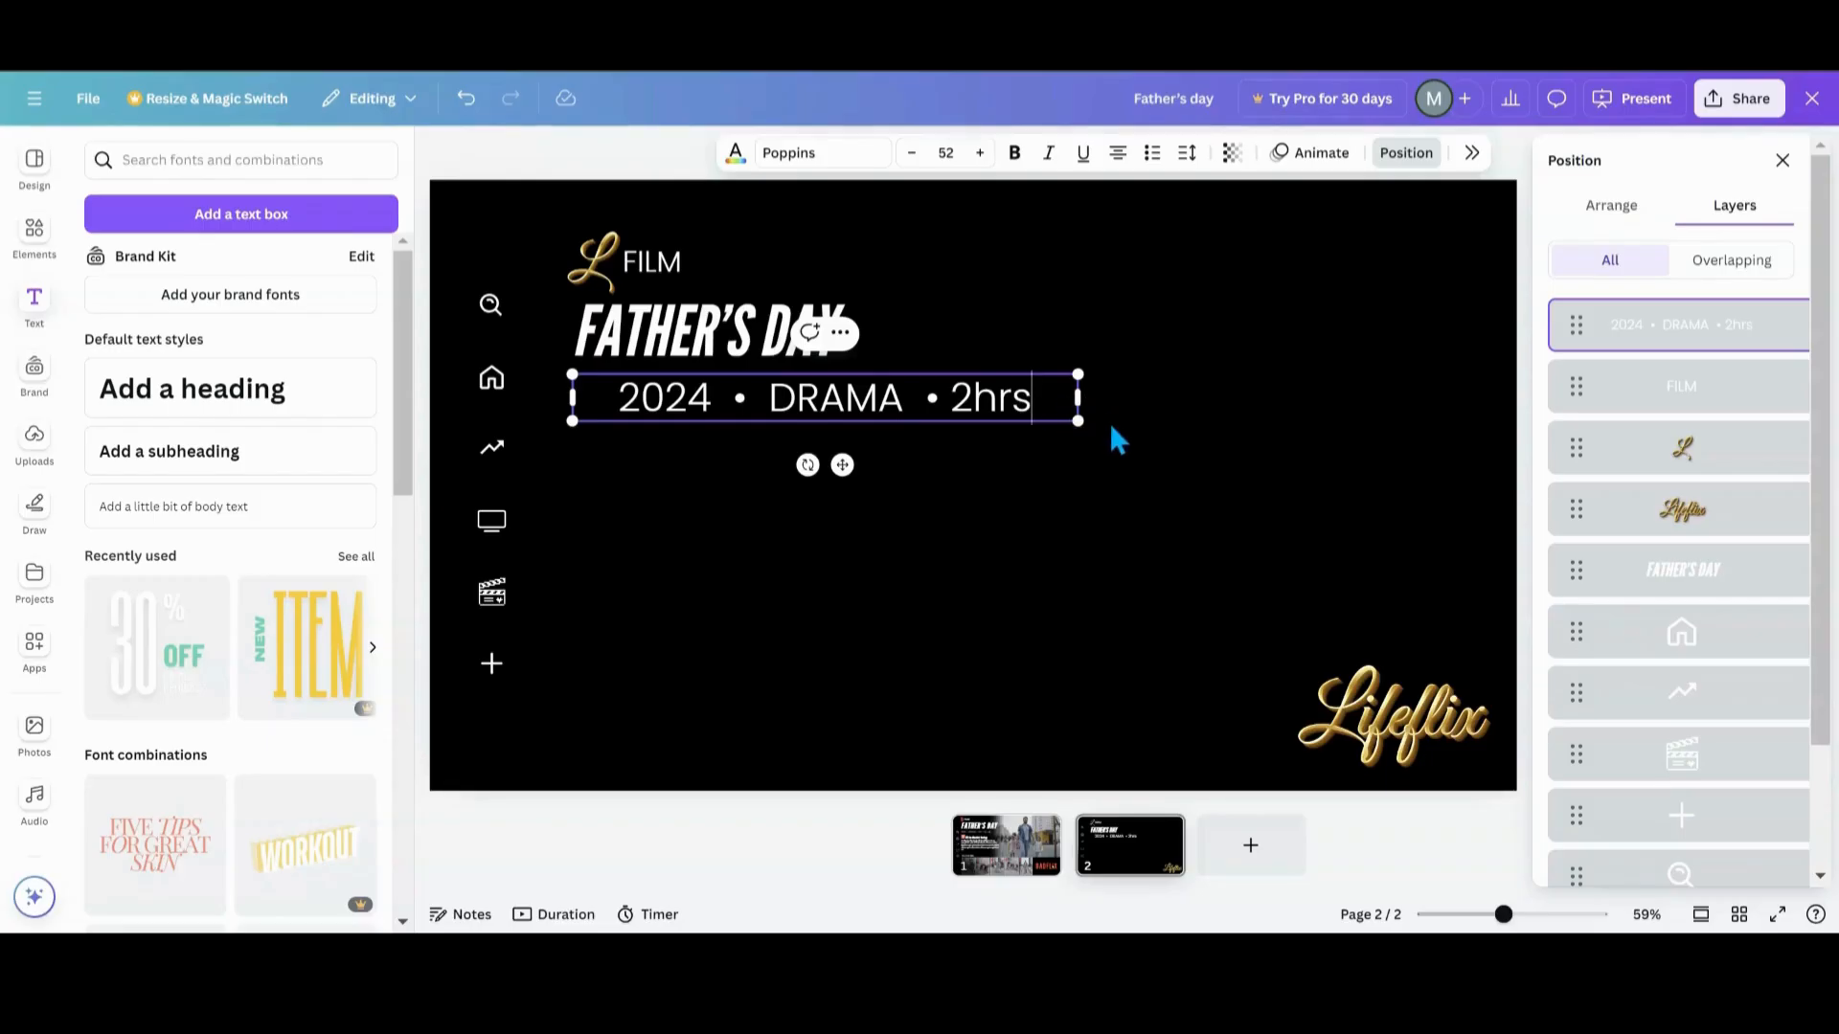
- Replace "2hrs" with "4ever" in the detail line and scale the text down to a font size of about 43.9
left_click_drag(1083, 399, 971, 396)
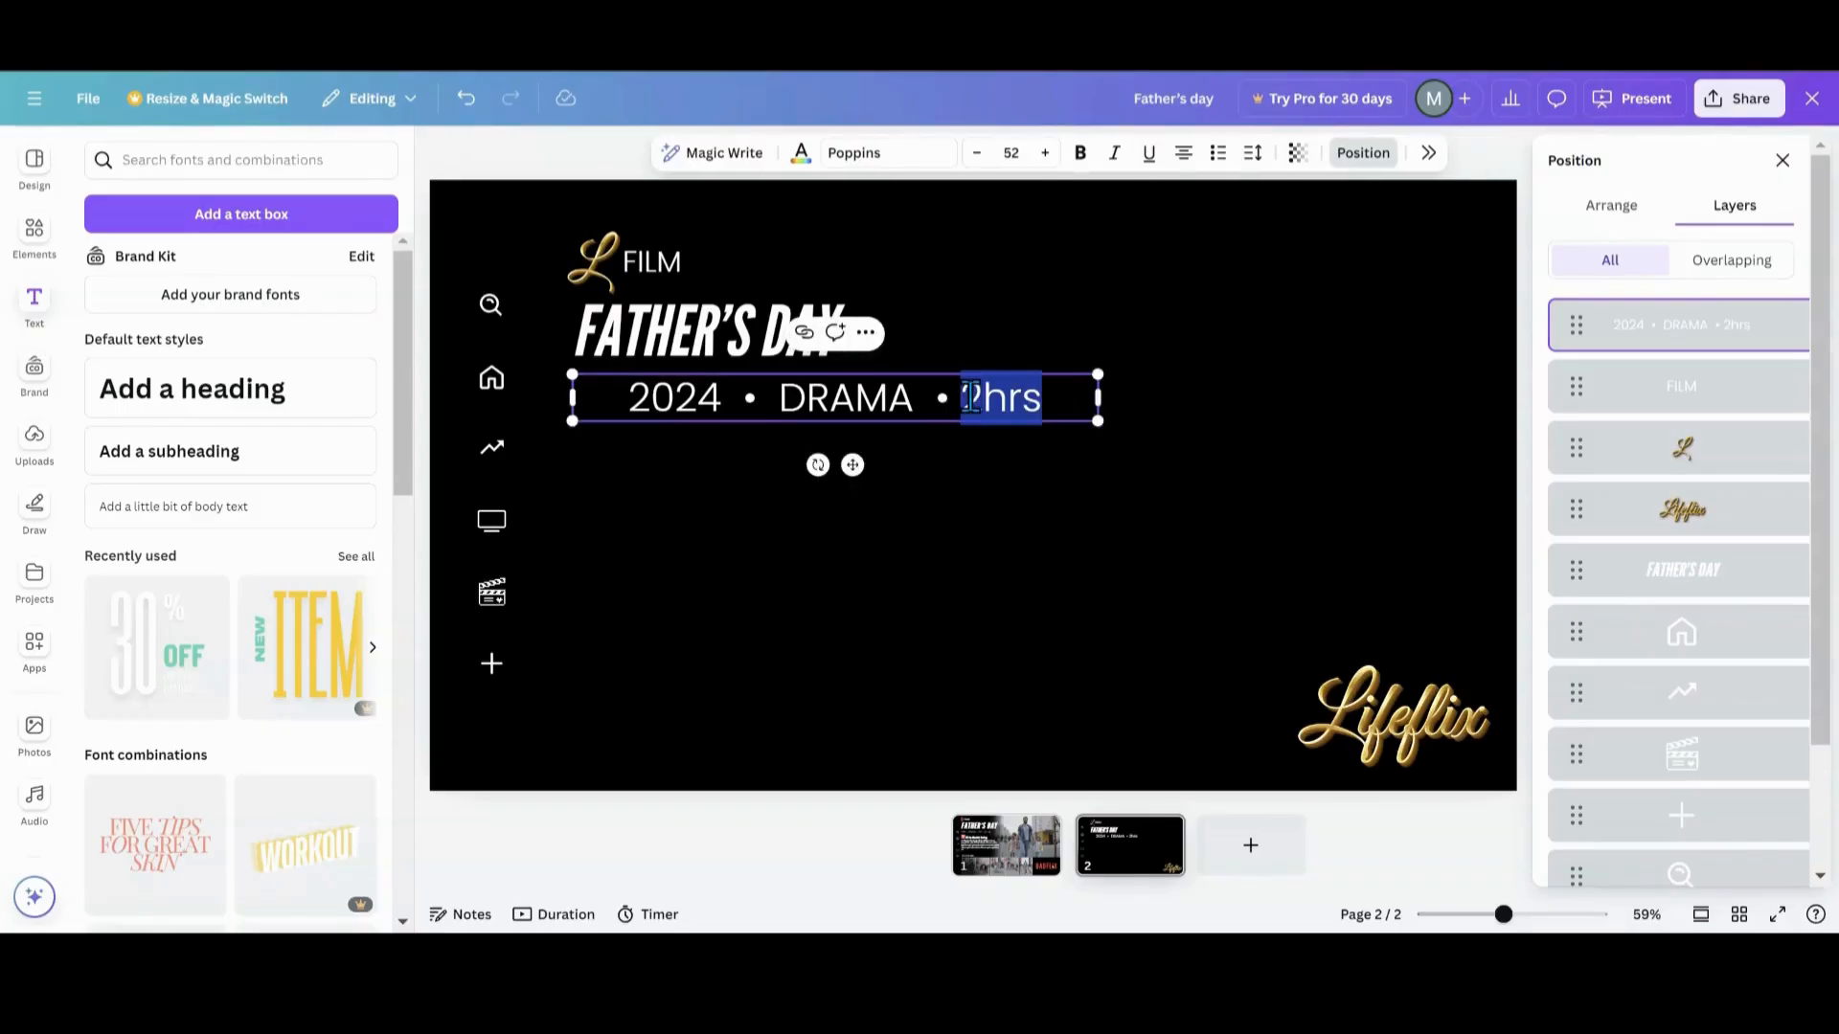
type("$ever")
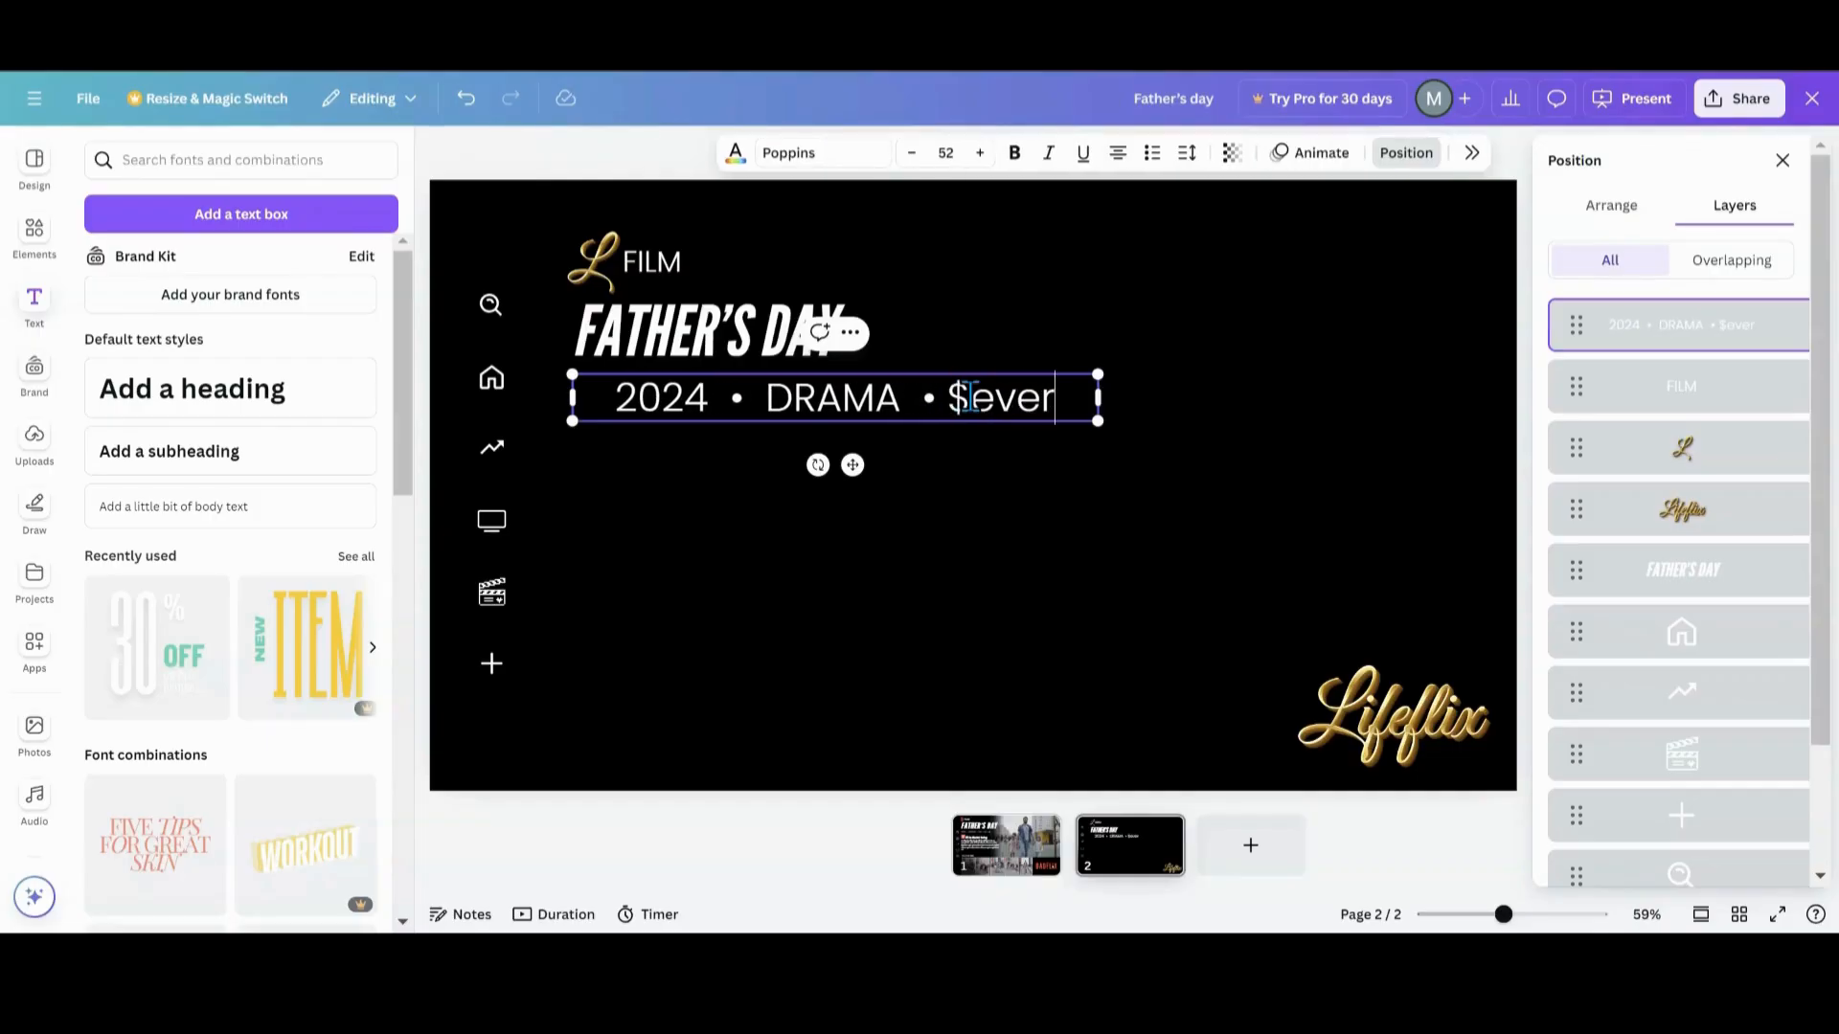
key("BackSpace")
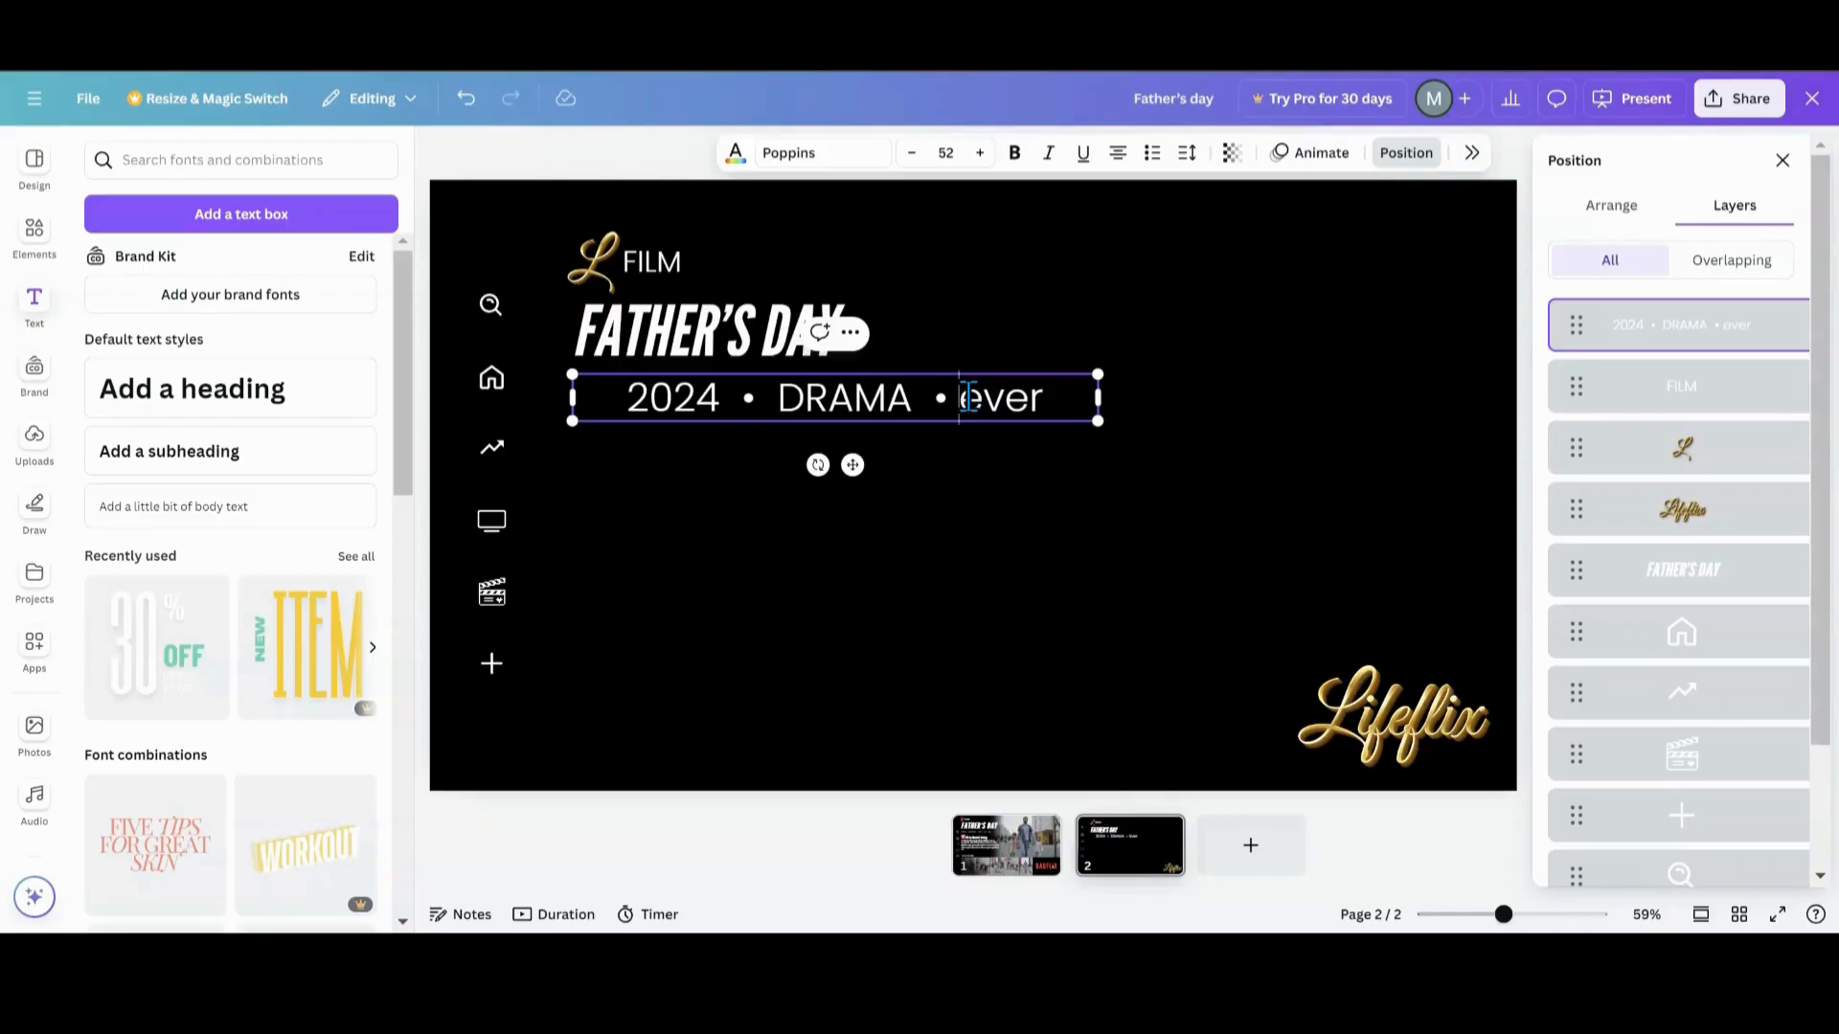
type("4")
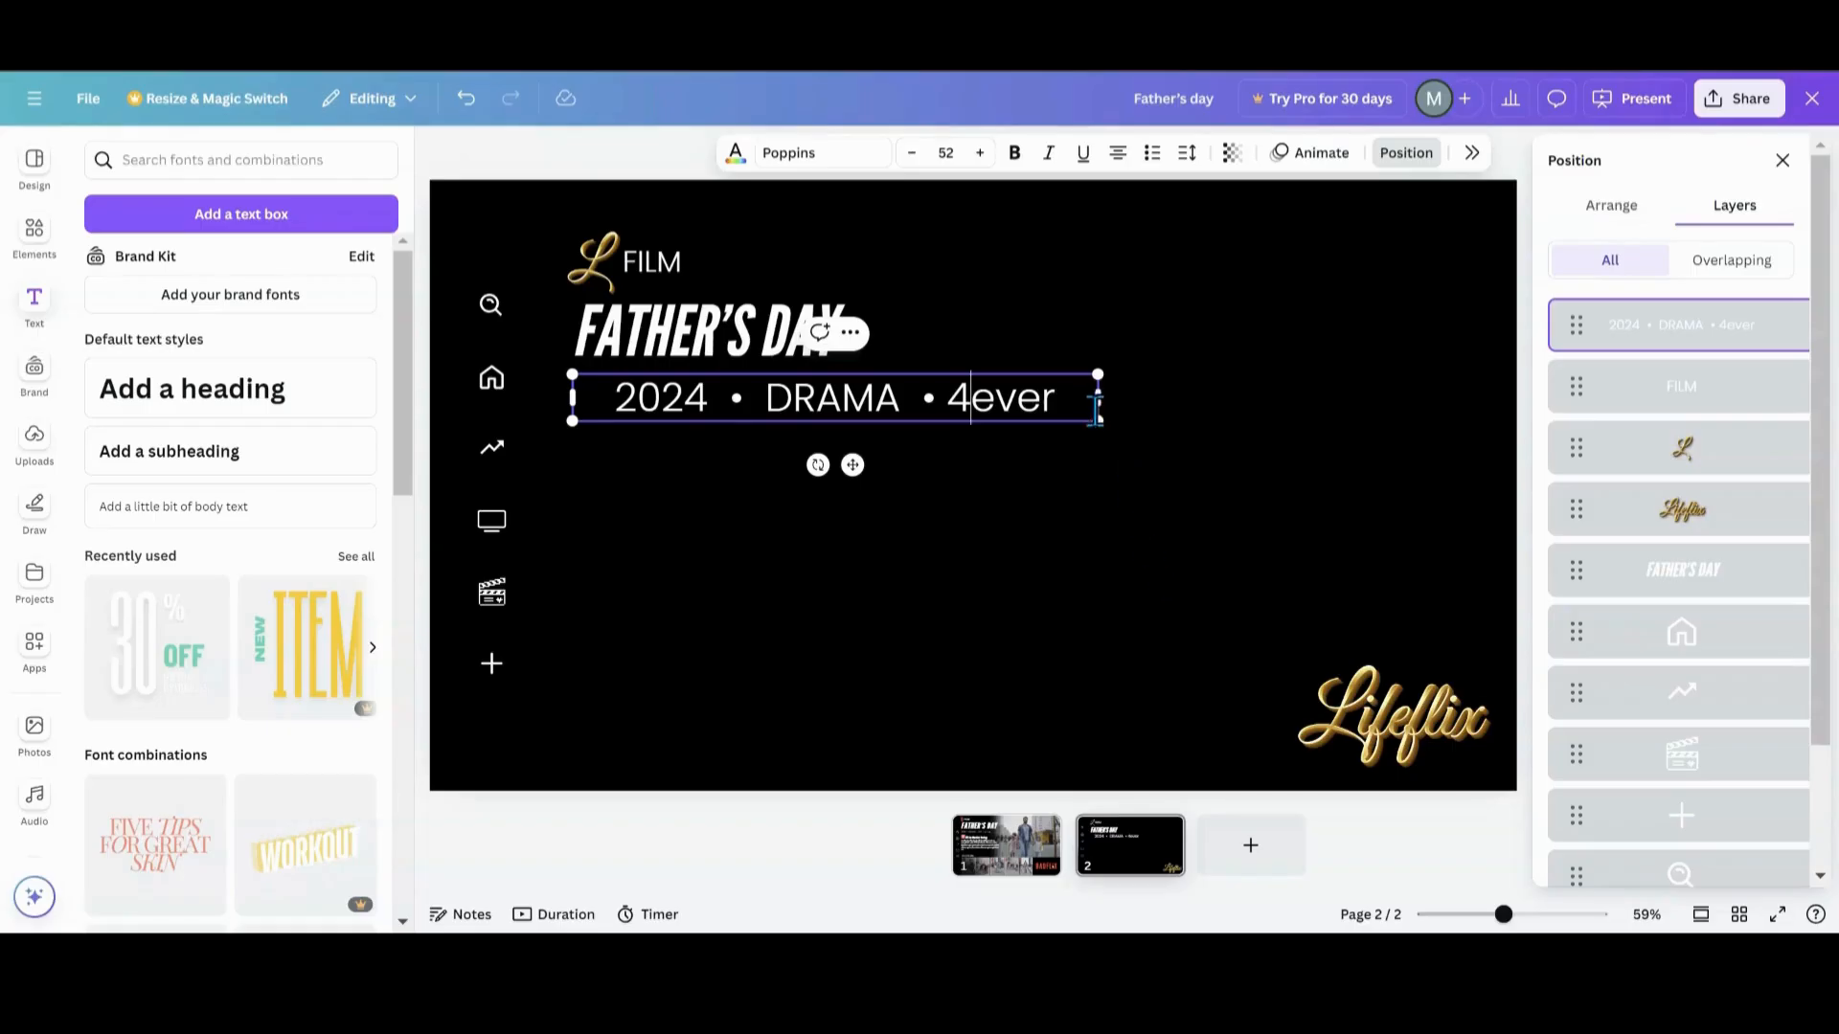
left_click_drag(1095, 419, 1016, 413)
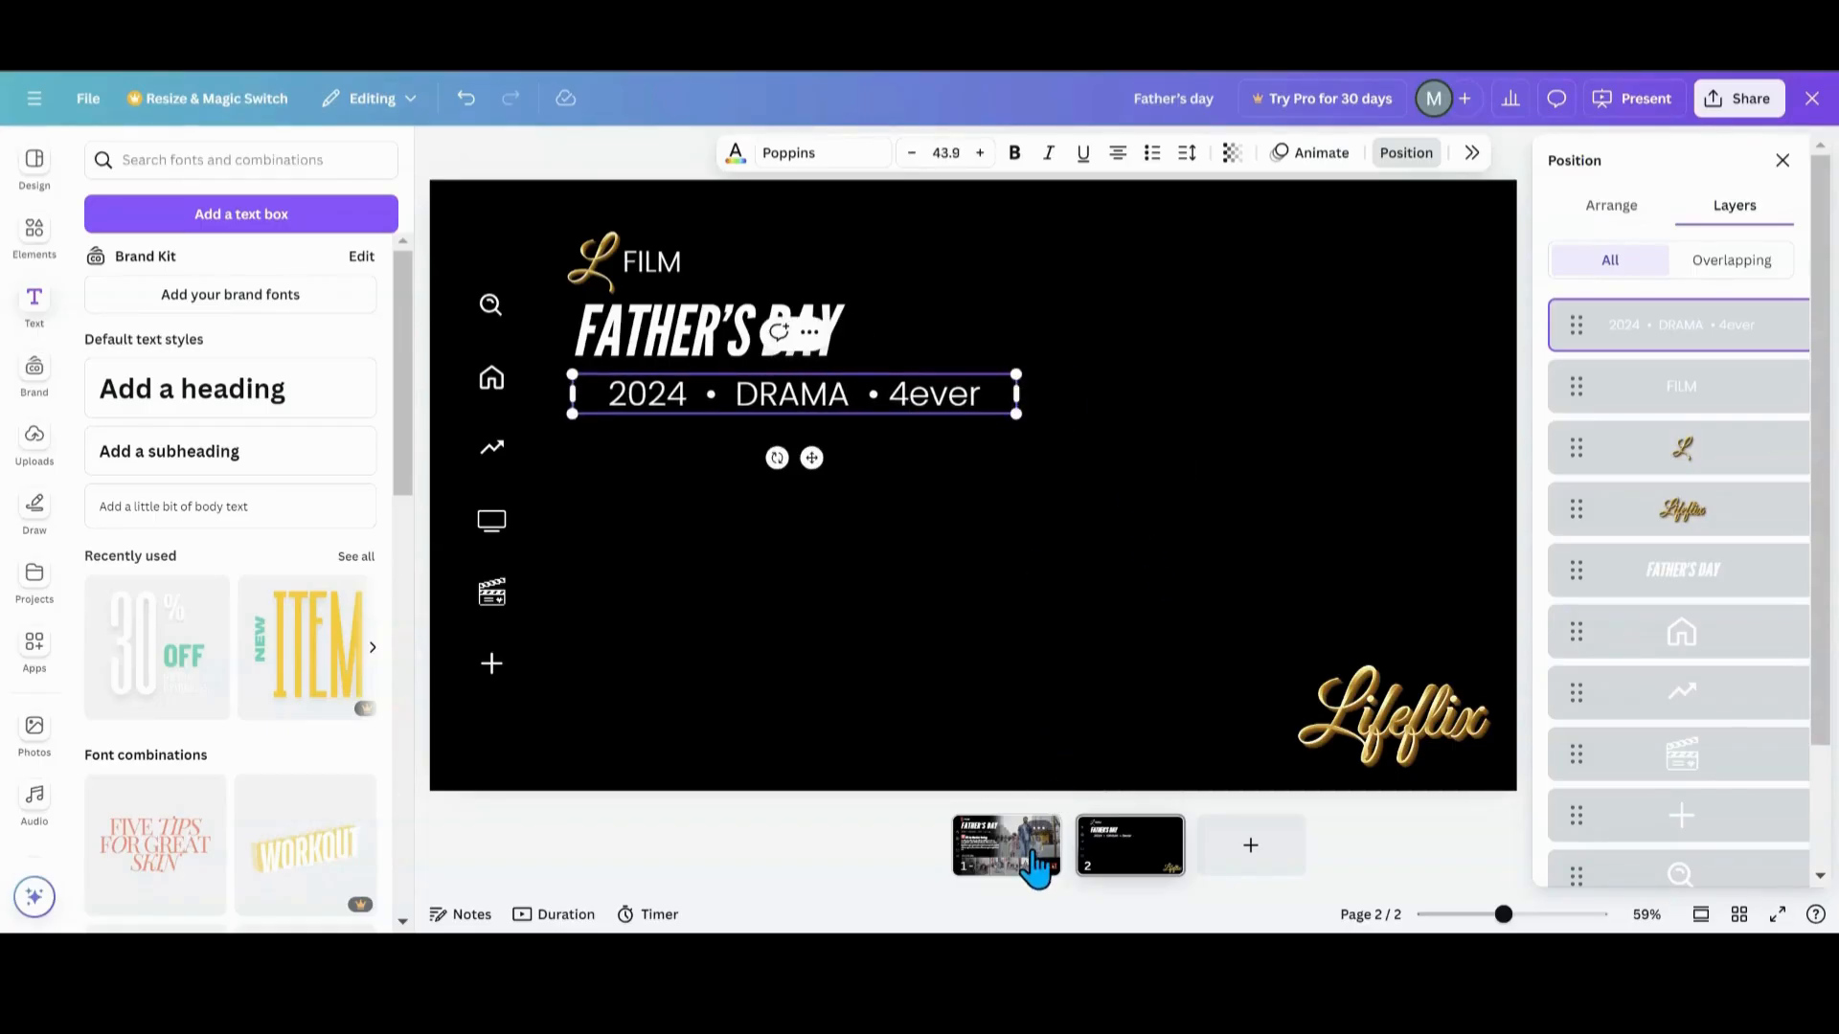
- Recolor the whole "2024 • DRAMA • 4ever" line to the document's light gray, as on page 1
scroll(833, 691, "up", 2)
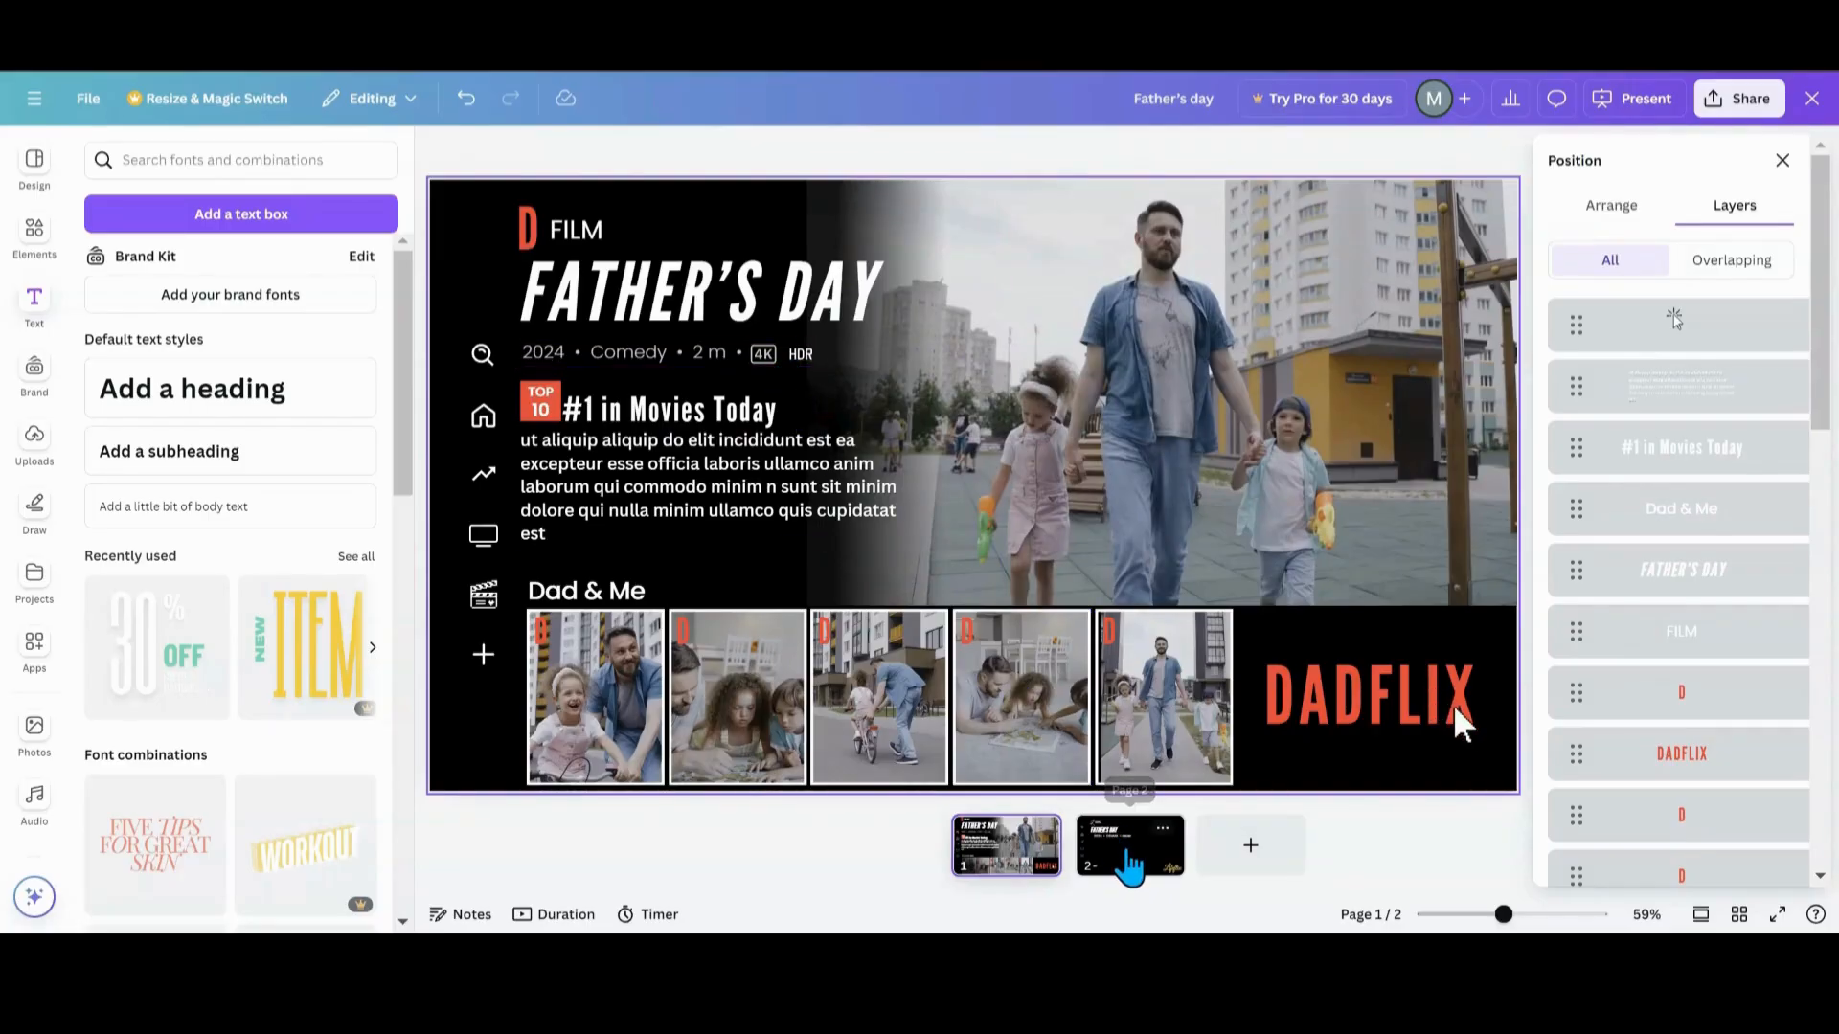
left_click(1126, 859)
left_click(945, 405)
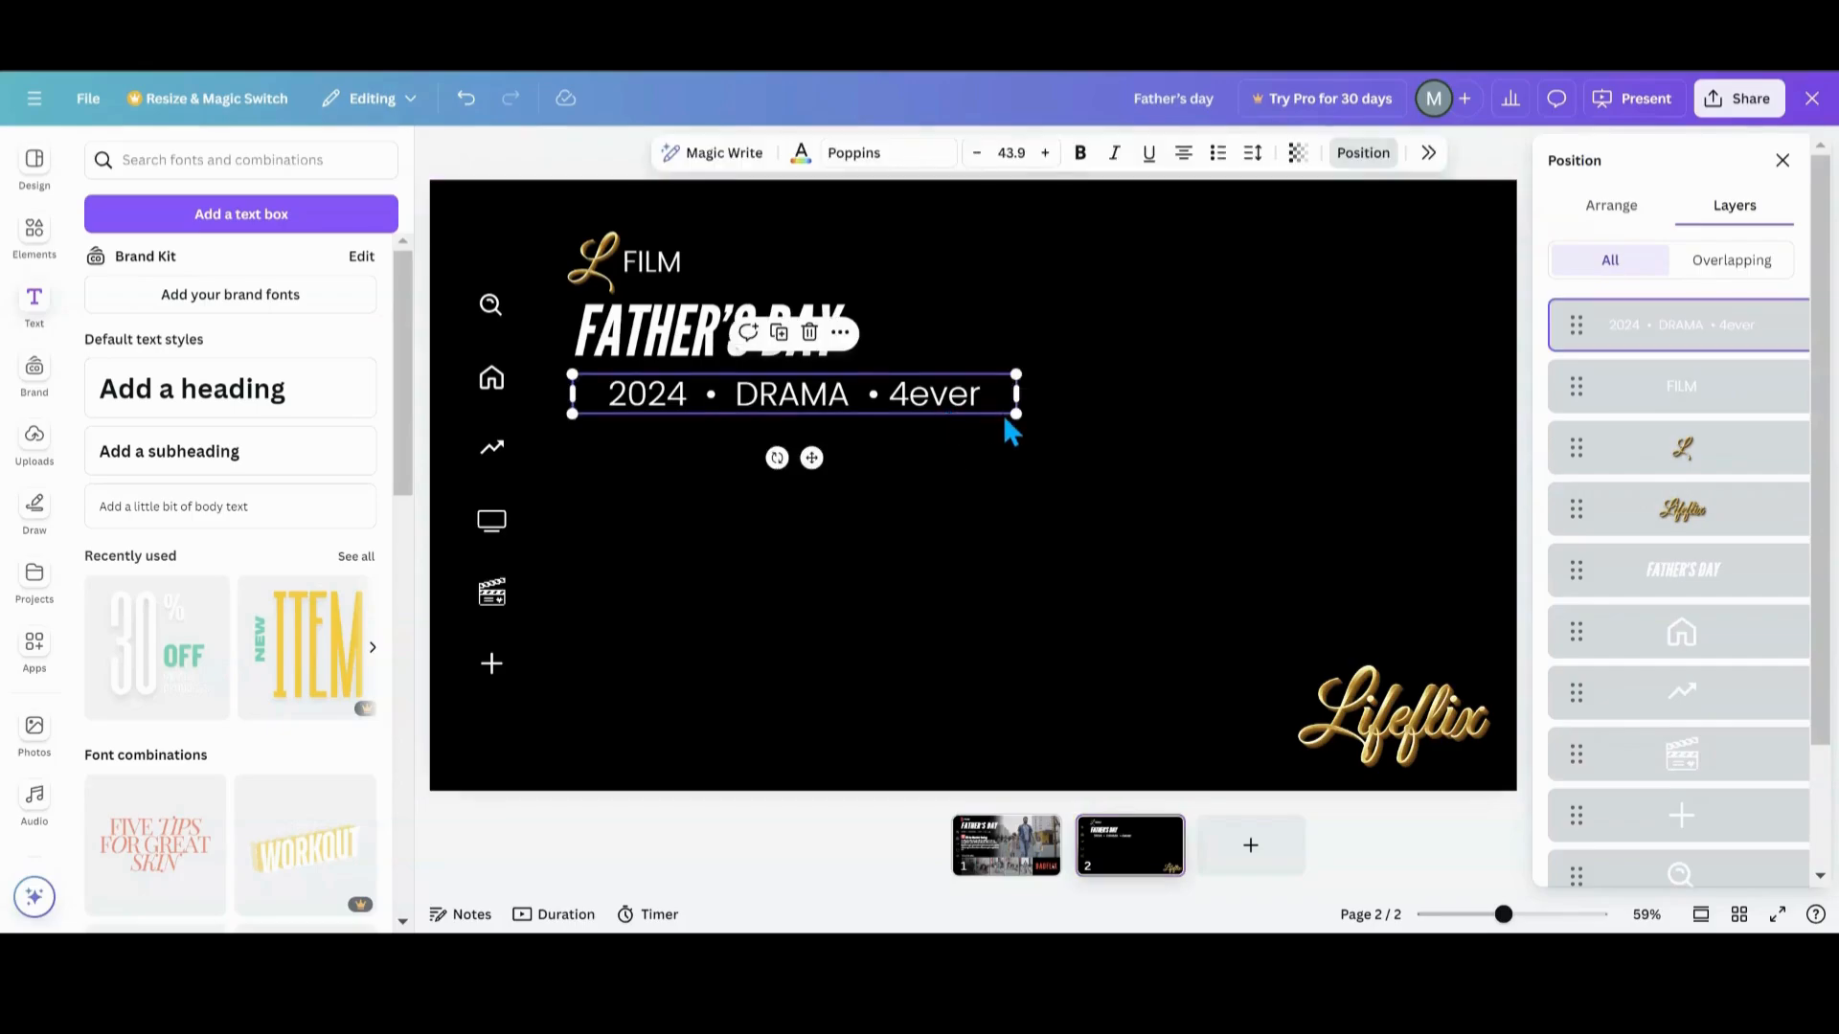
left_click_drag(993, 405, 603, 395)
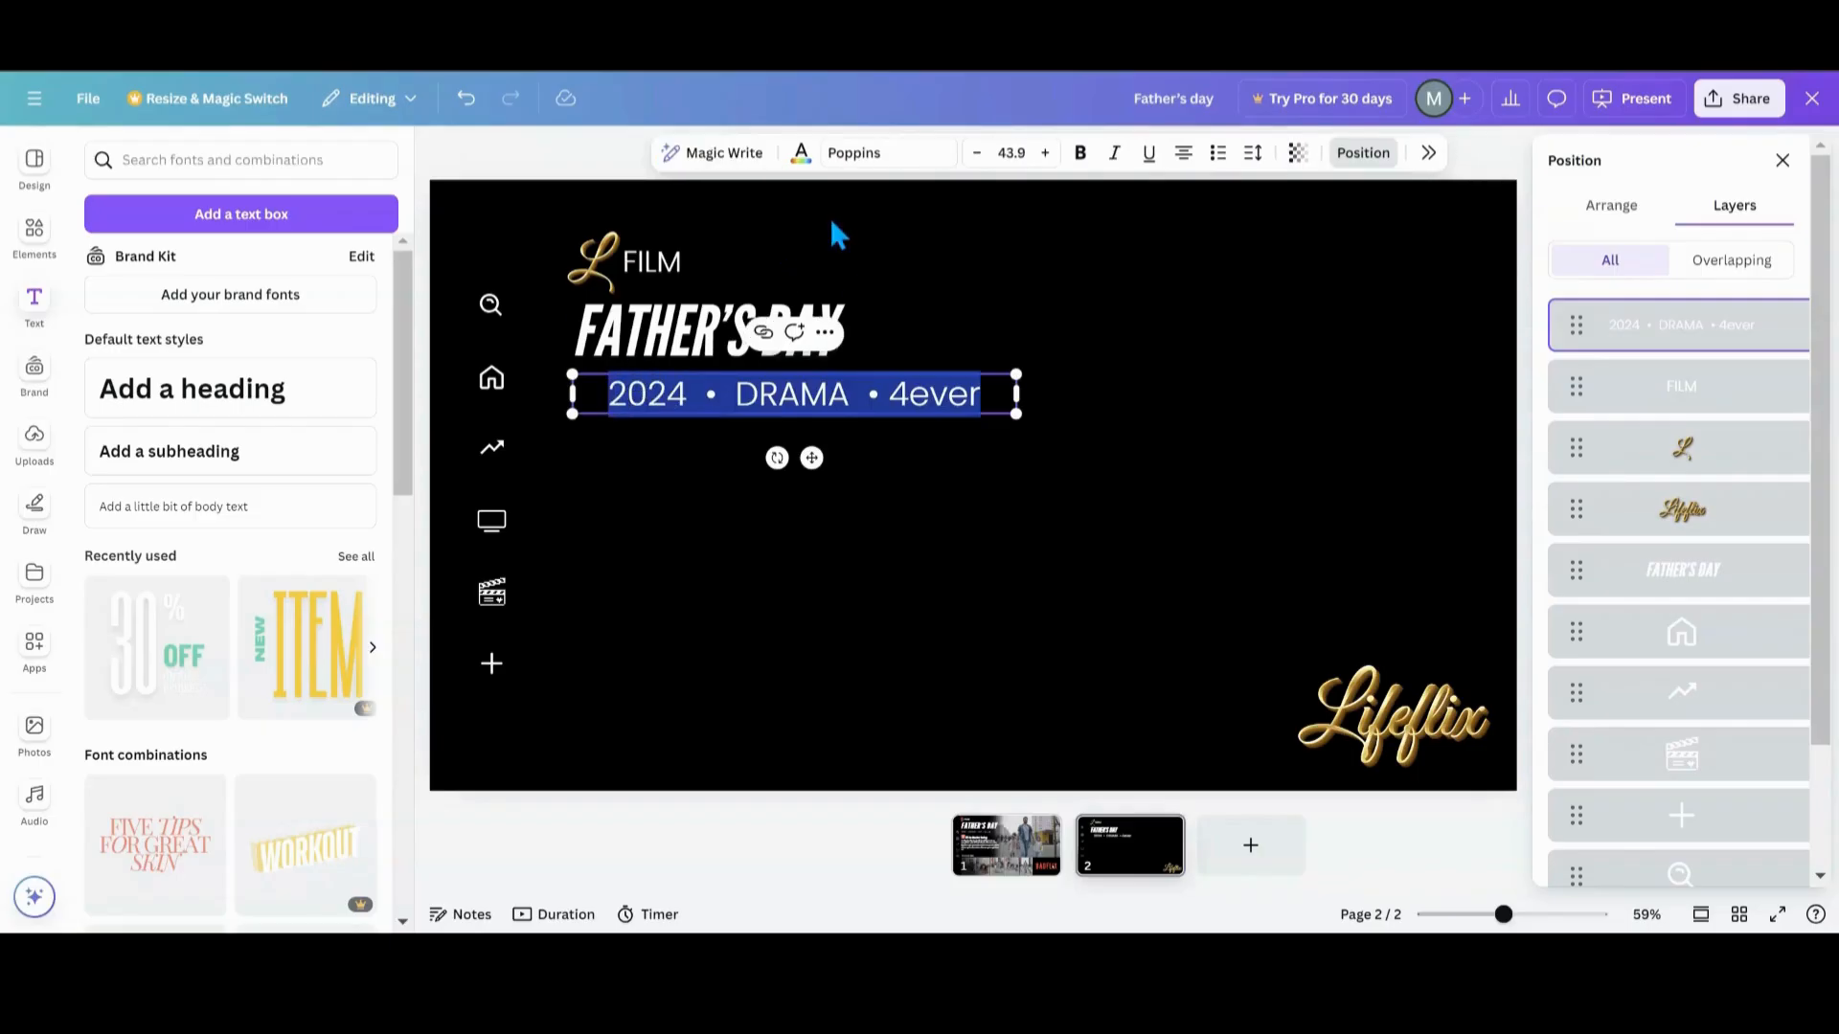
left_click(804, 153)
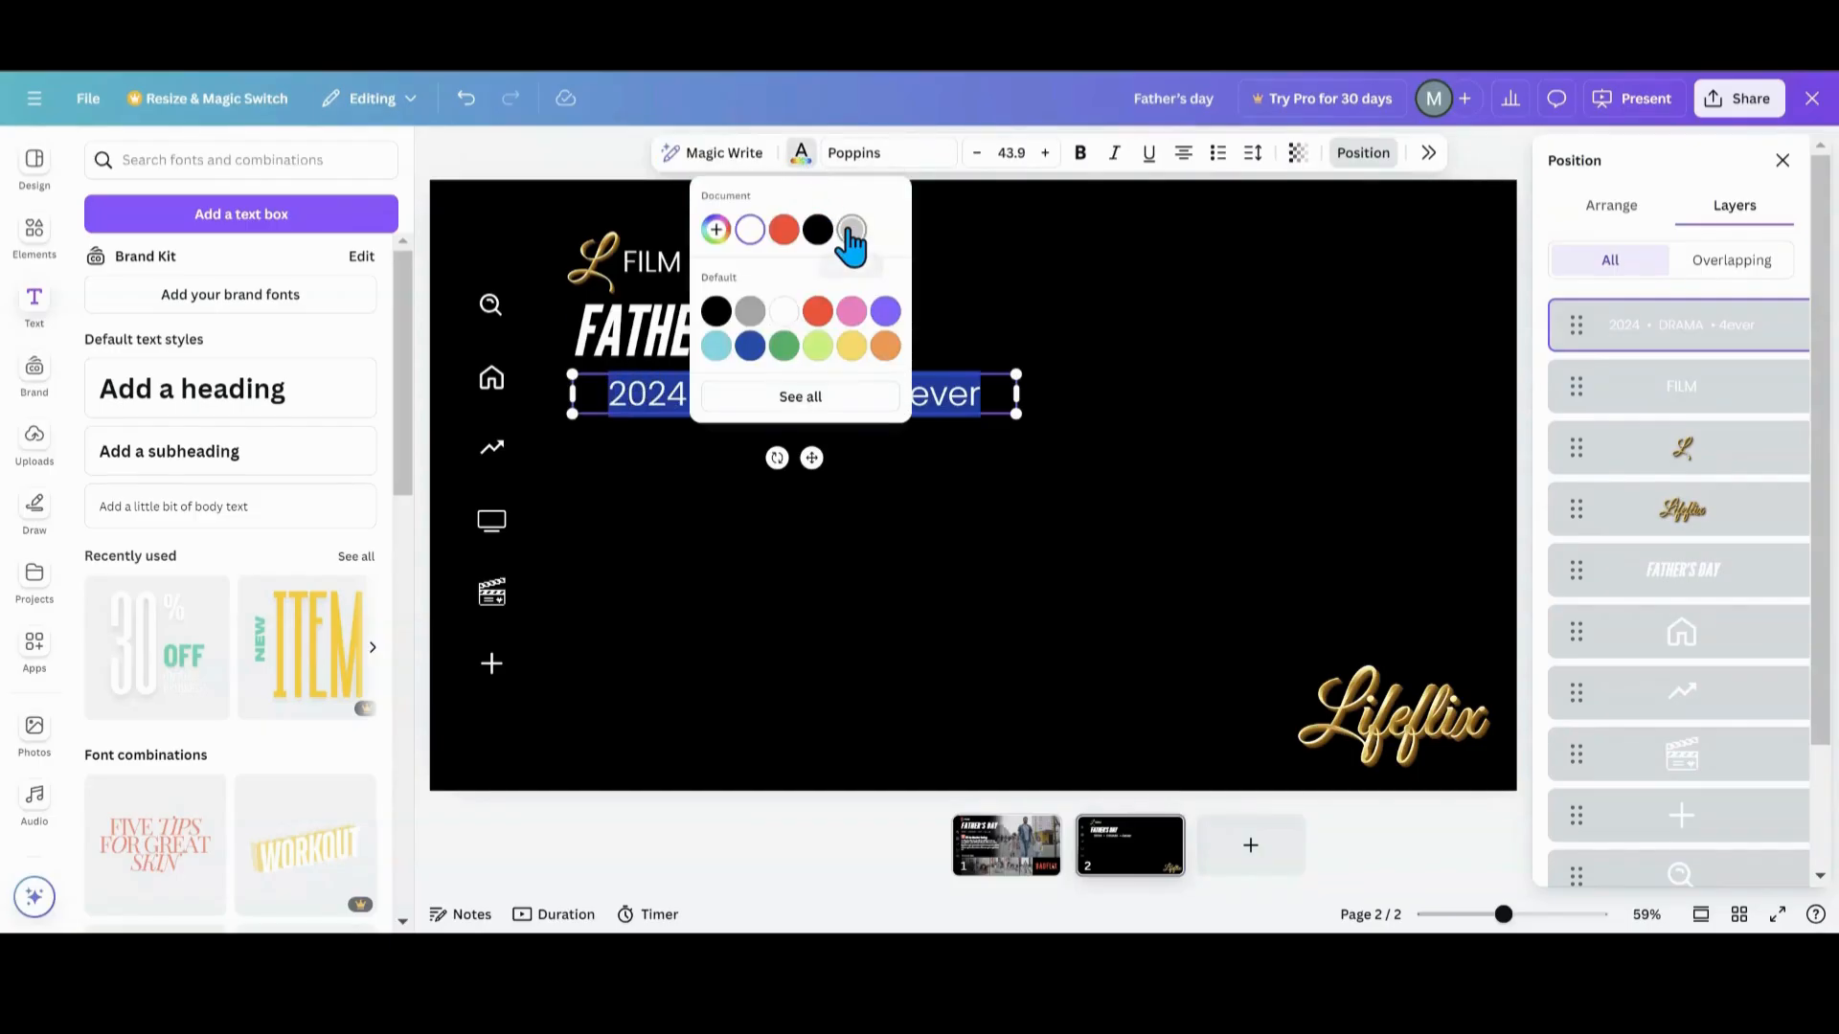
left_click(851, 232)
- Scale the detail line down to a font size of about 24.8, align it directly under FATHER'S DAY and compare it with page 1
left_click(996, 406)
left_click_drag(1013, 412, 728, 379)
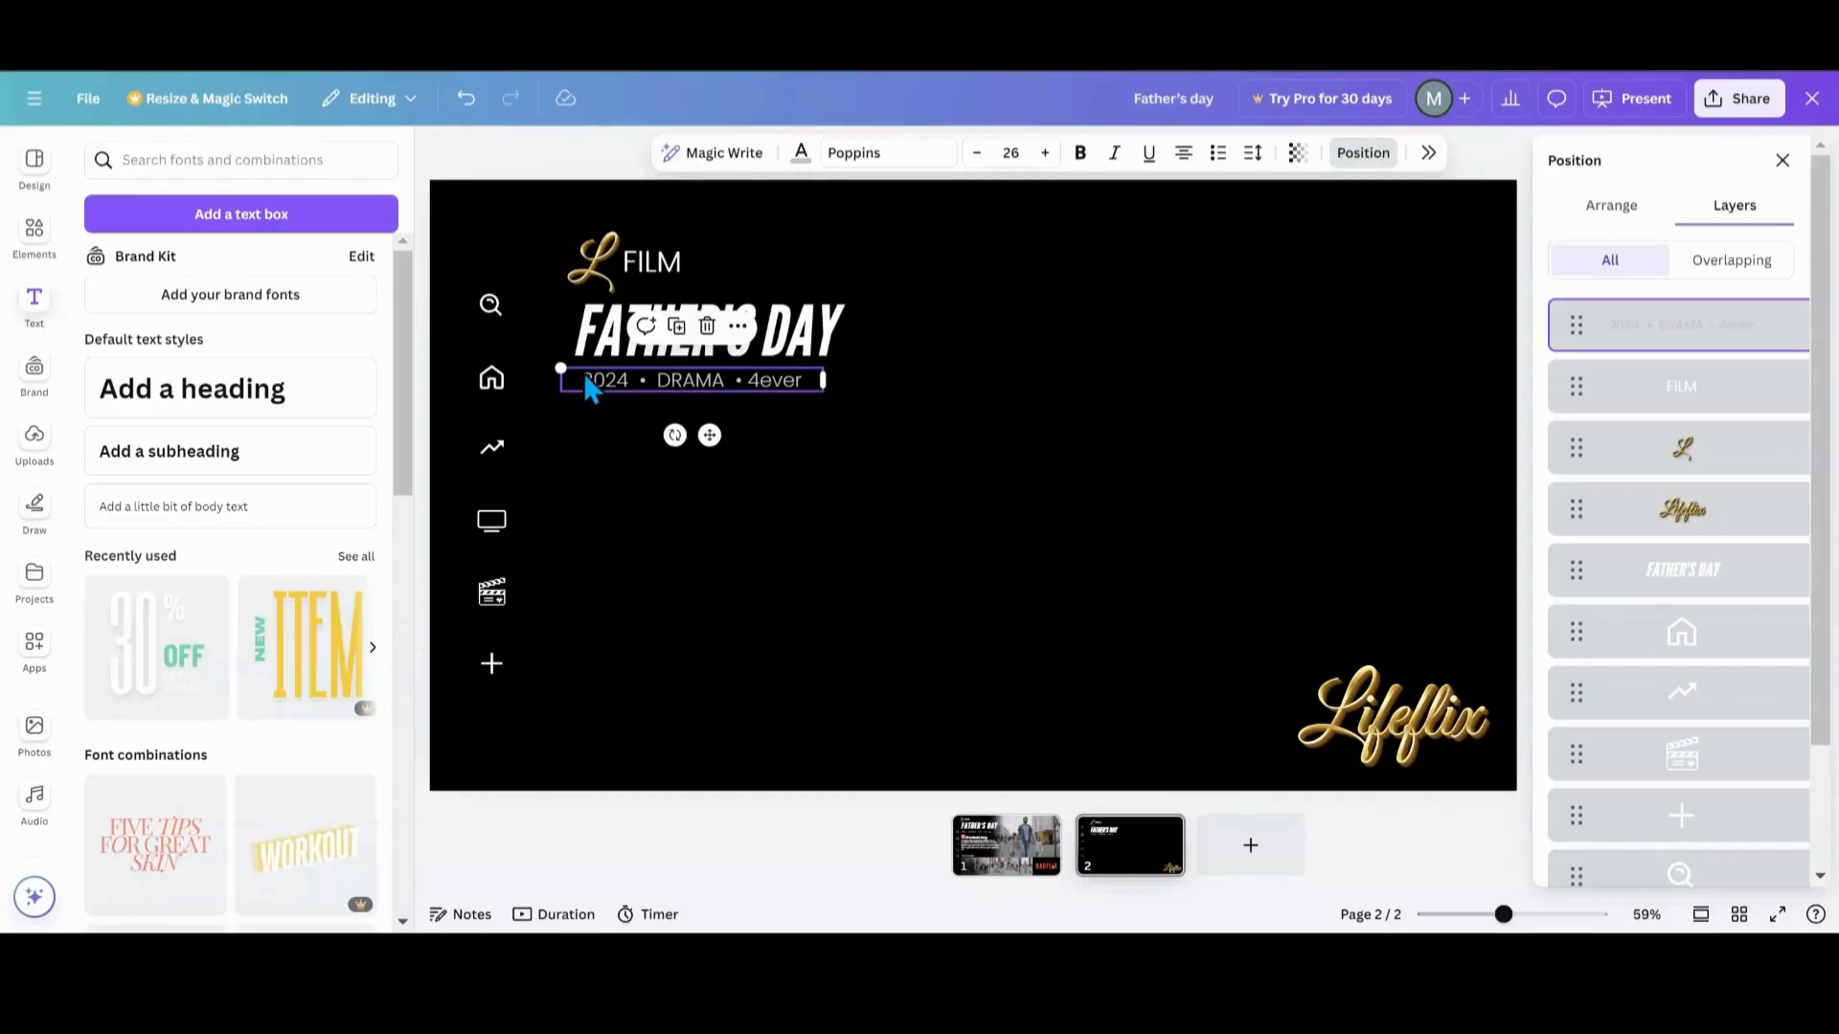
left_click_drag(556, 358, 571, 369)
left_click_drag(714, 435, 694, 433)
left_click(824, 481)
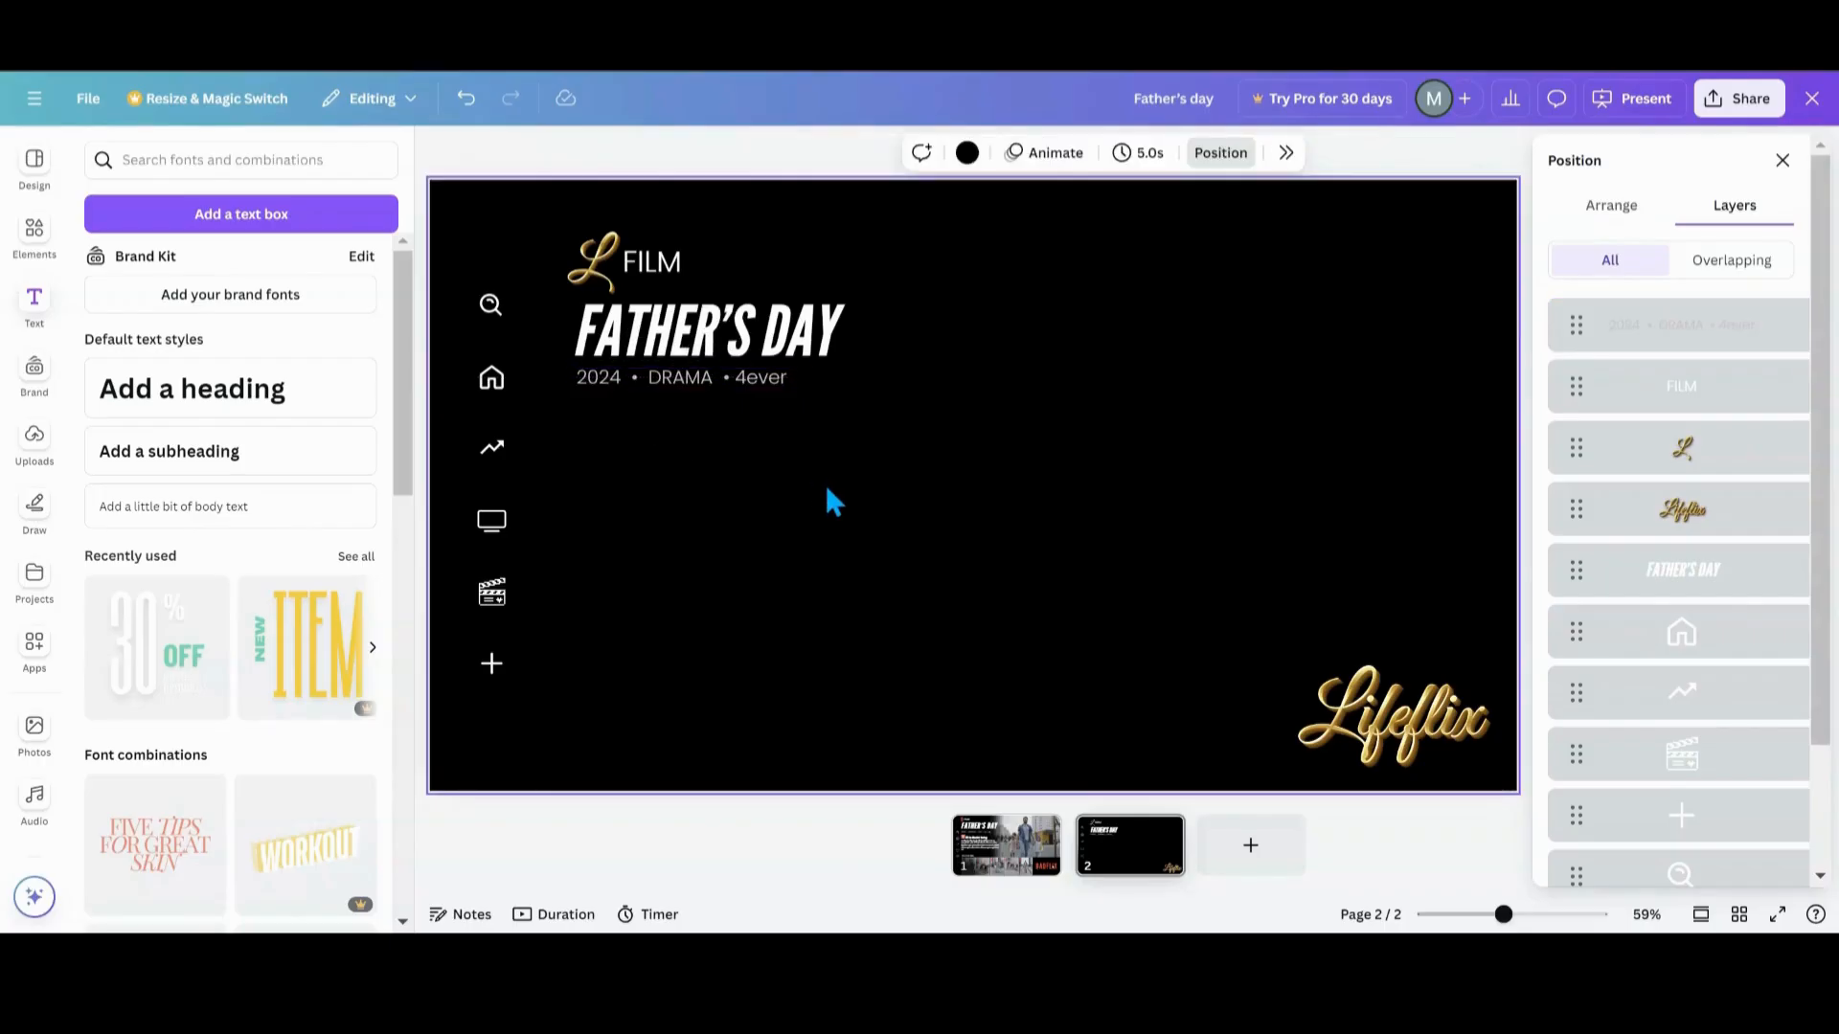
left_click(676, 377)
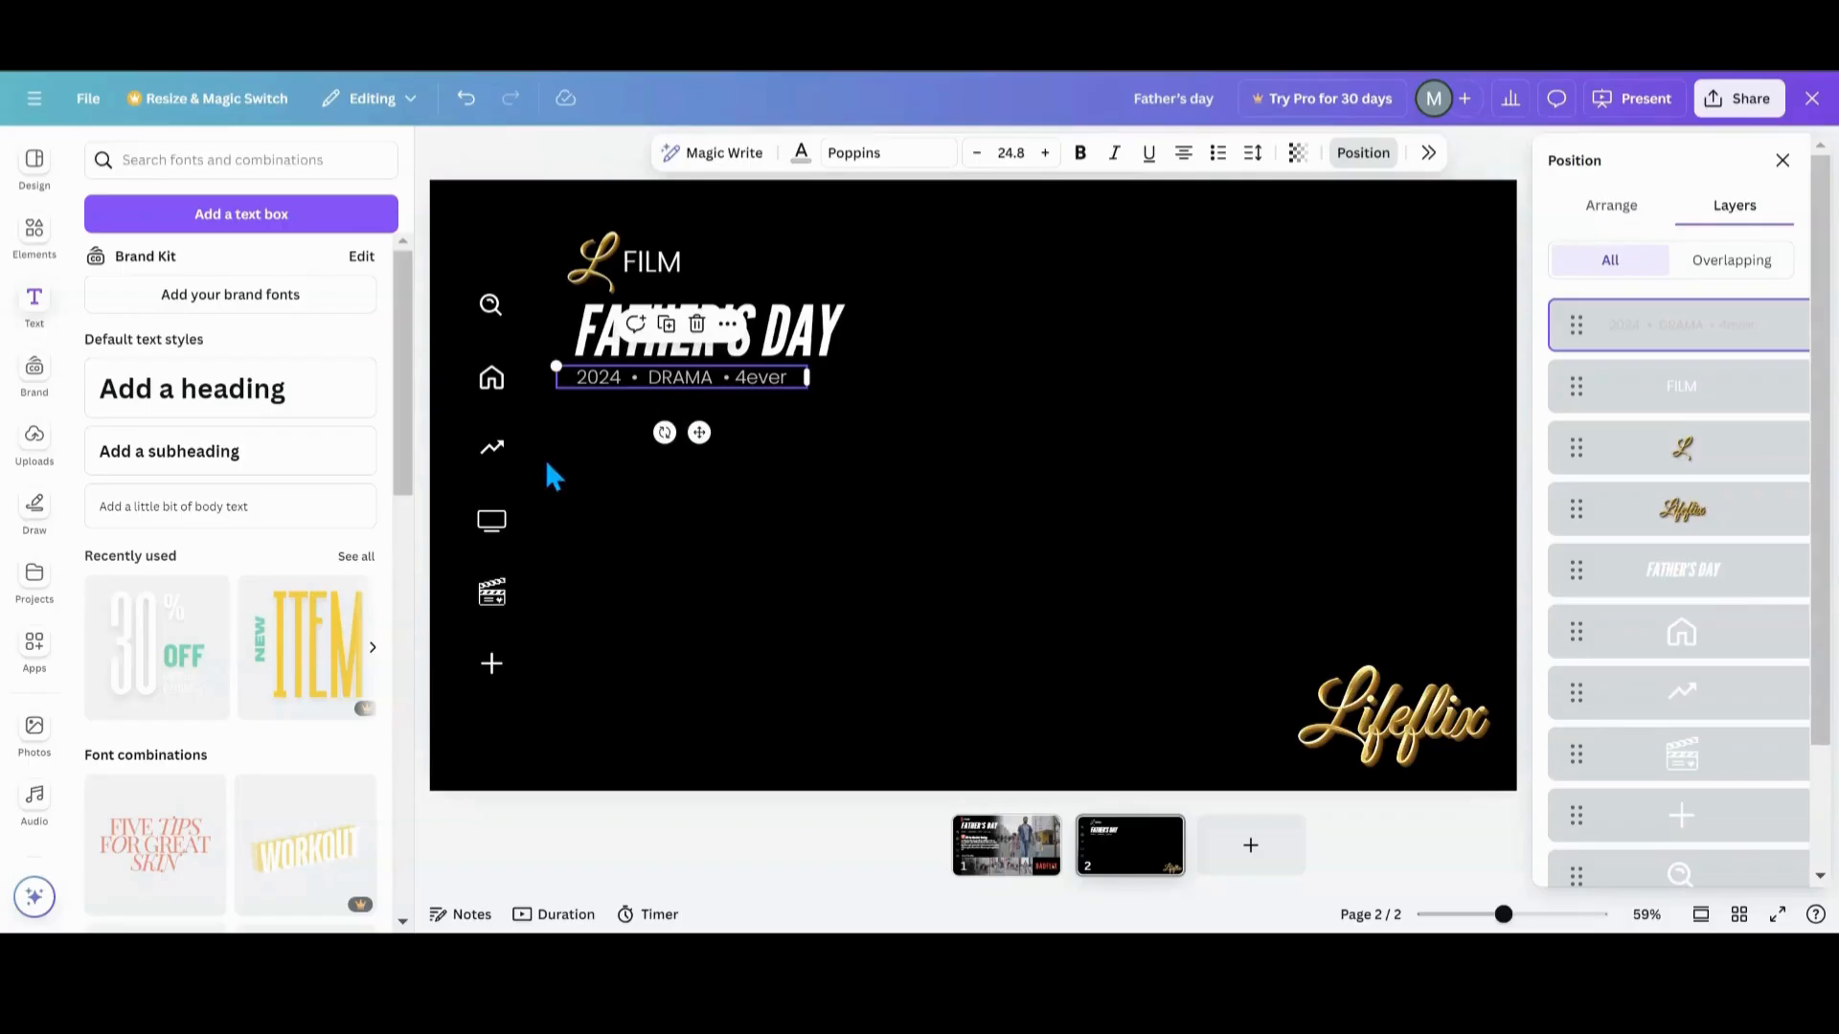
left_click(992, 879)
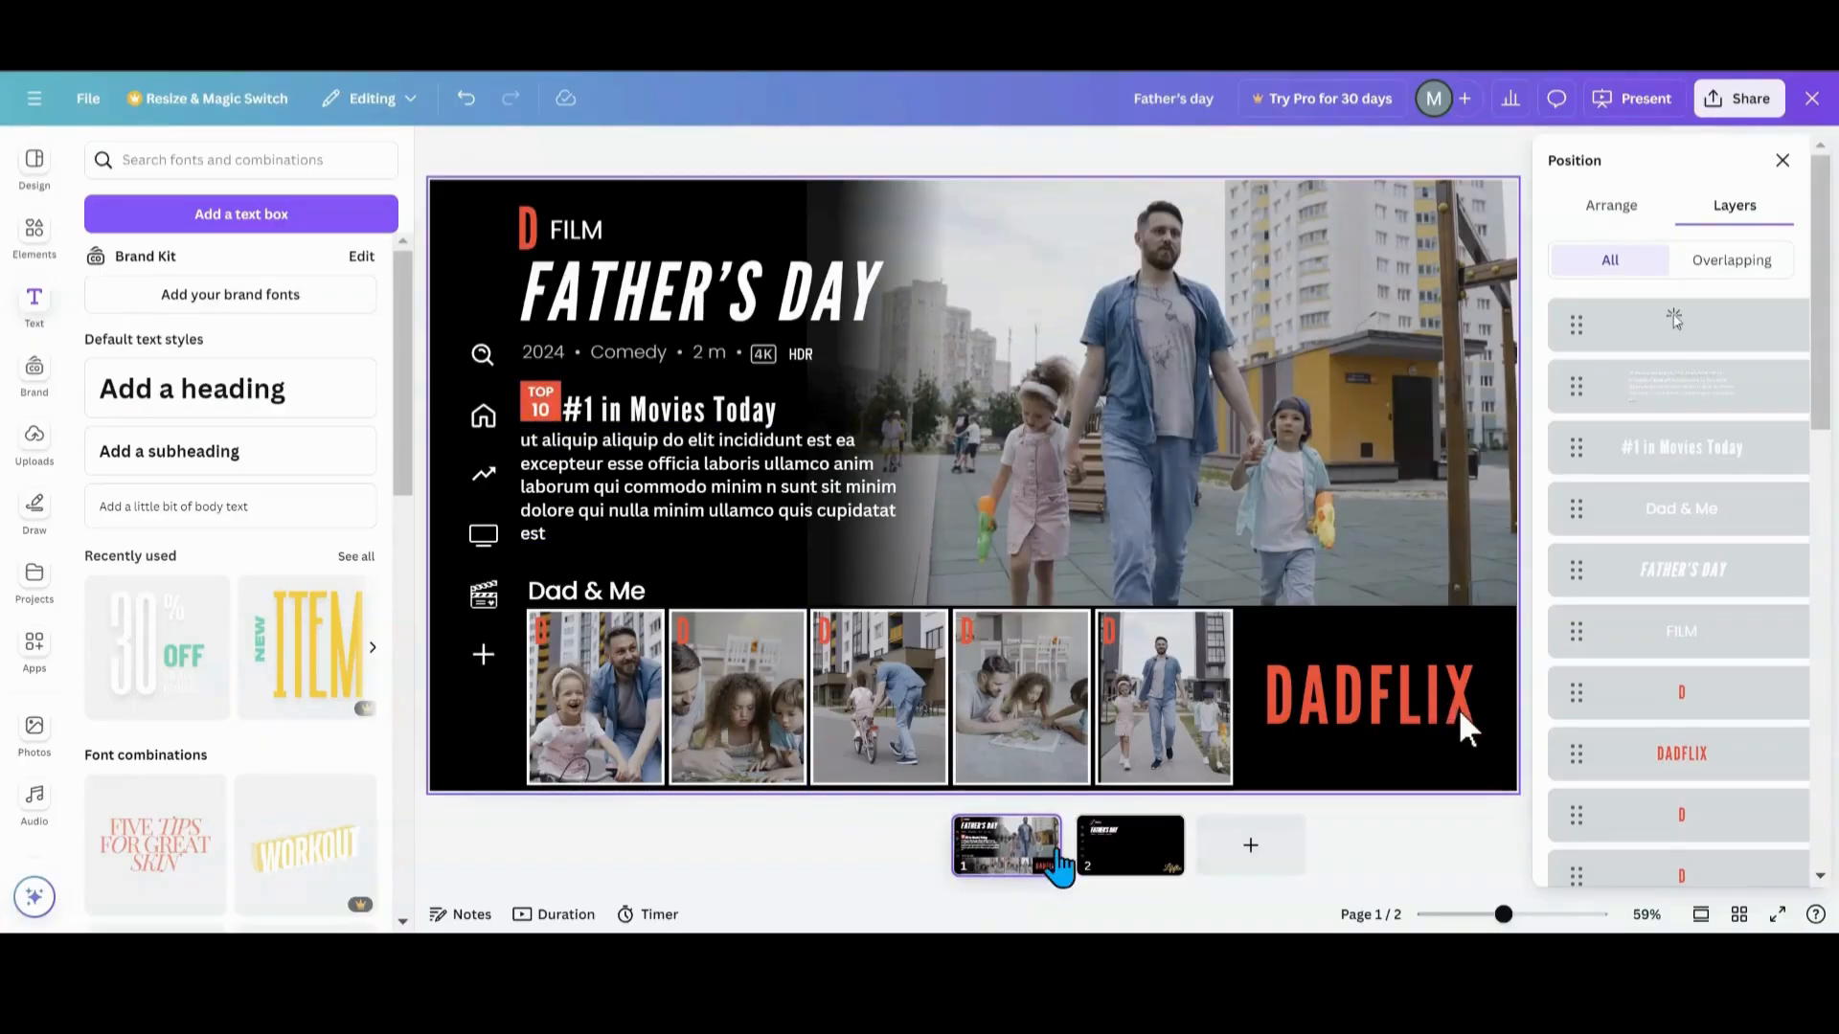
left_click(1132, 874)
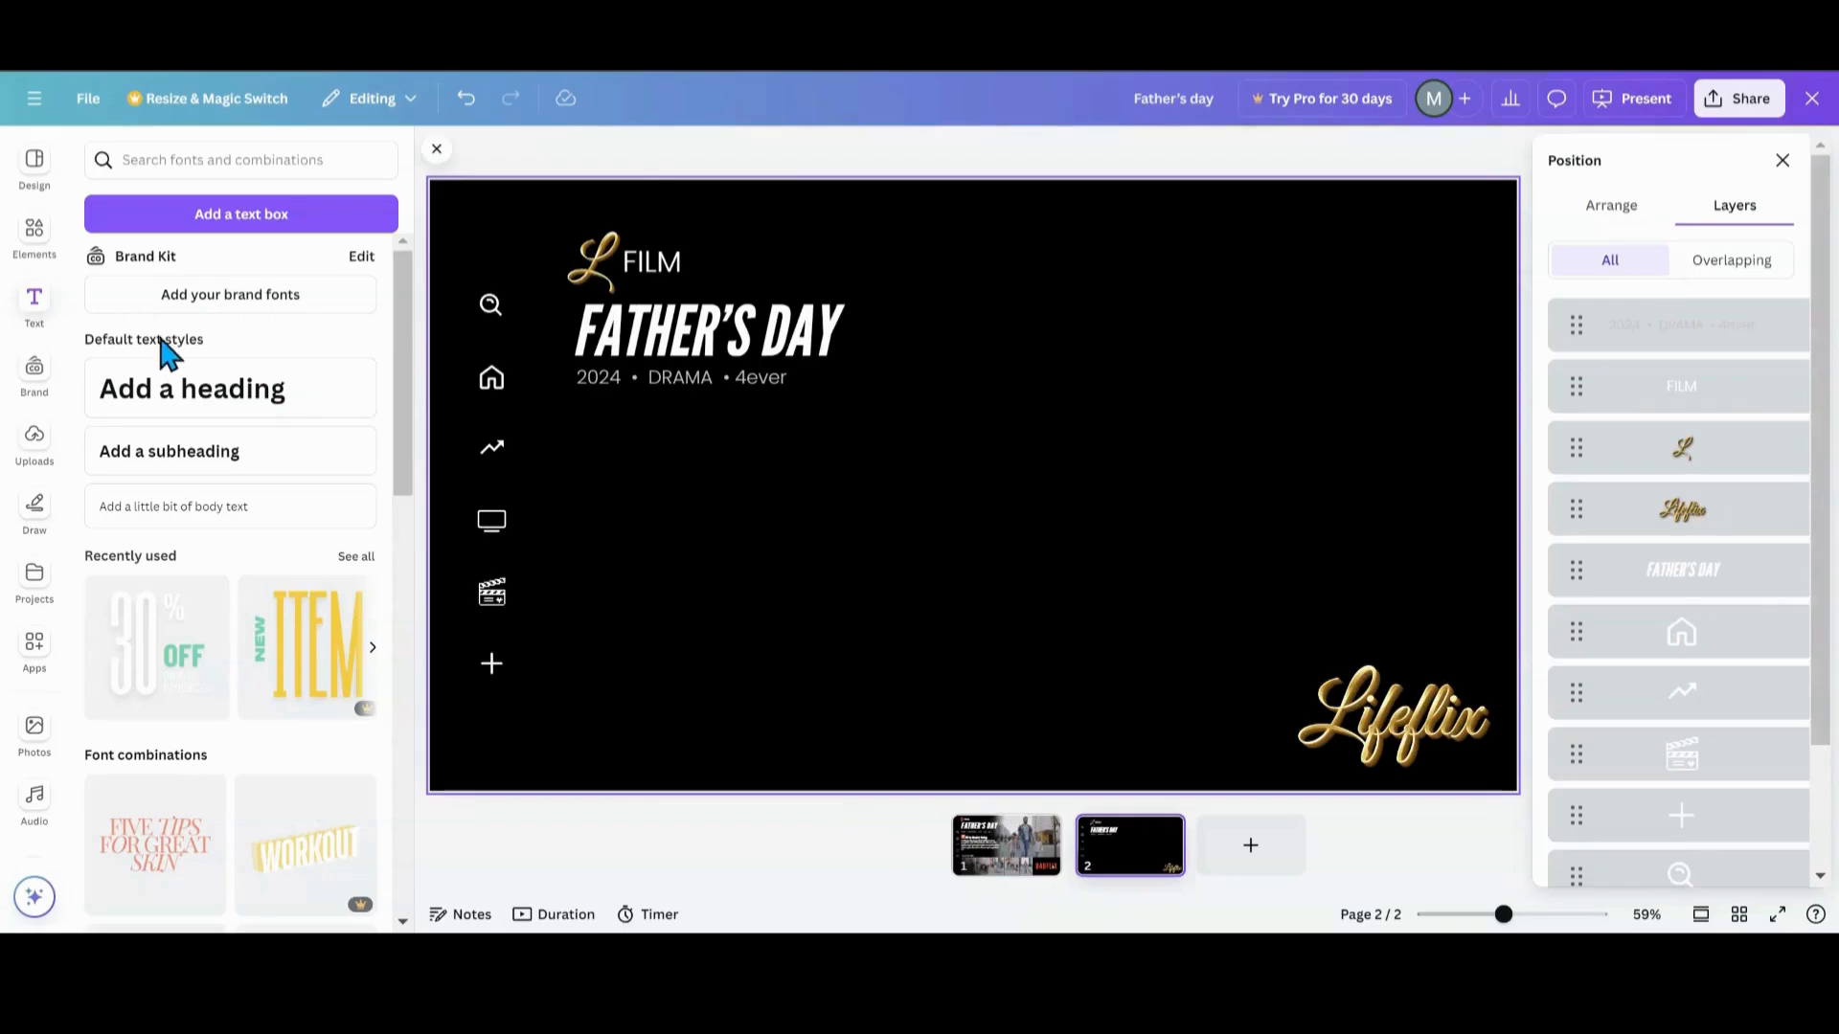
- Add a red square to page 2 and a bold heading over it reading "TOP" and "10" on two lines
left_click(34, 235)
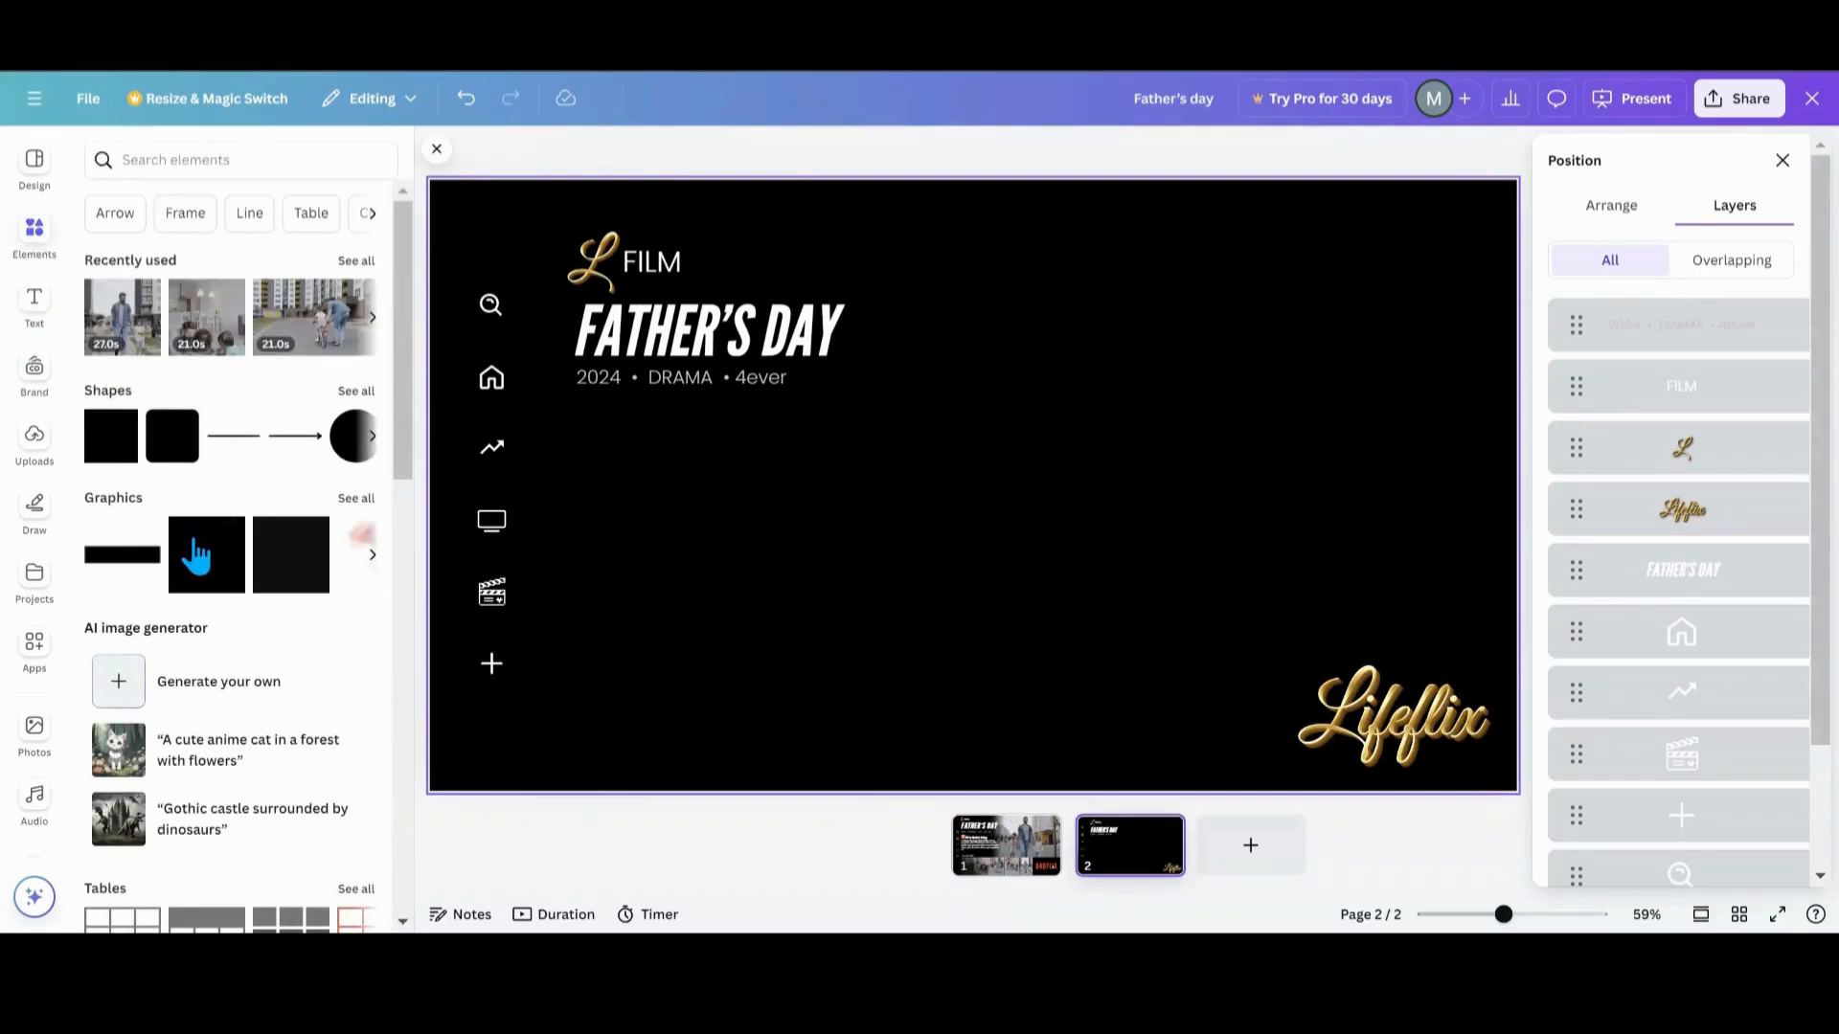
left_click(124, 458)
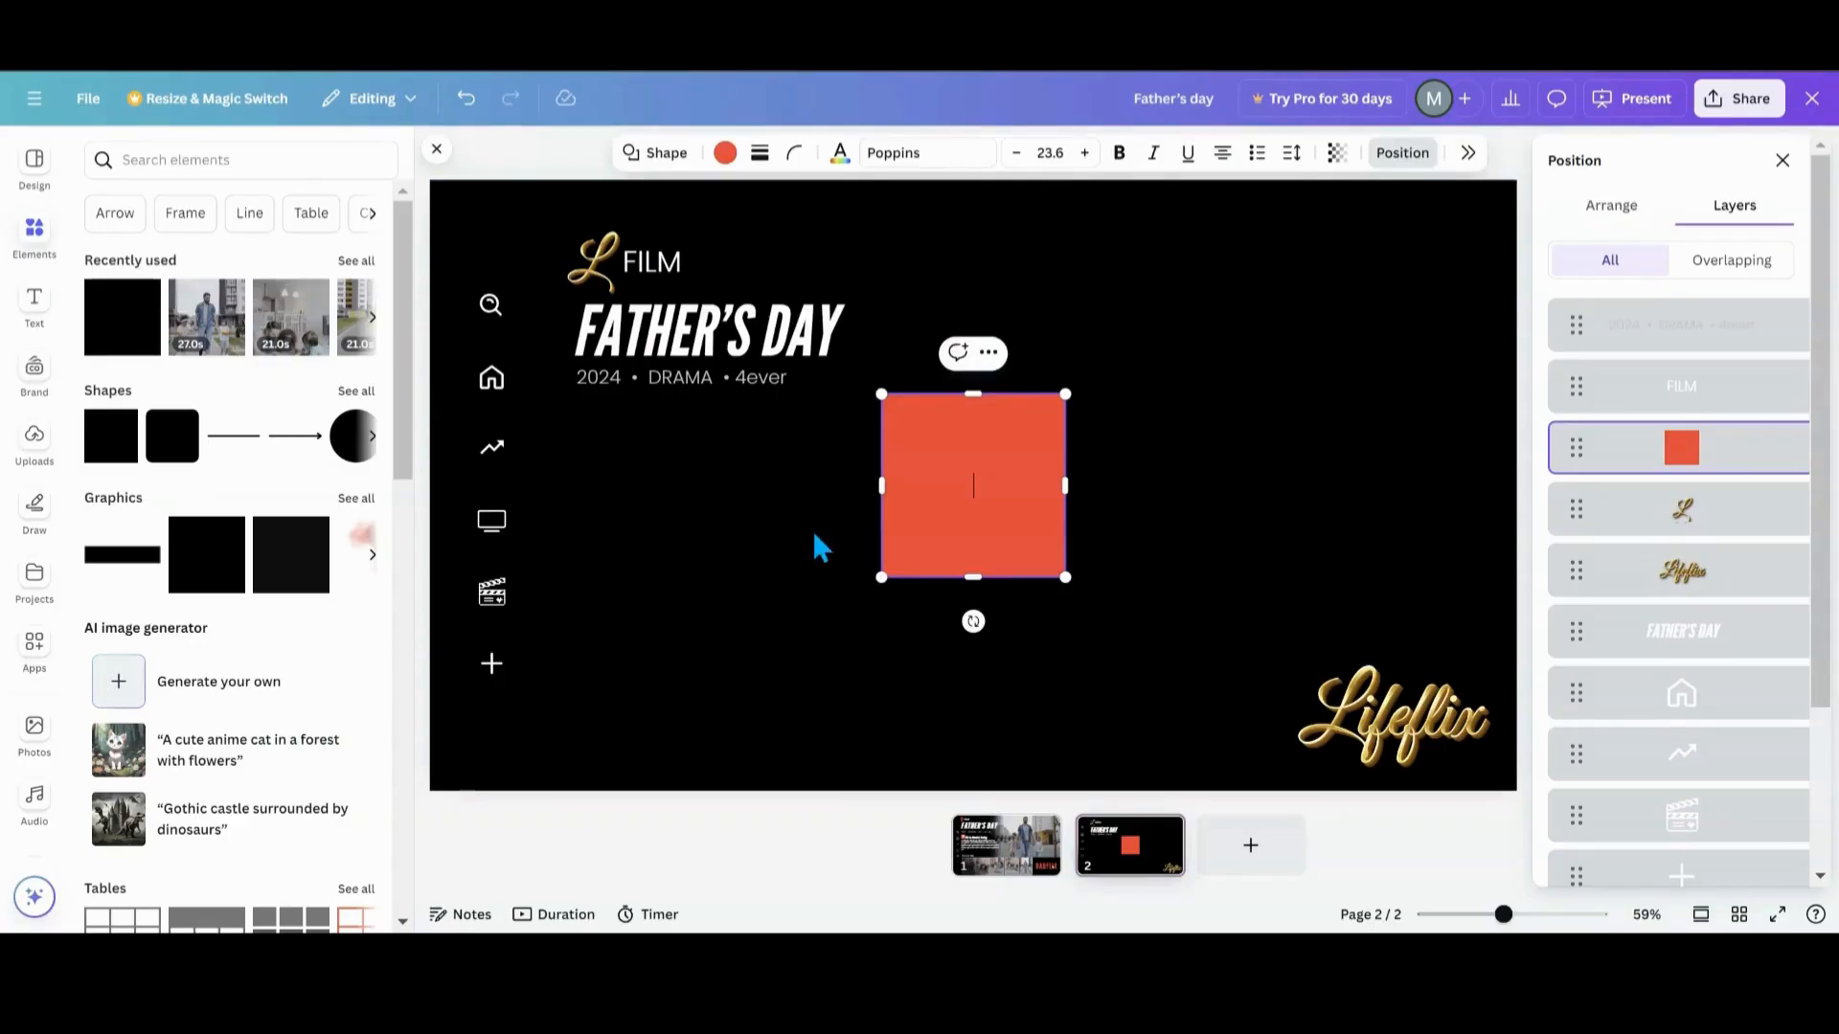
left_click(28, 311)
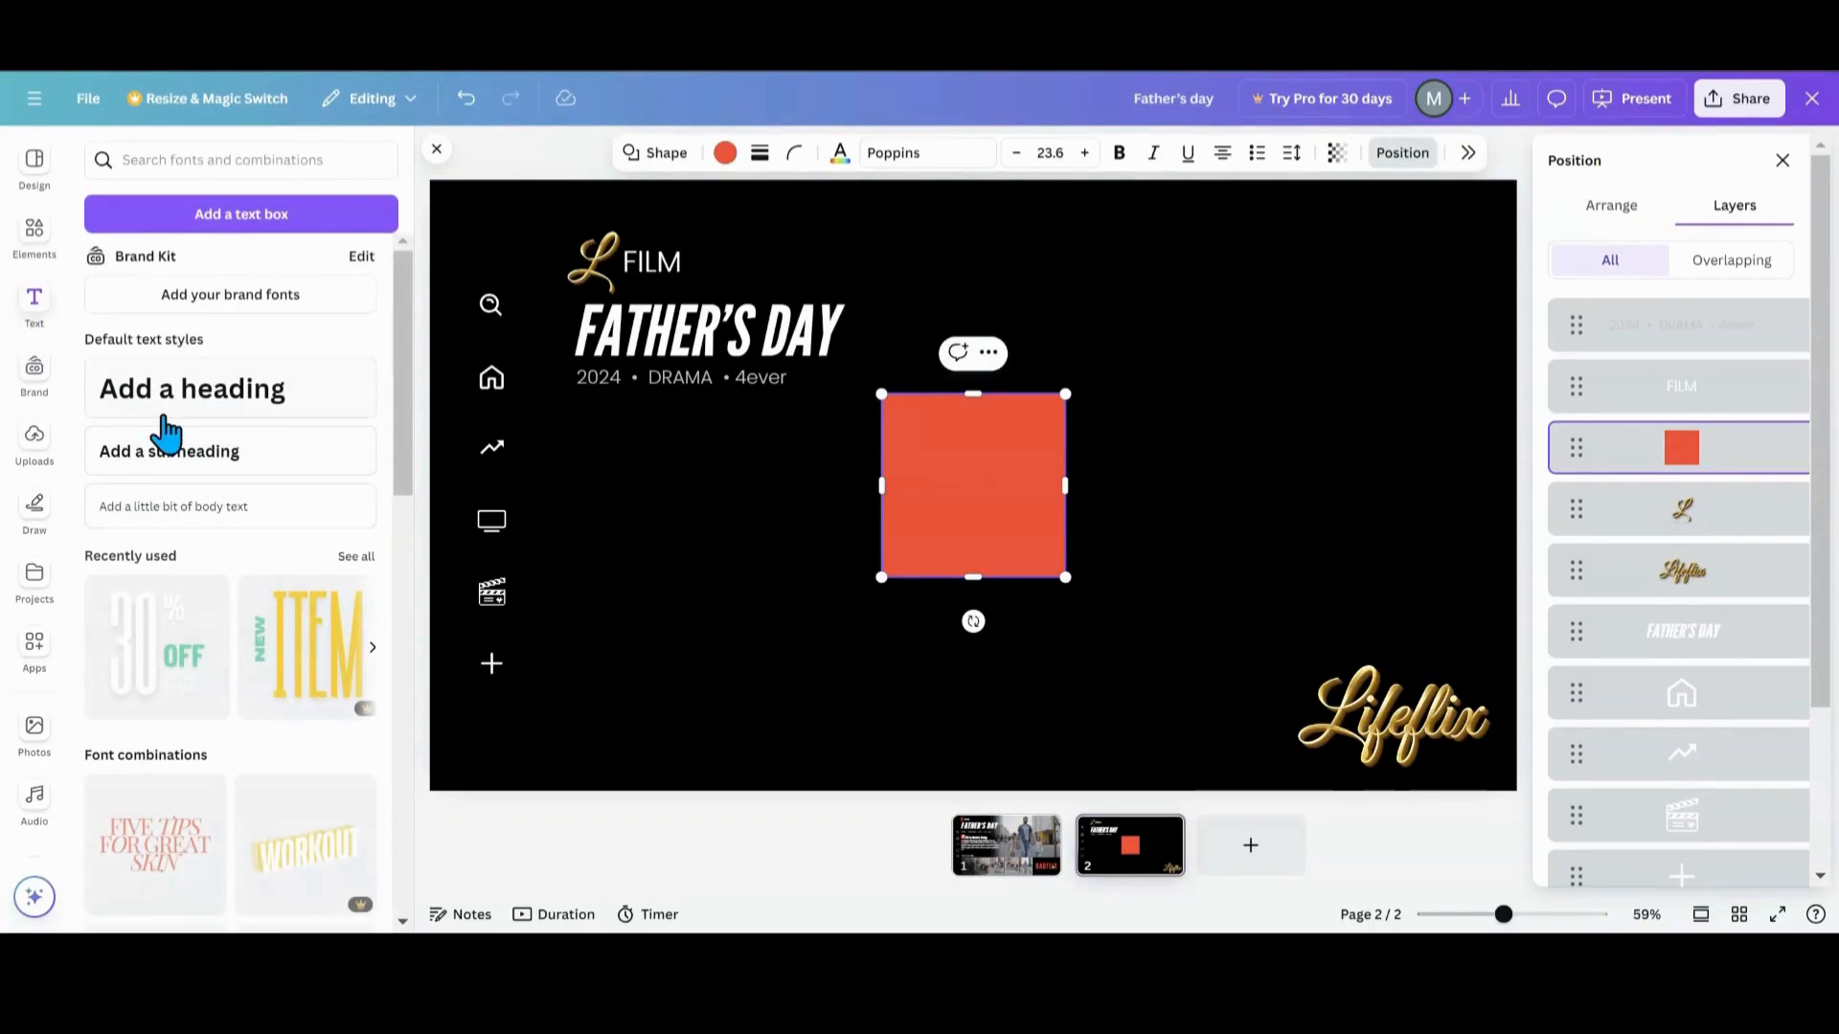
left_click(156, 415)
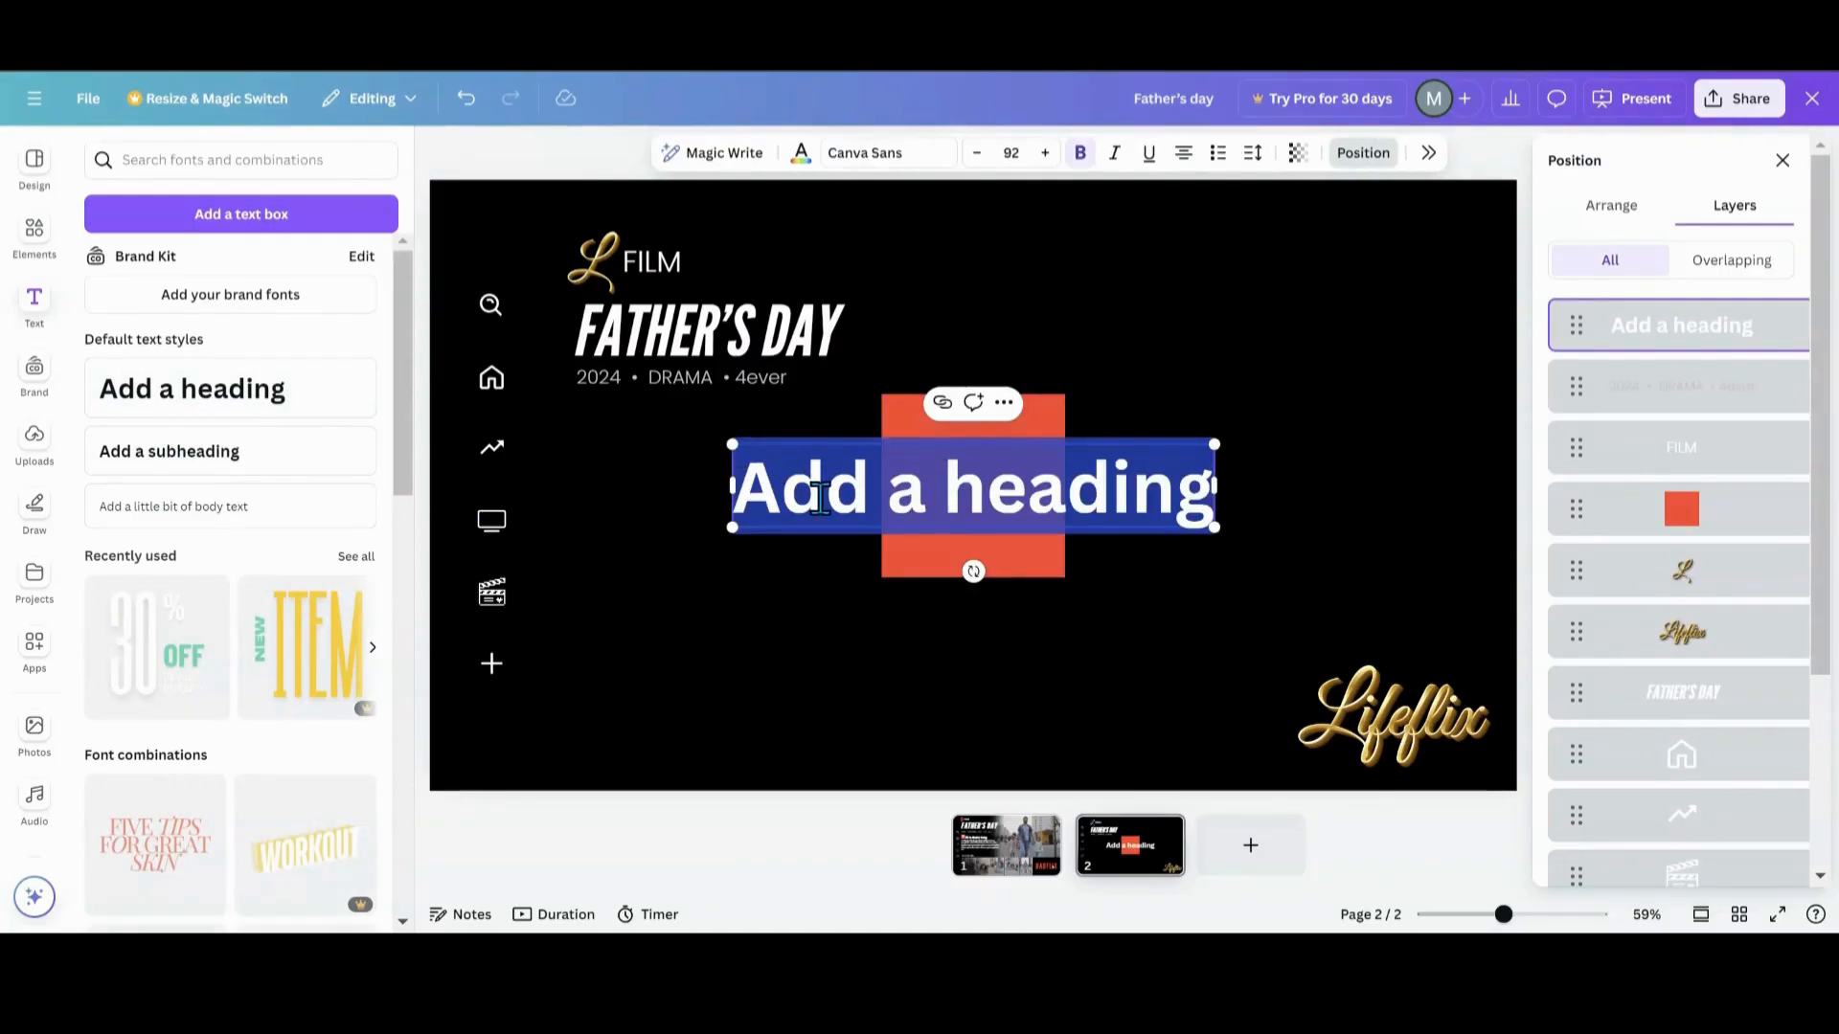
type("TOP")
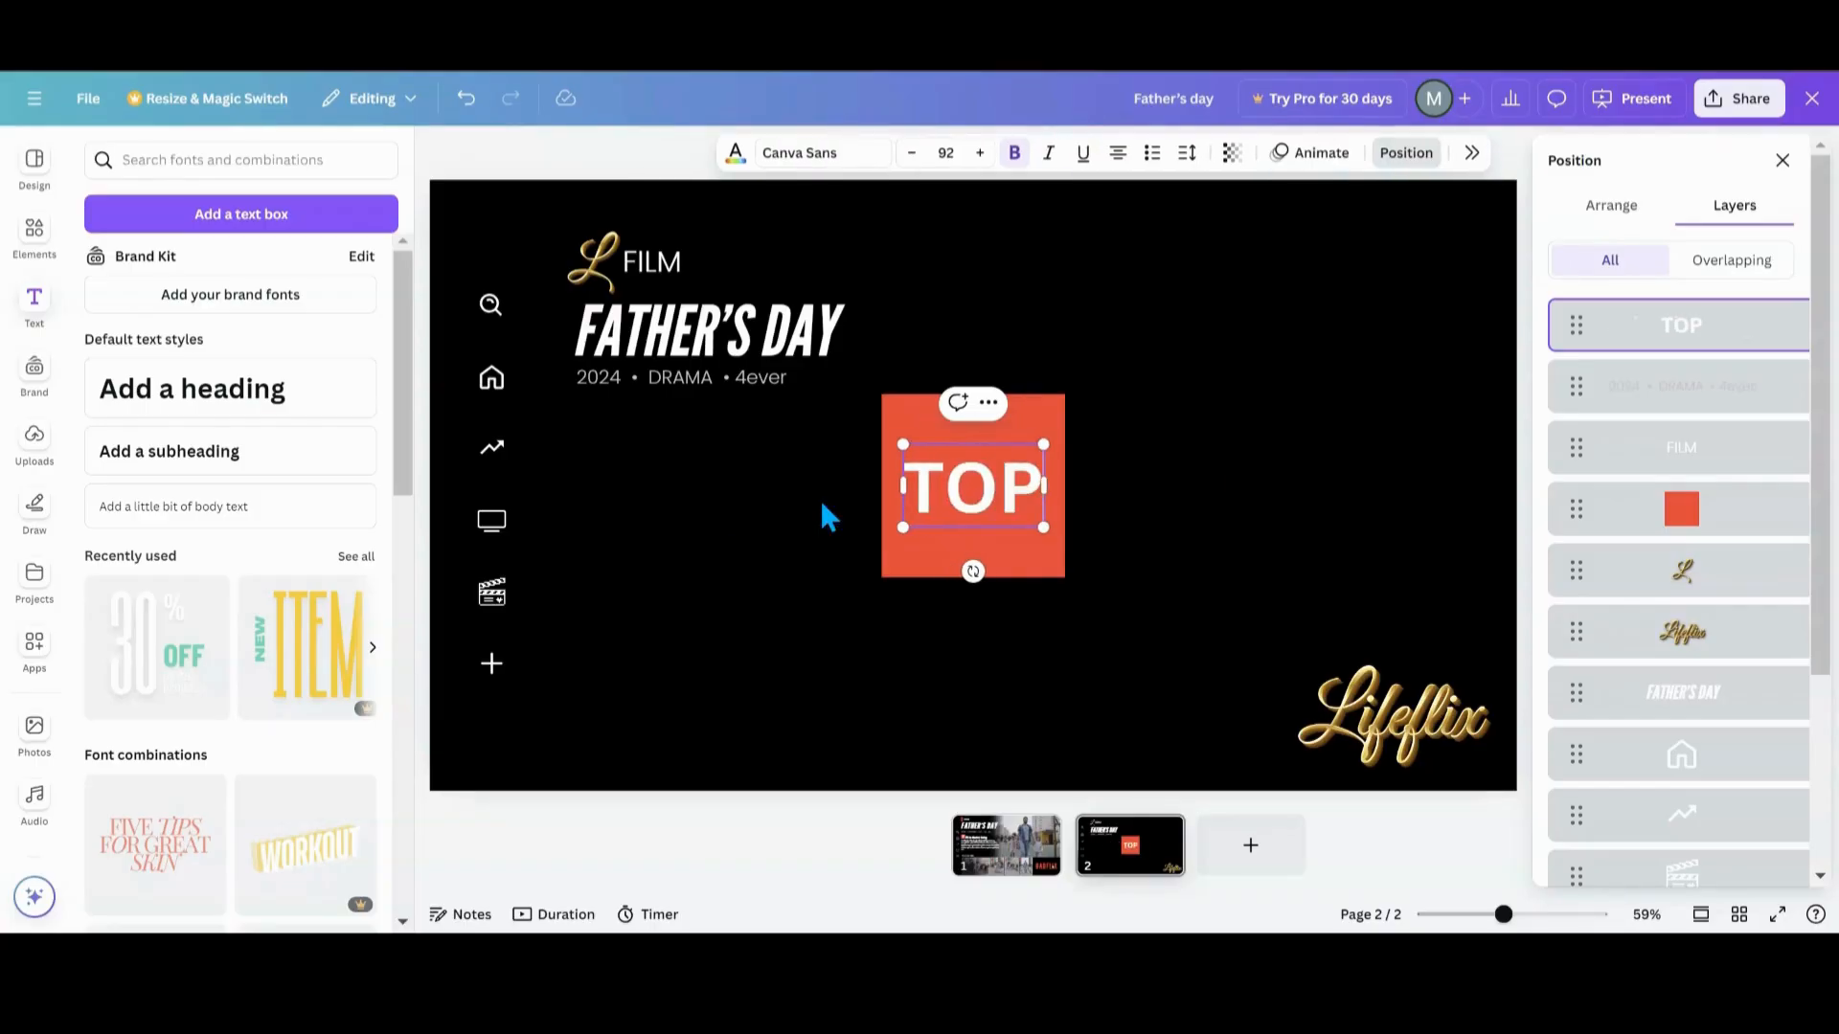
key("Return")
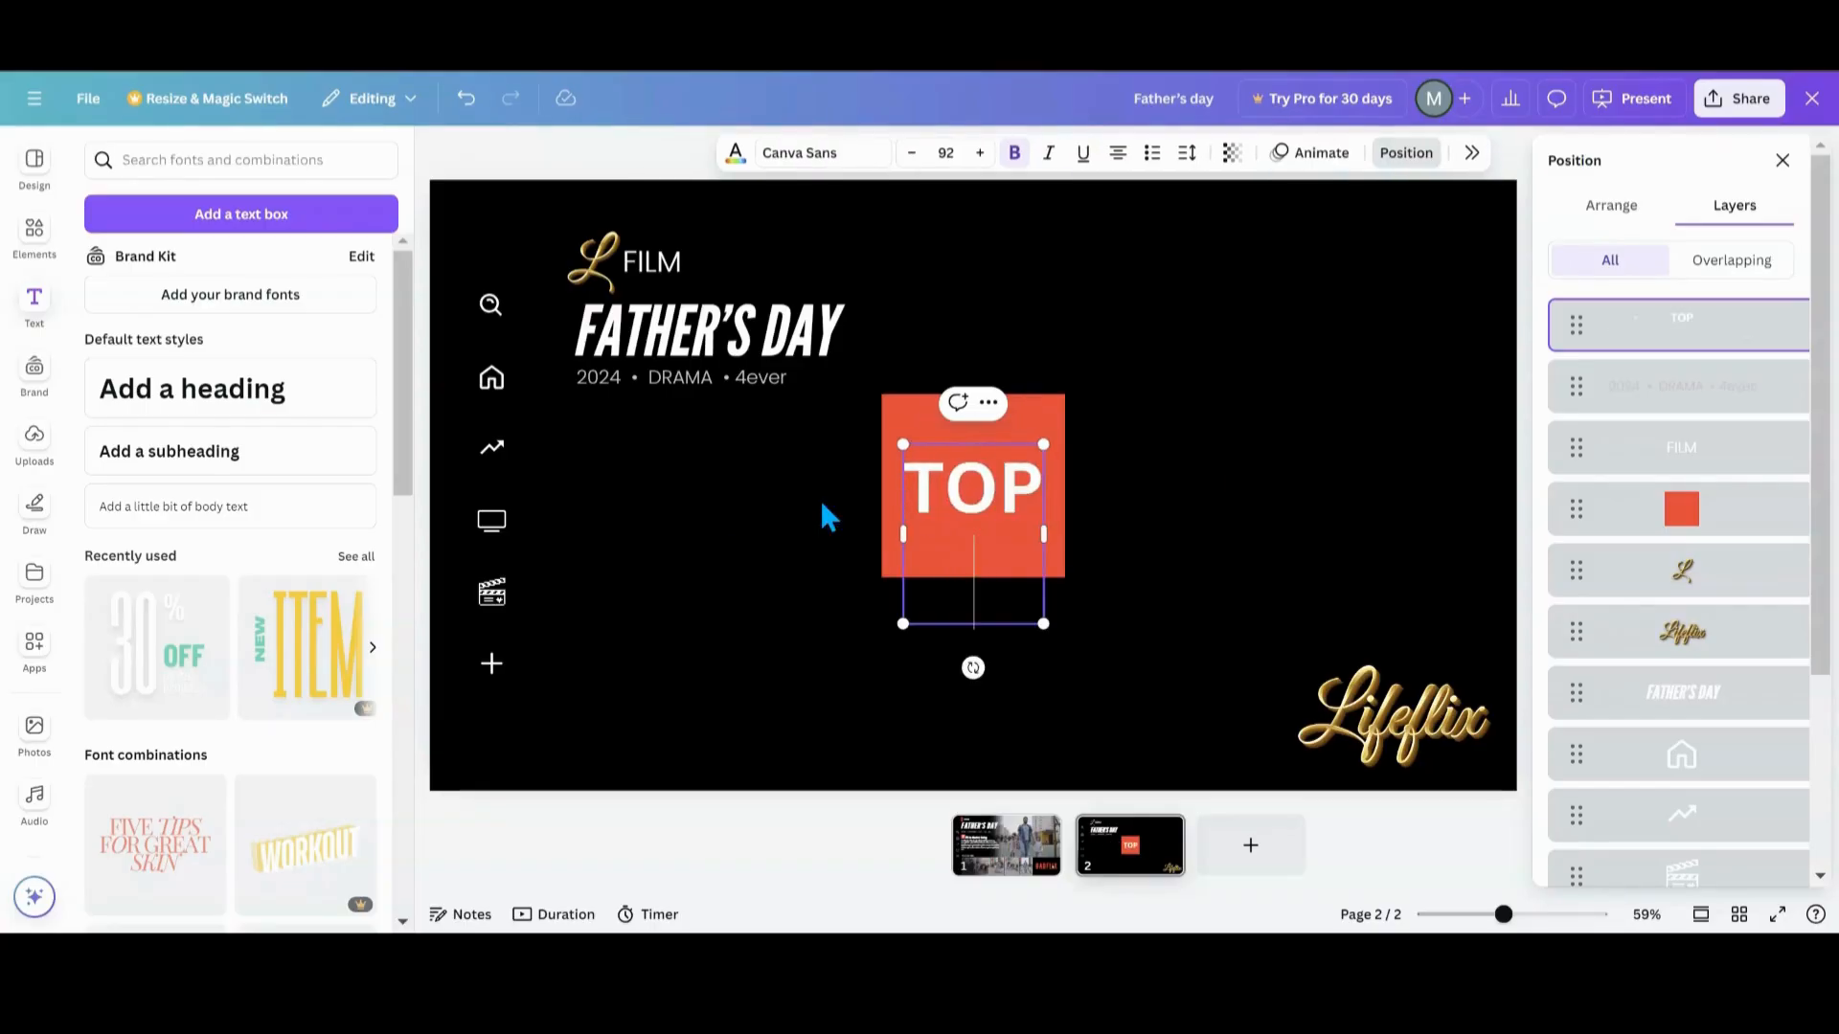
type("10")
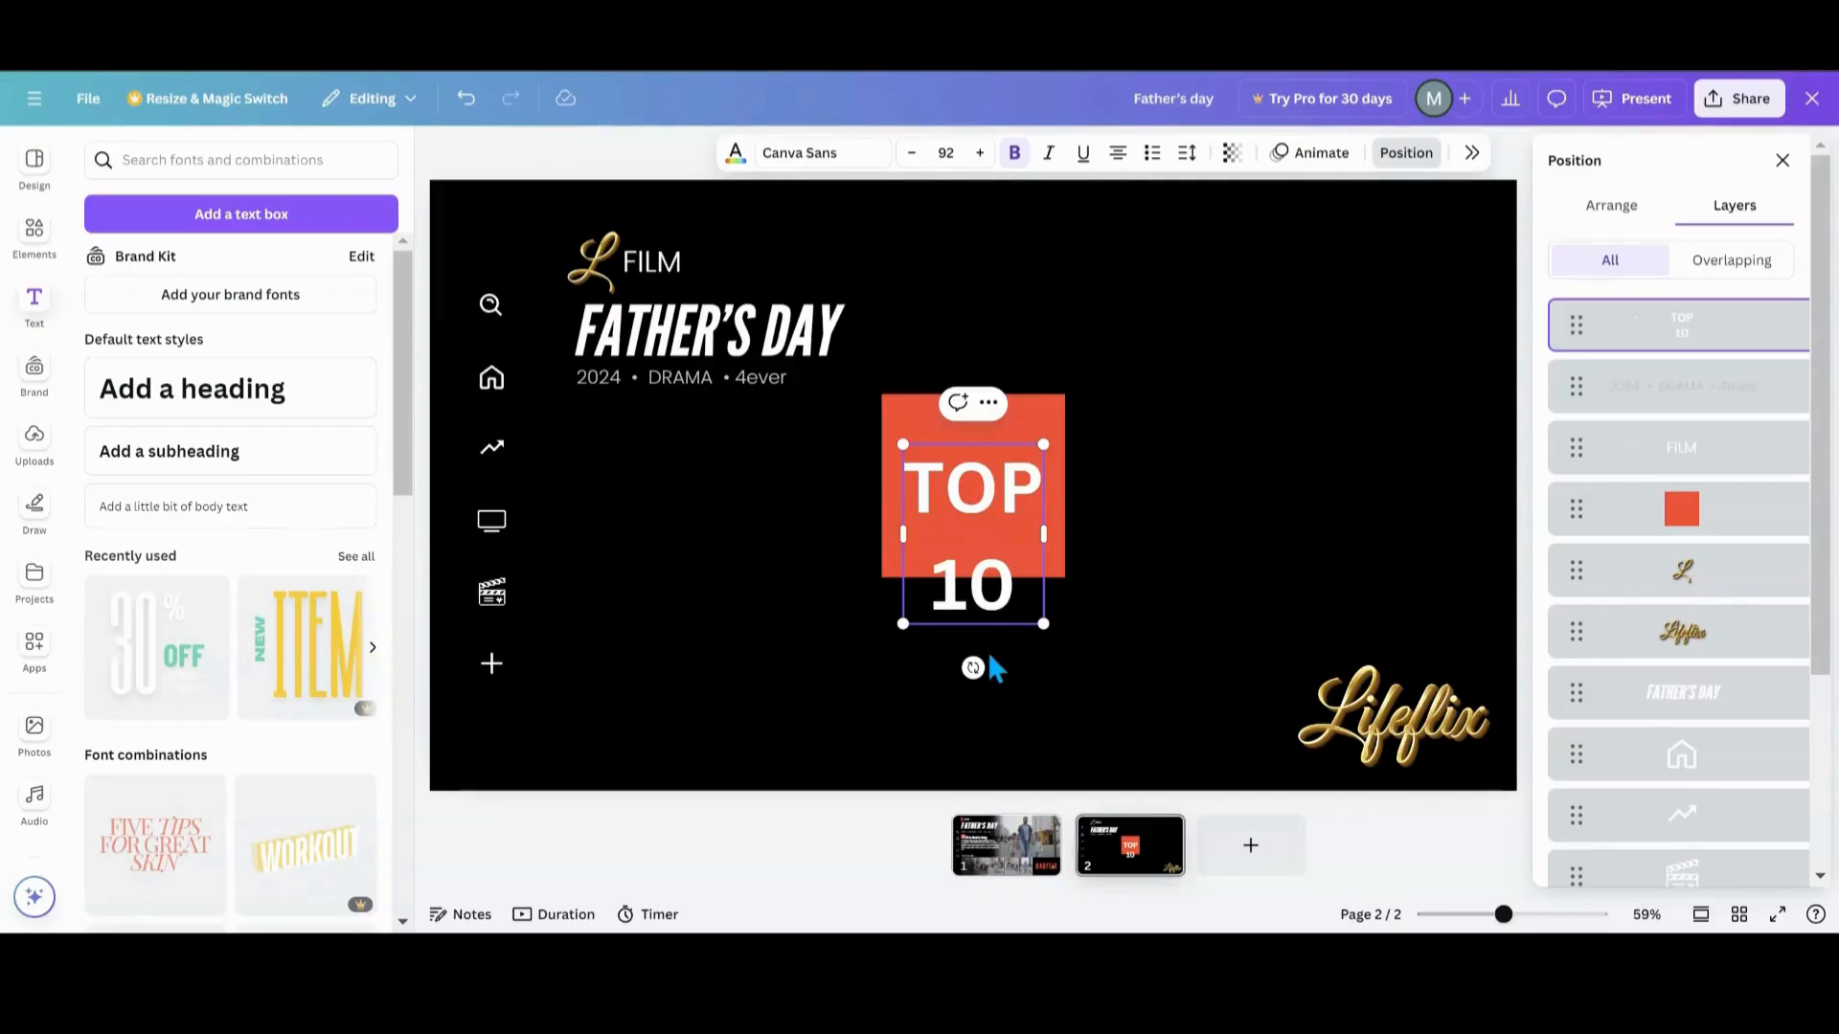
- Scale the "TOP 10" text down and center it inside the red square
left_click_drag(1039, 625, 982, 515)
left_click(1034, 537)
left_click(1154, 546)
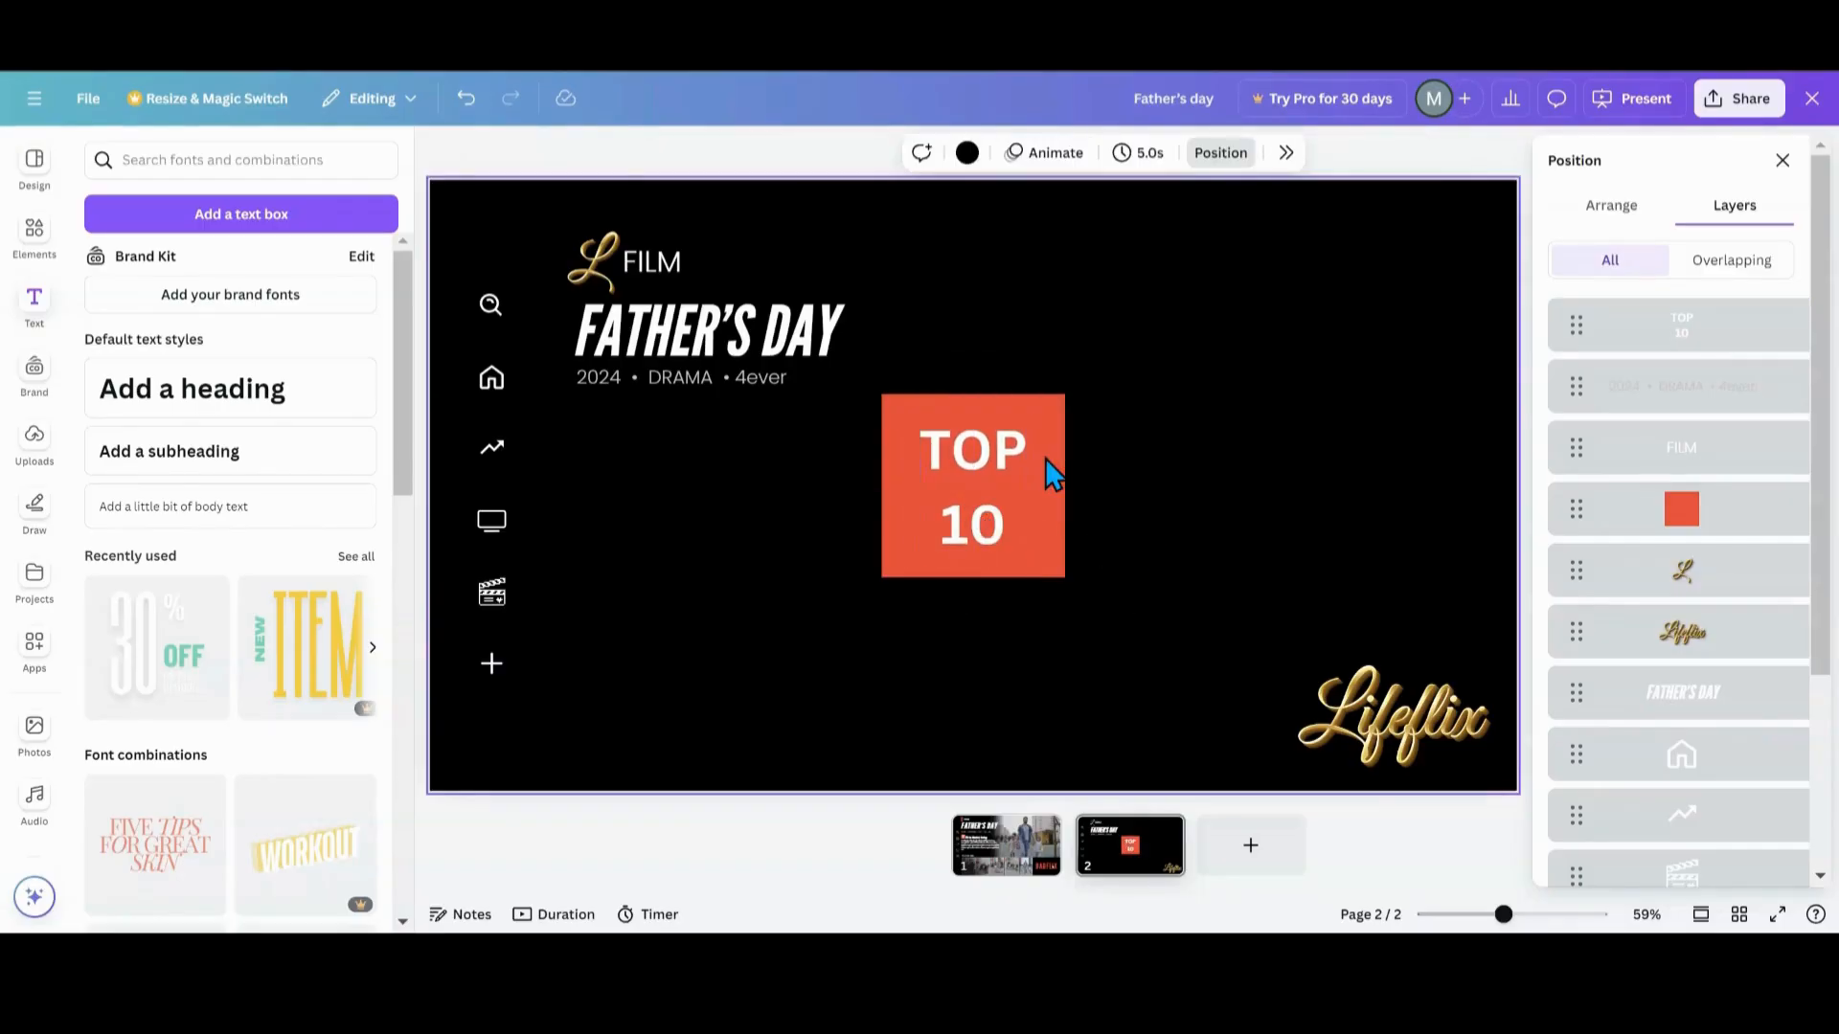
- Group the red square with "TOP 10" and place it as a small badge under the start of the 2024 detail line
left_click_drag(884, 355, 609, 455)
left_click(927, 352)
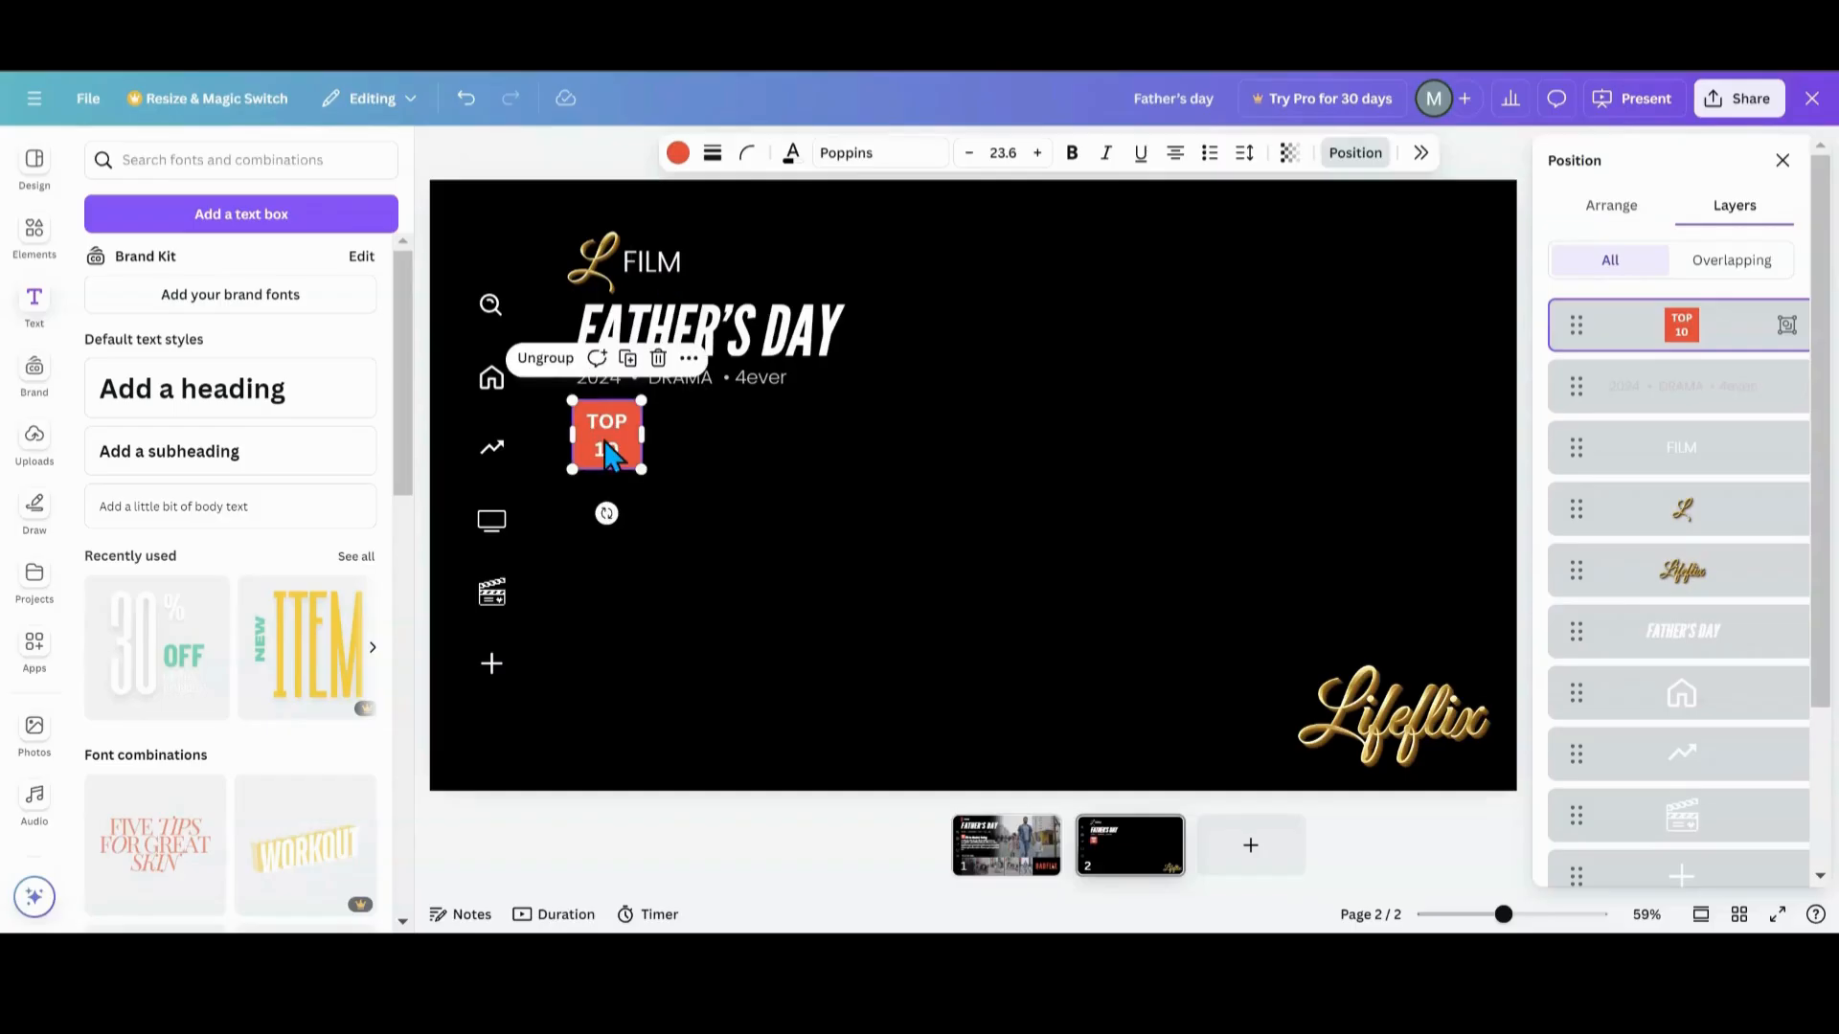
left_click(754, 349)
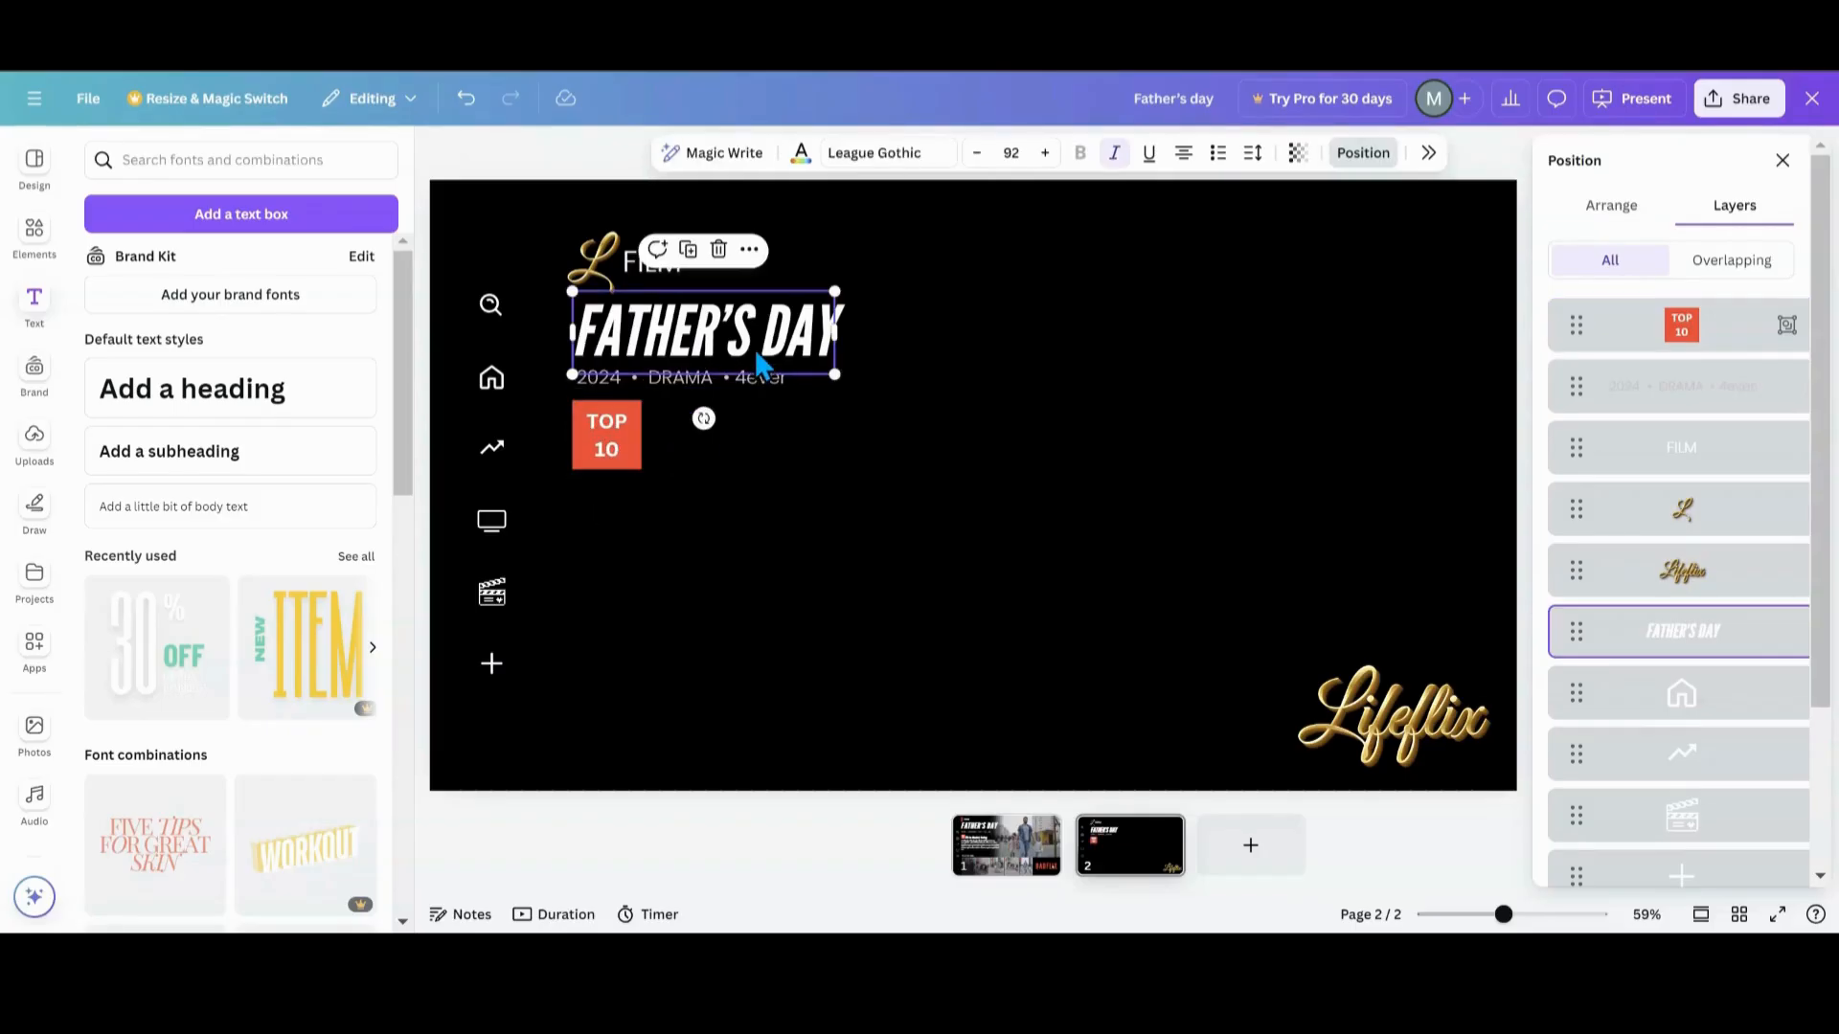
- Duplicate the FILM label, move the copy beside the TOP 10 badge and replace its text with "#1 in Movies"
left_click(647, 271)
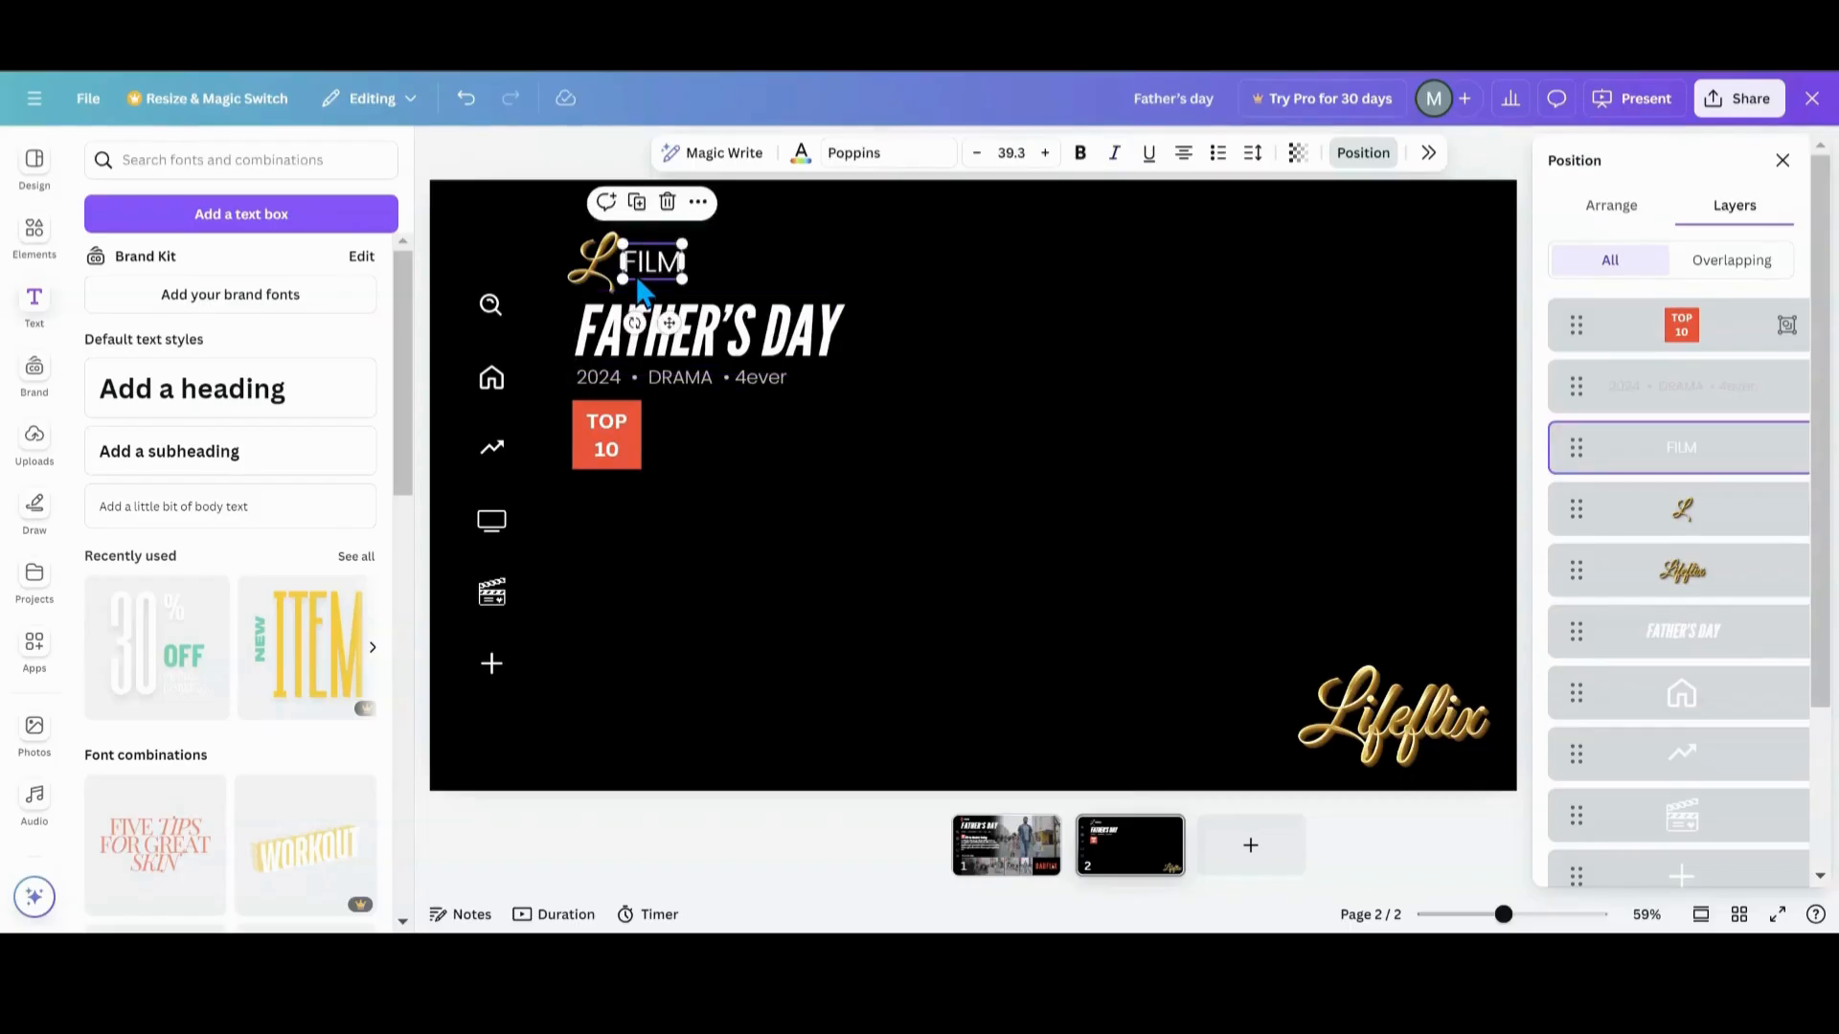
left_click(637, 202)
left_click_drag(654, 273, 686, 434)
double_click(702, 438)
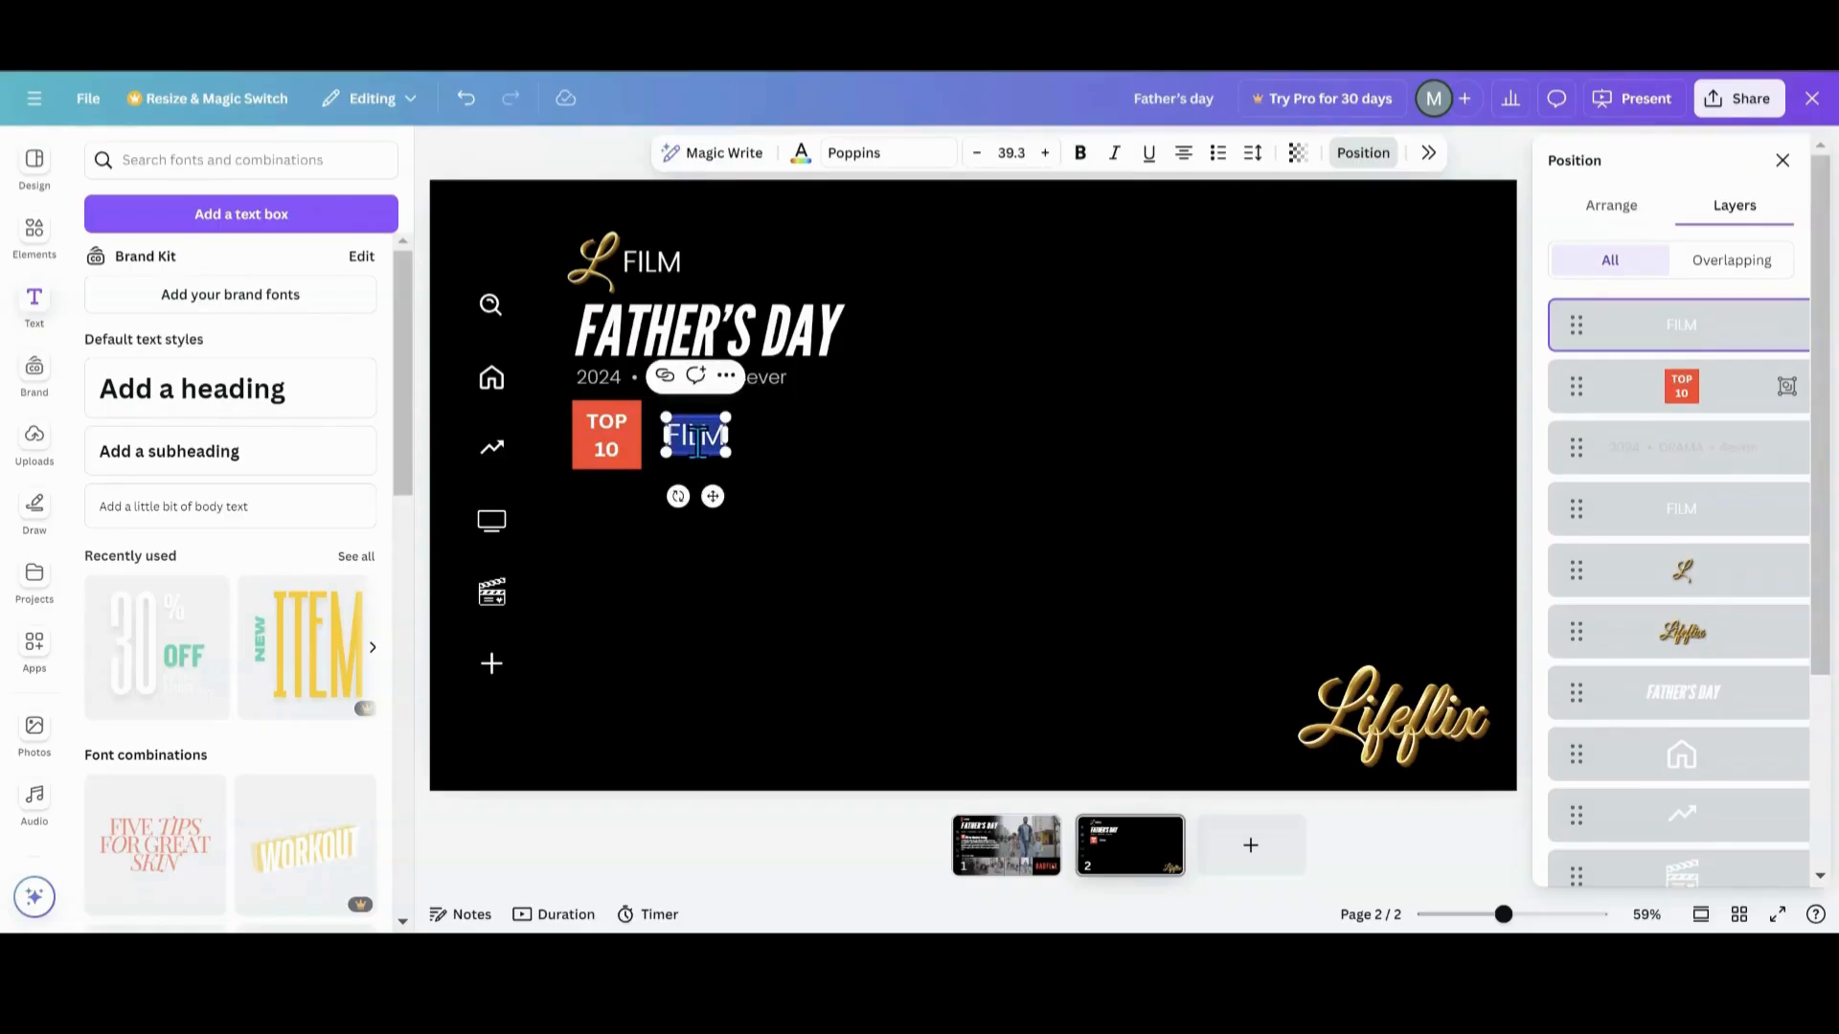
type("#1")
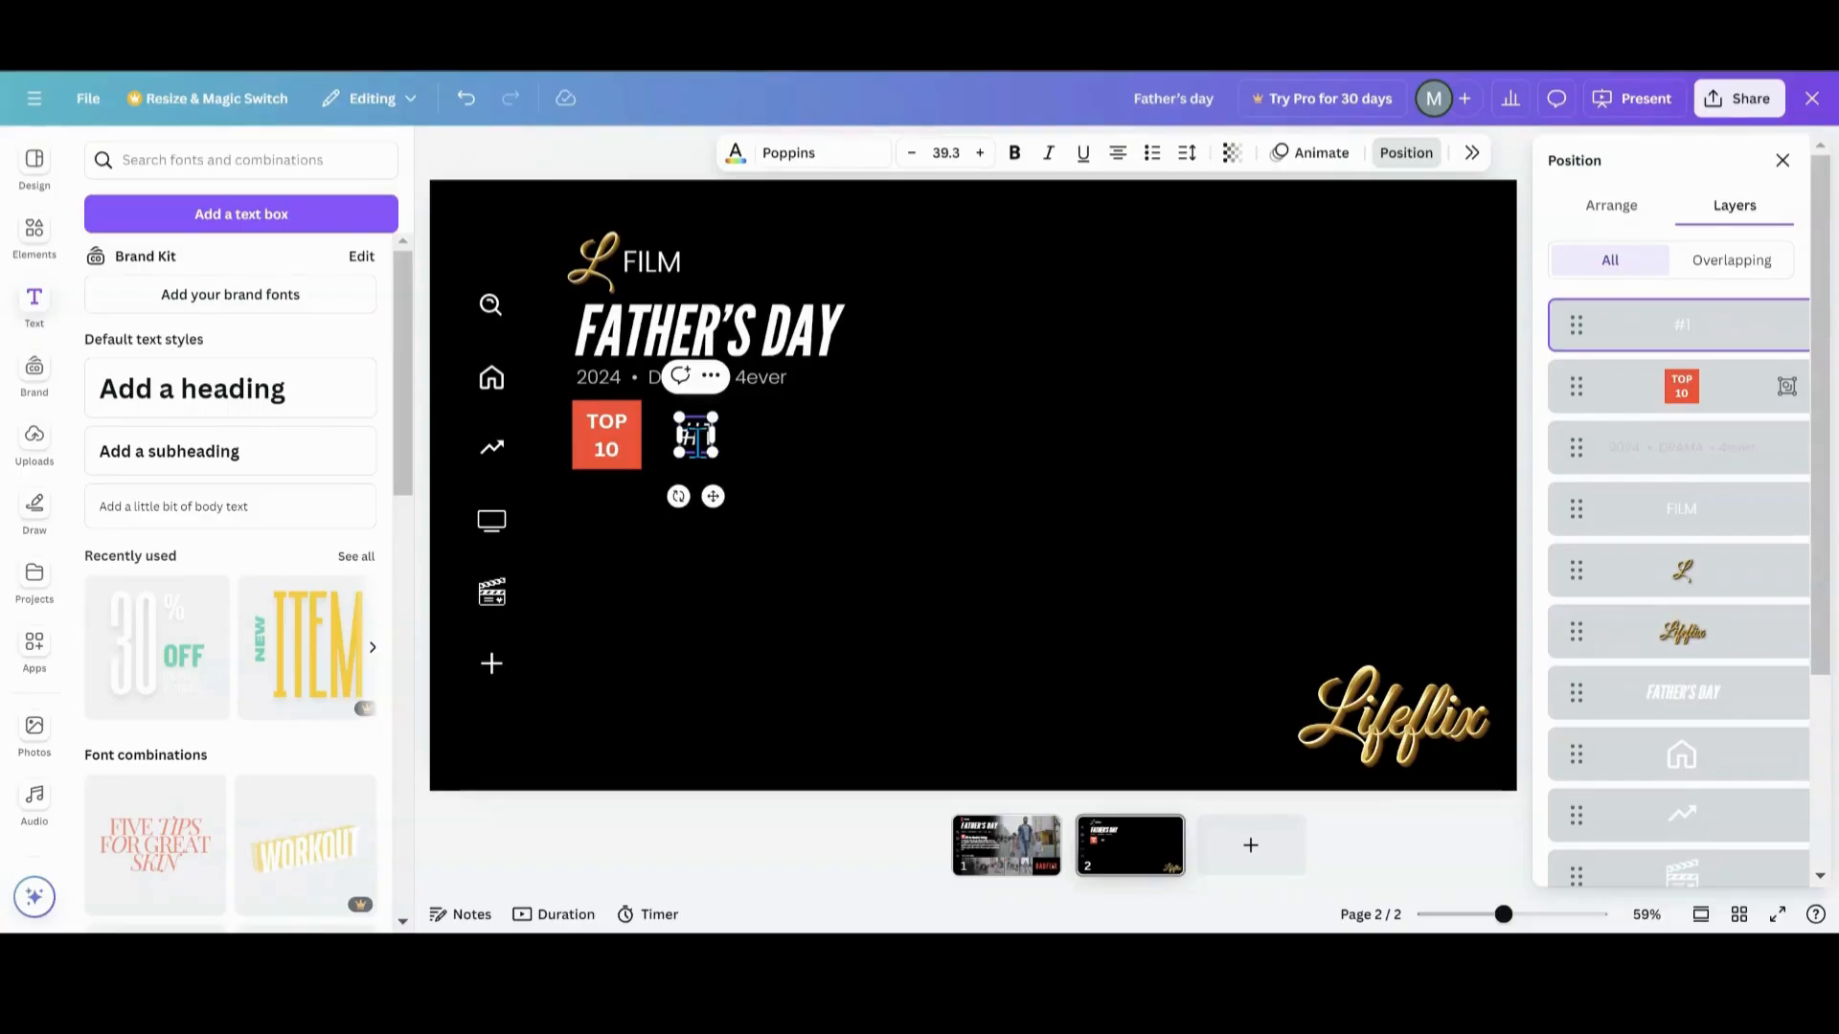
type(" in Mo")
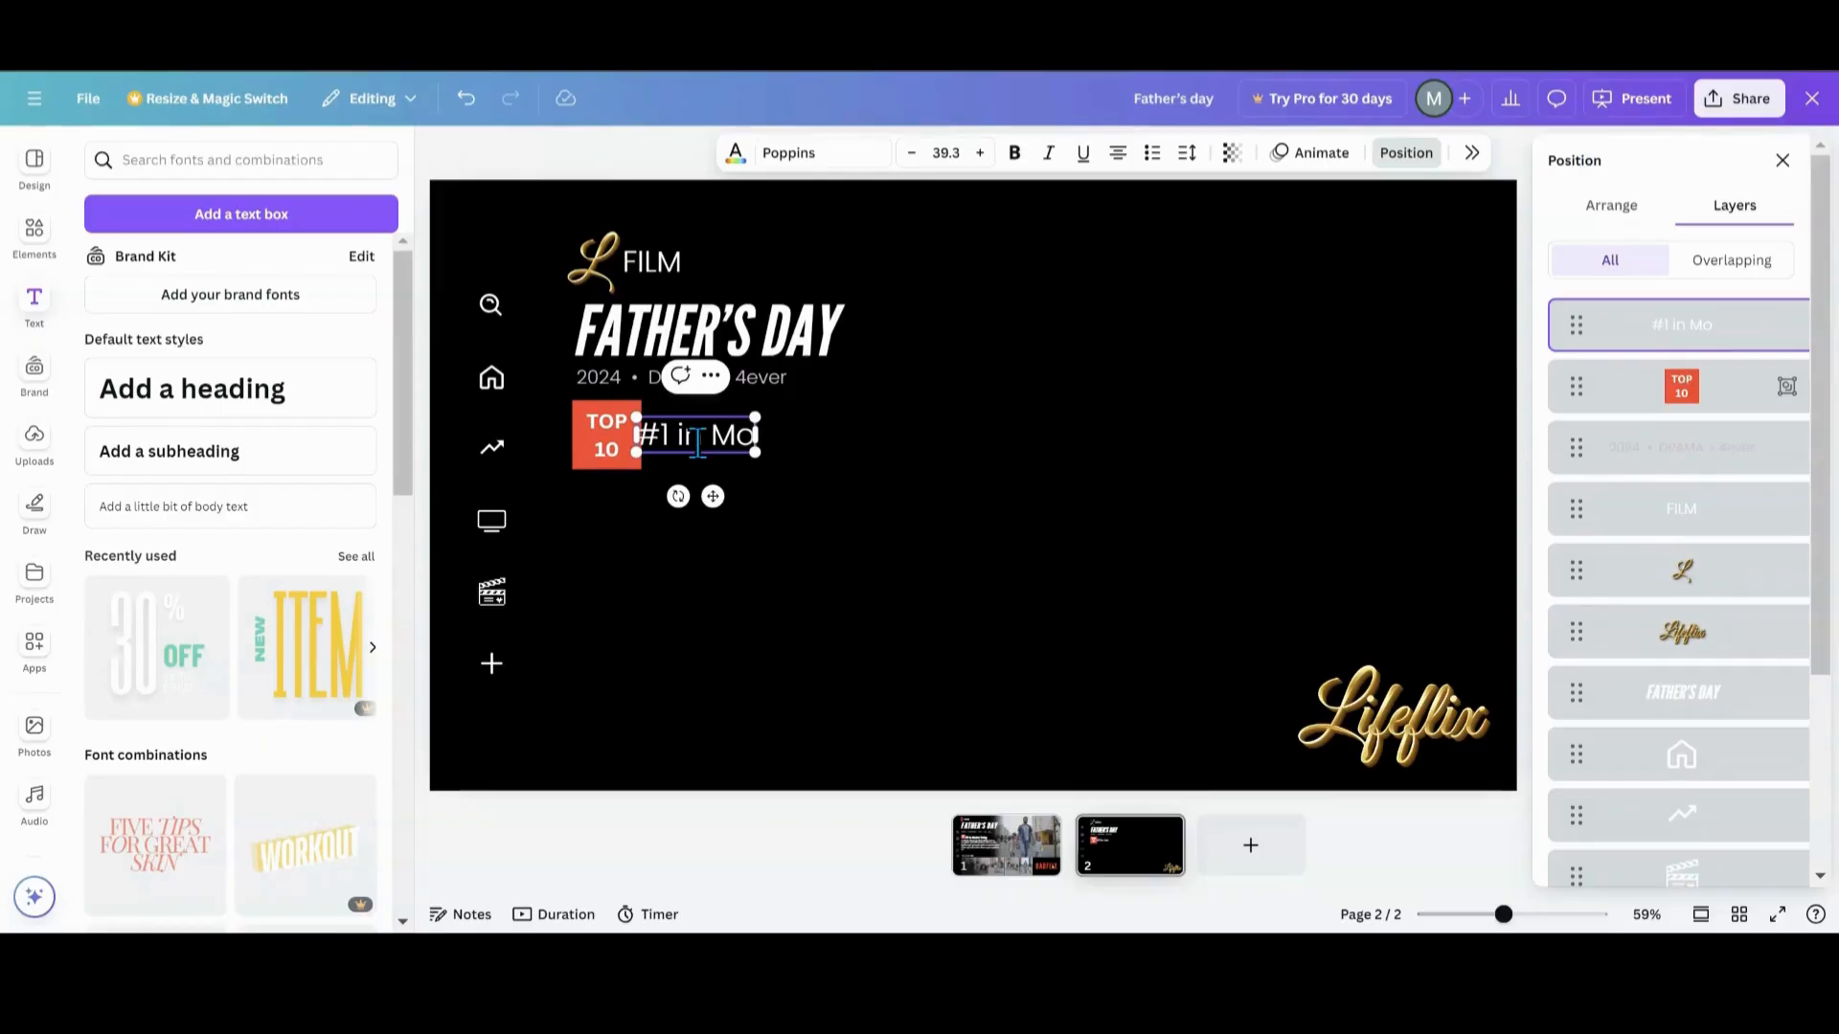
type("vies")
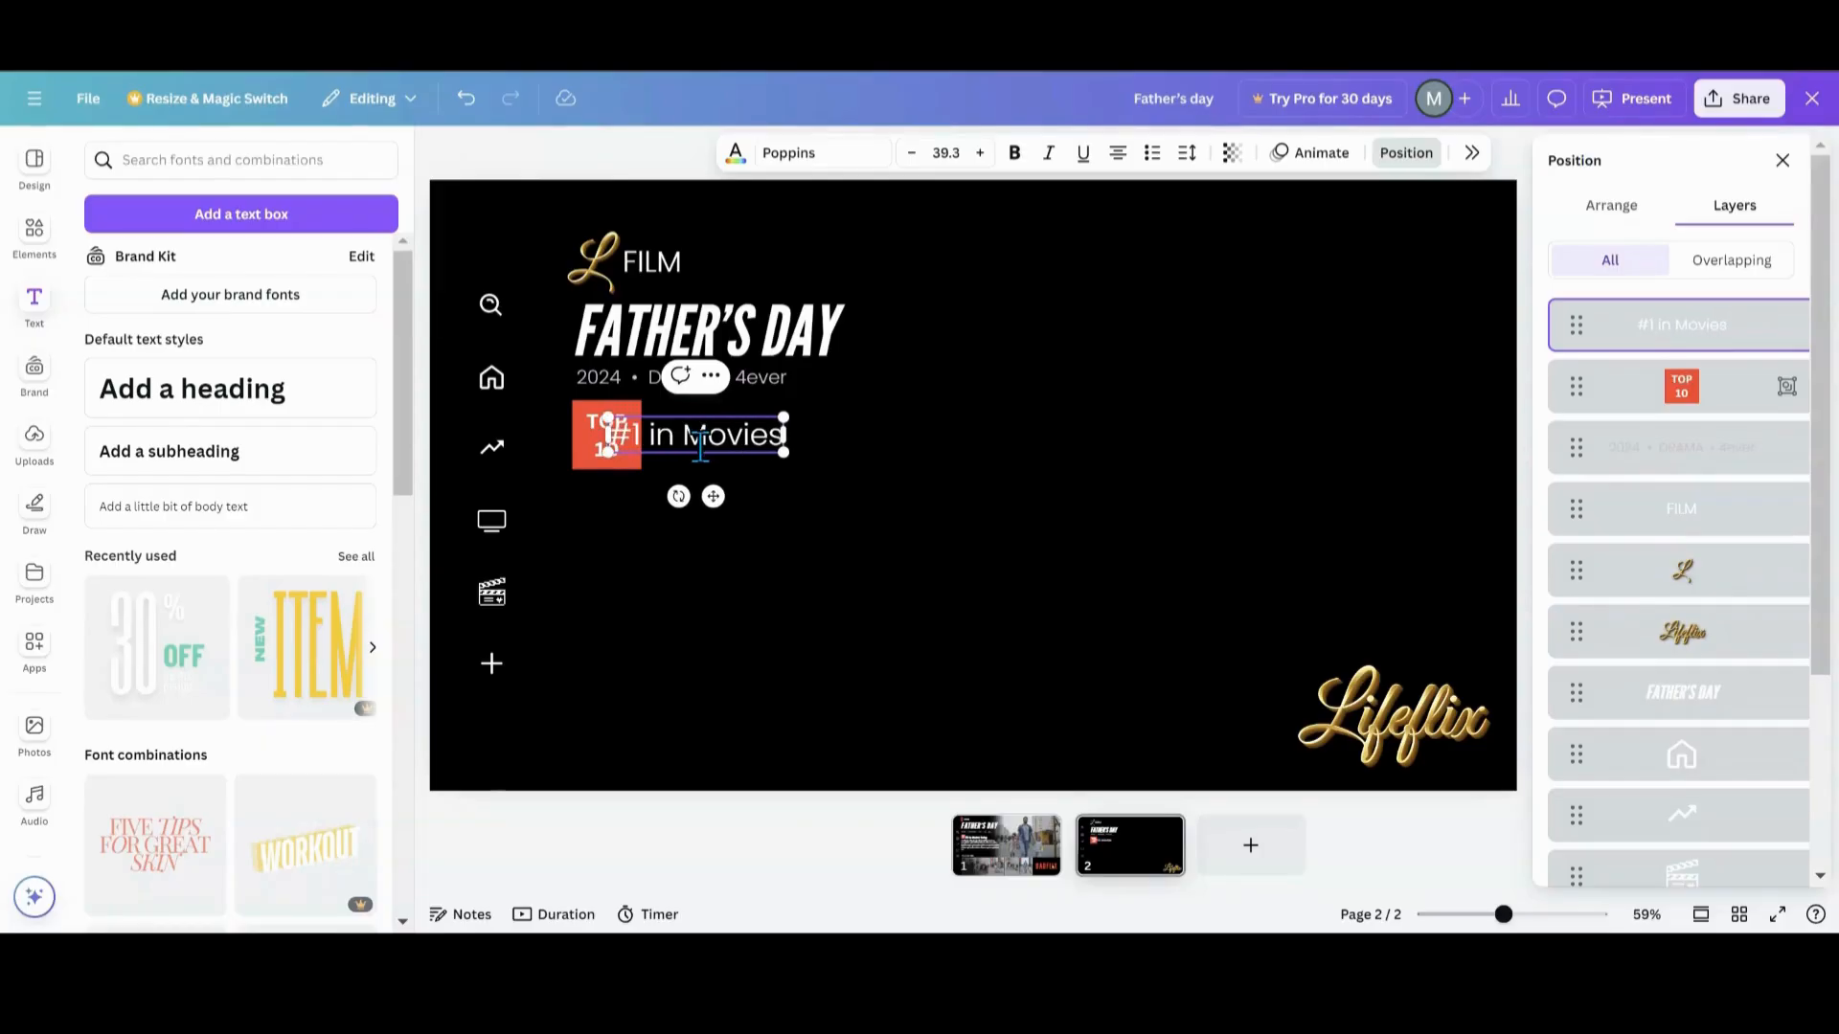
- Set "#1 in Movies" in League Gothic, enlarge it to a font size of about 55.7 and align it beside the badge
left_click_drag(791, 458, 610, 438)
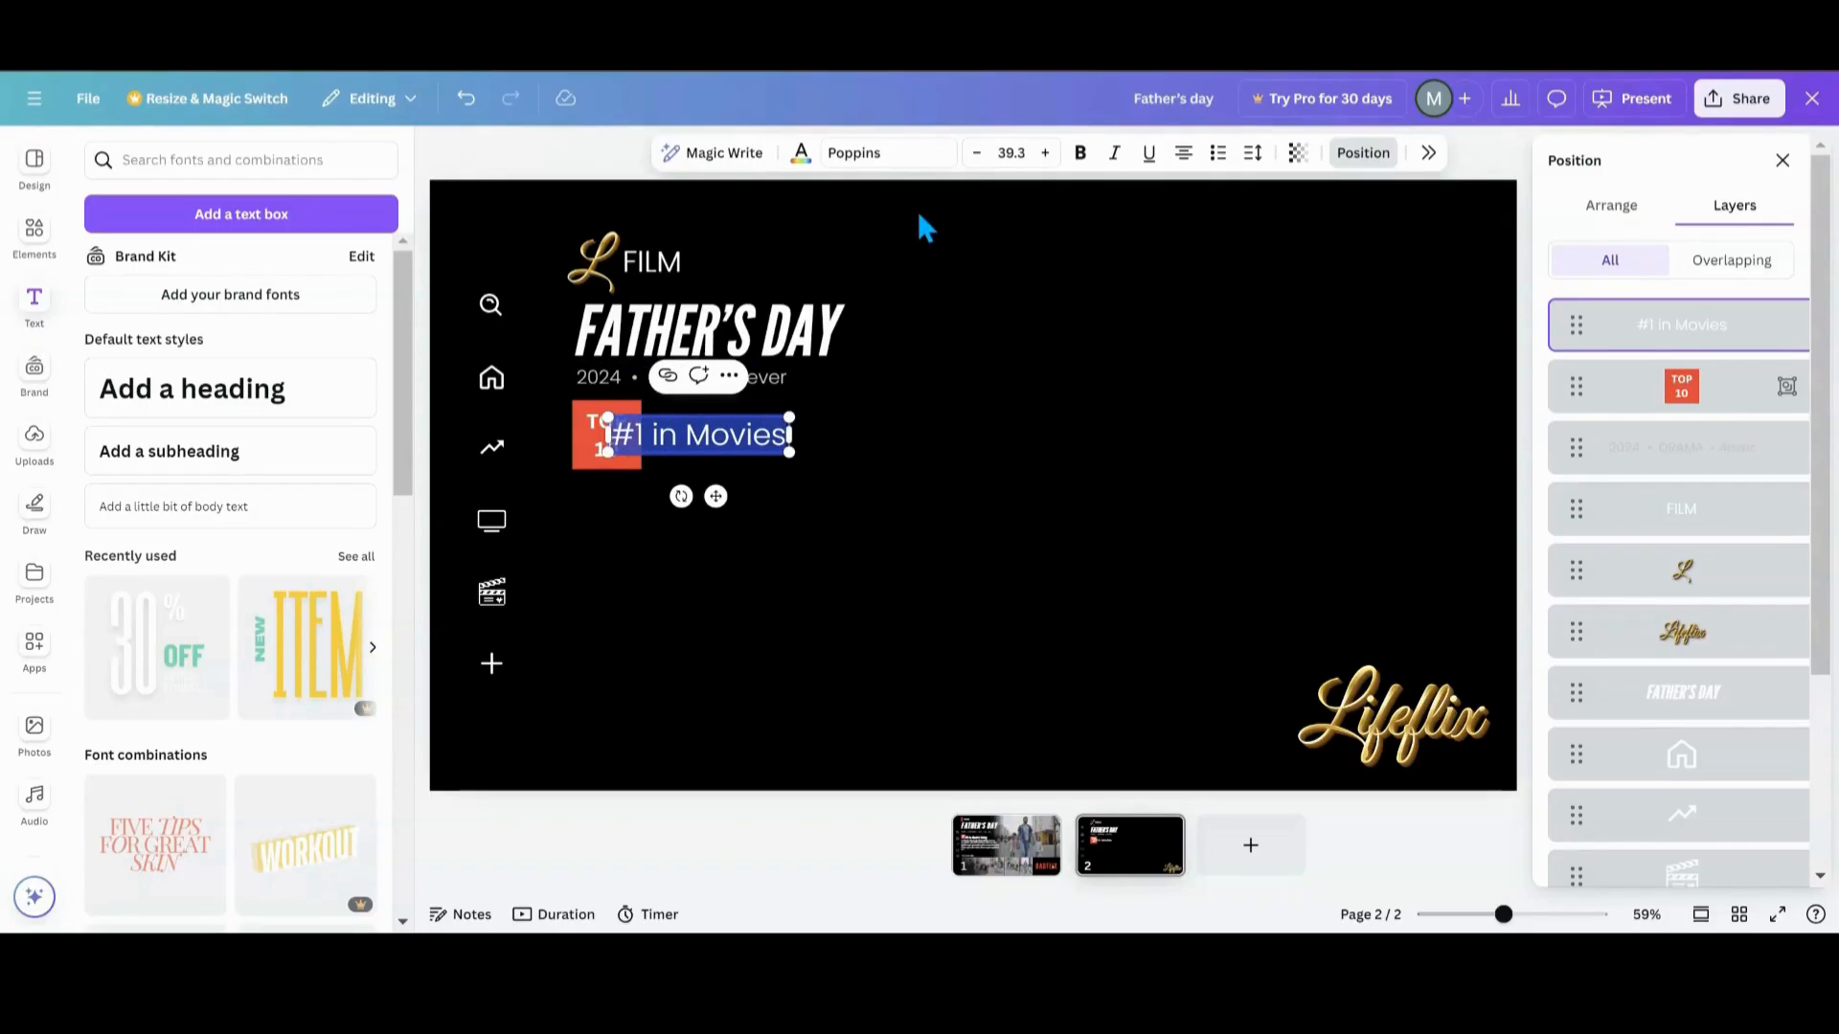
left_click(905, 158)
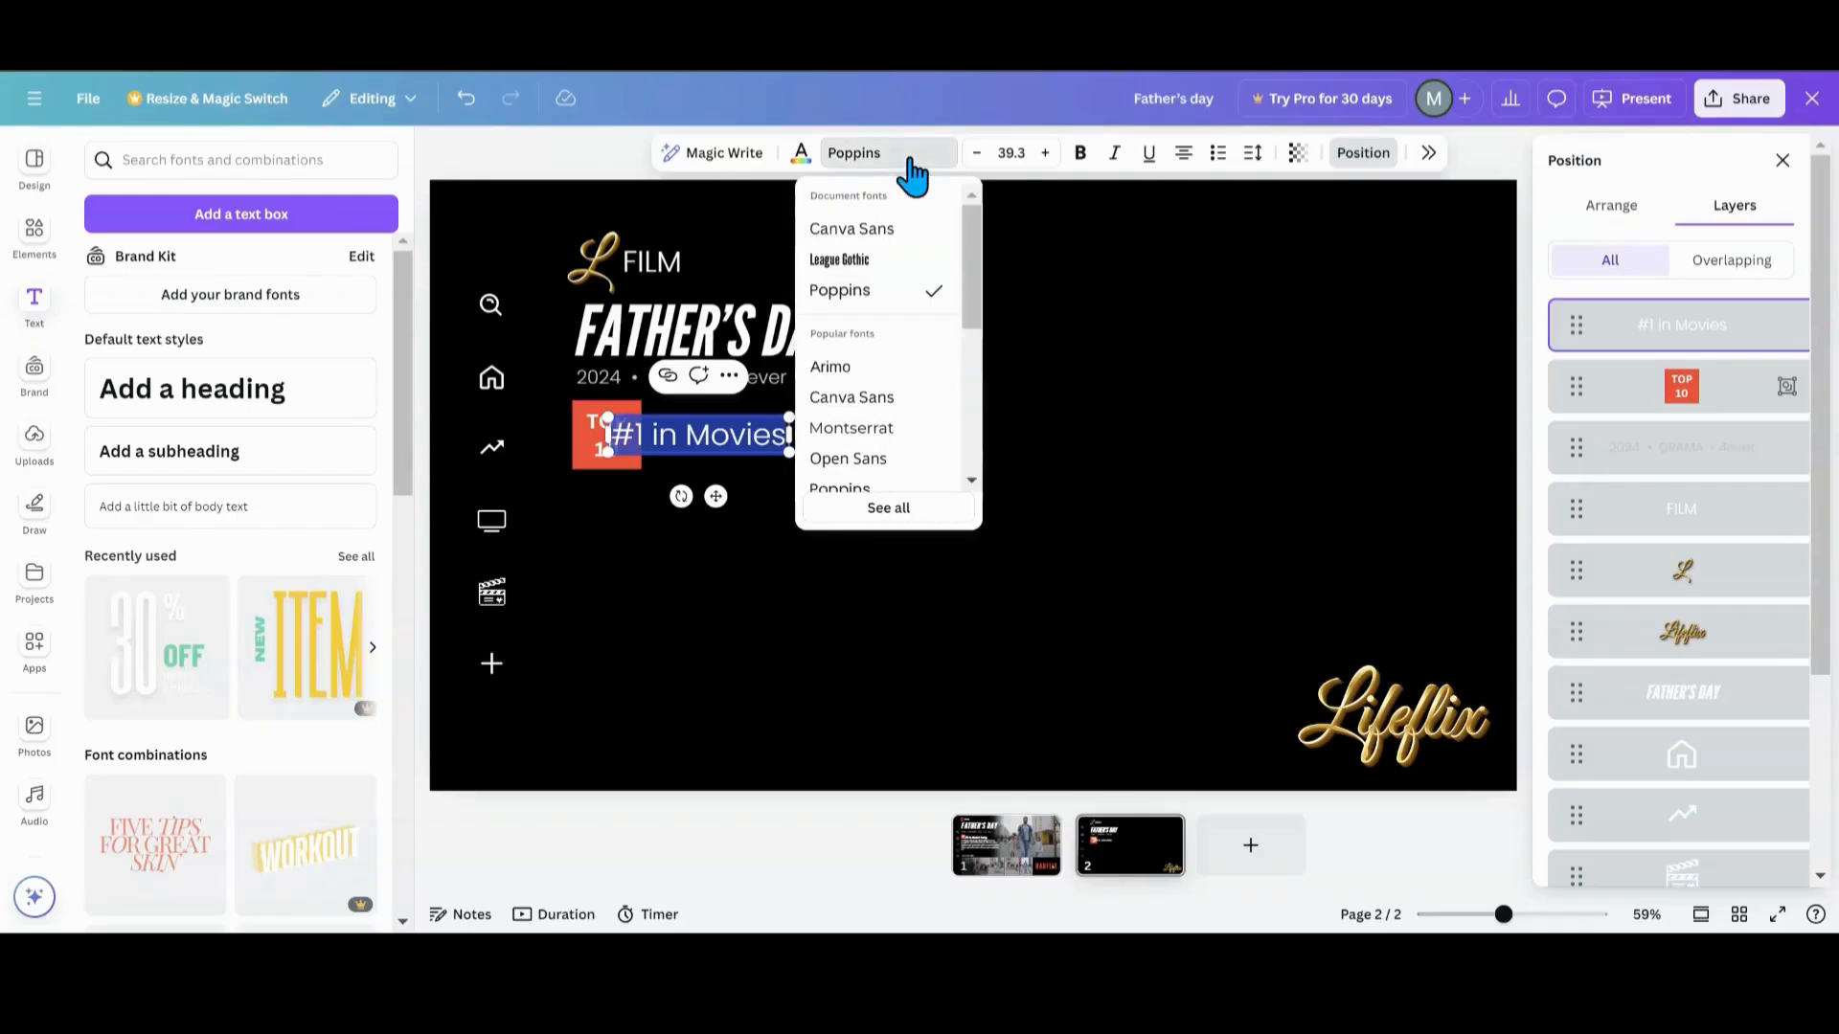
left_click(860, 268)
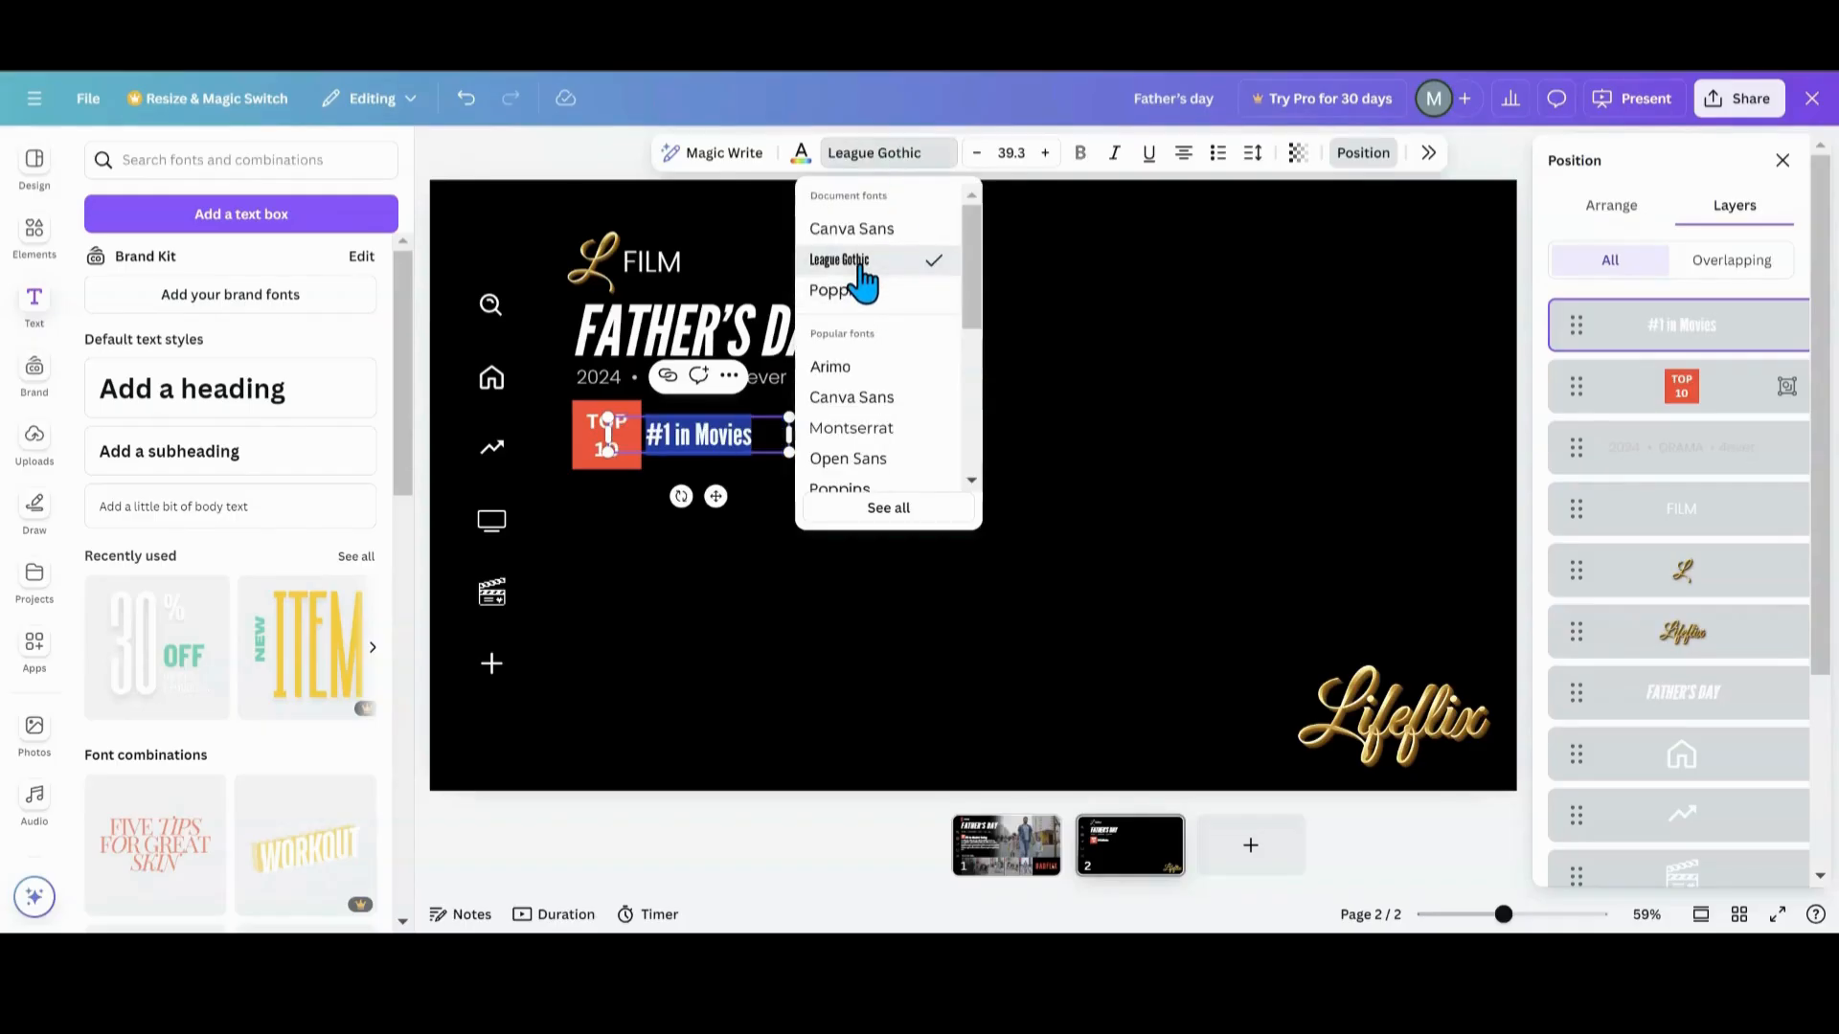
left_click(1119, 496)
left_click(753, 448)
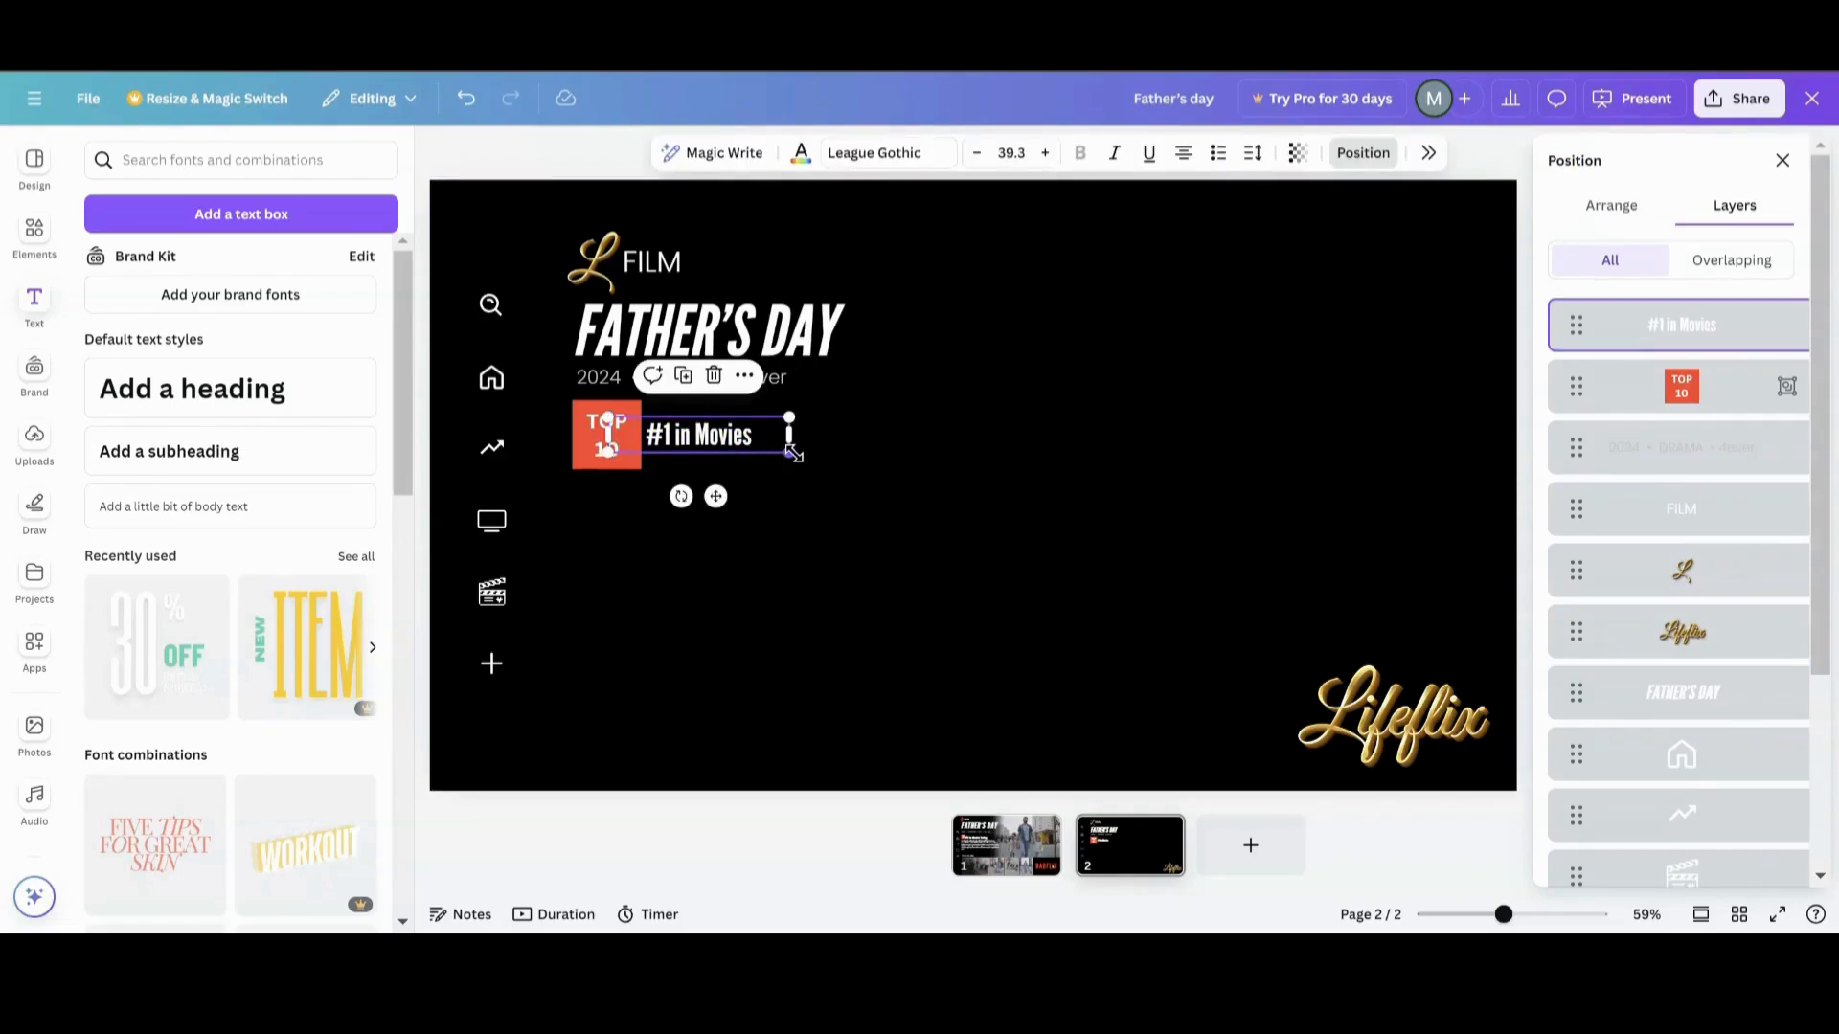
left_click_drag(795, 457, 864, 496)
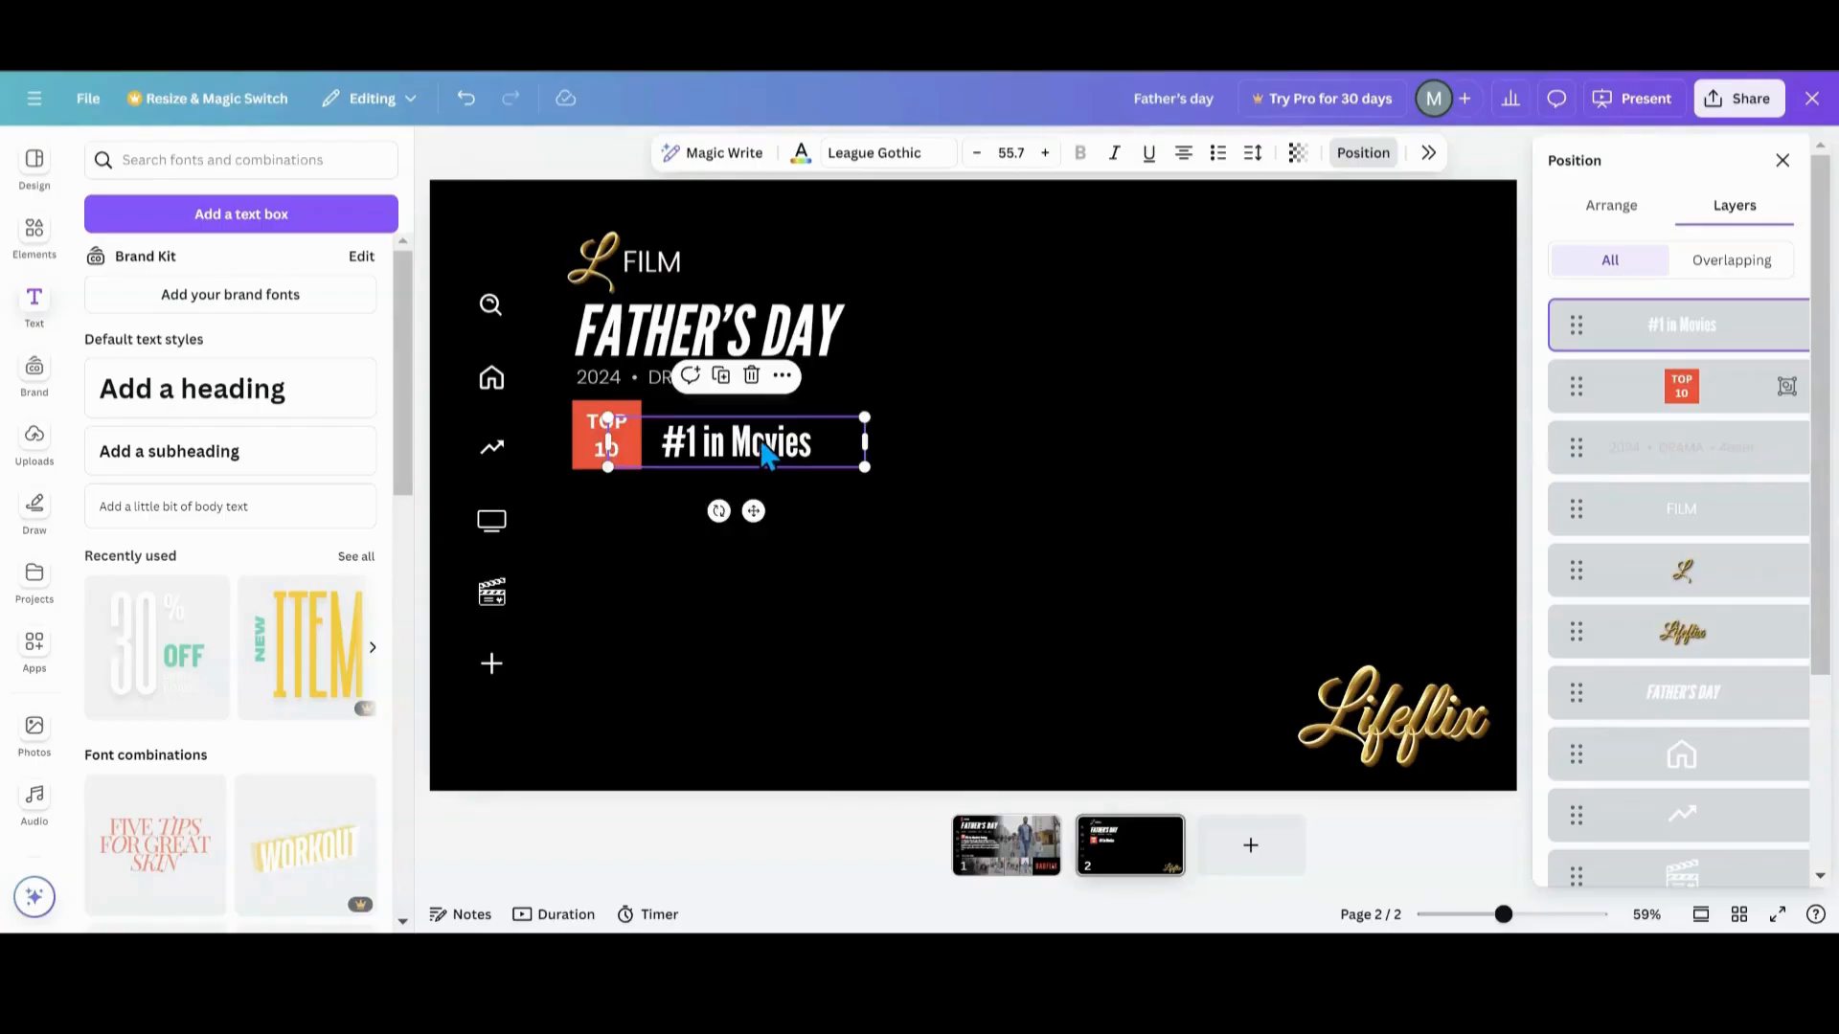
left_click_drag(752, 431, 748, 444)
left_click(861, 572)
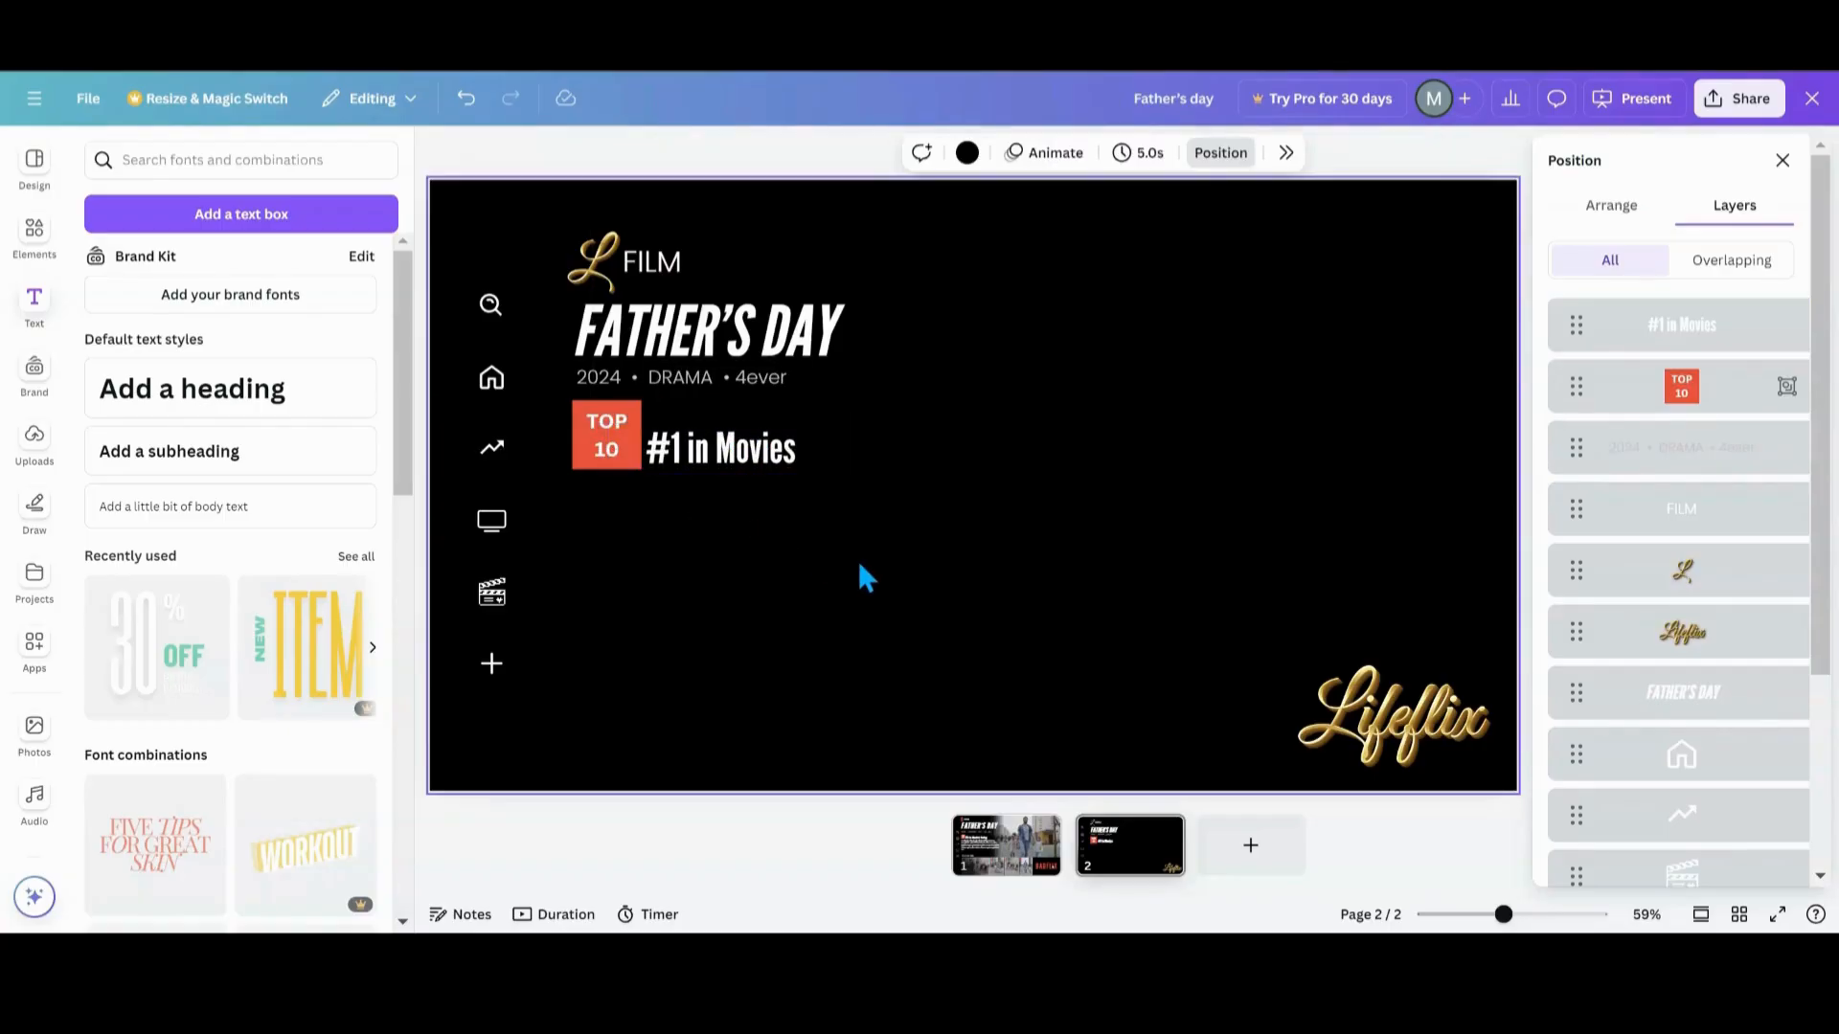
- Group the TOP 10 badge with "#1 in Movies" and scale the group down to a text size of about 44.7
left_click_drag(539, 399, 808, 475)
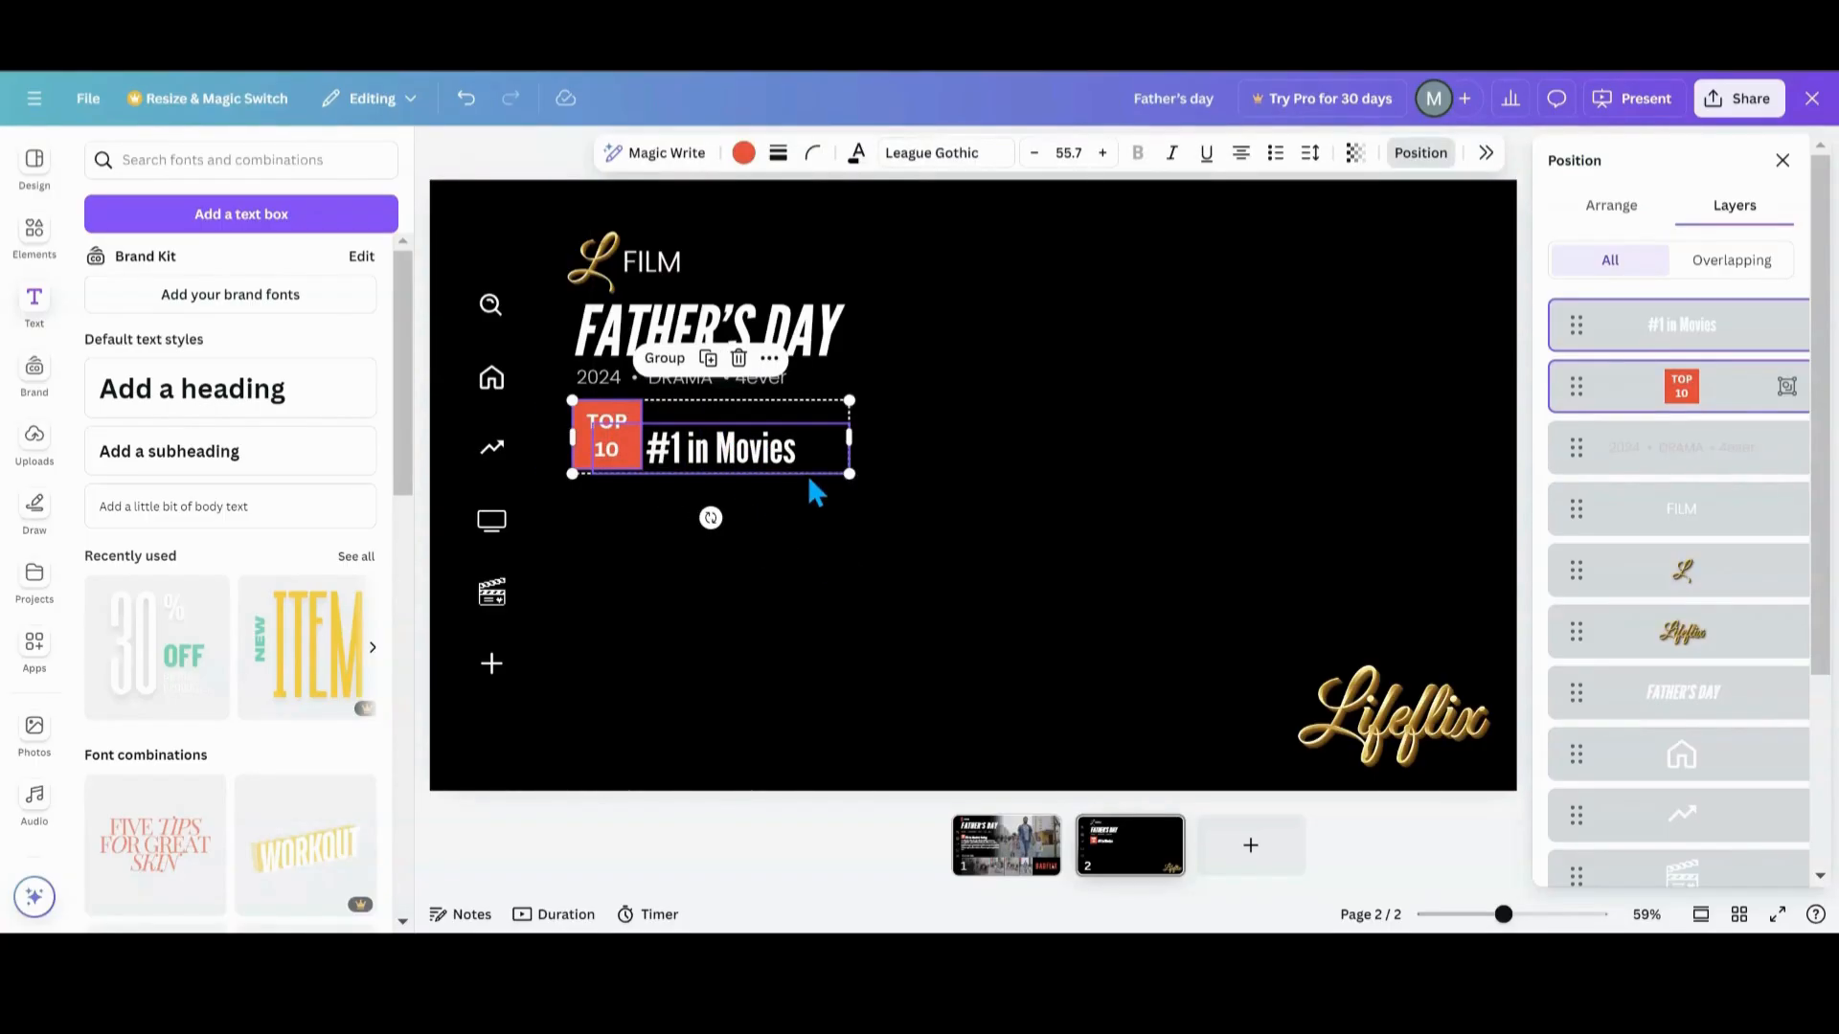
left_click(665, 358)
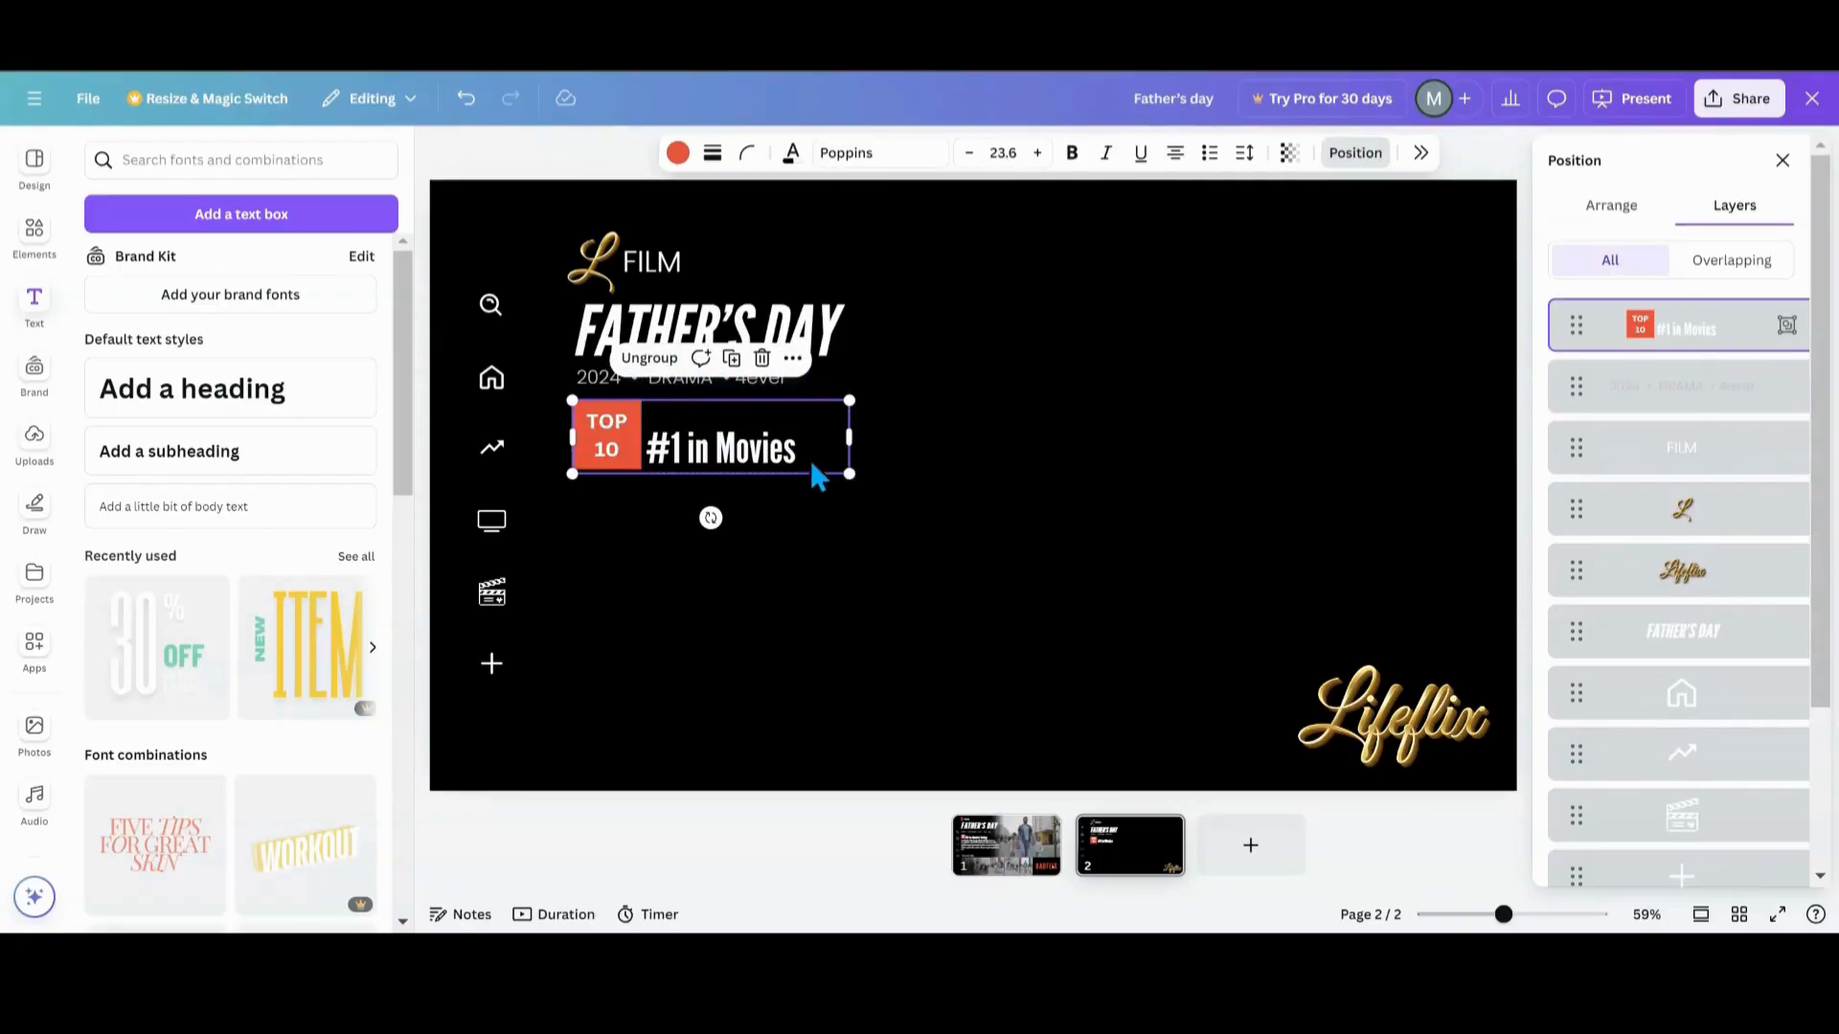
left_click_drag(844, 466, 794, 460)
left_click(784, 521)
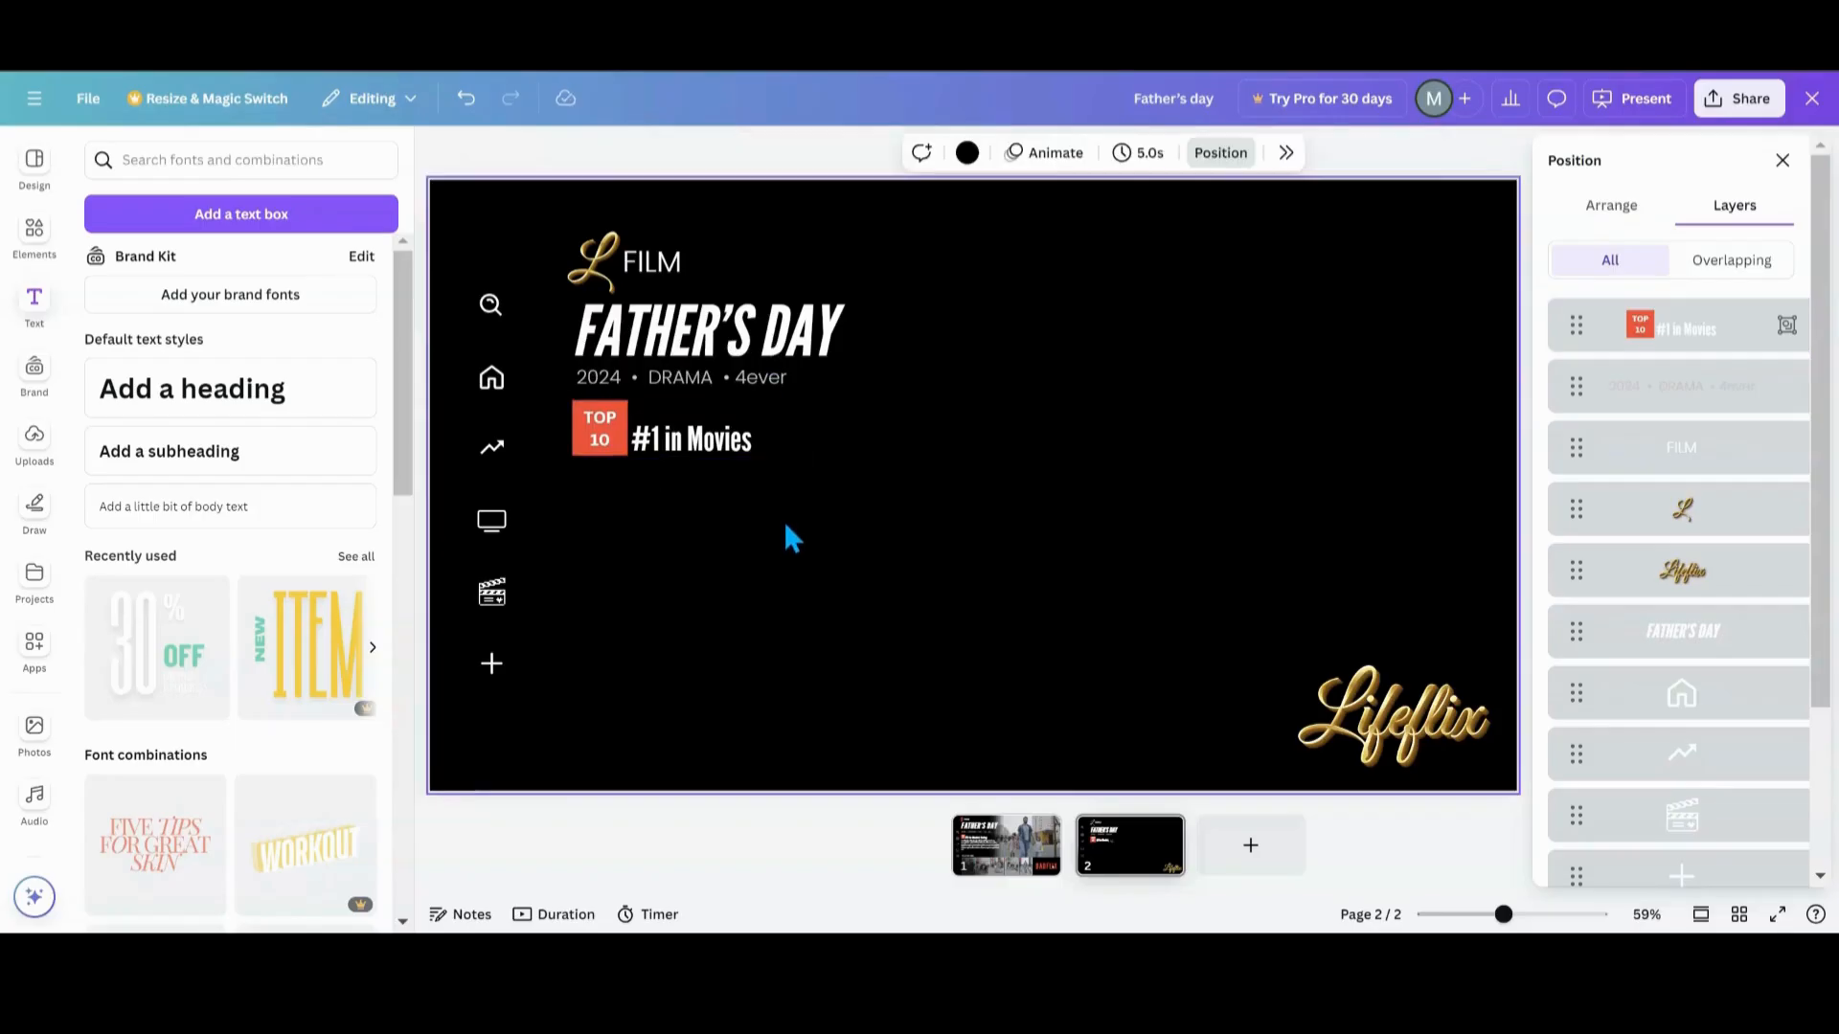
- Check the ranking line on page 1 and extend the page 2 text to "#1 in Movies Today"
double_click(705, 443)
left_click(1005, 847)
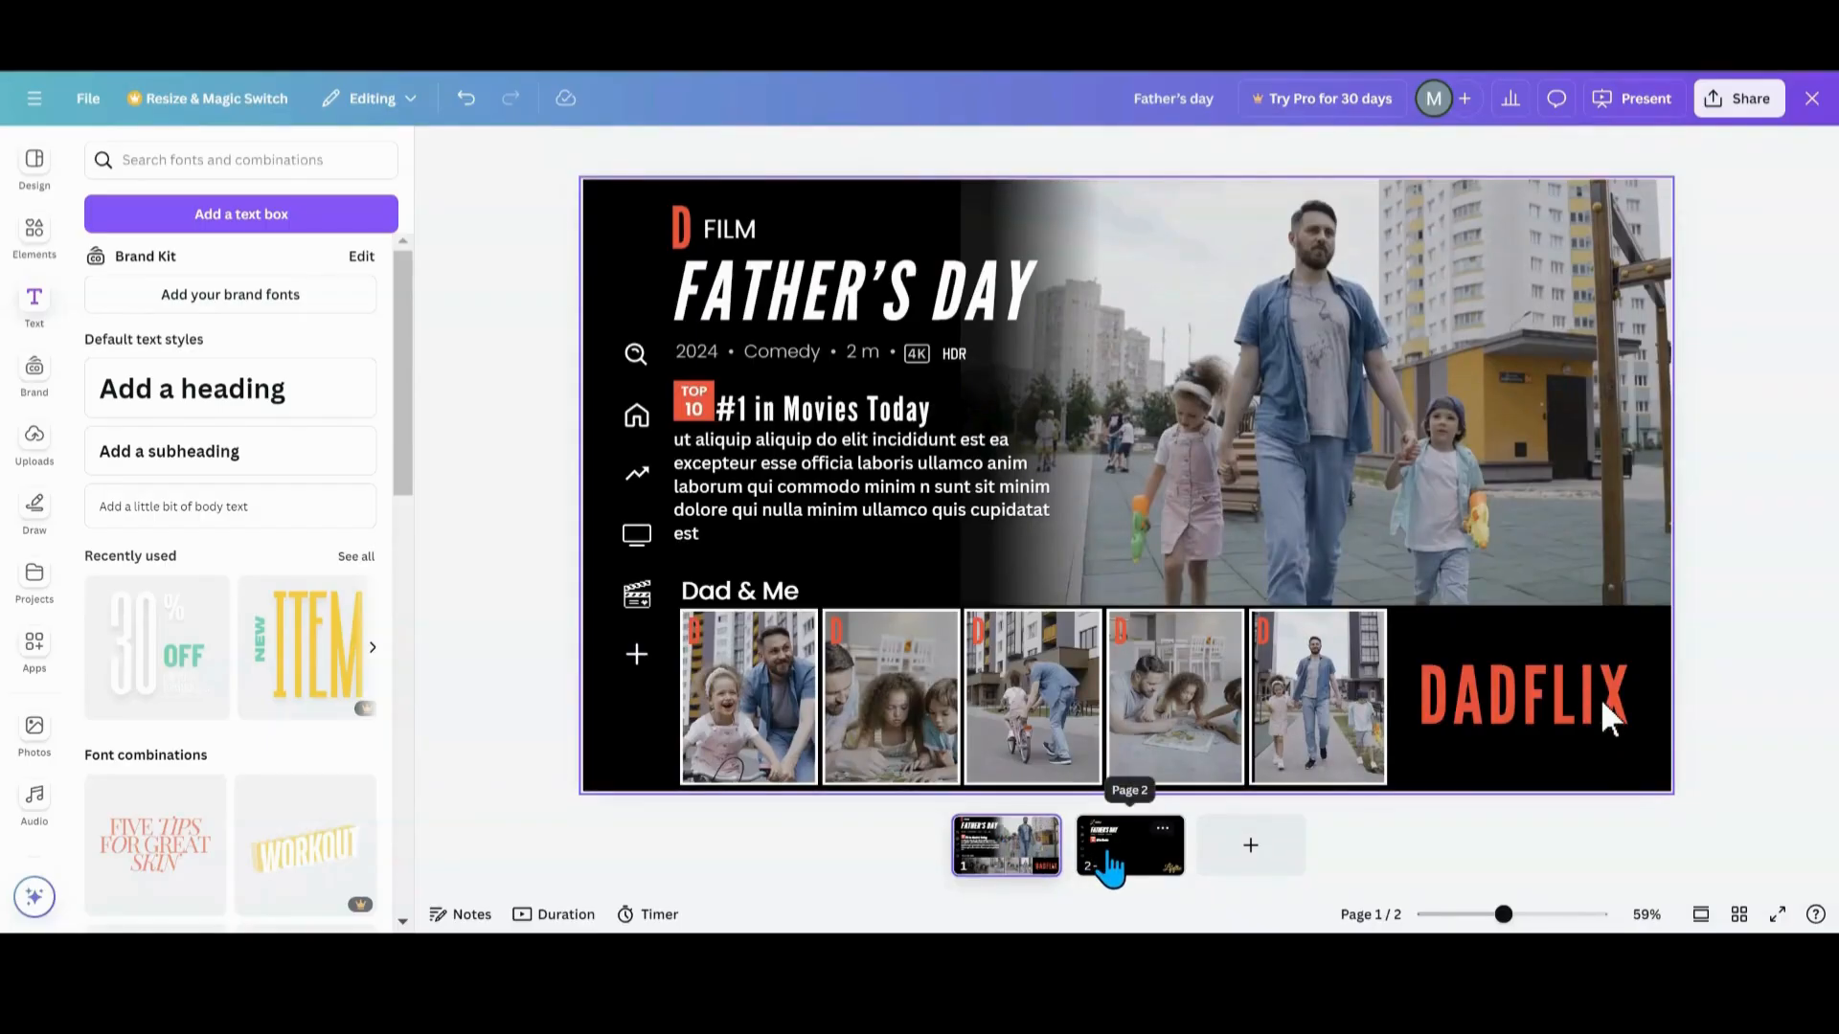
left_click(1102, 866)
left_click(900, 440)
left_click(915, 442)
type("Tod")
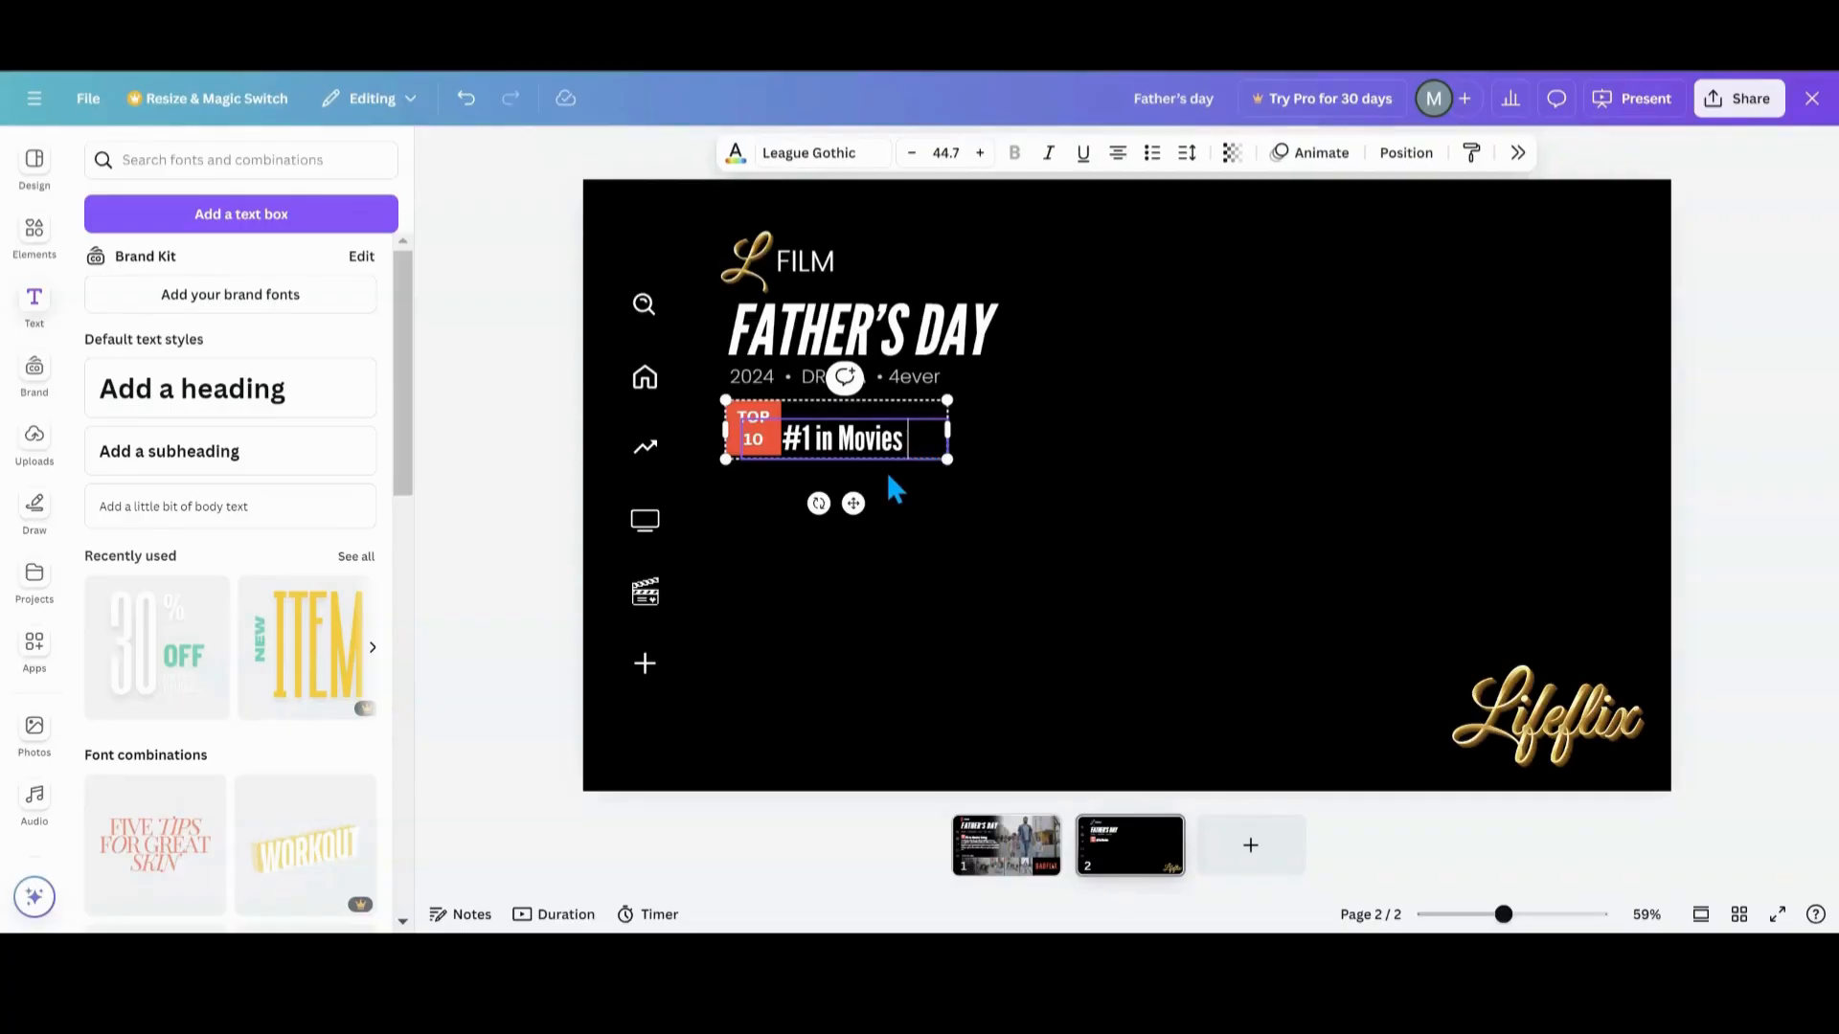
type("ay")
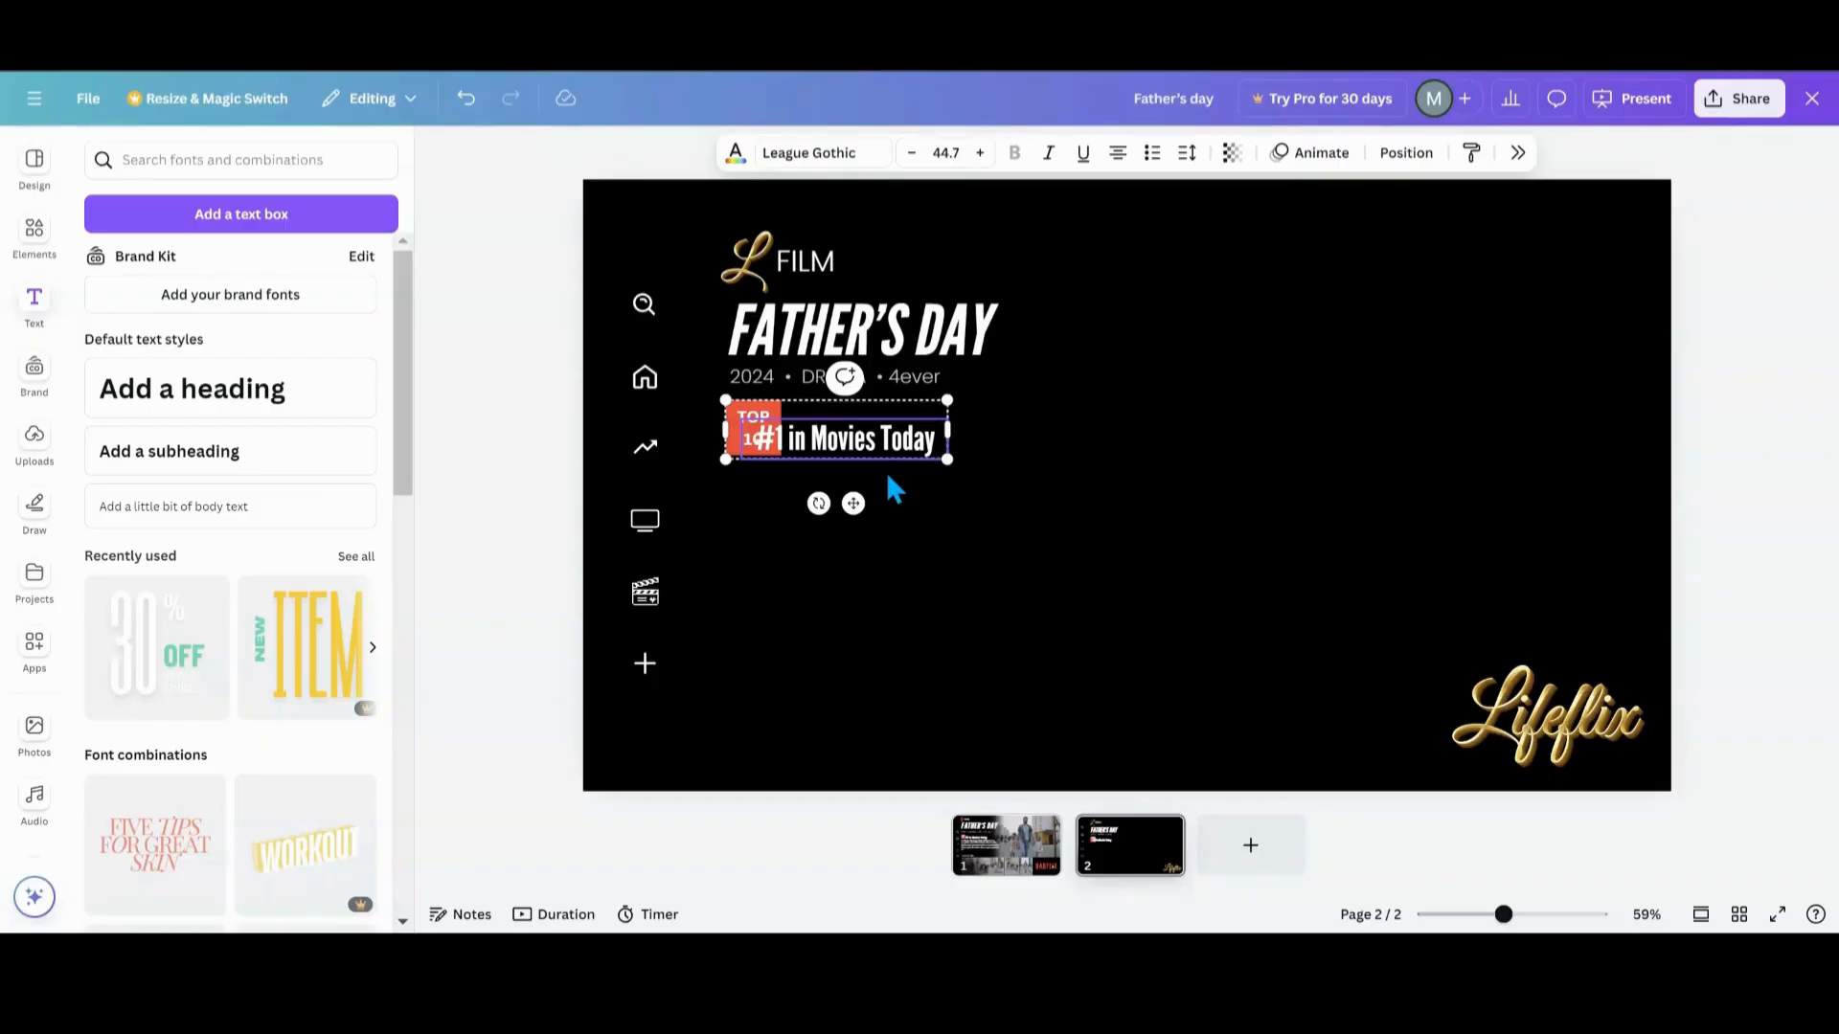
left_click(981, 488)
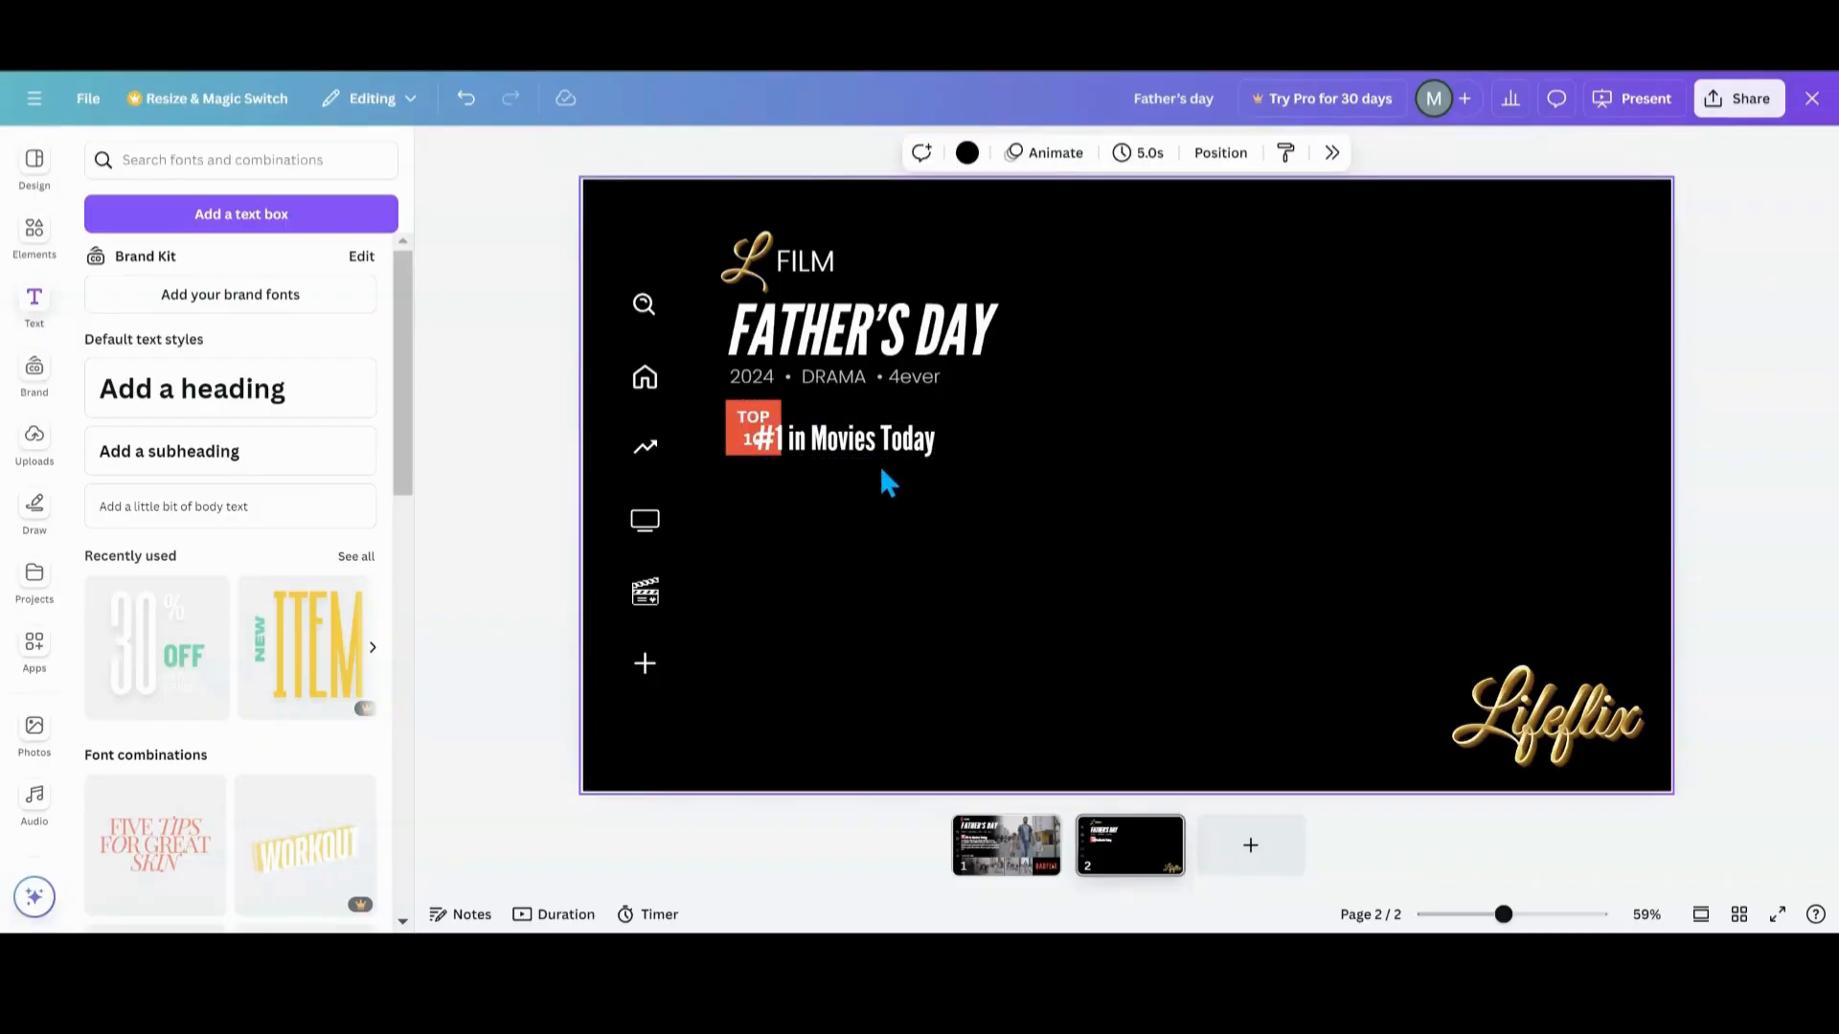
- Ungroup the ranking line, move "#1 in Movies Today" clear of the badge, regroup everything and compare it with page 1
left_click(865, 452)
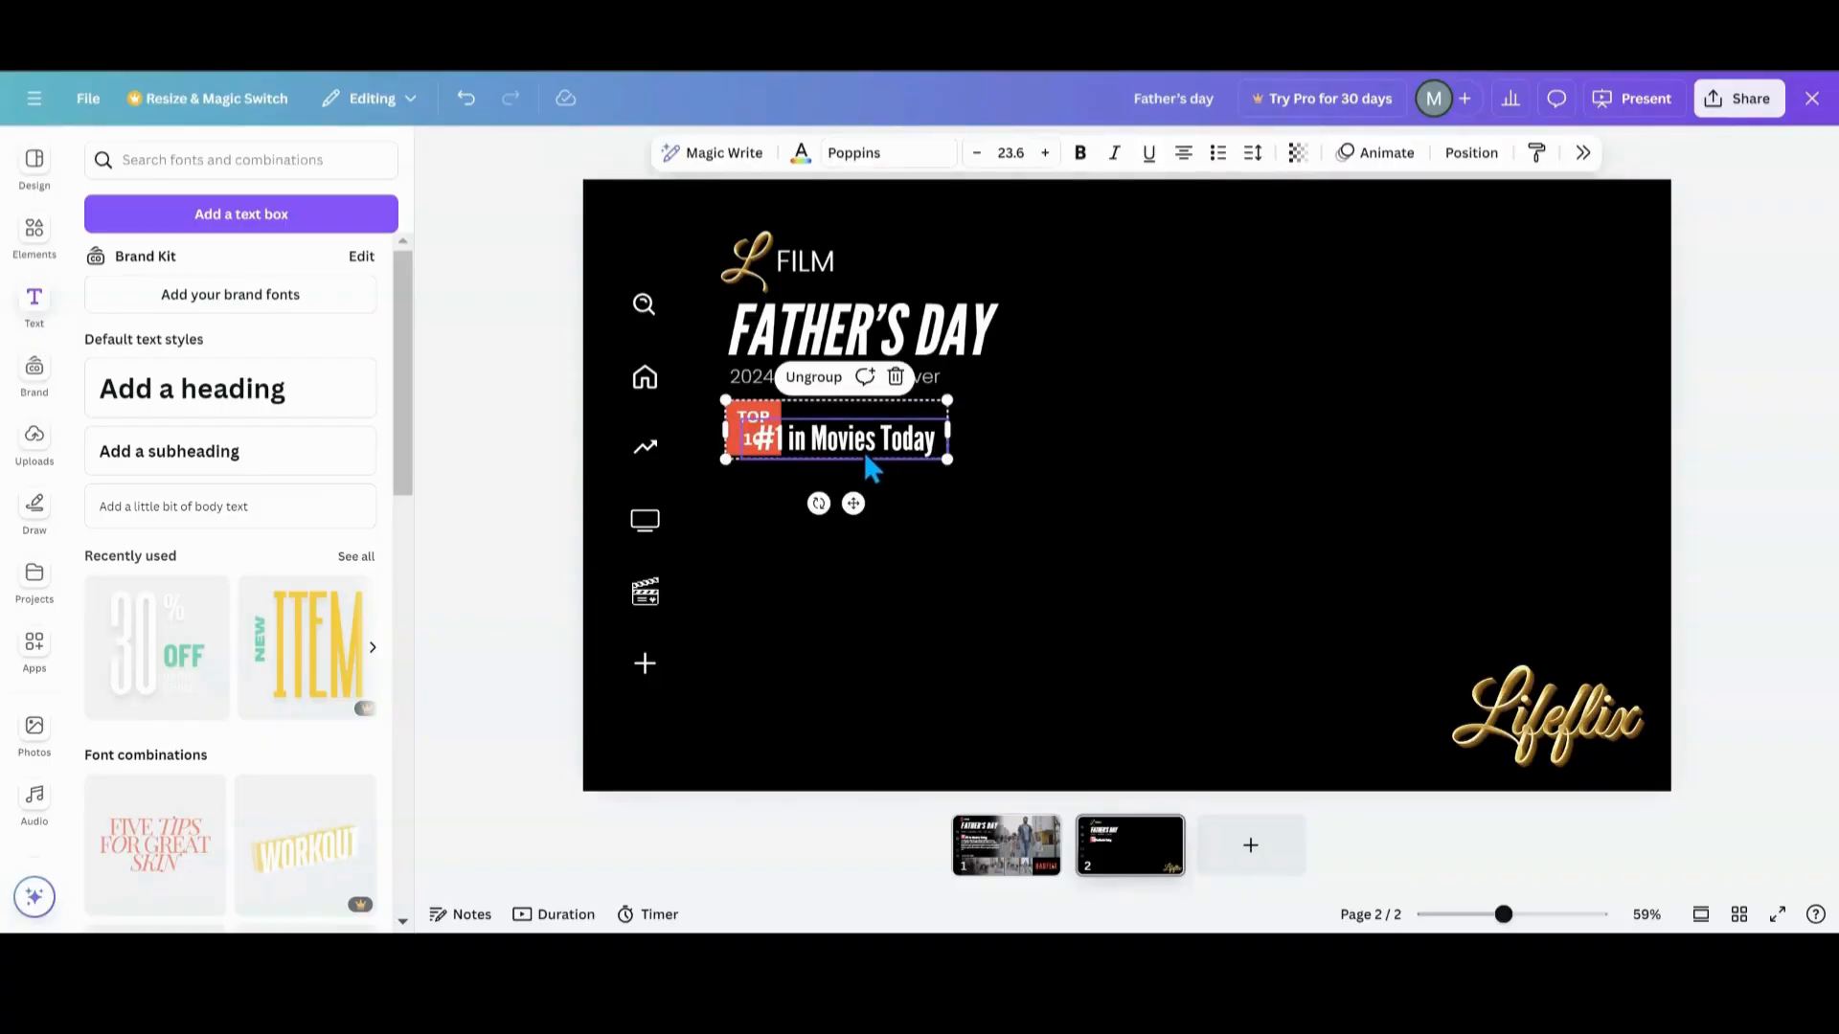
left_click(814, 377)
left_click_drag(866, 460, 888, 437)
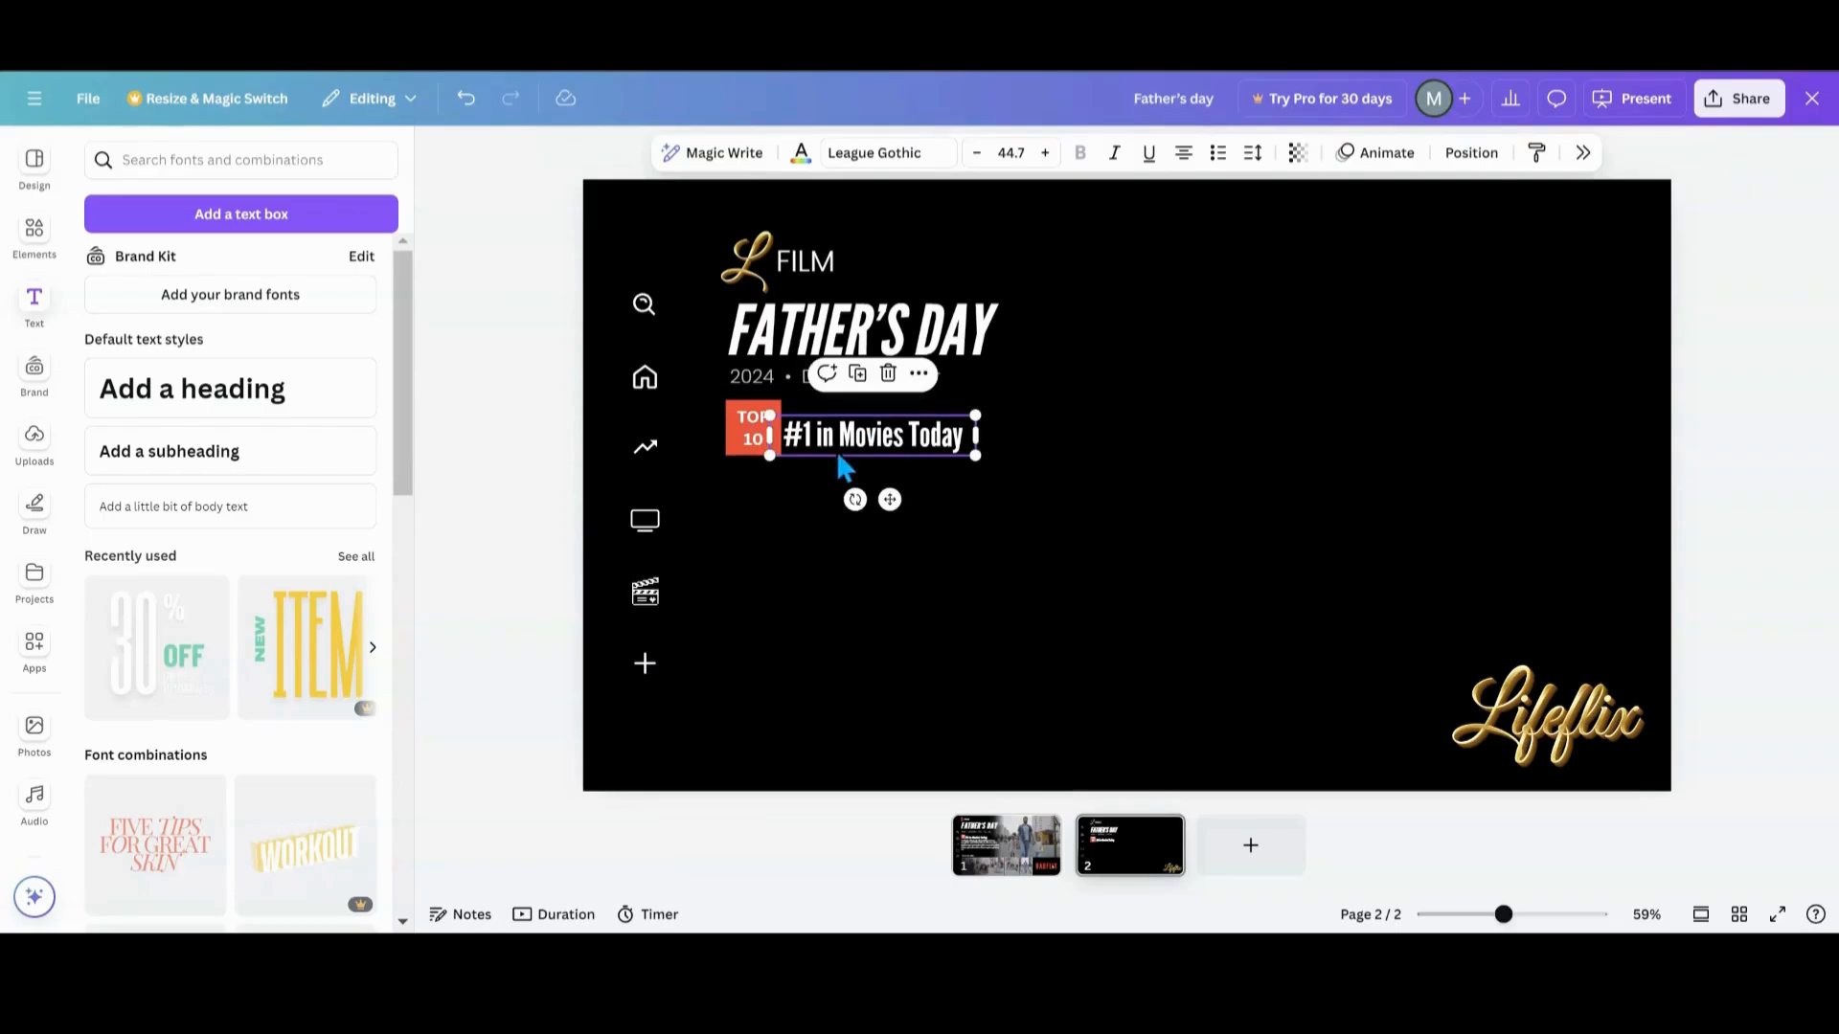
left_click(889, 454, "shift")
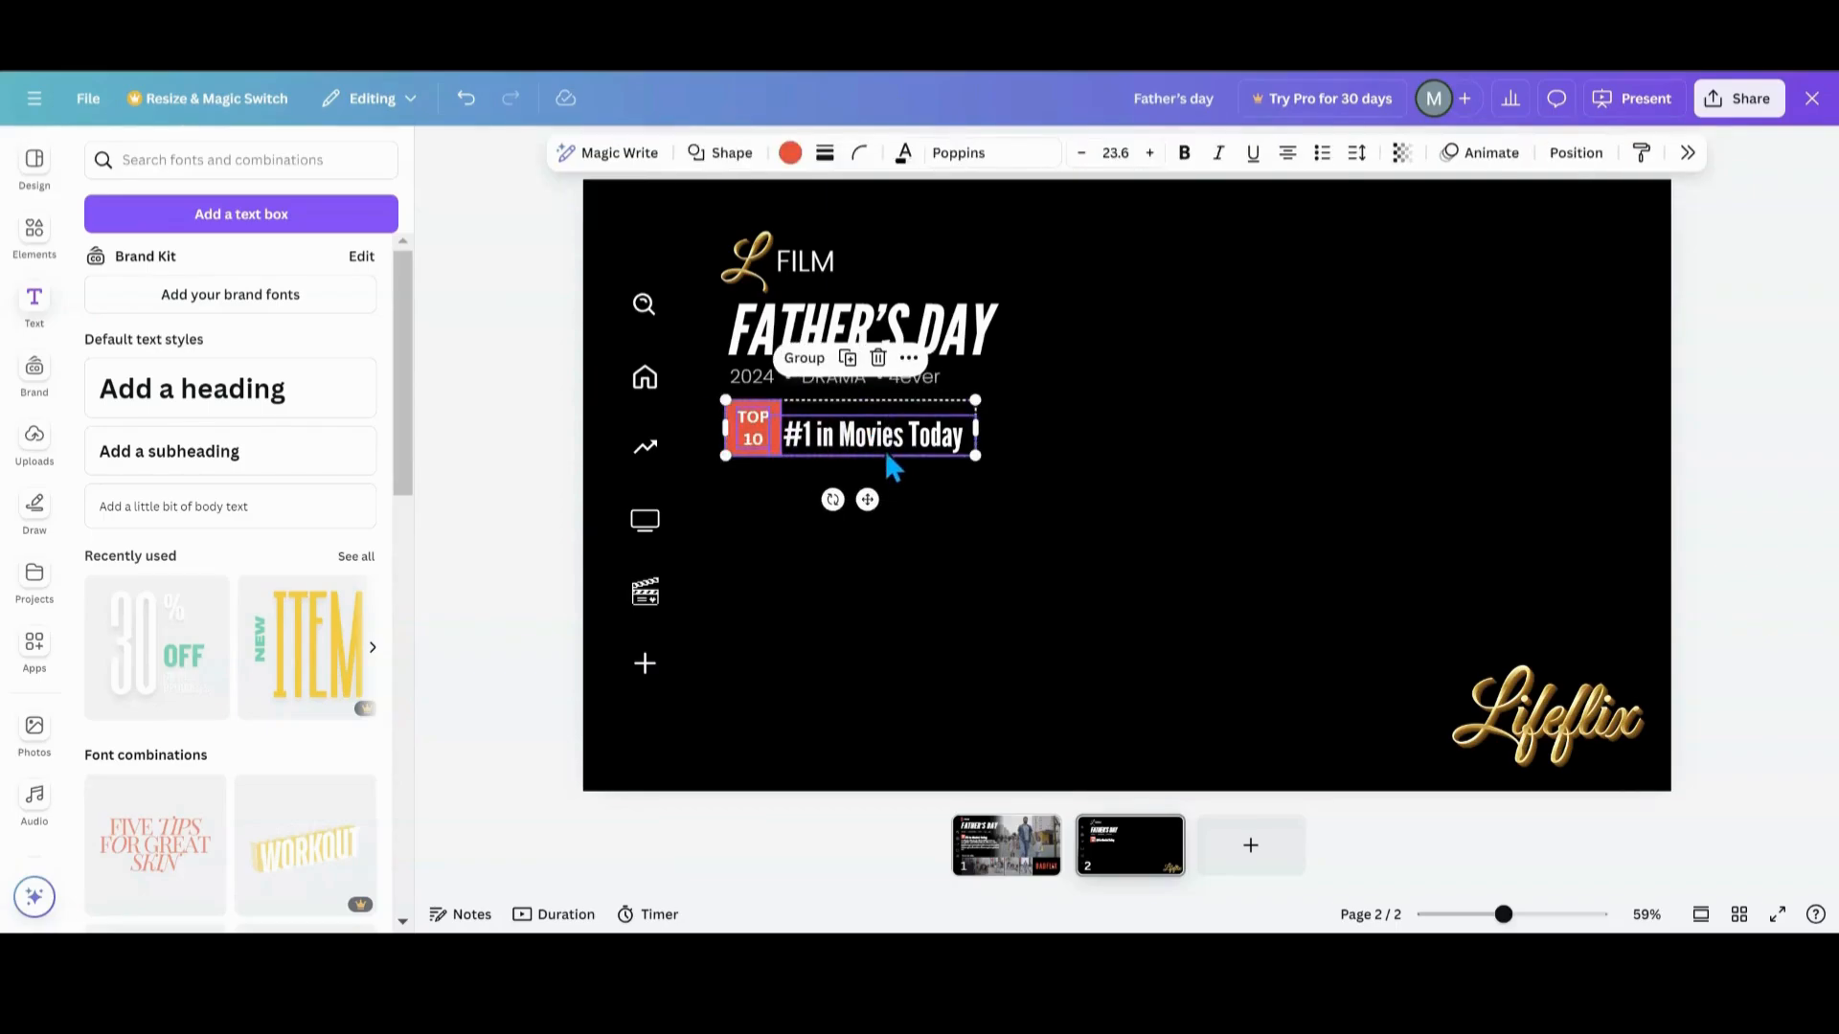
left_click(809, 359)
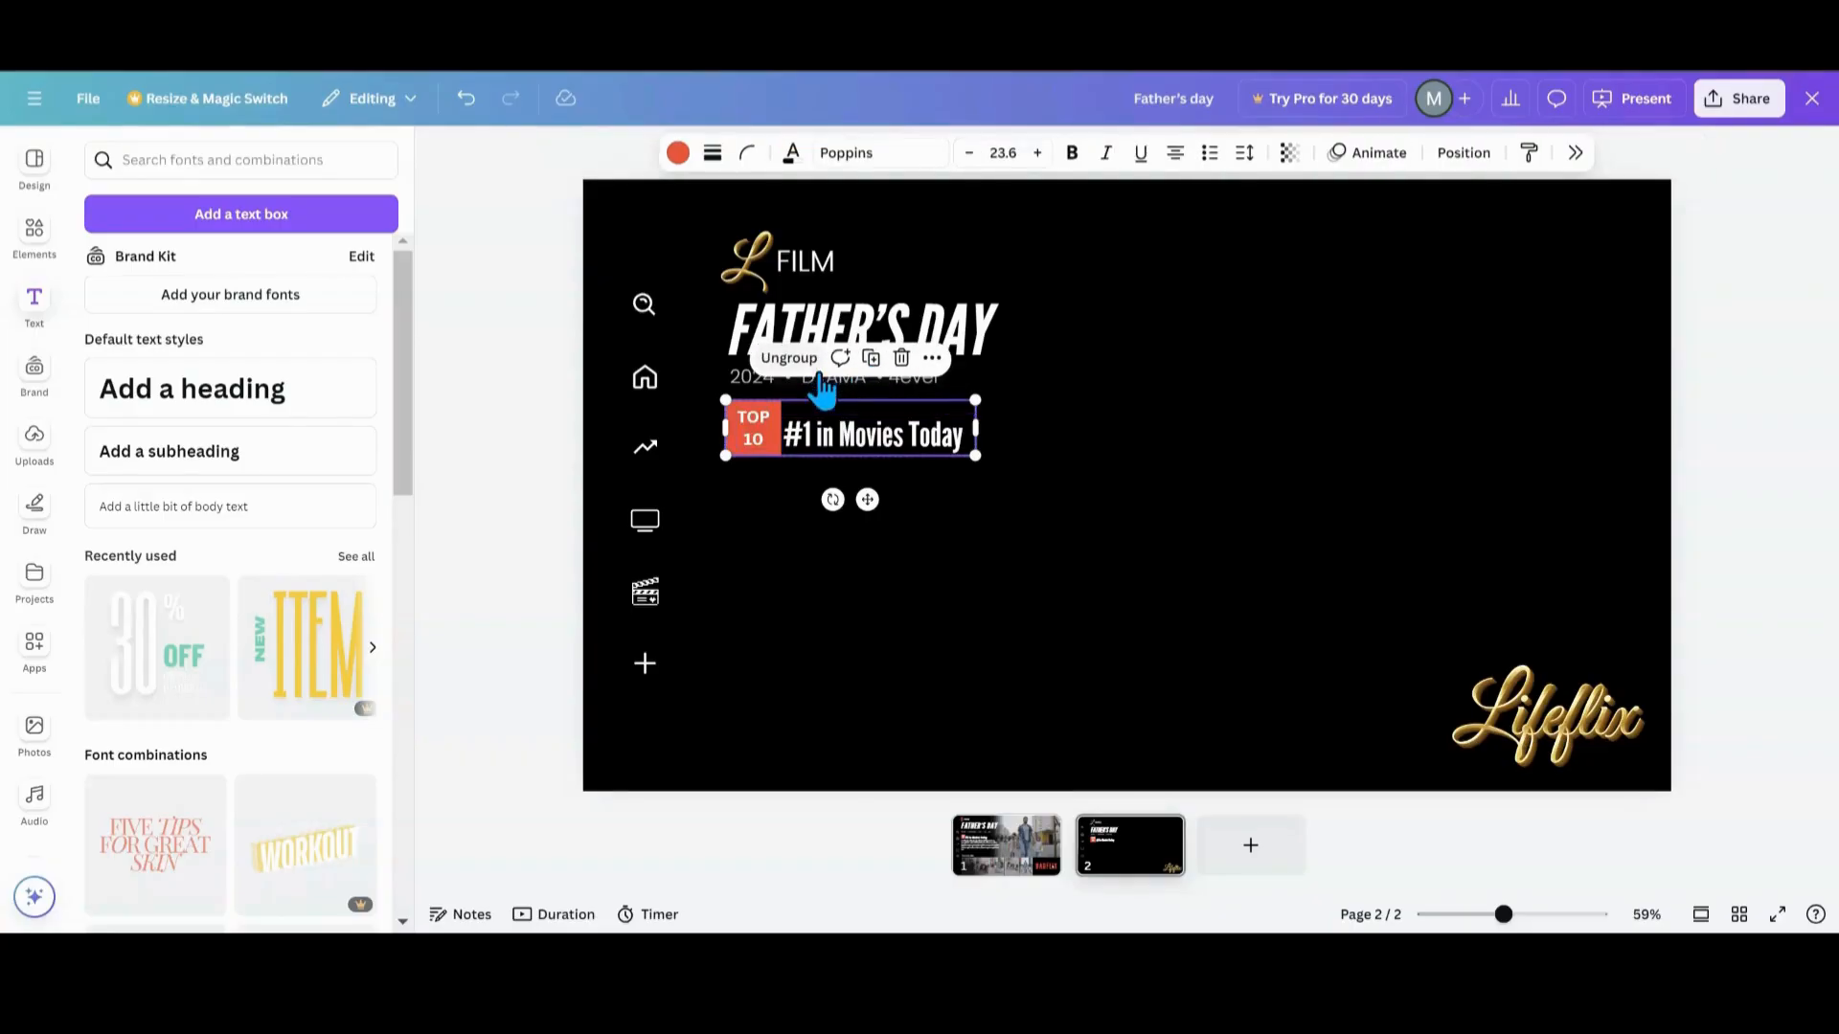
left_click(753, 521)
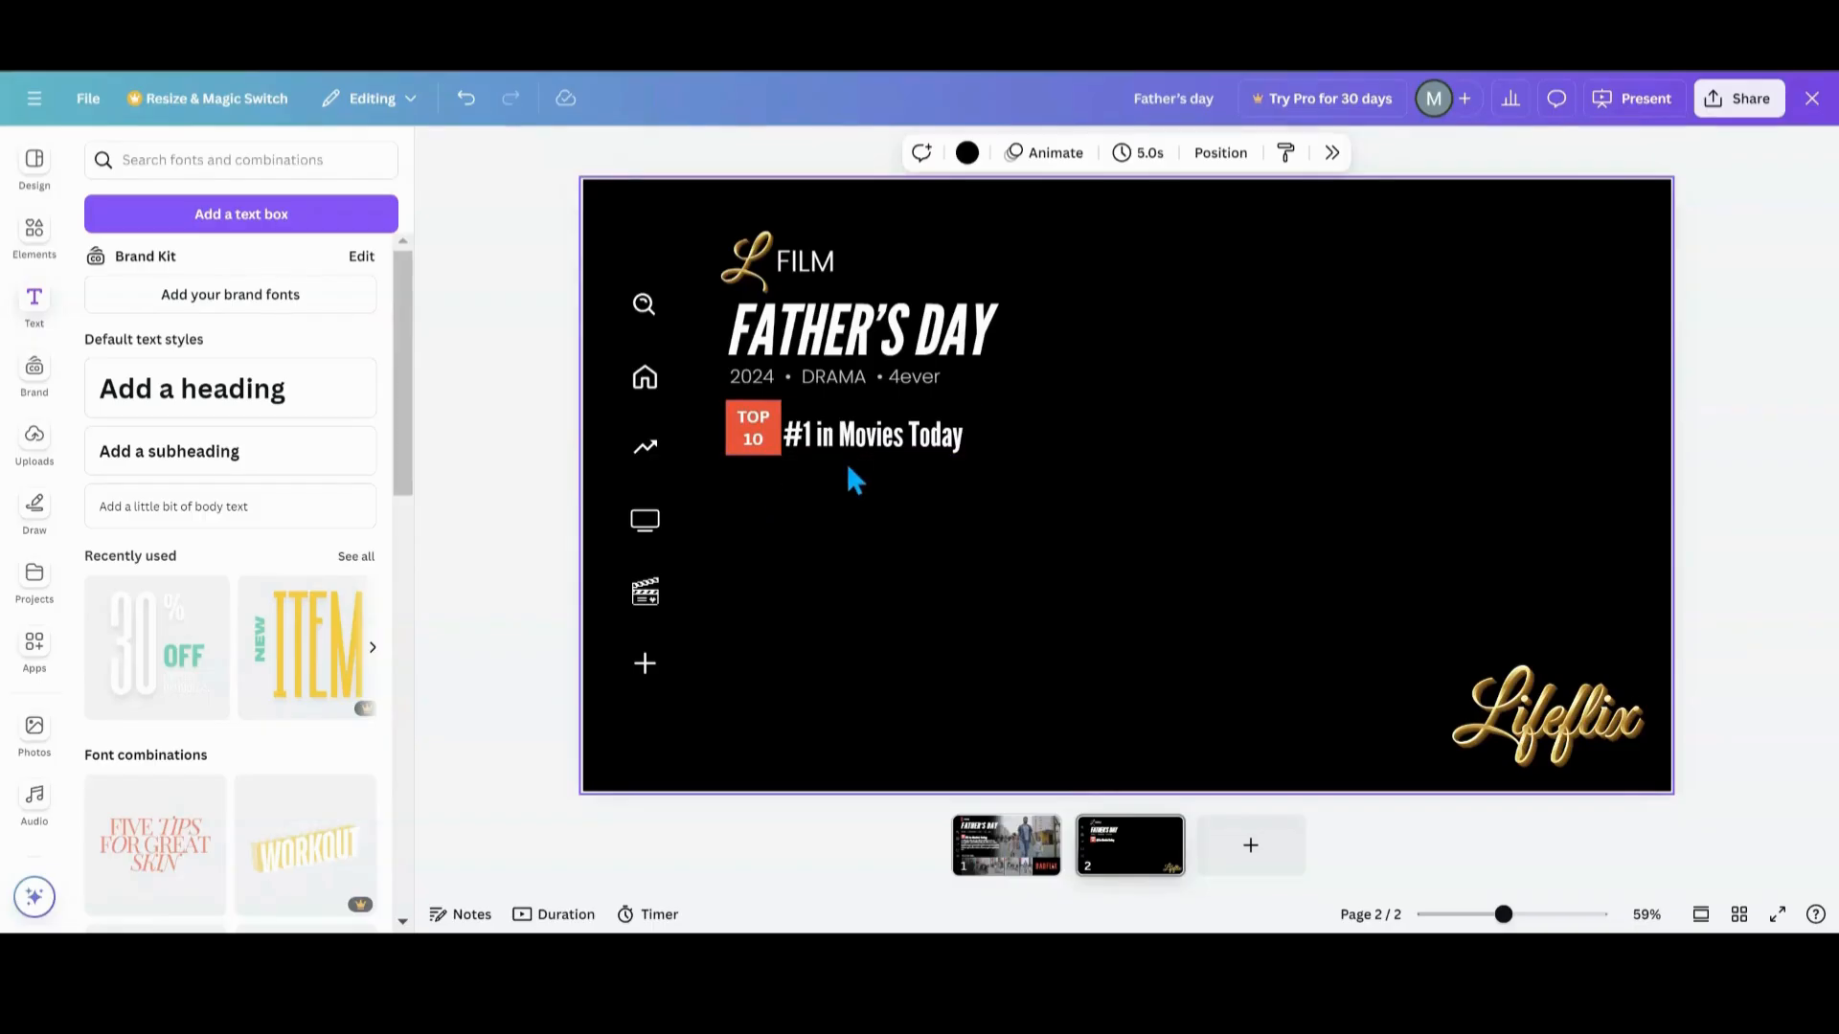
left_click(982, 867)
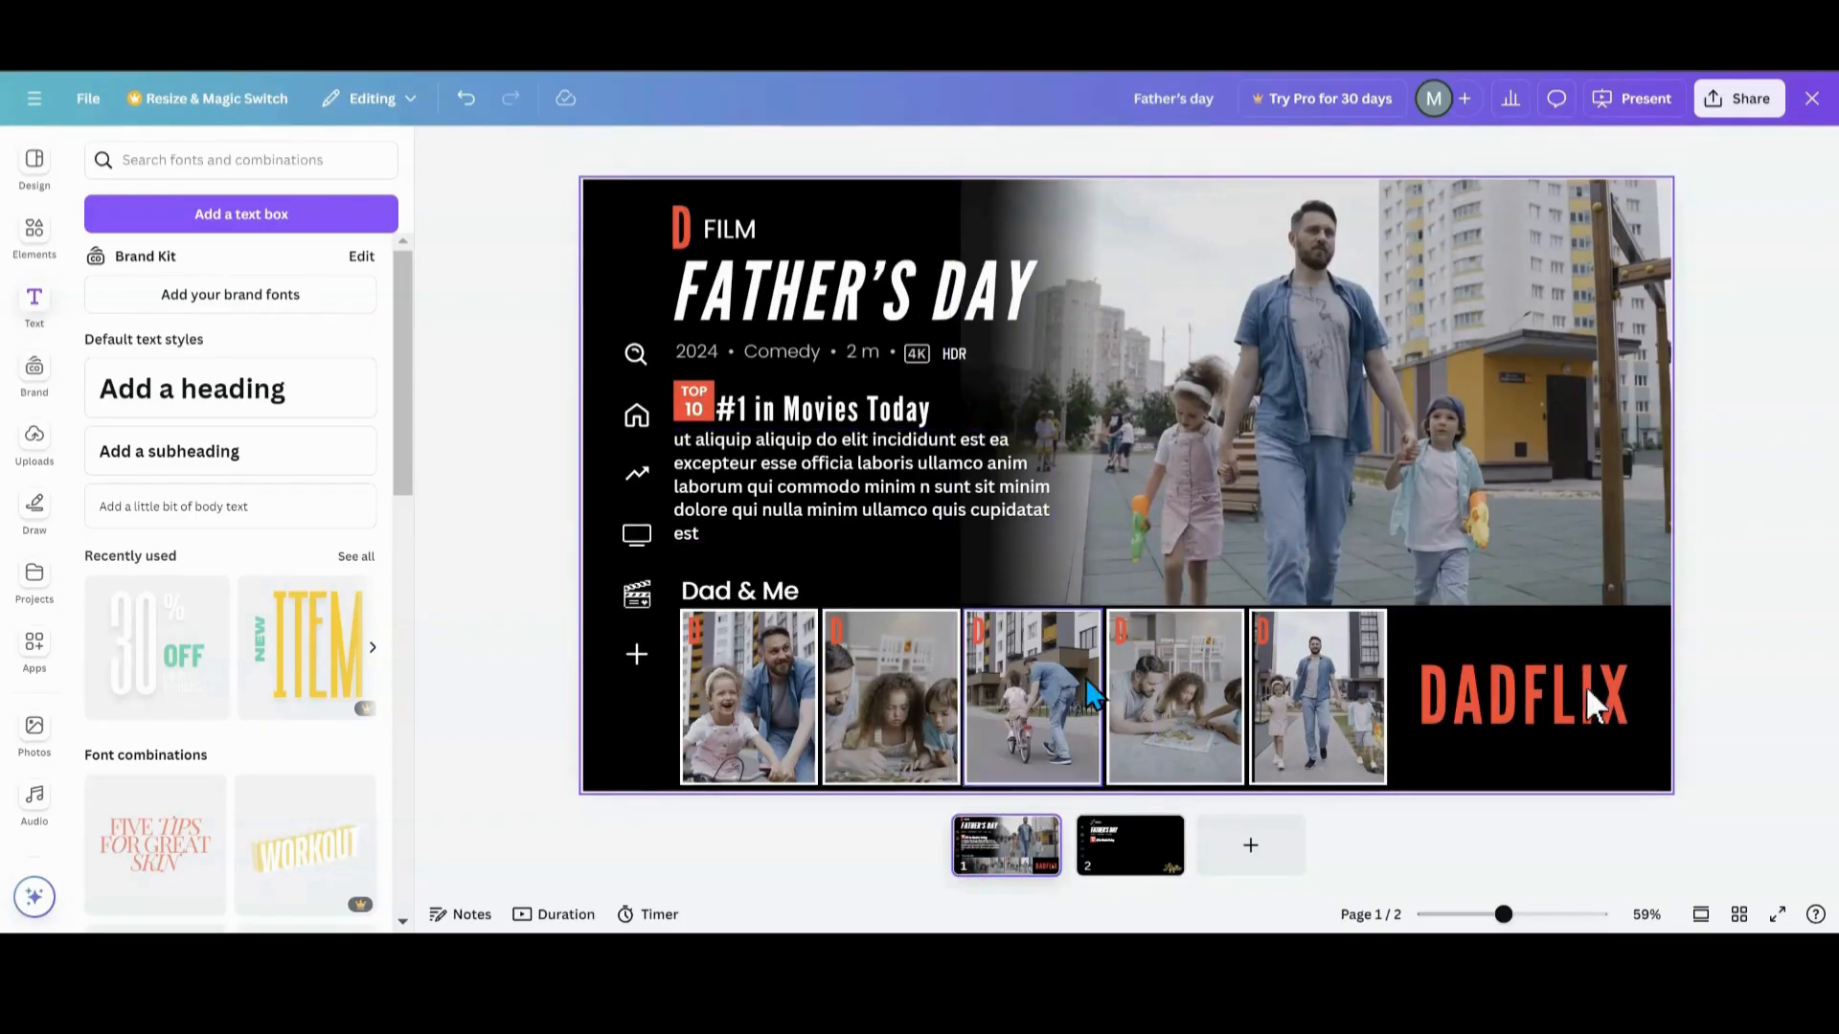
left_click(1145, 852)
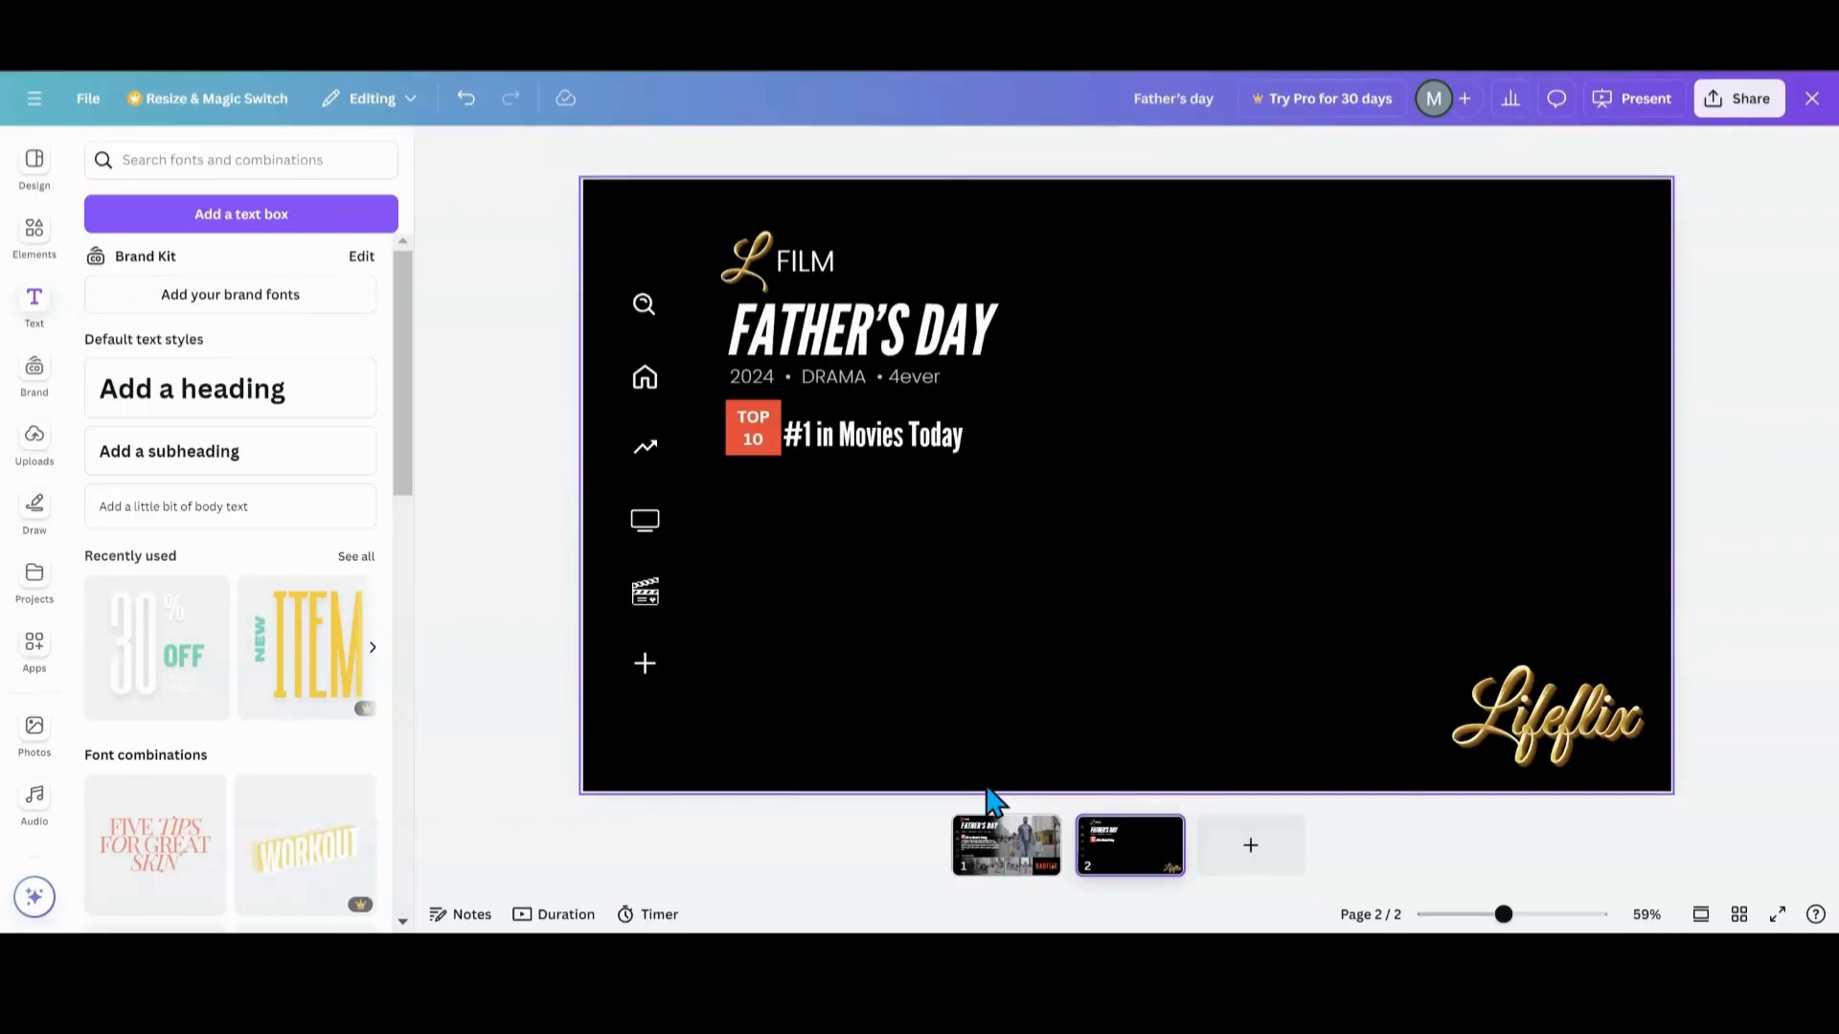
- Copy the description paragraph from page 1 to page 2 and align it beneath the "#1 in Movies Today" line
left_click(982, 864)
left_click(731, 471)
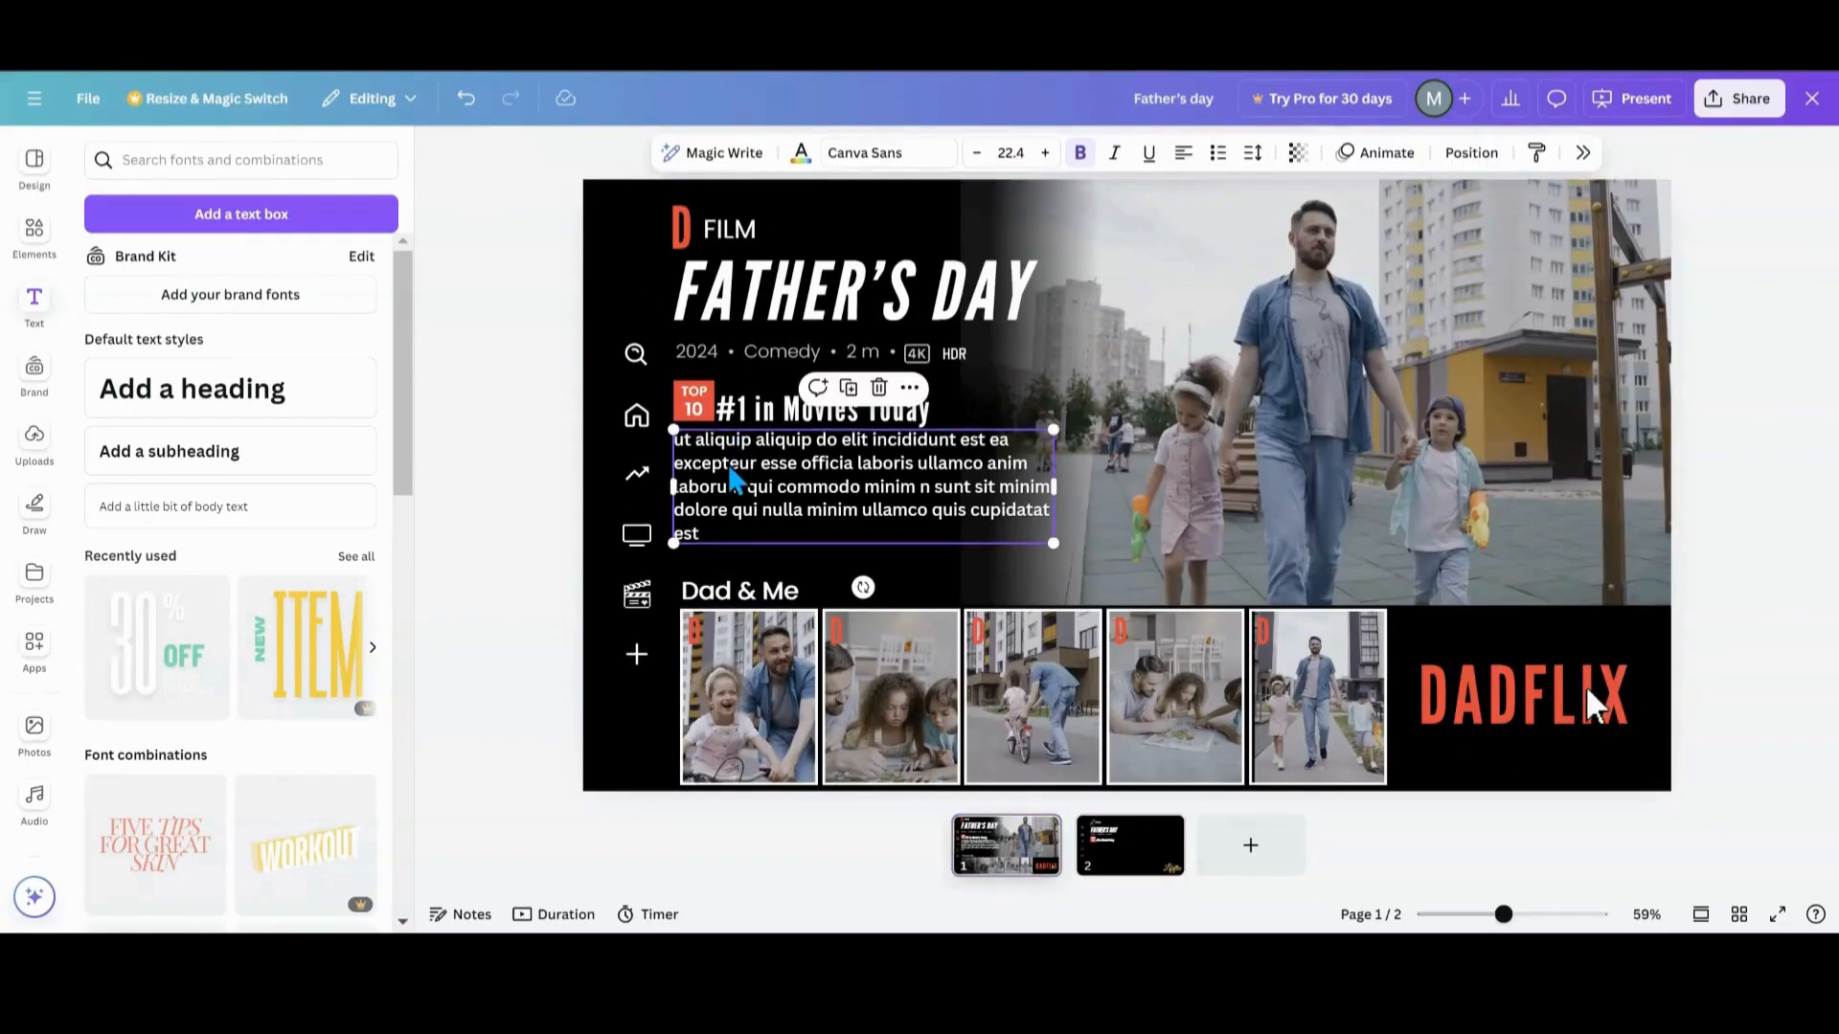
left_click(849, 387)
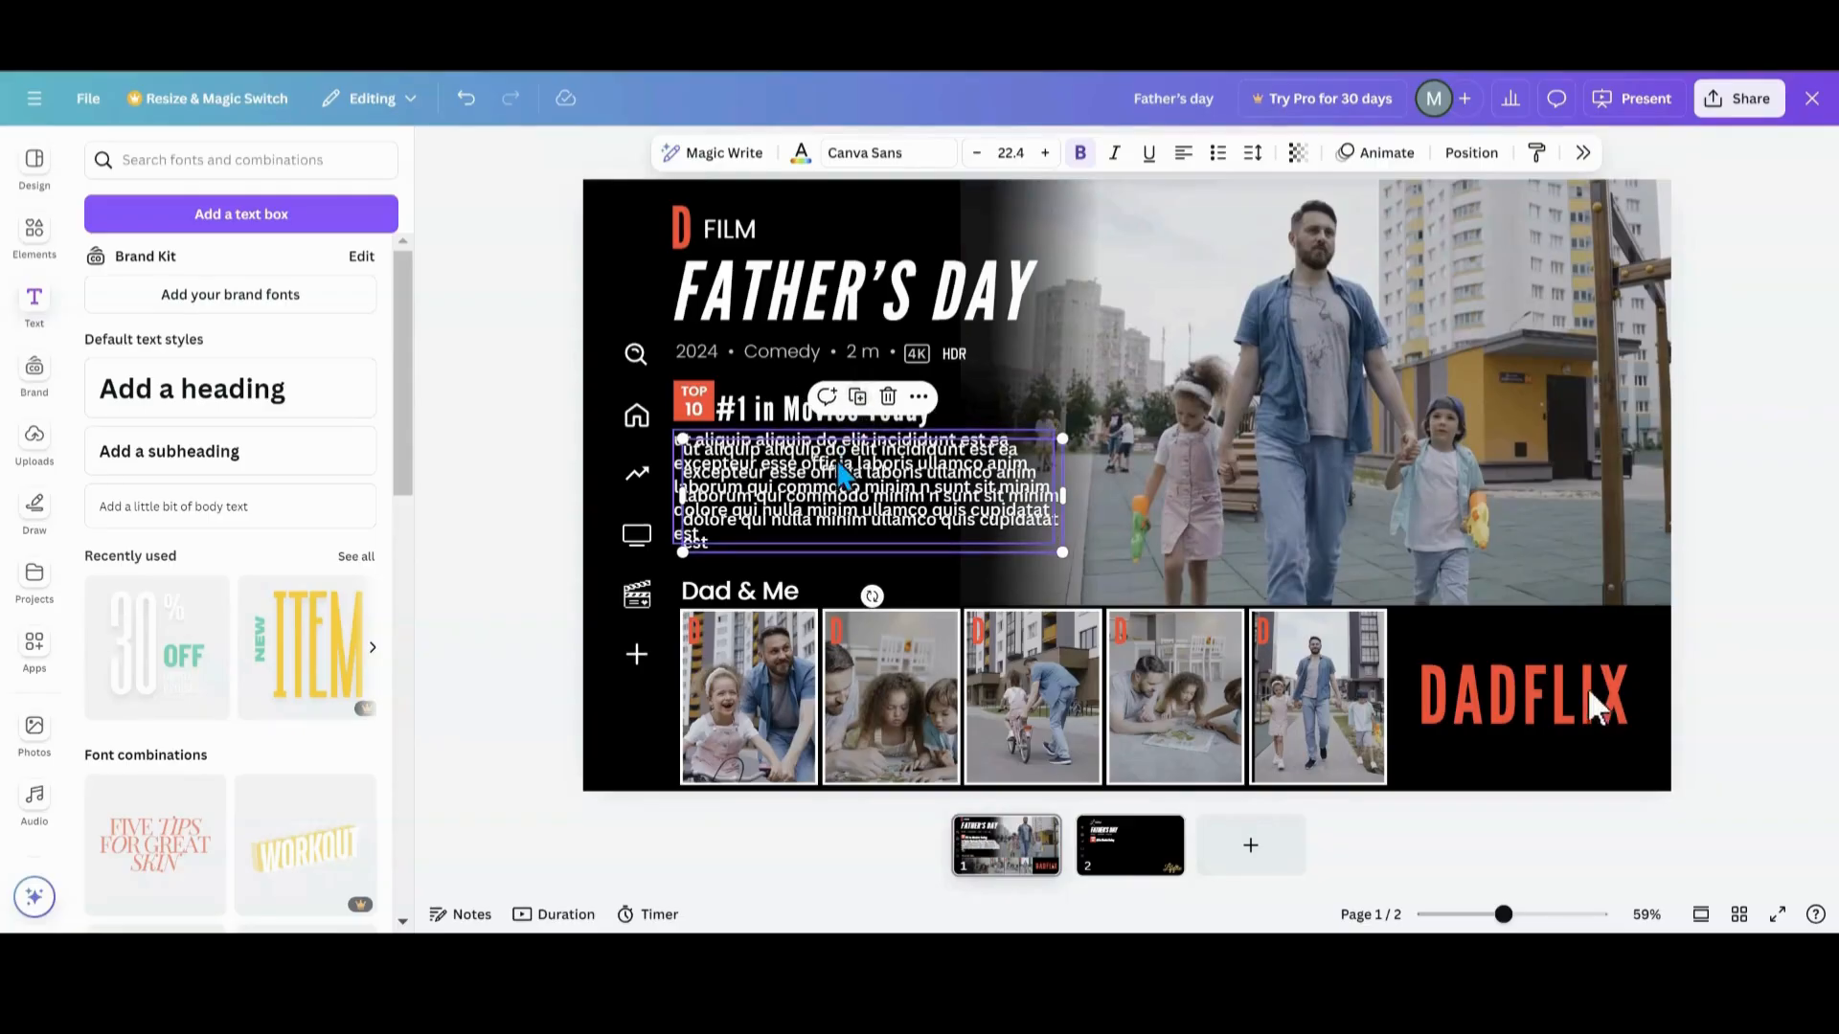
left_click_drag(862, 498, 915, 555)
left_click(991, 862)
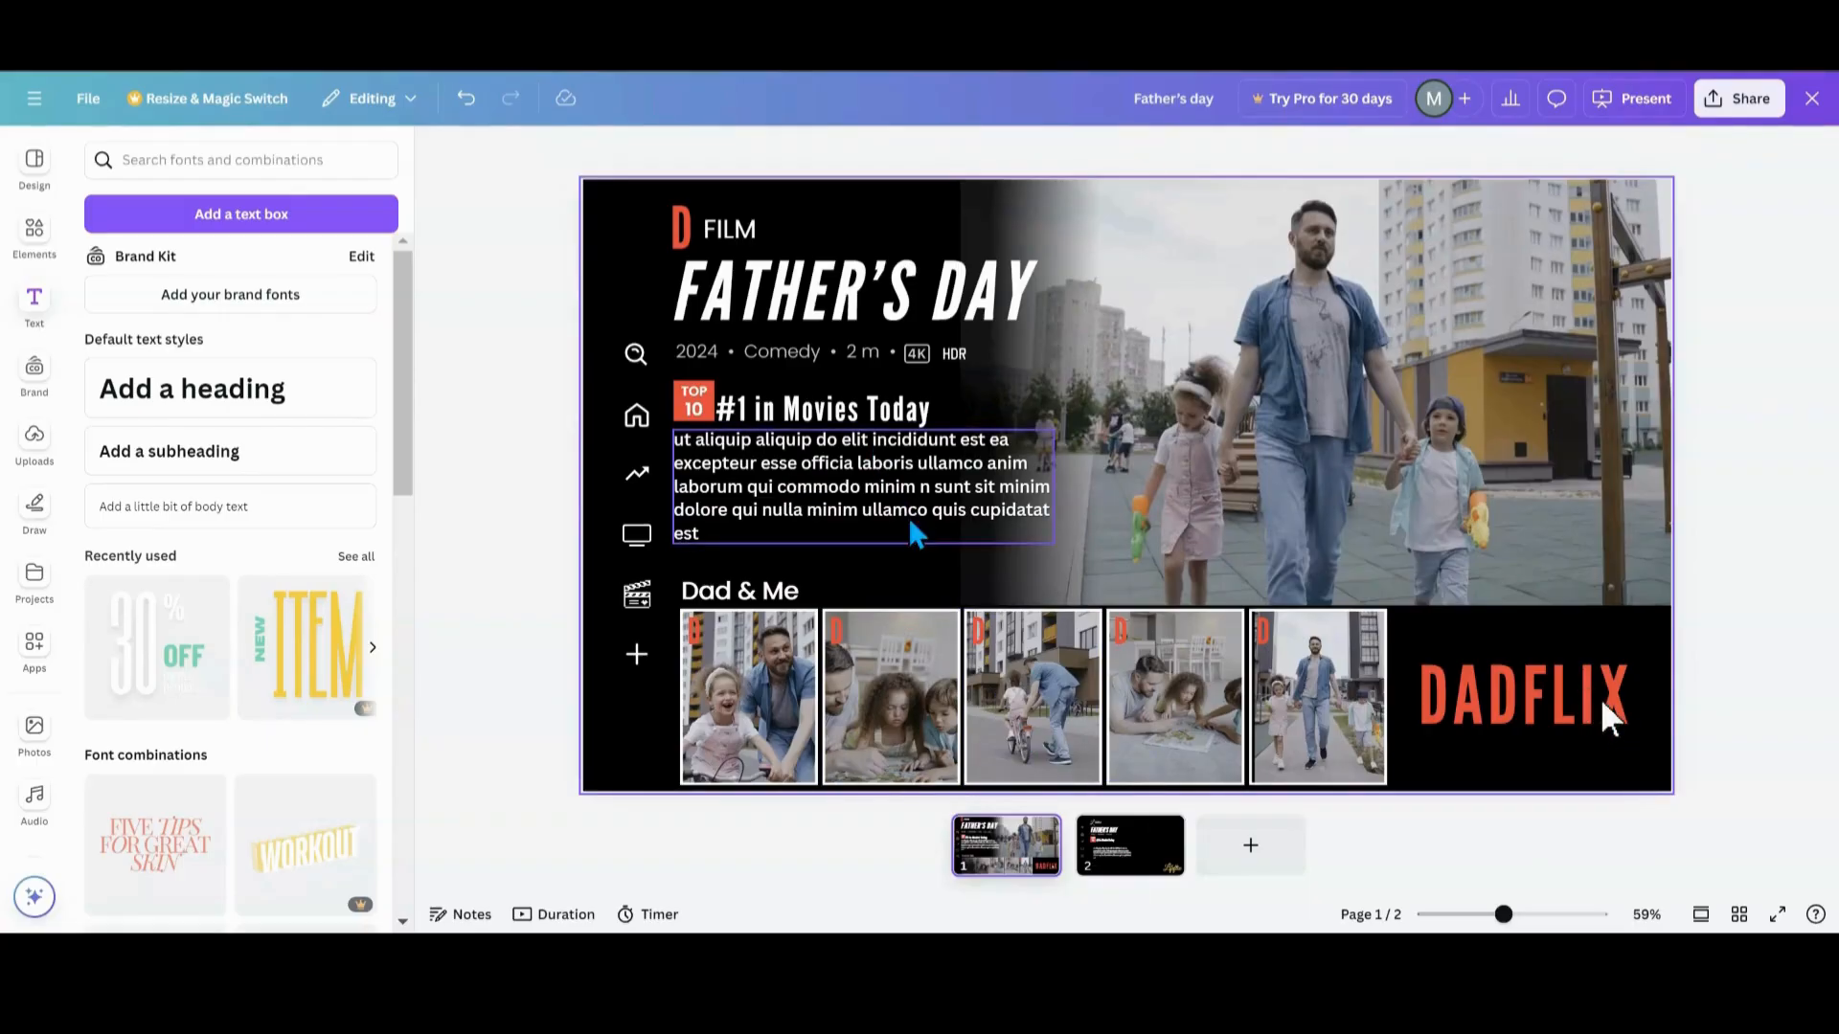
left_click(1135, 867)
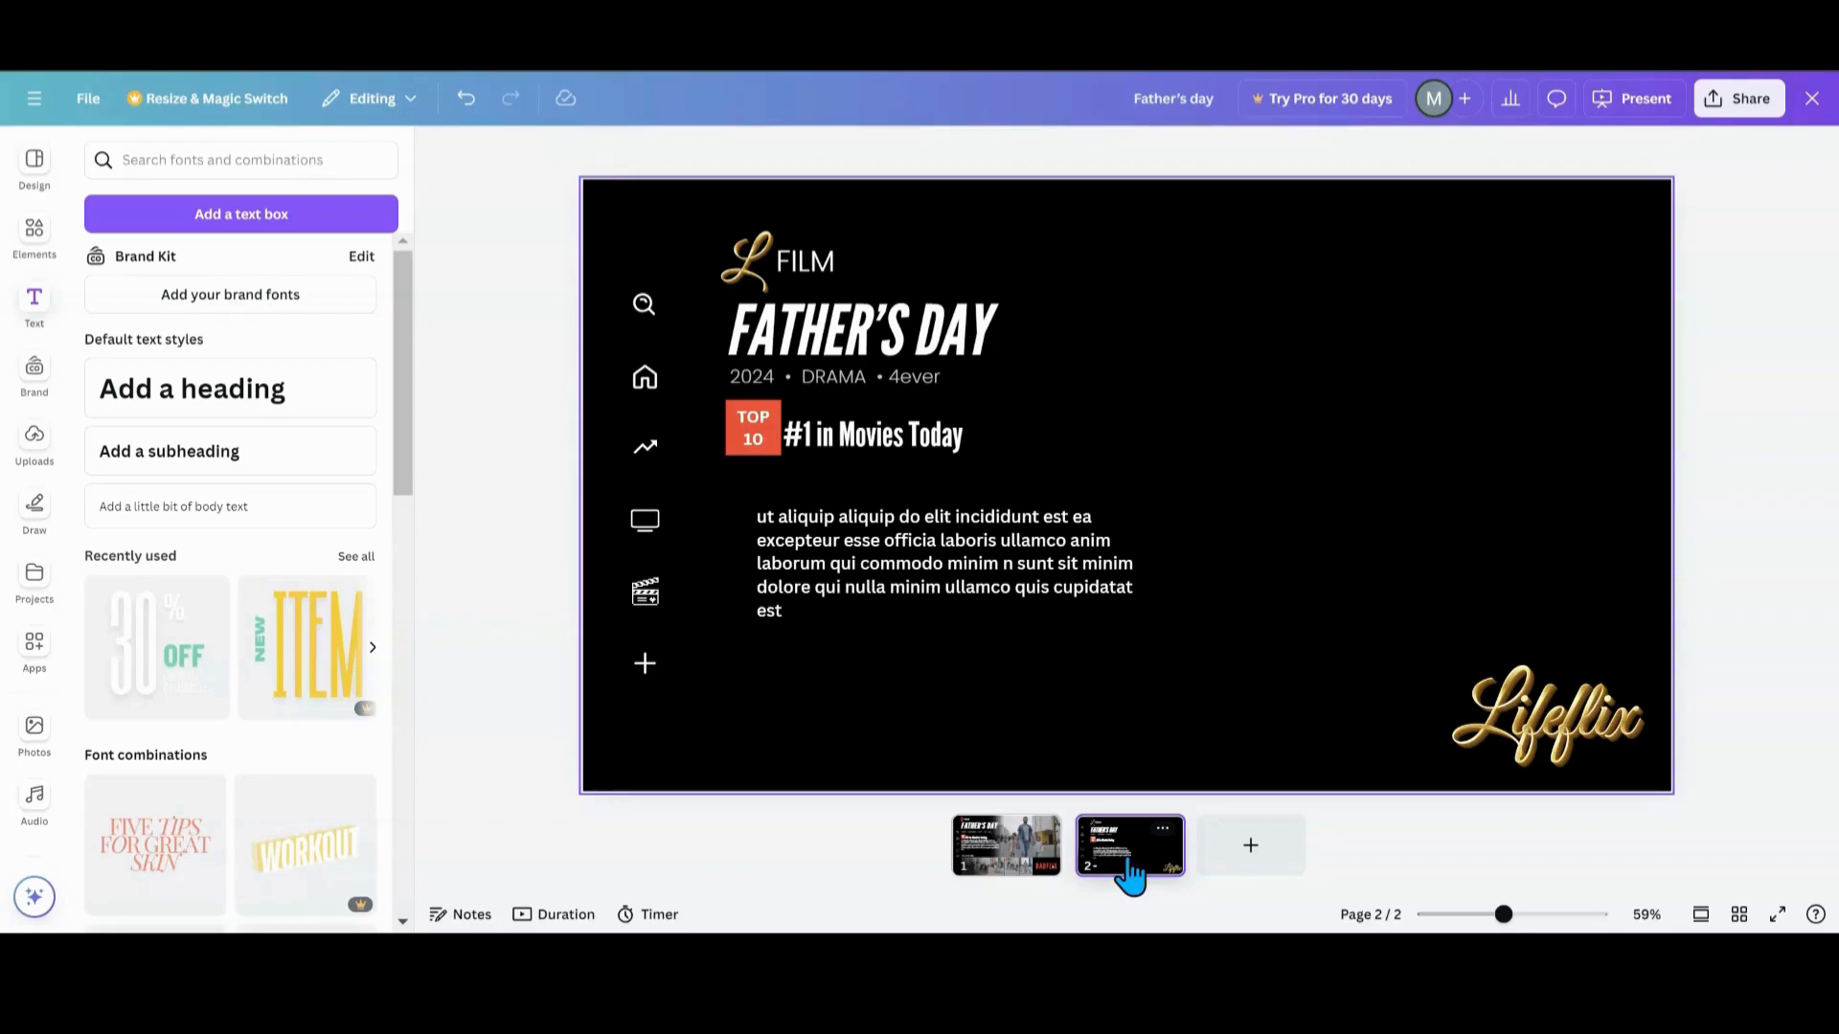
left_click_drag(927, 586, 888, 539)
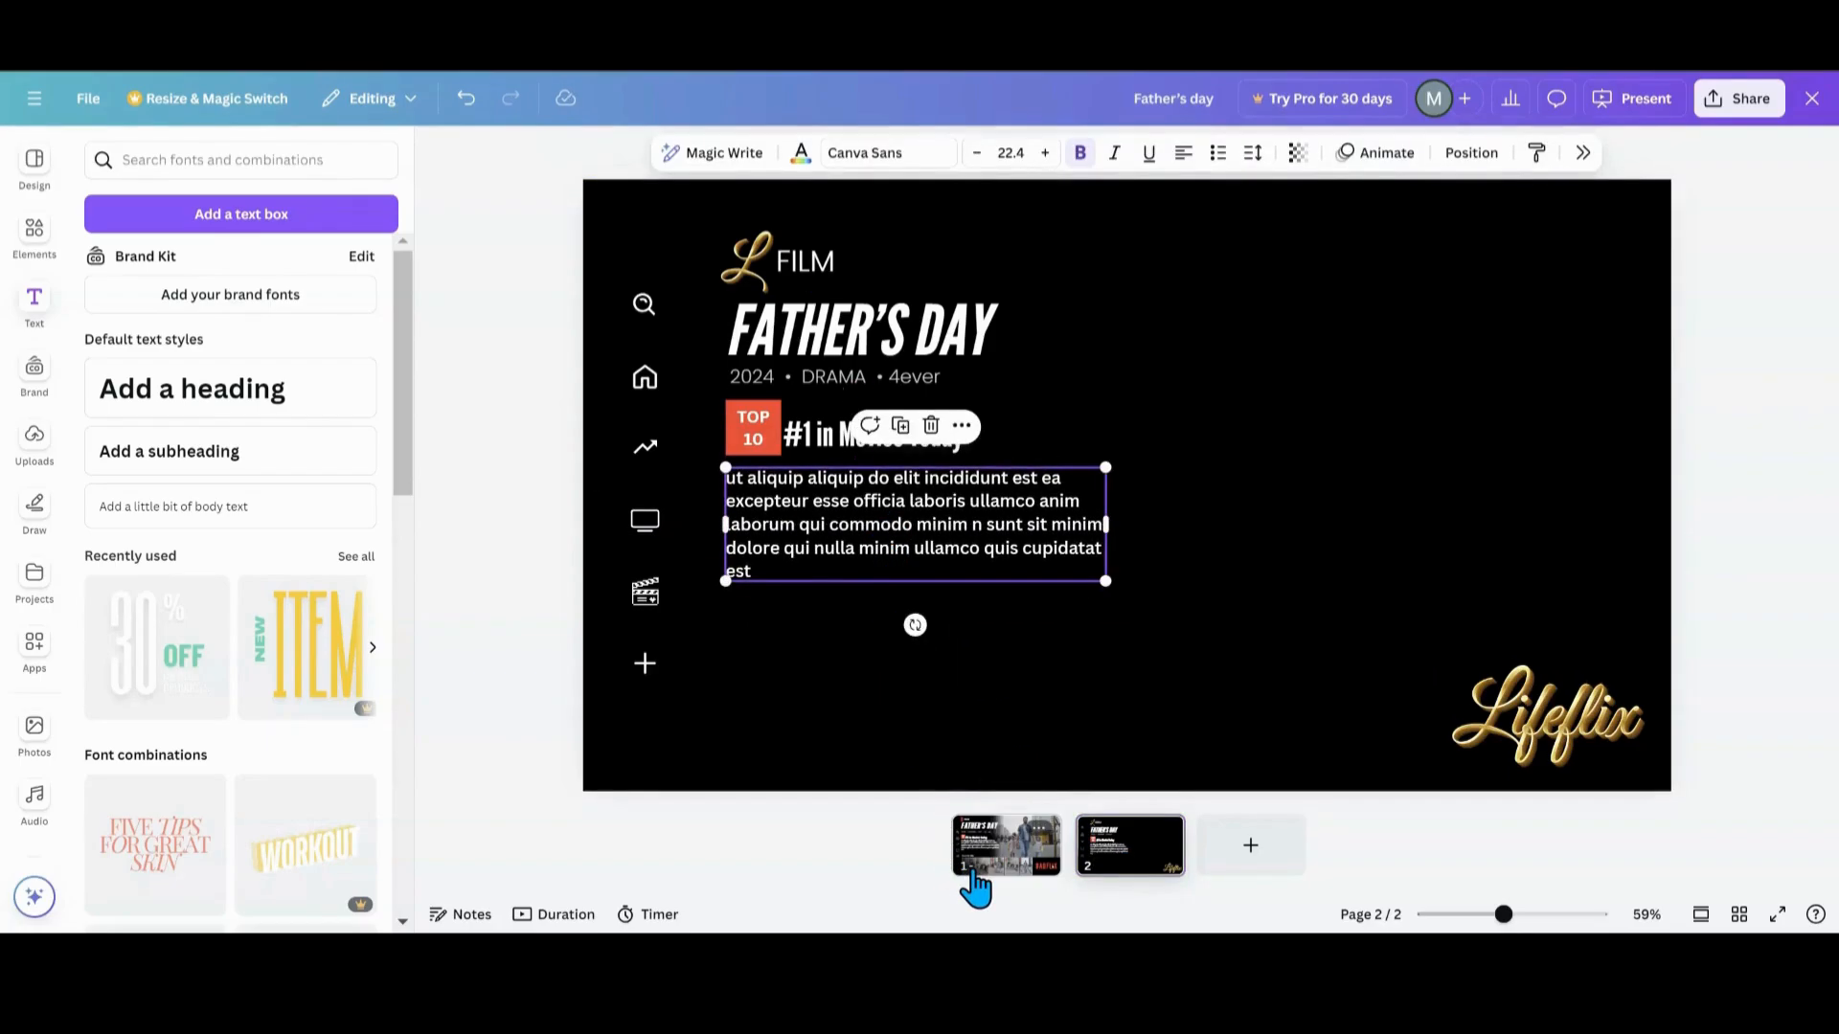
left_click(970, 868)
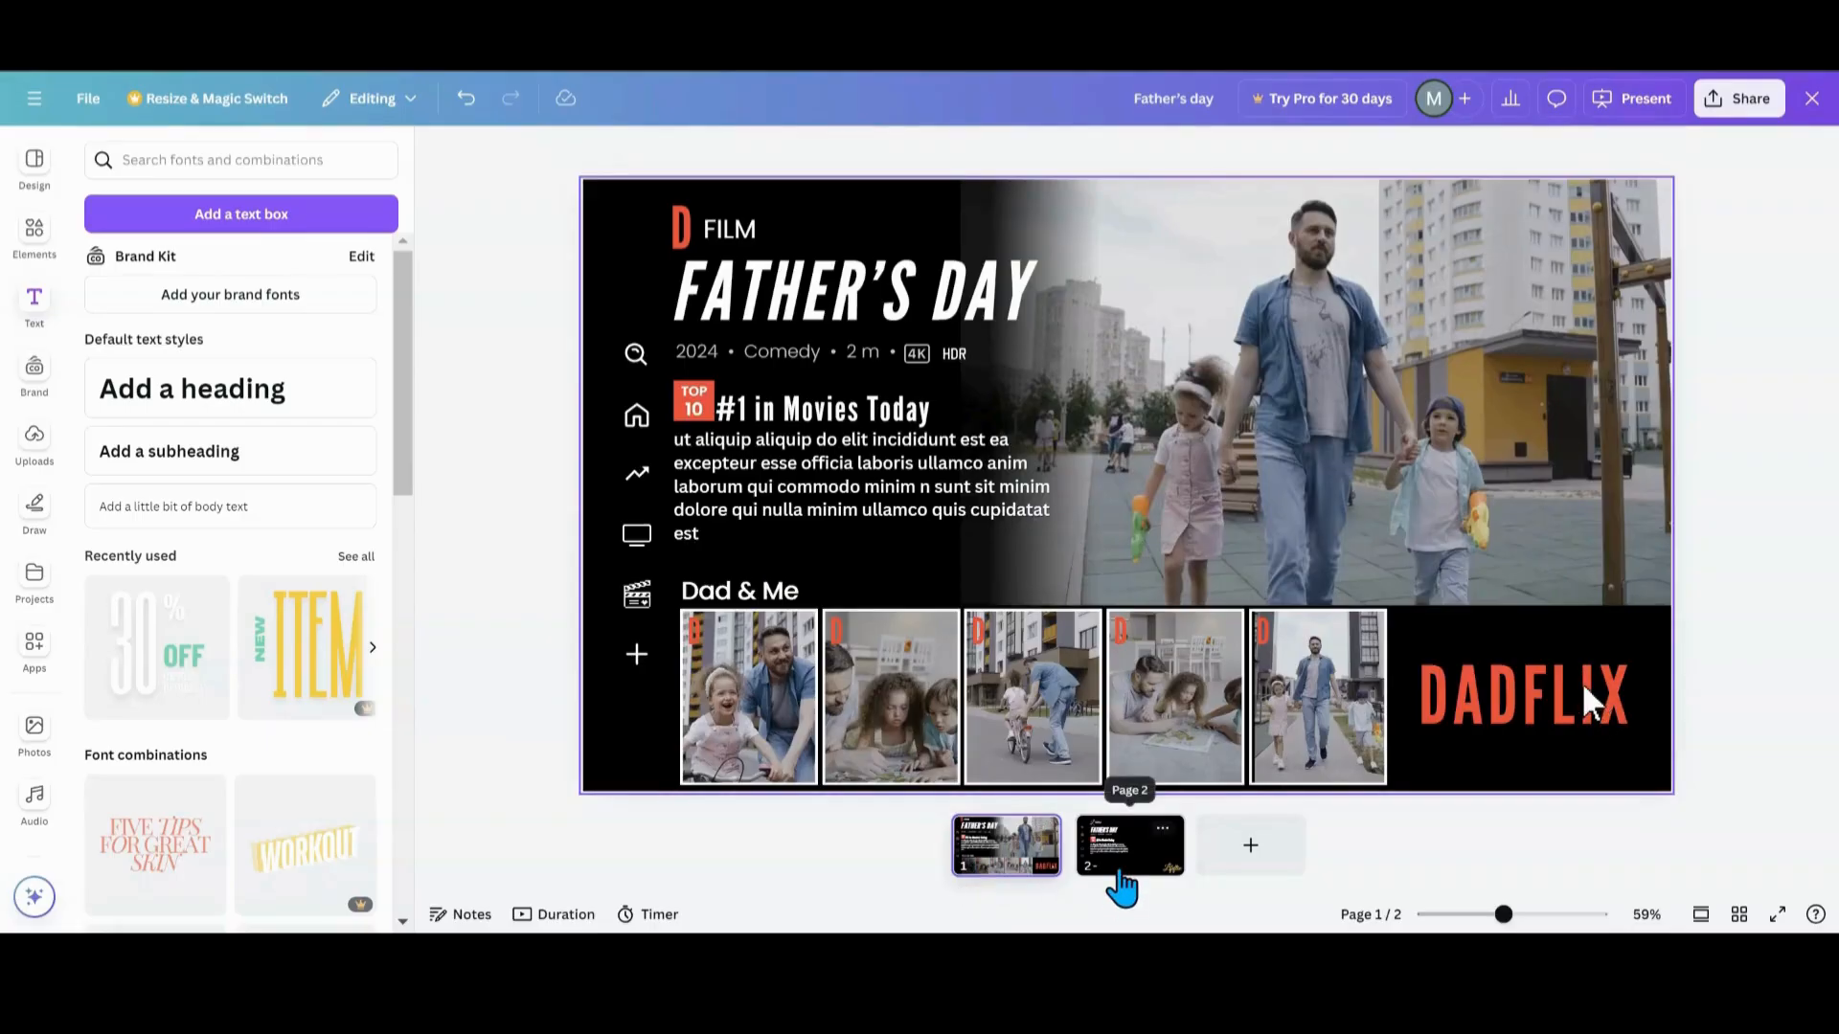
left_click(1121, 871)
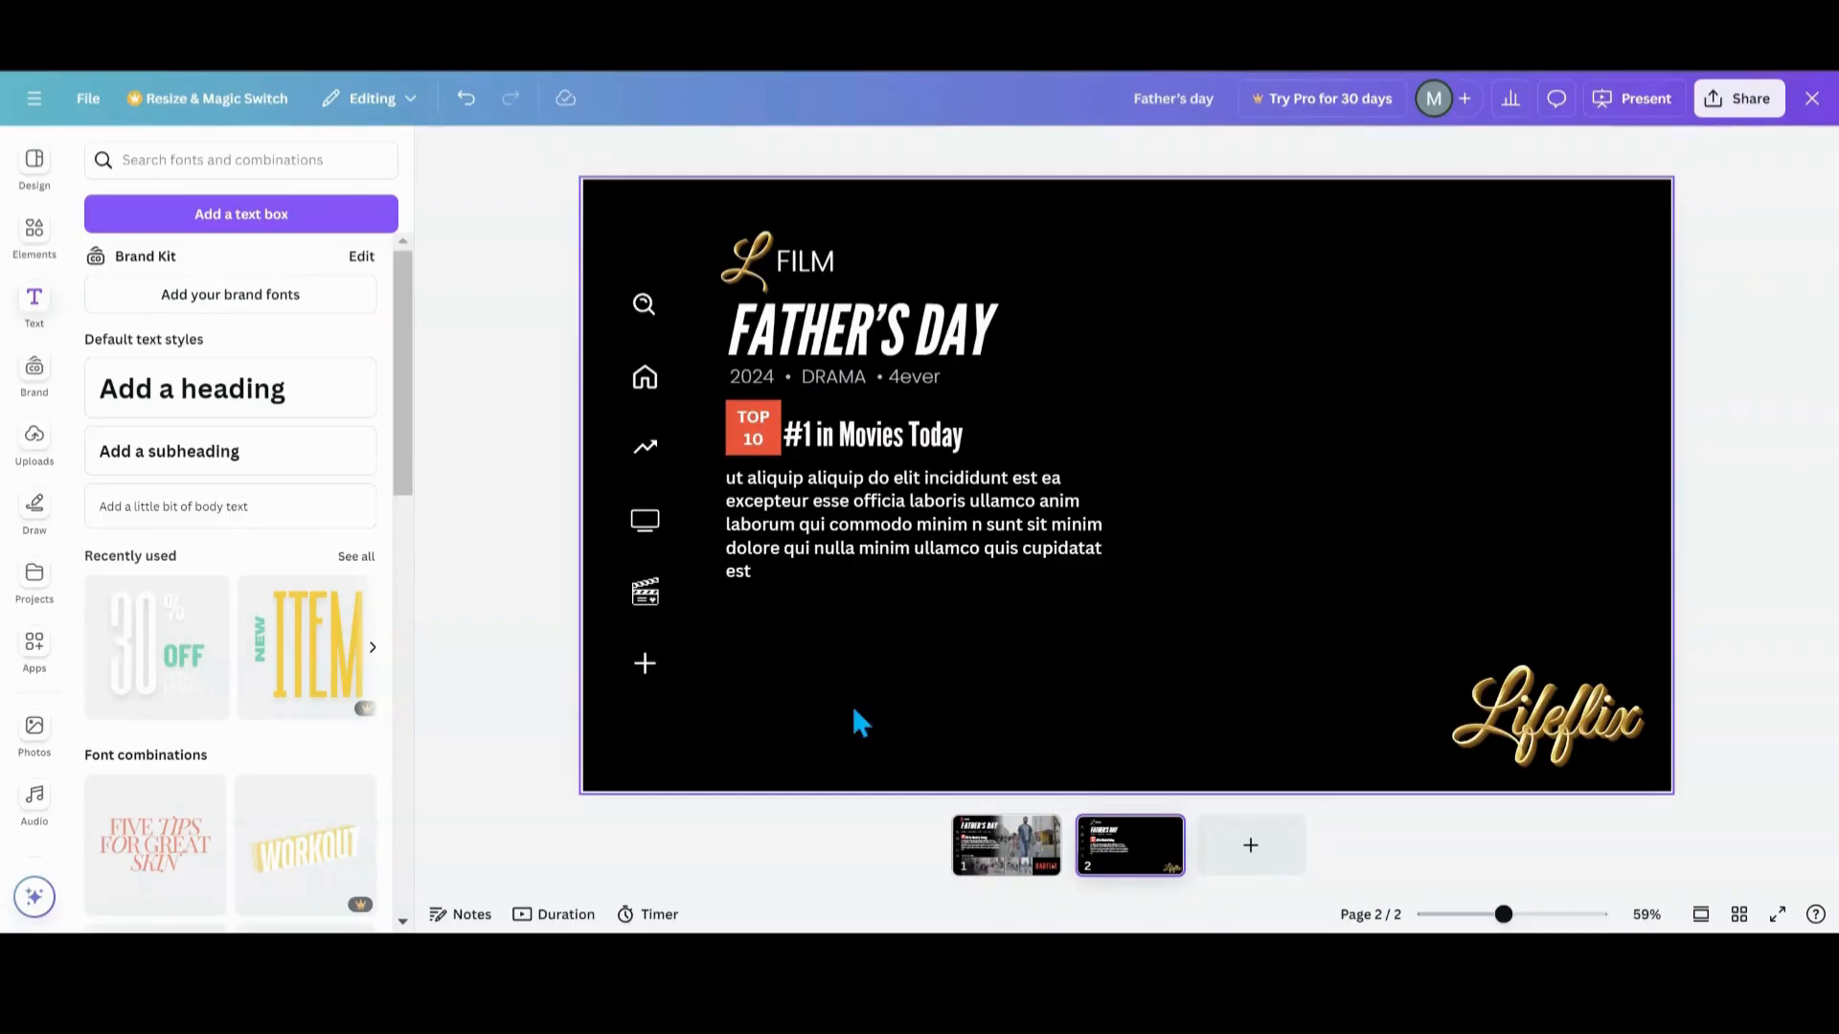
- Scale down the film logo, title, details, ranking line and description together and shift them slightly closer to the menu icons
left_click_drag(1229, 586, 704, 213)
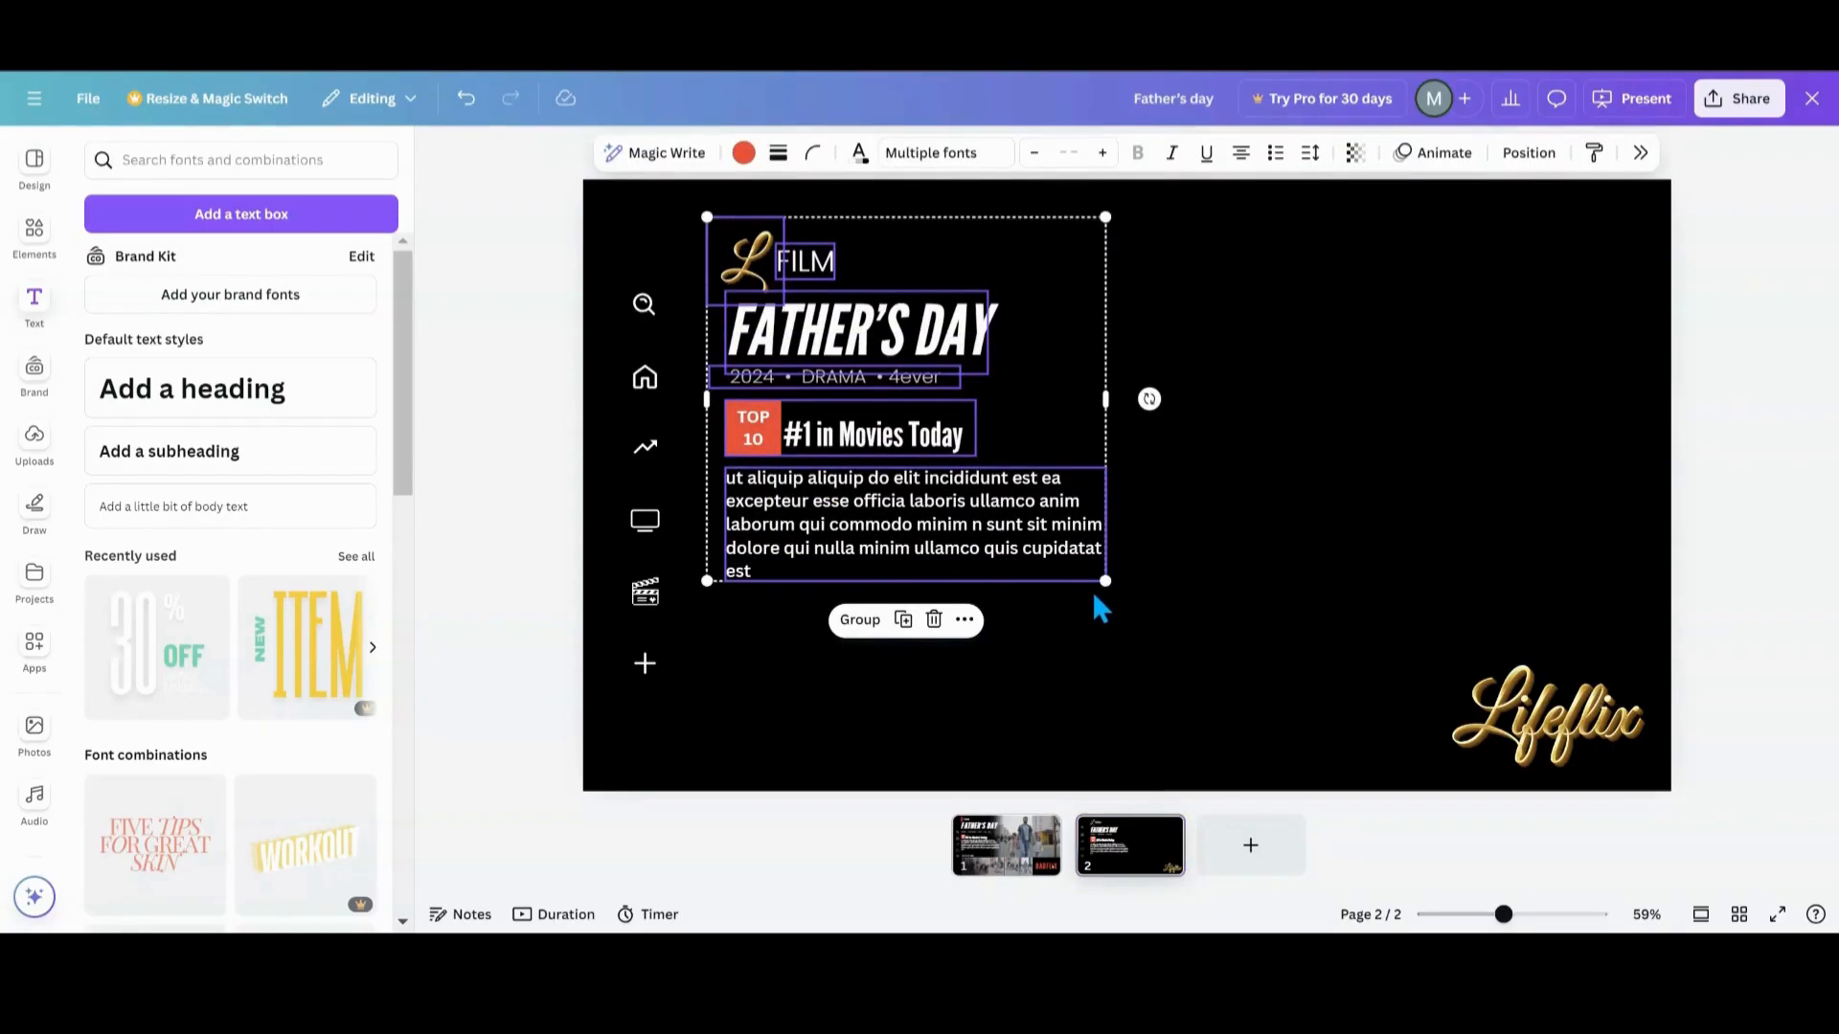
left_click_drag(1101, 581, 1036, 518)
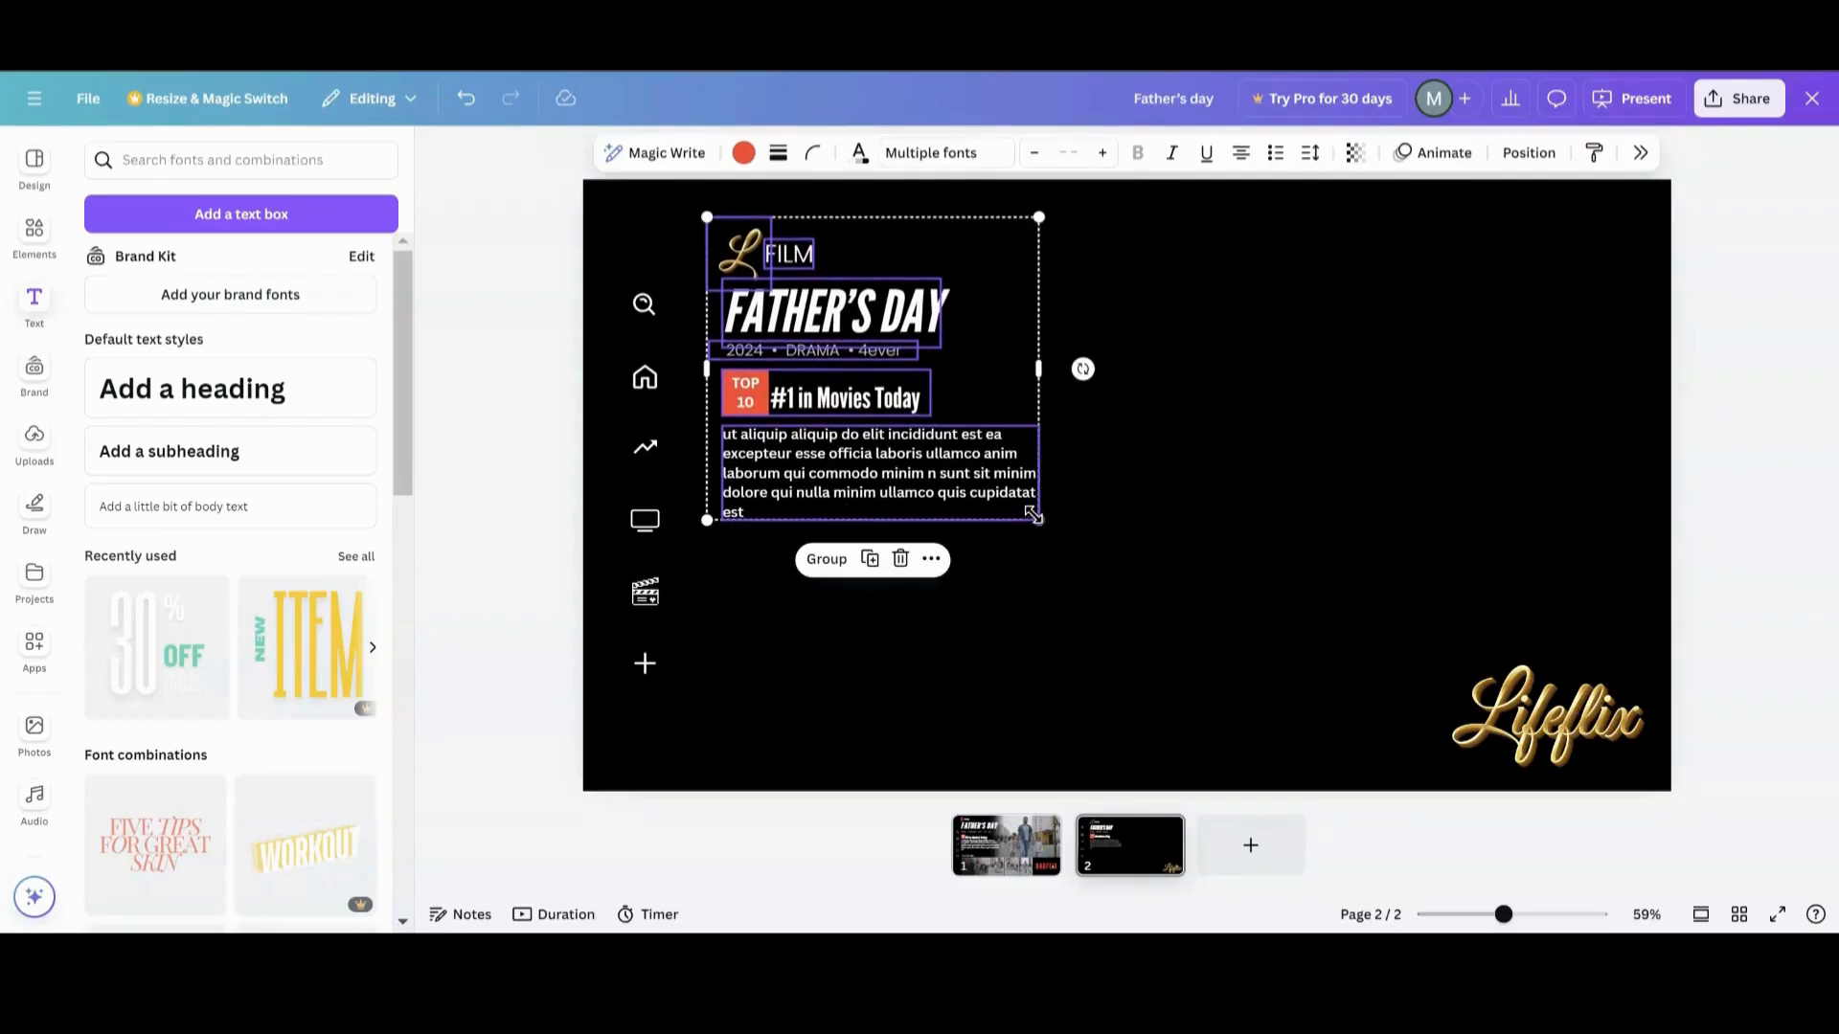
left_click_drag(967, 440, 956, 440)
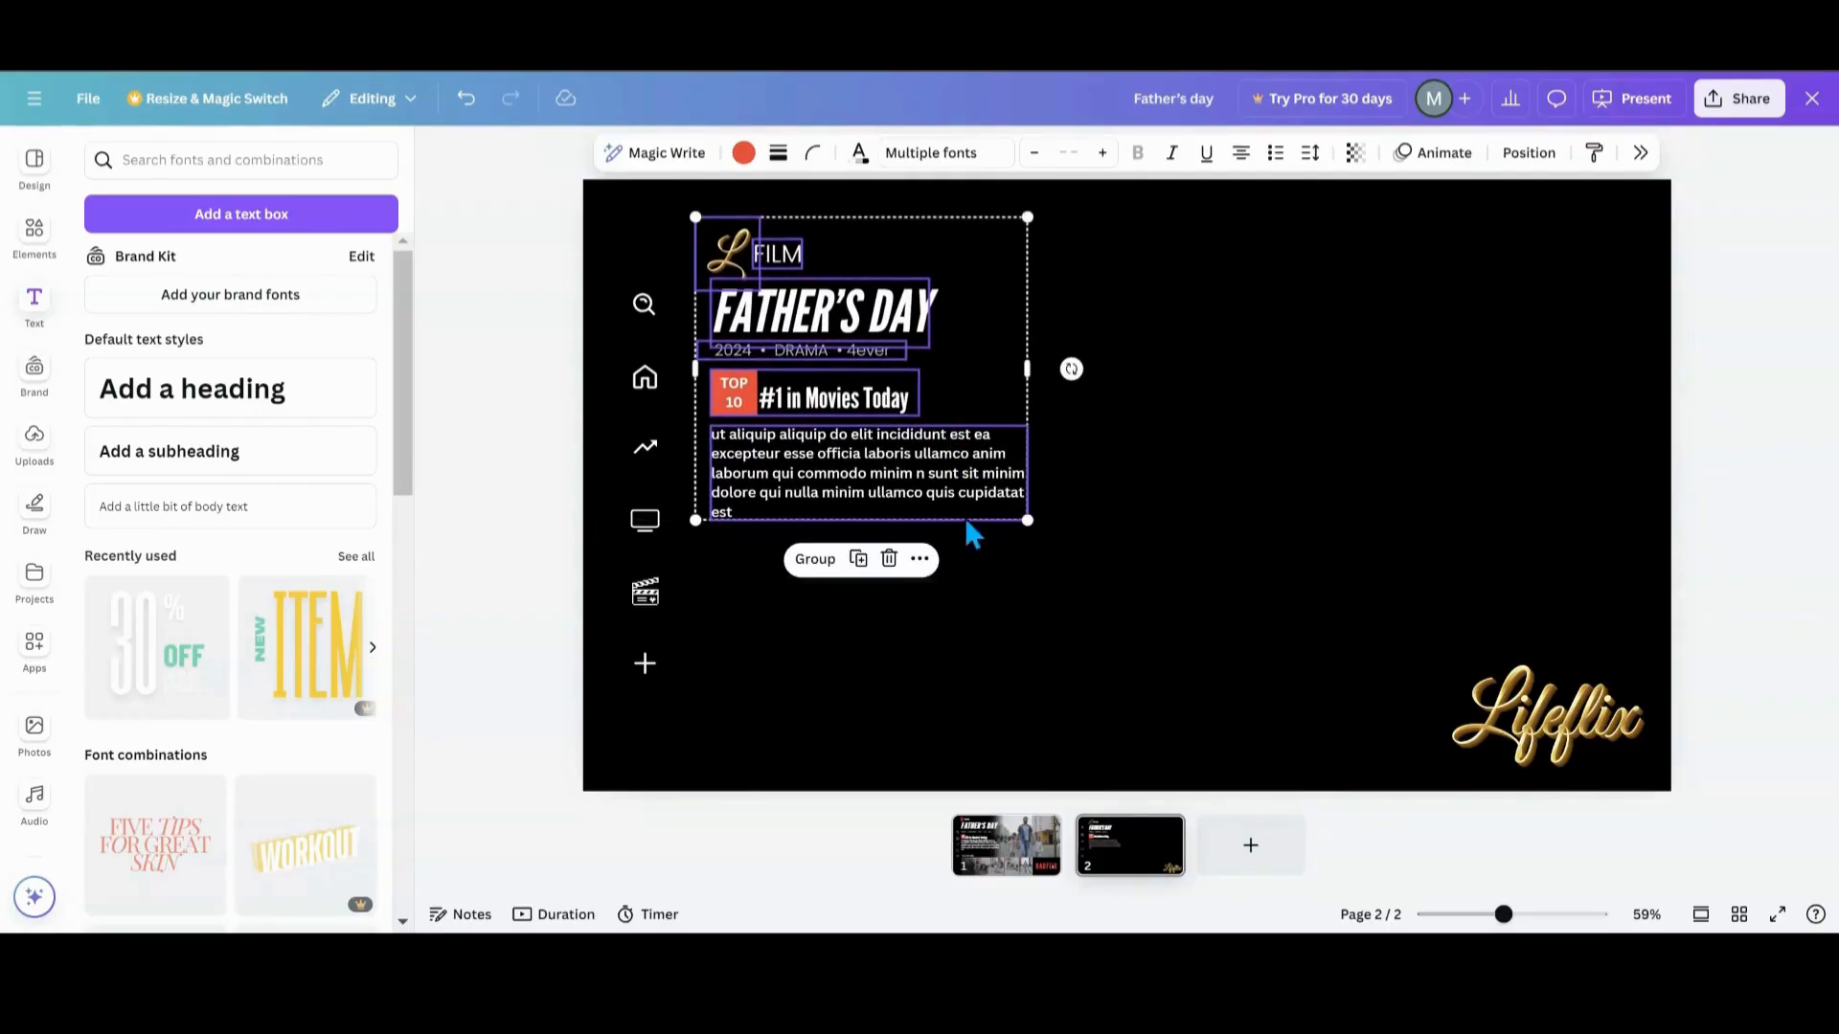
left_click(962, 625)
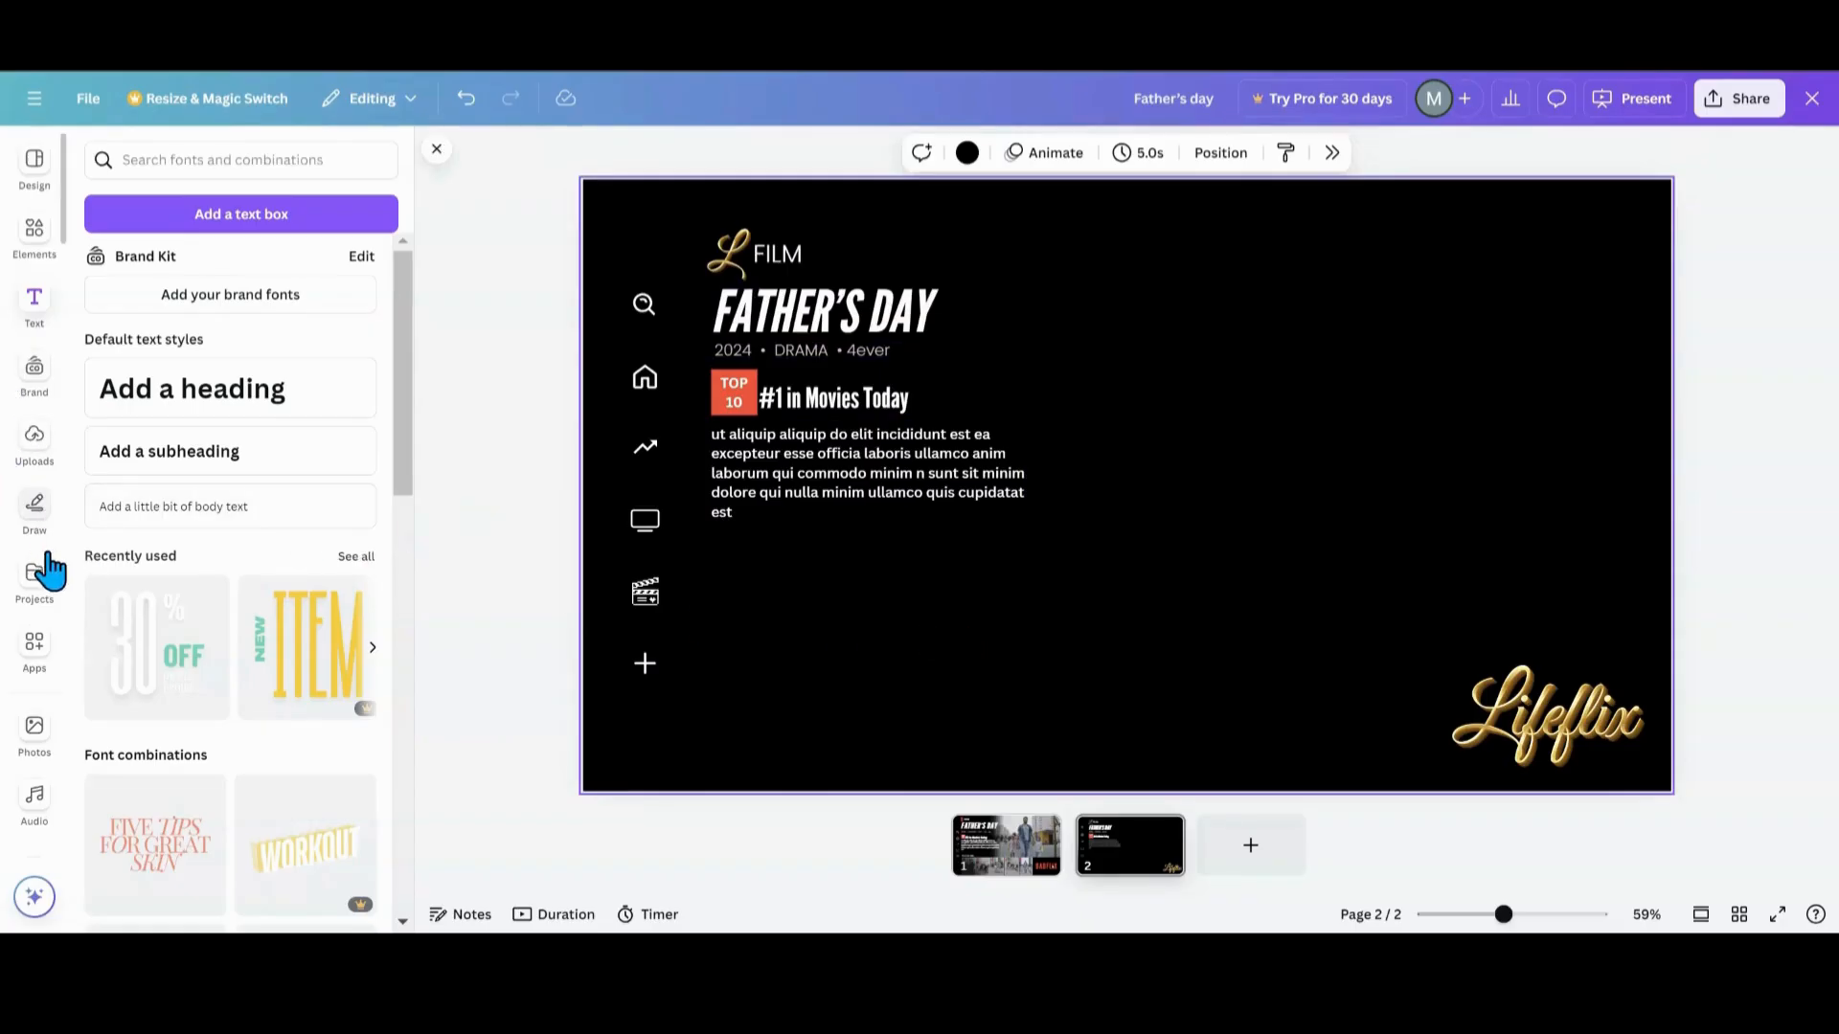
- Add a square frame in the page's upper-right corner and stretch it to fill the area beside the film details
left_click(24, 251)
scroll(169, 472, "down", 7)
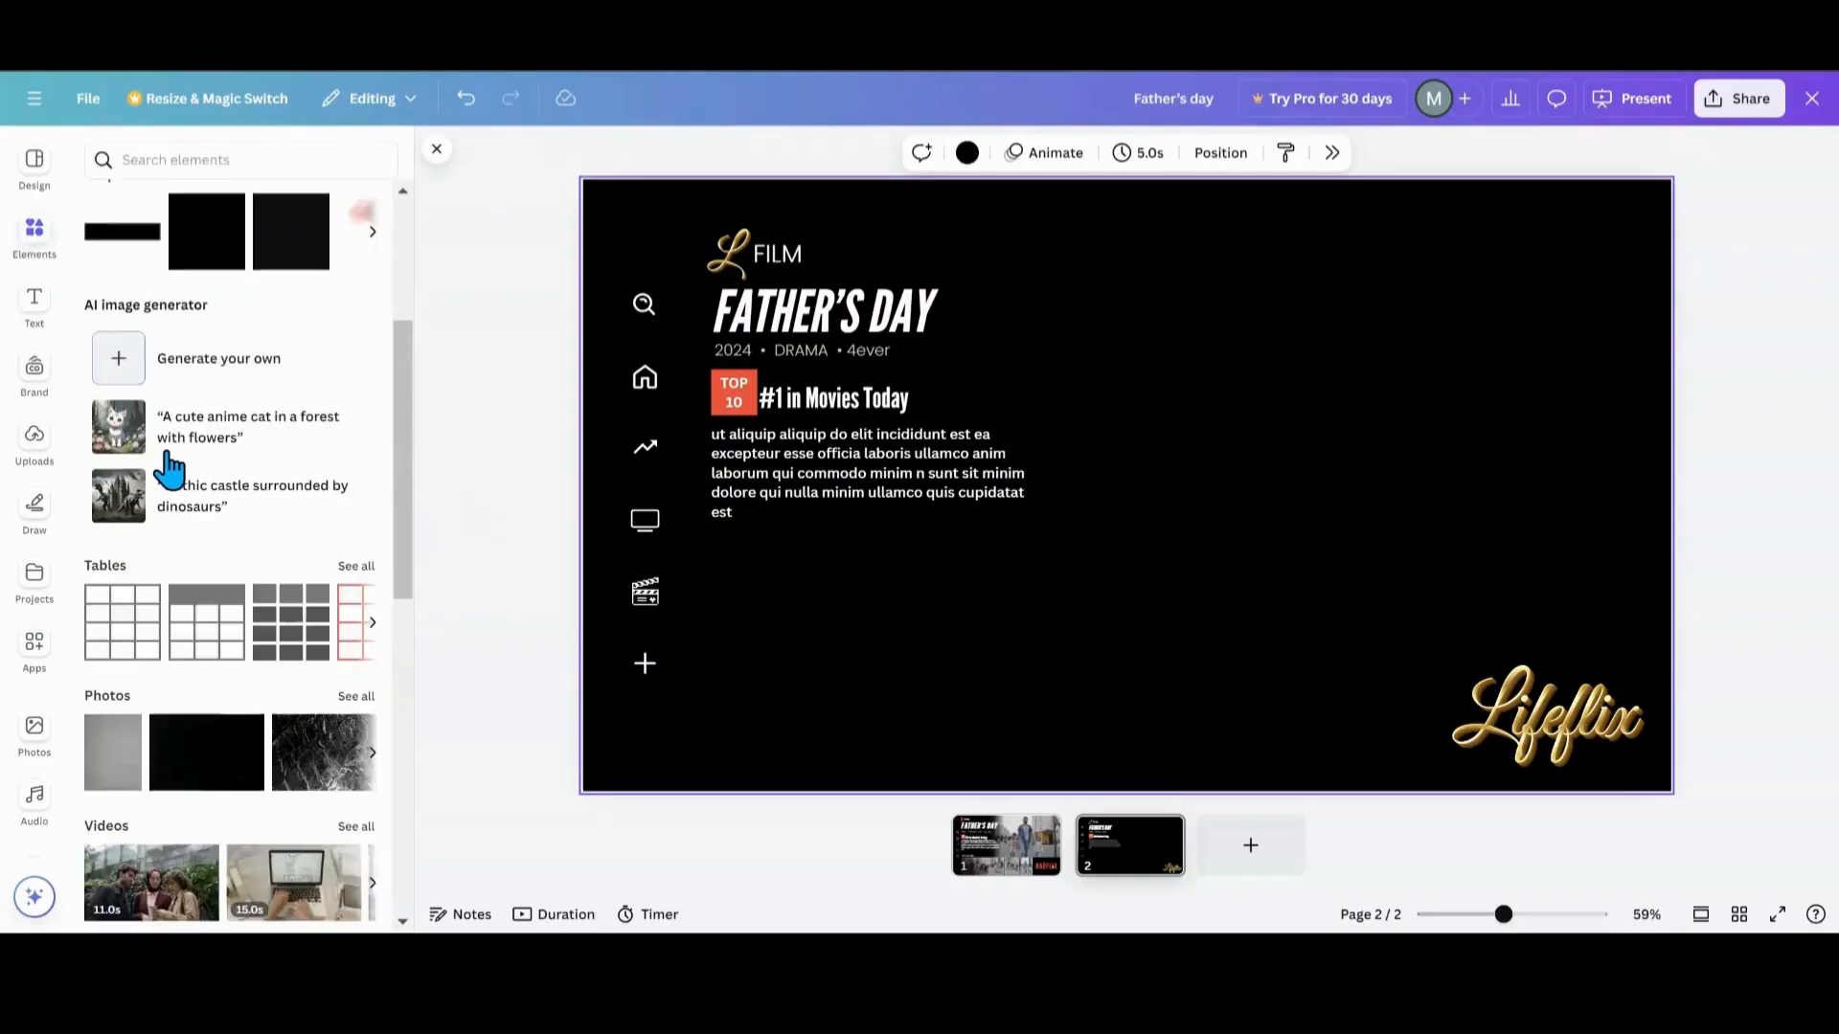
scroll(168, 472, "down", 6)
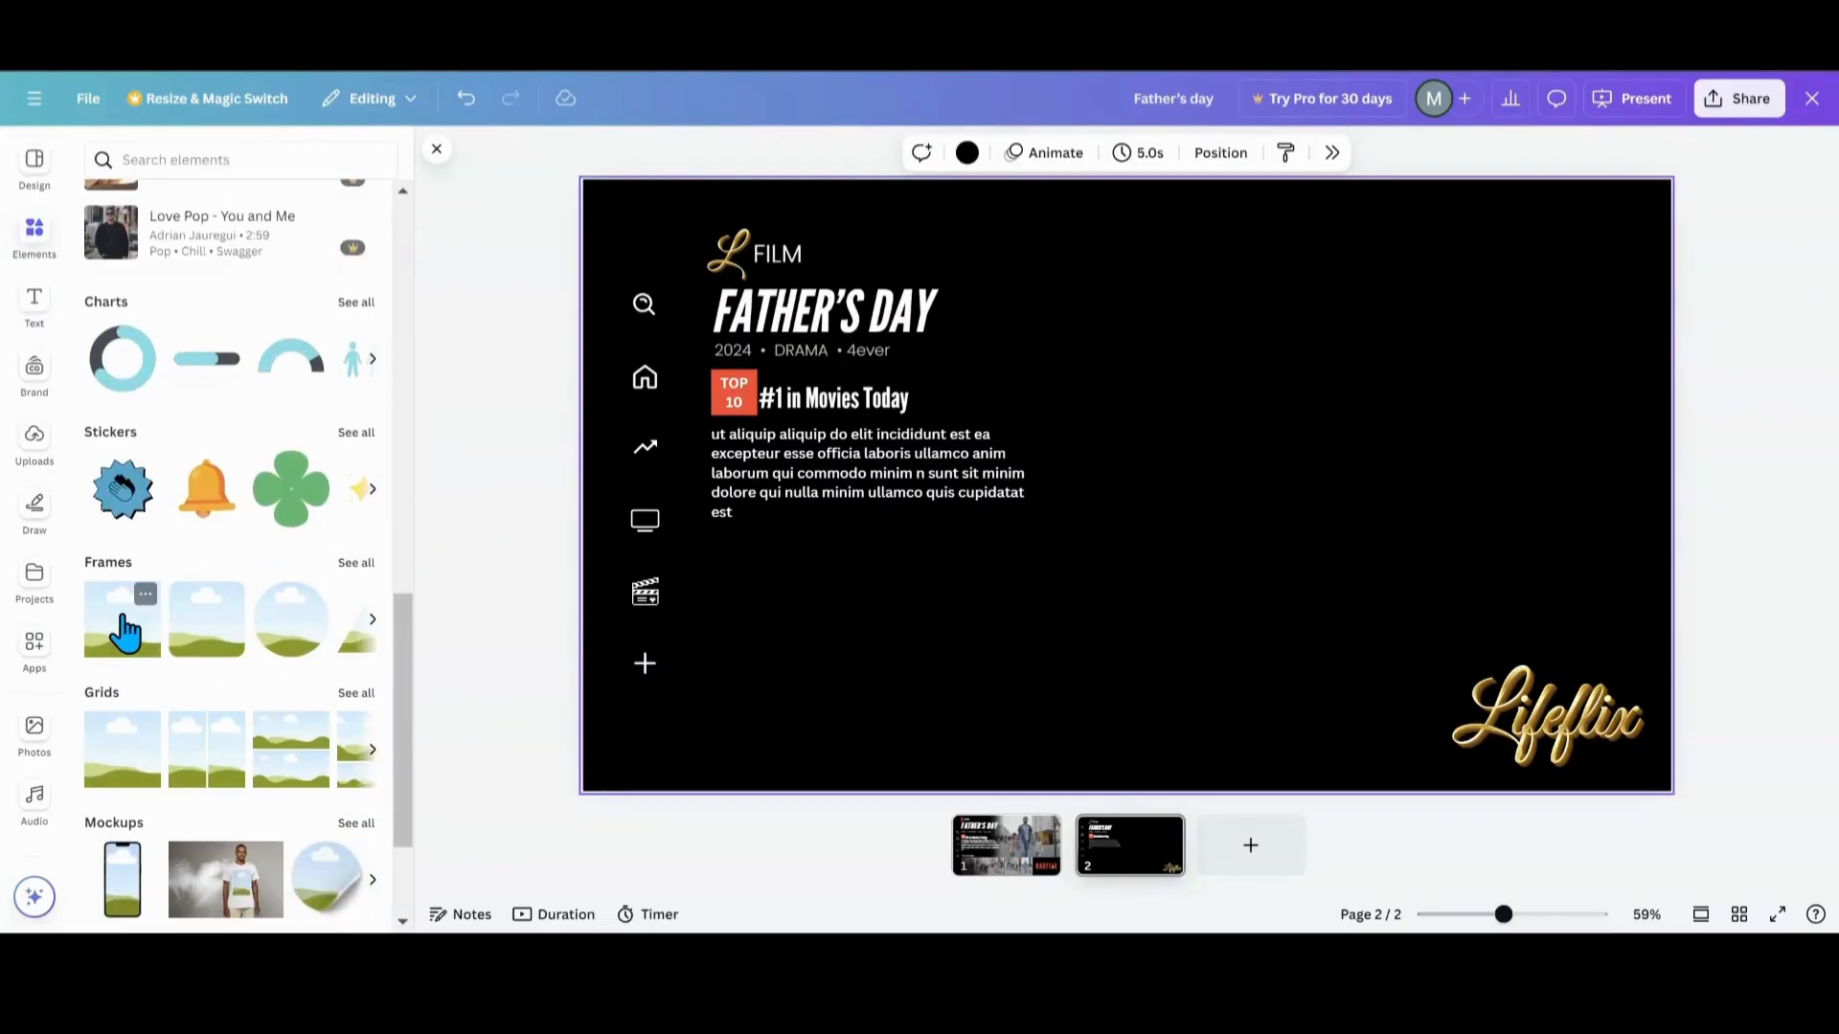
left_click(126, 627)
left_click_drag(1130, 448, 1506, 307)
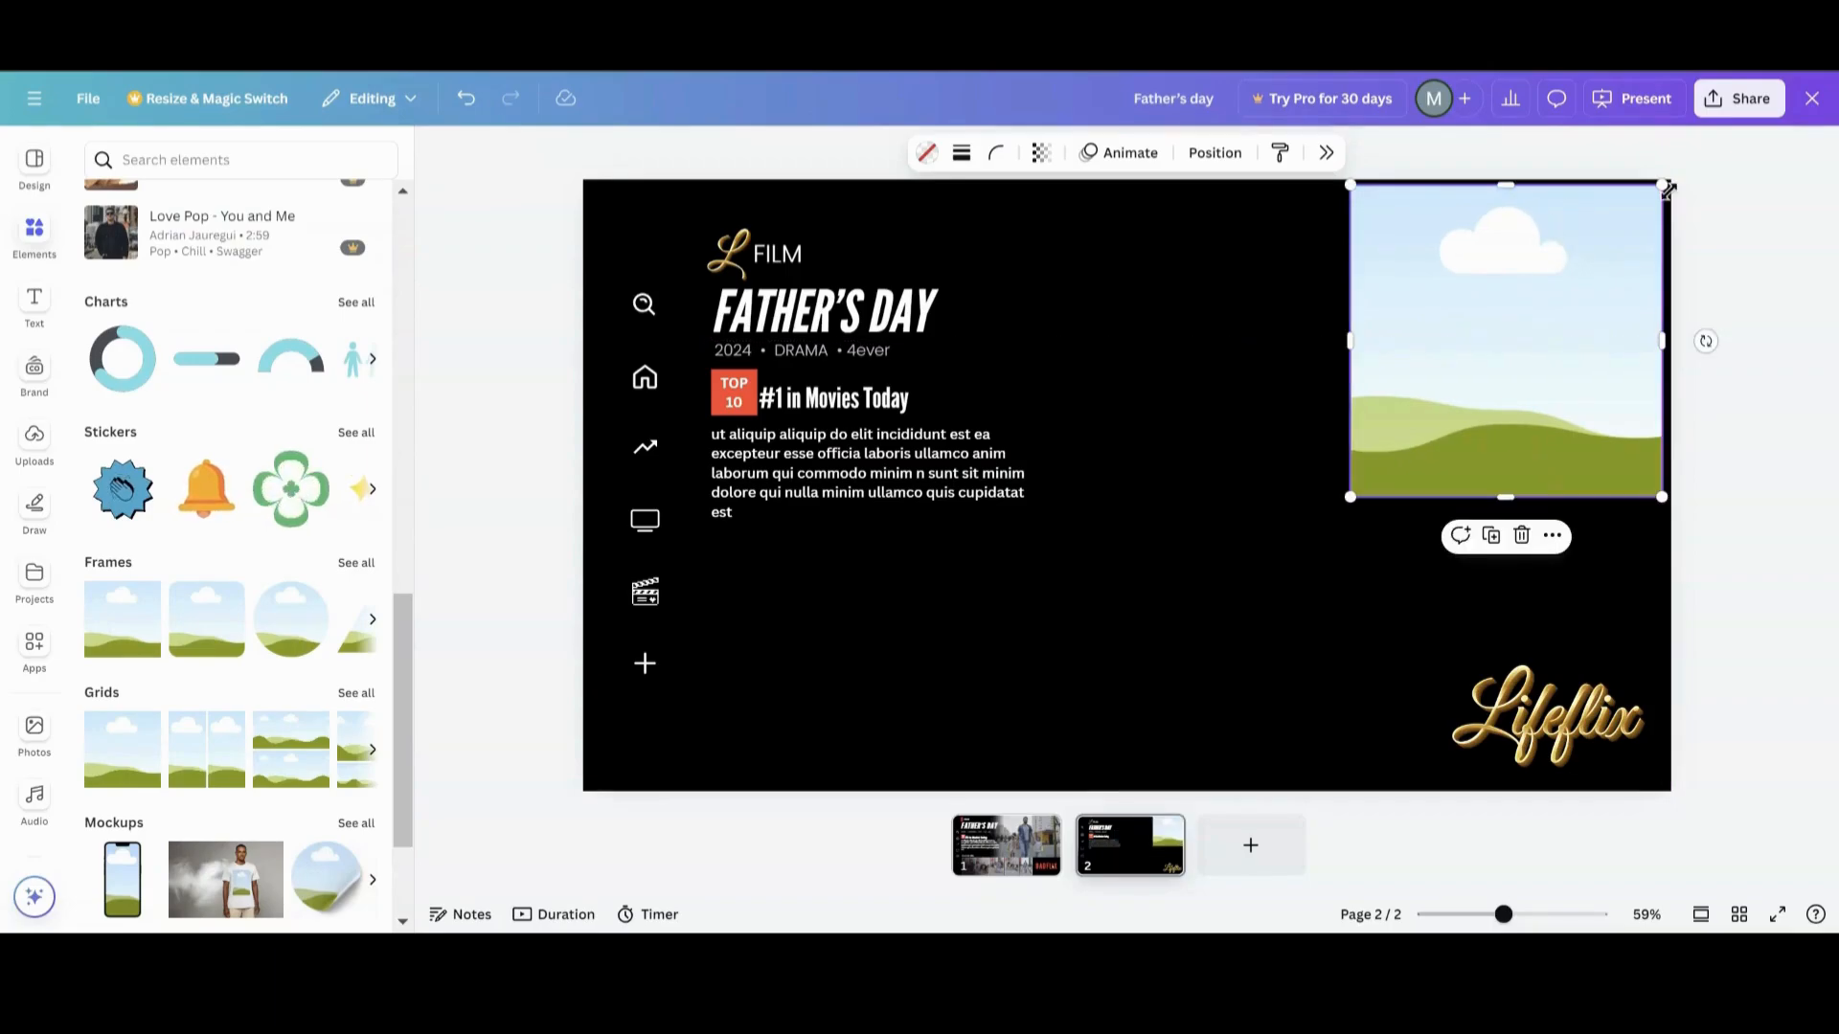
left_click_drag(1592, 383, 1601, 378)
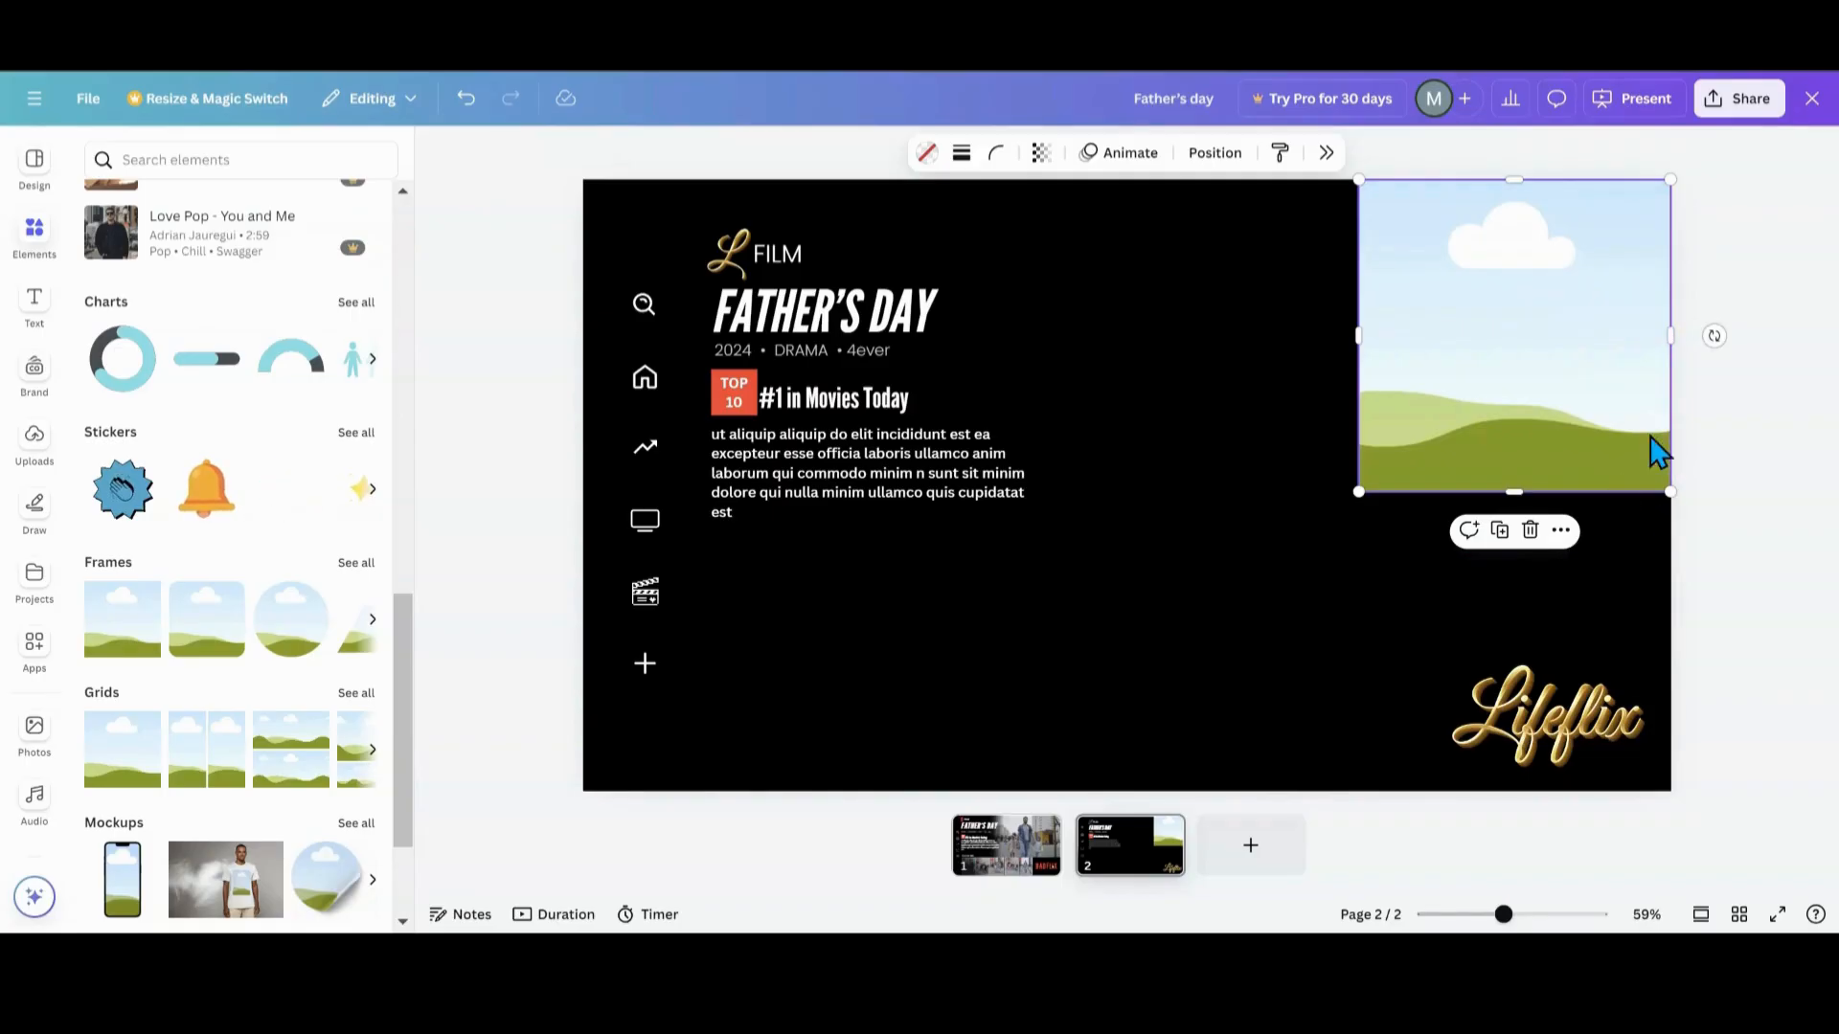
left_click_drag(1352, 347, 1055, 370)
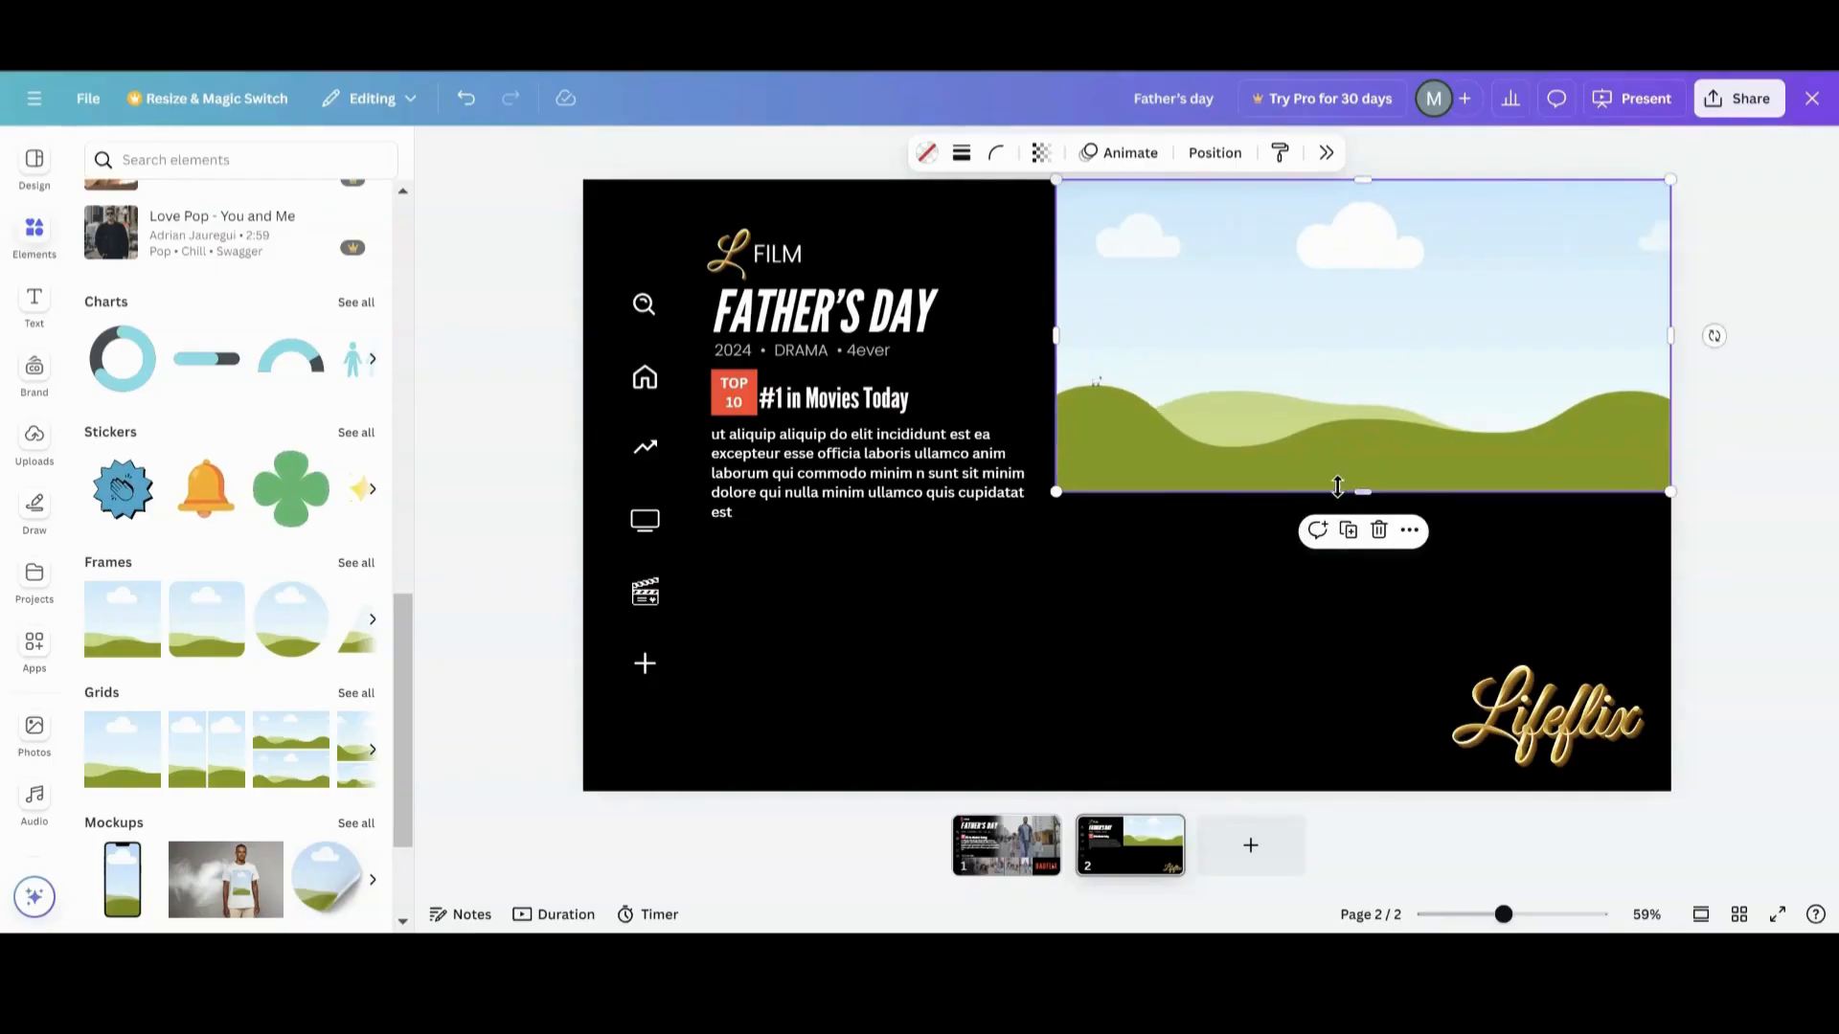
left_click_drag(1363, 492, 1363, 572)
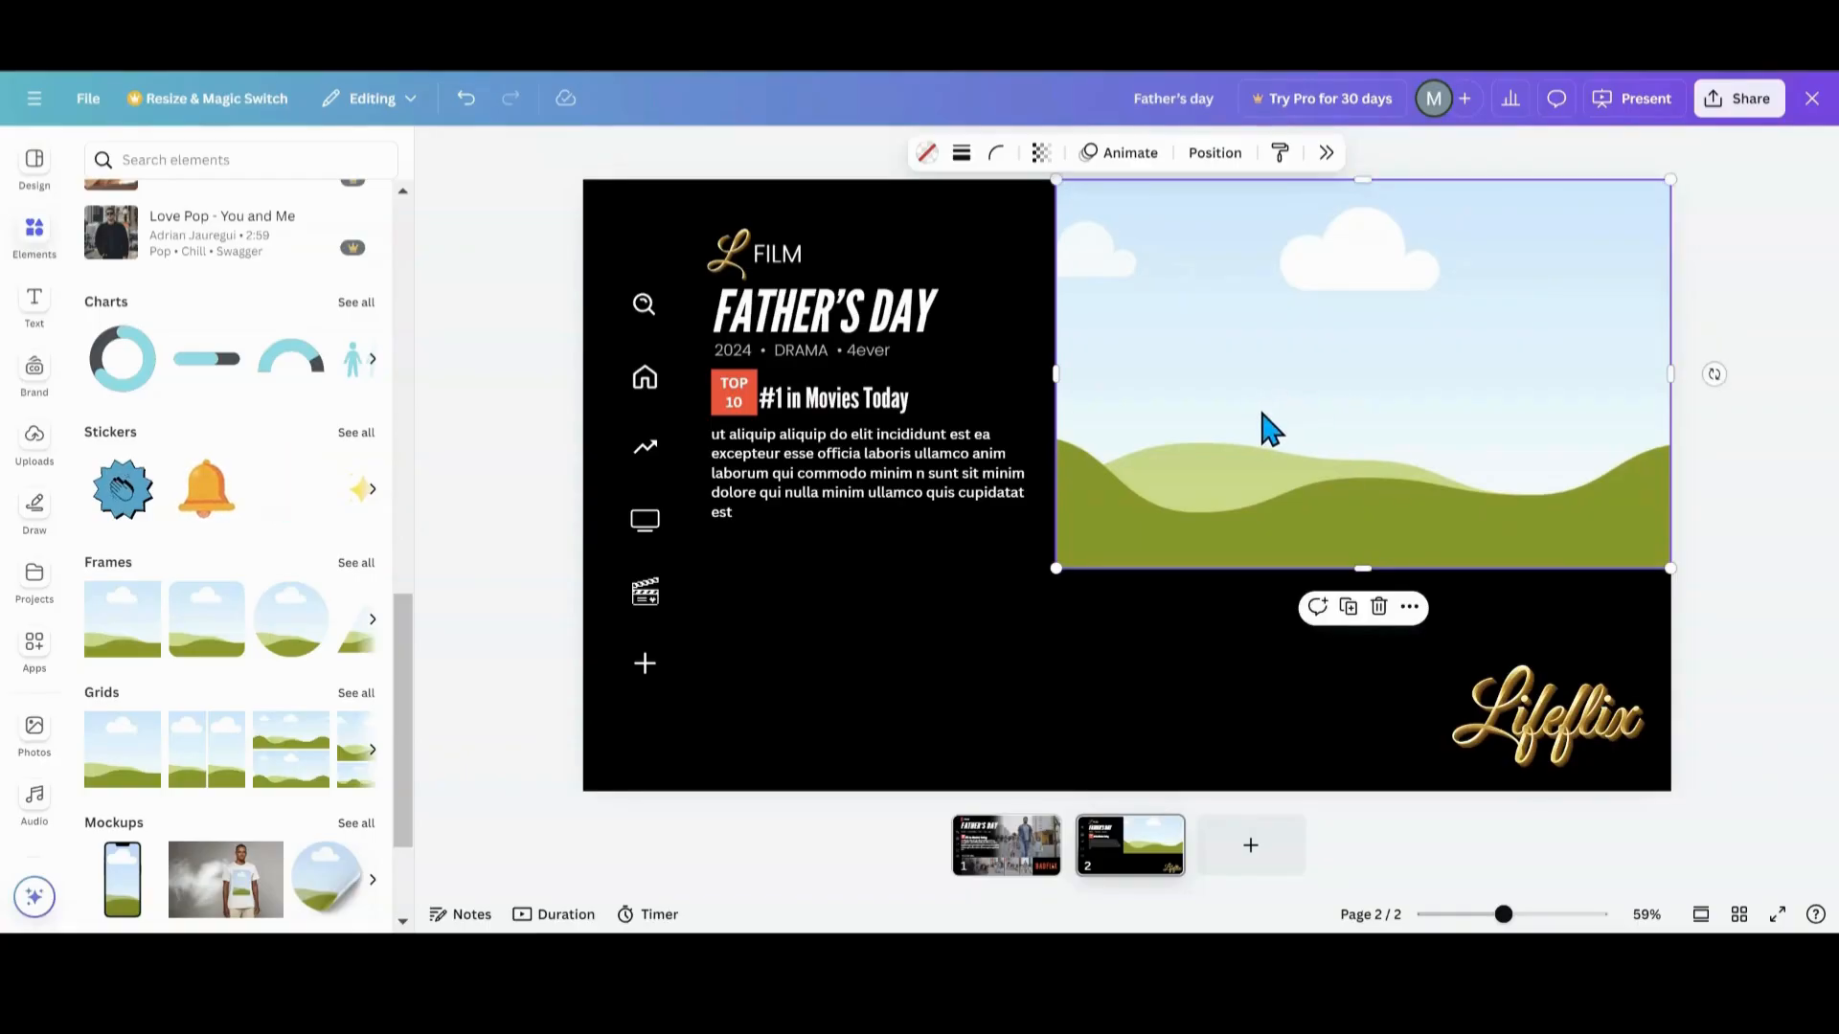
- Add a second square frame, narrow it to a small portrait shape and place it below the description
left_click(120, 637)
left_click_drag(1171, 444, 1151, 535)
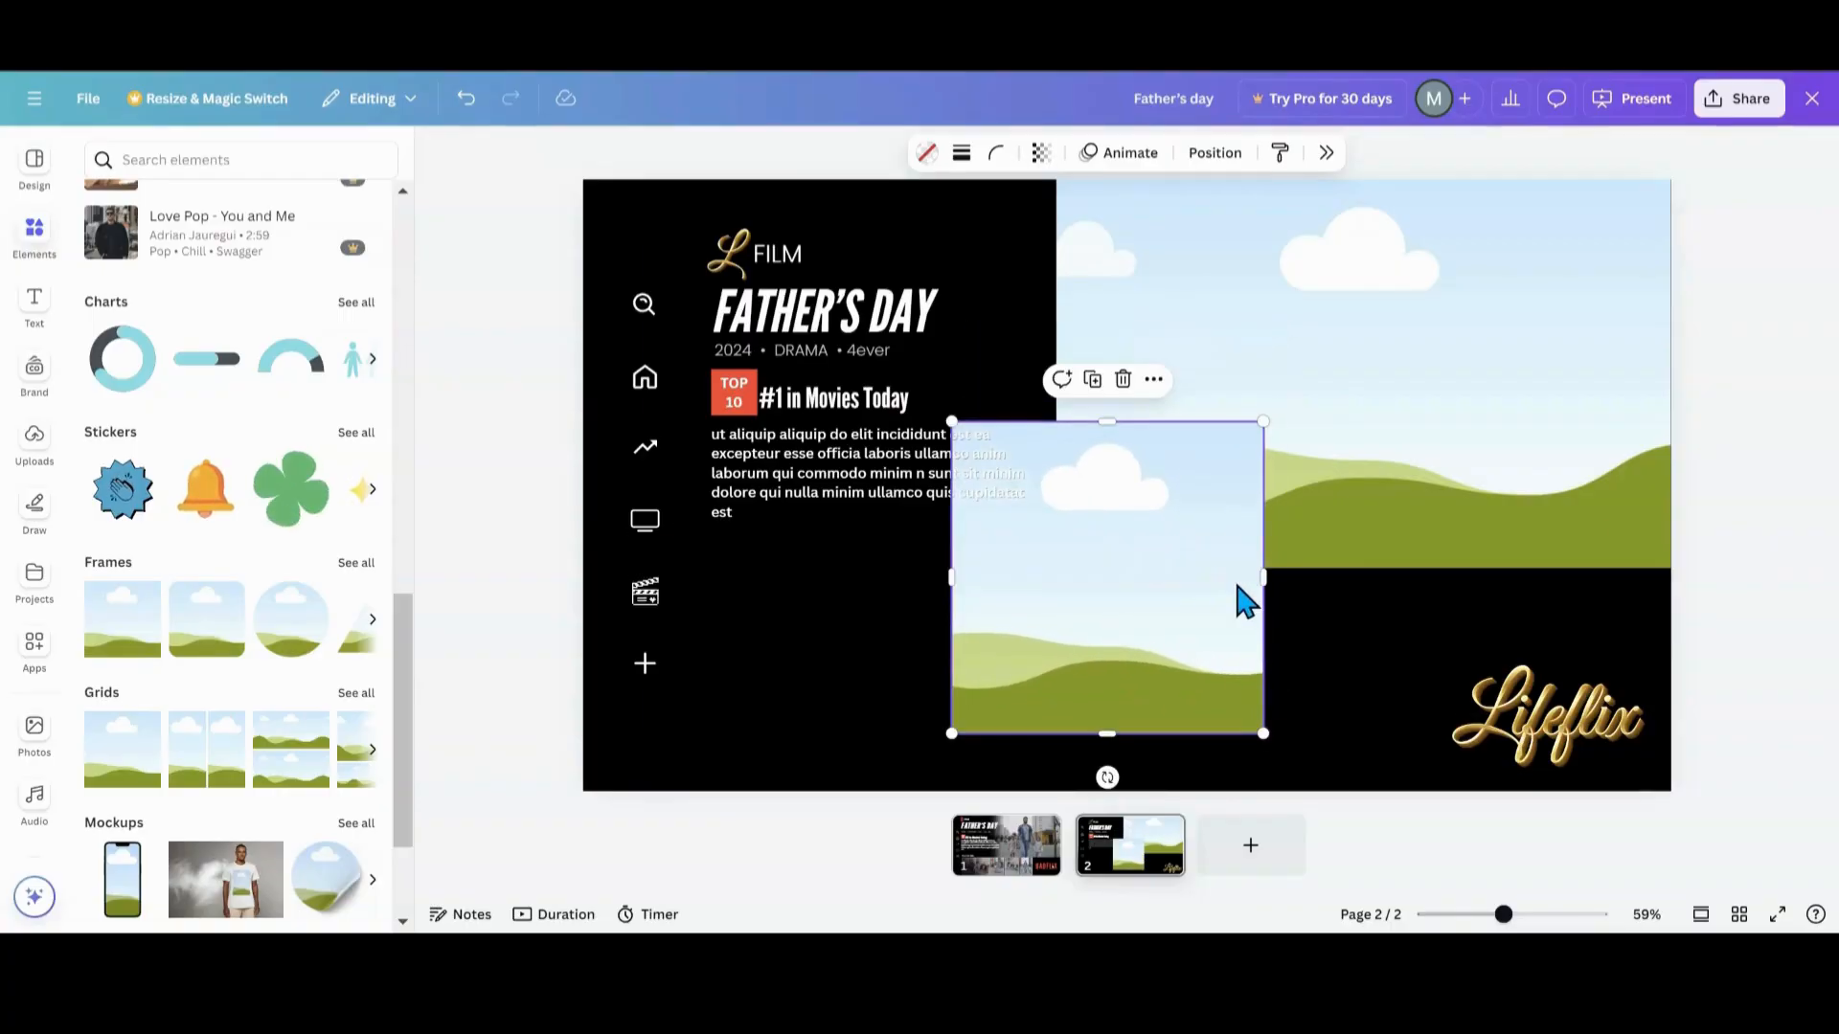
left_click_drag(1265, 579, 1092, 595)
left_click_drag(1050, 476, 1051, 573)
left_click_drag(1059, 660, 971, 625)
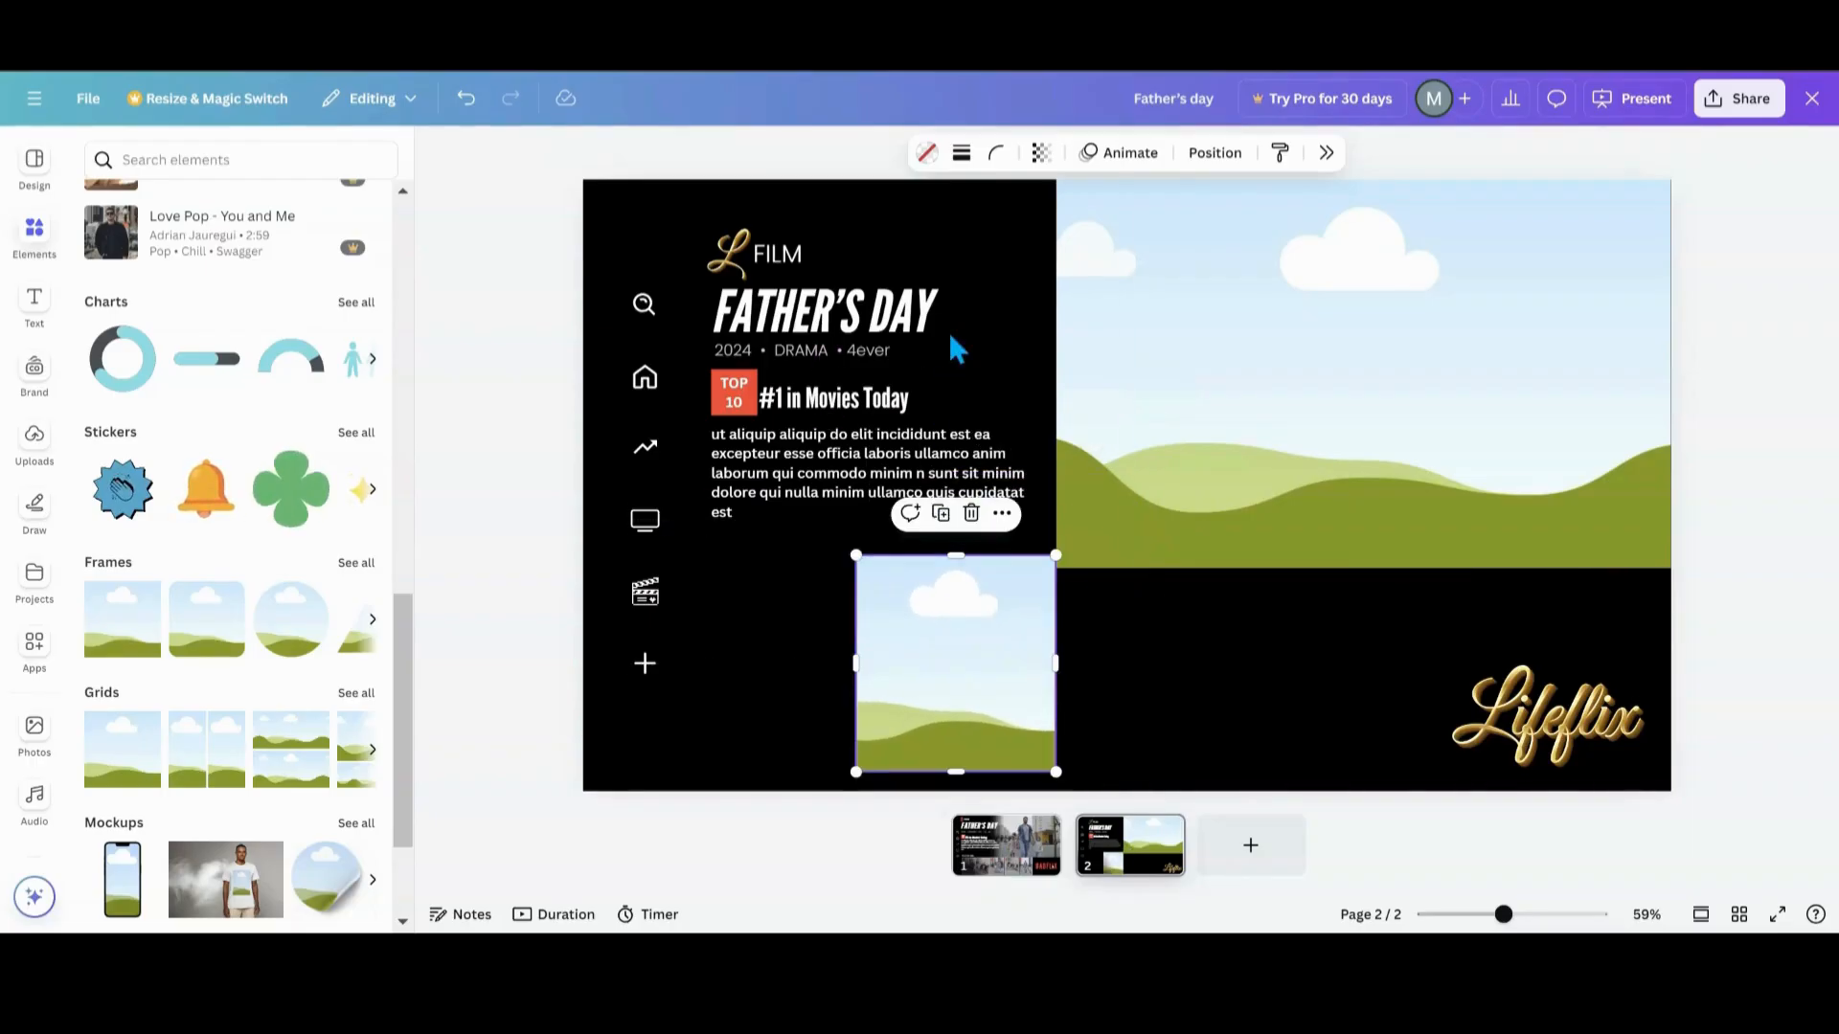
- Give the small portrait frame a solid white border with a weight of 5
left_click(962, 154)
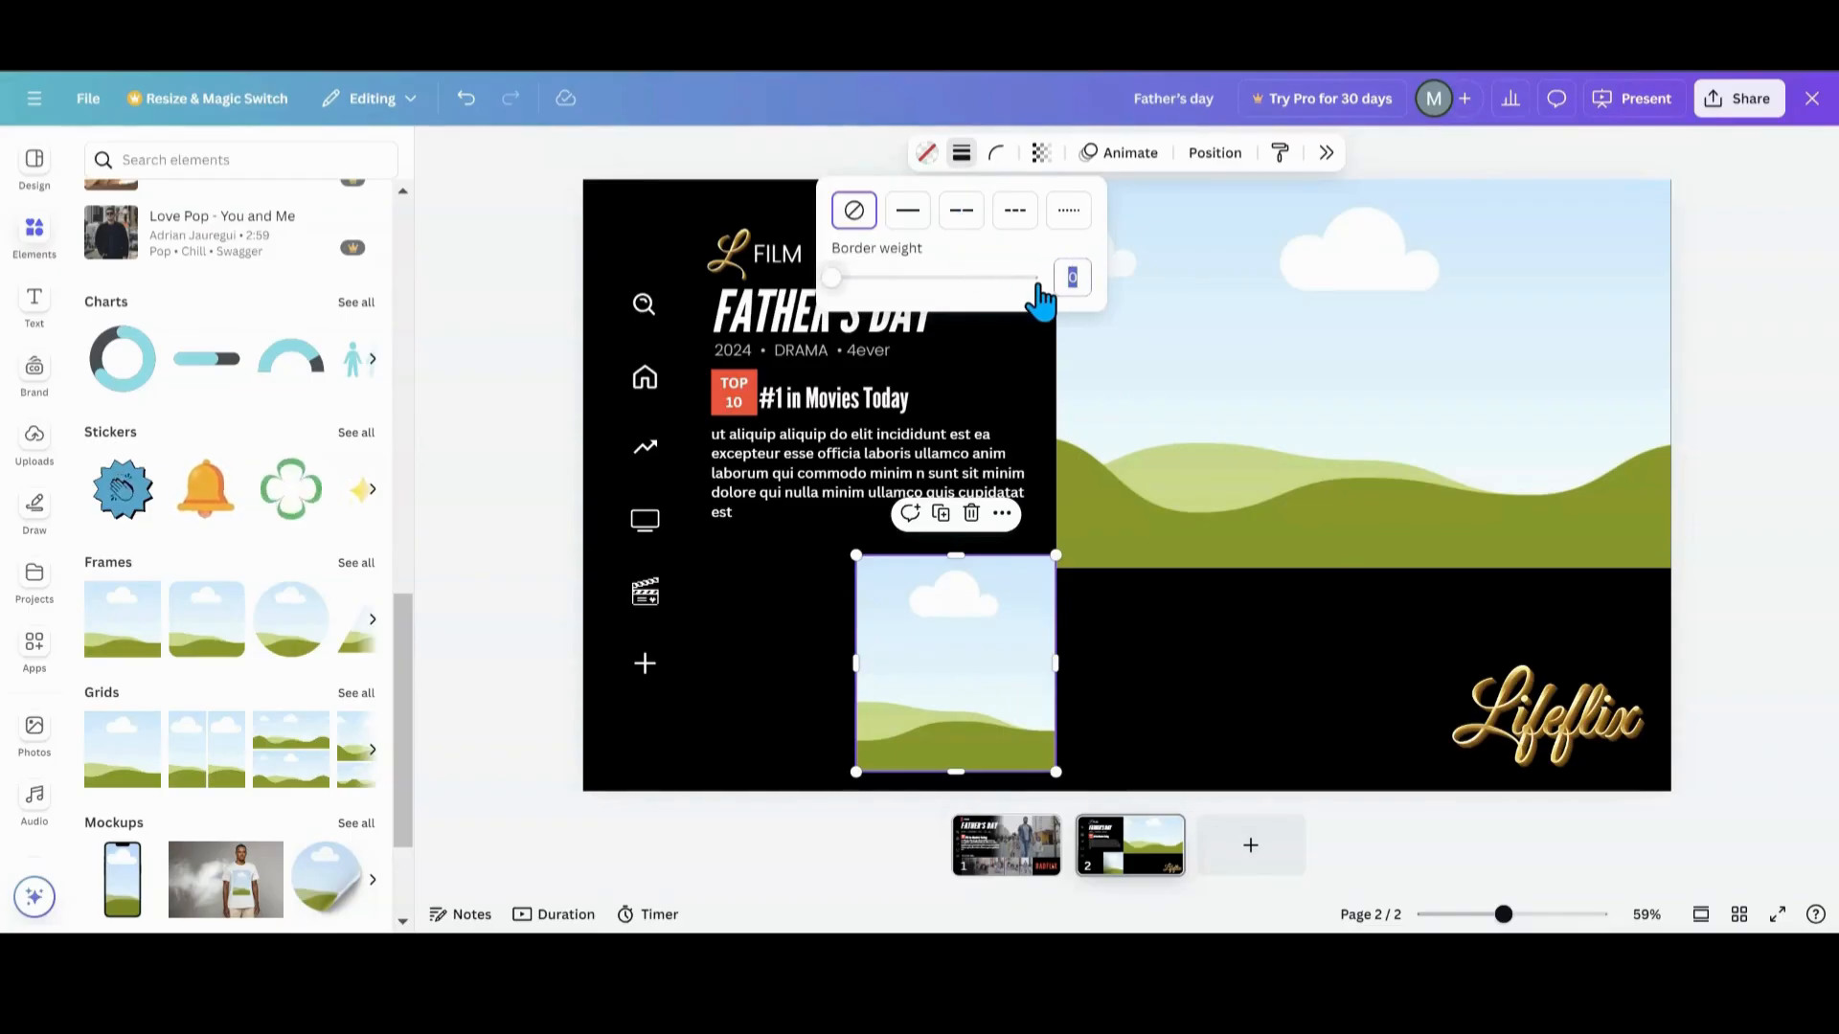
type("5")
key("Return")
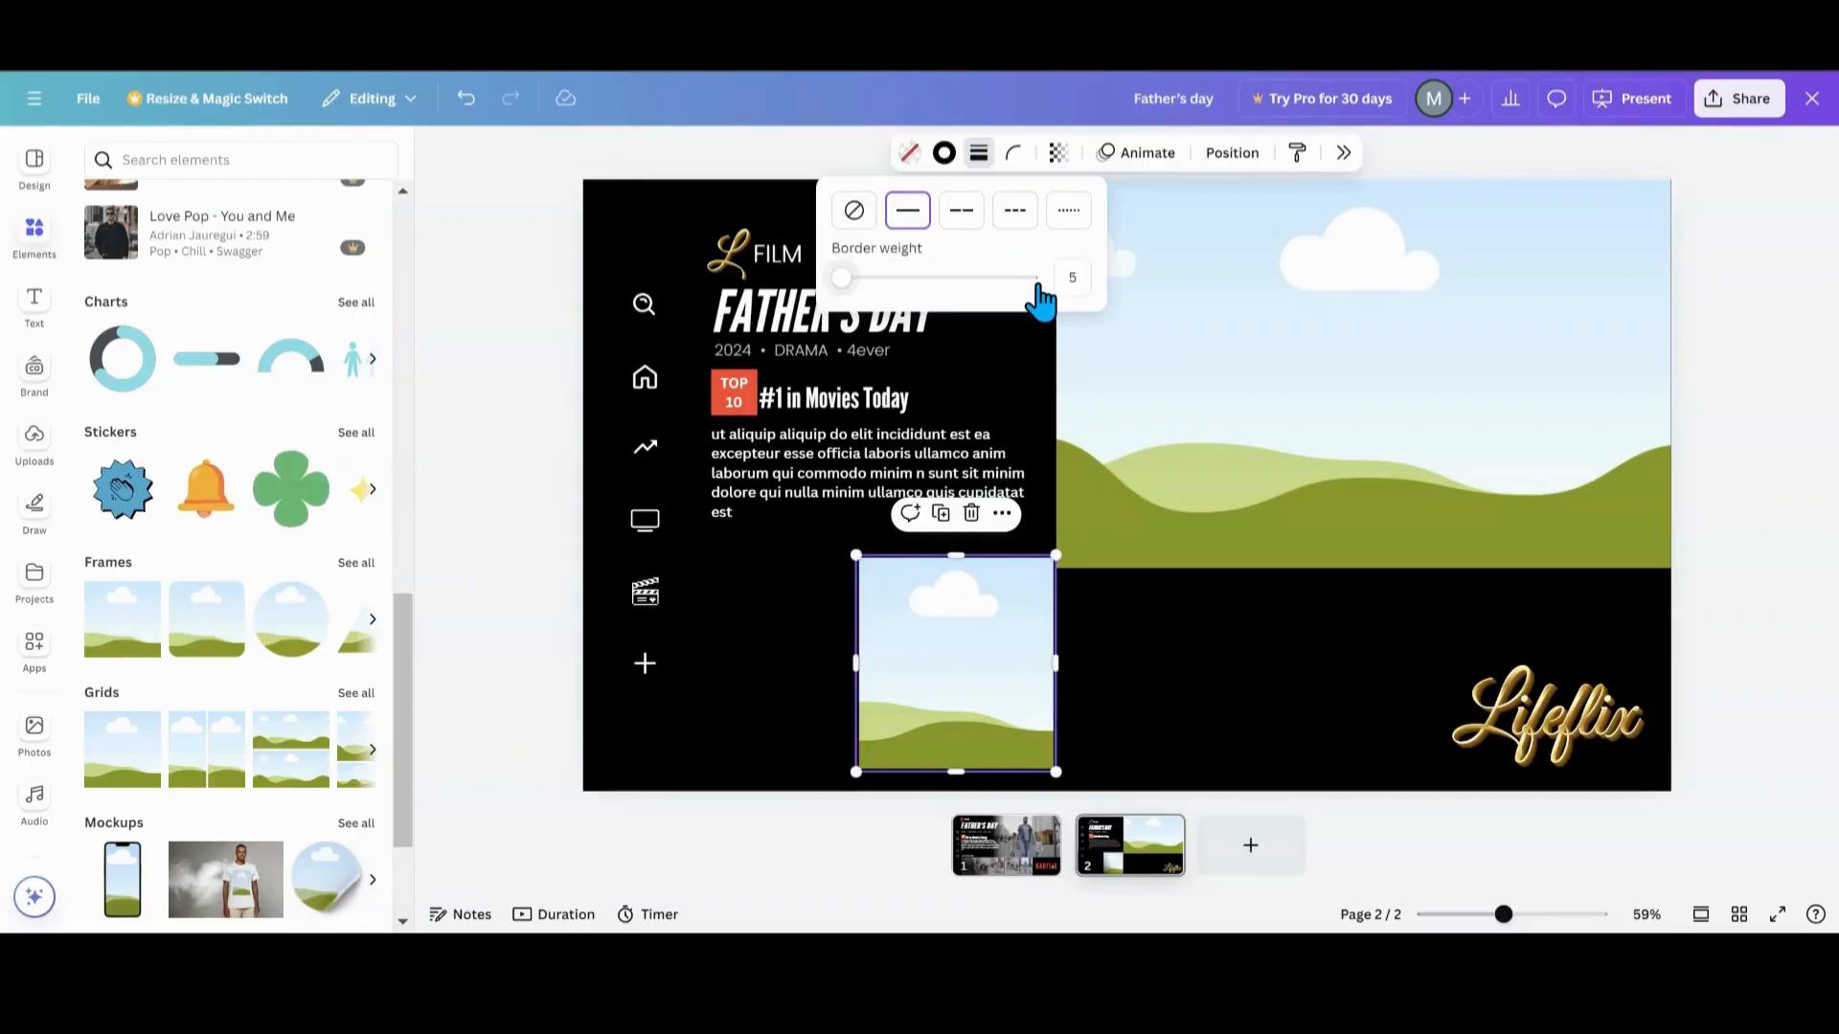
left_click(945, 155)
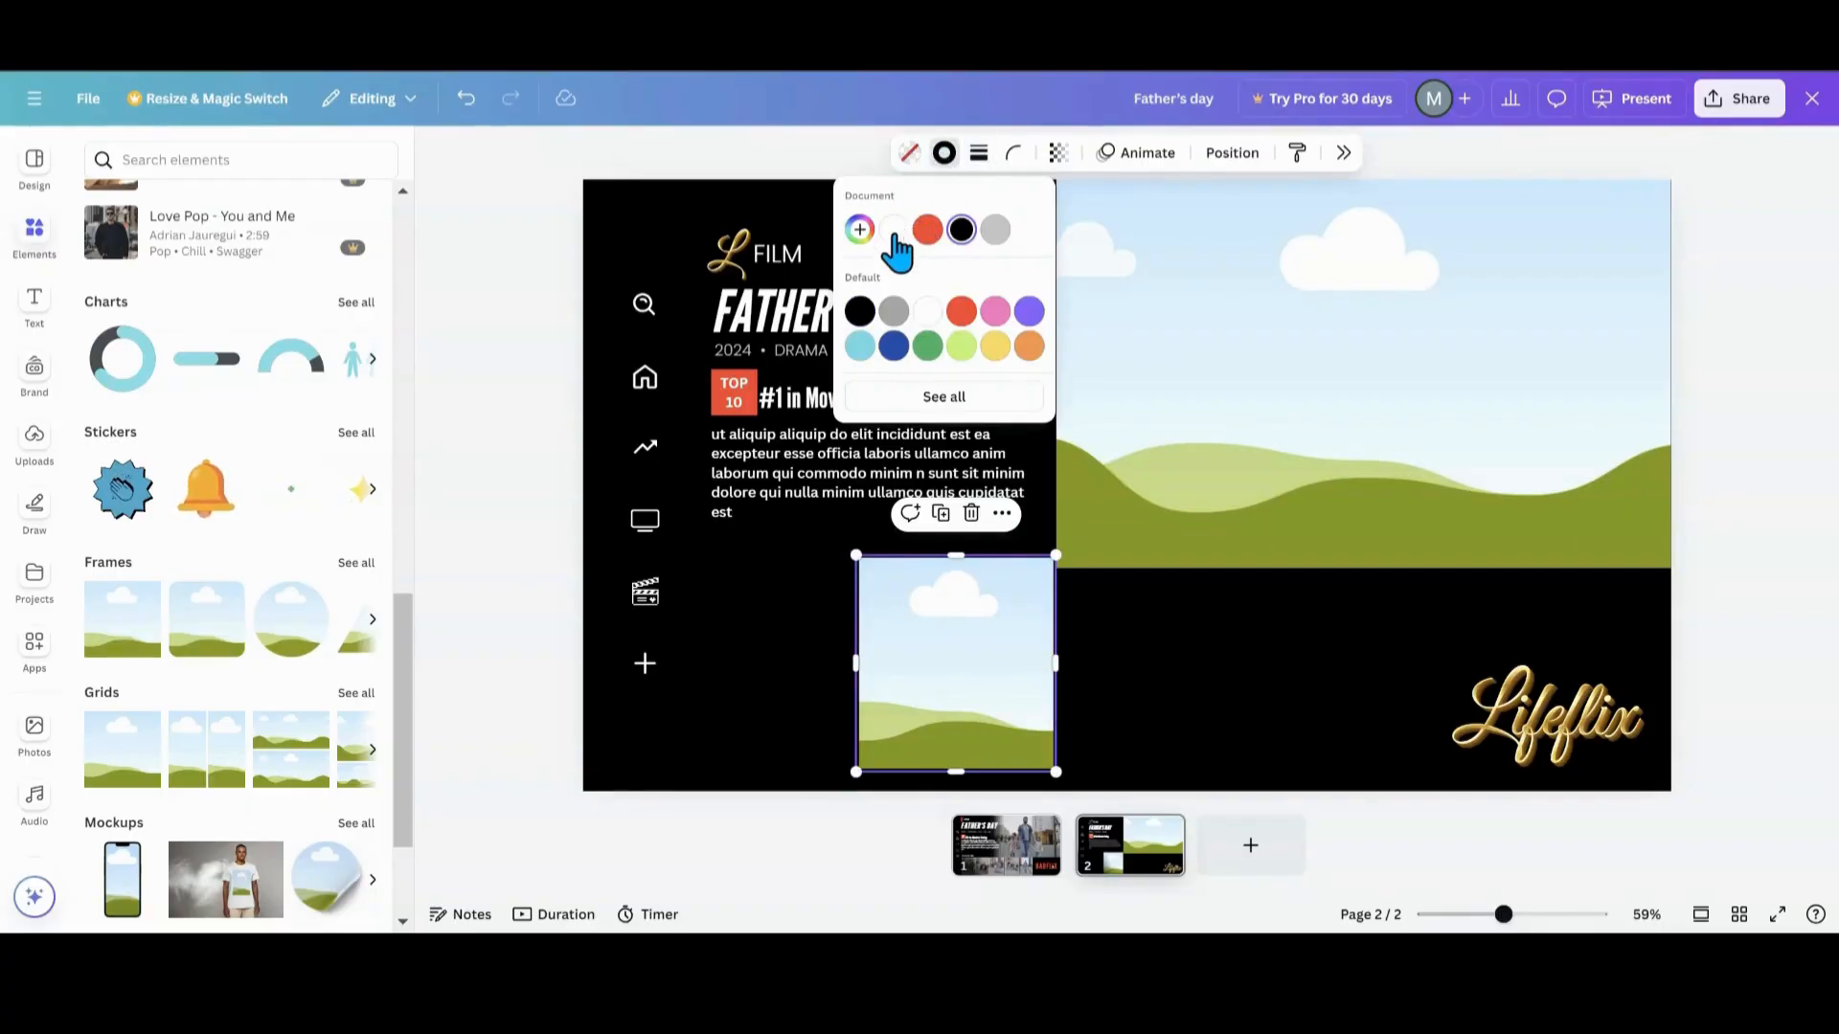
left_click(893, 228)
- Resize the white-bordered frame to fit the black strip below the large frame and position it near the page's bottom centre
left_click_drag(960, 644, 878, 677)
left_click_drag(915, 568, 895, 594)
left_click_drag(837, 686, 1093, 665)
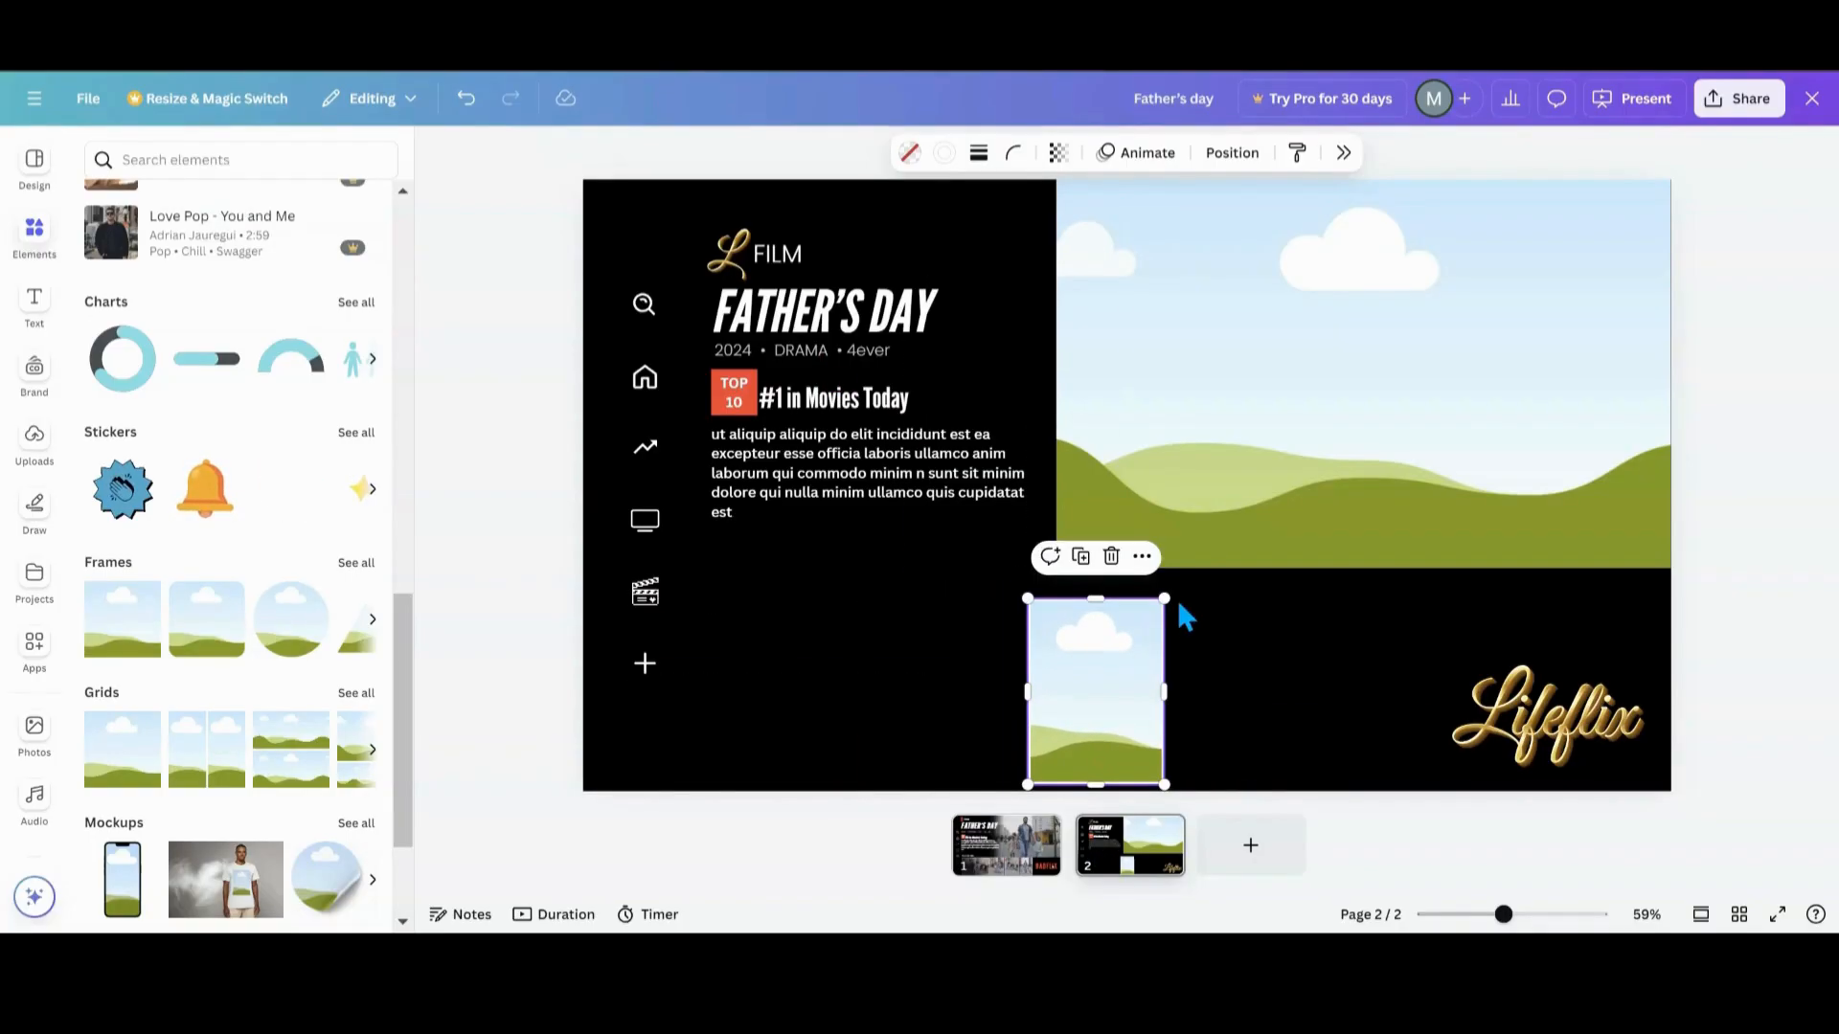
left_click_drag(1167, 598, 1180, 579)
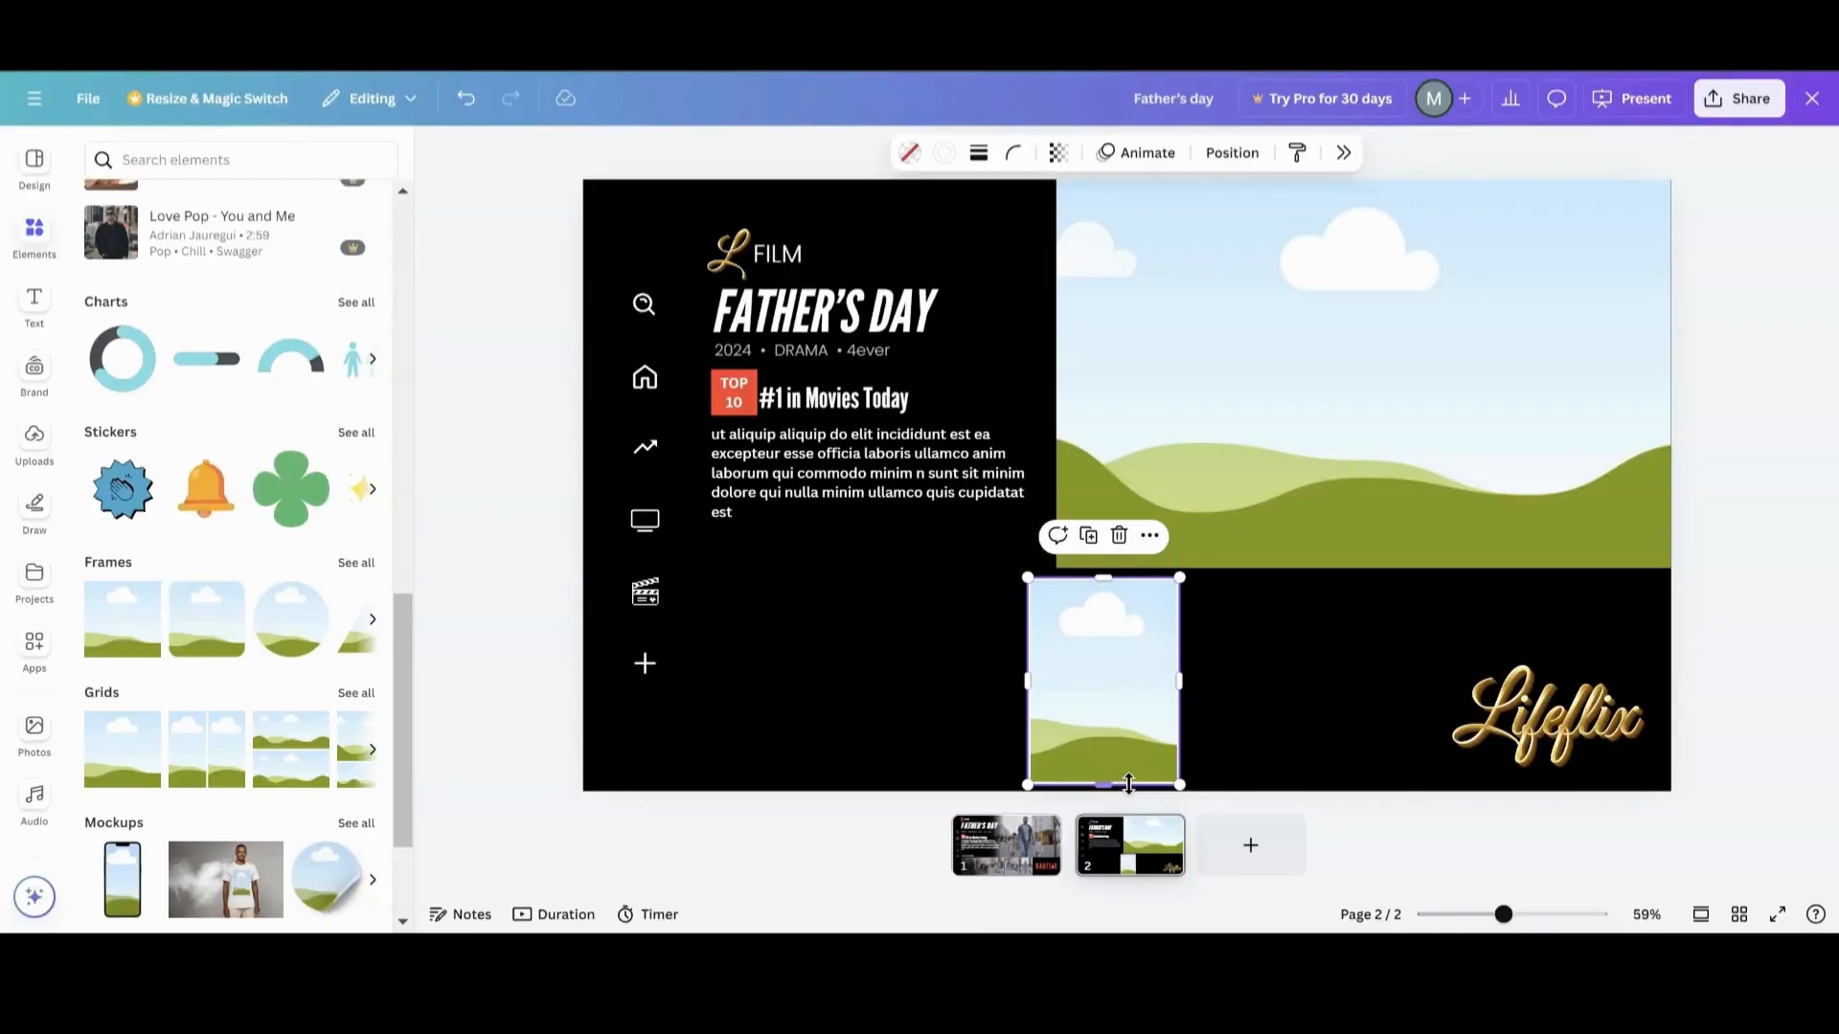
left_click_drag(1185, 786, 1186, 791)
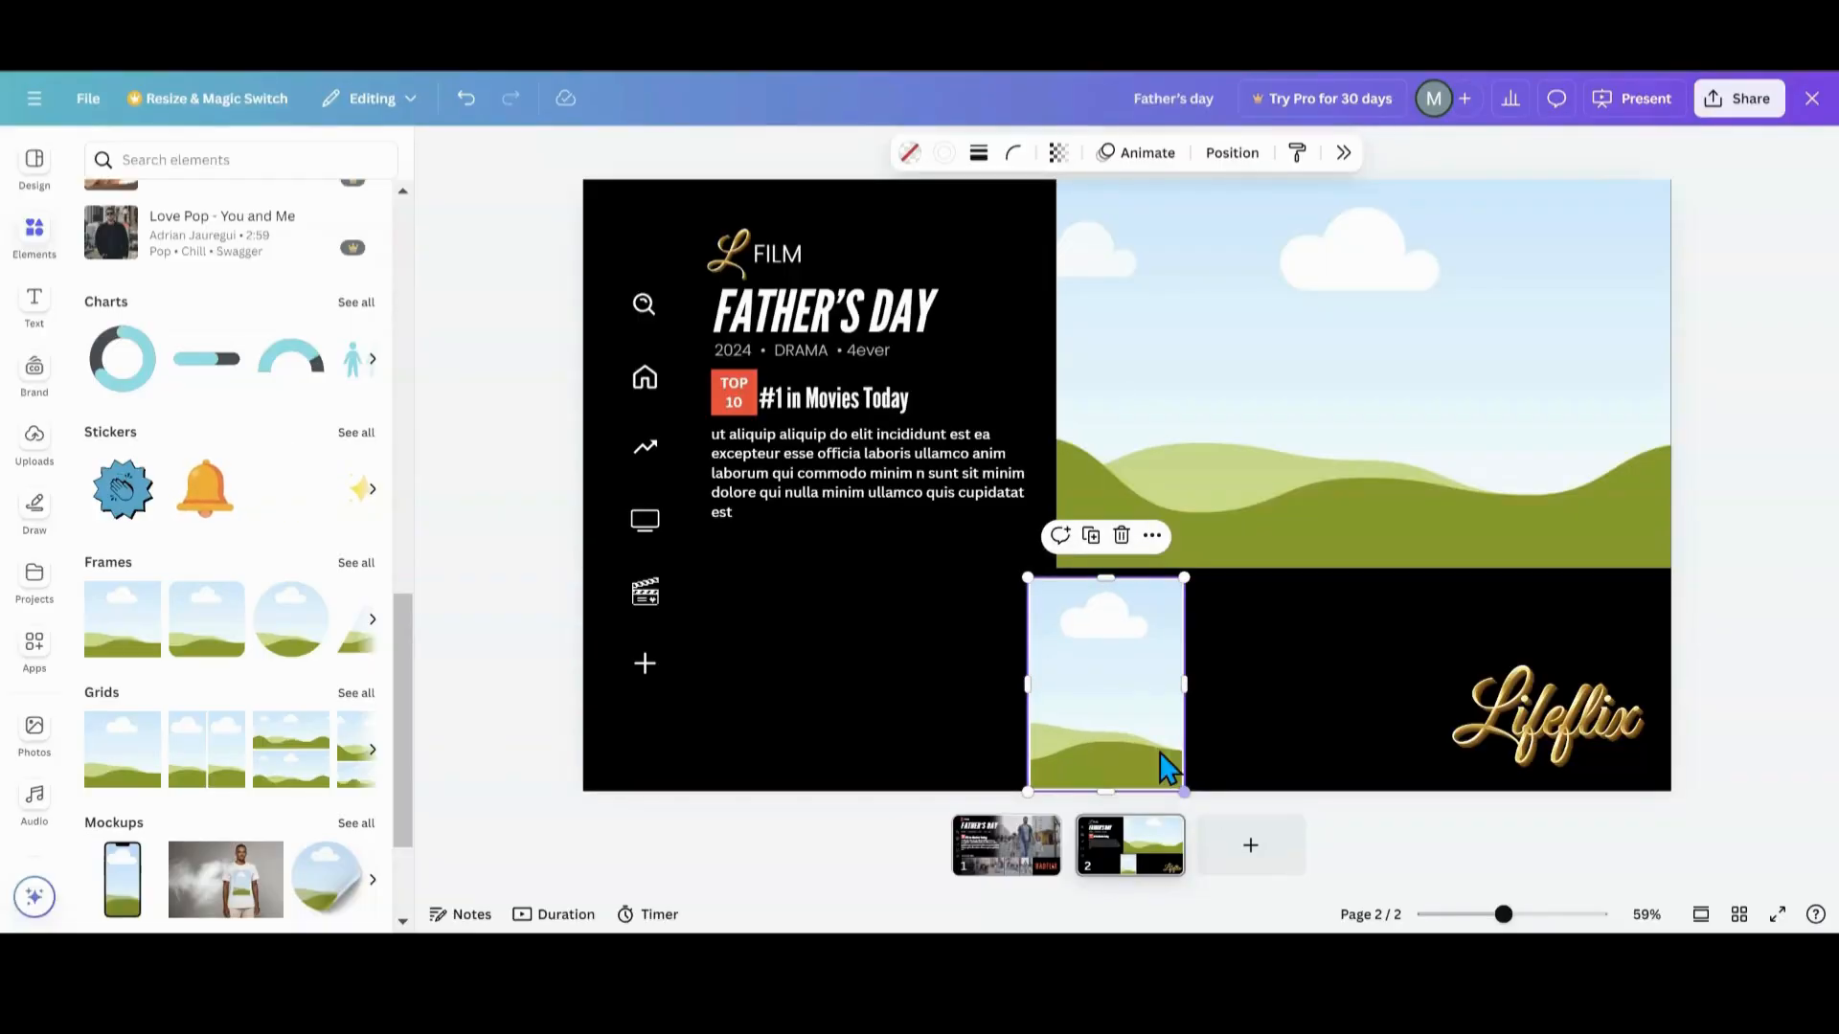
left_click_drag(1143, 700, 1143, 707)
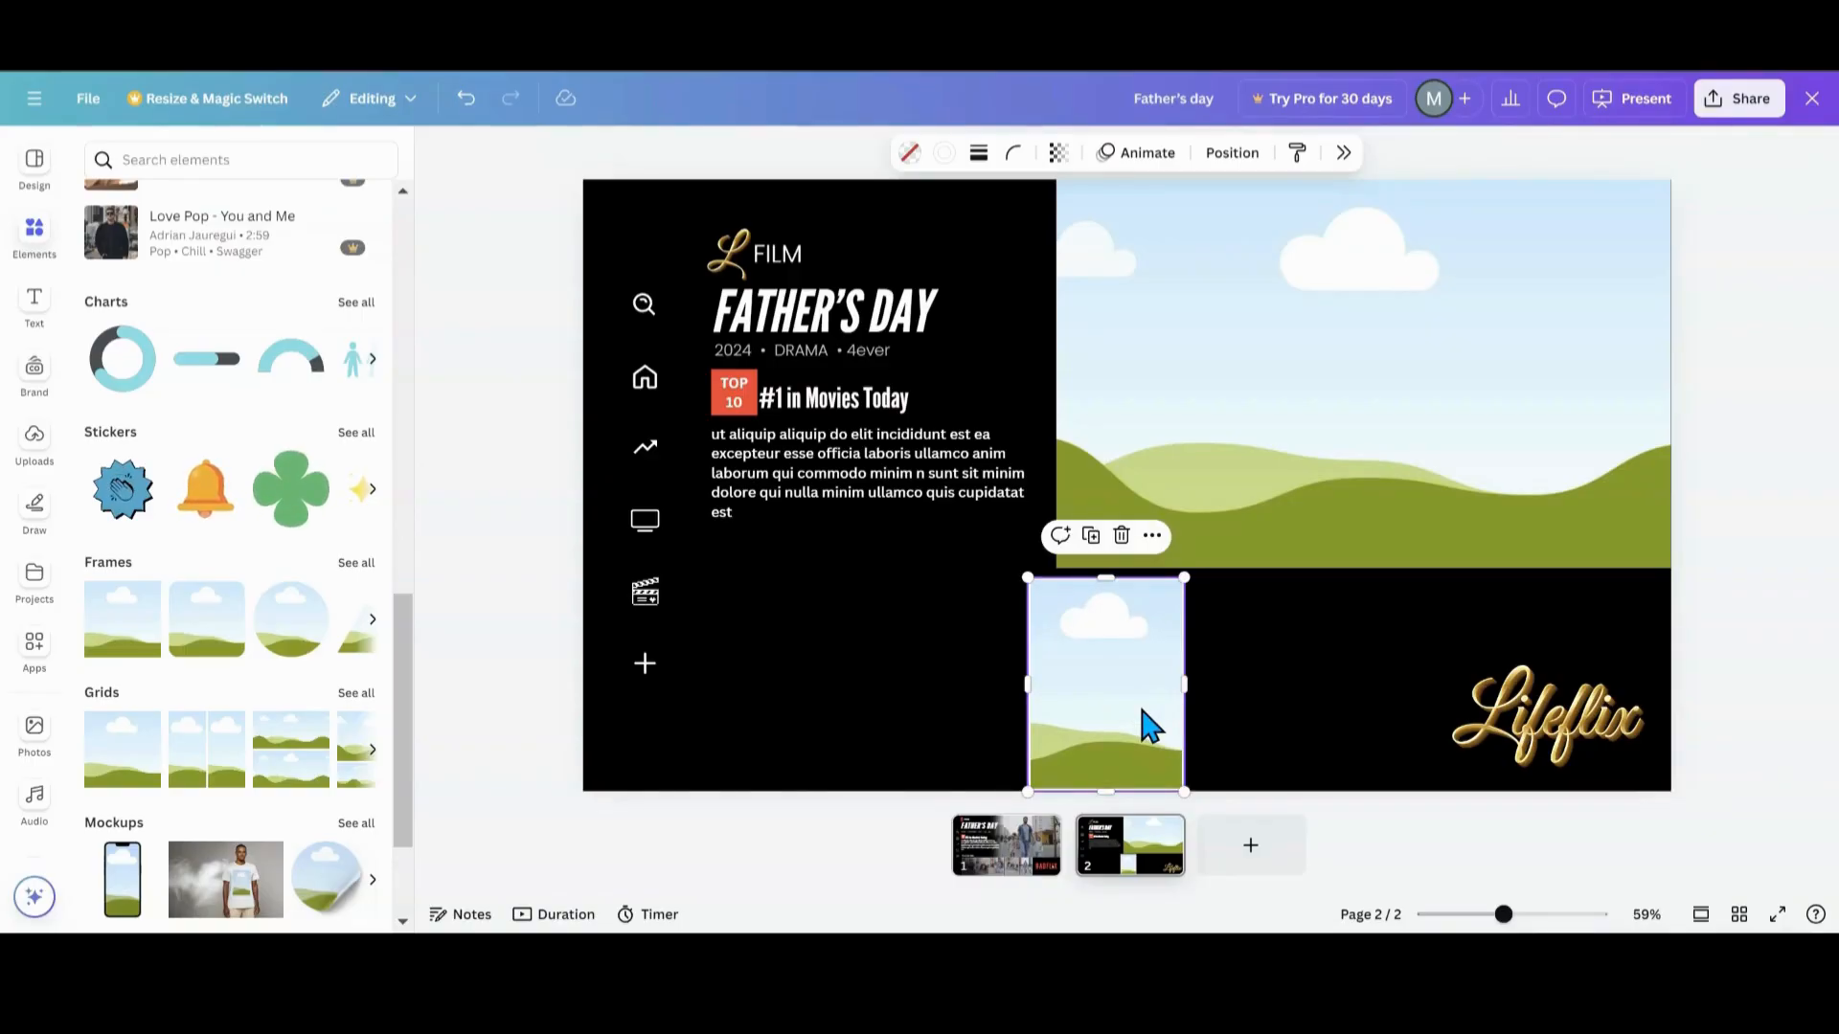
- Nudge the white-bordered frame up slightly so it clears the bottom edge of the page
left_click(1204, 675)
left_click(1152, 684)
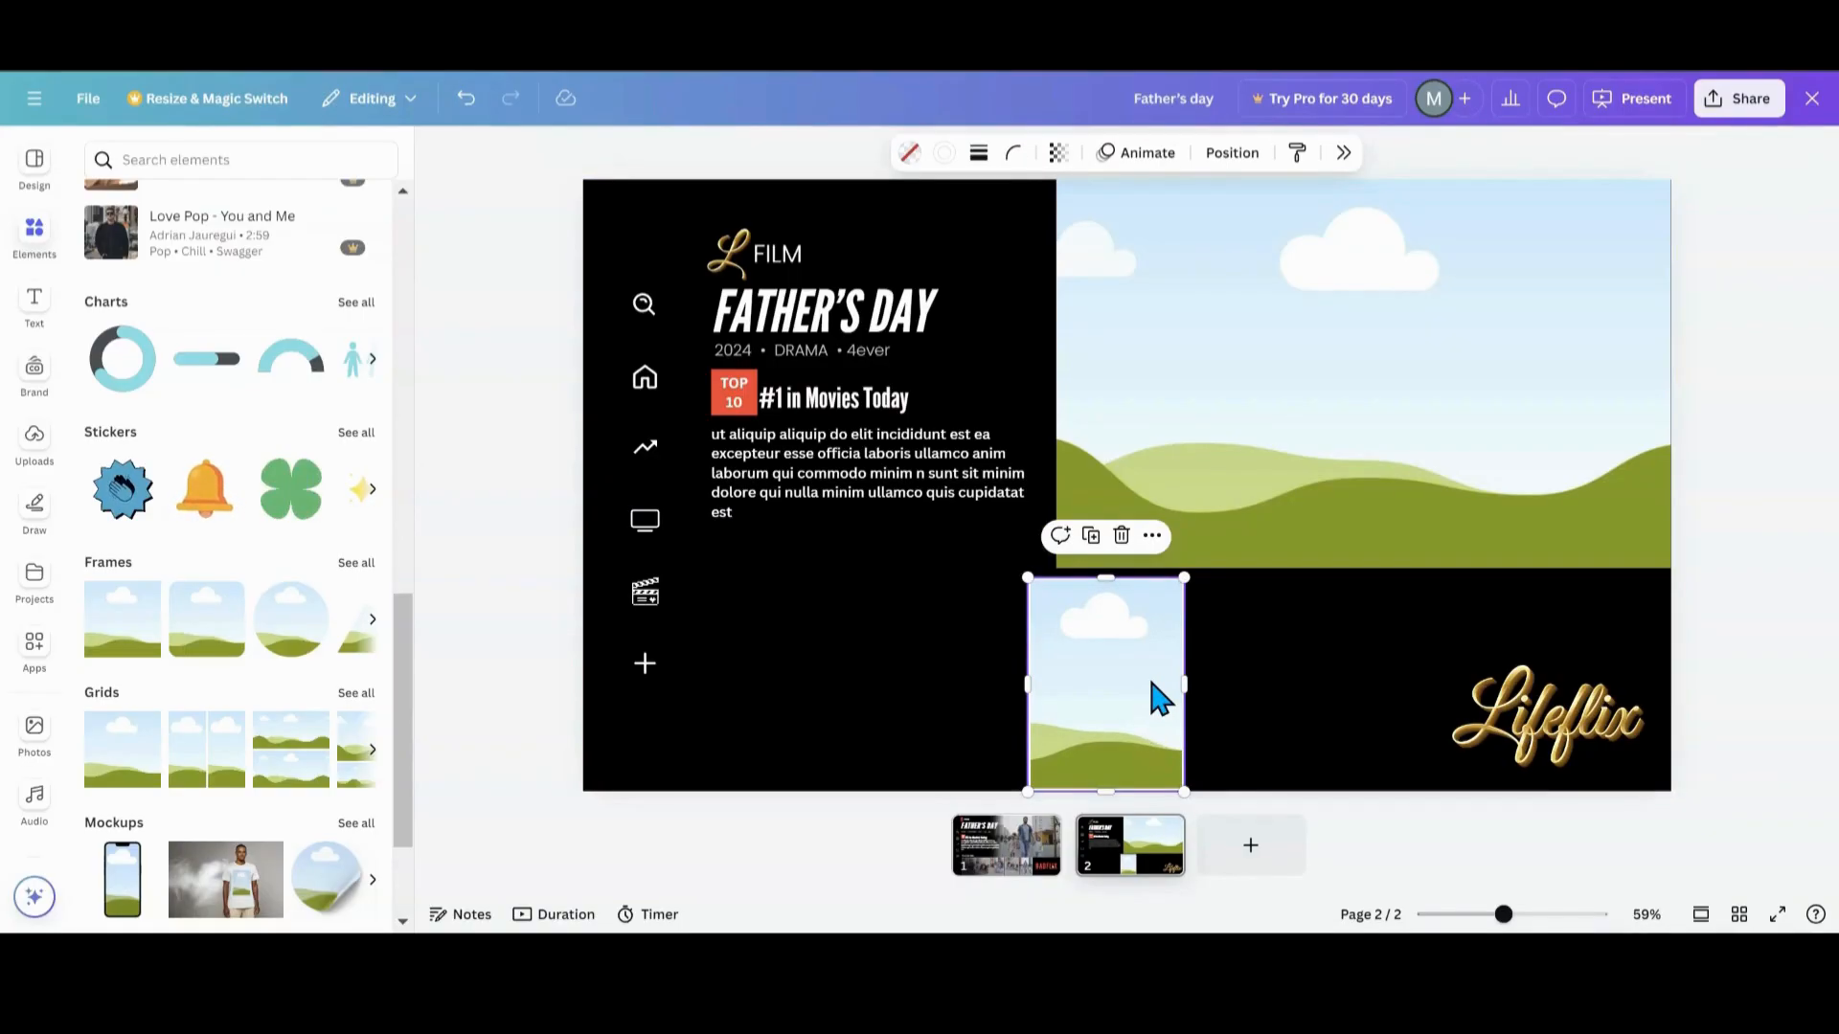
key("Up")
key("Up")
key("Up")
key("Up")
key("Up")
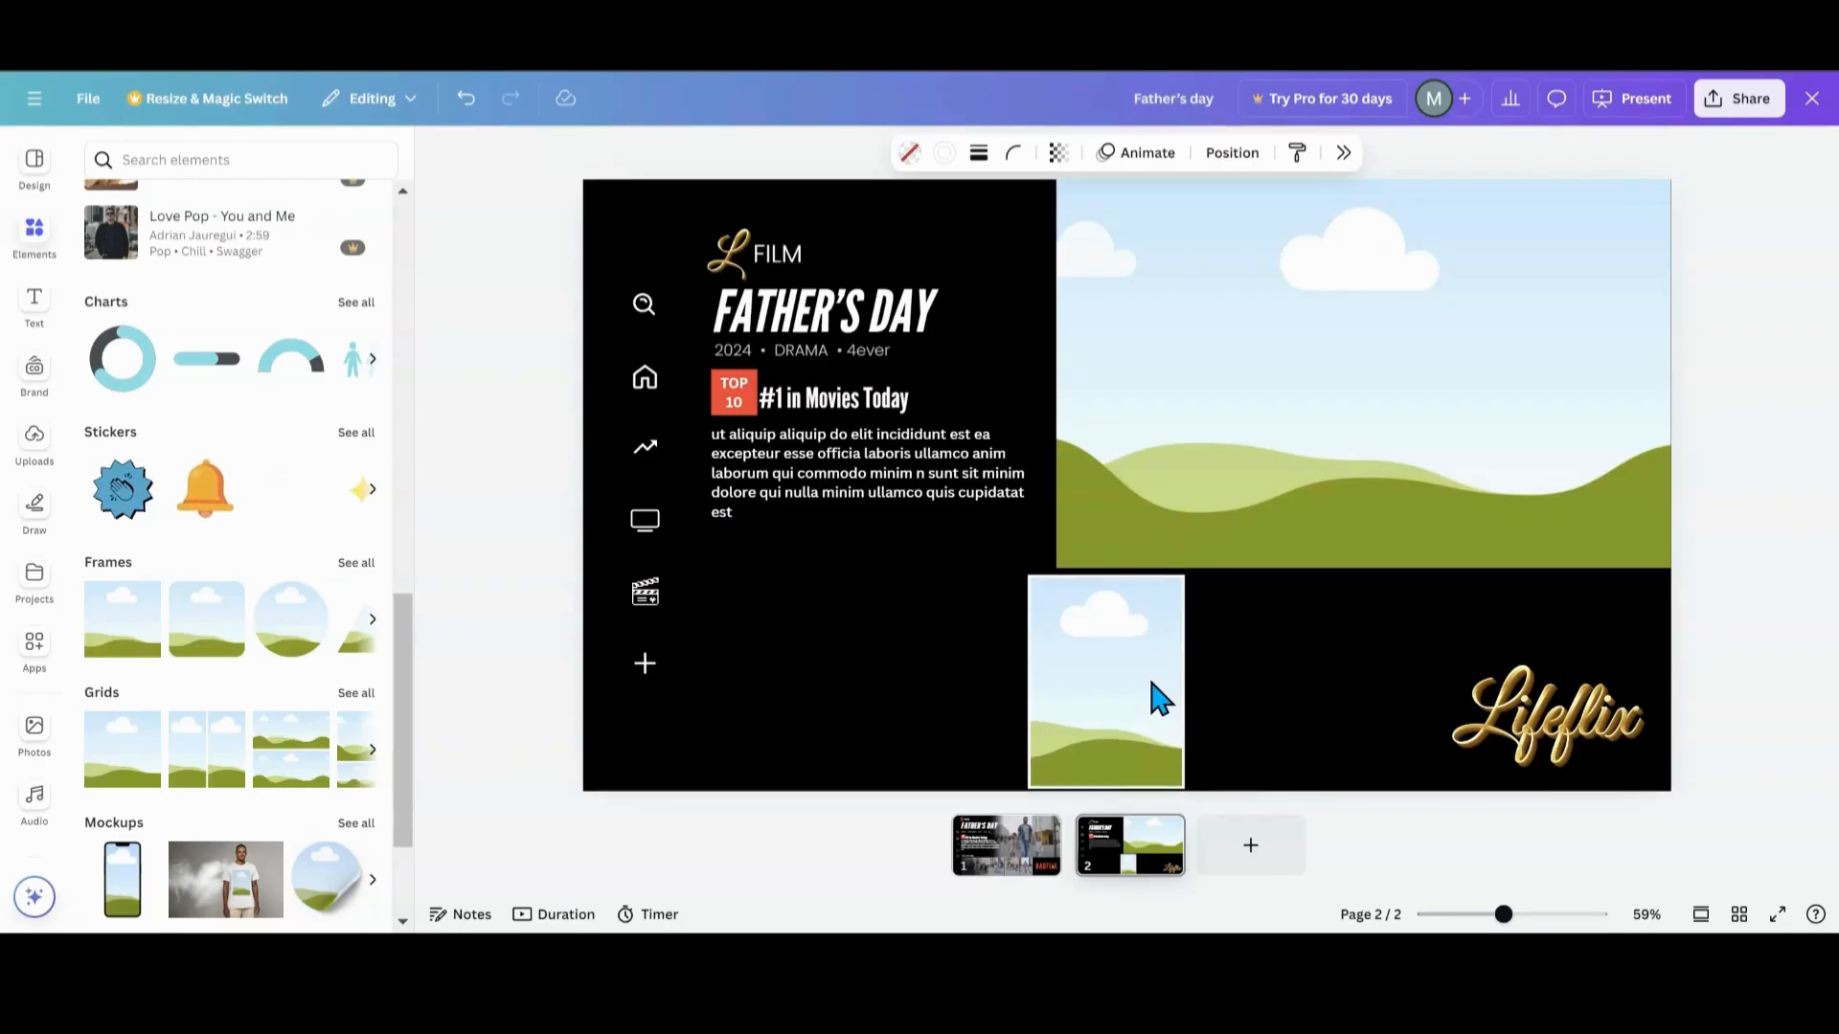
key("Up")
key("Up")
key("Up")
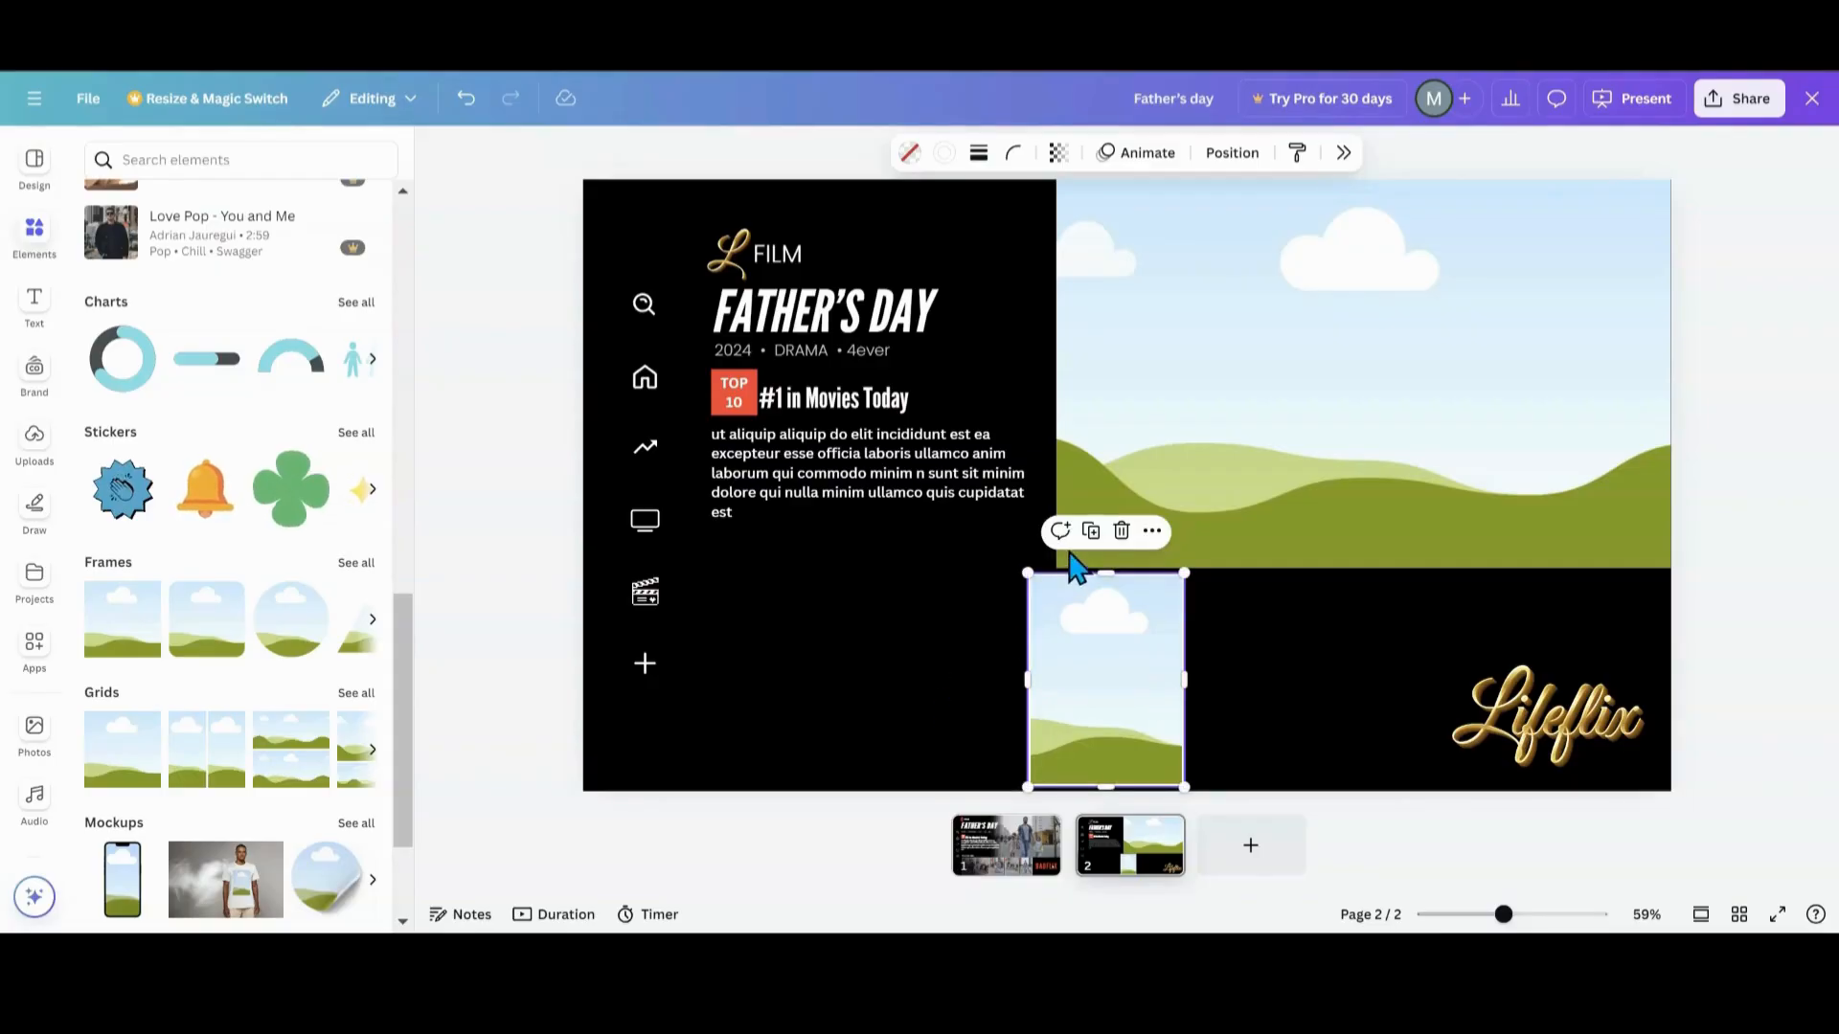
- Duplicate the white-bordered frame and arrange the copies into an evenly spaced row of five along the page bottom
left_click(1091, 531)
left_click_drag(1104, 587, 764, 655)
left_click(803, 666)
left_click(950, 677)
left_click(928, 531)
left_click(767, 530)
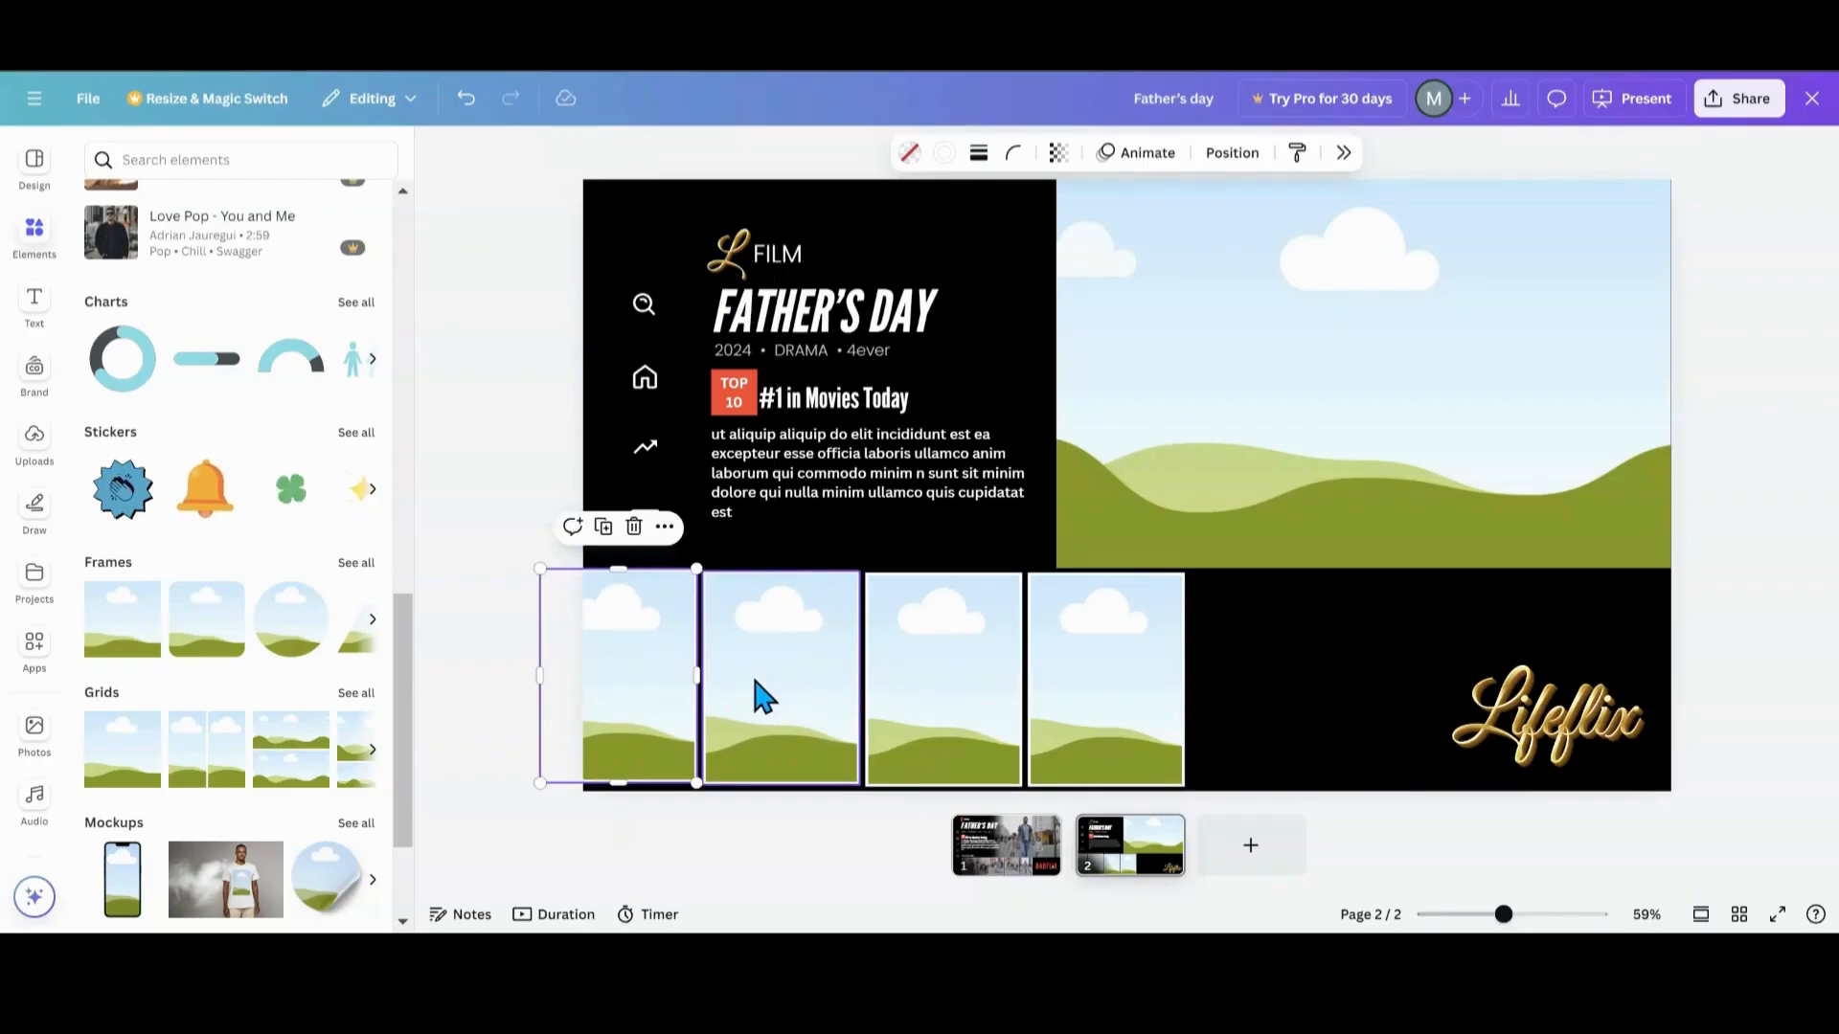
left_click_drag(644, 698, 1426, 665)
left_click(1262, 539)
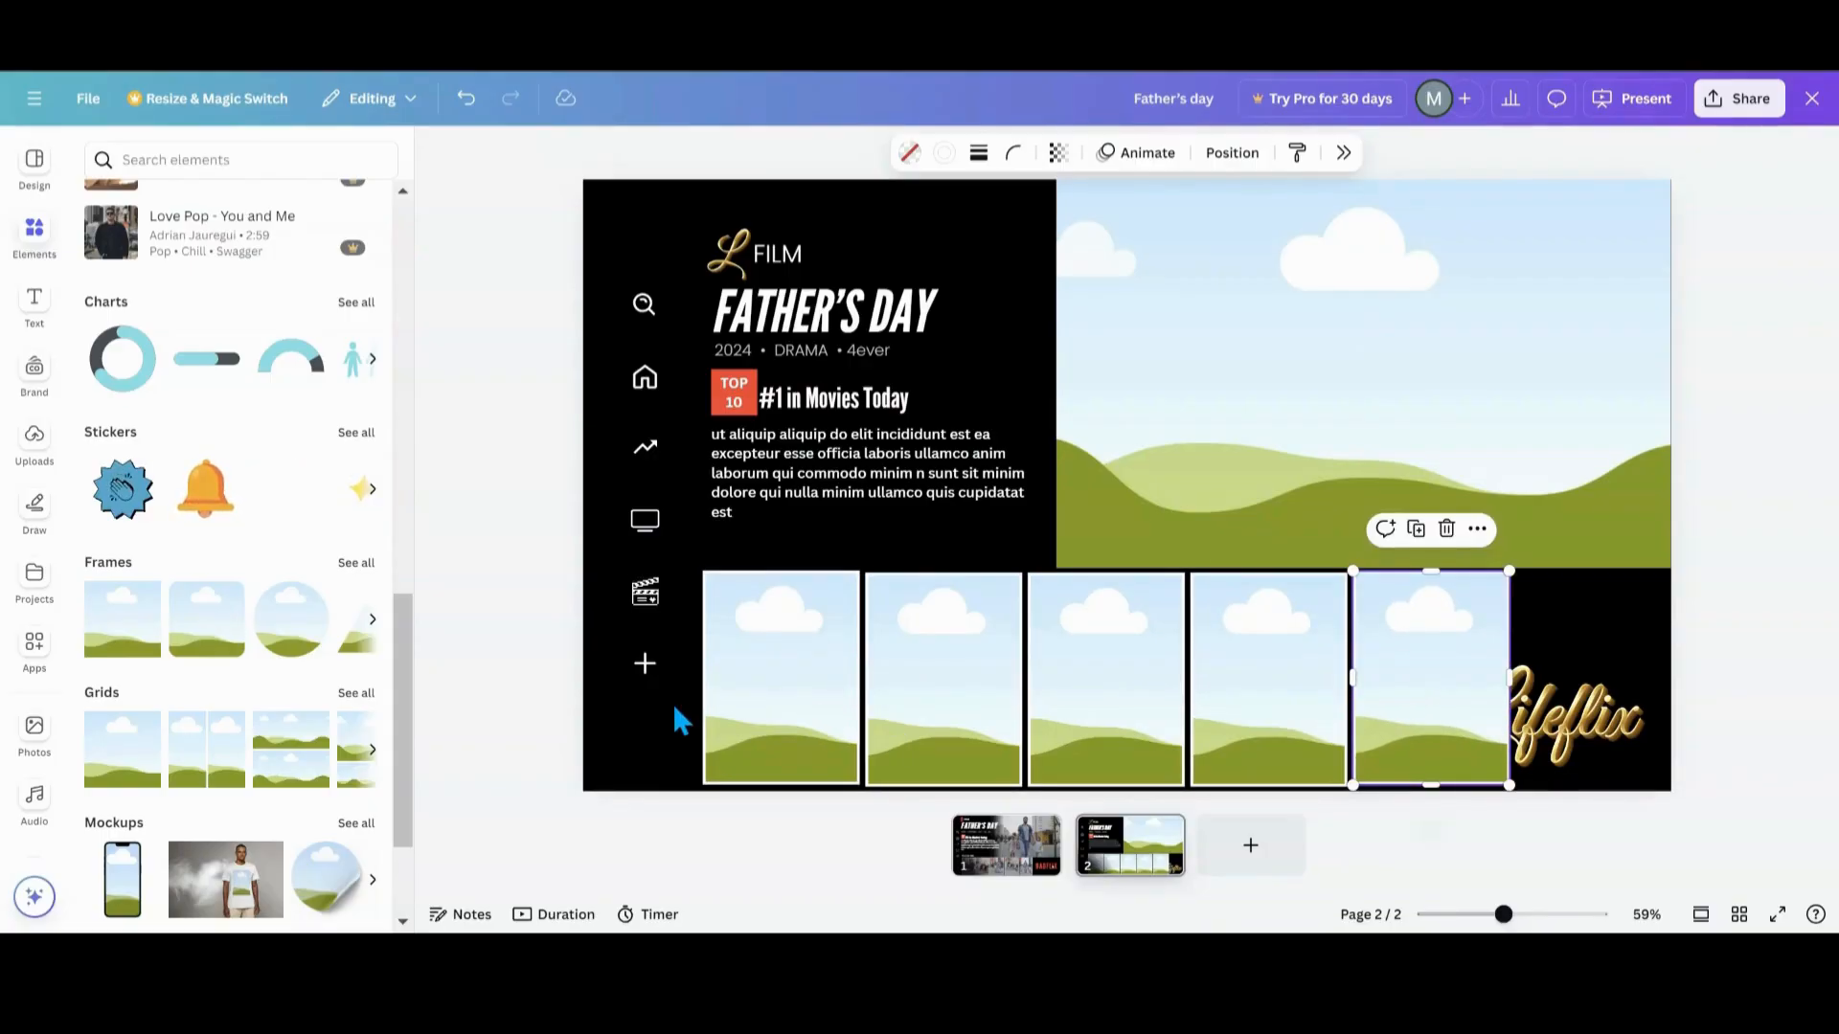
- Nudge the first frame of the bottom row down to line up with its neighbours
left_click(920, 702)
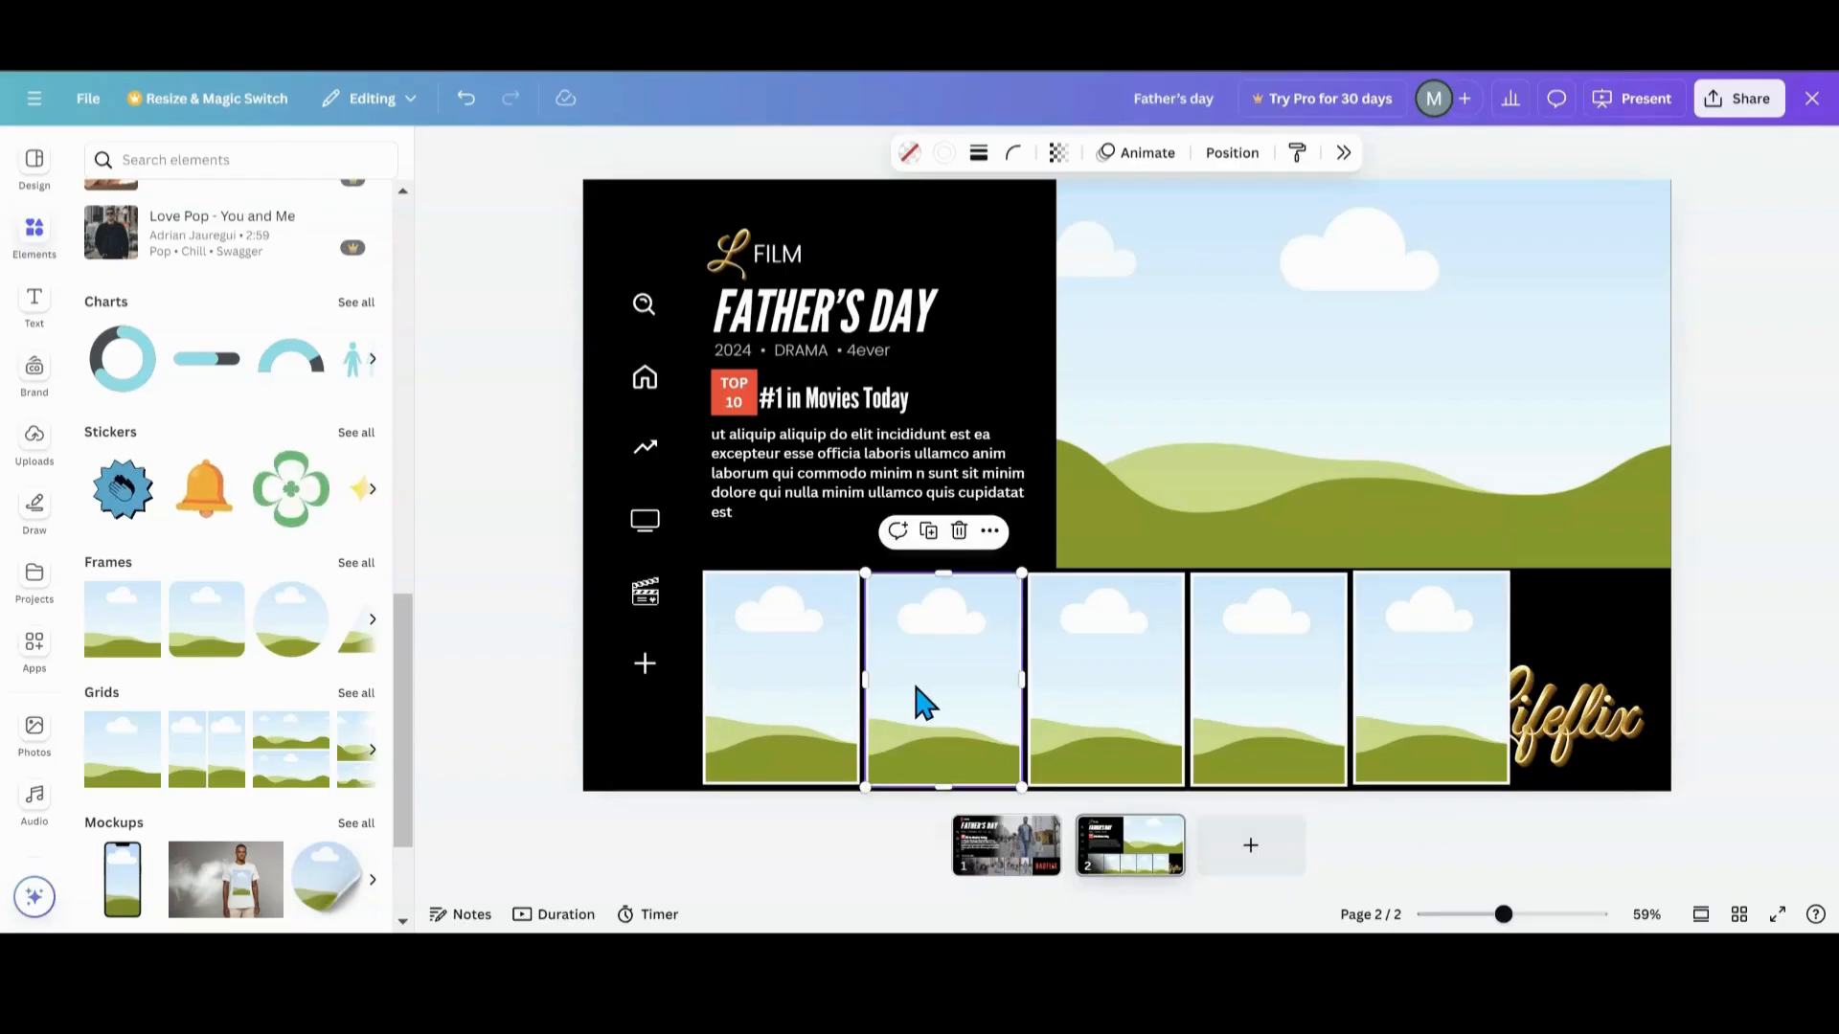
left_click(814, 682)
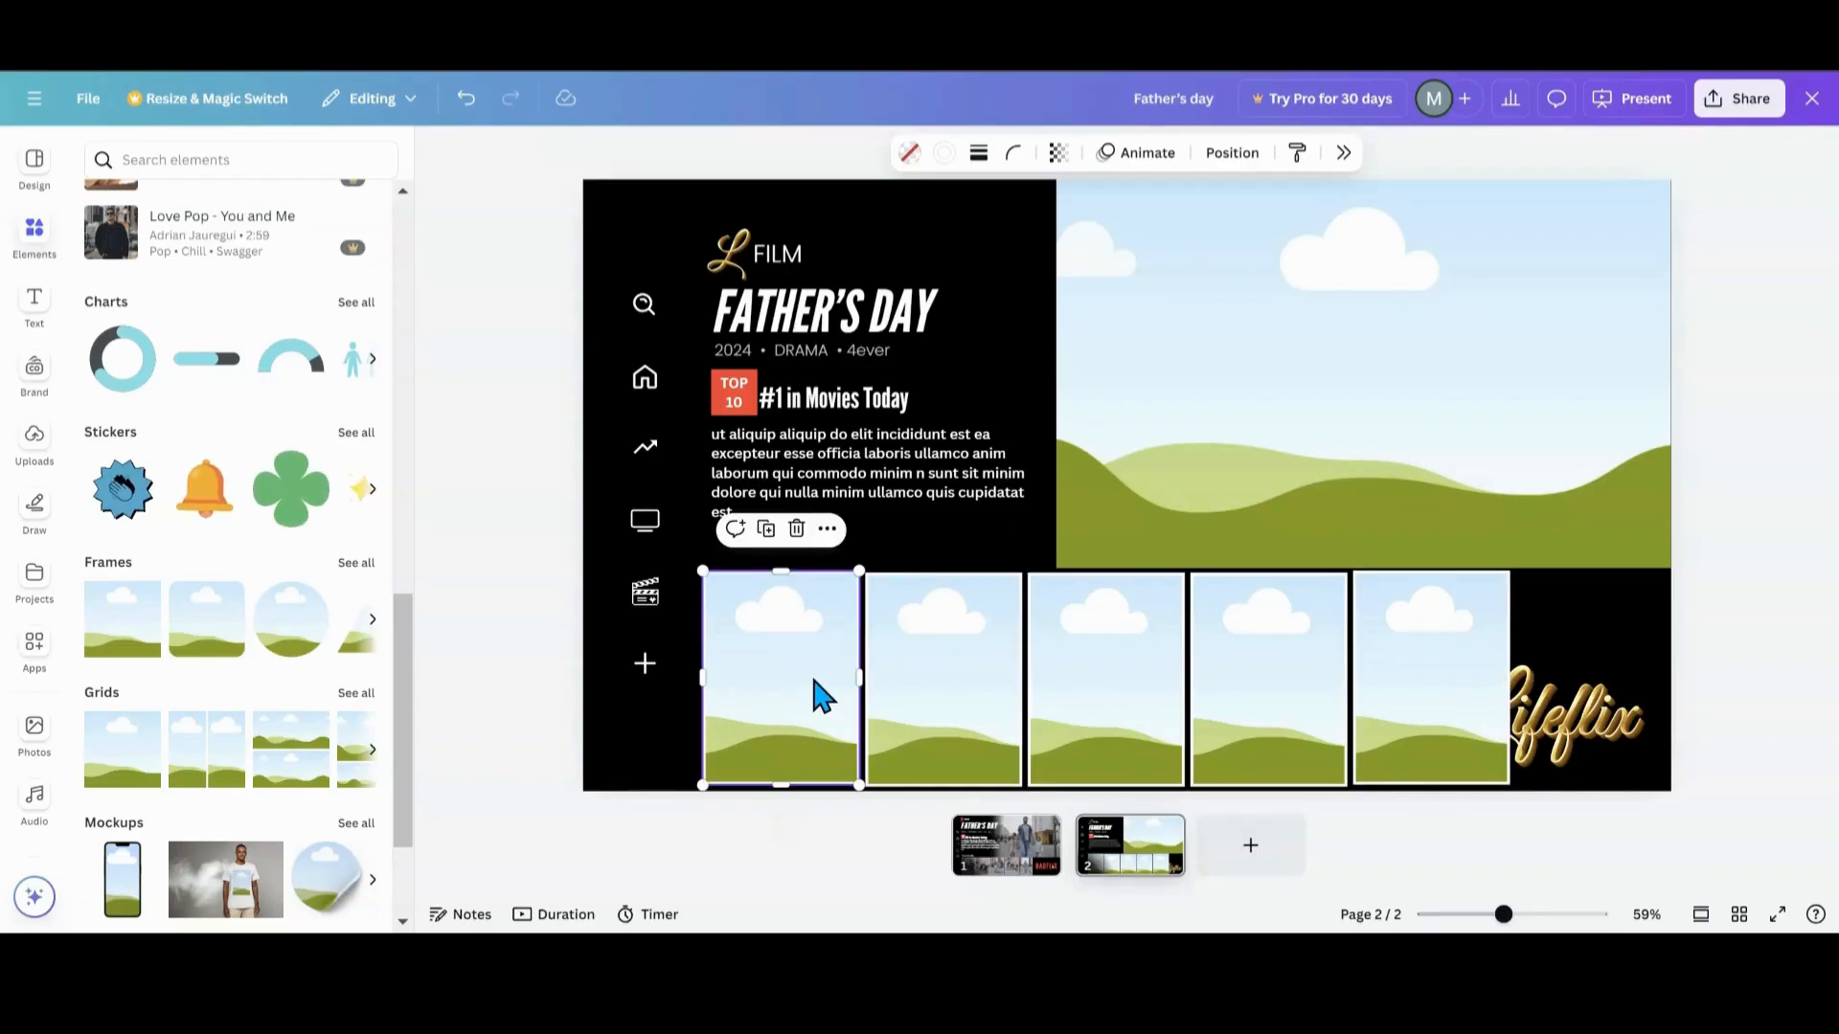
key("Down")
key("Down")
key("Down")
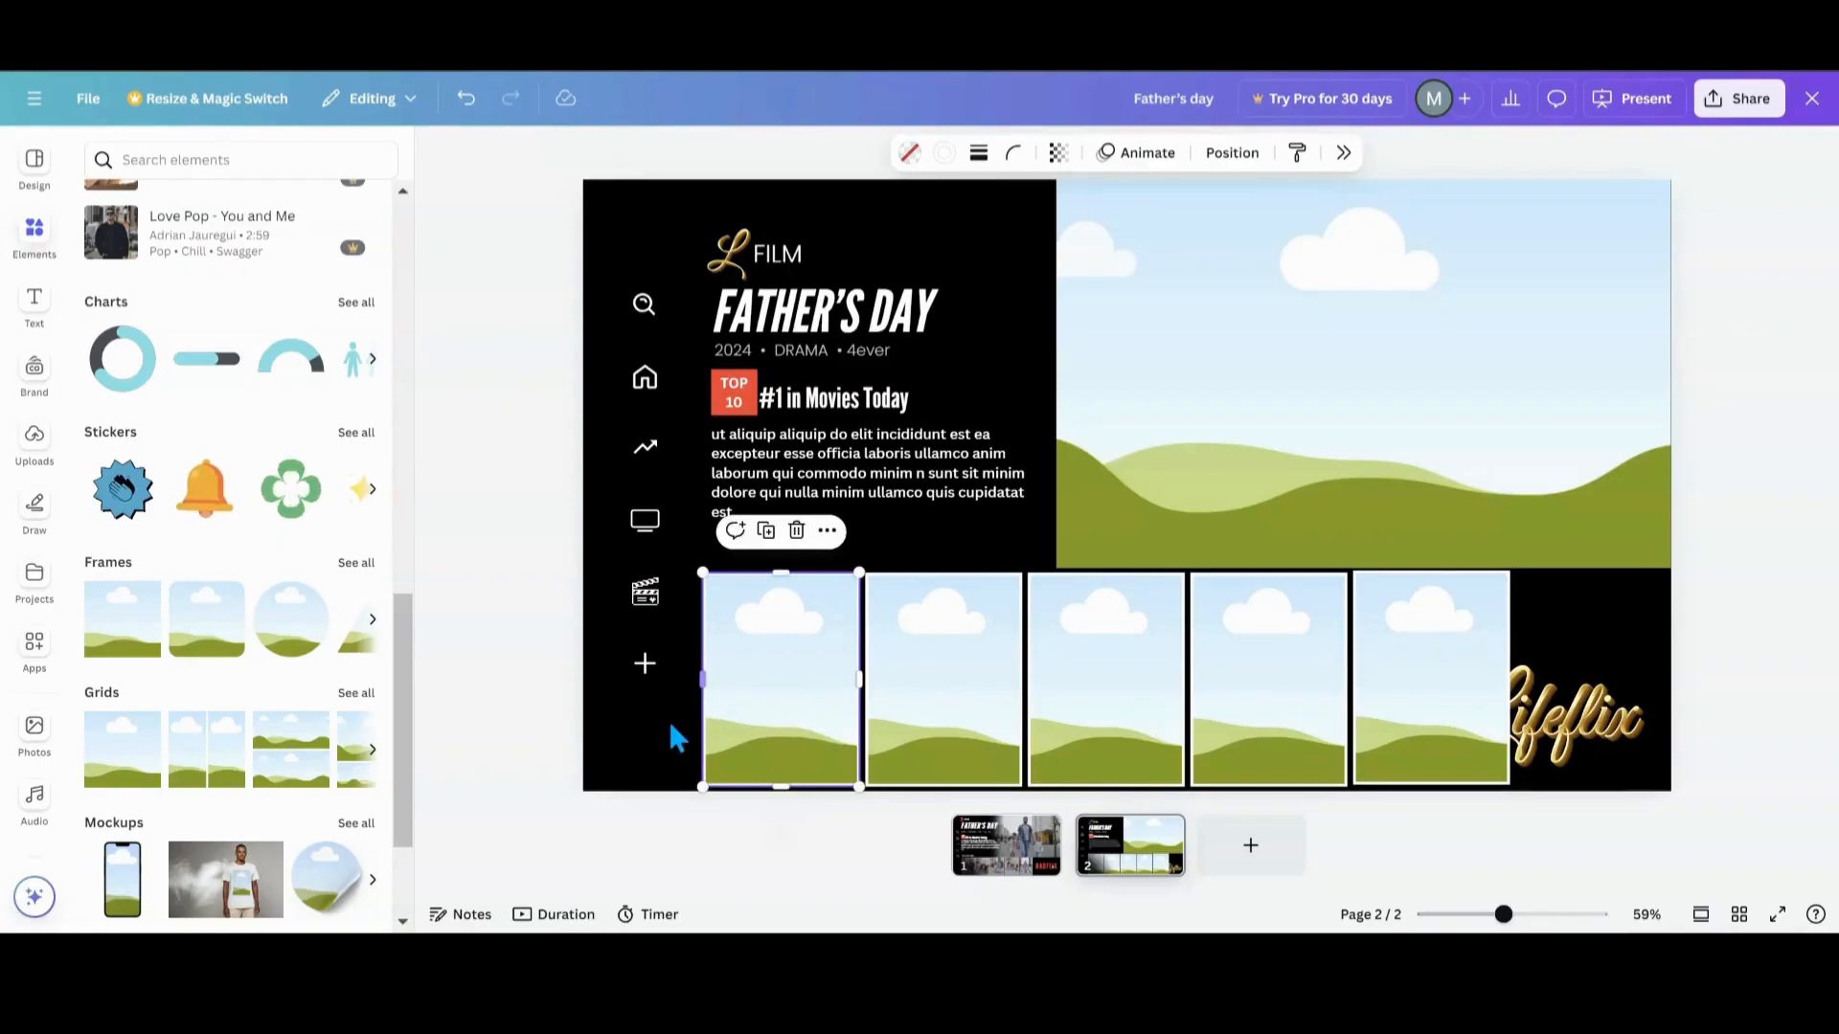
- Resize the row of five frames and shrink the Lifeflix logo so both fit side by side along the page bottom
left_click_drag(663, 720, 1388, 699)
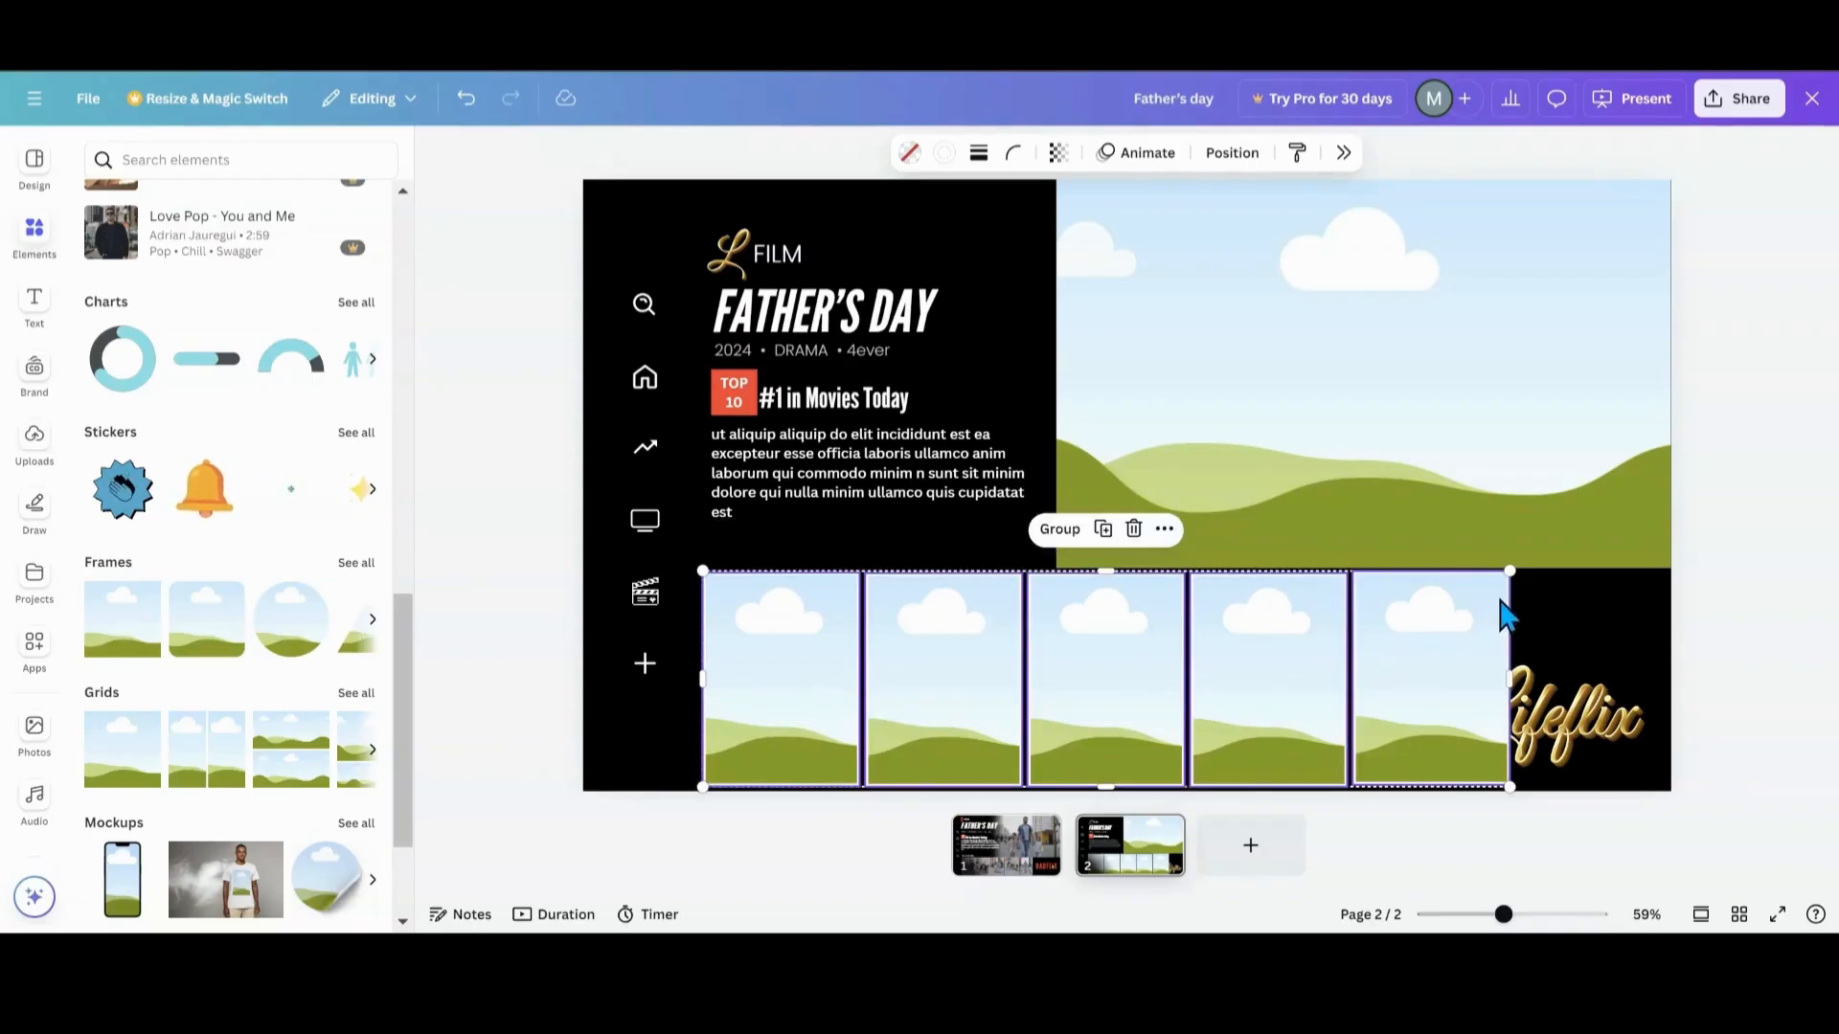
left_click_drag(1505, 575, 1502, 578)
left_click_drag(1495, 678, 1539, 709)
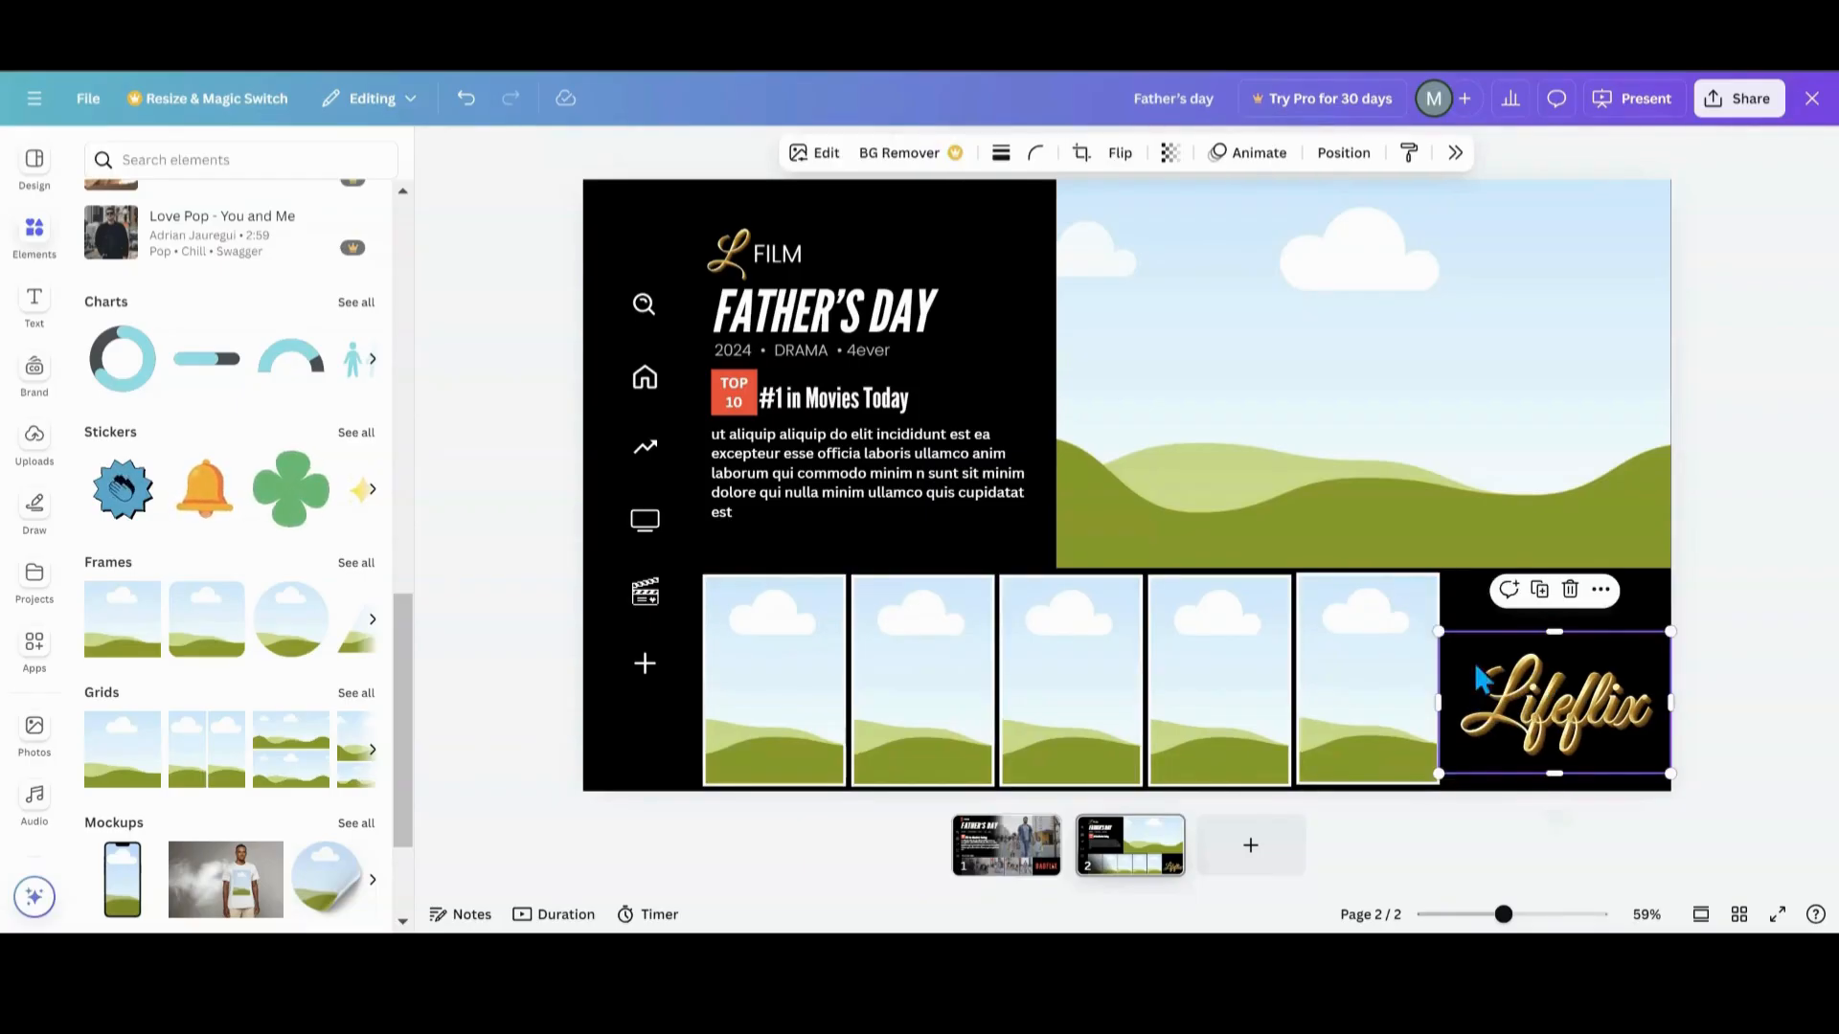
left_click_drag(1442, 637, 1485, 660)
left_click_drag(1565, 730, 1555, 705)
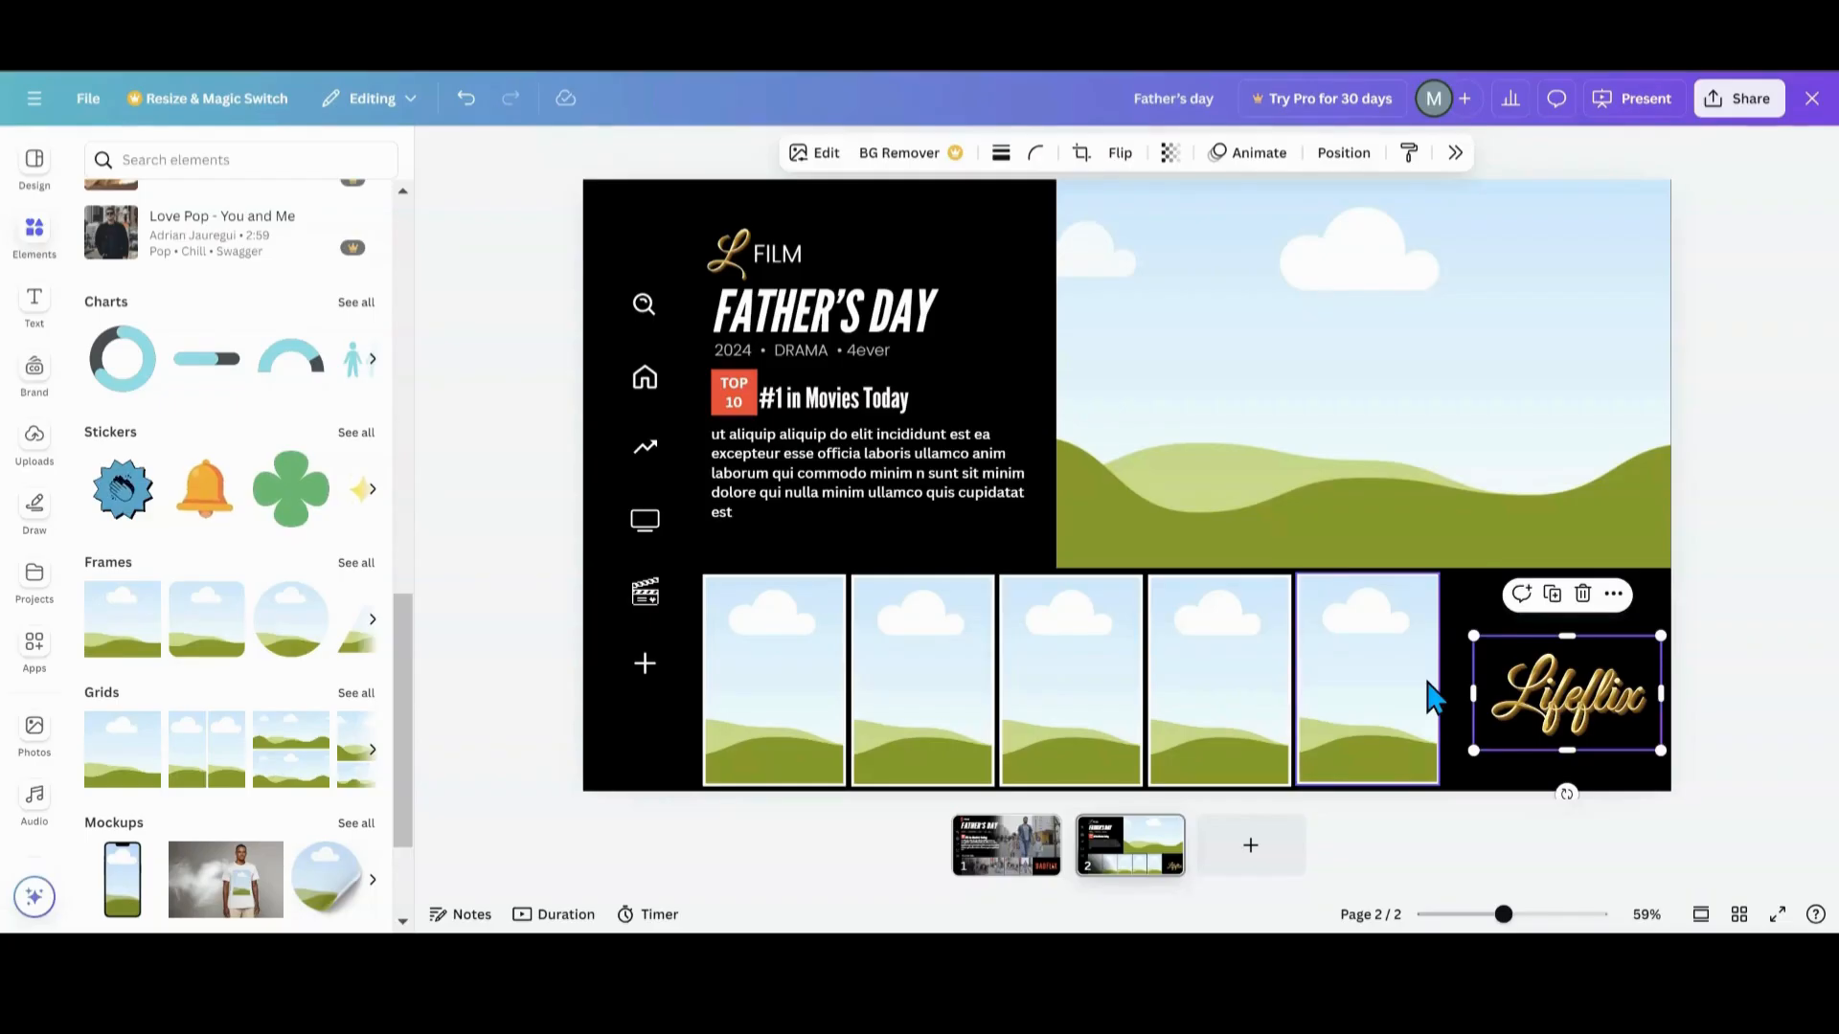
left_click_drag(645, 757, 1483, 676)
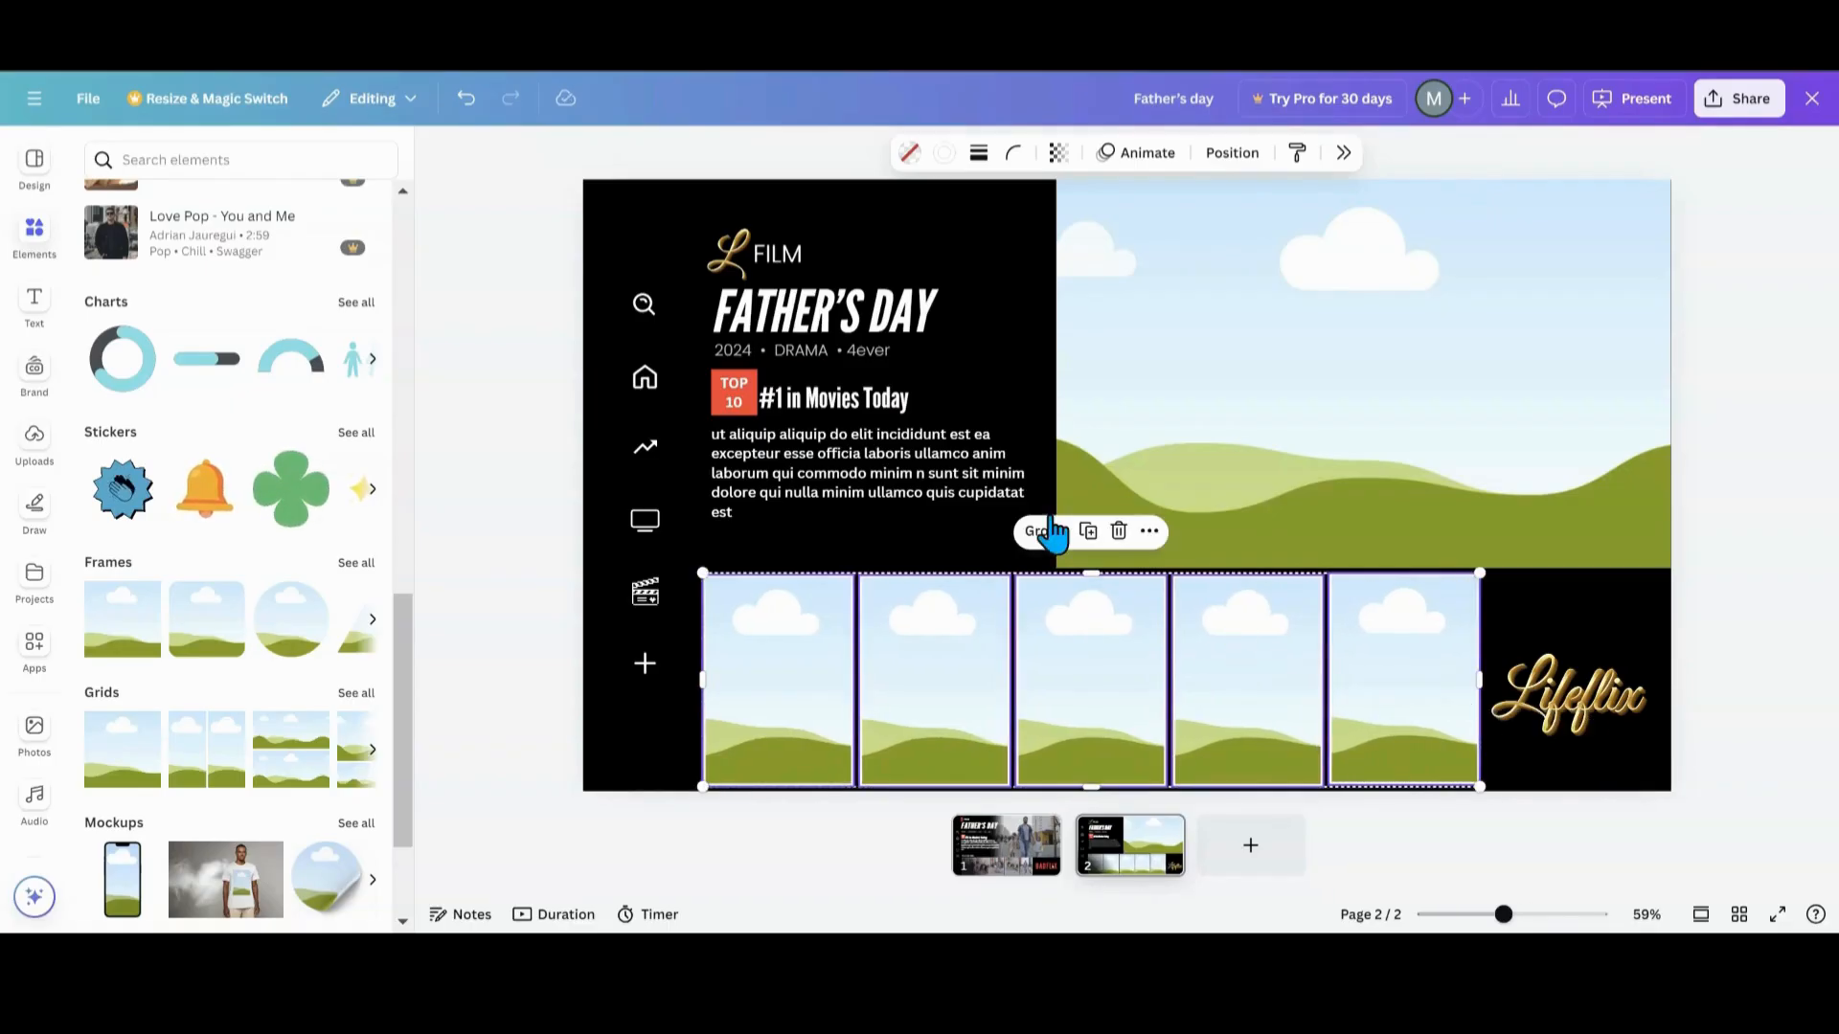
left_click(954, 556)
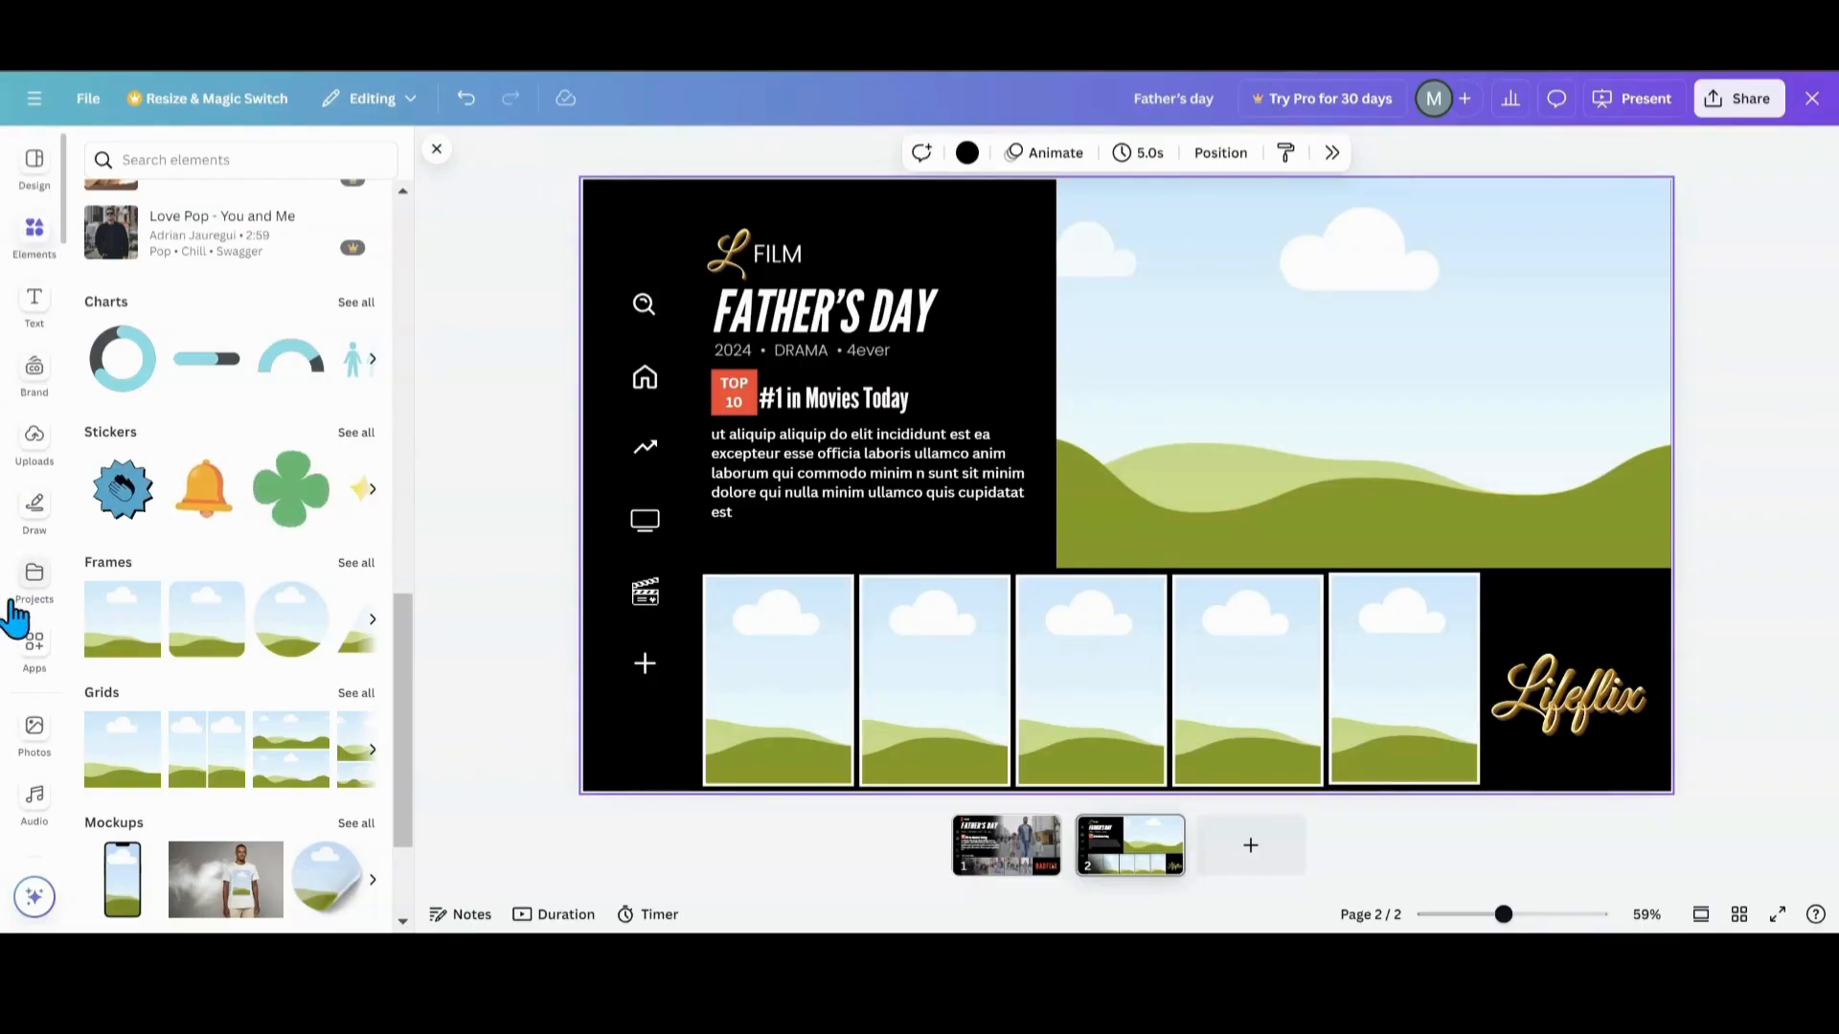
- Add the Black Gradient Rectangle graphic from the Starred folder to page 2
left_click(27, 598)
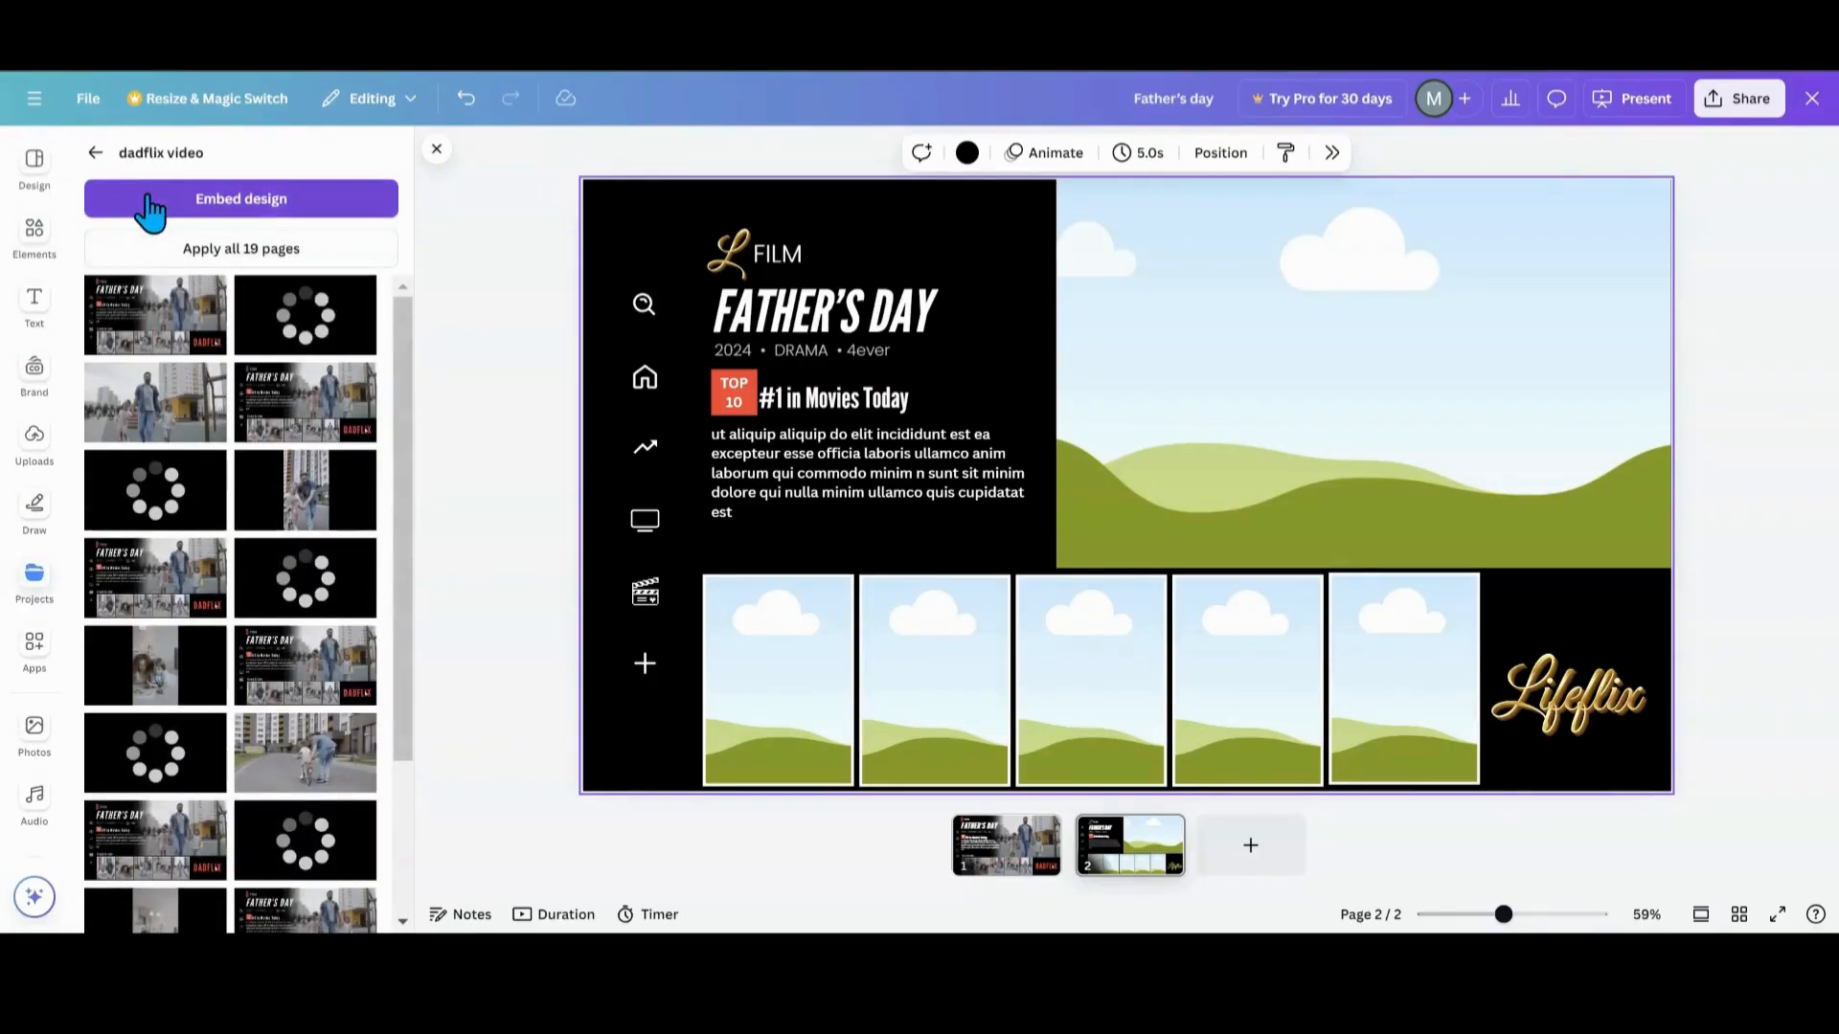
left_click(94, 152)
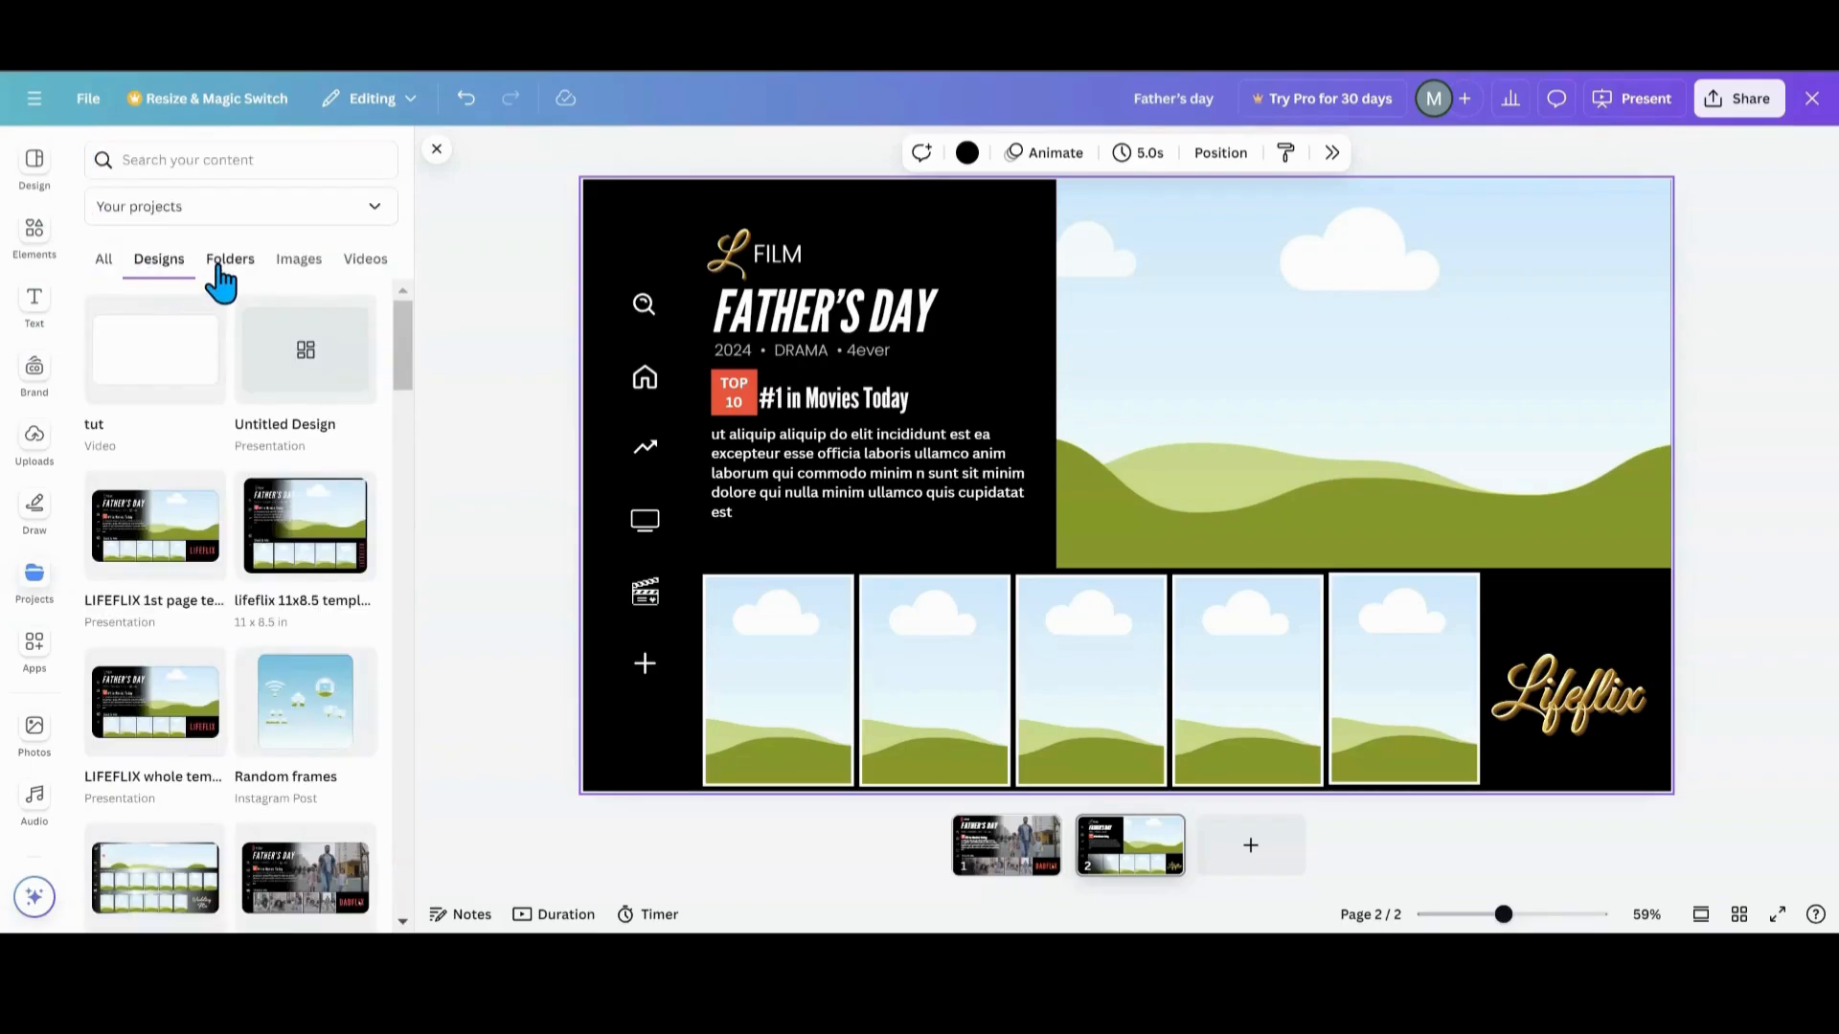
left_click(220, 271)
left_click(188, 400)
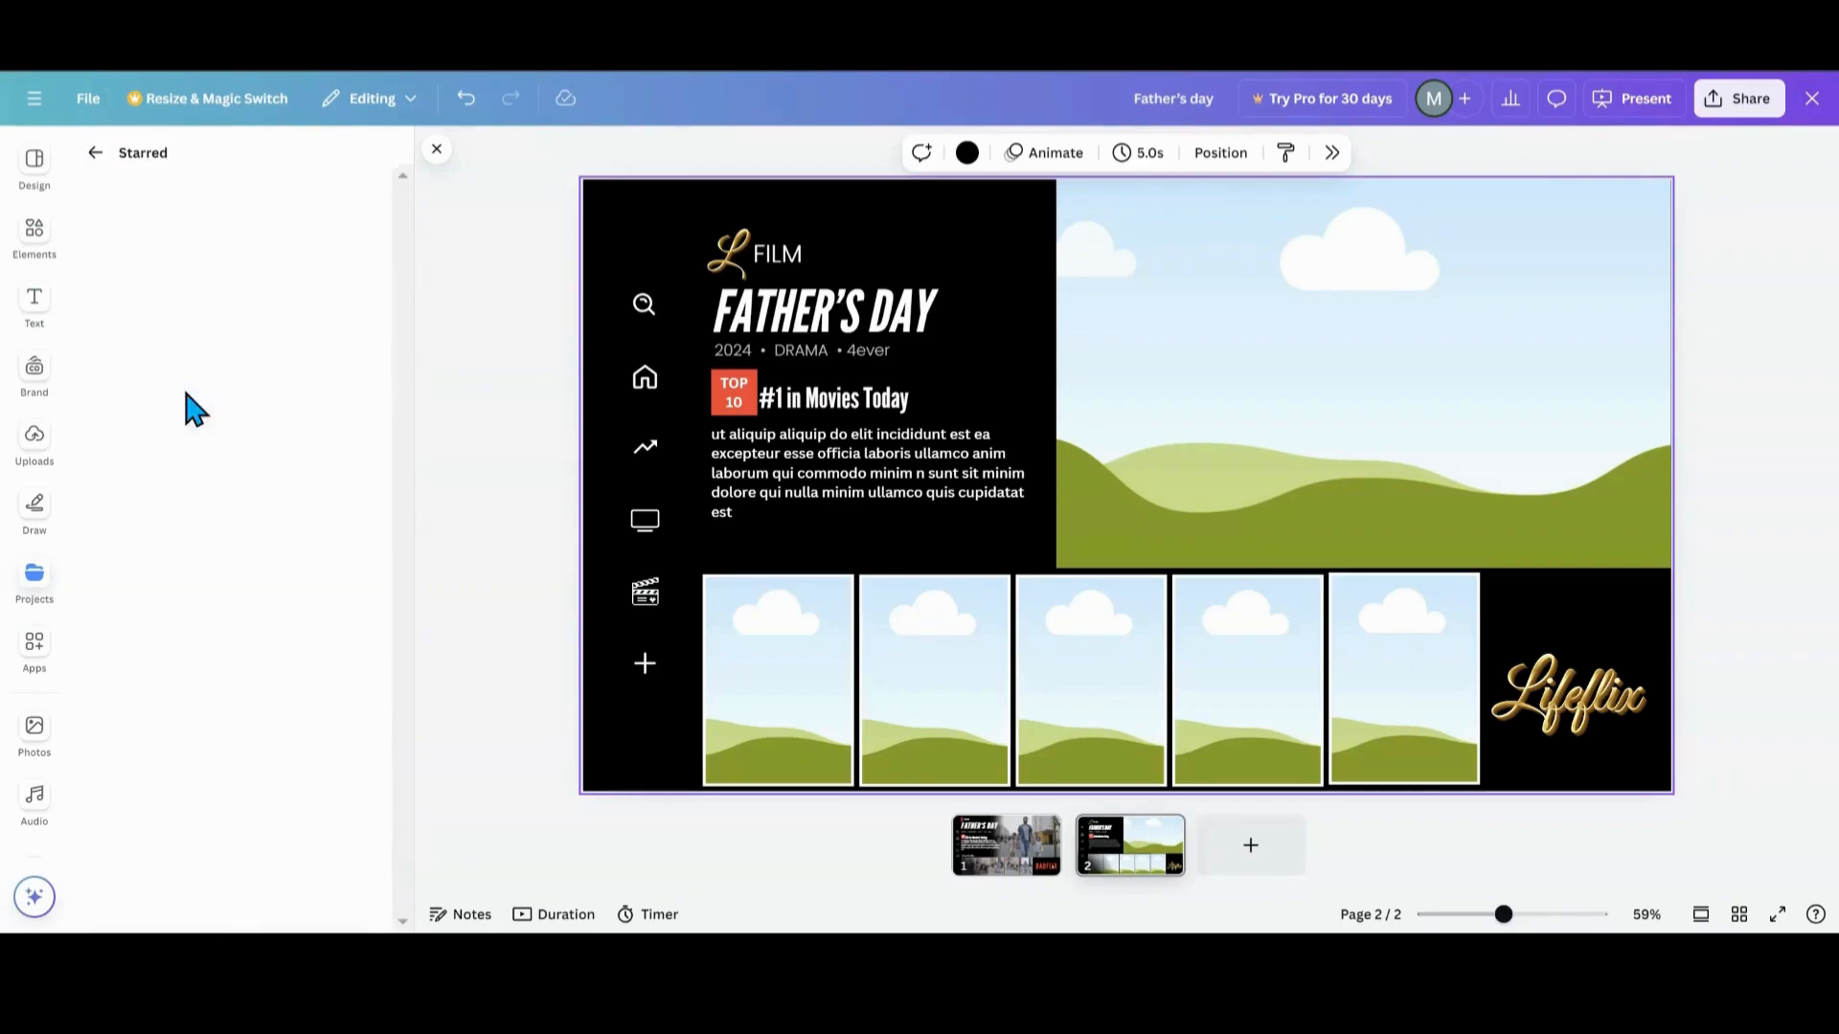
left_click(168, 389)
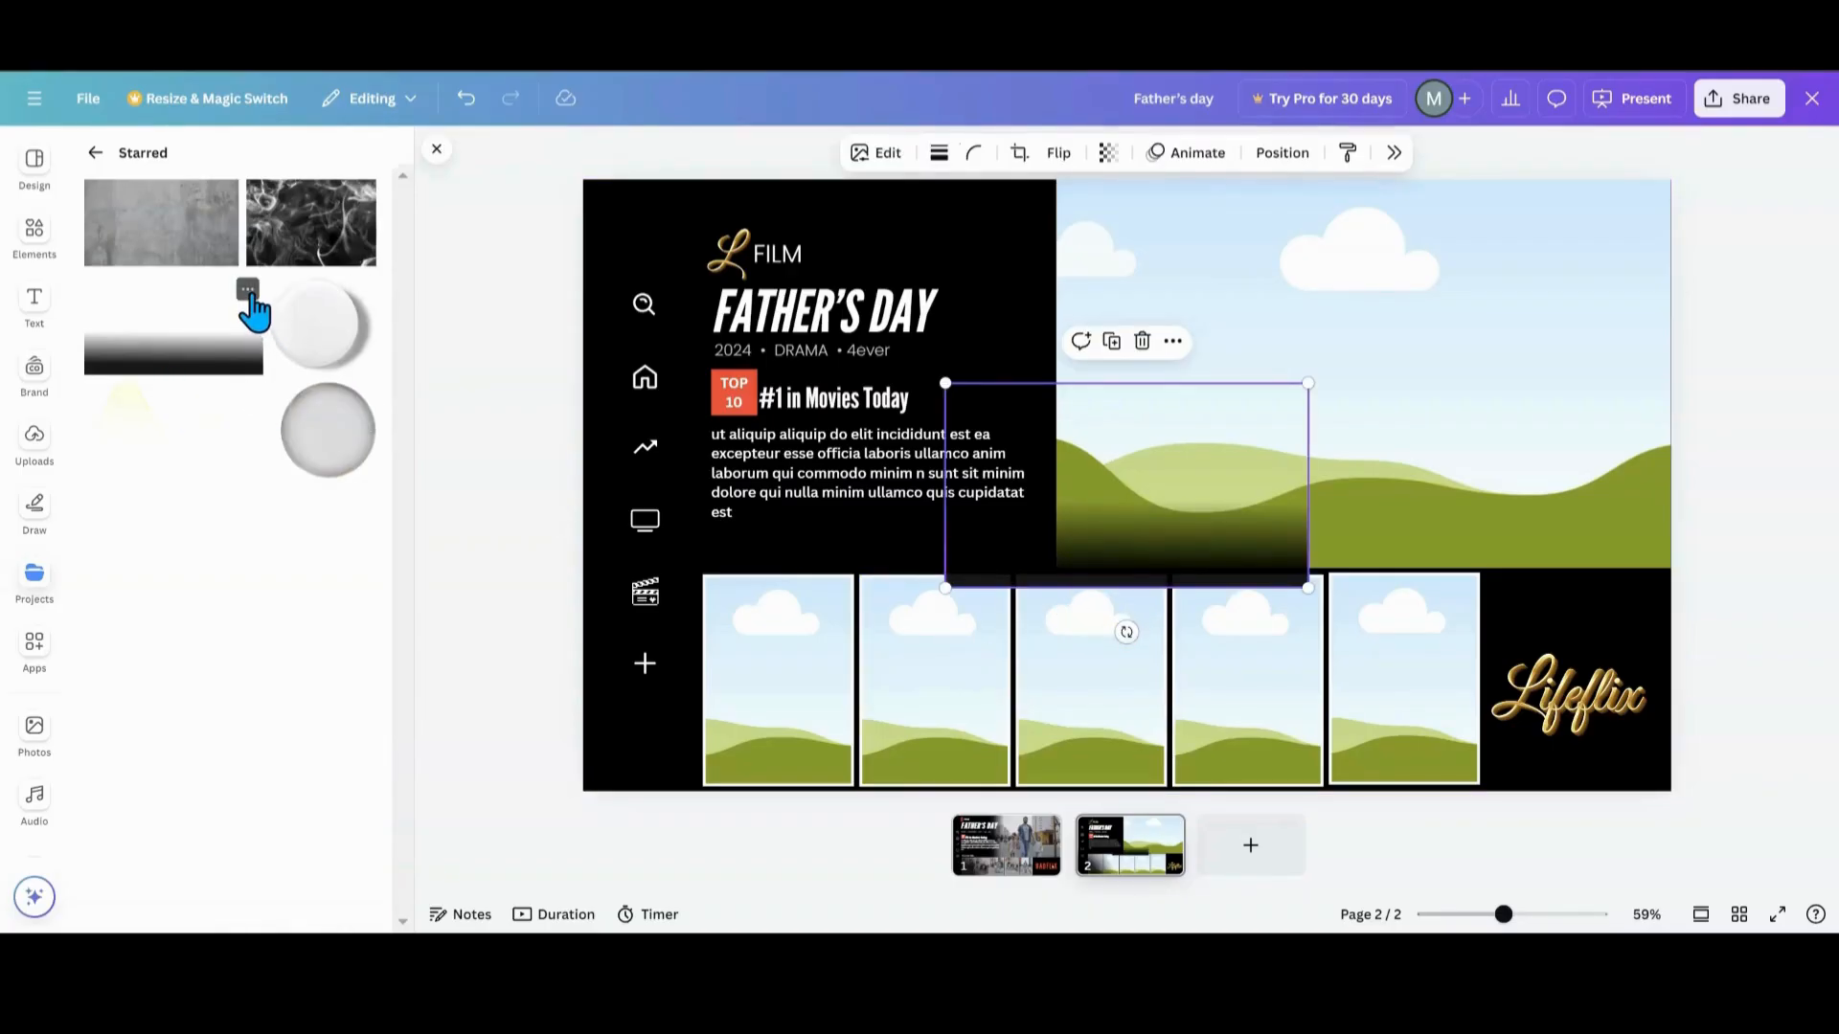
left_click(248, 291)
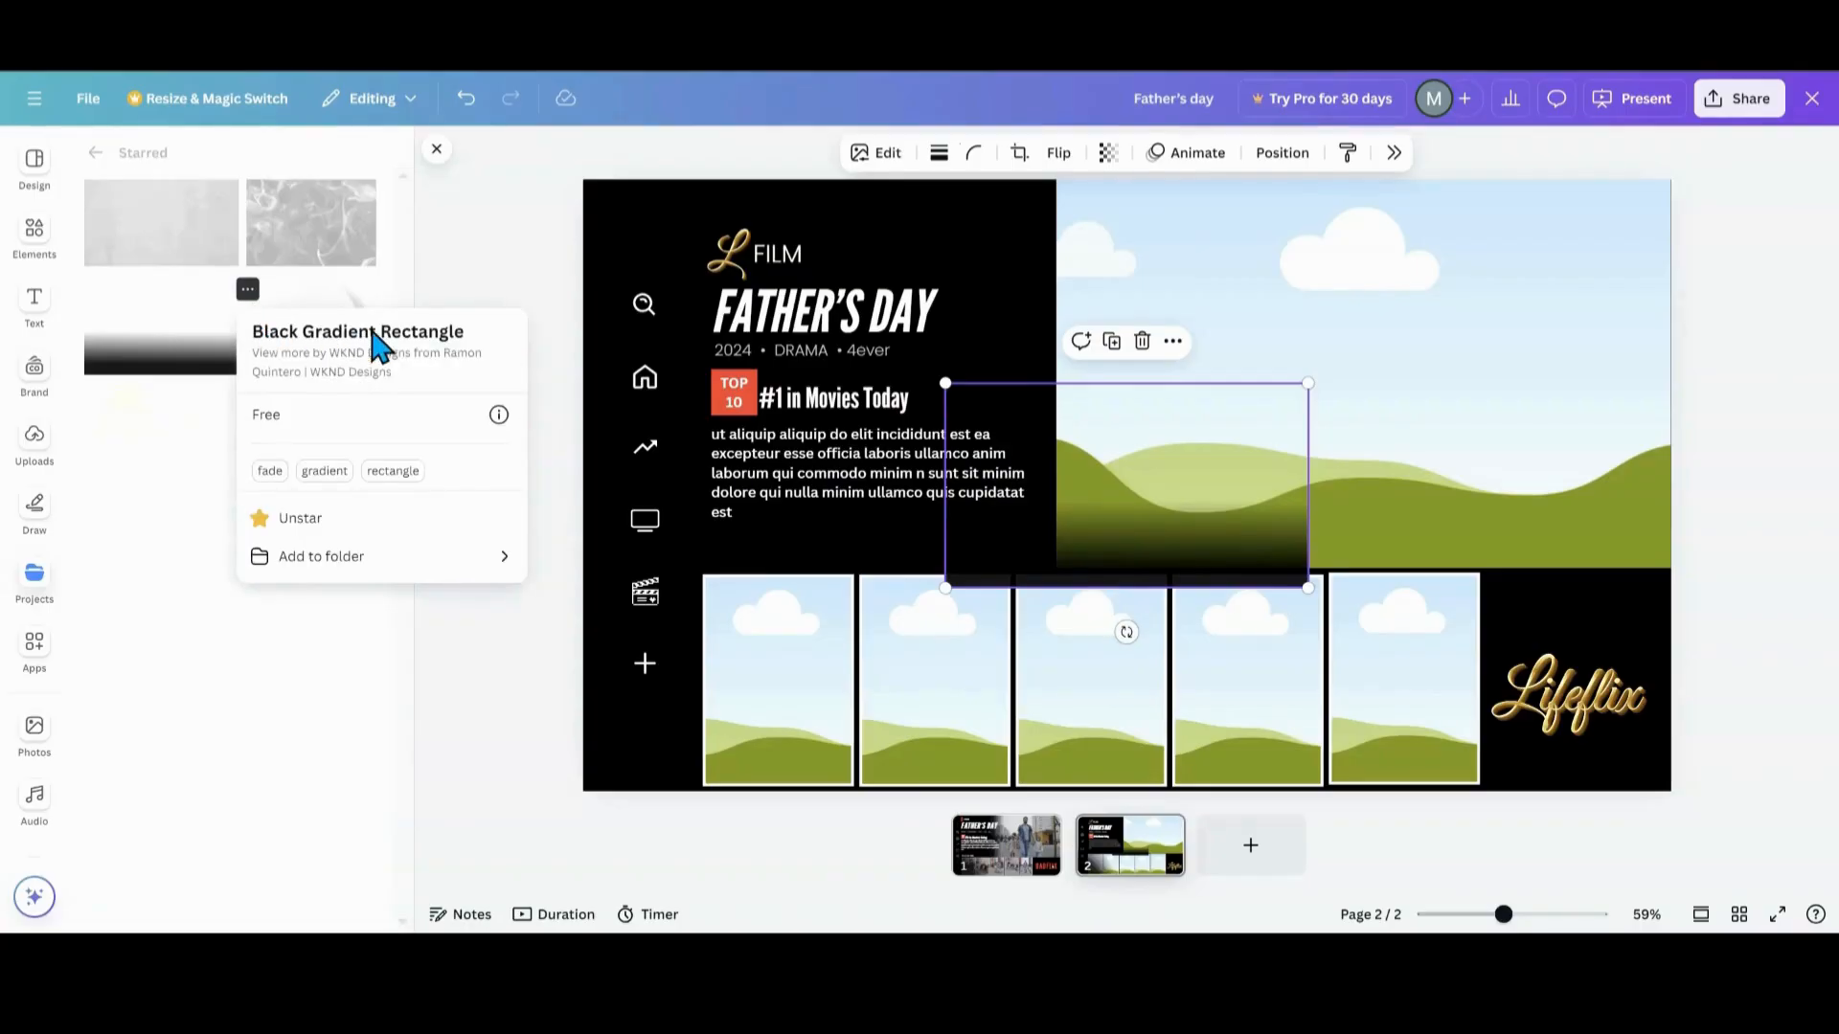
- Rotate the black gradient upright and size it to the large frame's height, covering the frame's left edge as a fade
left_click(1128, 633)
left_click_drag(1129, 633, 944, 501)
left_click_drag(1182, 480, 1186, 335)
left_click_drag(1239, 543, 1258, 573)
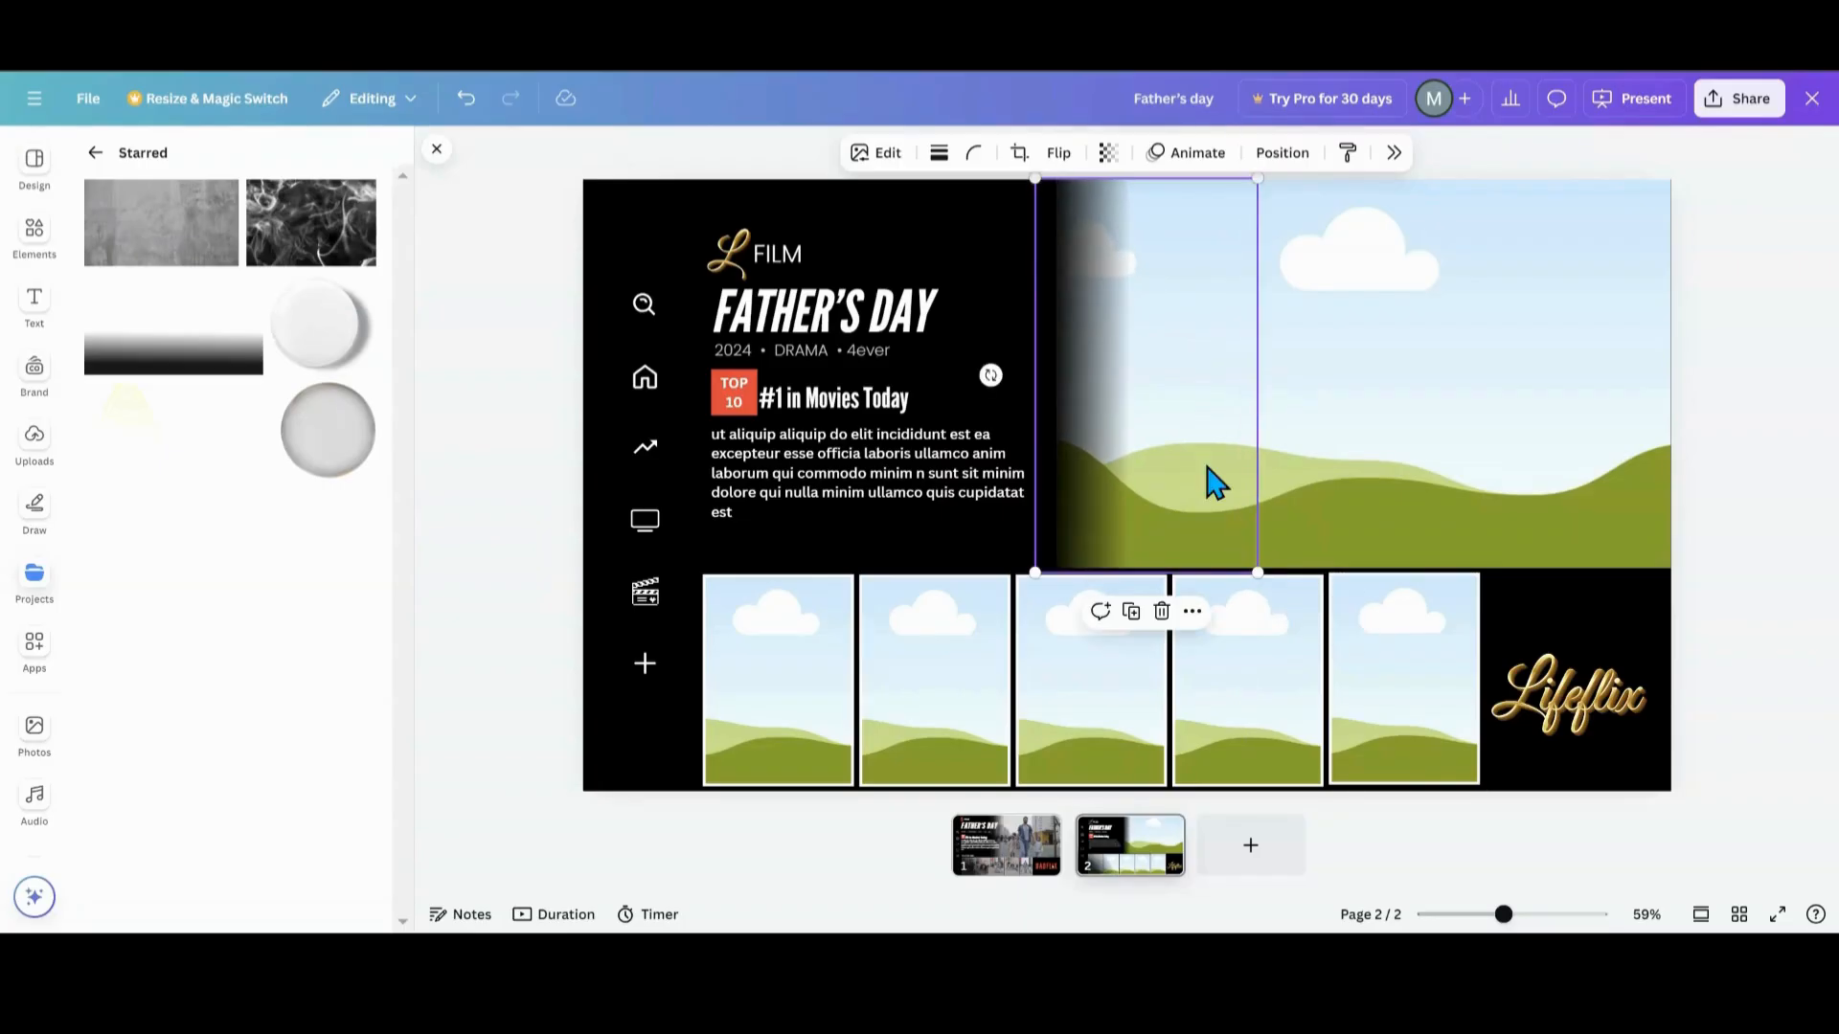
left_click_drag(1185, 431, 1193, 426)
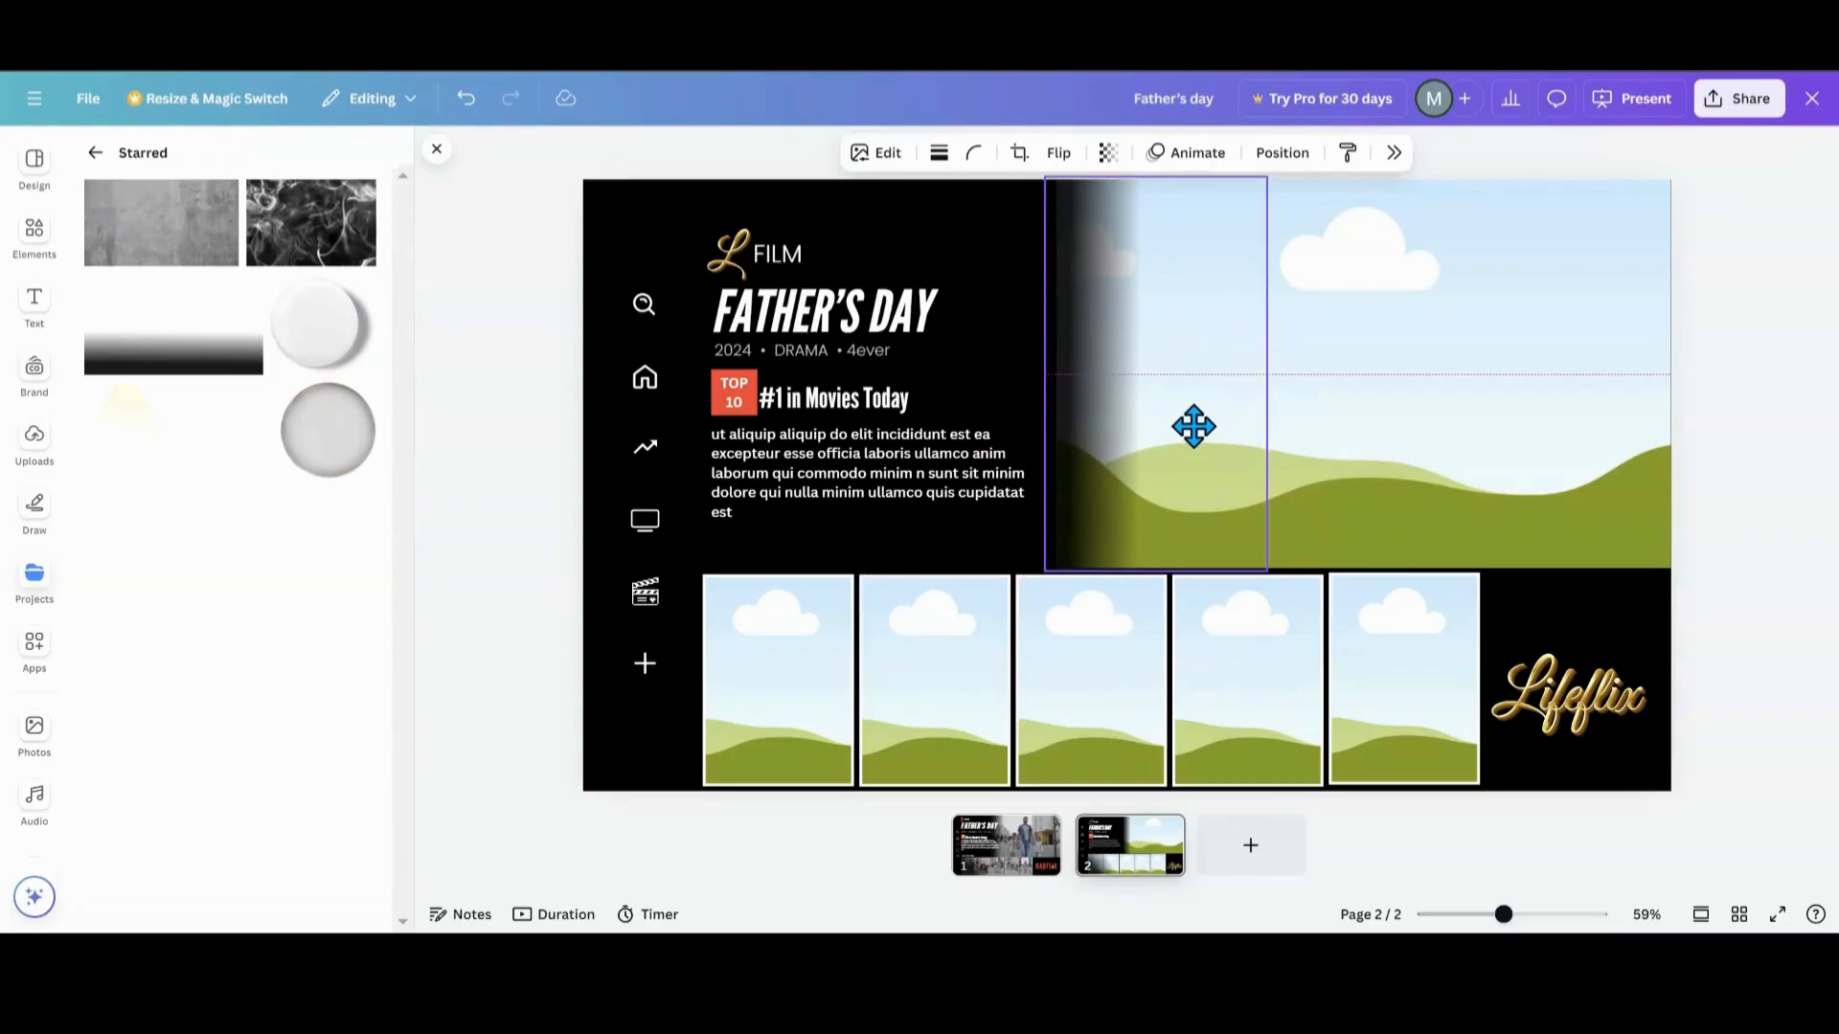
left_click(518, 515)
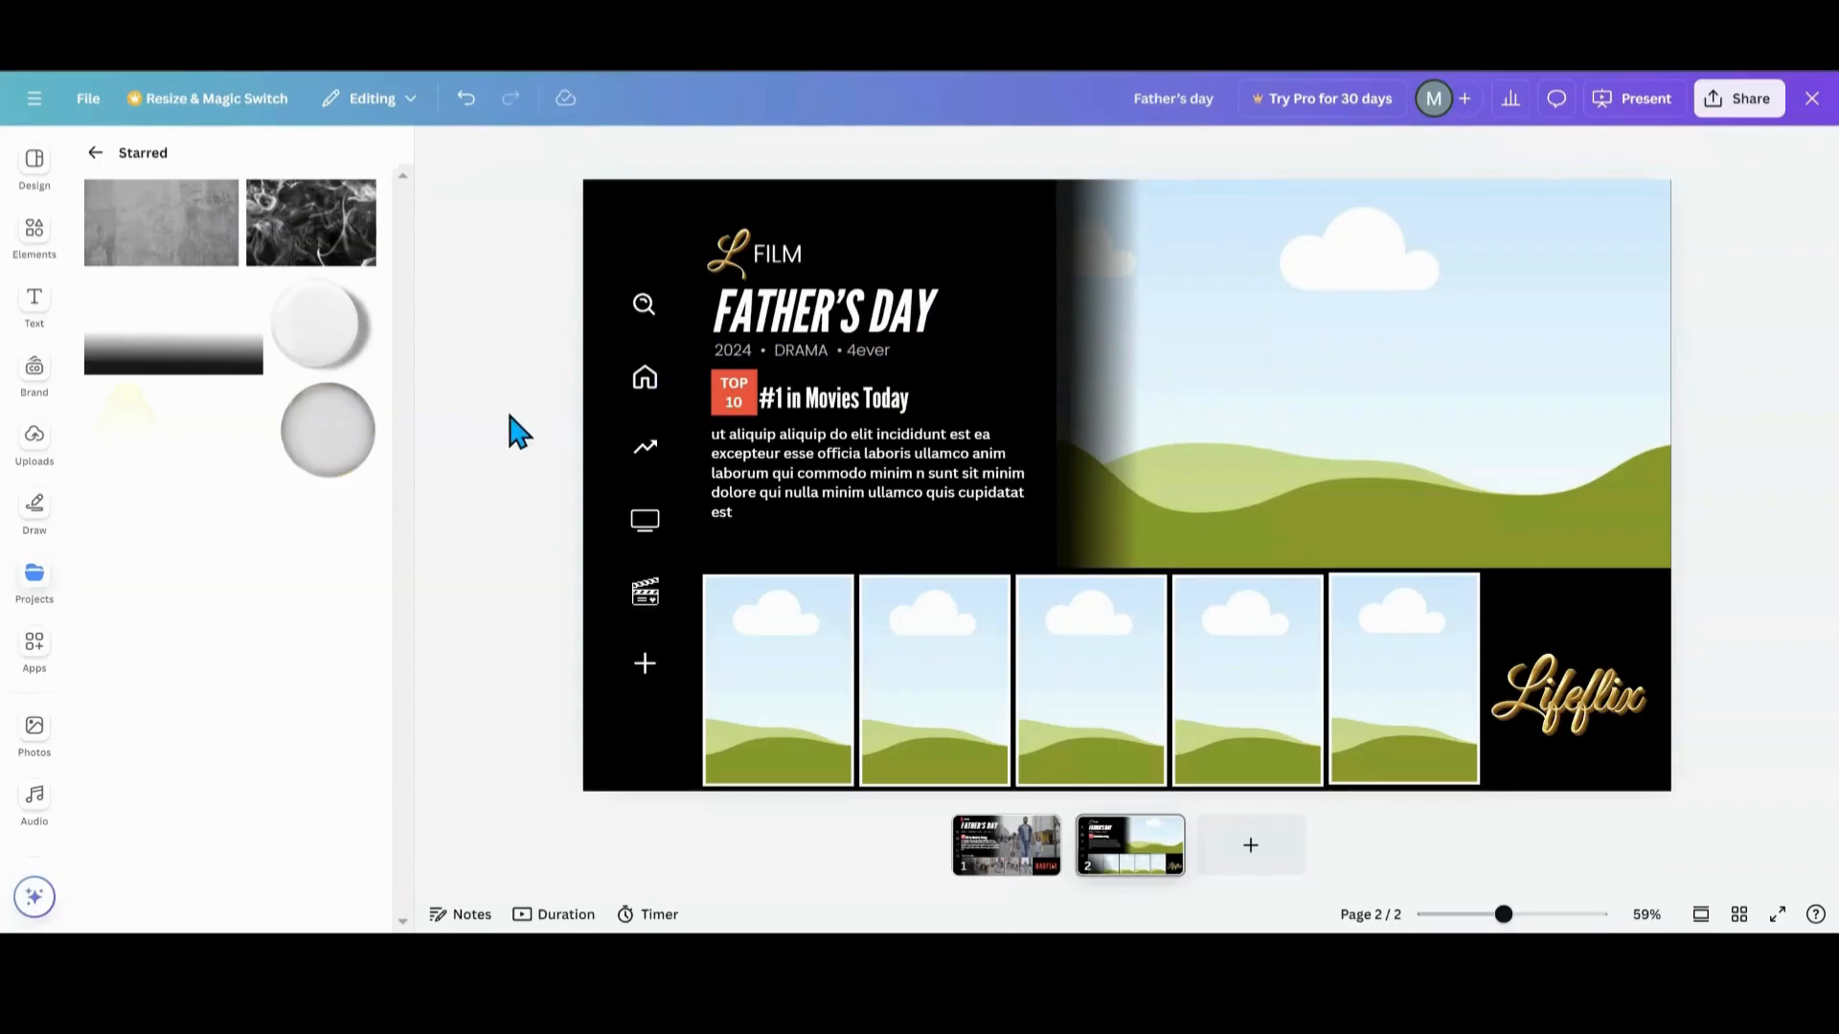
left_click(436, 151)
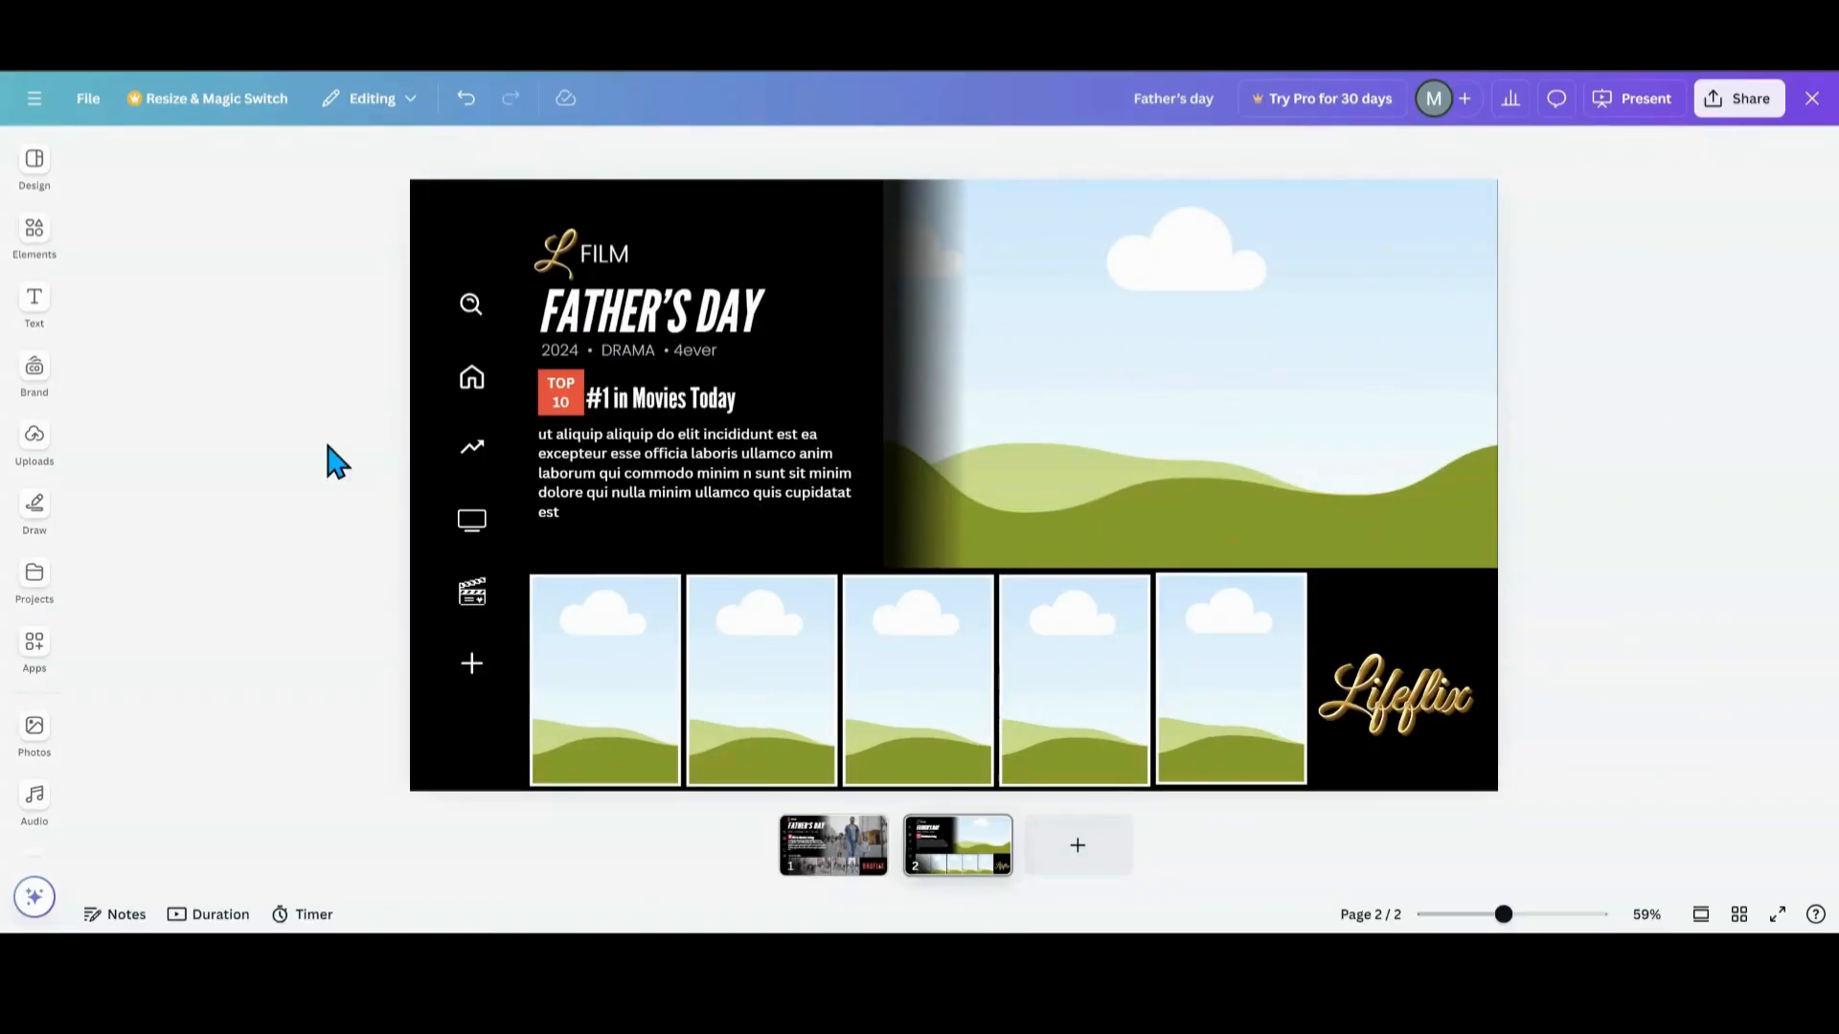
left_click(1002, 326)
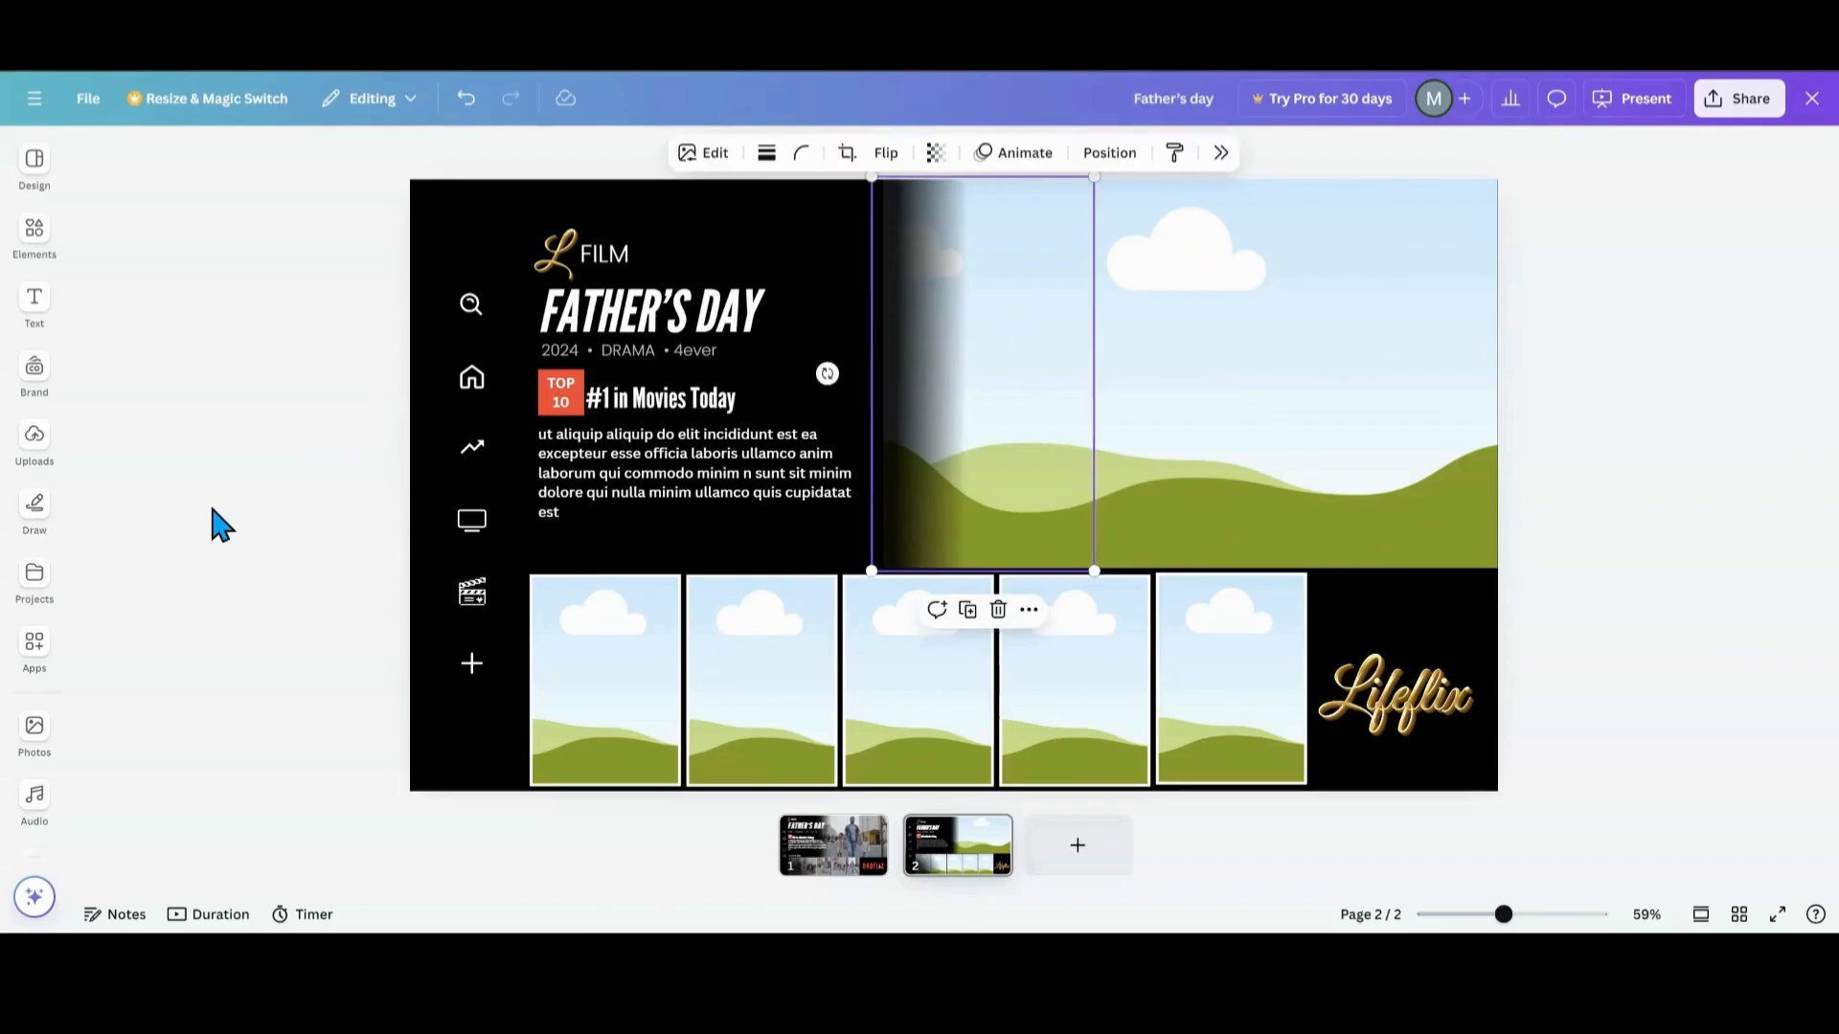
left_click(163, 562)
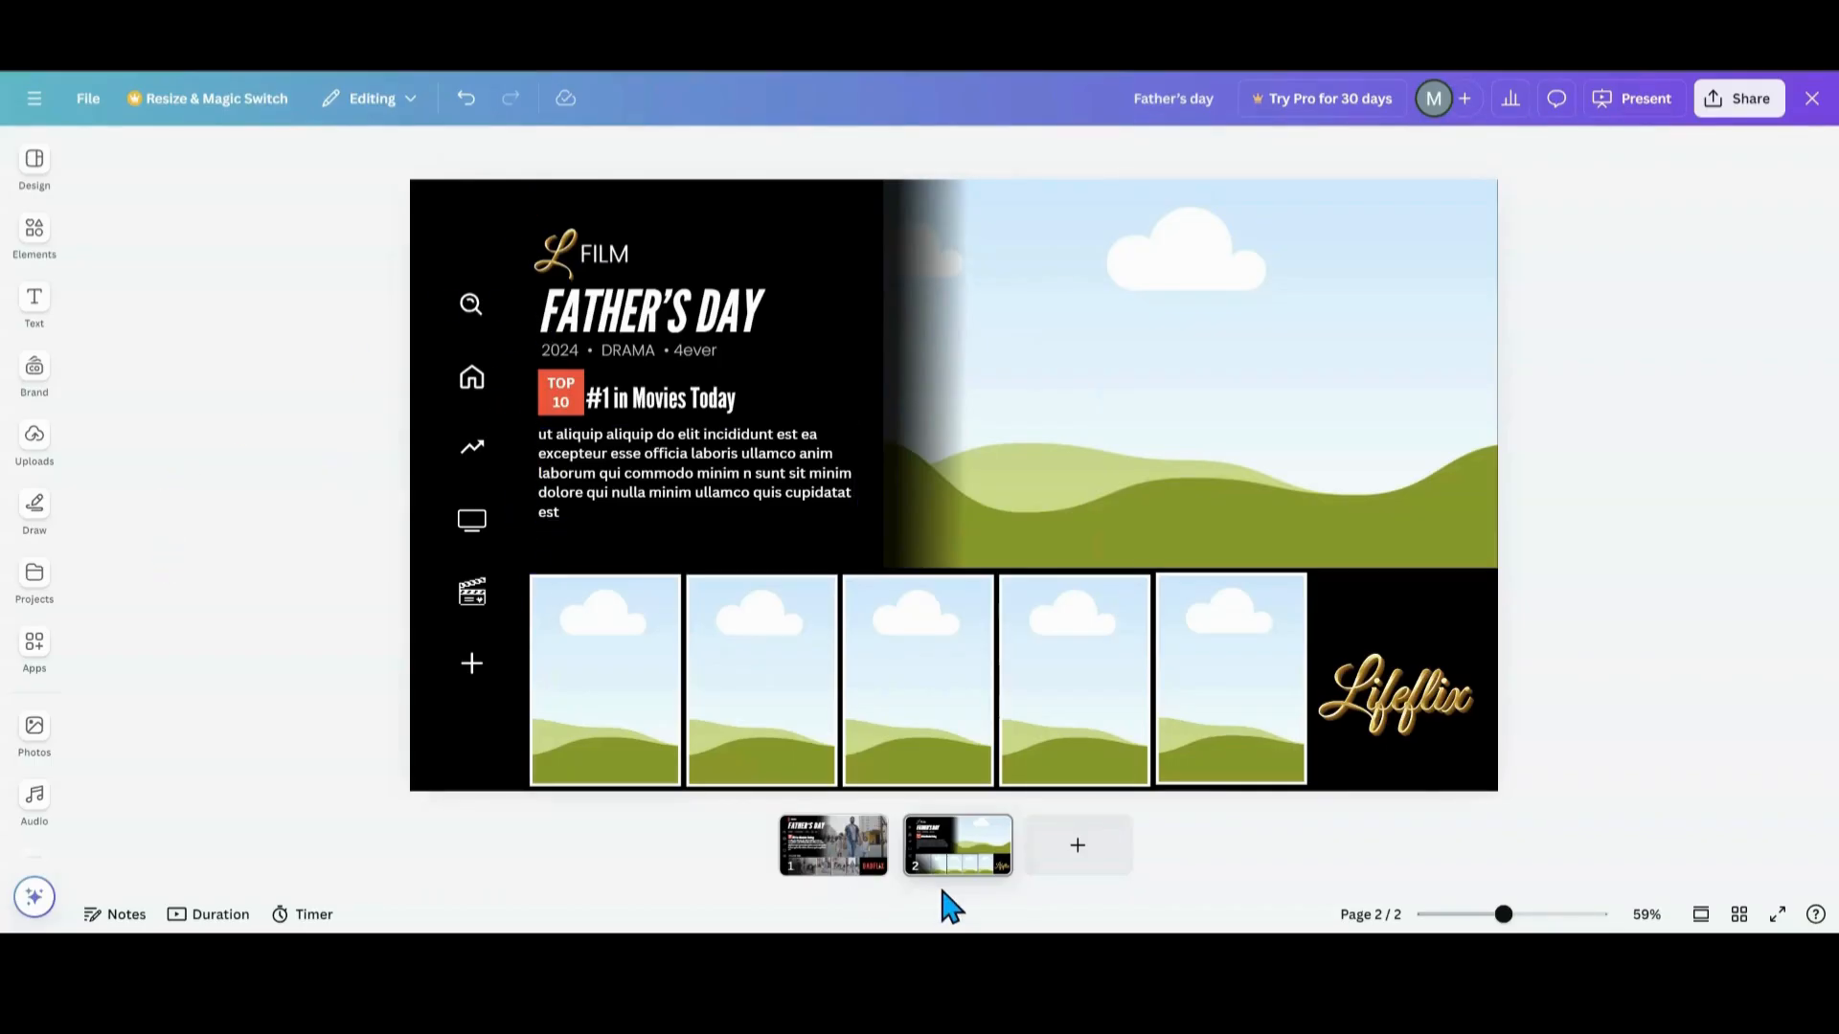
- Add six blank black pages after the Lifeflix template page
left_click(850, 864)
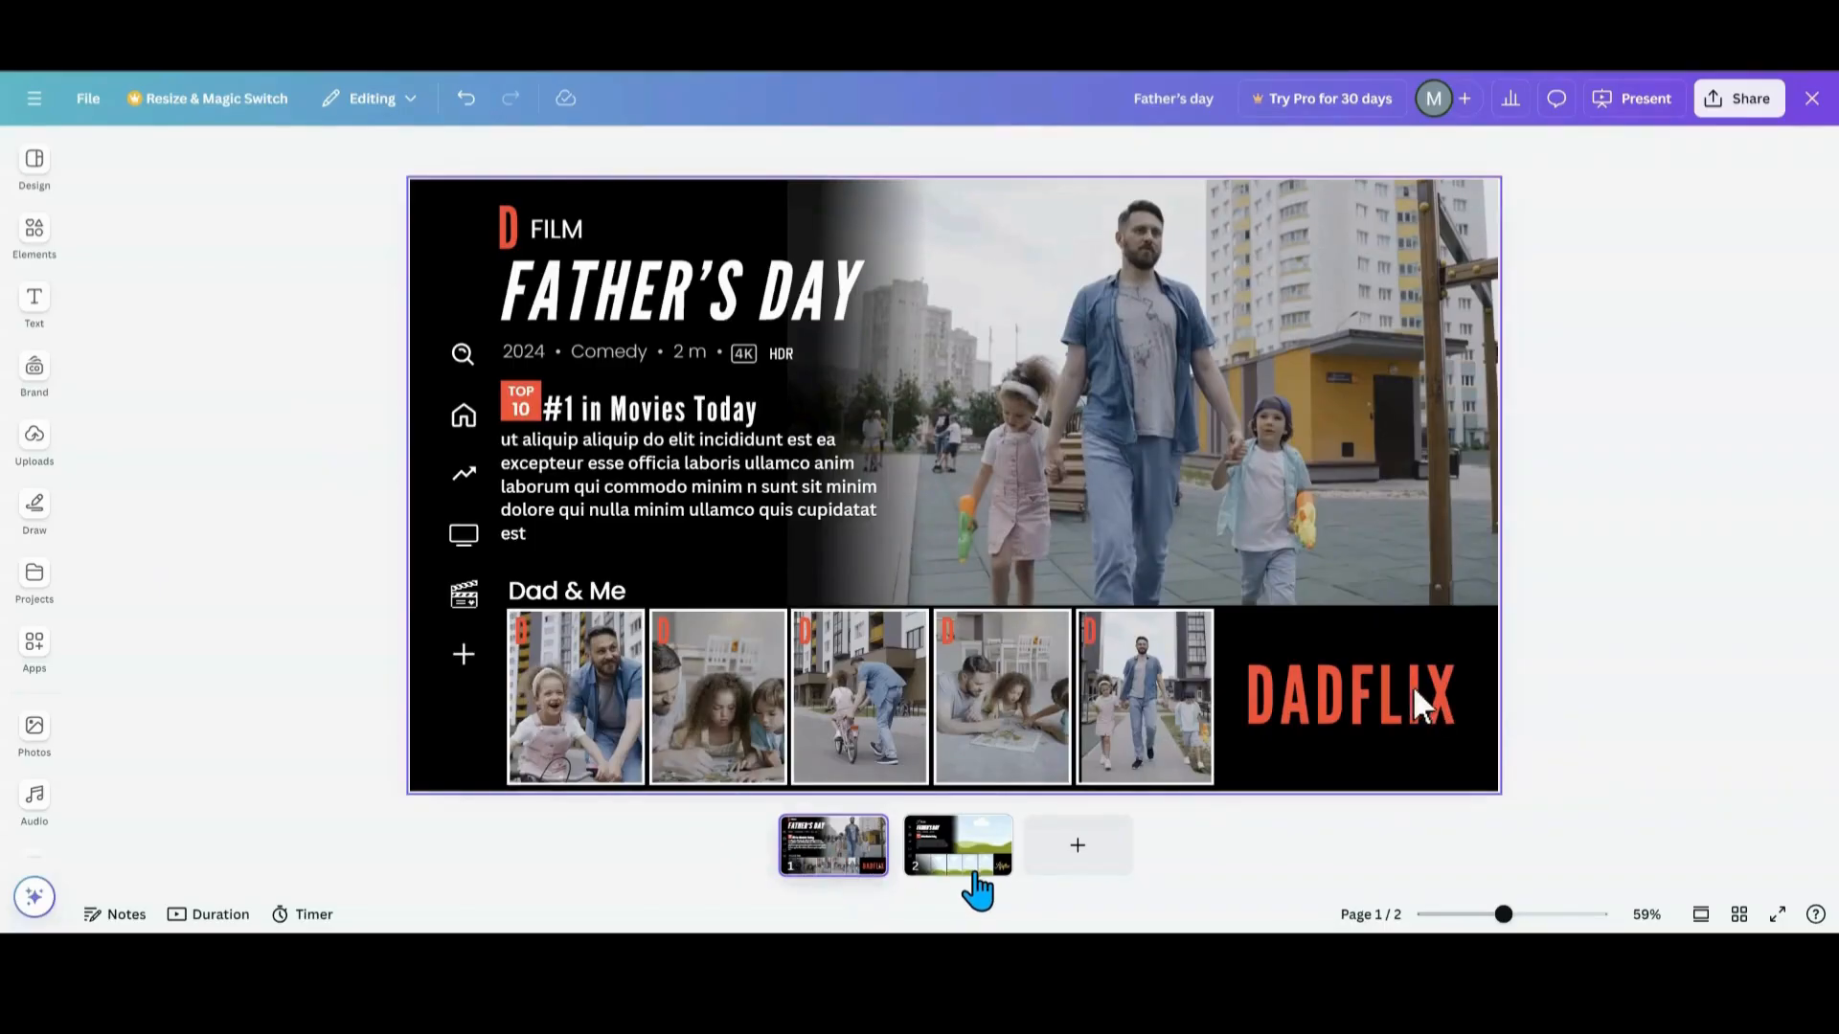
left_click(975, 872)
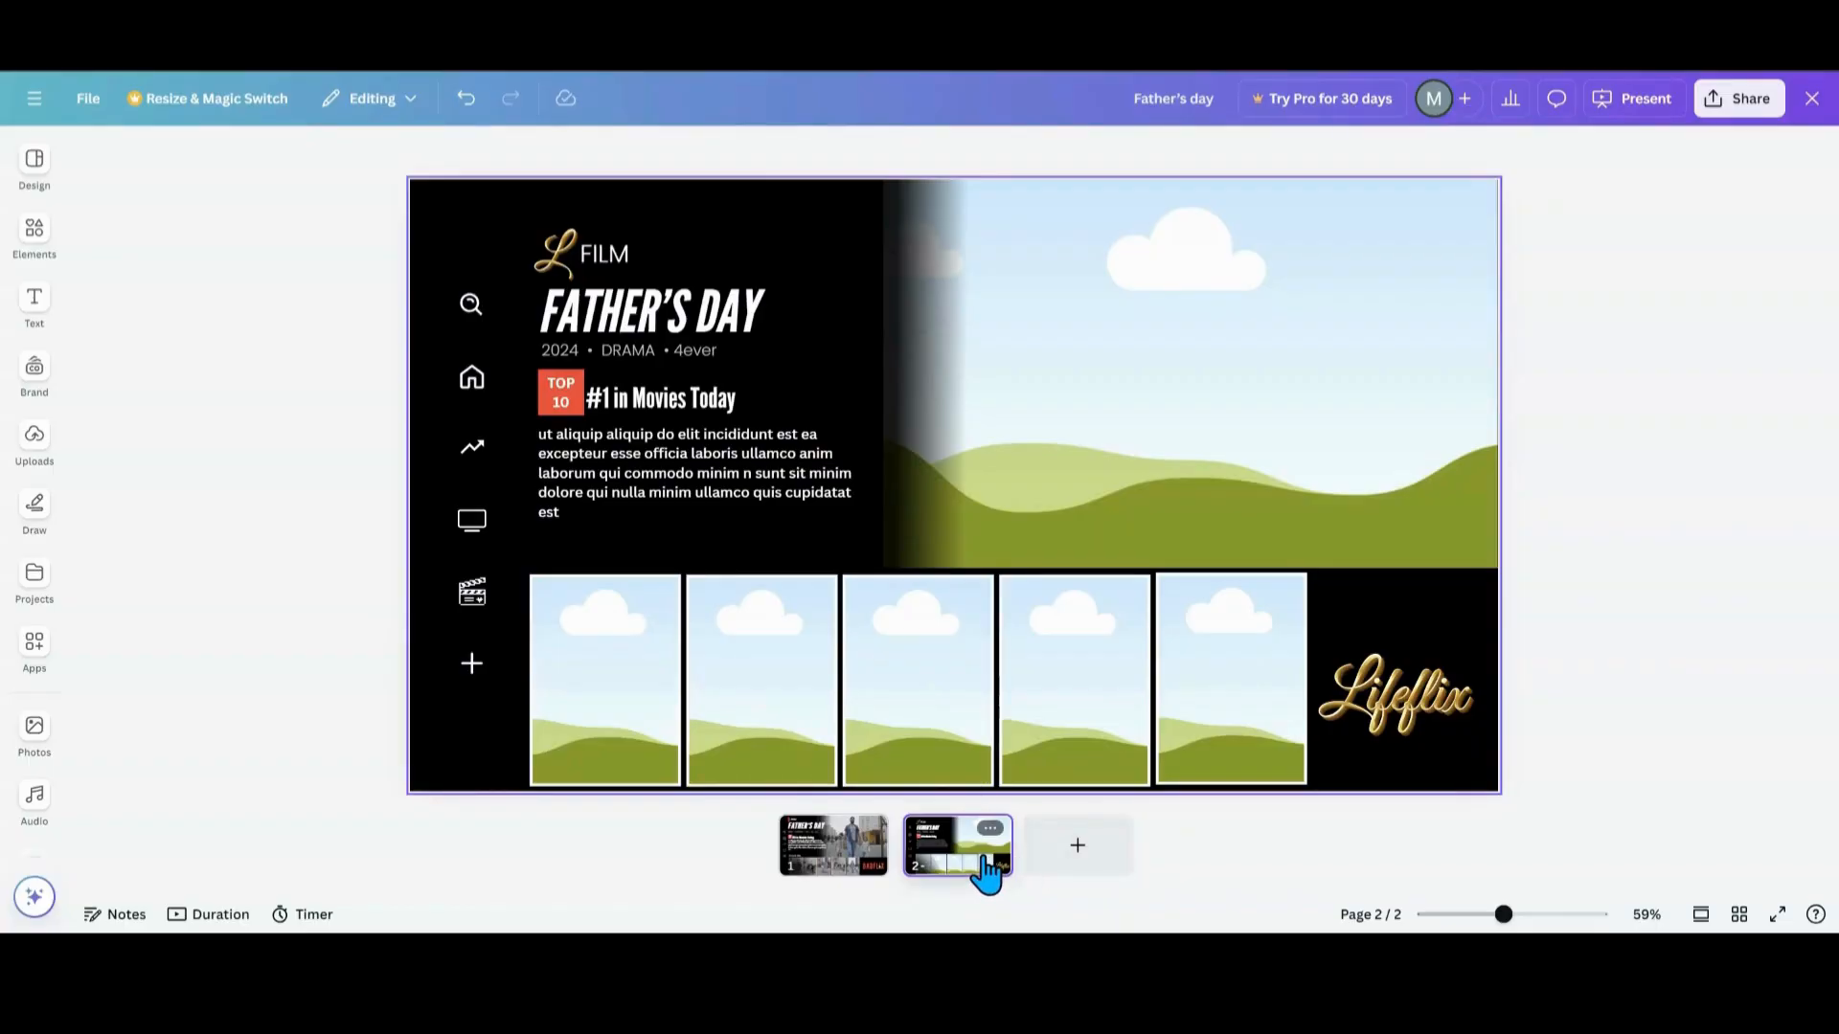
left_click(1037, 862)
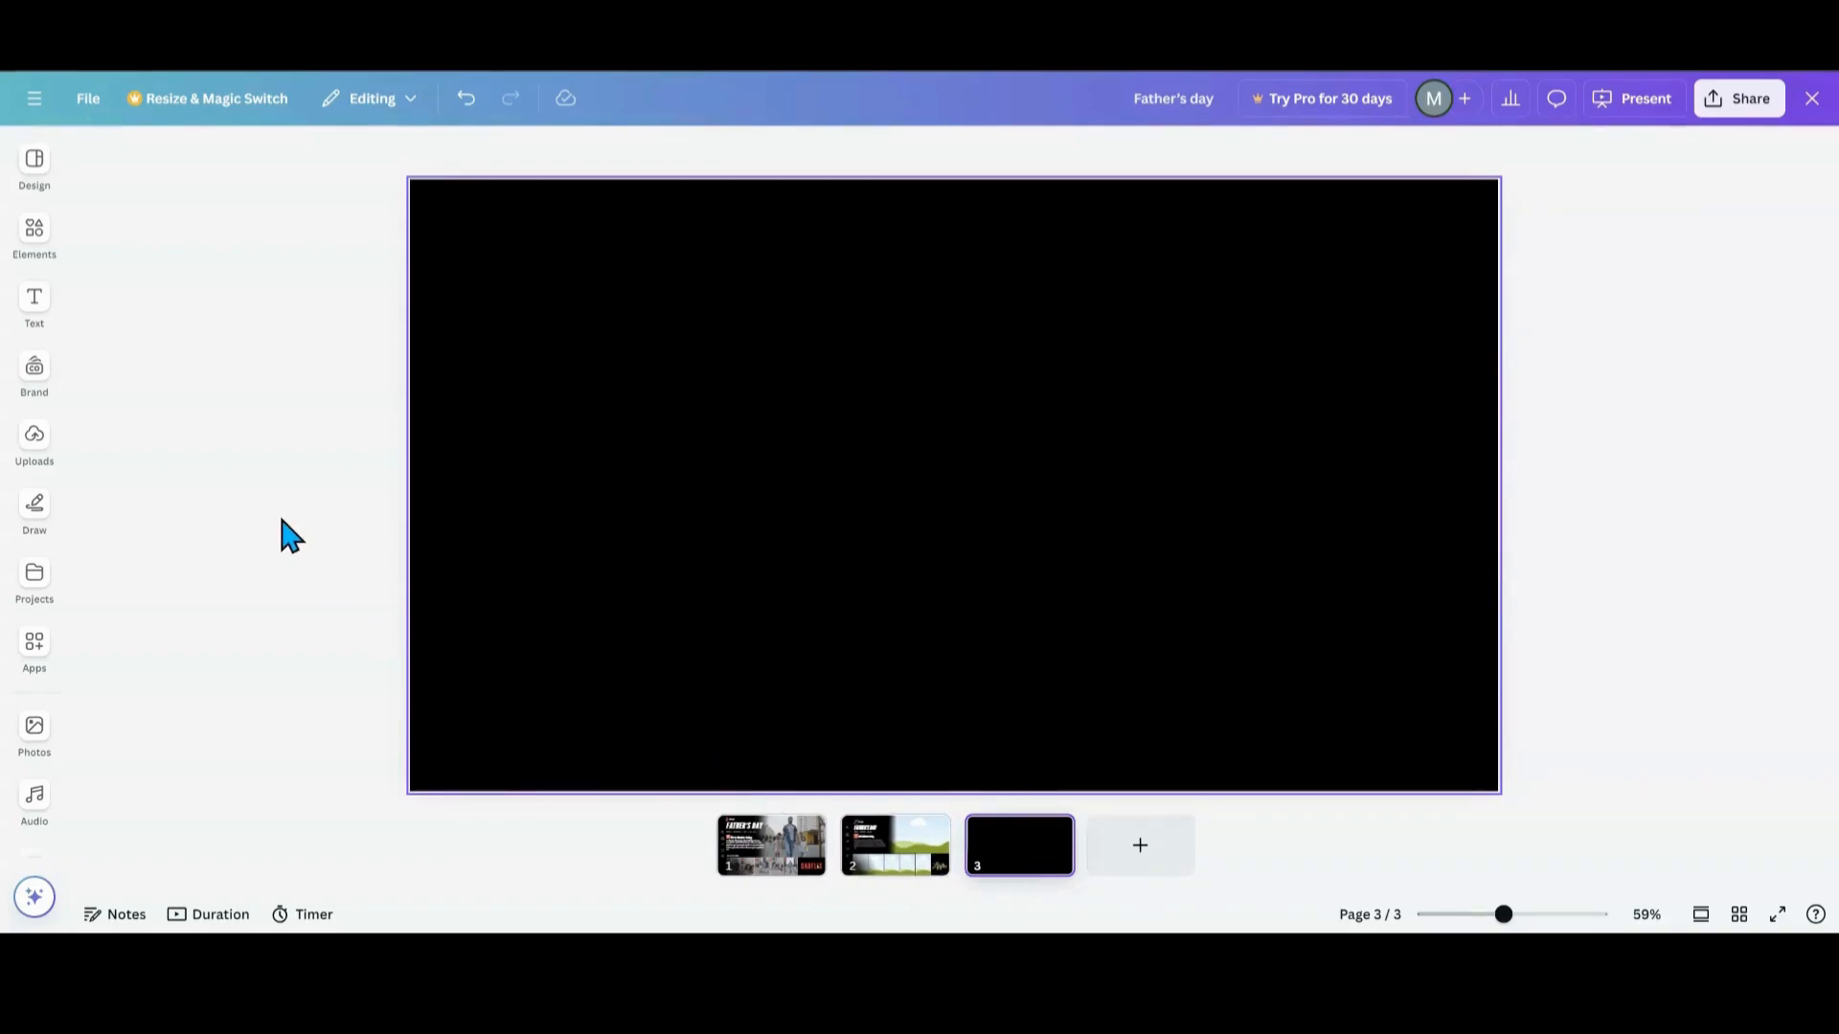
left_click(890, 862)
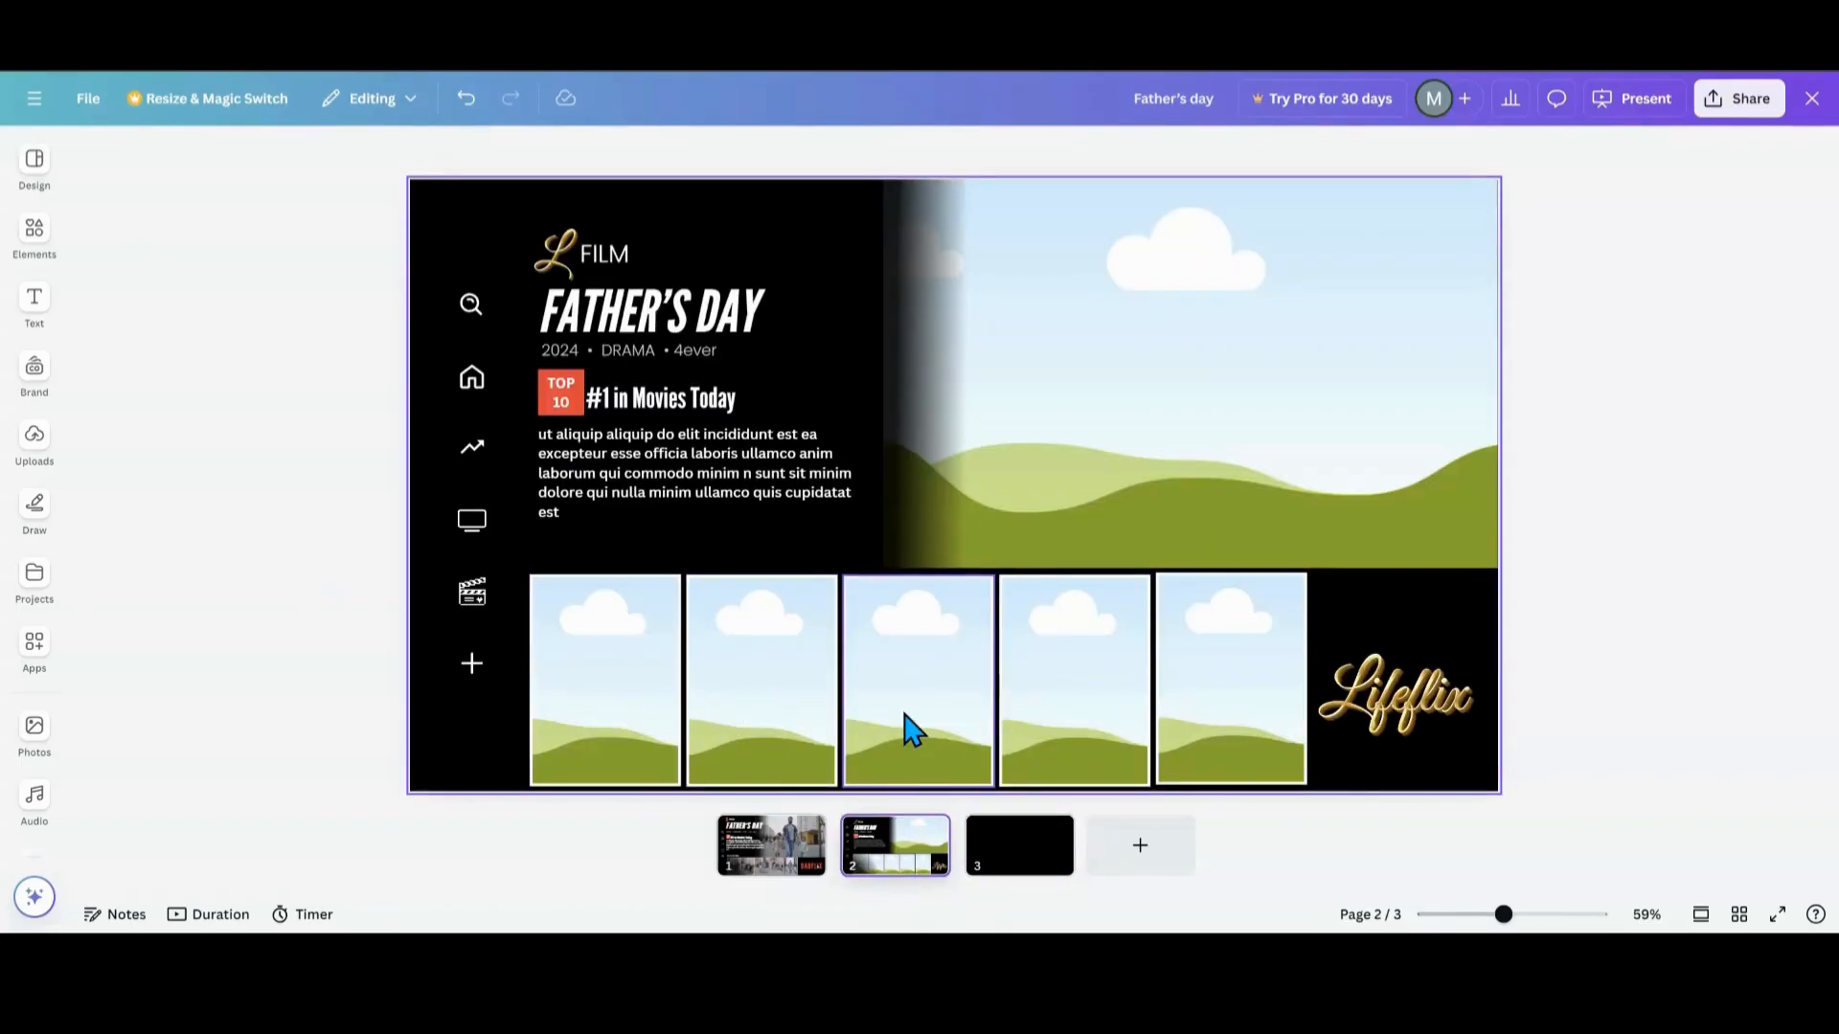
left_click(1162, 845)
left_click(1216, 864)
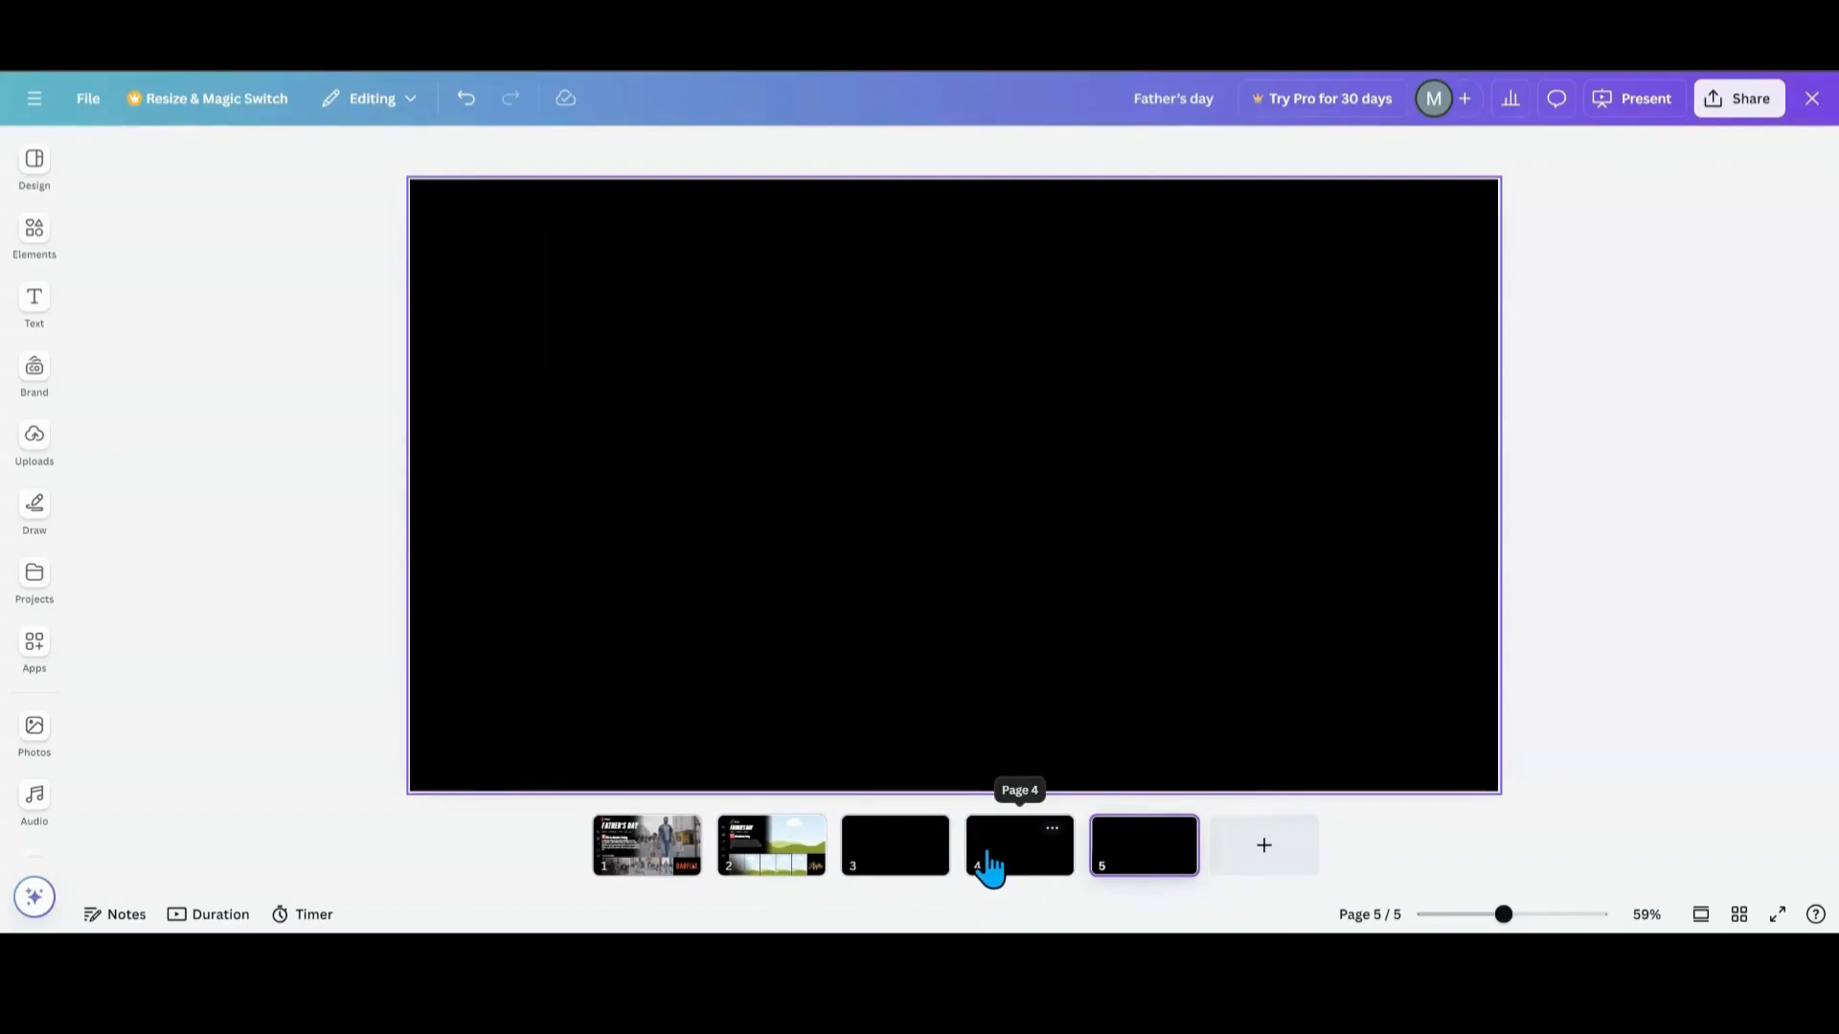
left_click(1263, 857)
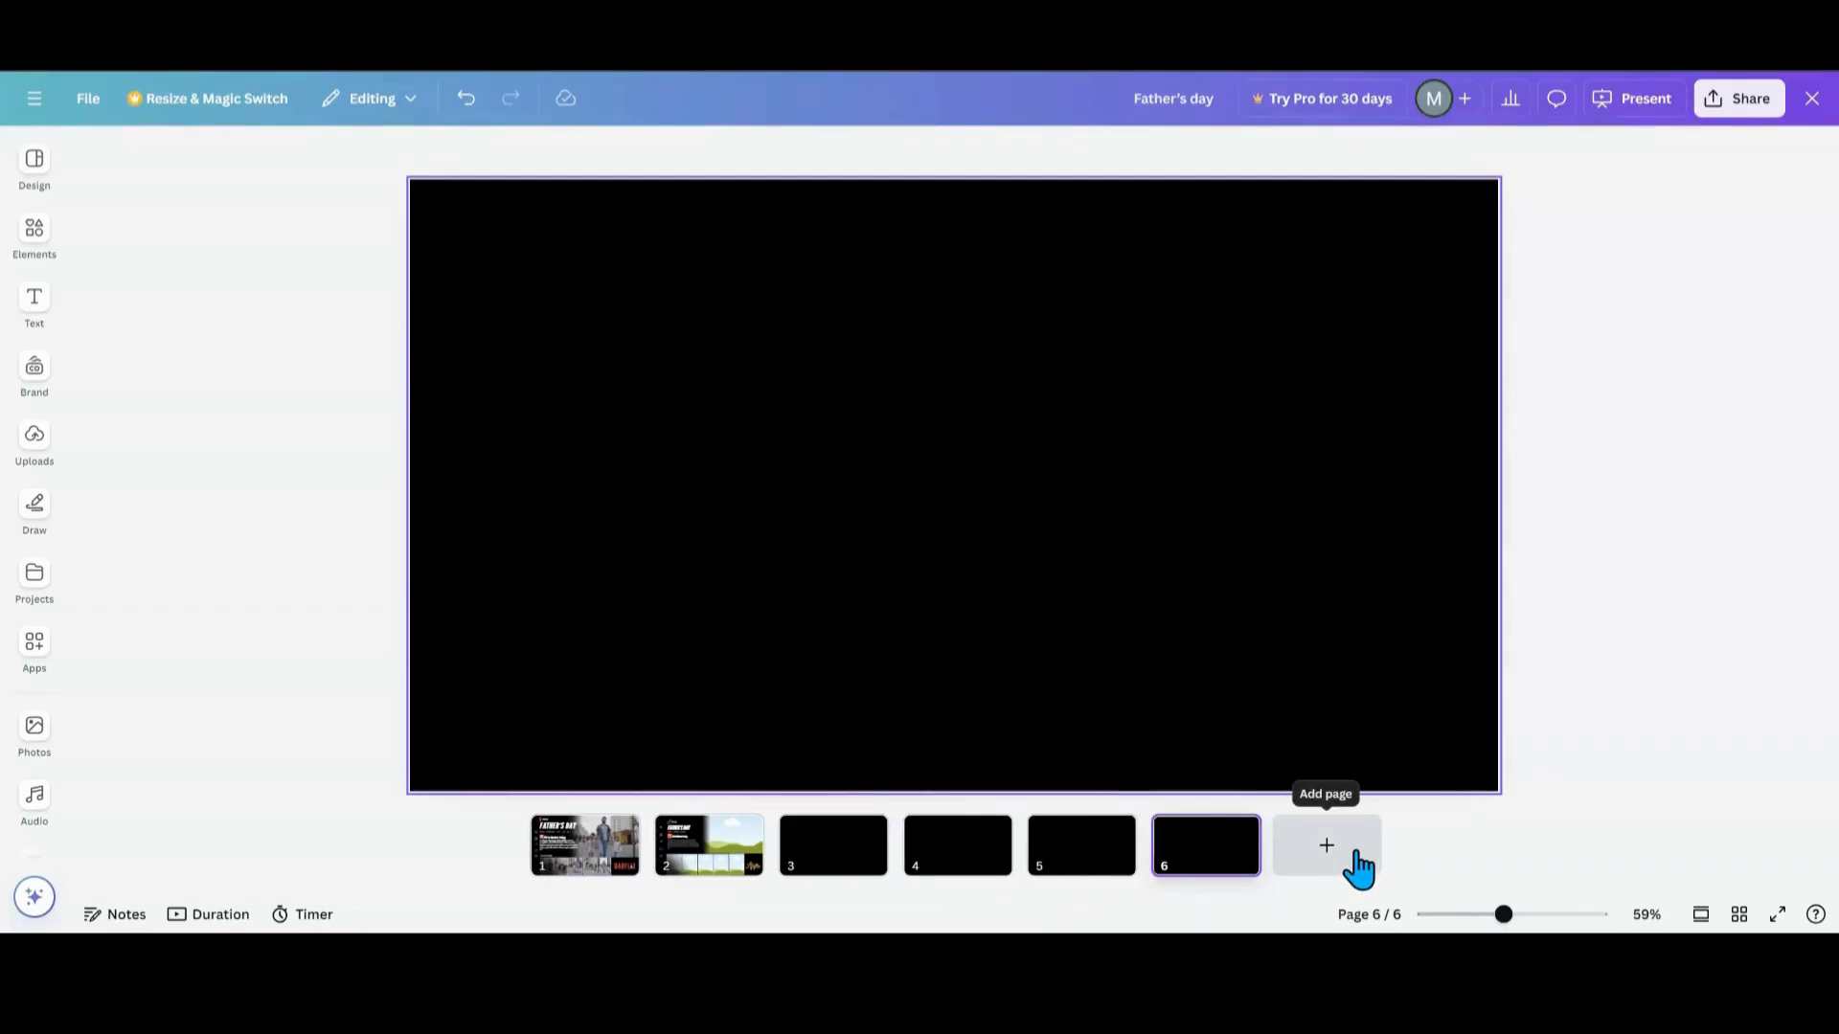
left_click(1363, 865)
left_click(1390, 856)
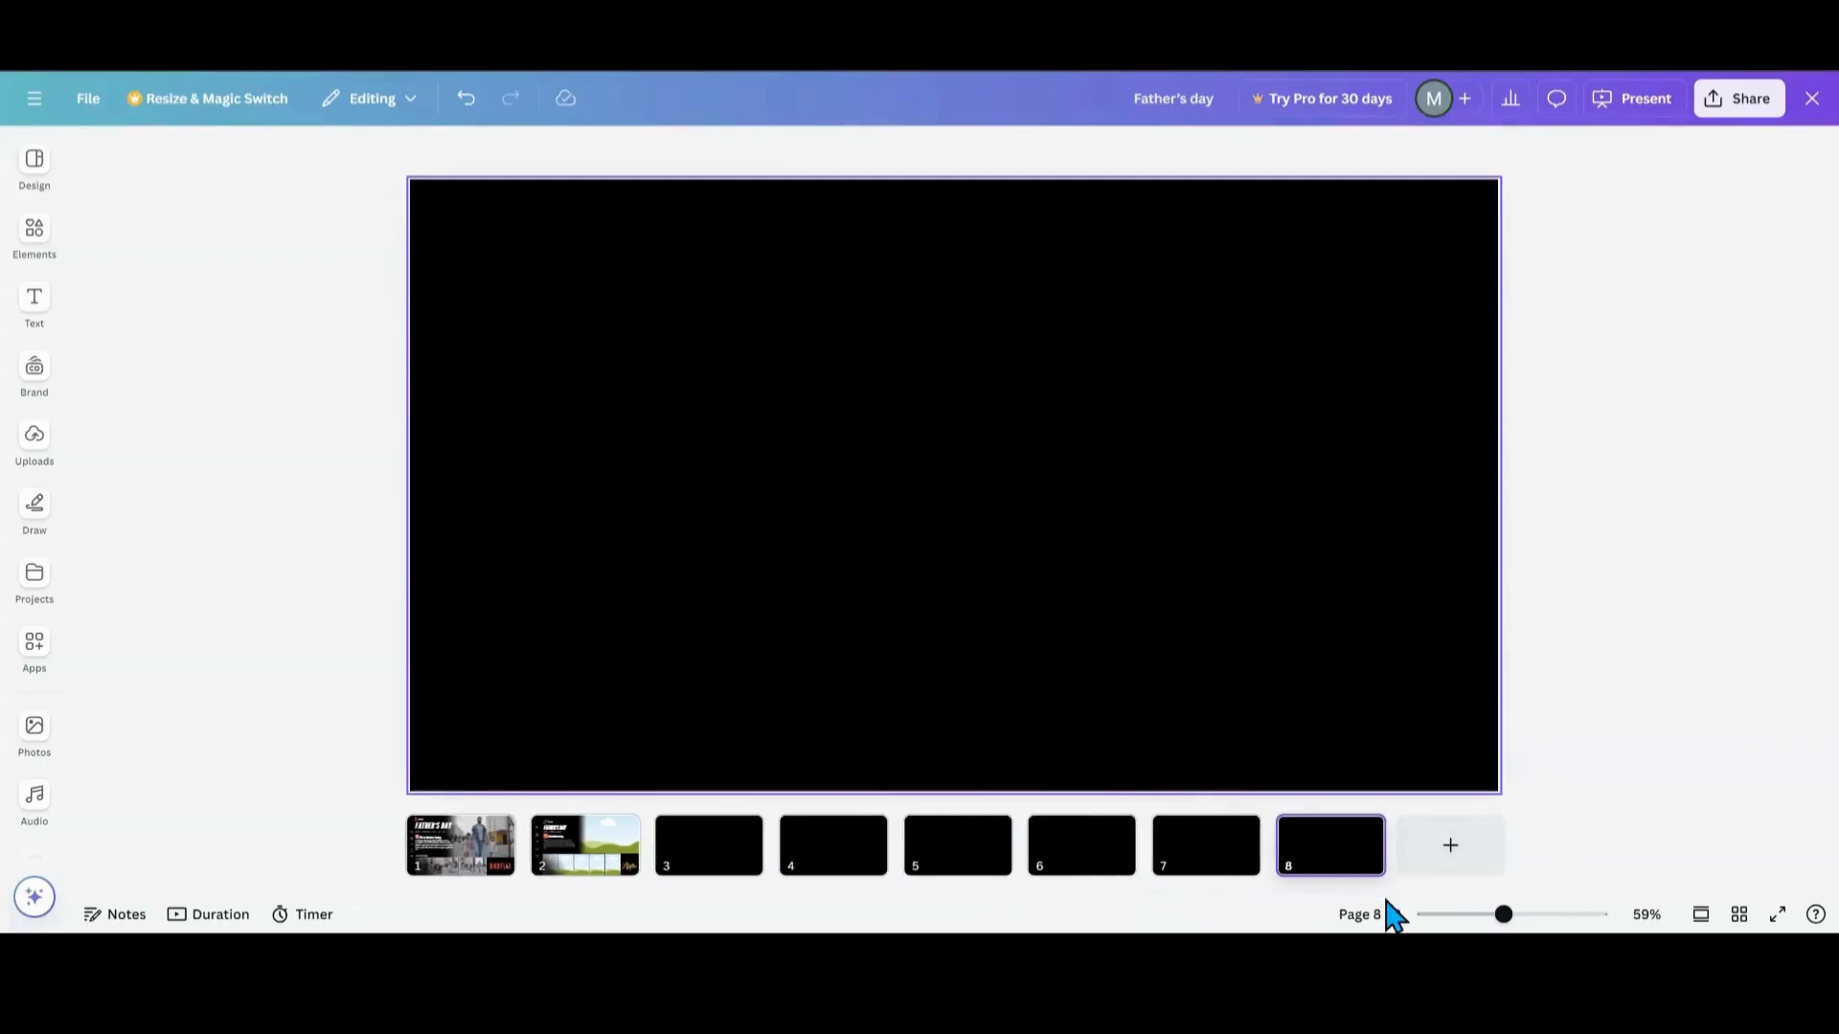
- Add the recently used 17.0s video of the father walking with two children to page 3 and make it the page background
left_click(693, 862)
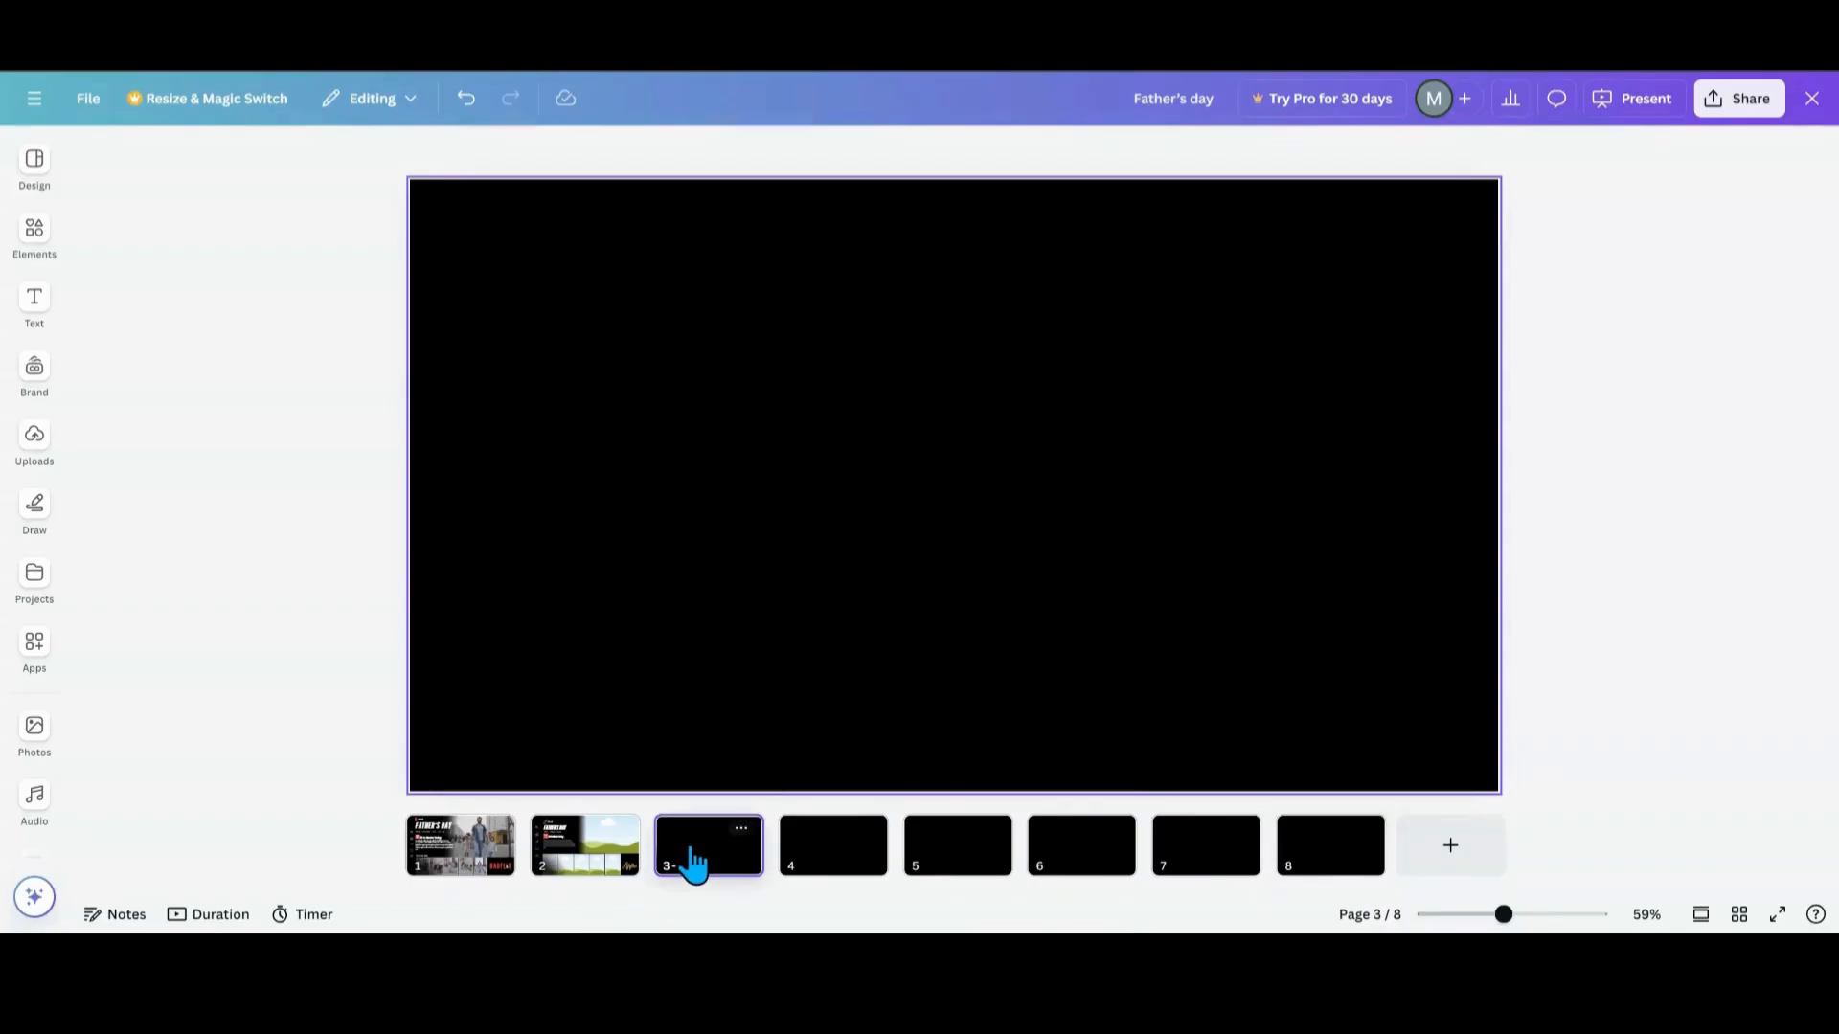
left_click(31, 316)
left_click(39, 254)
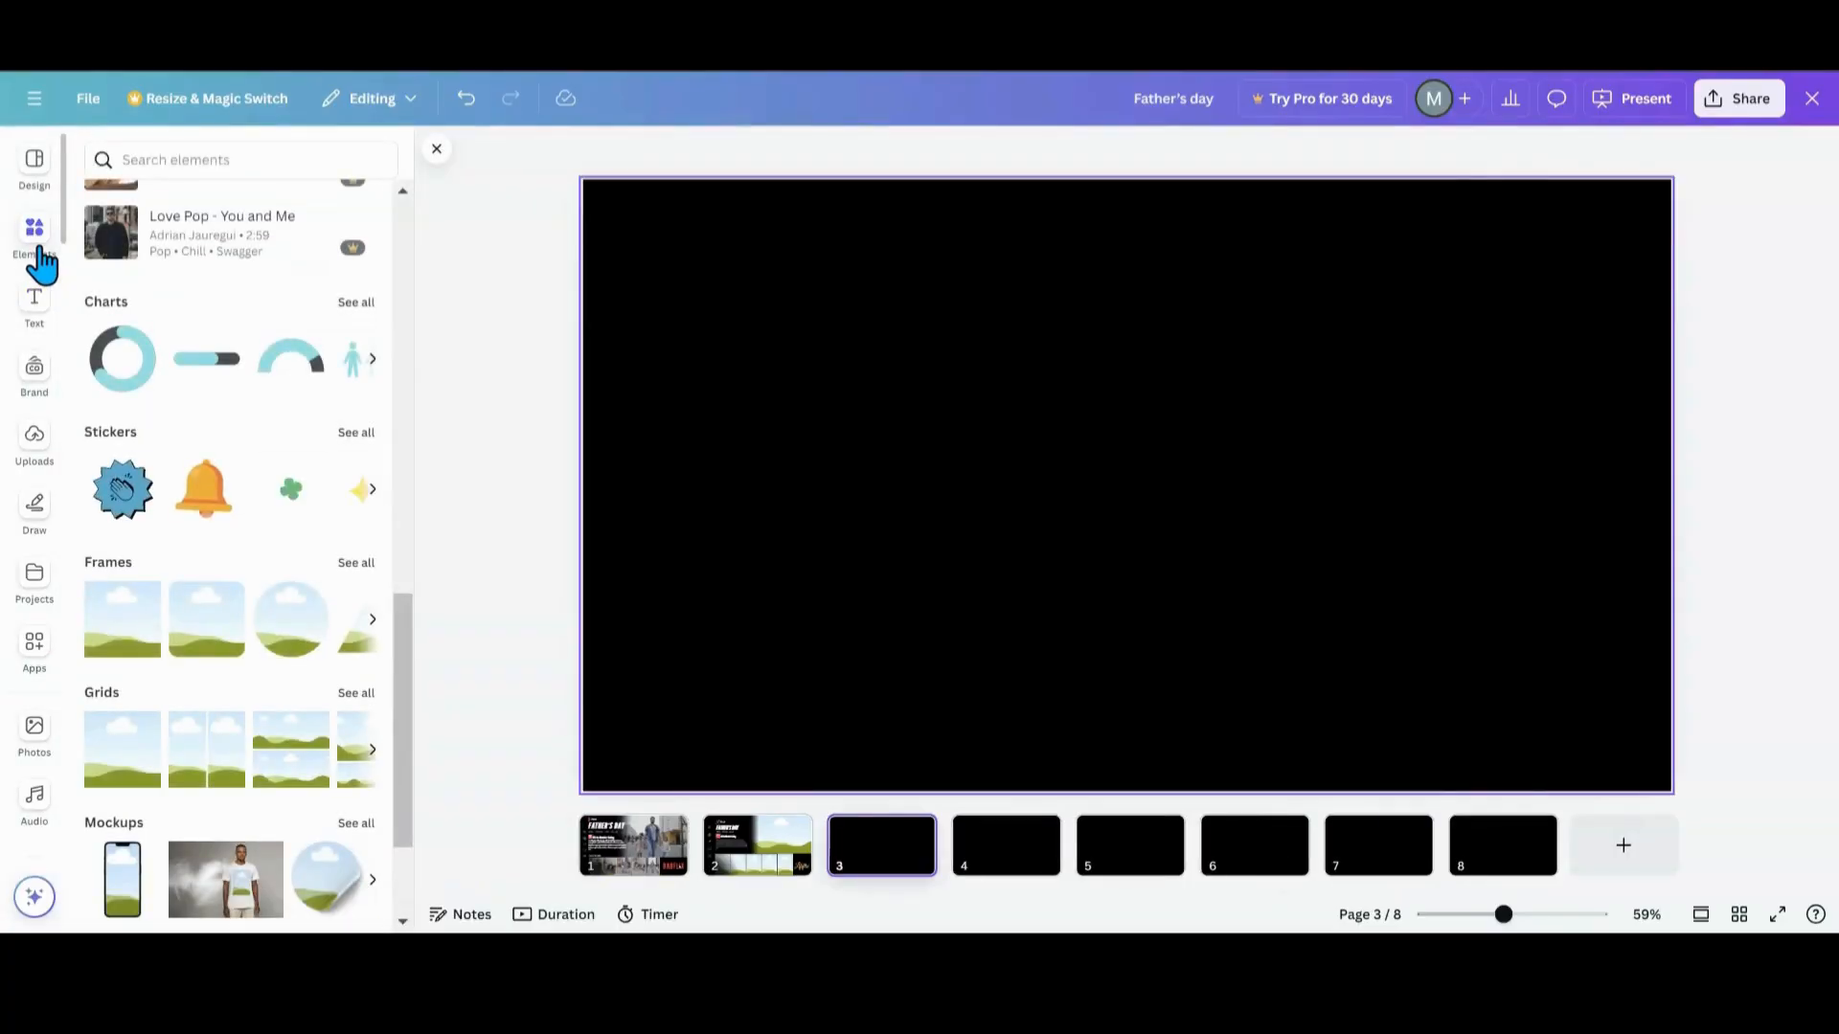
scroll(226, 369, "up", 10)
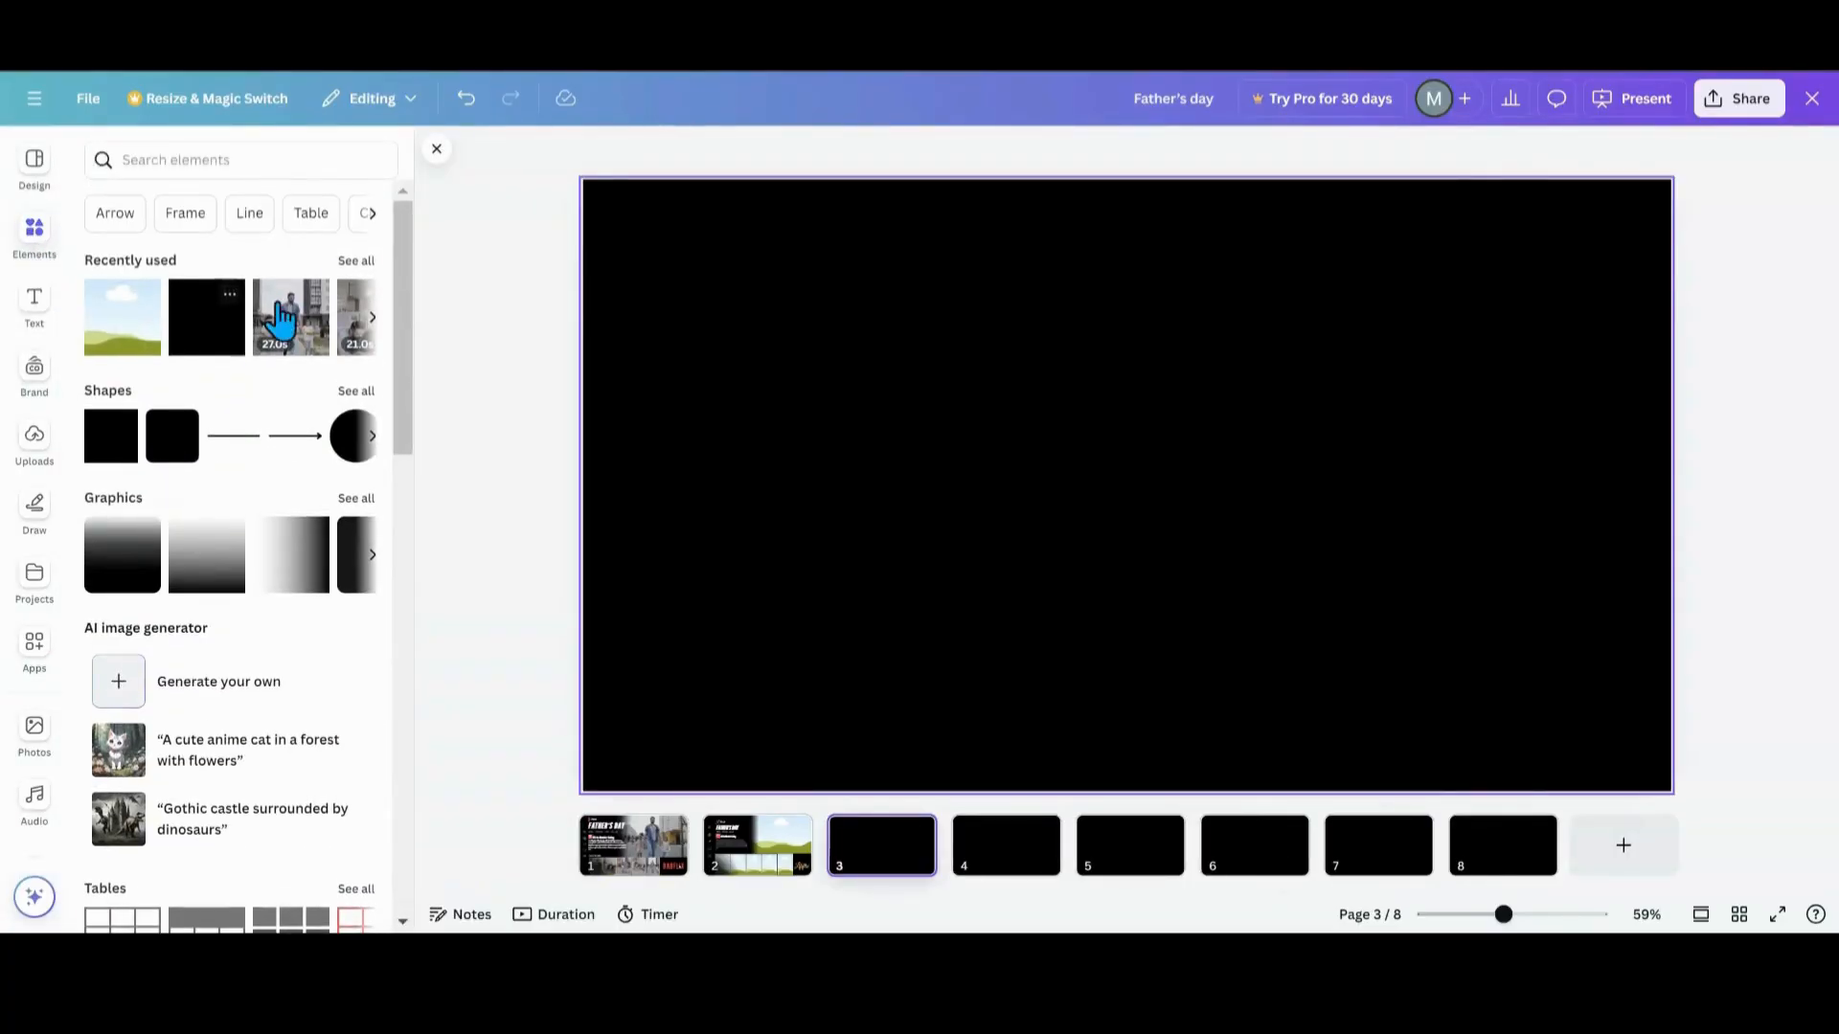
left_click(349, 263)
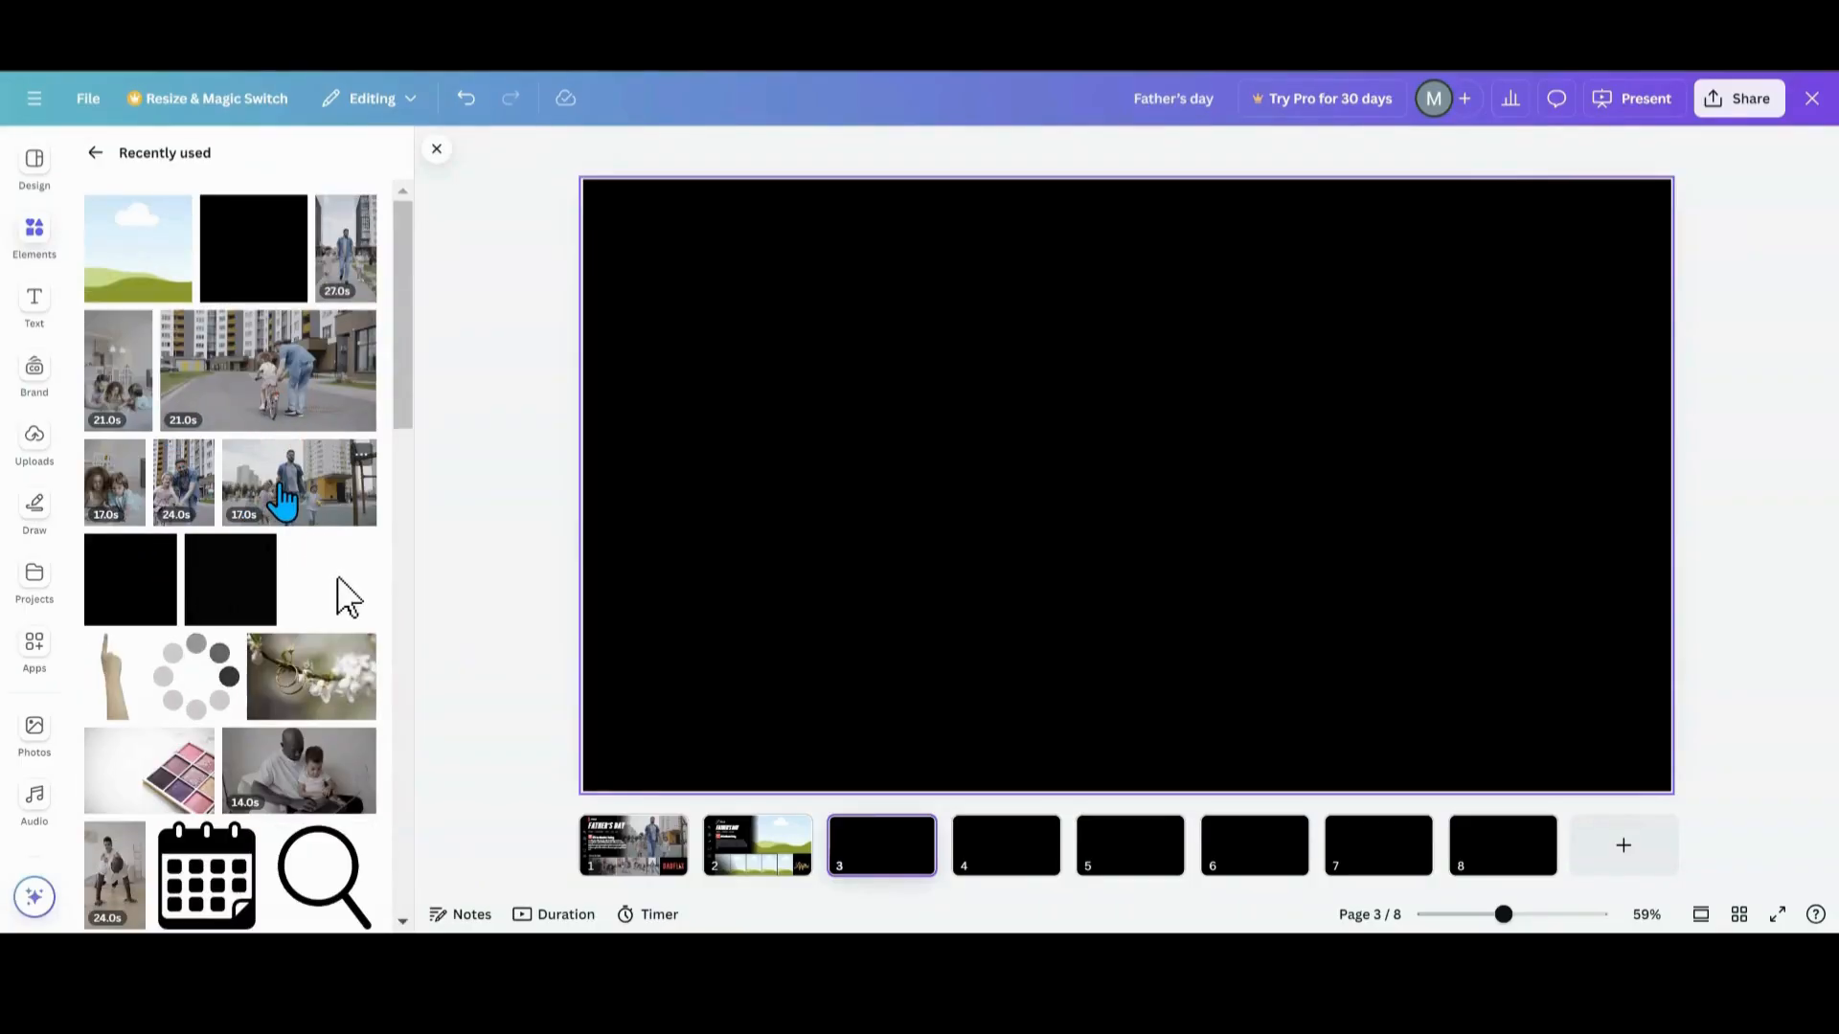
left_click(282, 498)
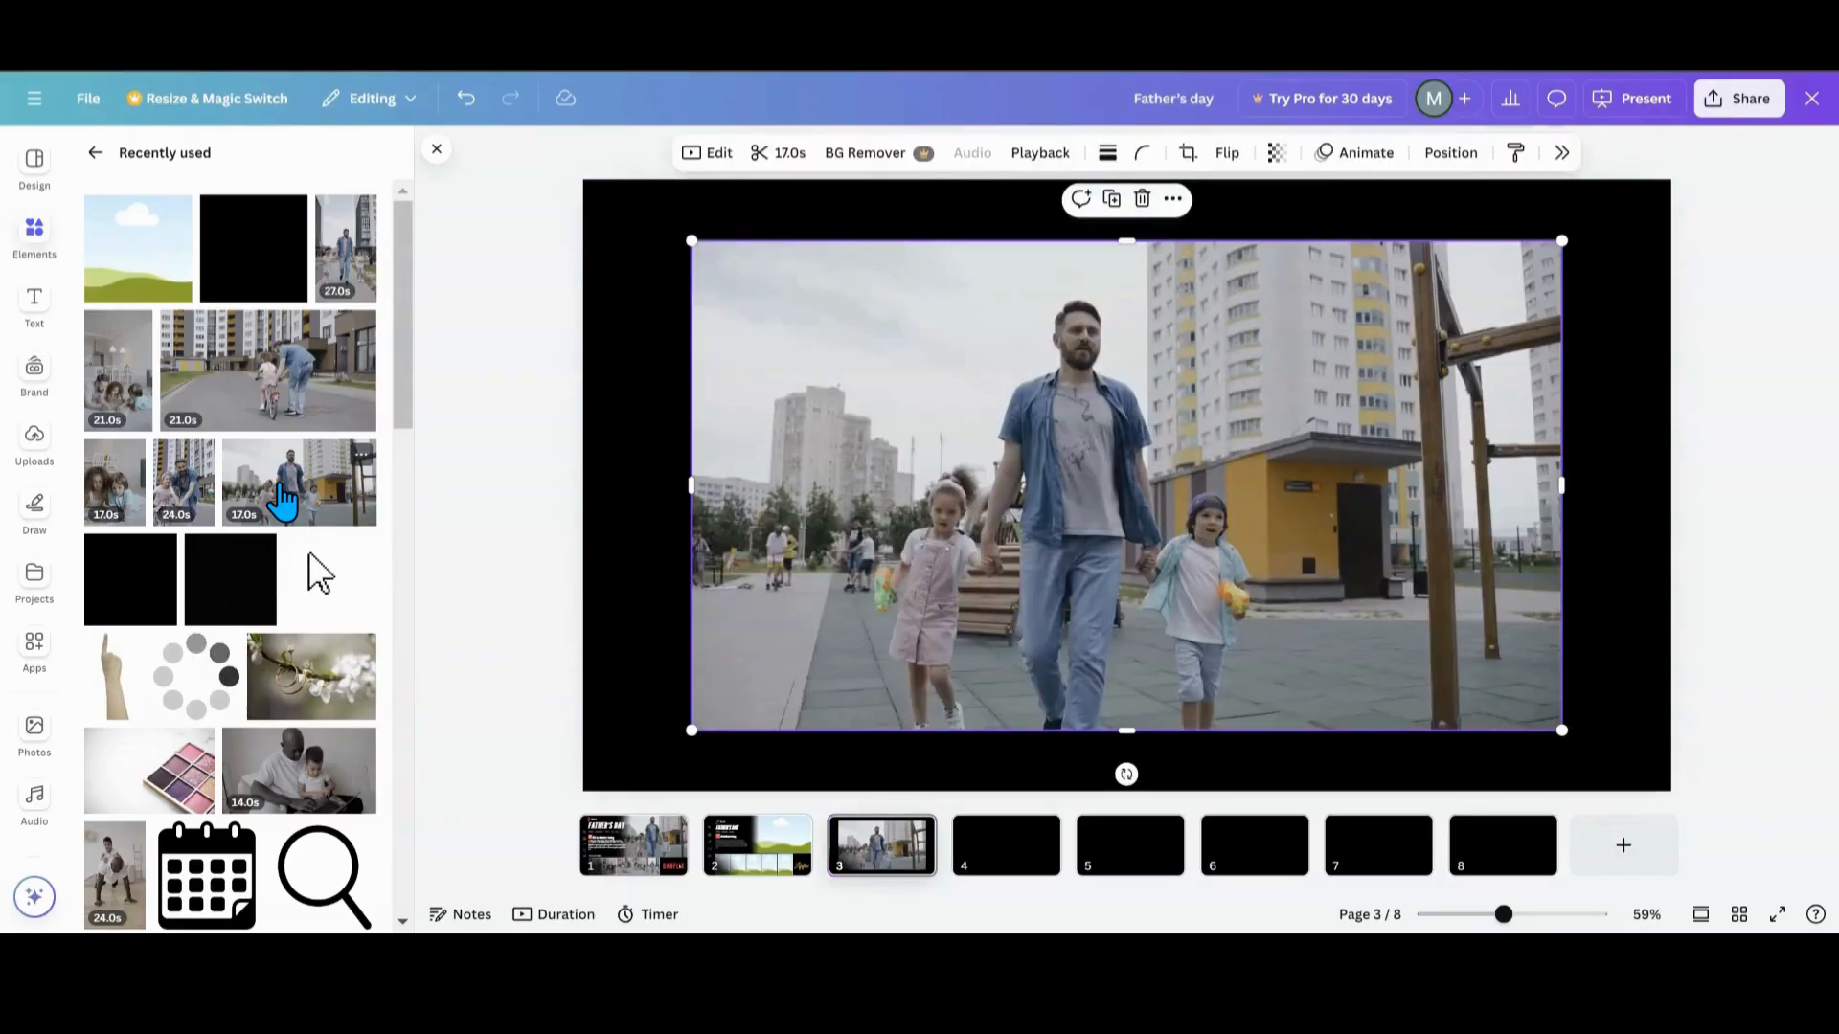
left_click(1173, 200)
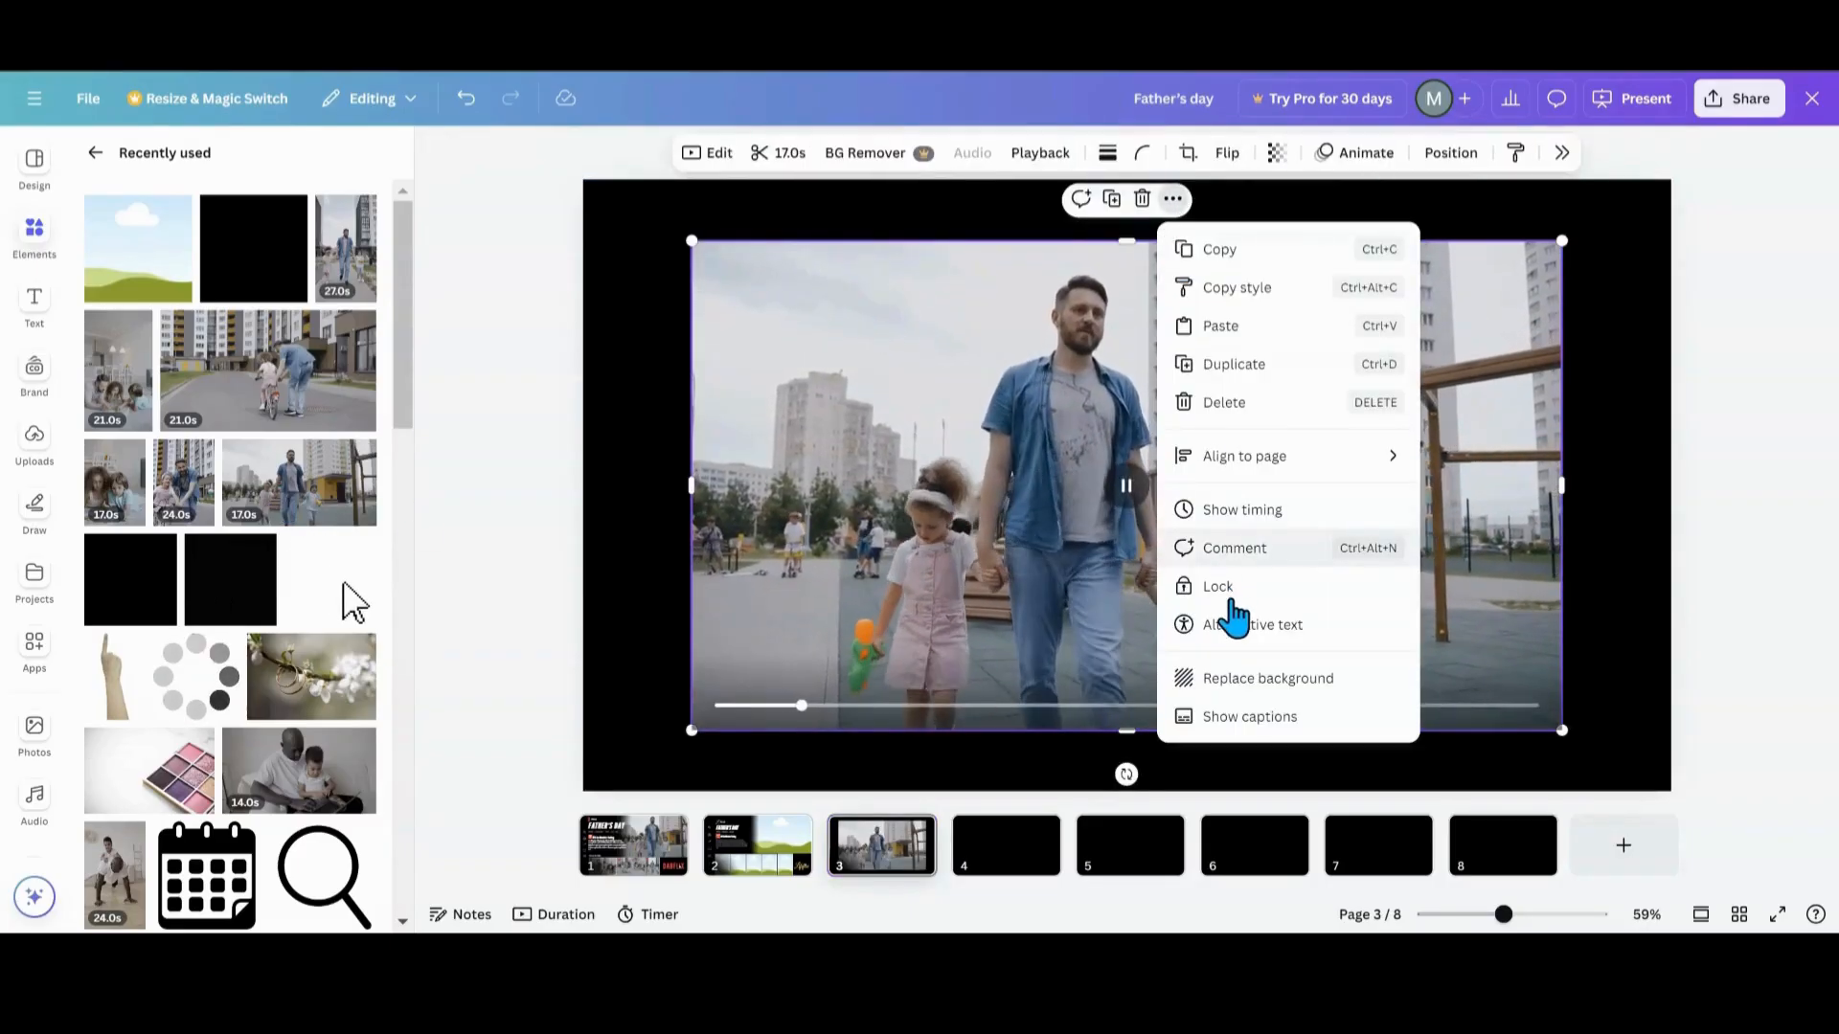
key("Escape")
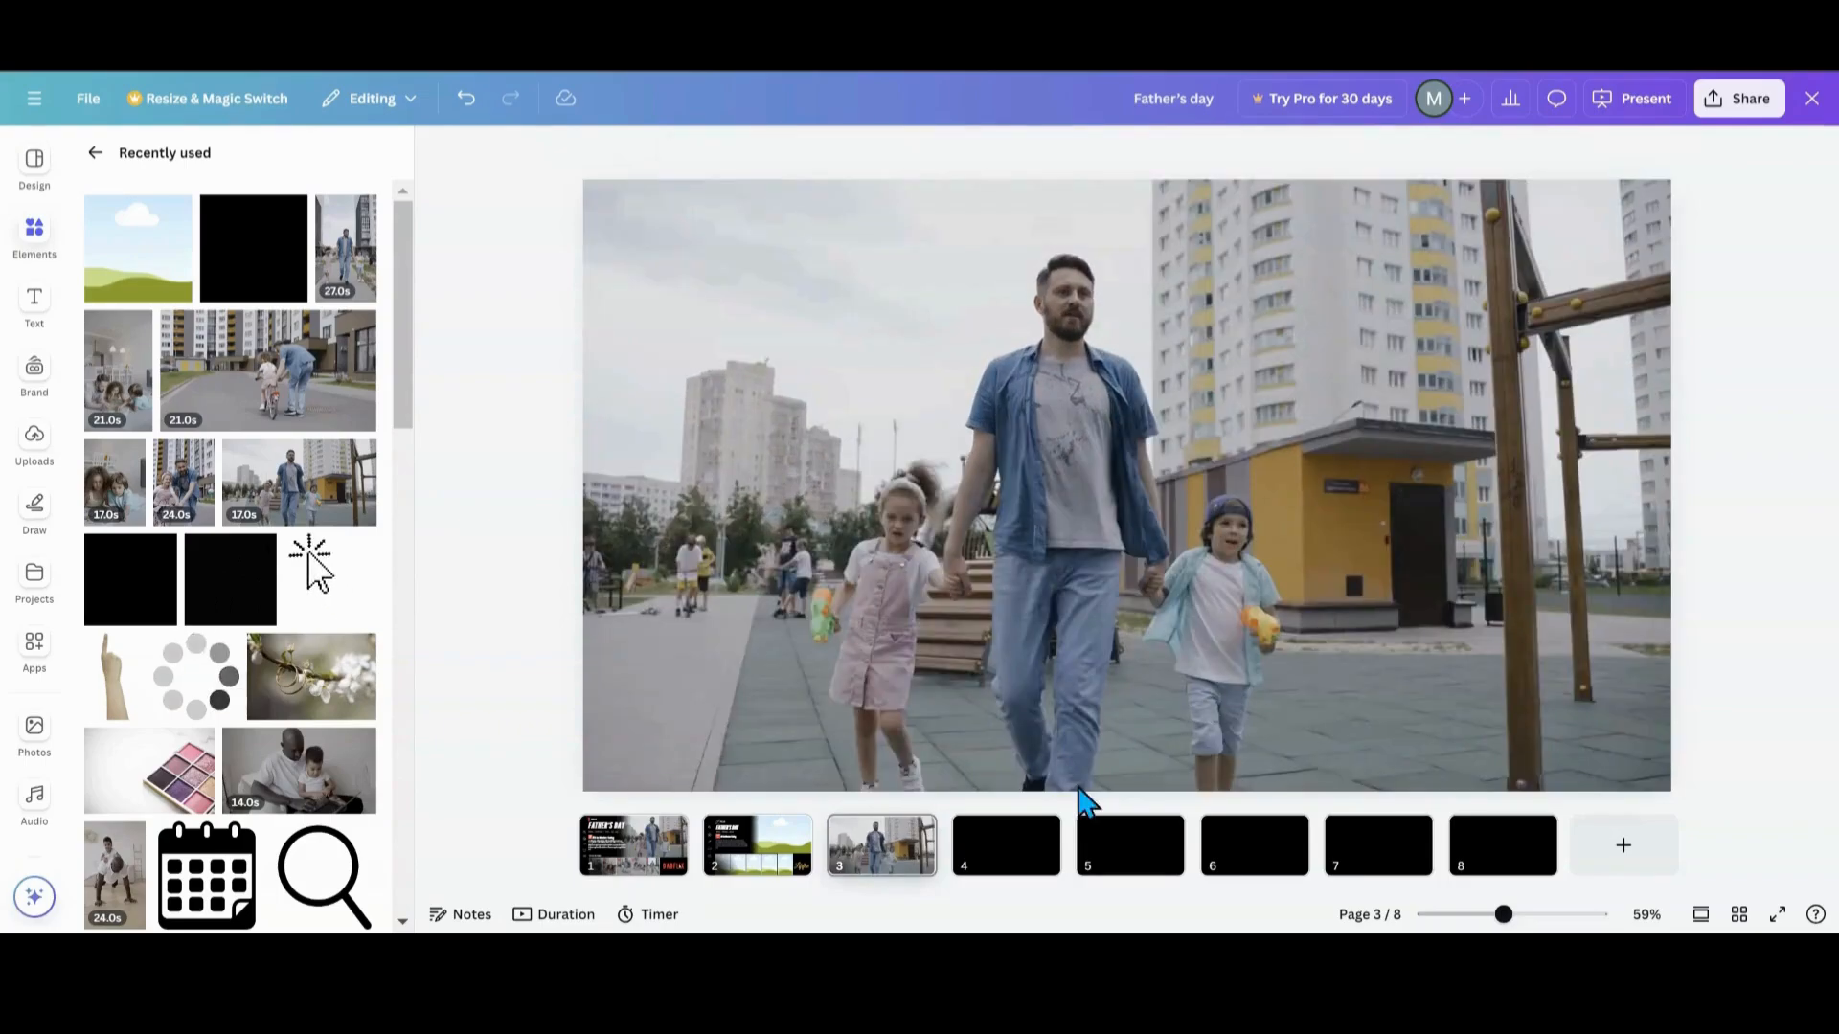
- Add the vertical video of the father and children on the floor to page 4 and enlarge it to the full page height, centred
left_click(1007, 853)
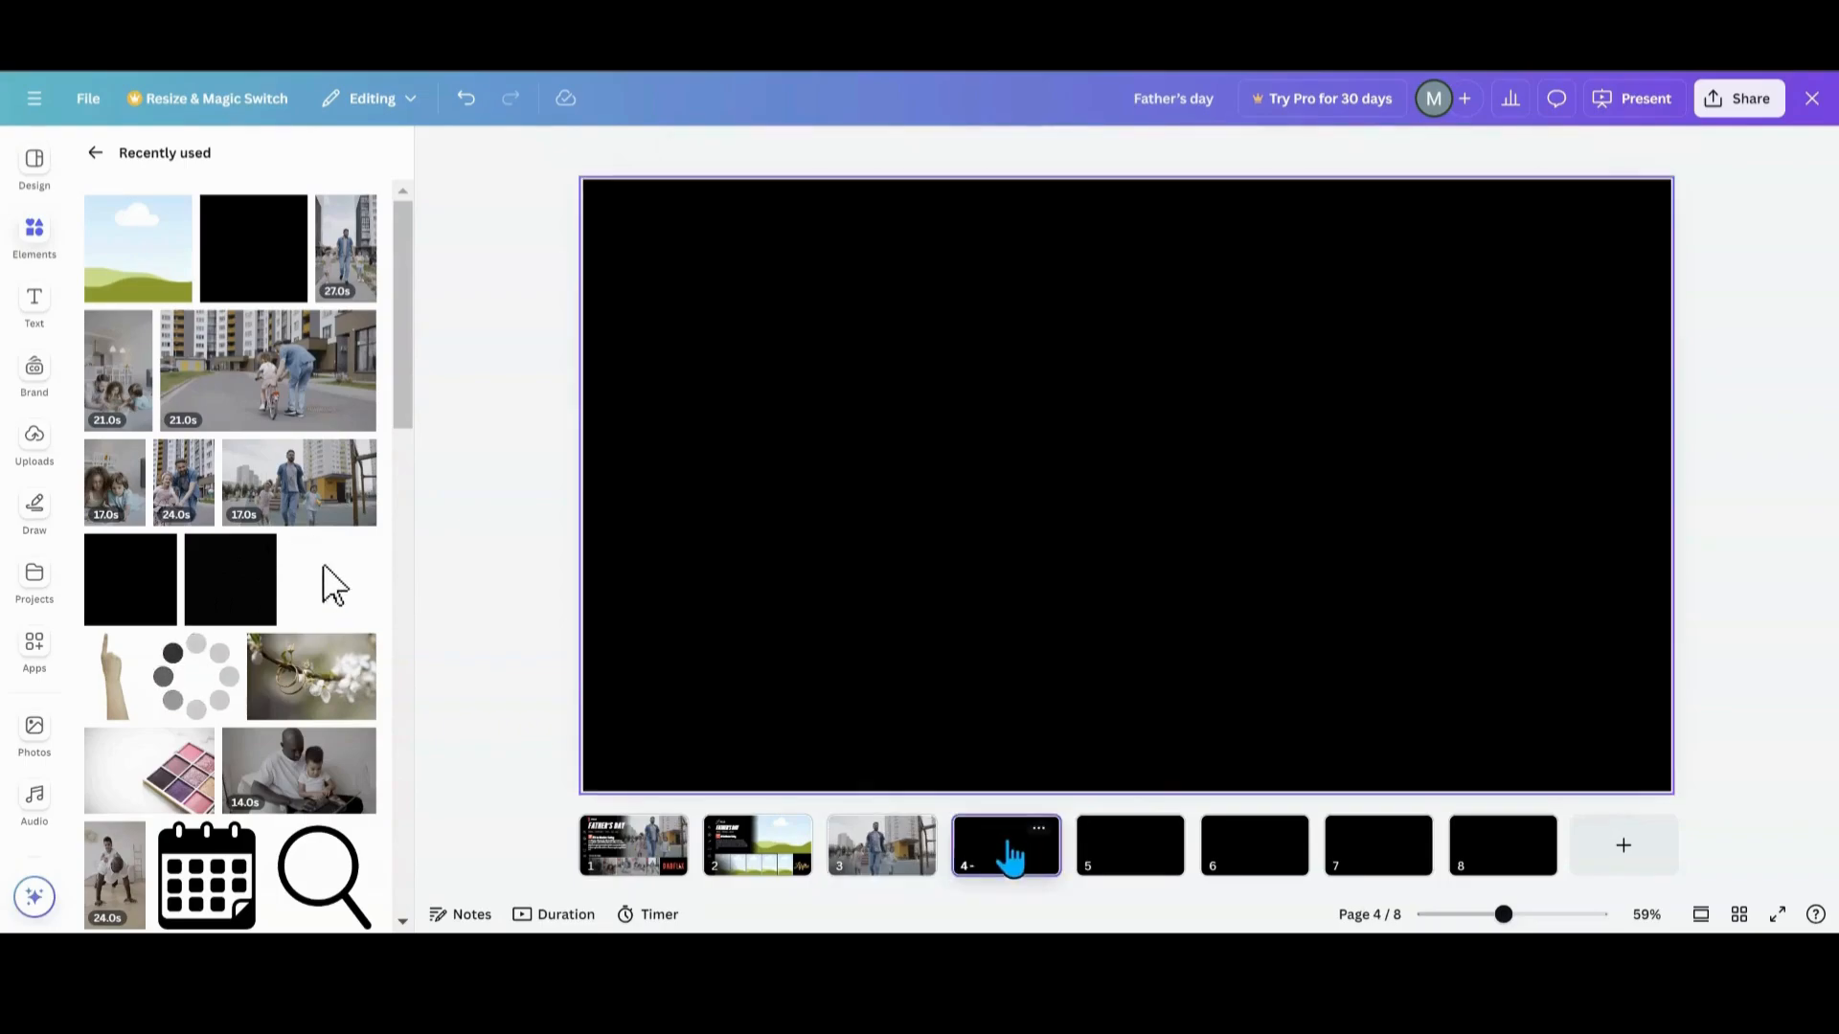
left_click(127, 410)
left_click_drag(1264, 241, 1299, 179)
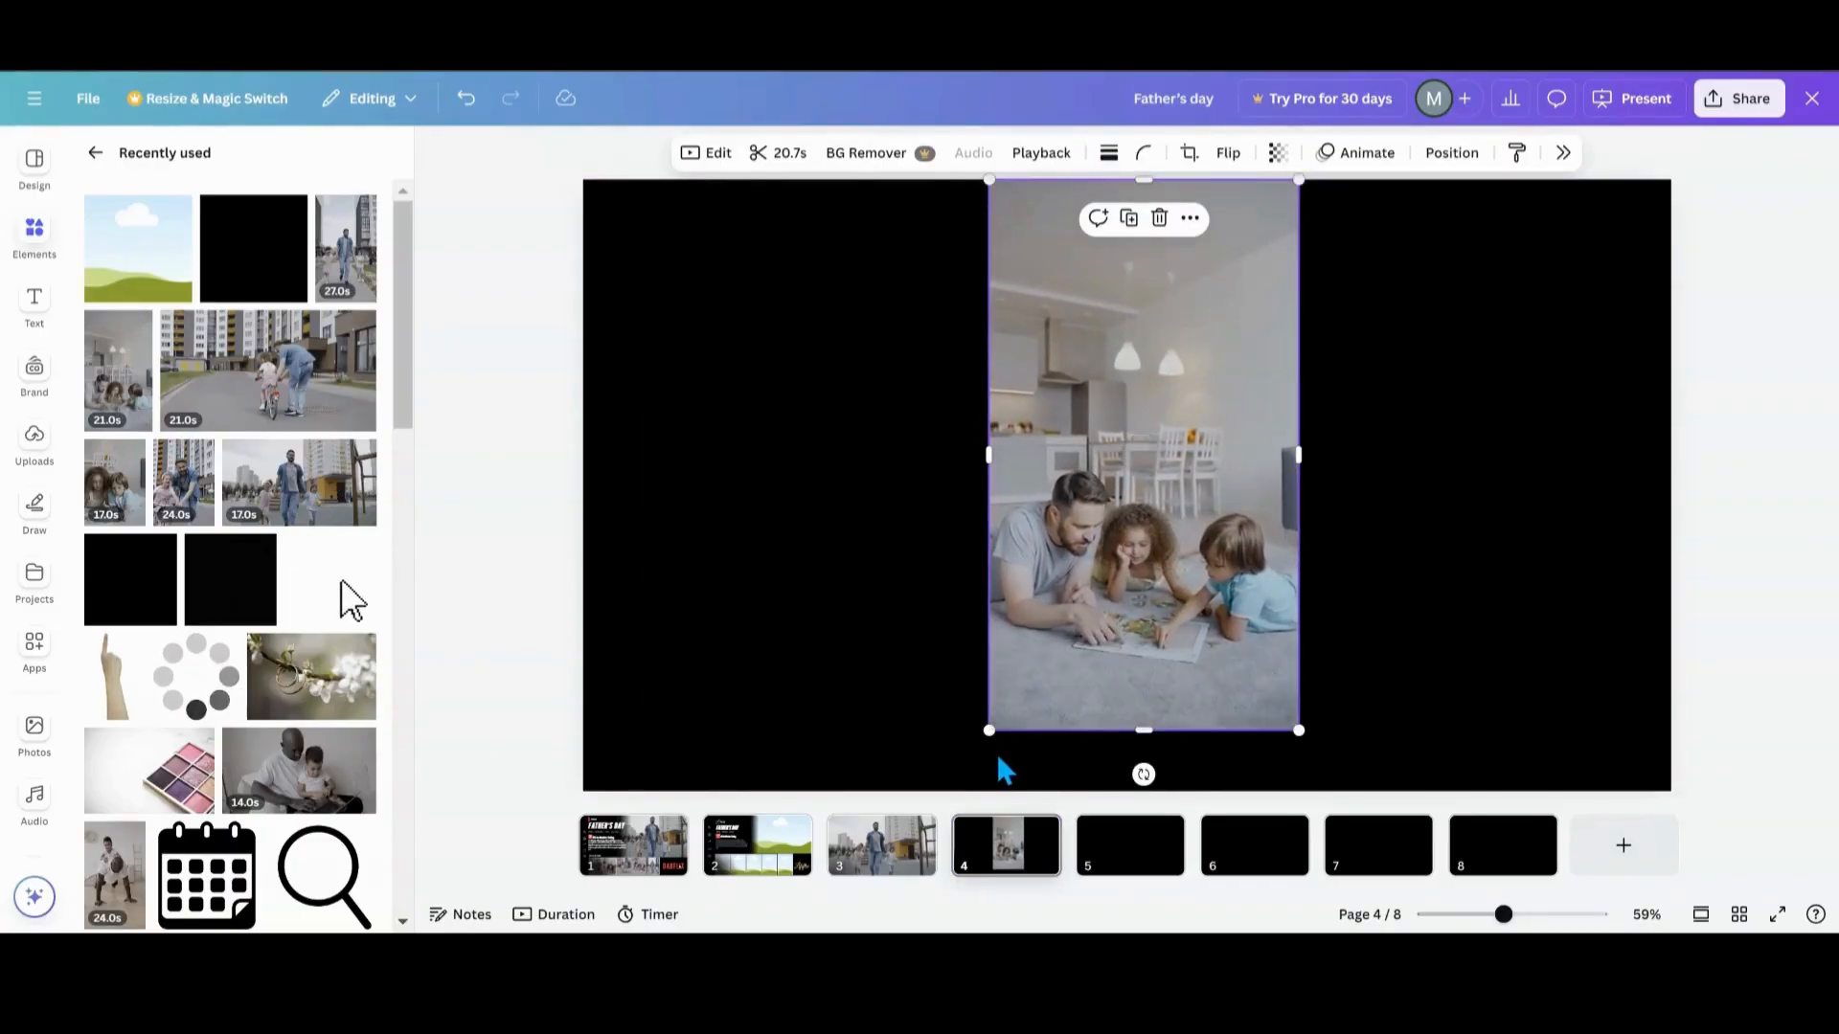
left_click_drag(989, 731, 954, 791)
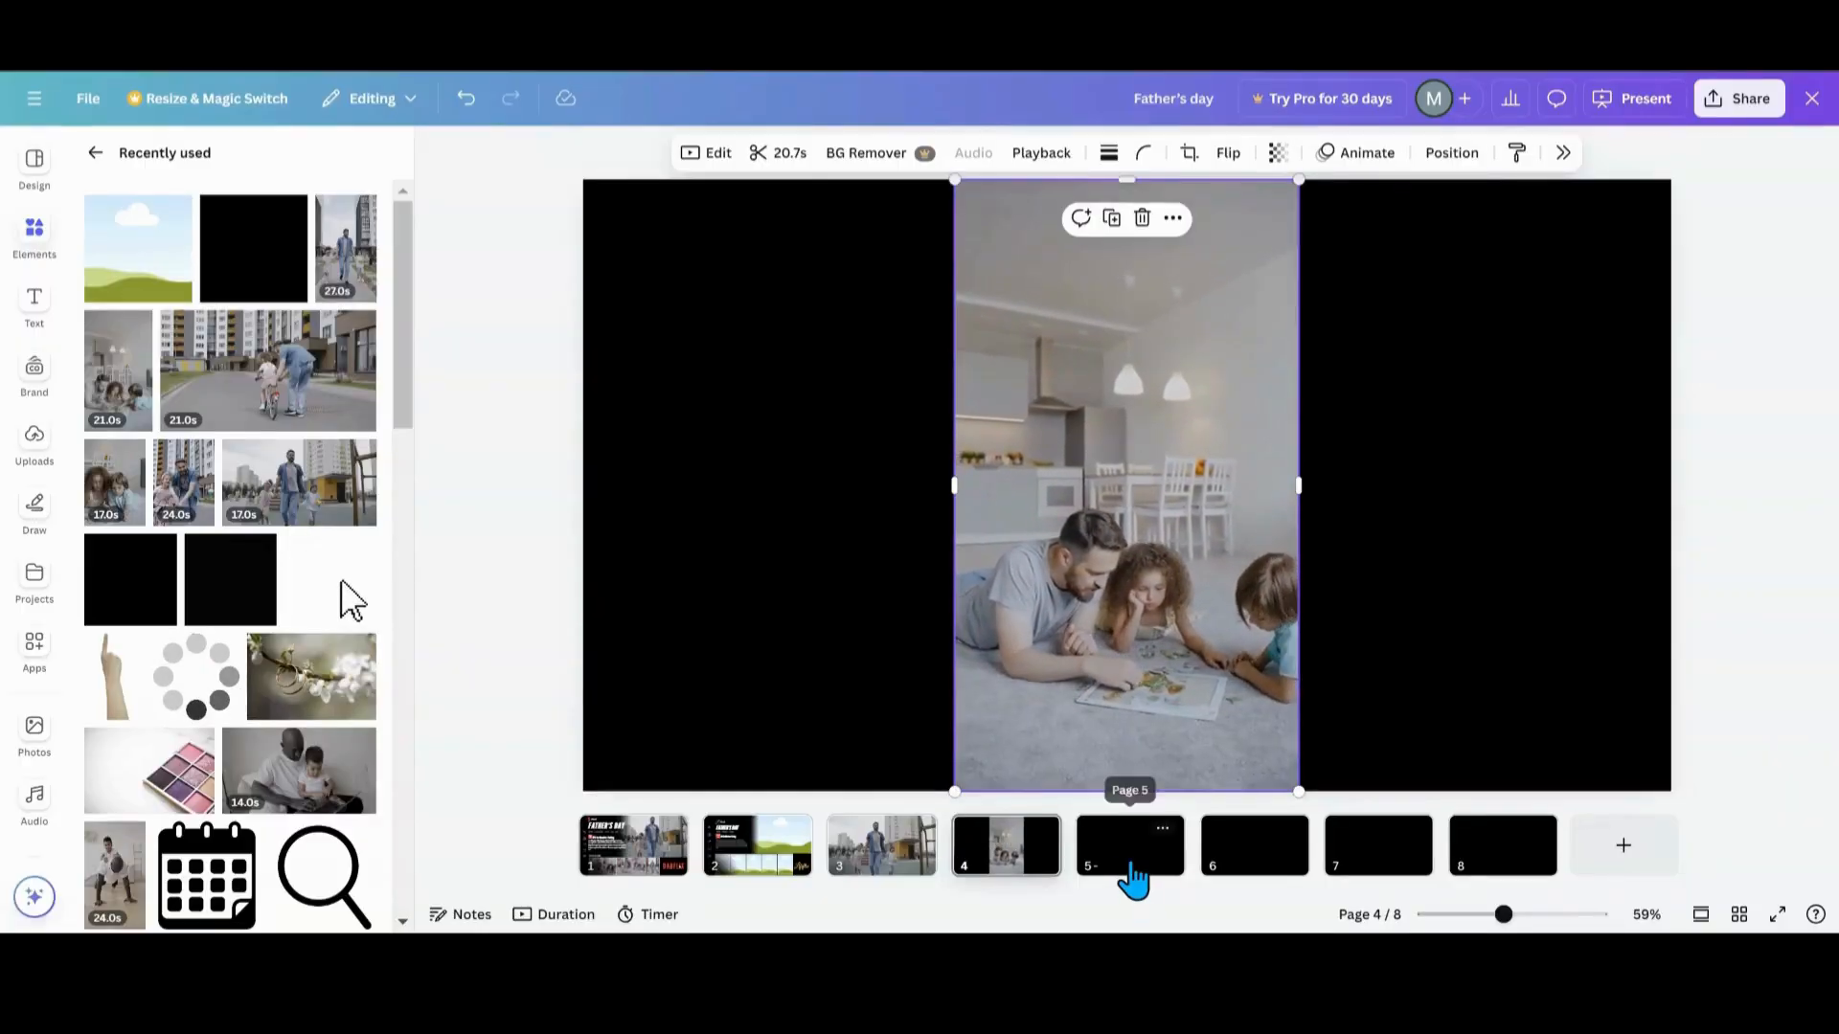
- Add the recently used 21.0s video of the father and girl with the bicycle to page 5 and make it the page background
left_click(1132, 867)
left_click(266, 414)
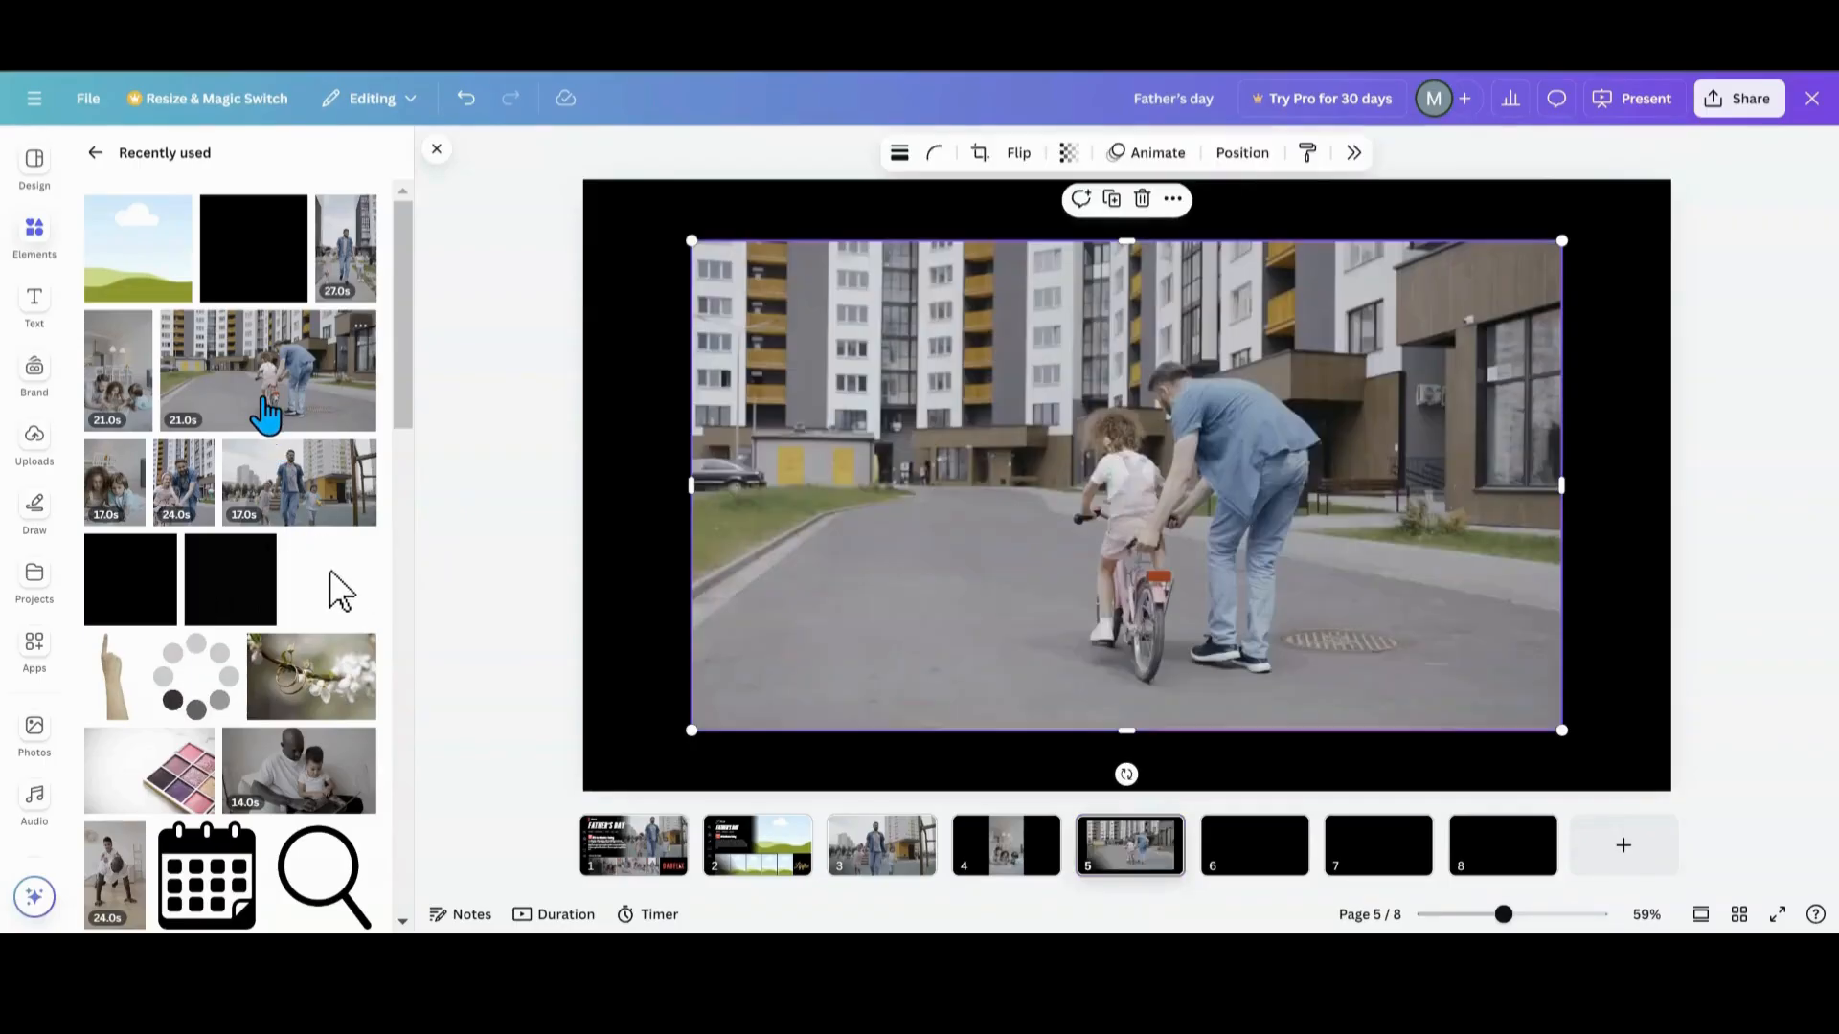
left_click(1172, 198)
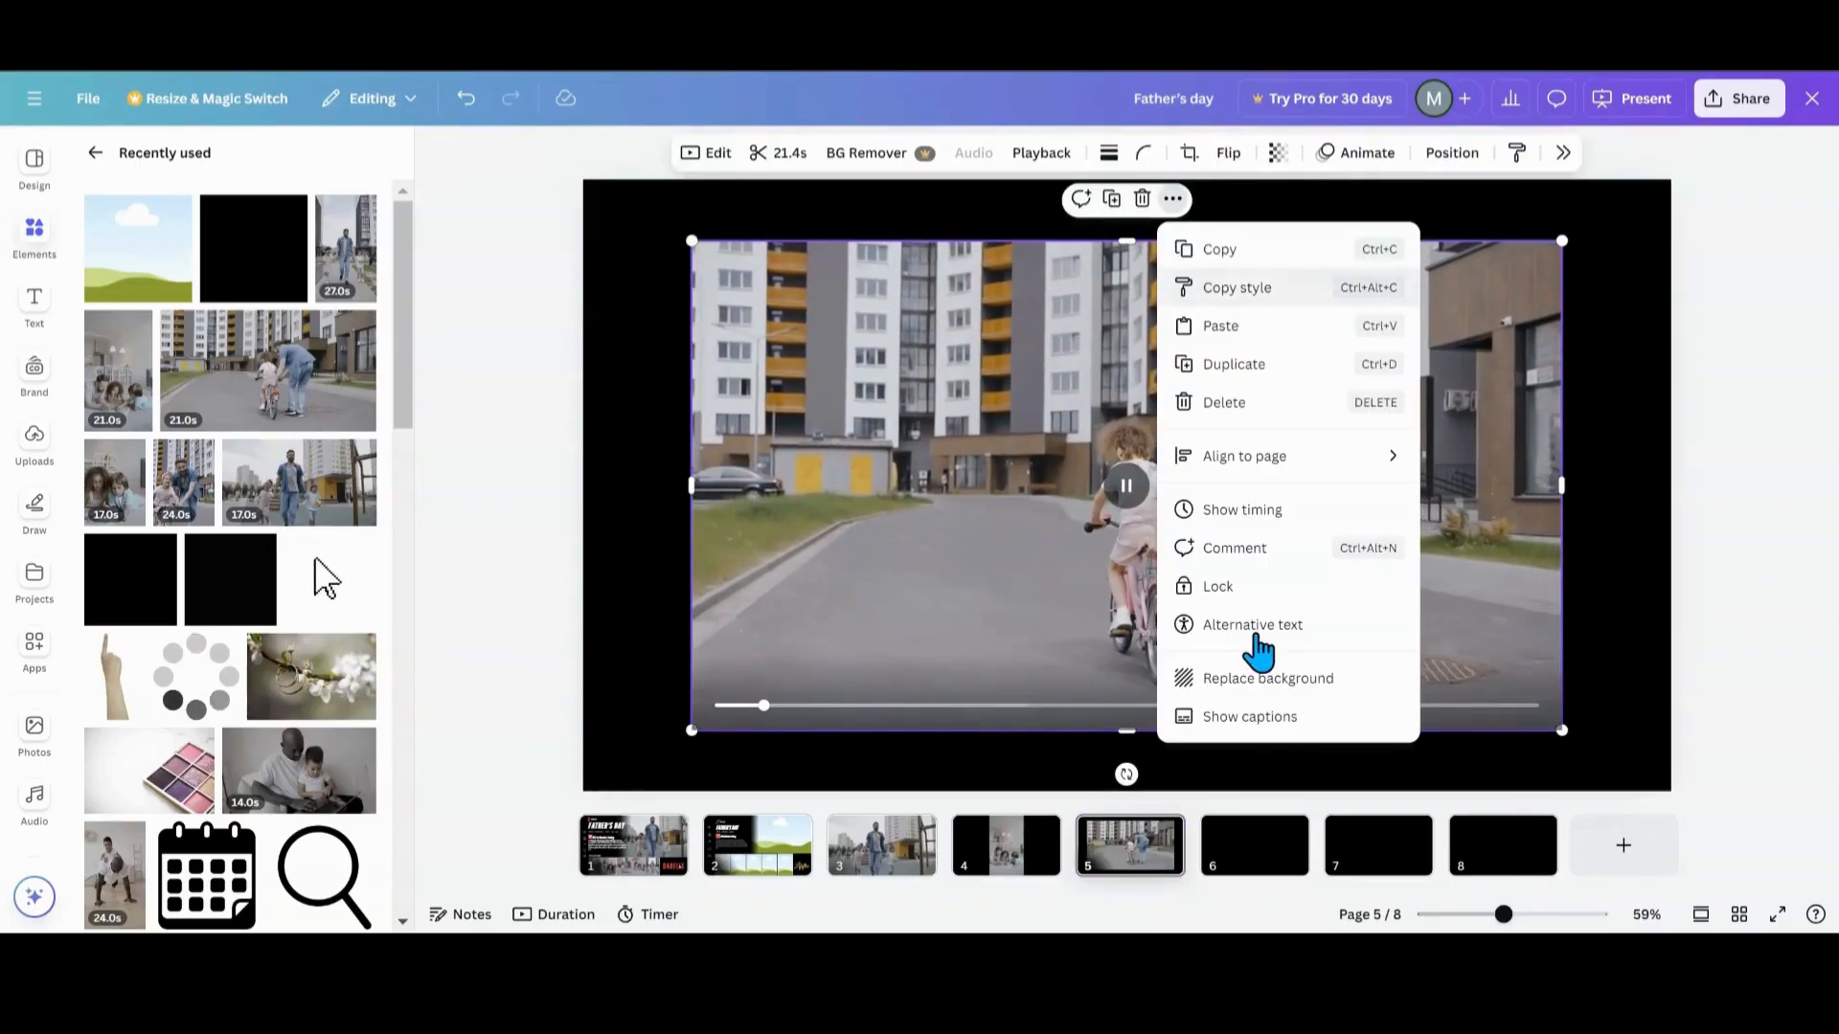
left_click(1262, 680)
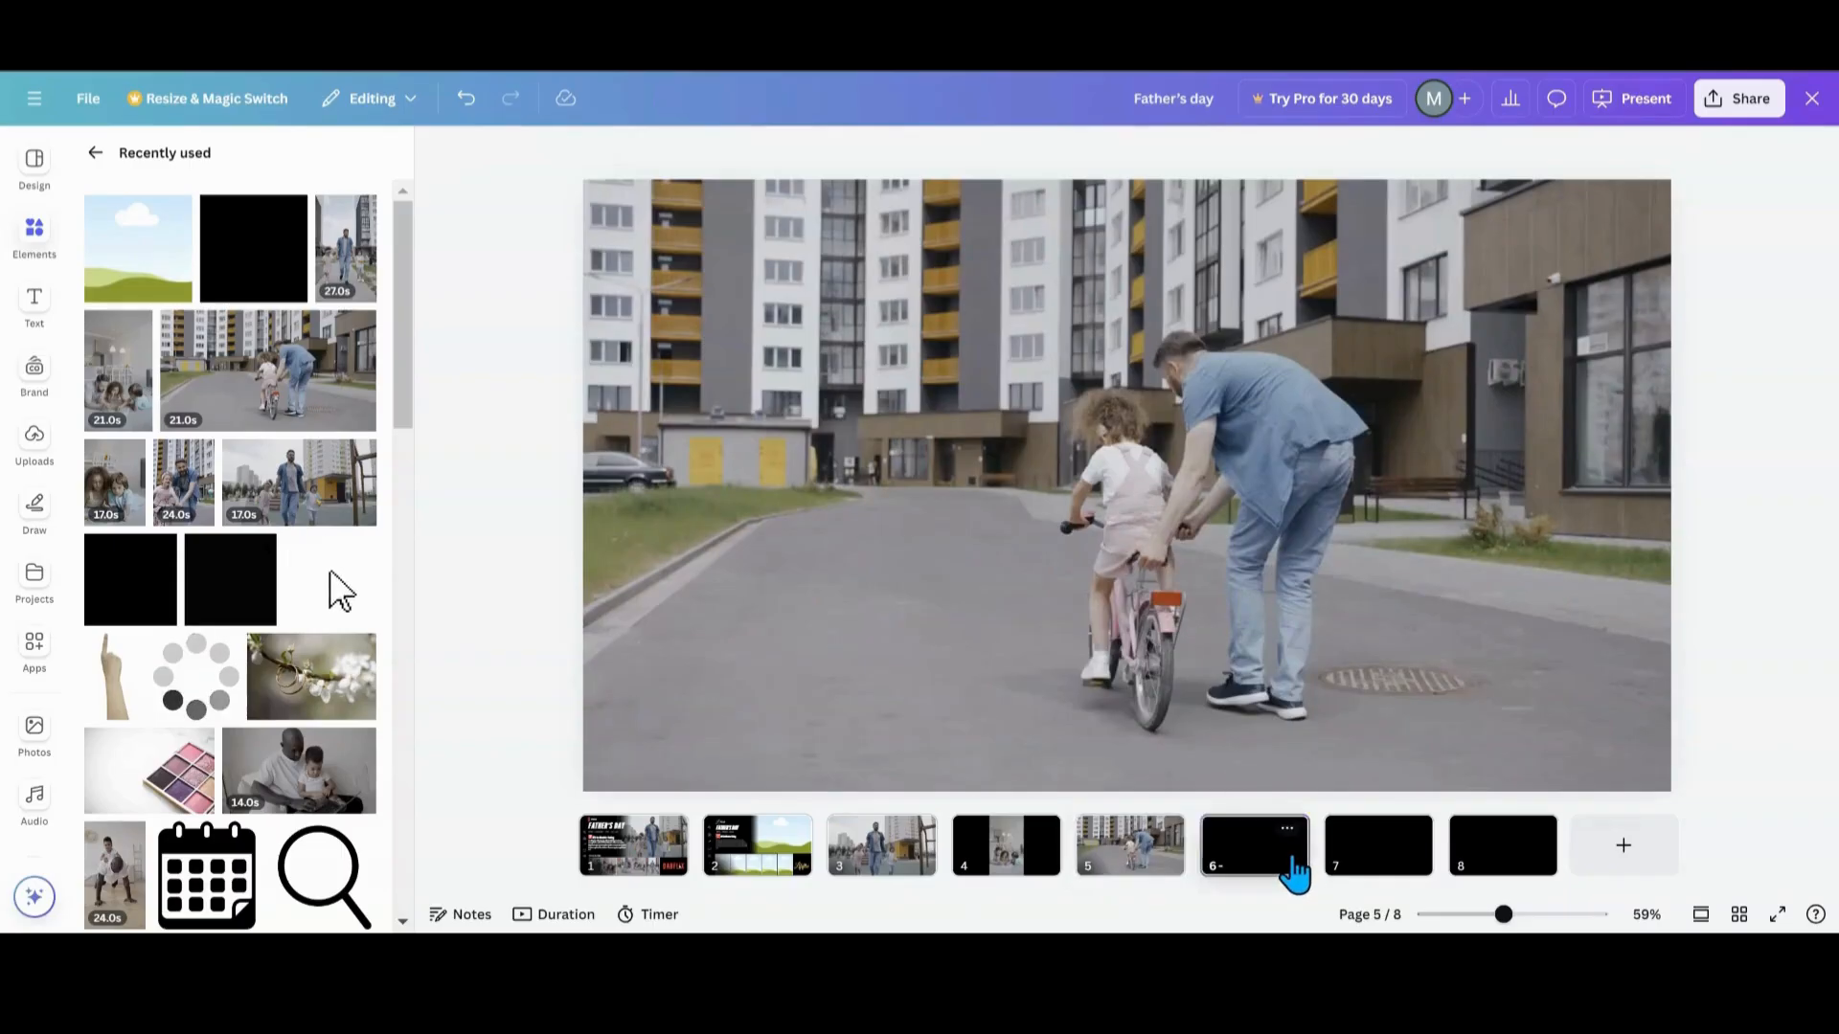
left_click(1296, 867)
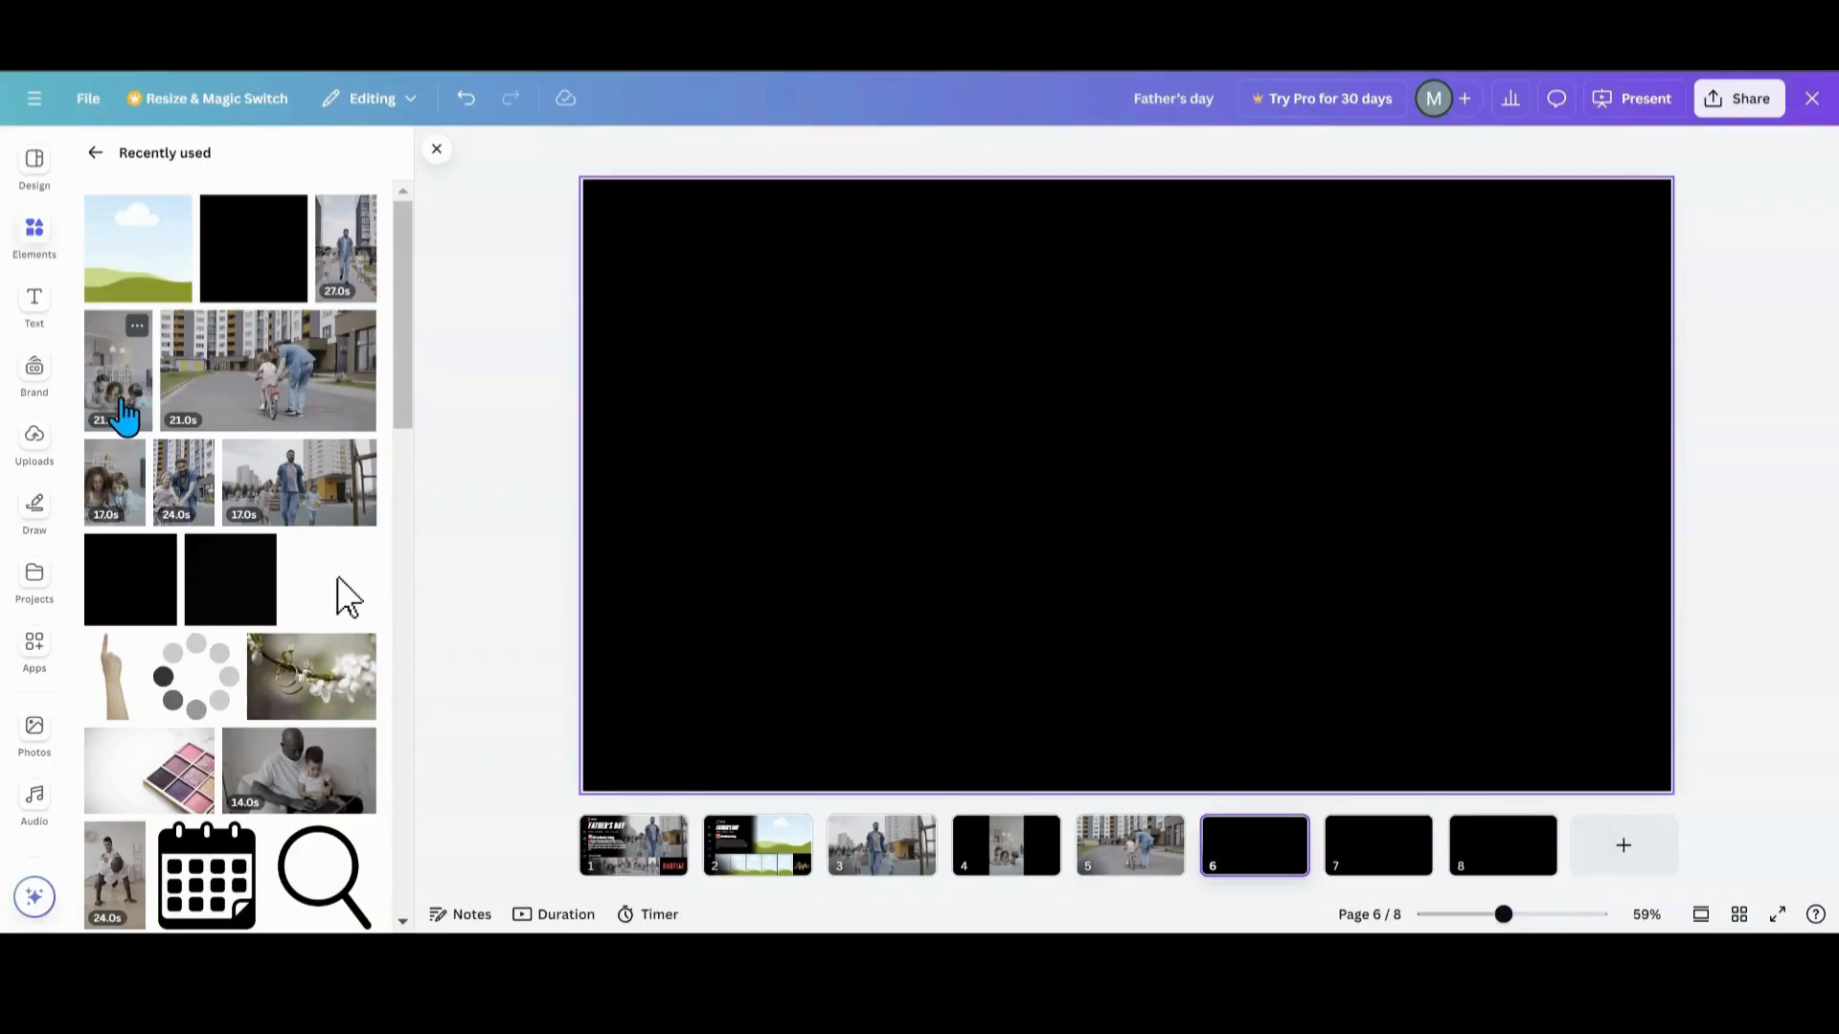
left_click(134, 426)
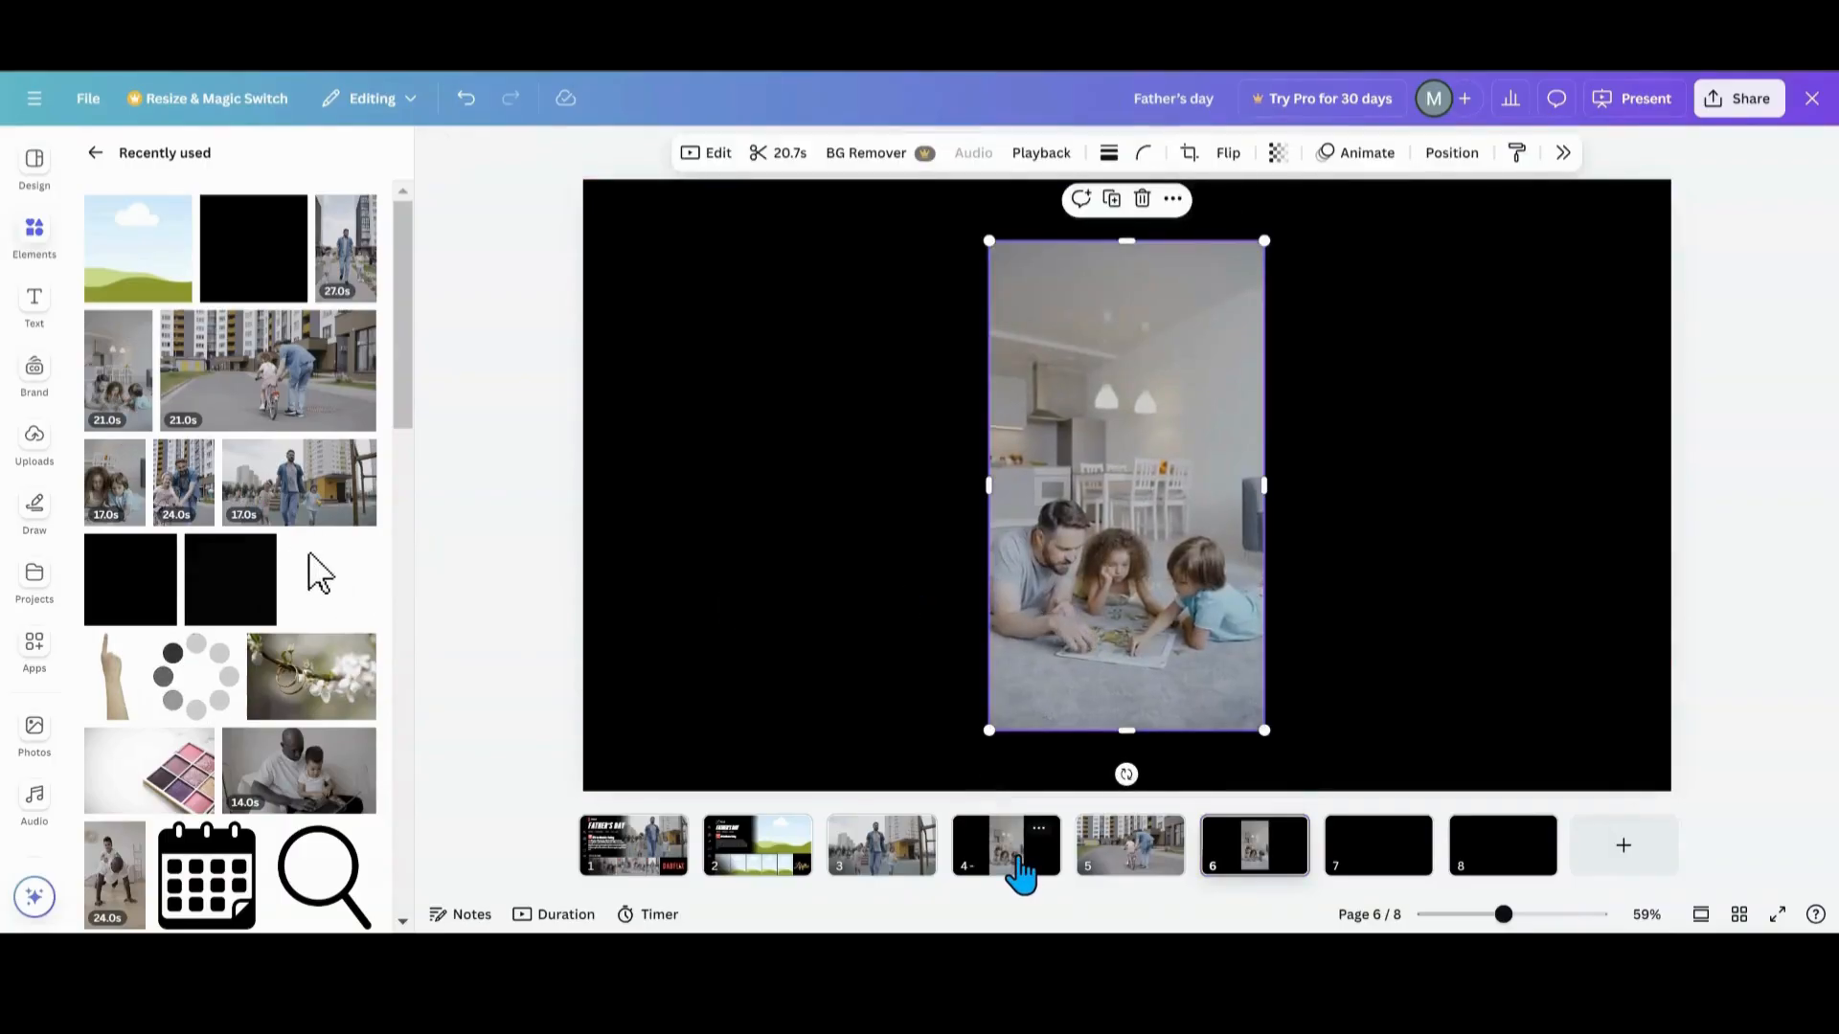
left_click(1018, 867)
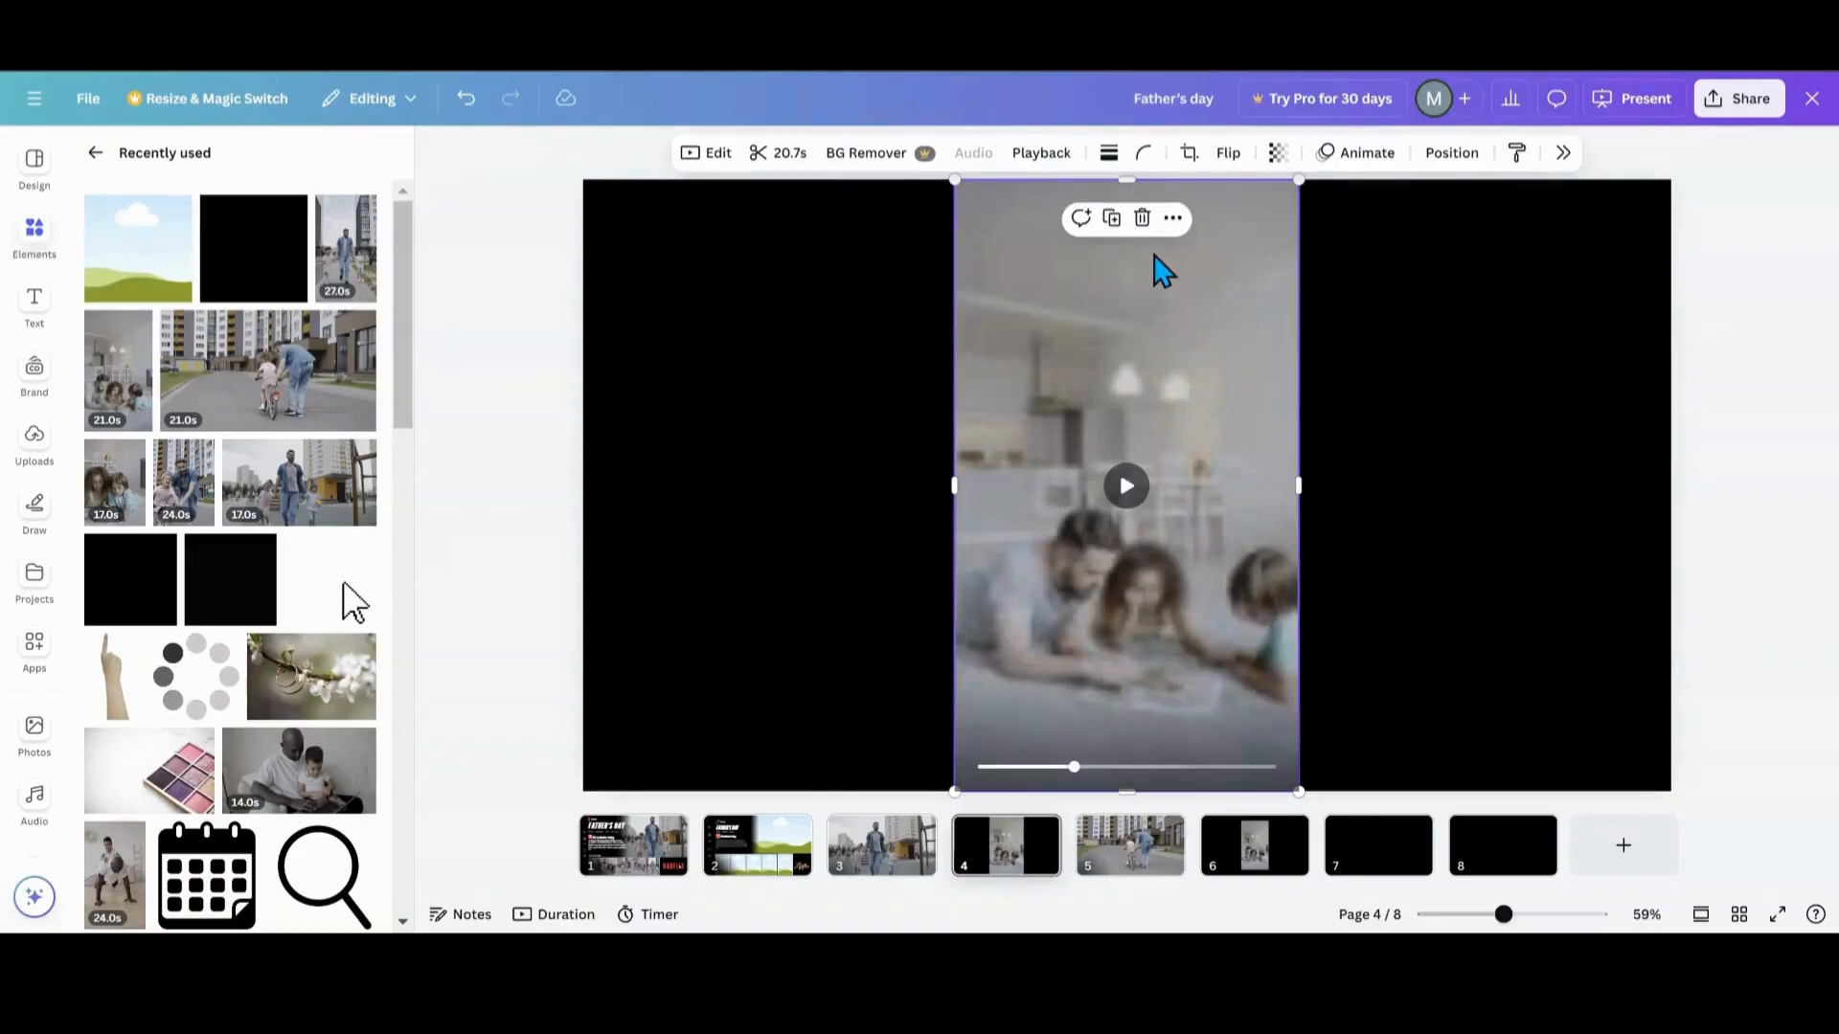
left_click(1141, 219)
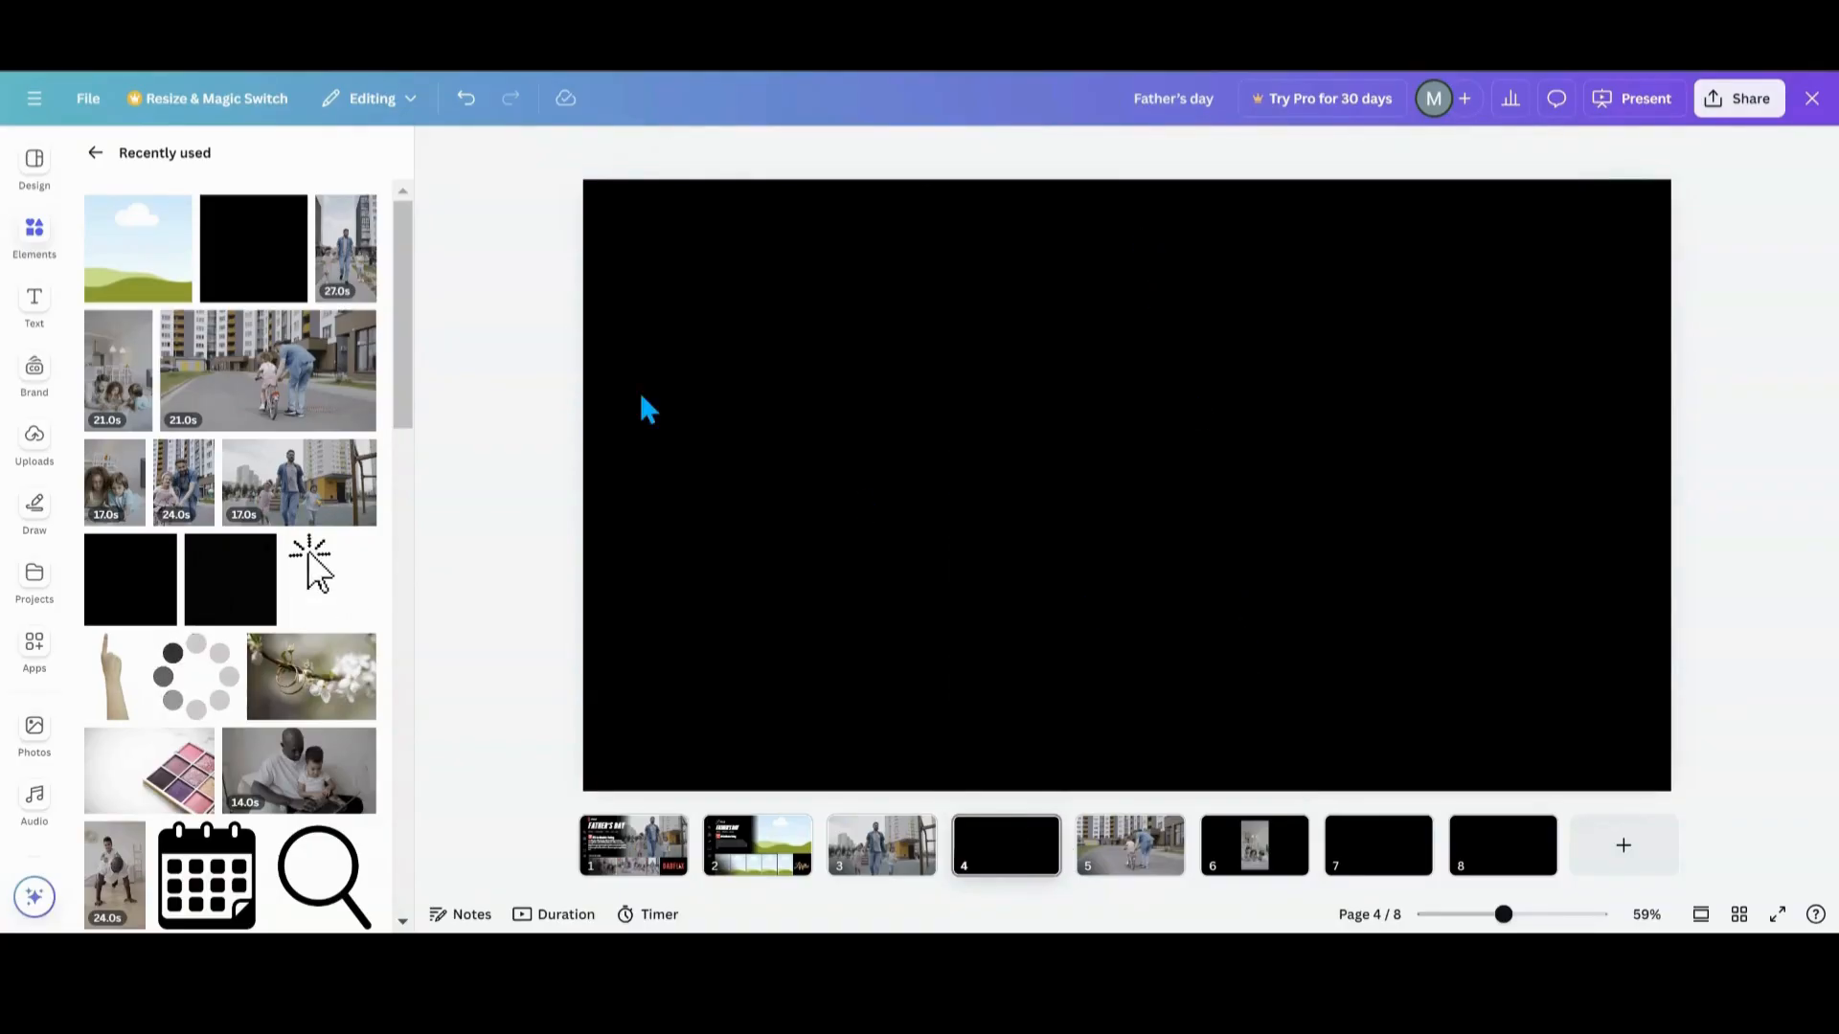
left_click(465, 100)
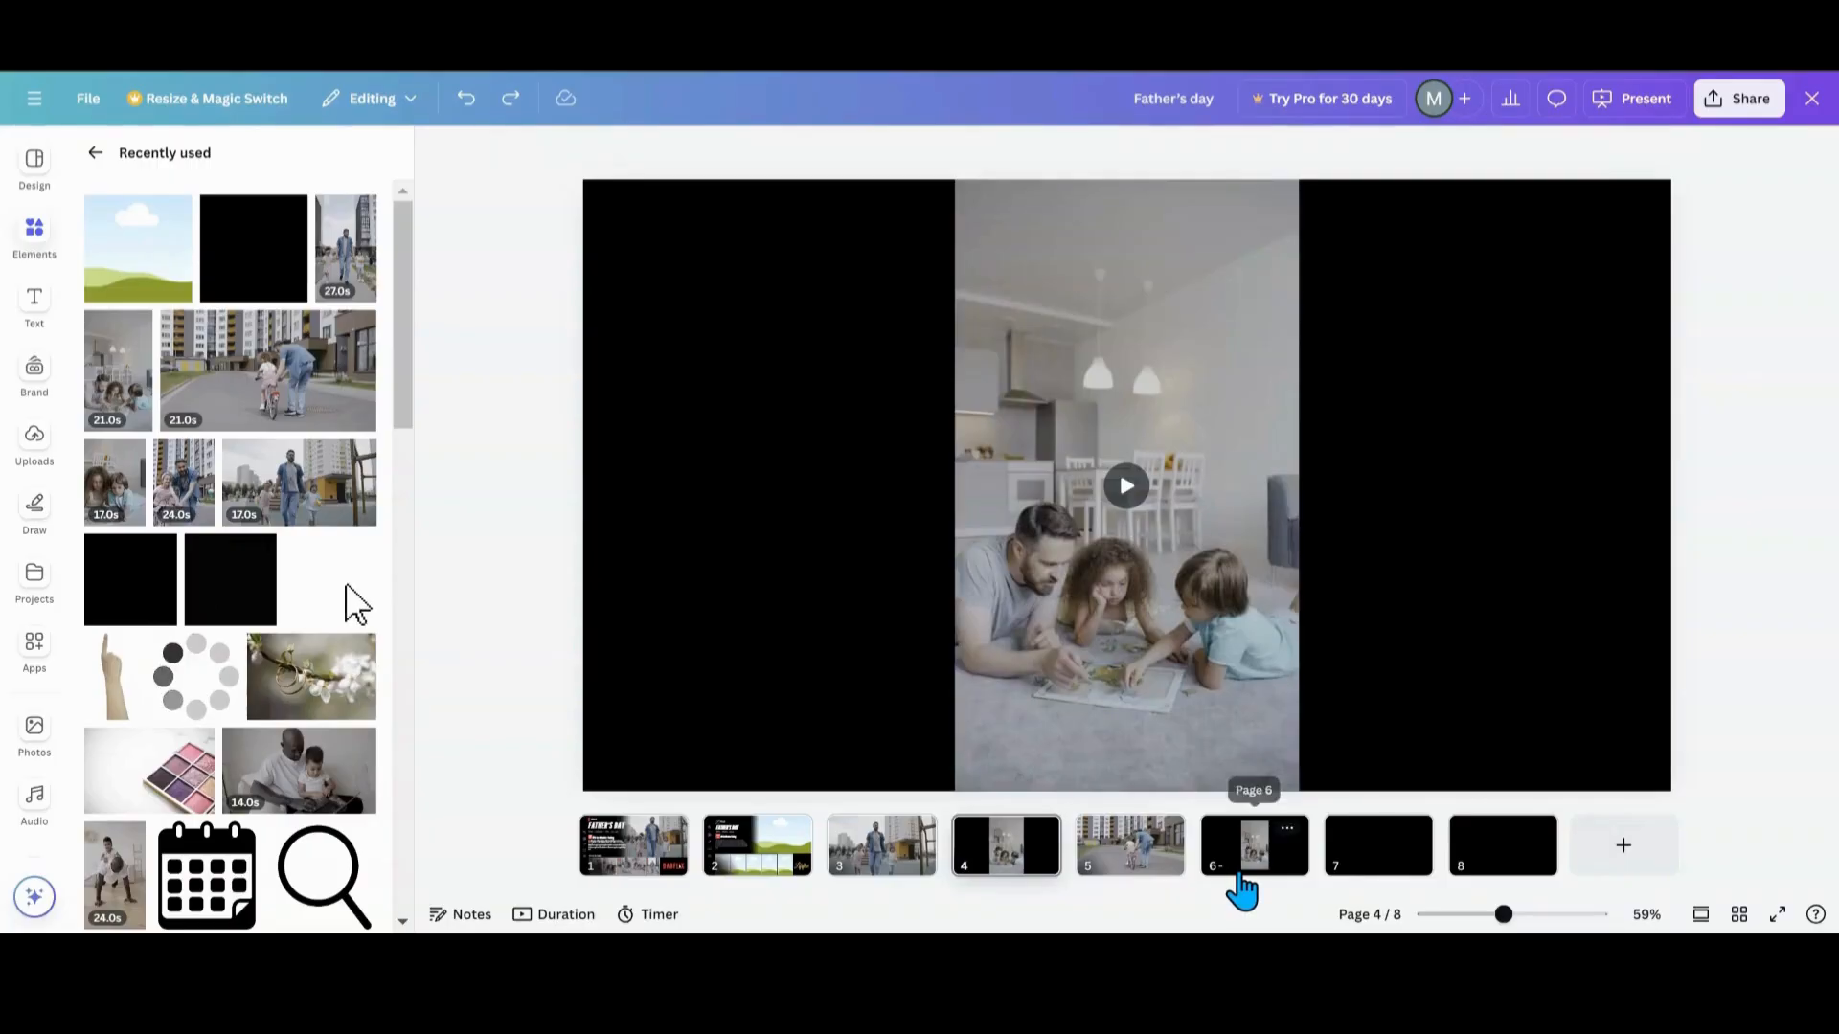
left_click(1240, 876)
left_click(1158, 624)
left_click(1139, 205)
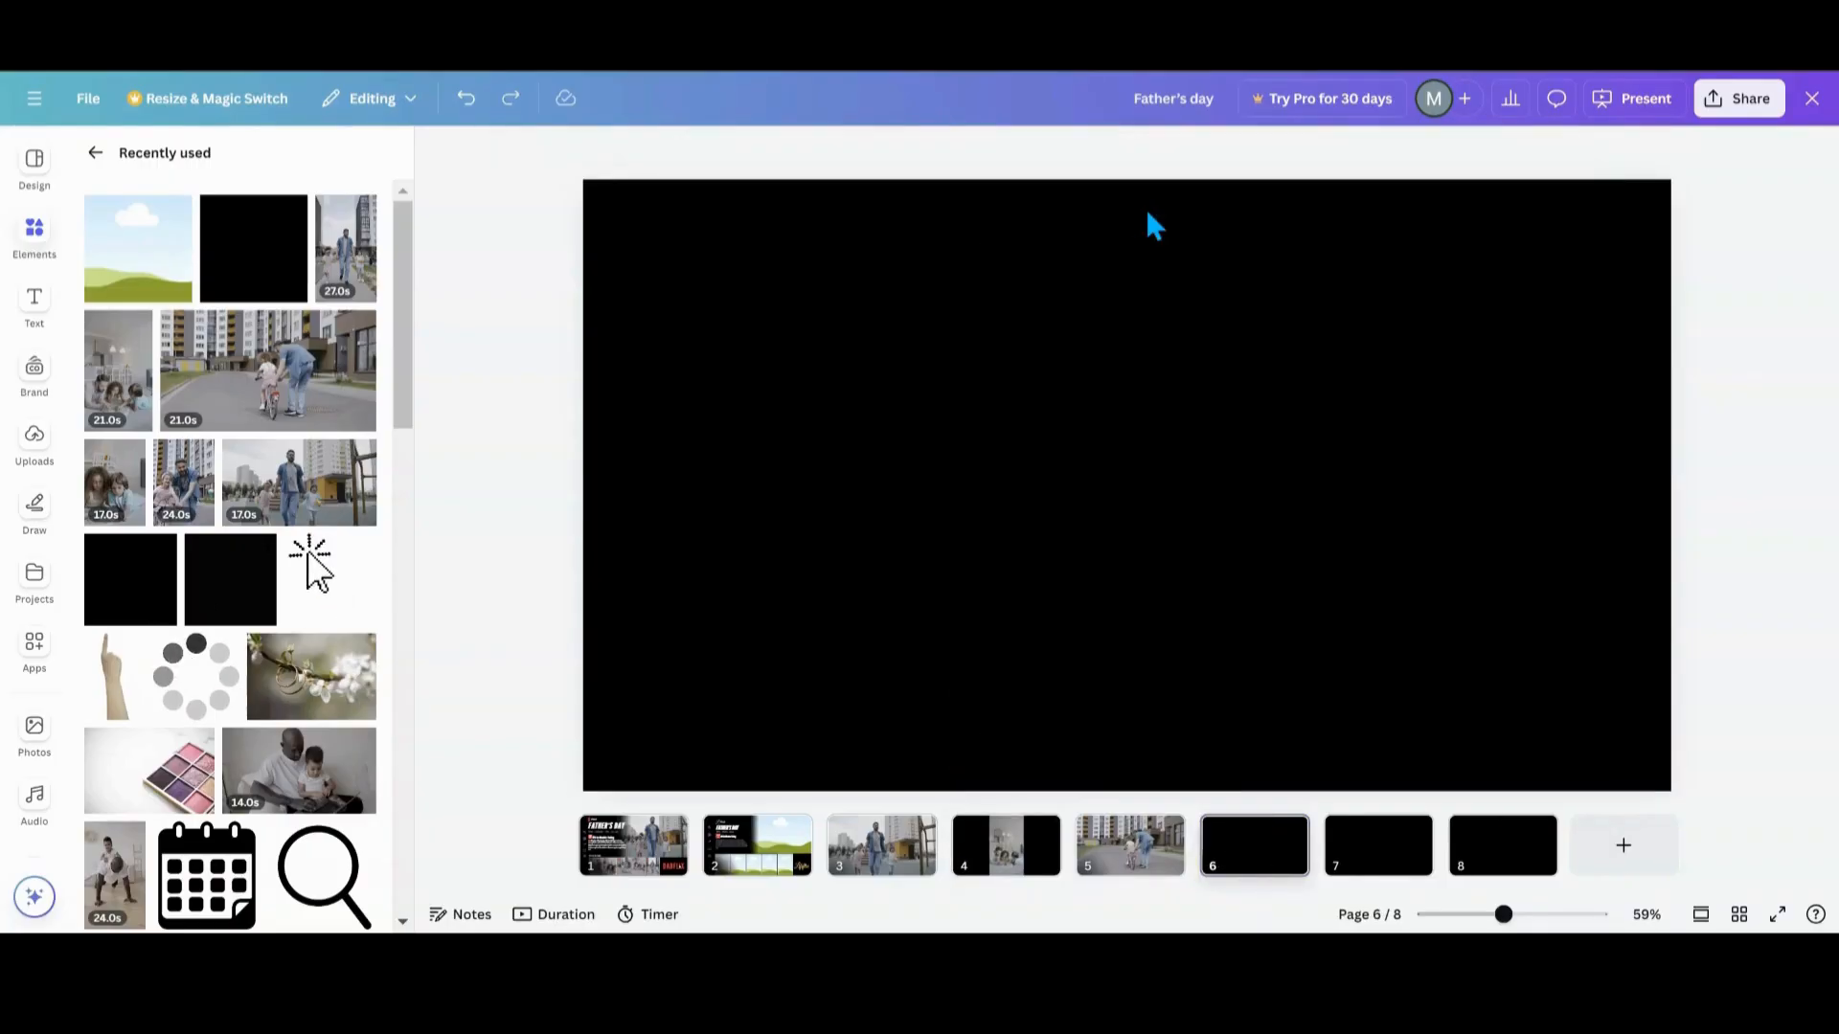
- Add the 17.0s vertical video of the father and children with the puzzle to page 6 and enlarge it to full page height, centred
left_click(111, 507)
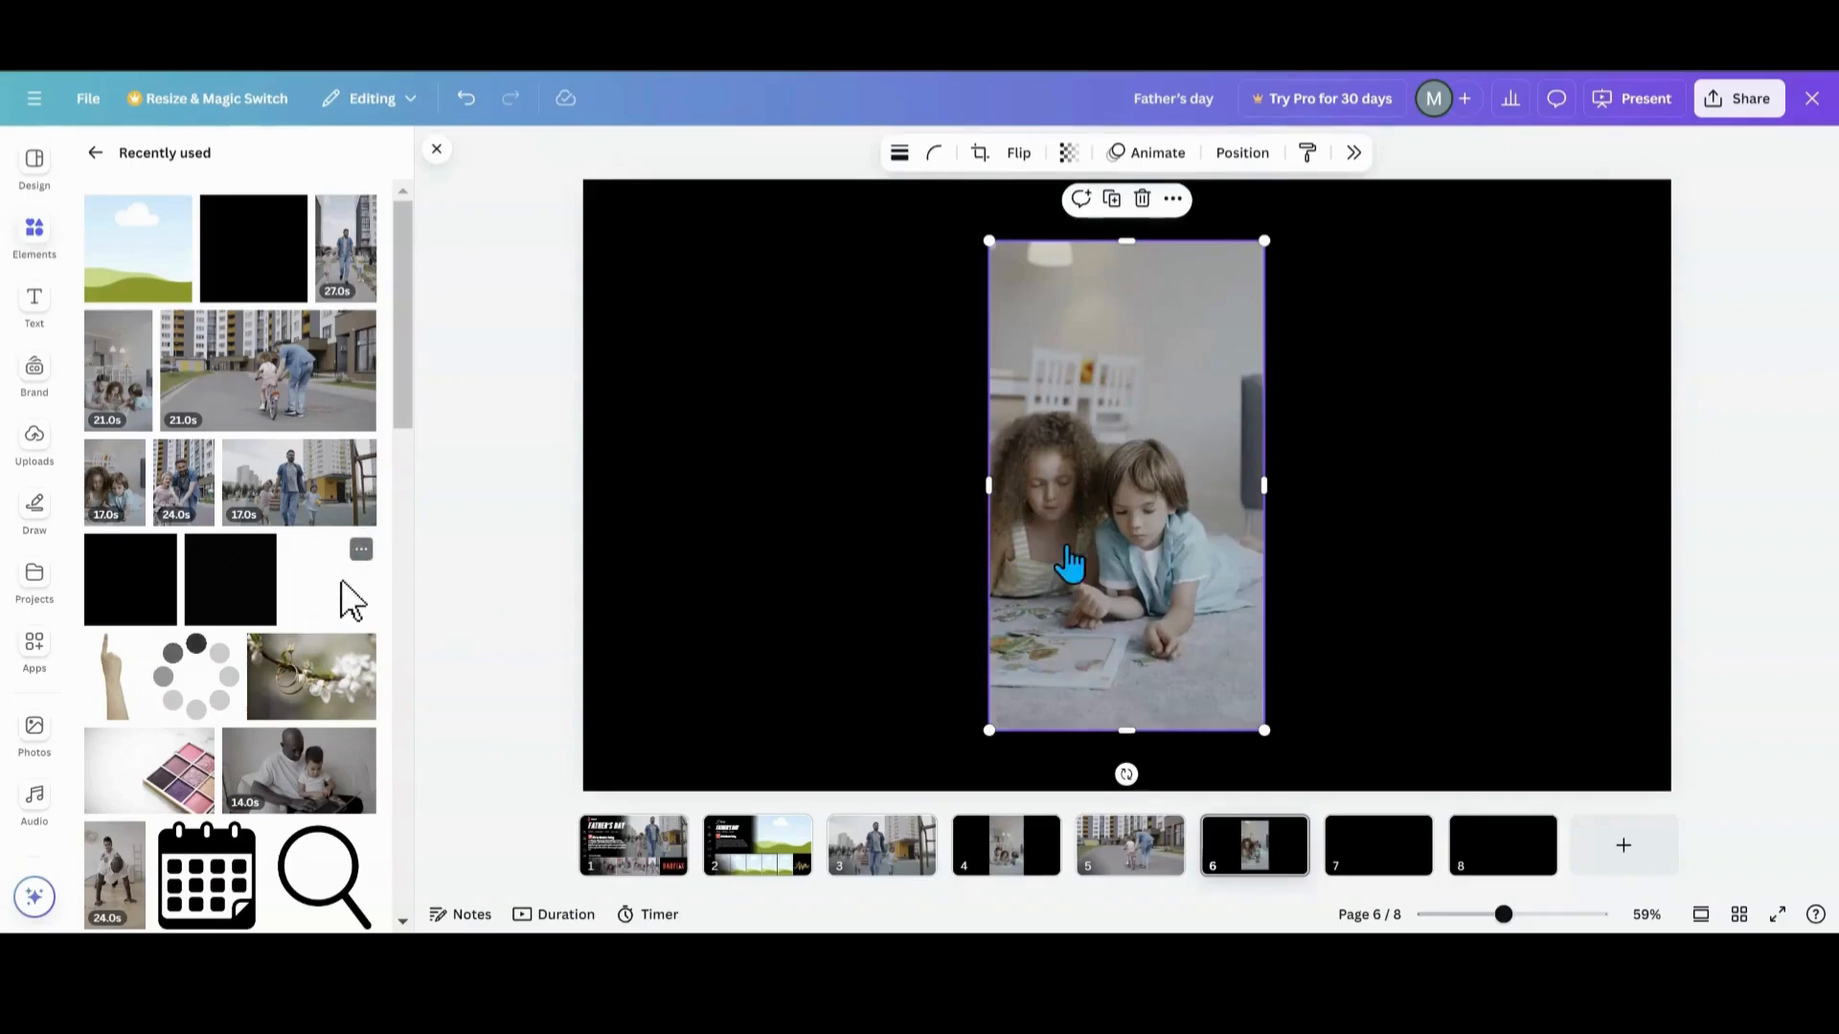
left_click_drag(1265, 240, 1299, 179)
left_click_drag(988, 731, 952, 786)
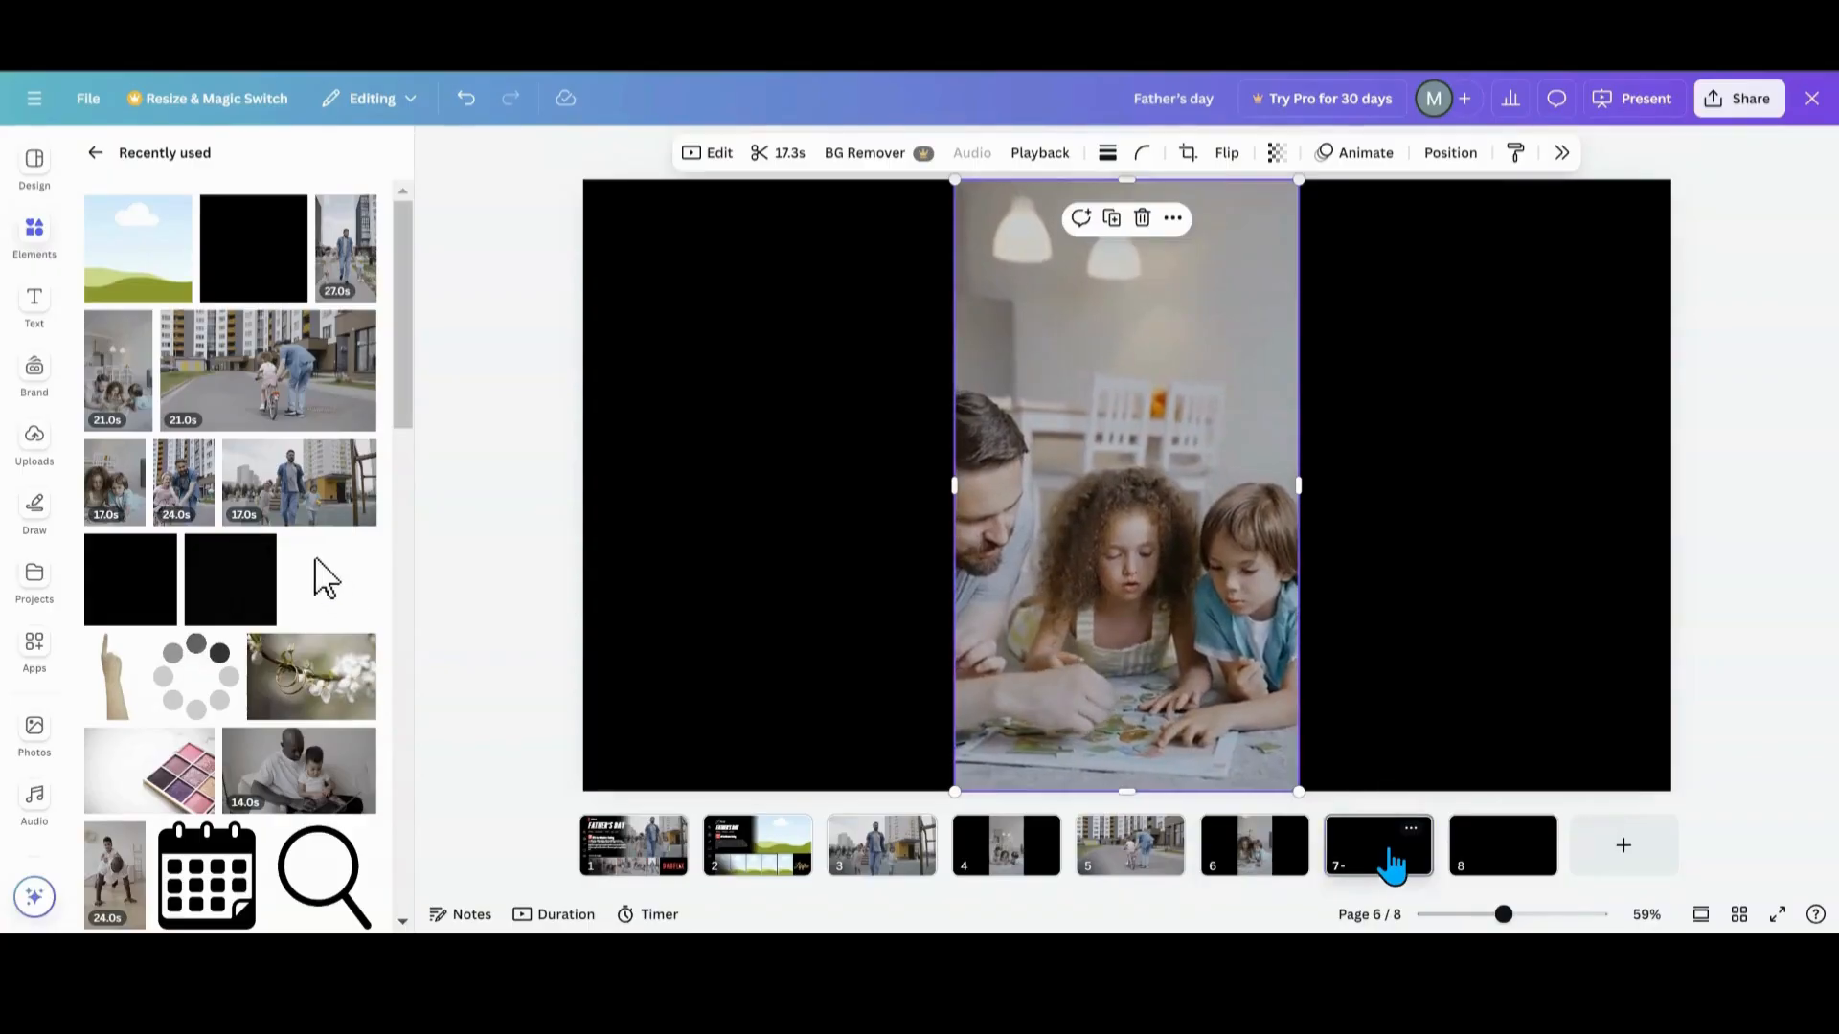
- Add the 24.0s vertical video of the father and girl on the bicycle to page 7 and enlarge it to full page height, centred
left_click(1392, 861)
left_click(178, 491)
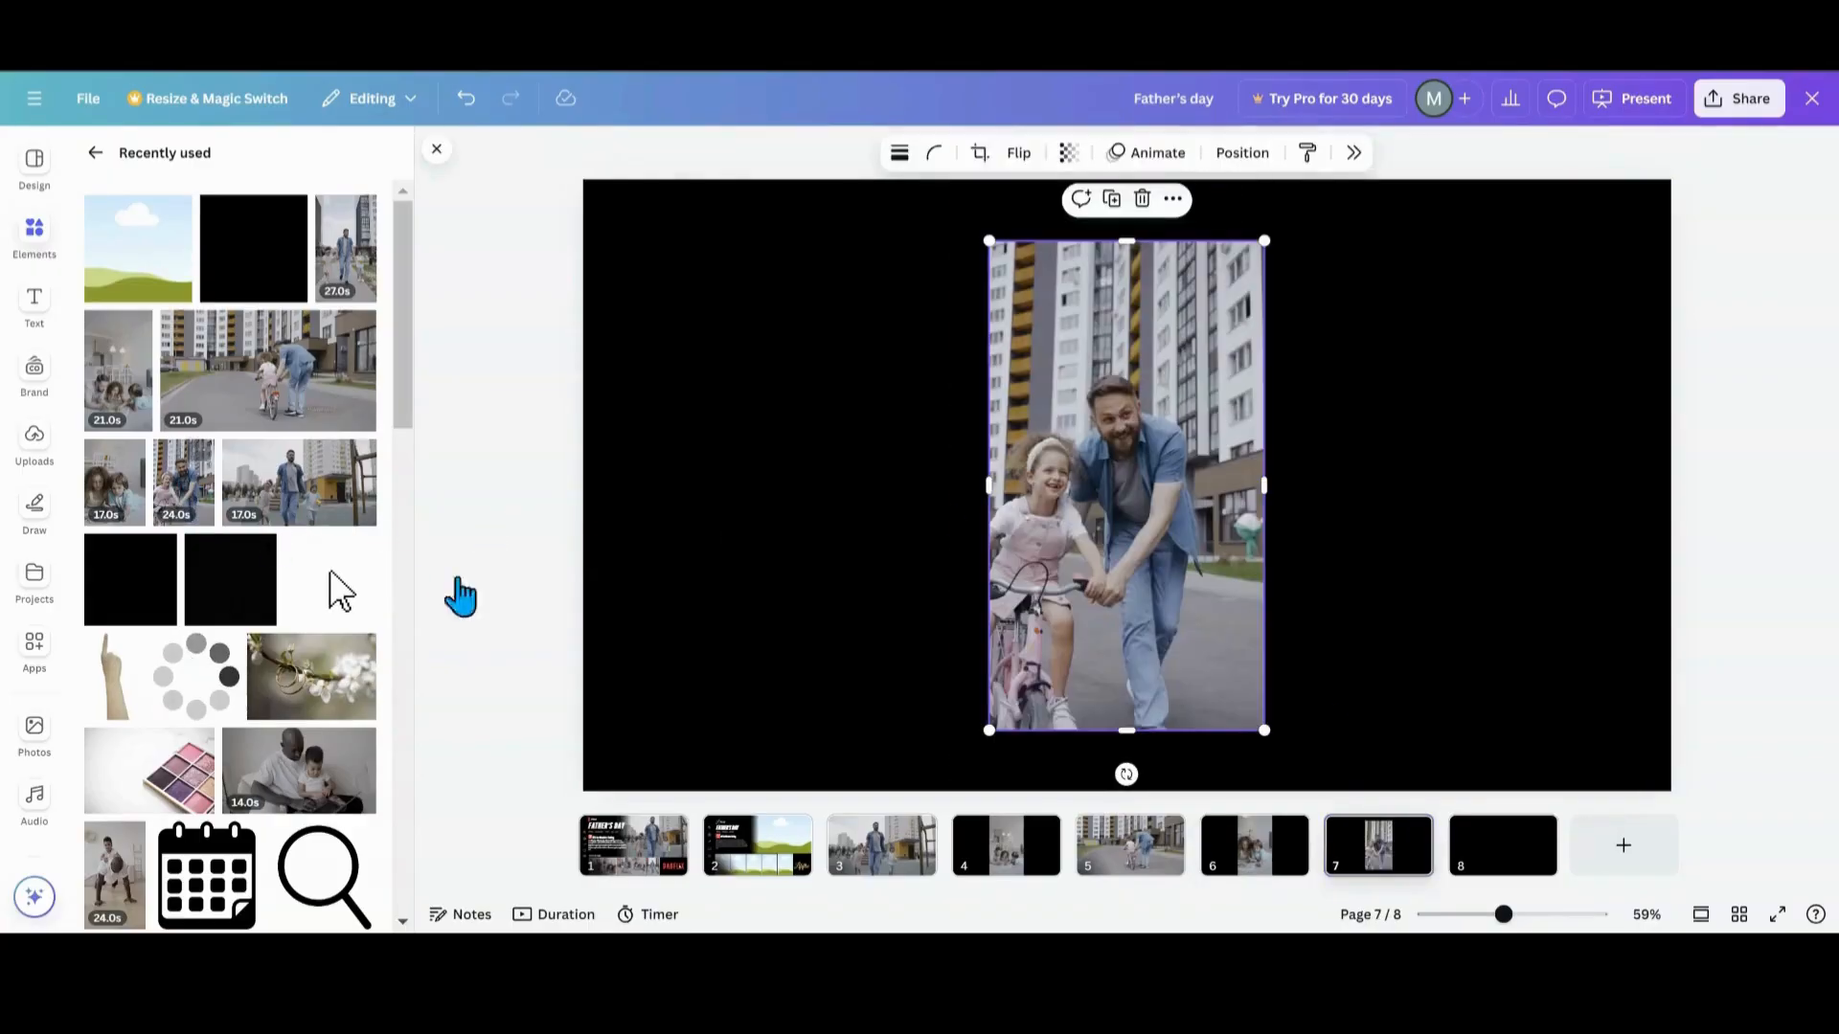
left_click_drag(1265, 244, 1298, 180)
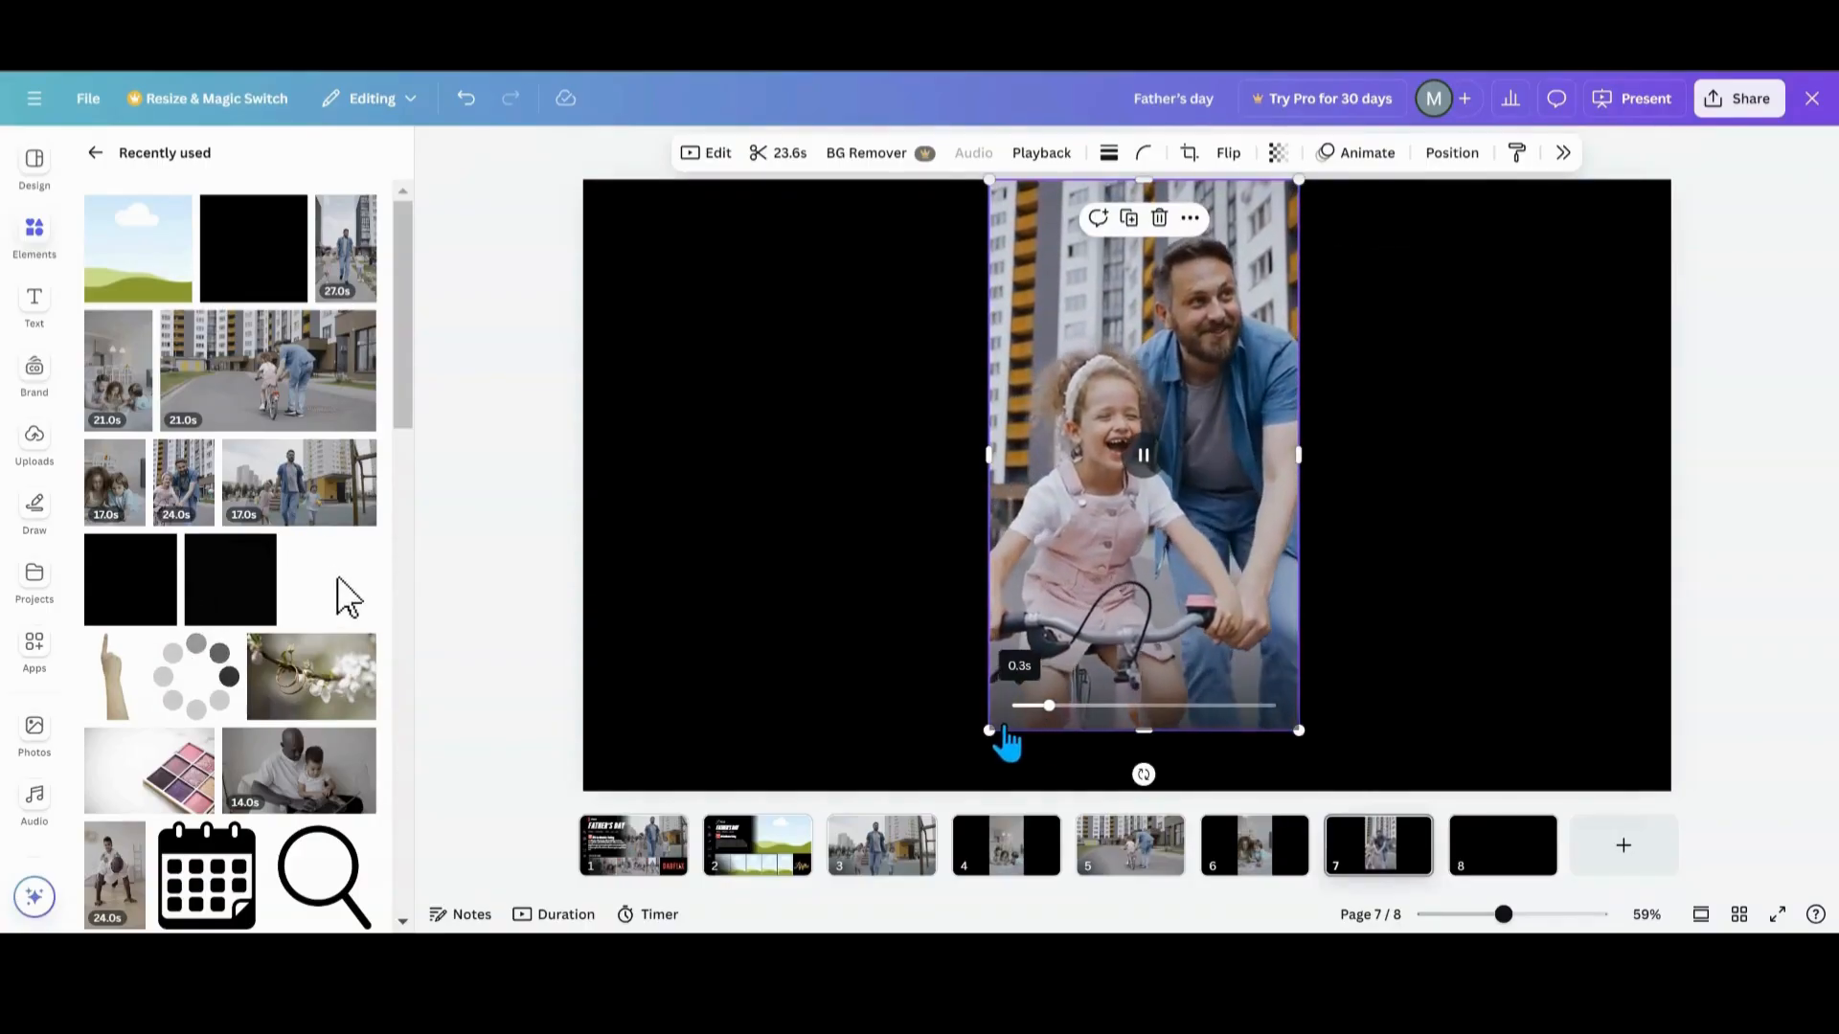
left_click_drag(990, 732, 955, 791)
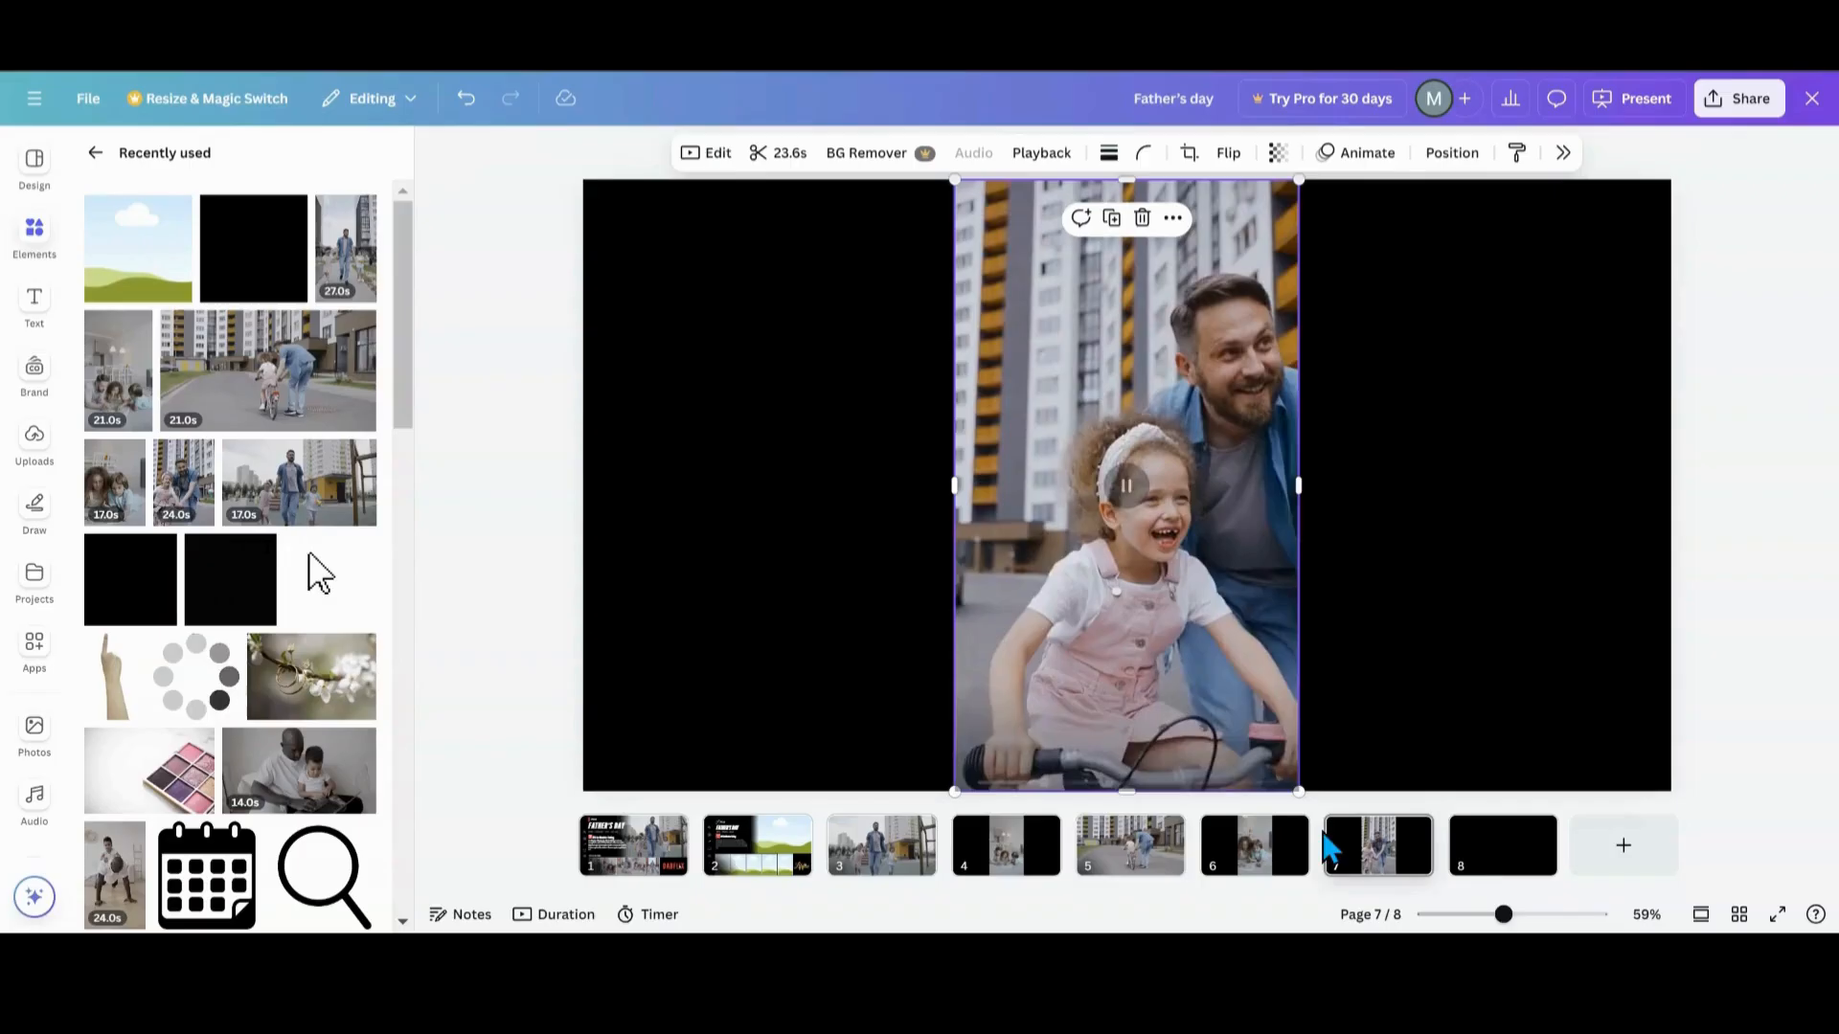
- Add the 27.0s vertical video of the father walking with two children to page 8 and enlarge it to full page height, centred
left_click(1499, 857)
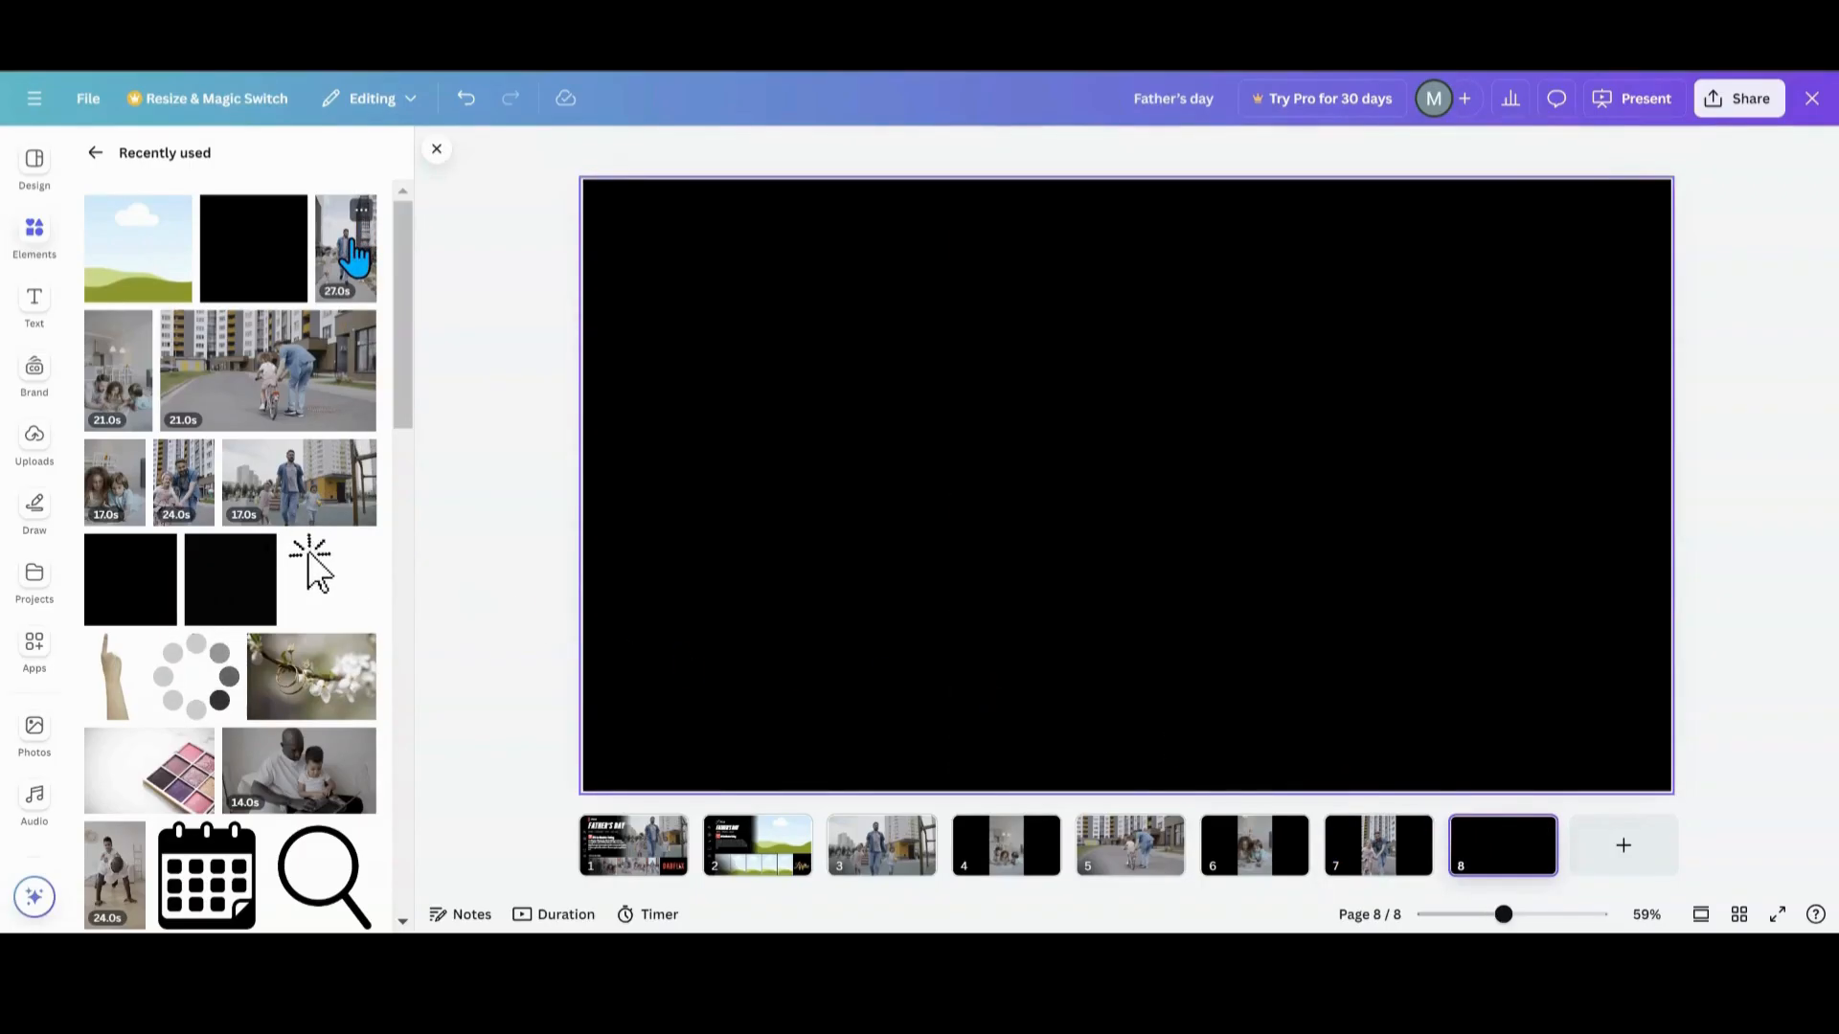
left_click(354, 257)
left_click_drag(1266, 242, 1300, 184)
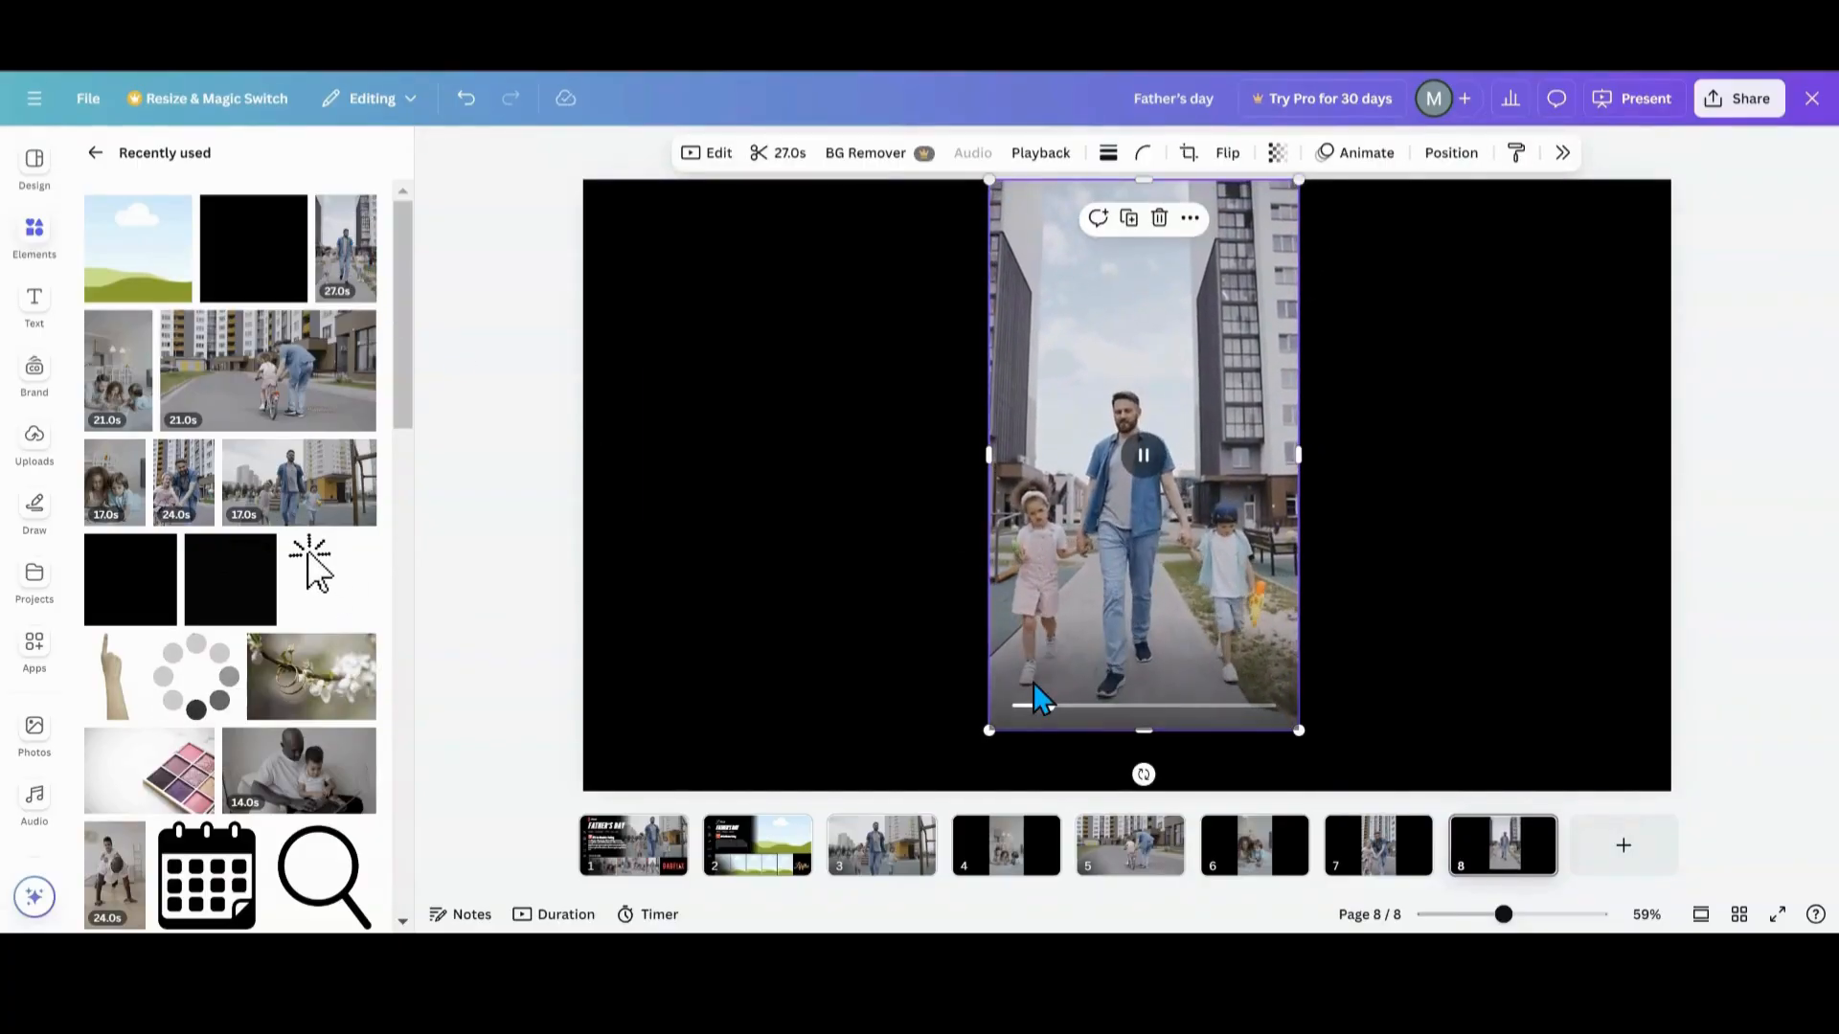
left_click_drag(983, 733, 942, 787)
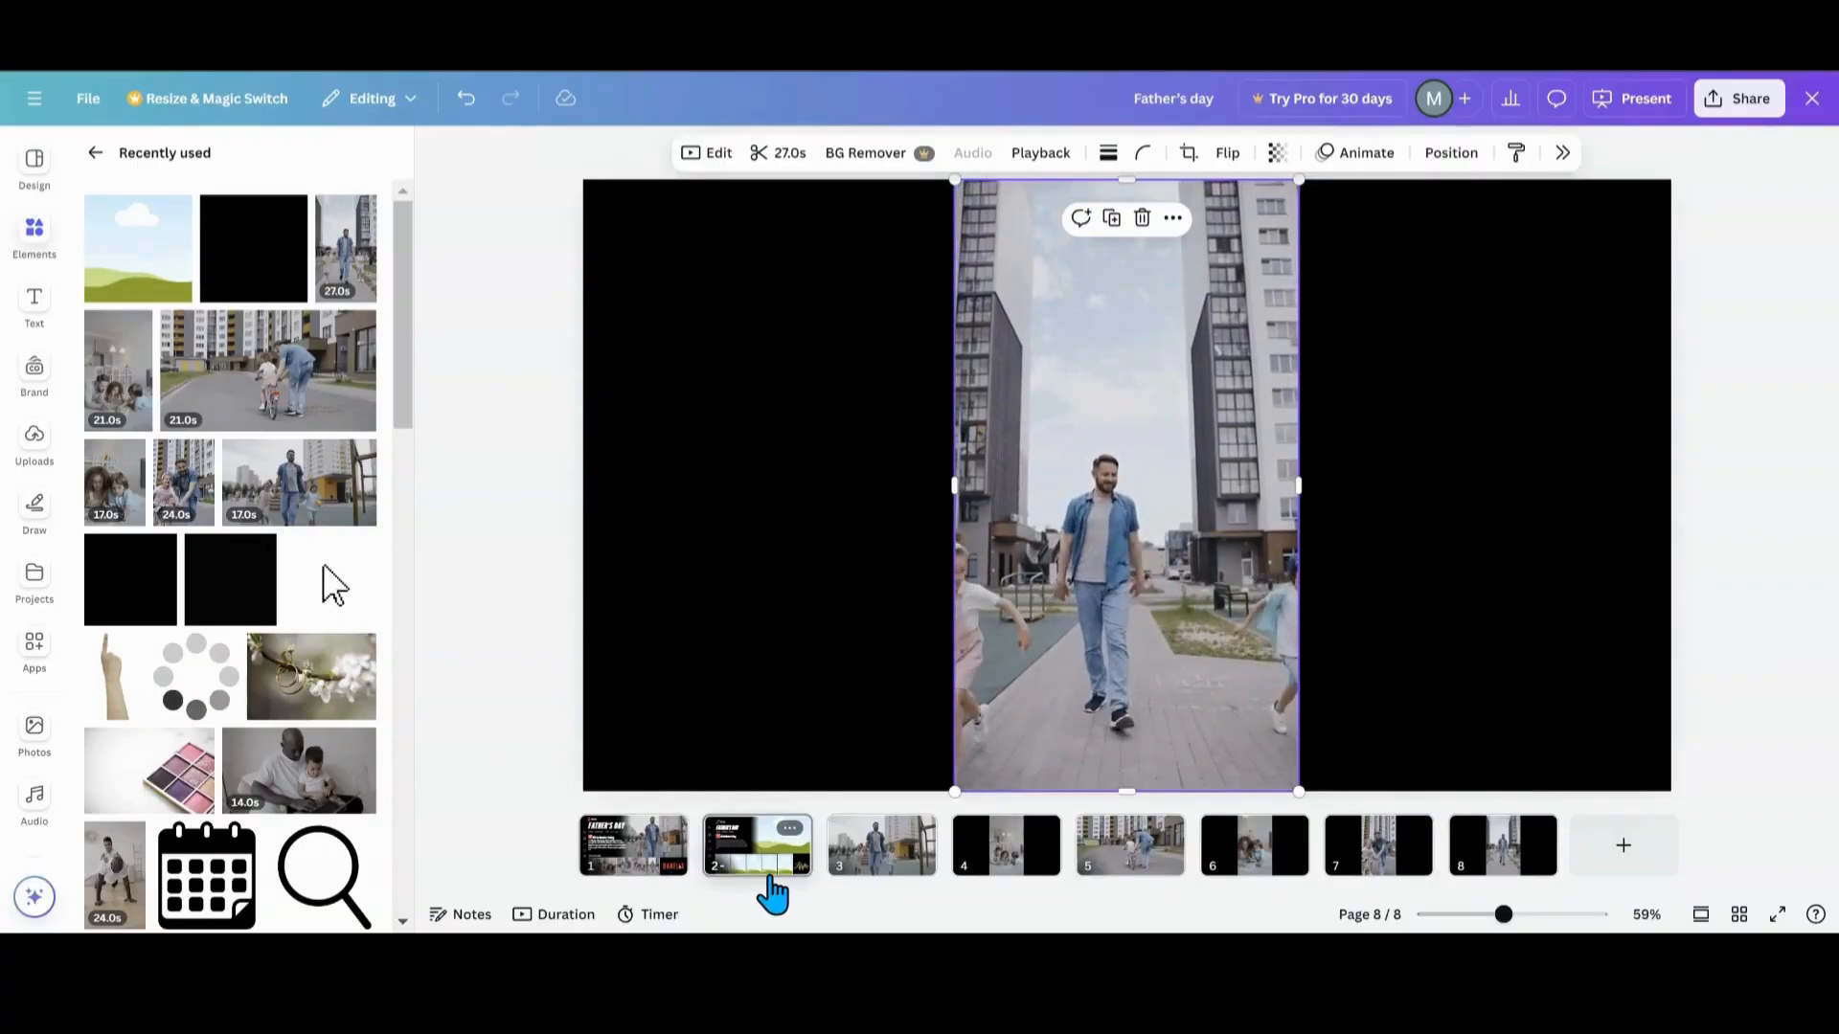
- Show the page durations on the timeline and delete the first page with the DADFLIX design
left_click(770, 890)
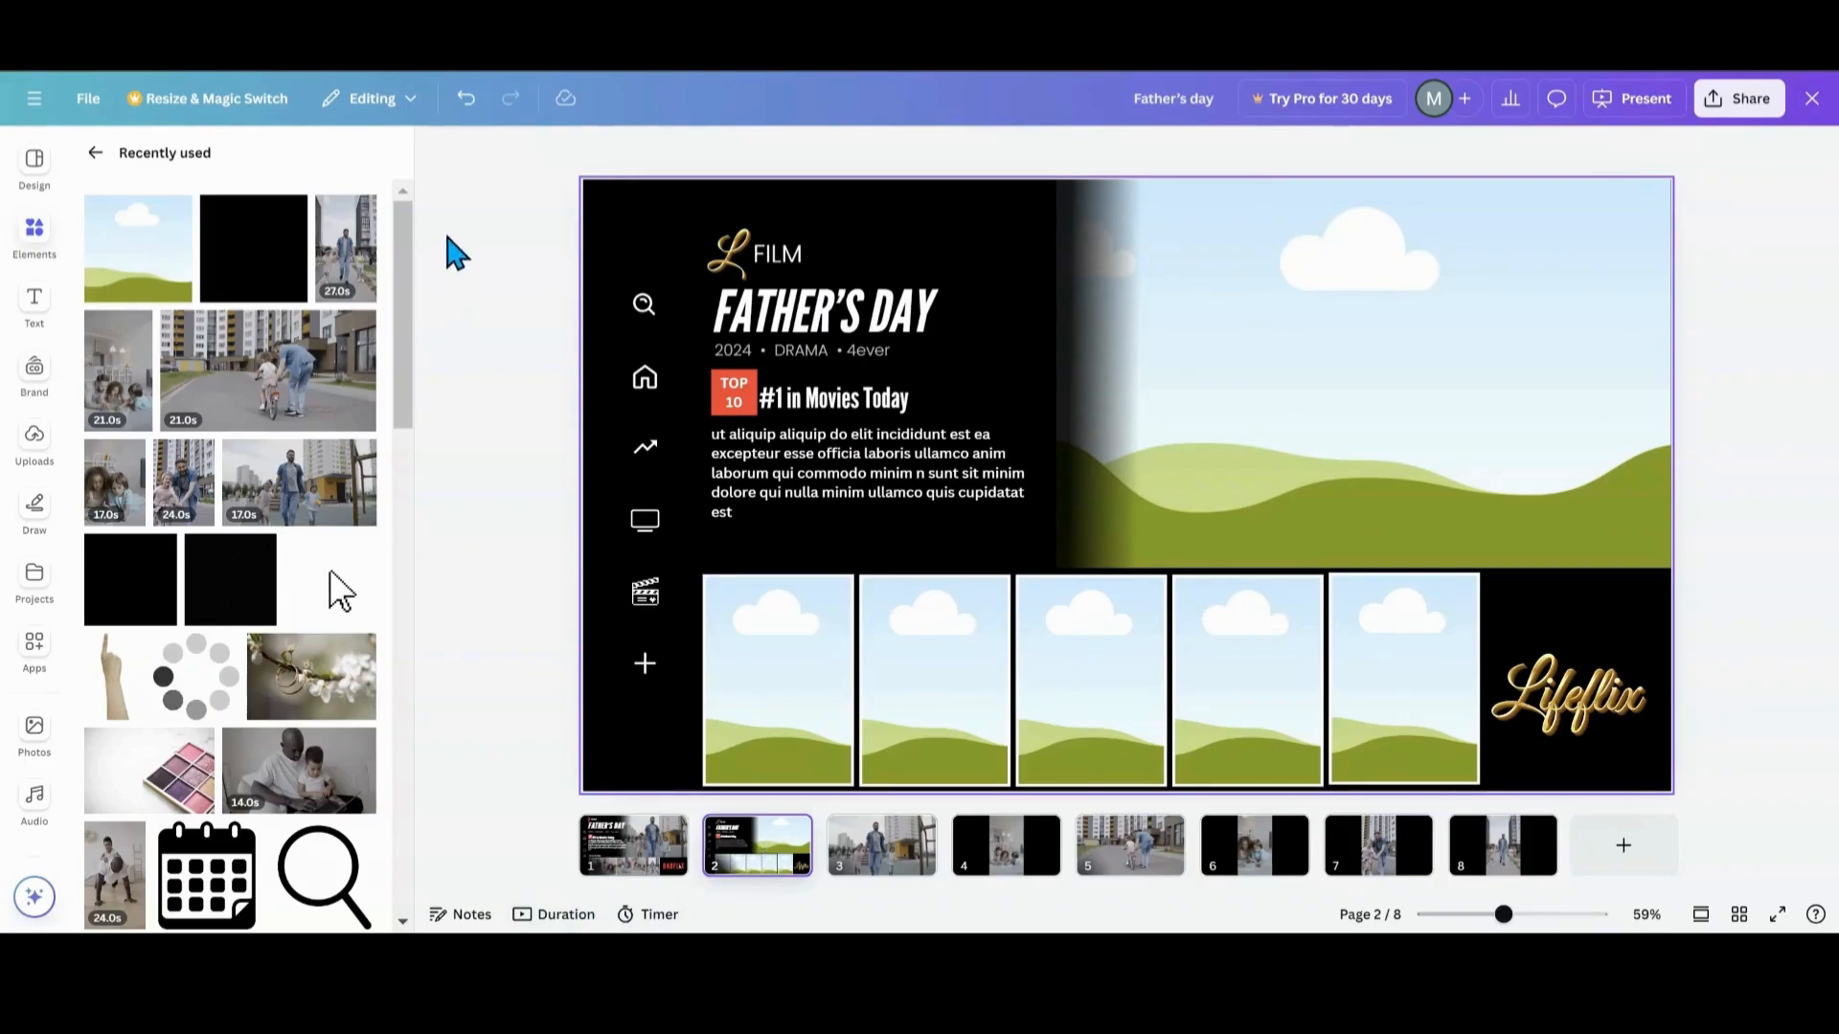
left_click(431, 158)
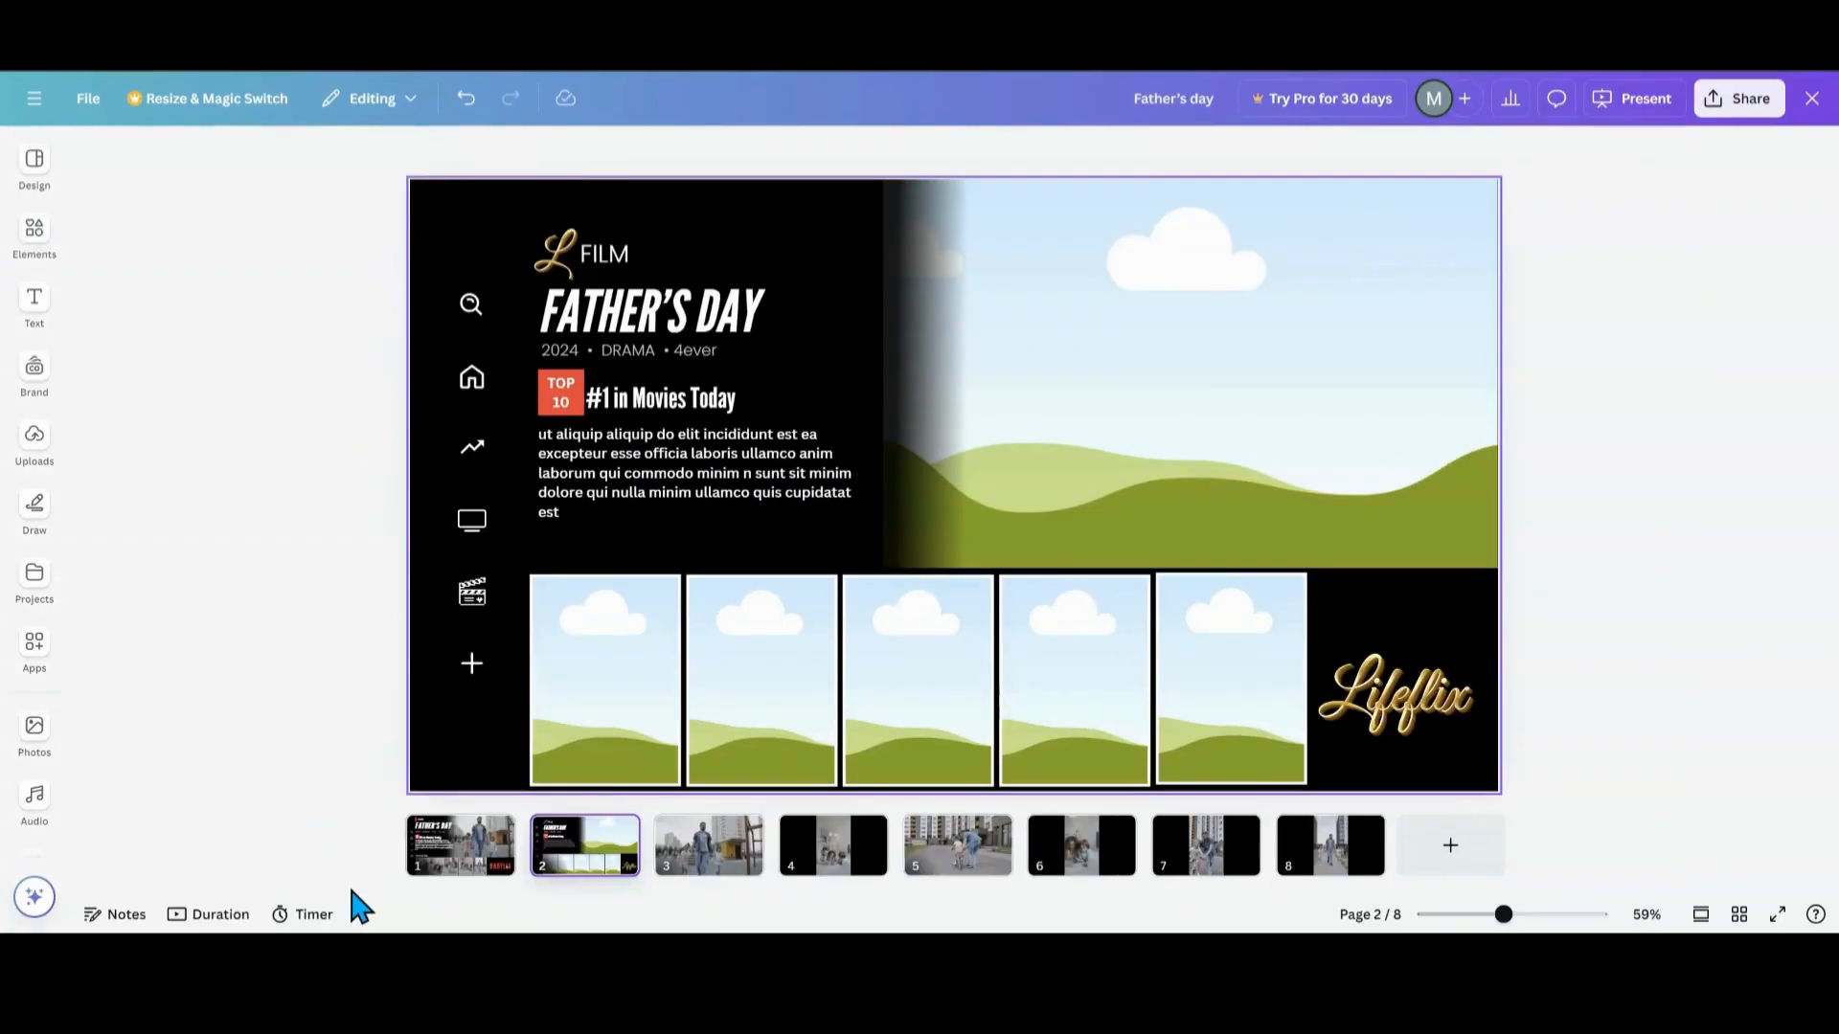
left_click(210, 914)
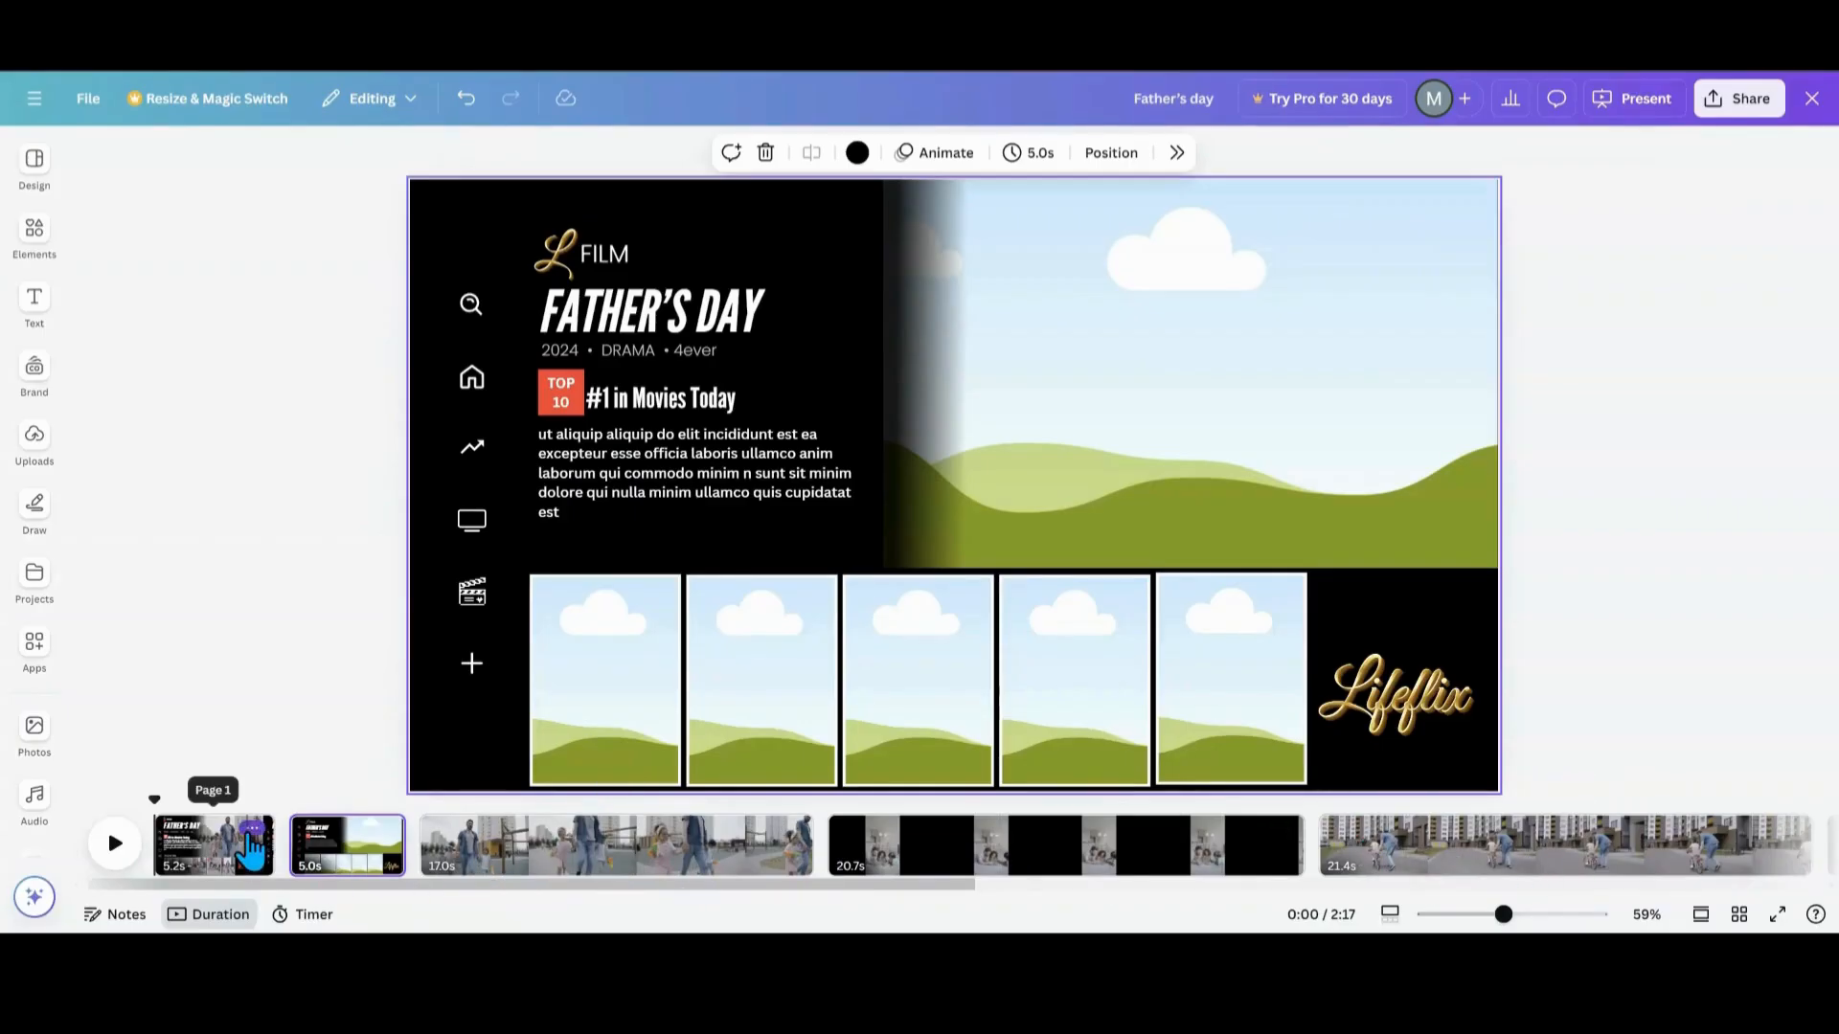
left_click(251, 830)
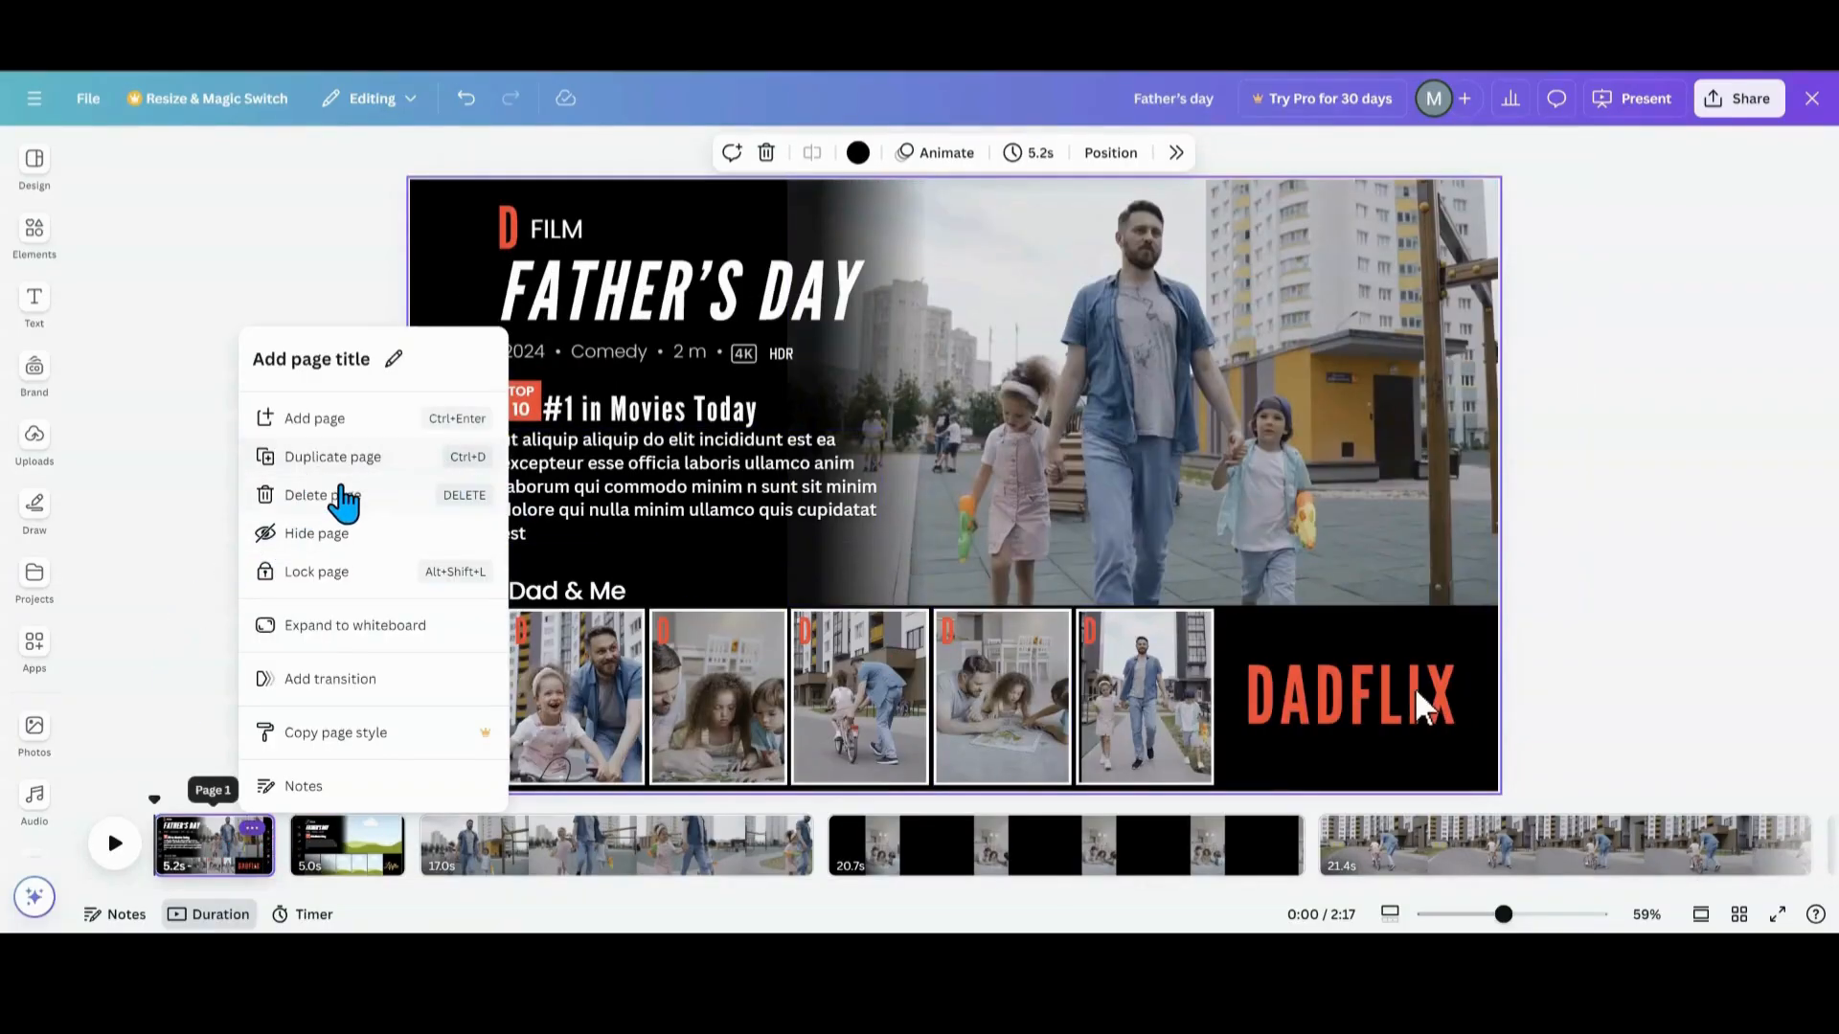
left_click(341, 492)
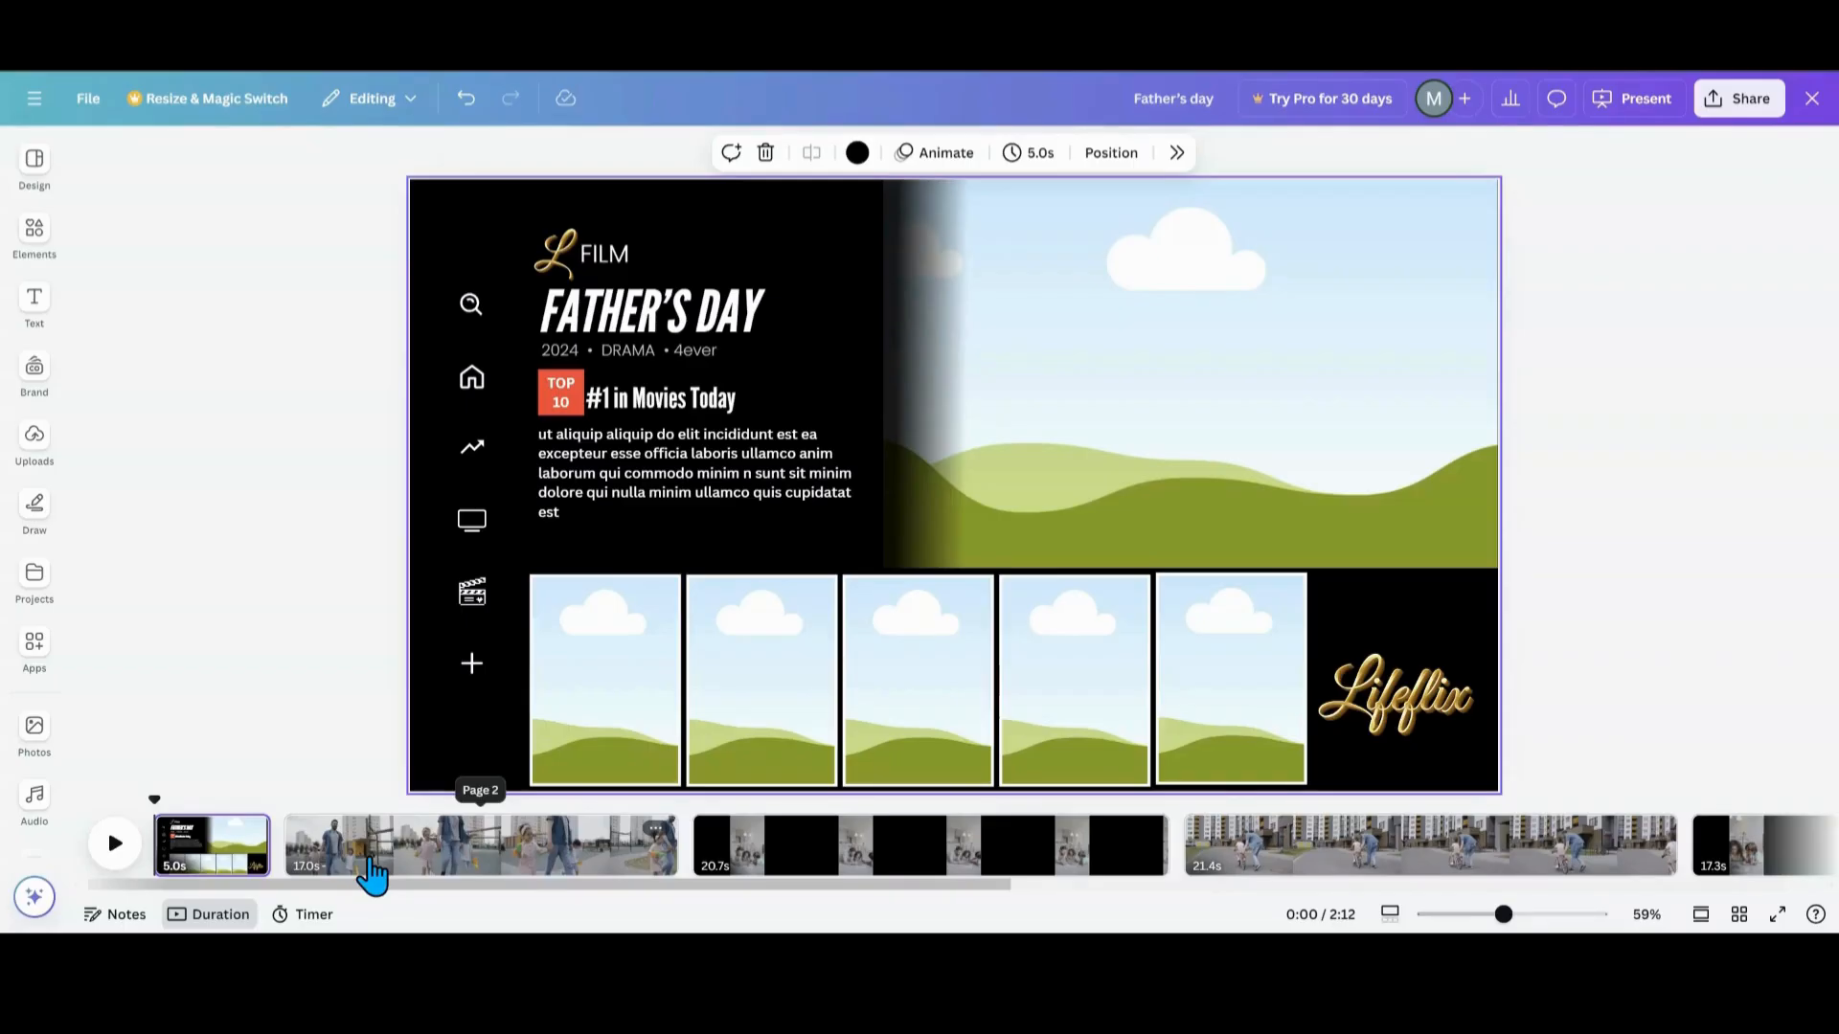
left_click(1198, 732)
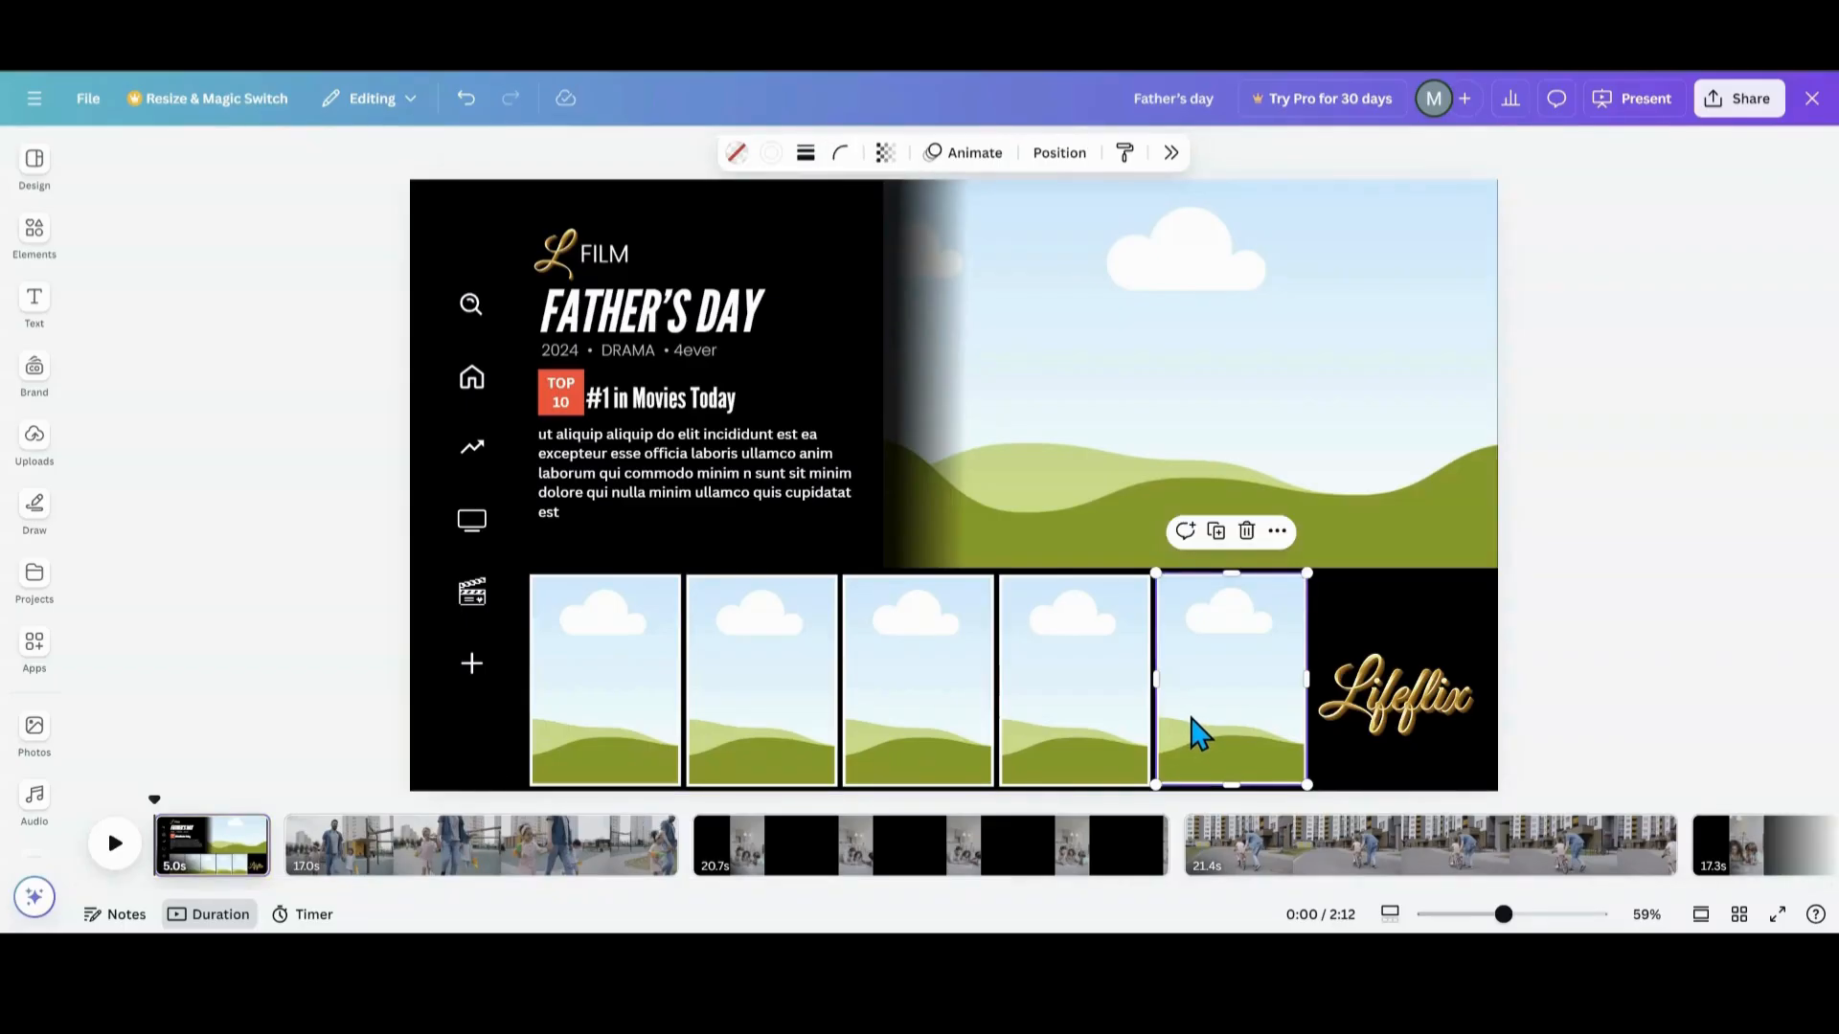
left_click(1190, 718)
left_click_drag(1191, 718, 1190, 719)
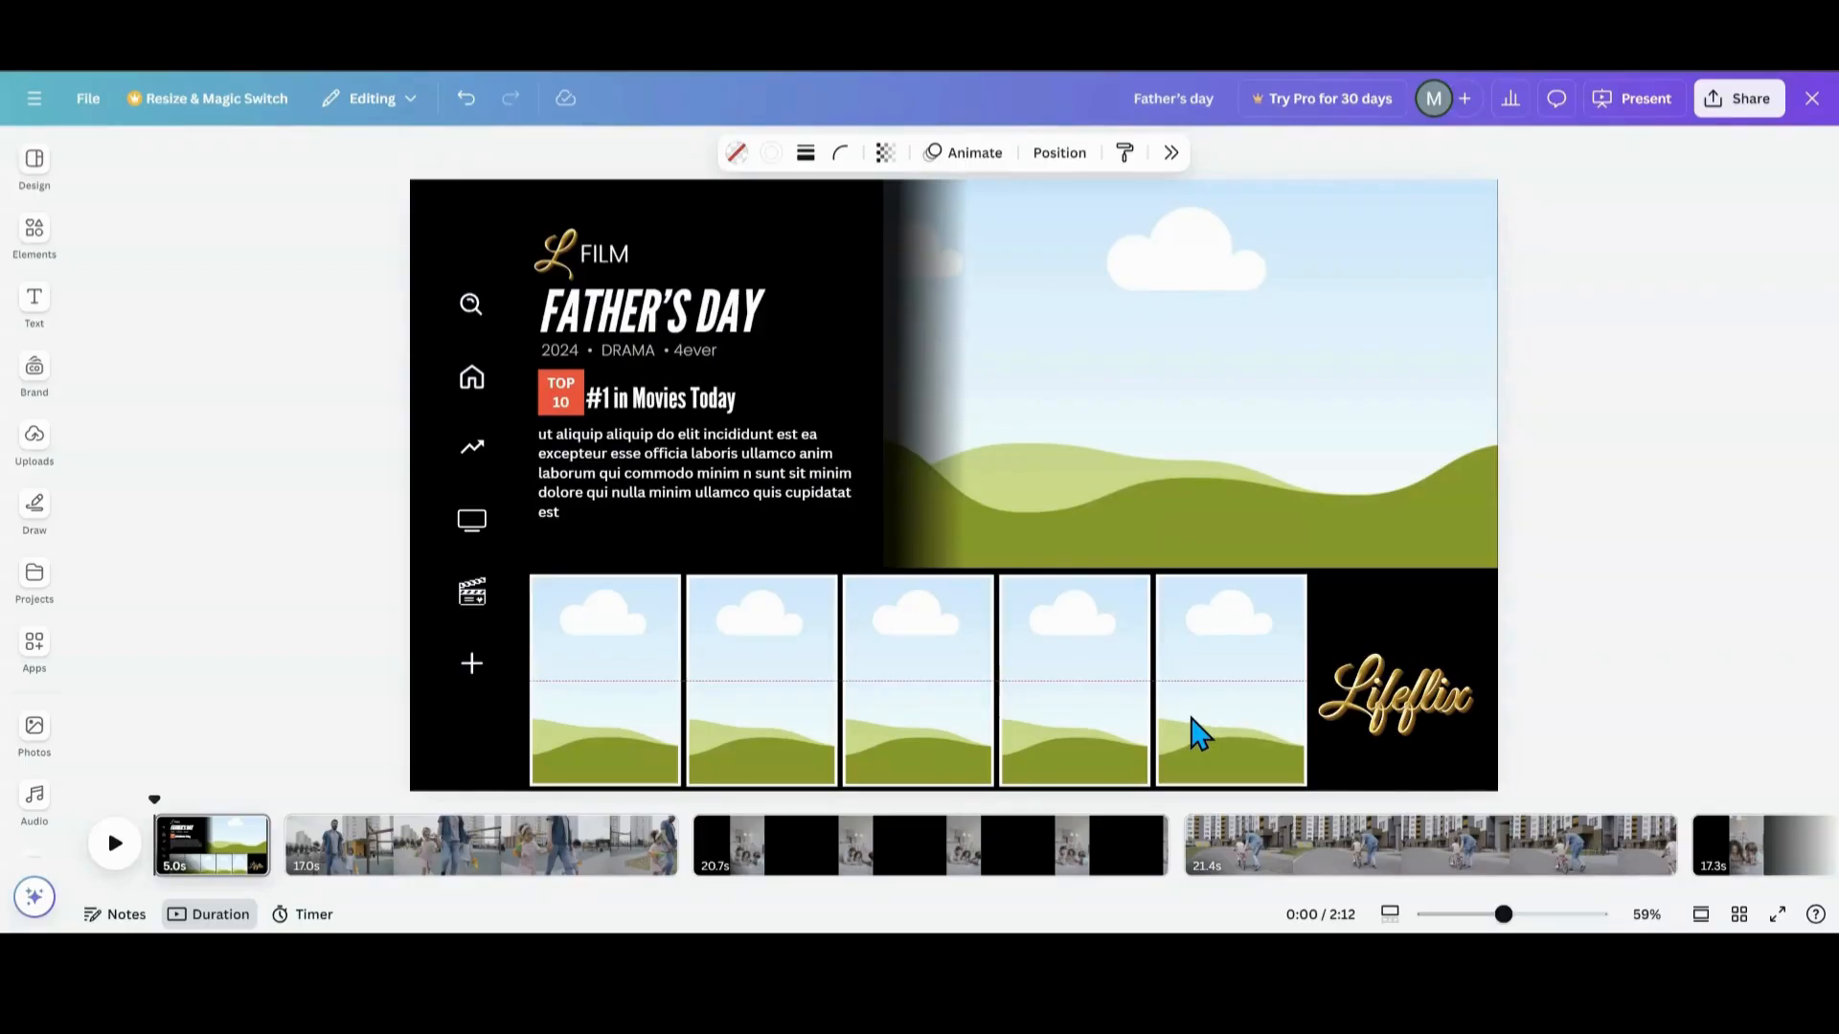
- Split the 17.0s video page at about 0:07 on the timeline and select its second part
left_click(378, 855)
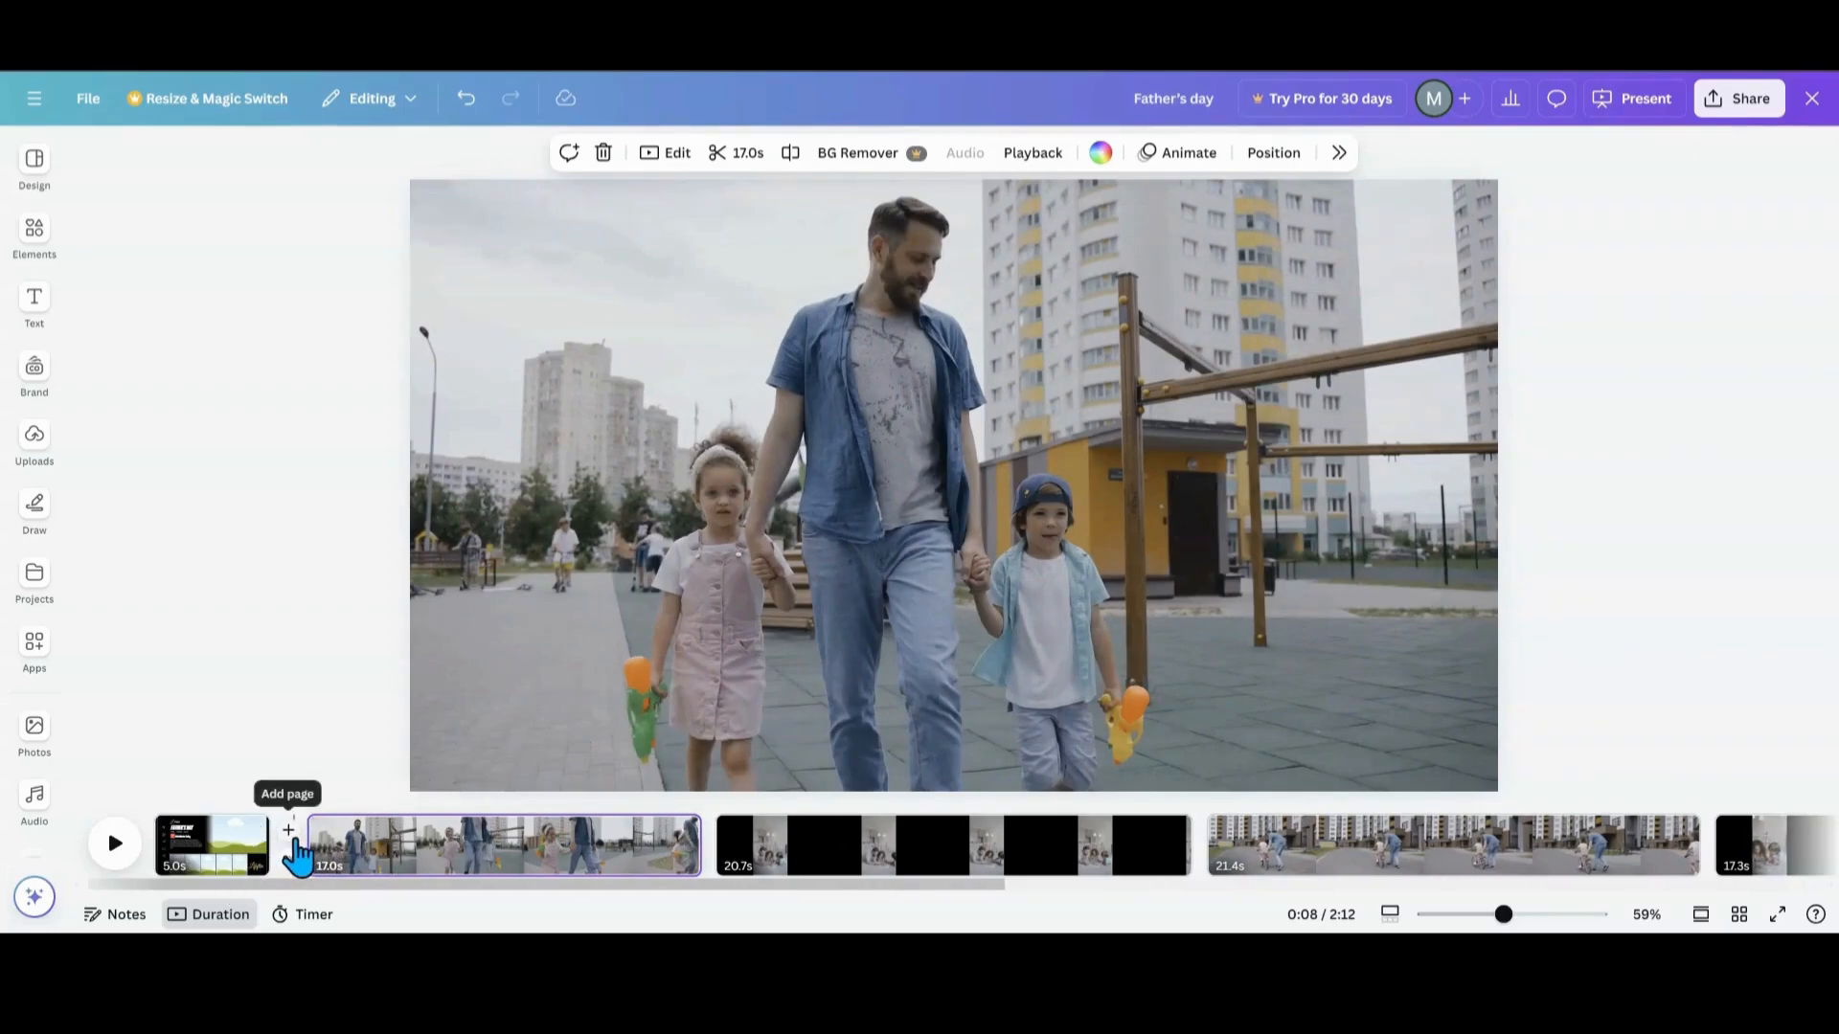
left_click(322, 840)
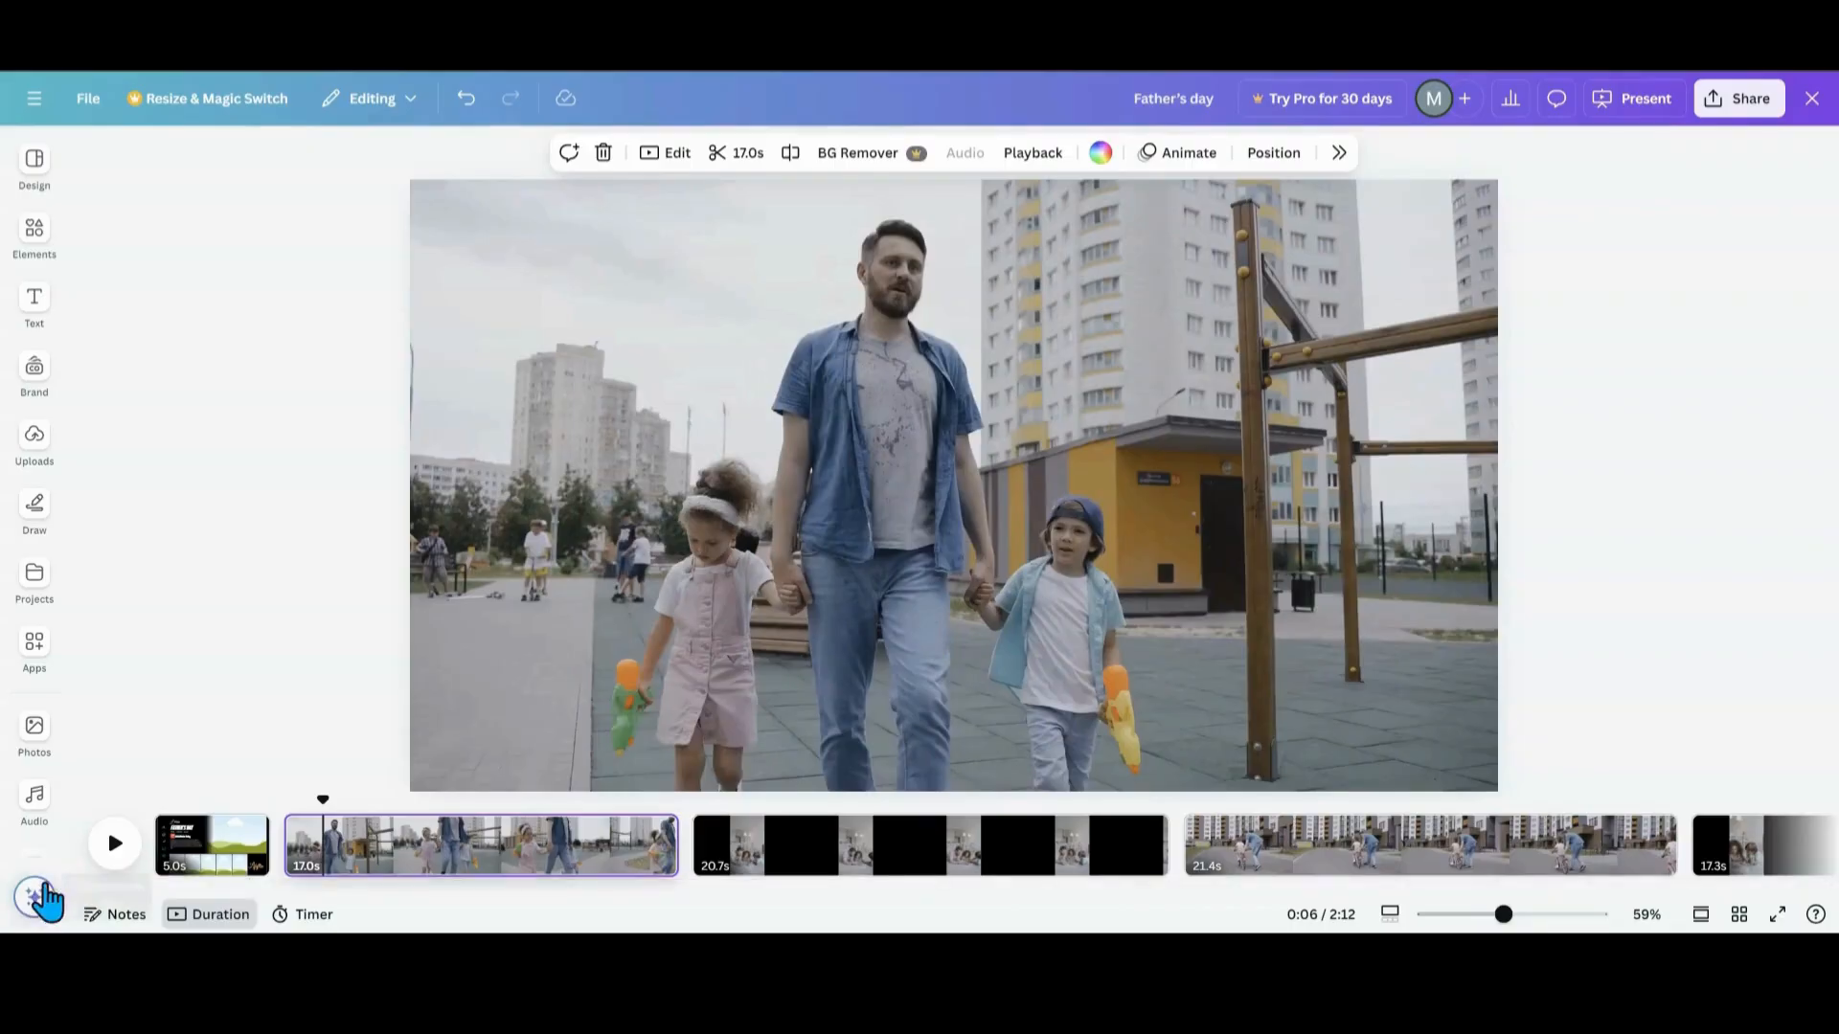
left_click(112, 848)
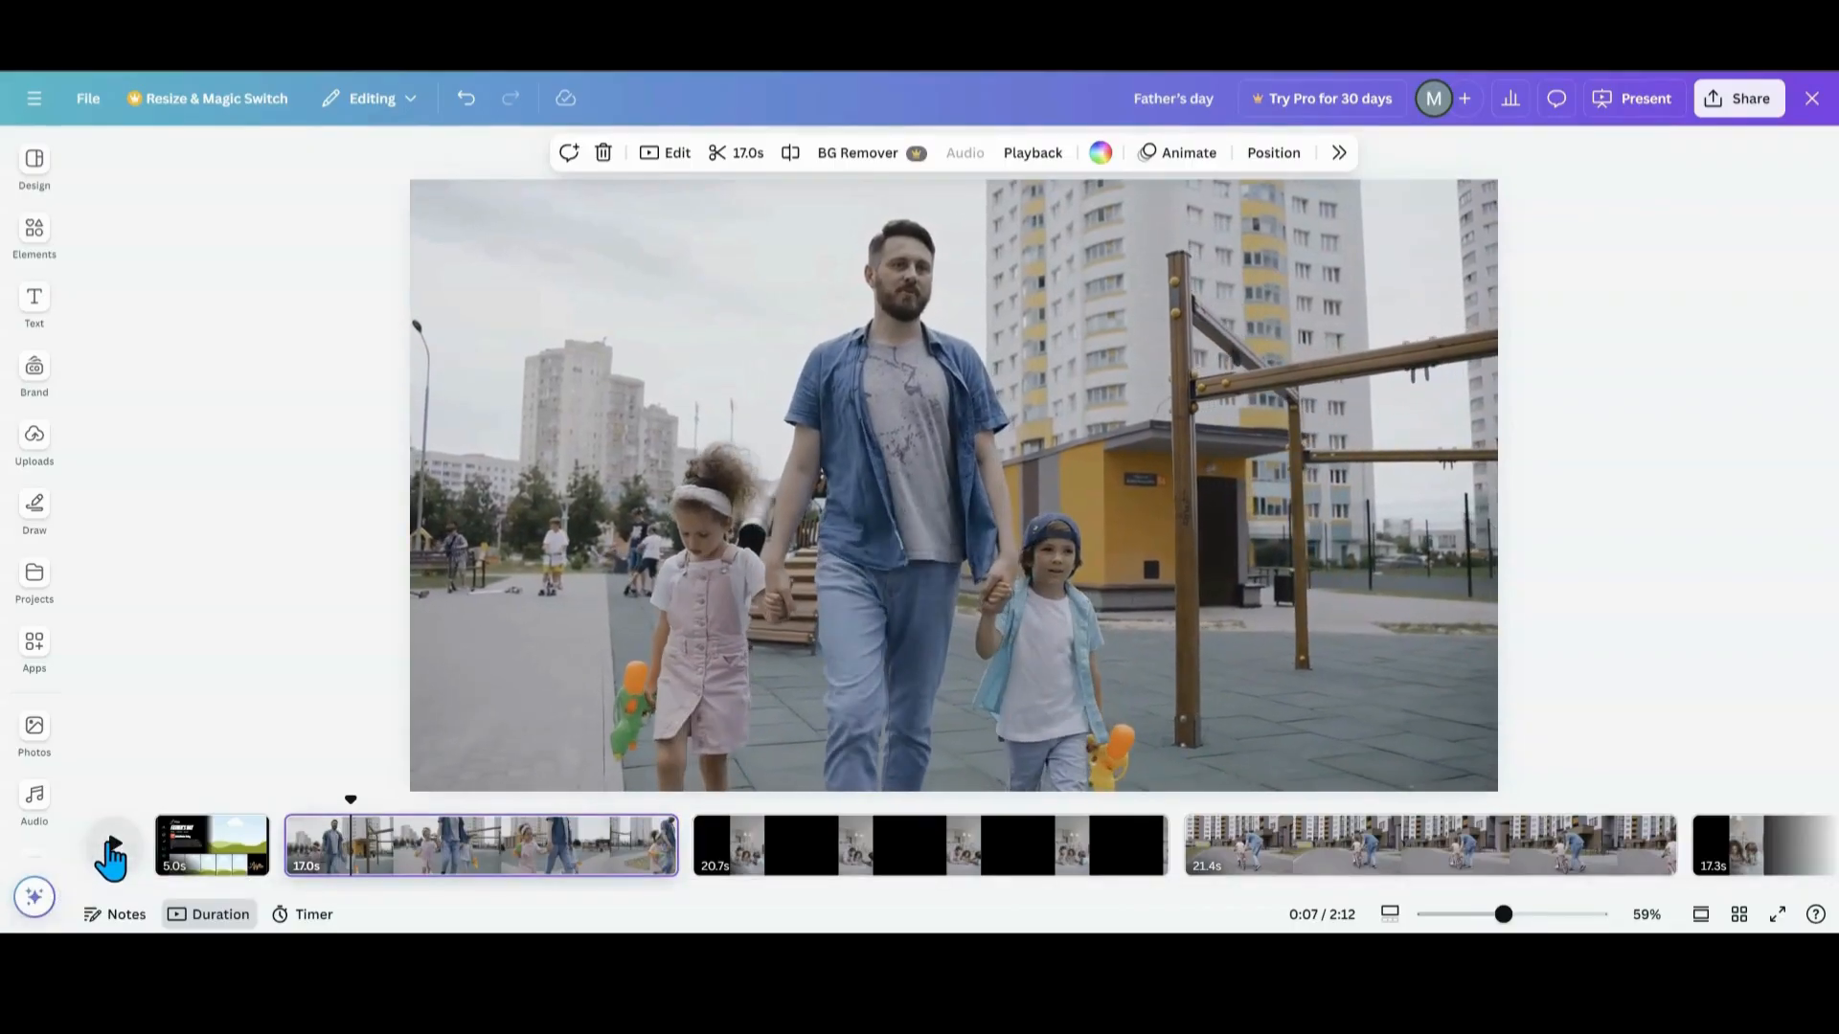
left_click(112, 848)
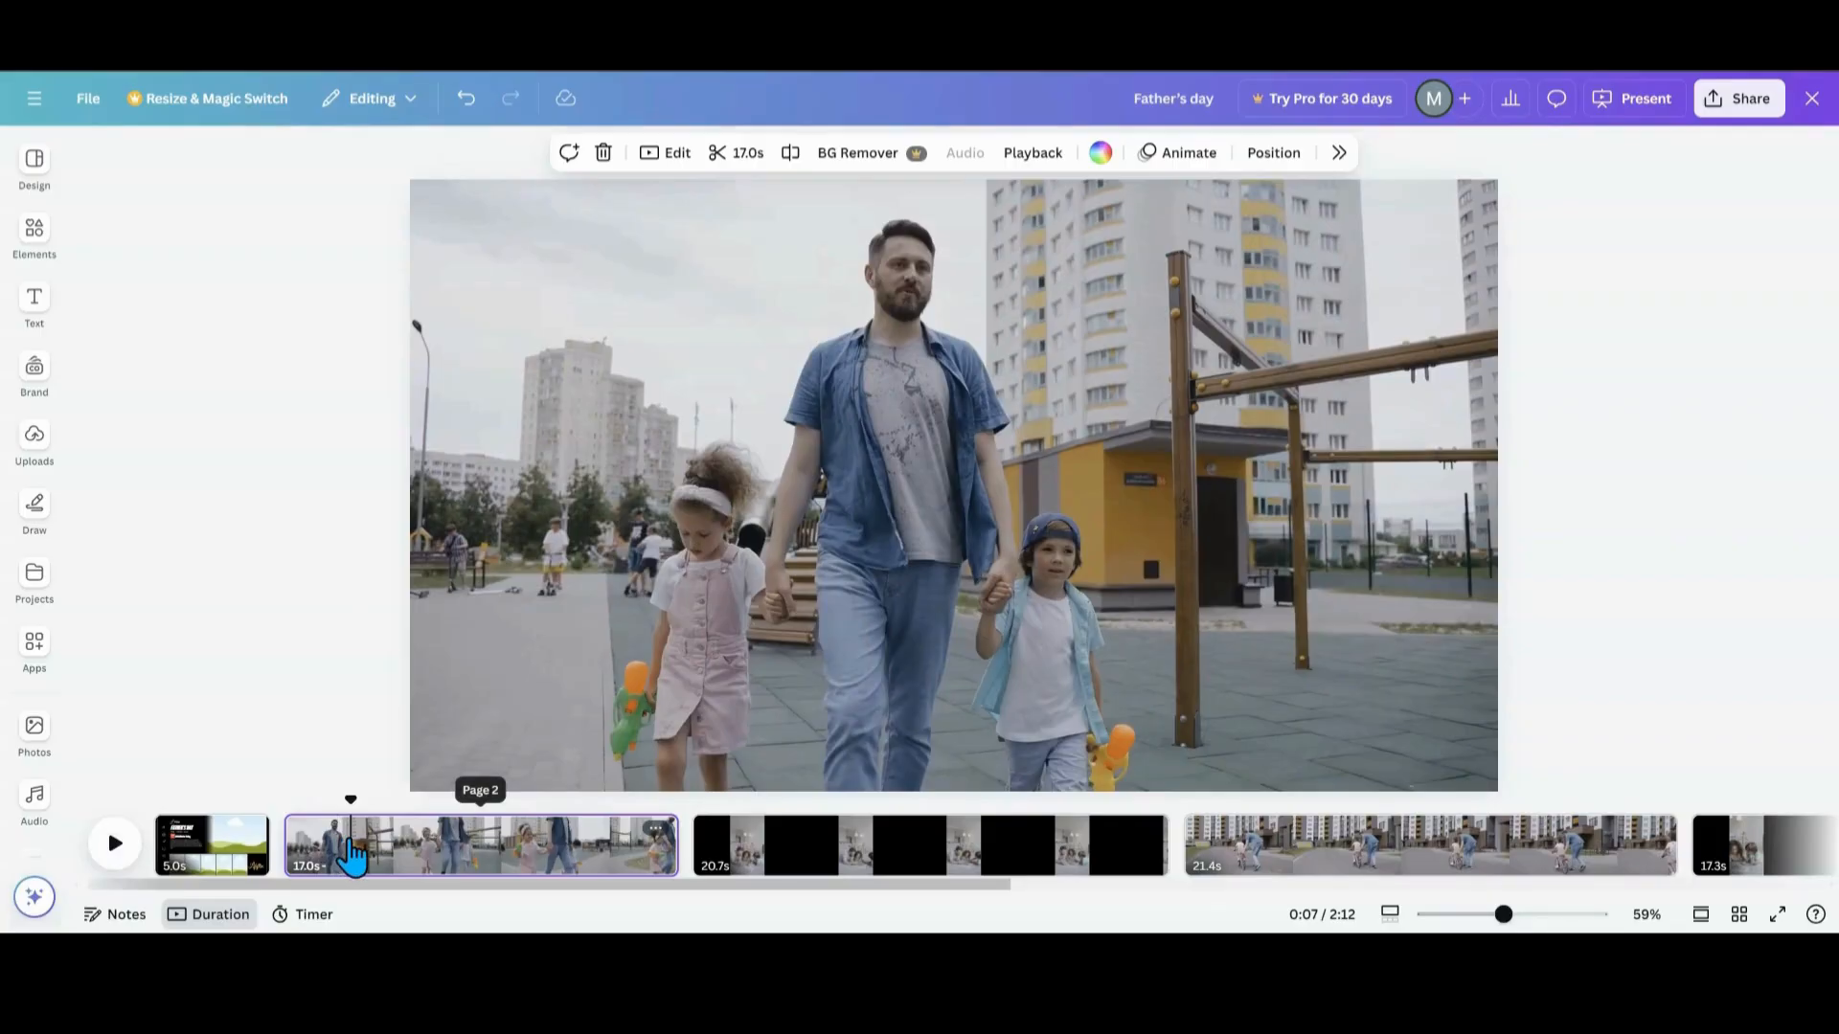
right_click(352, 853)
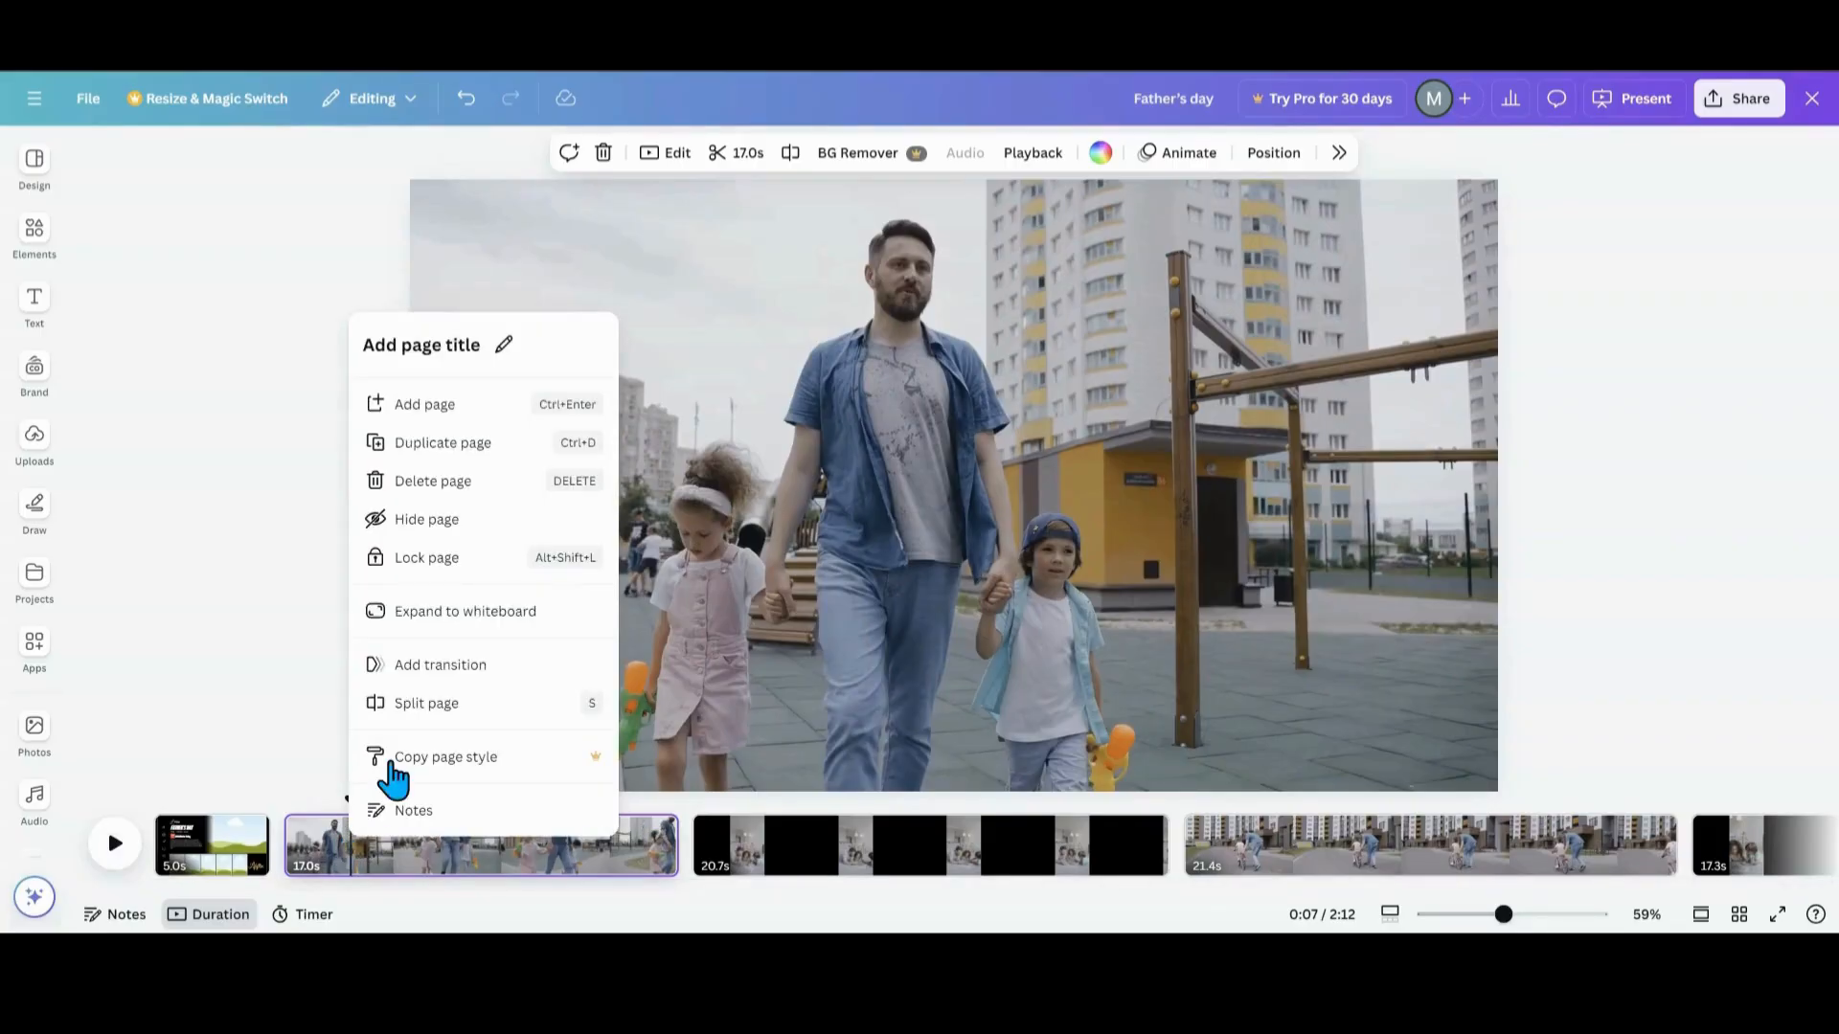
left_click(429, 704)
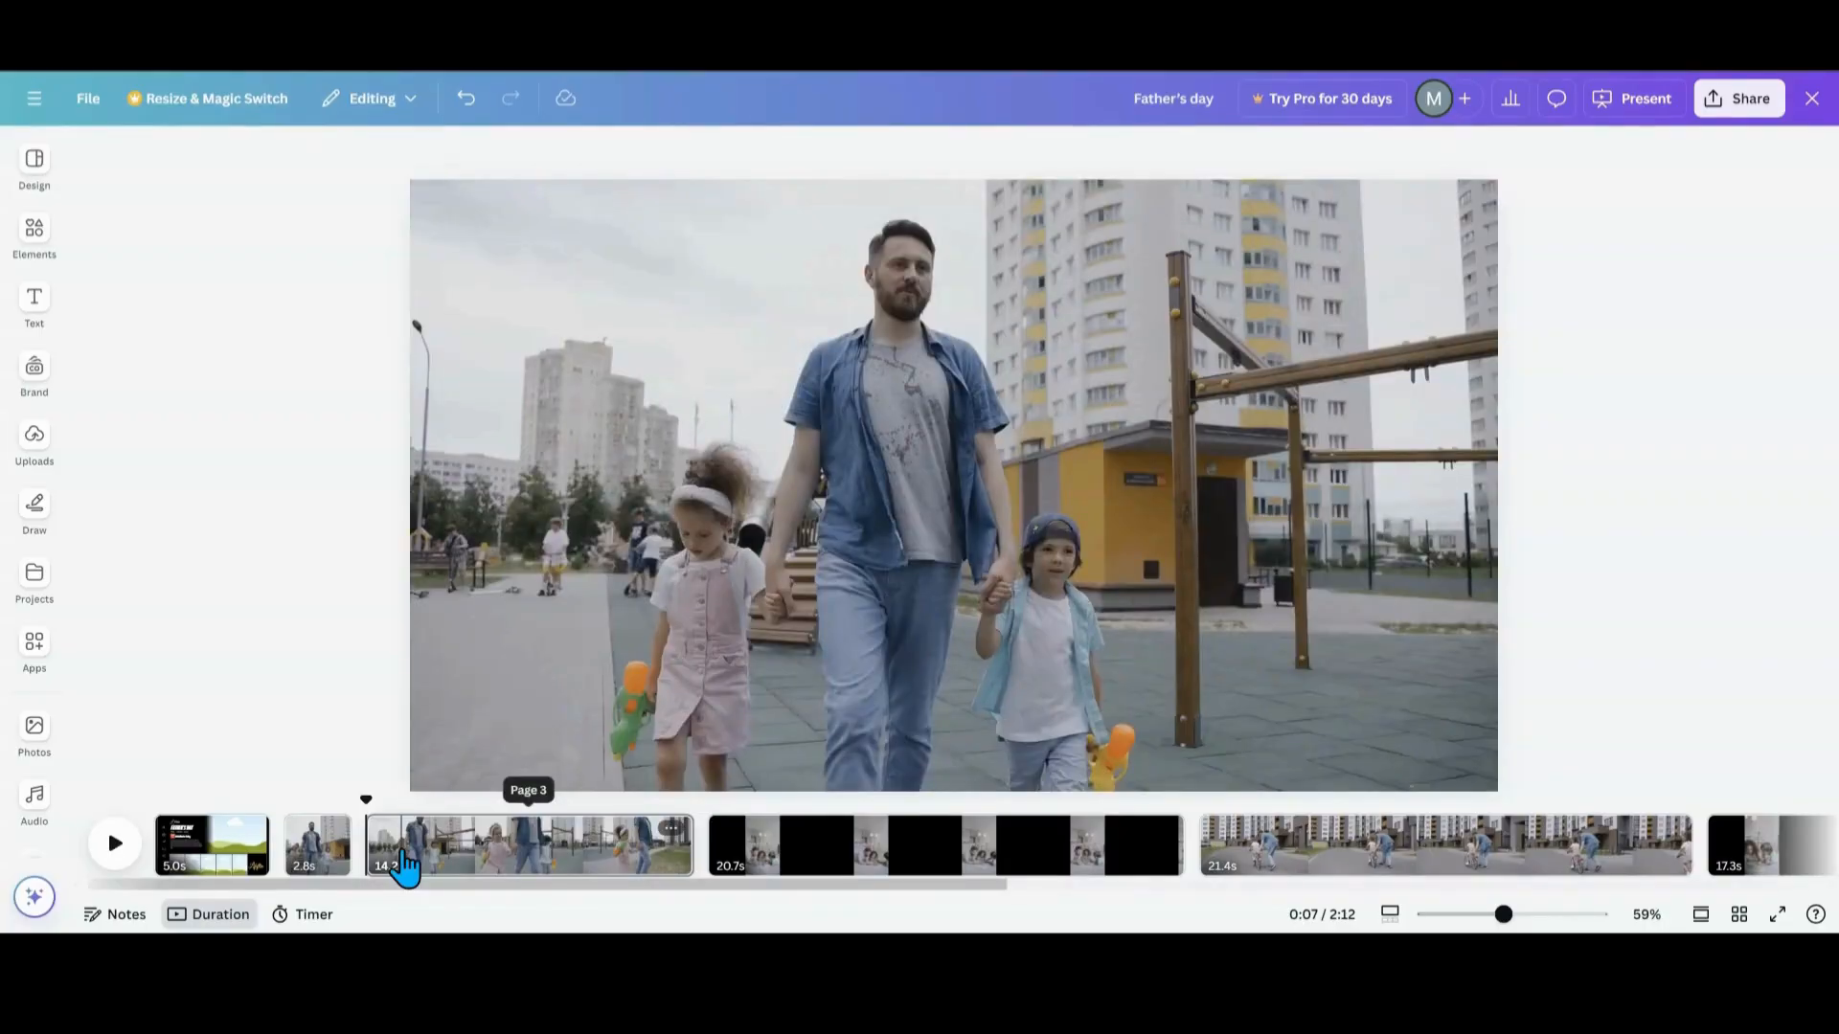
left_click(403, 852)
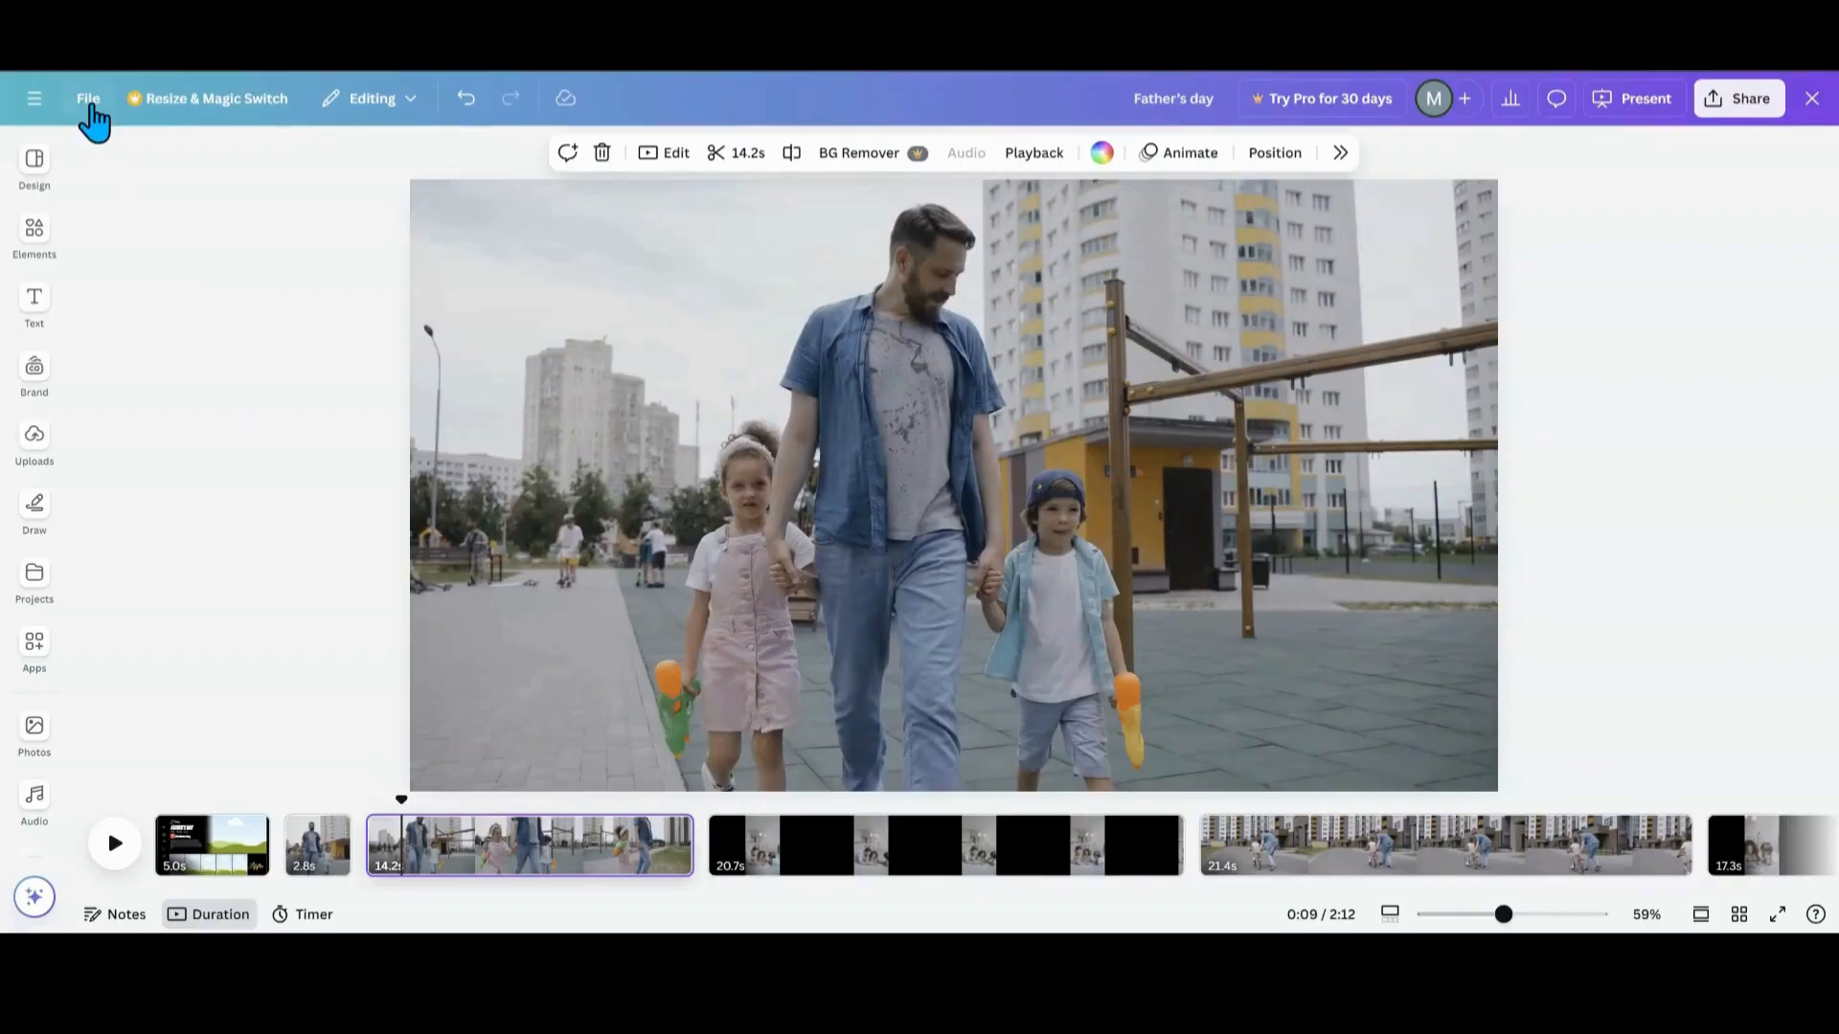
- Download only page 3, the second part of the split walking video, as a PNG
left_click(89, 102)
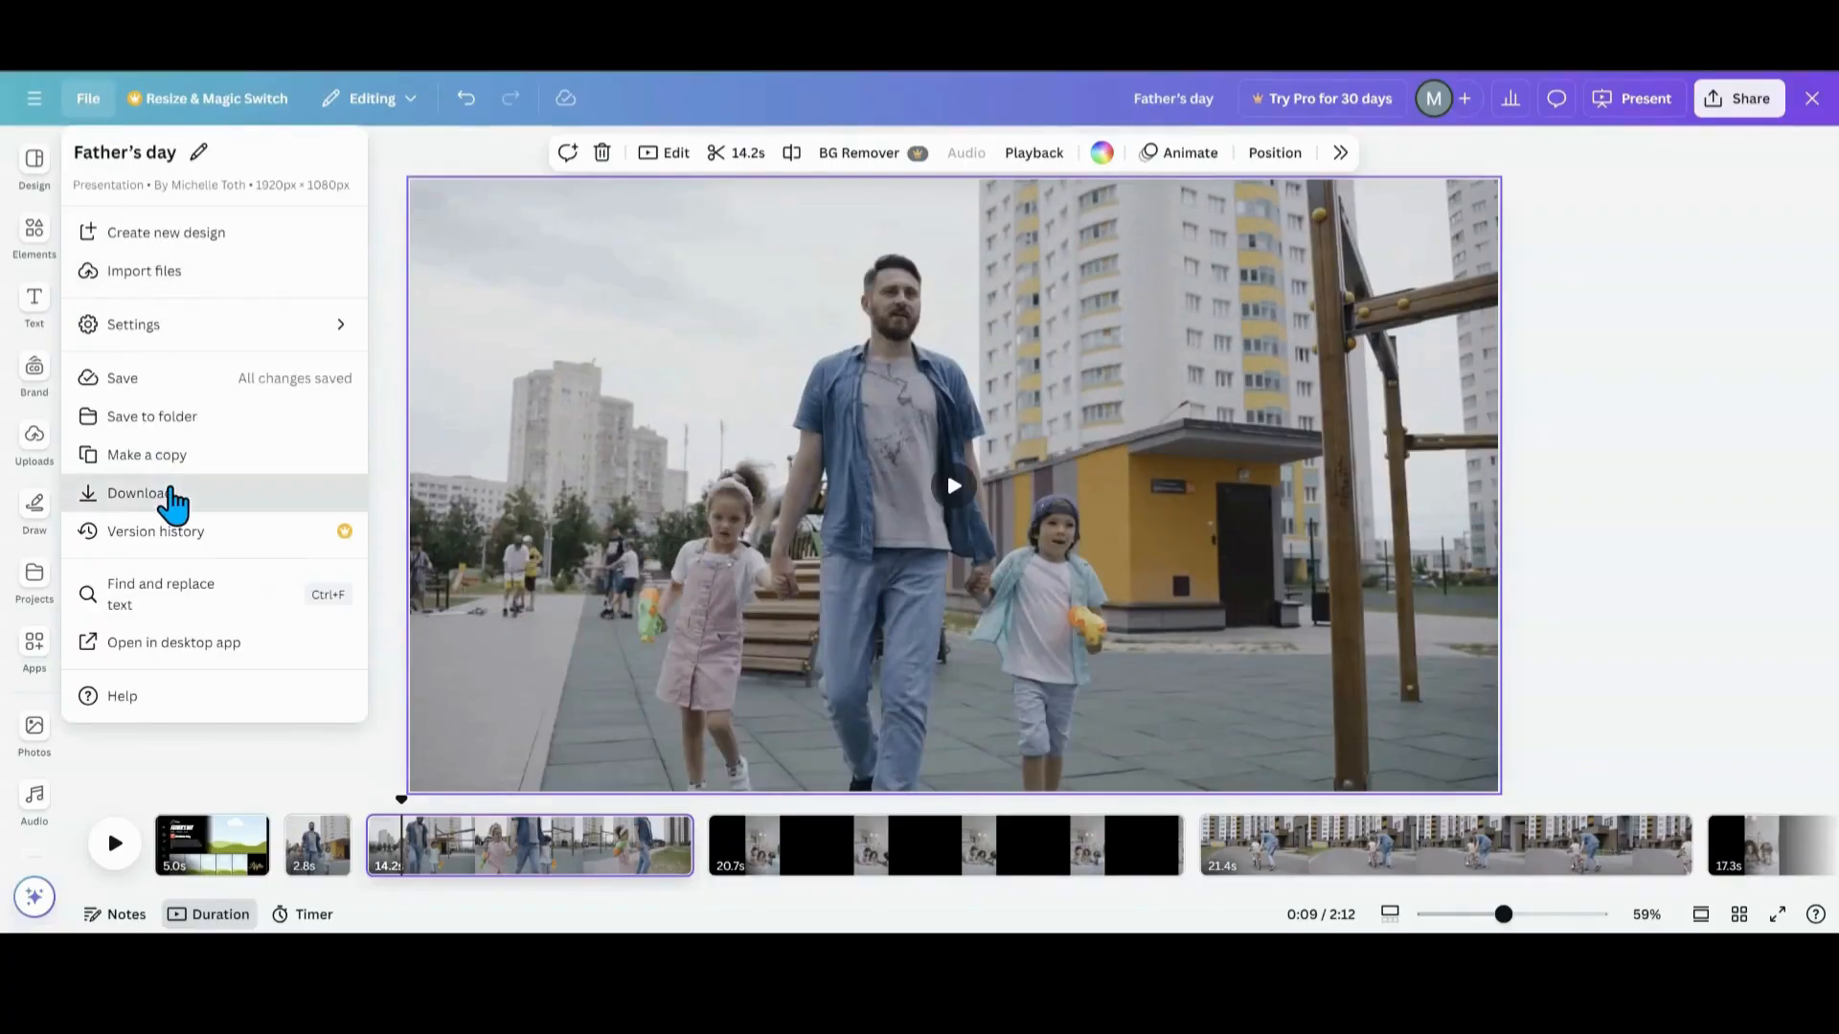
left_click(172, 496)
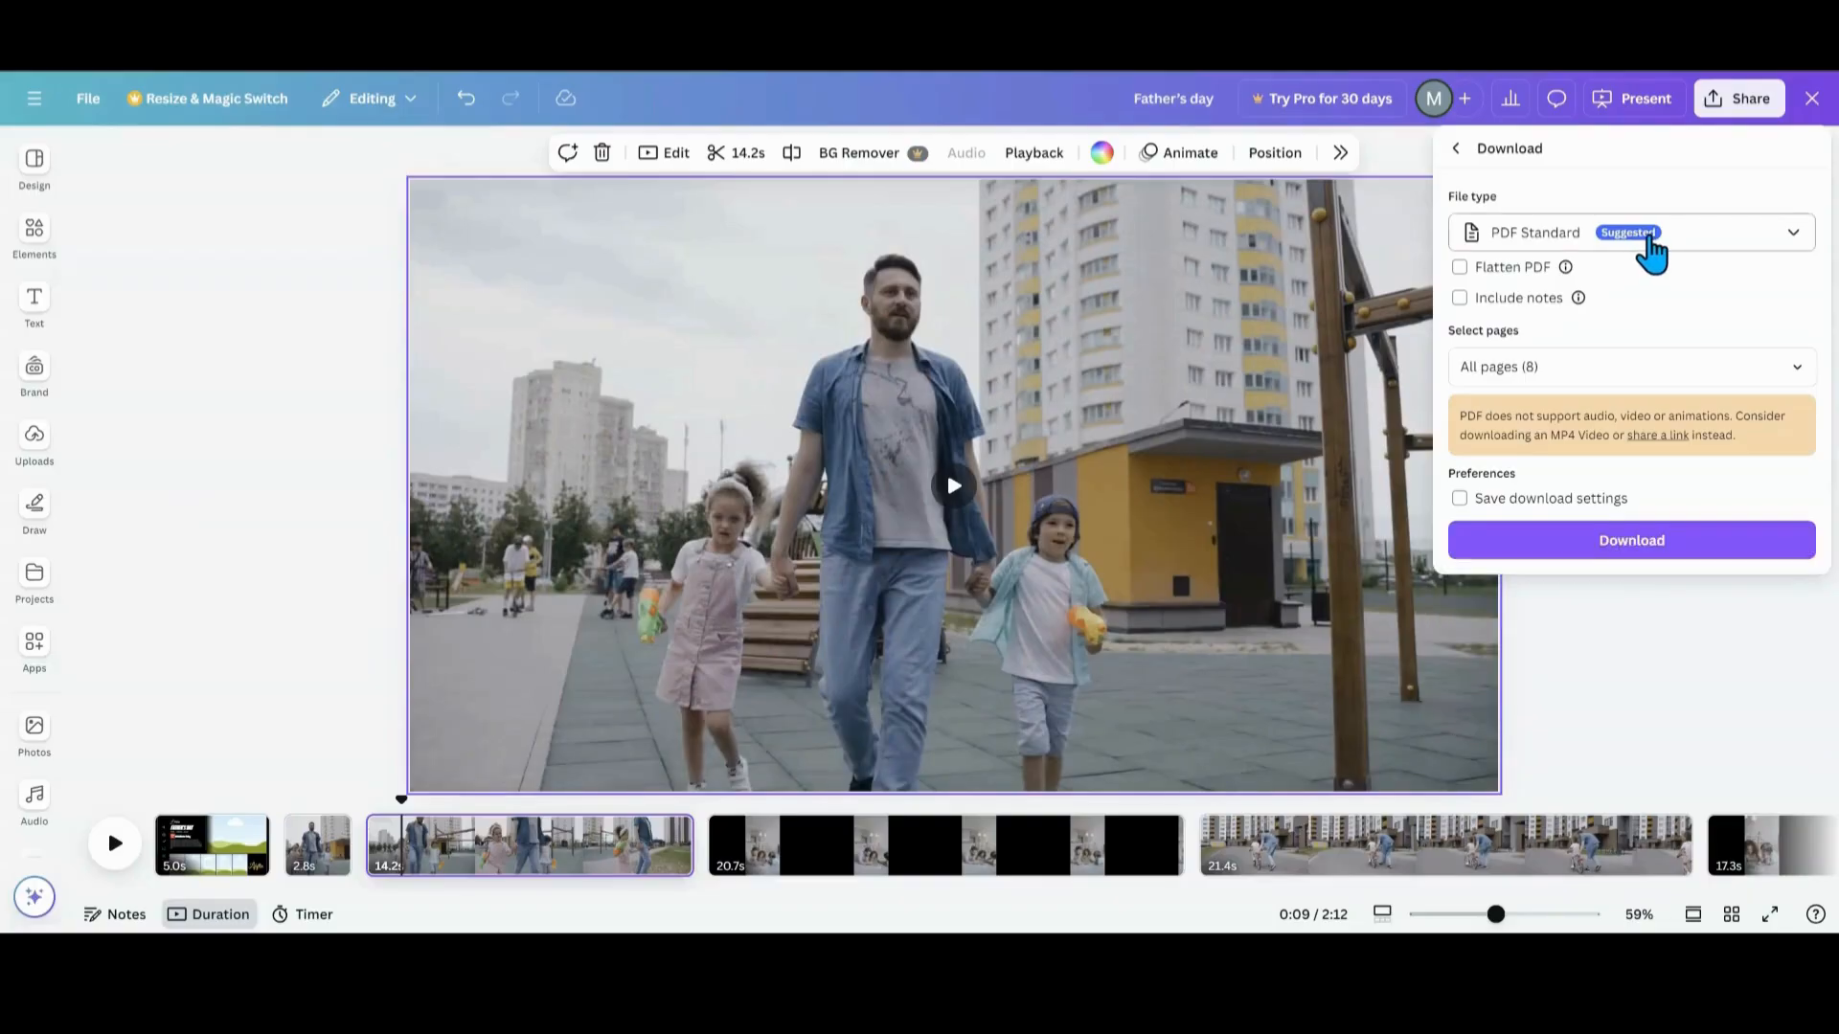
left_click(1793, 239)
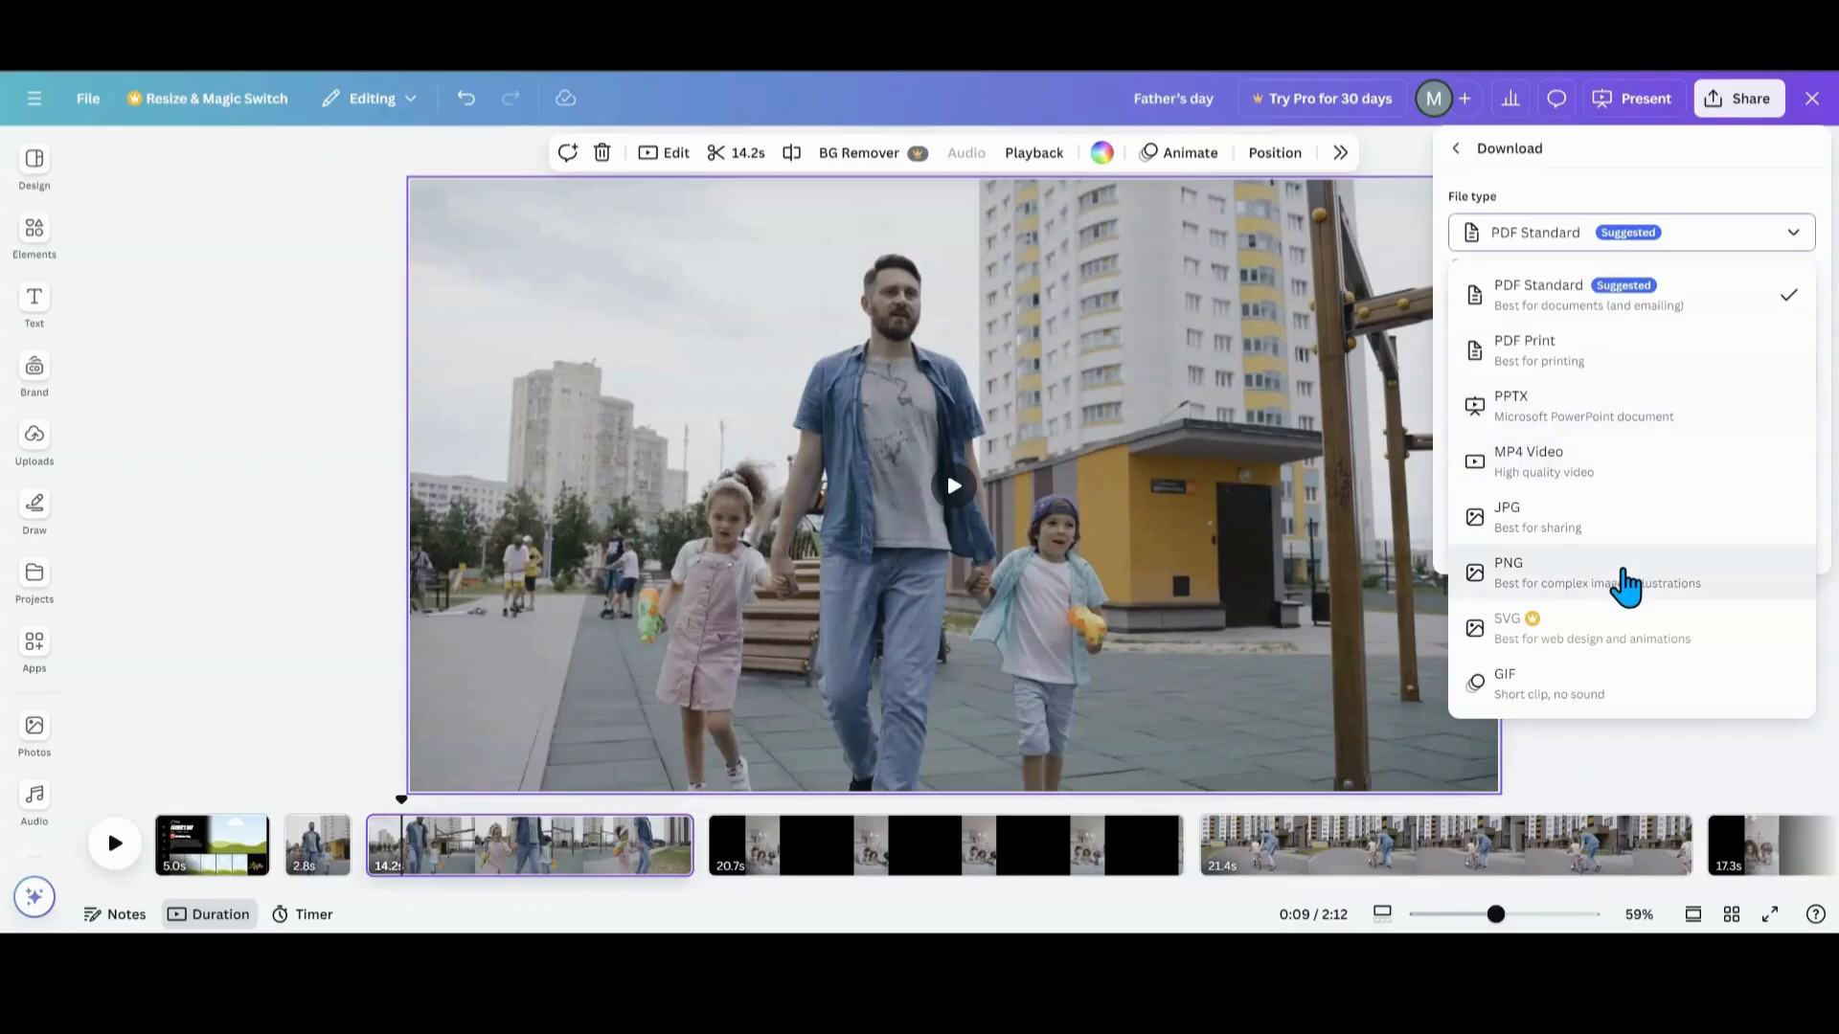
left_click(1627, 579)
left_click(1800, 463)
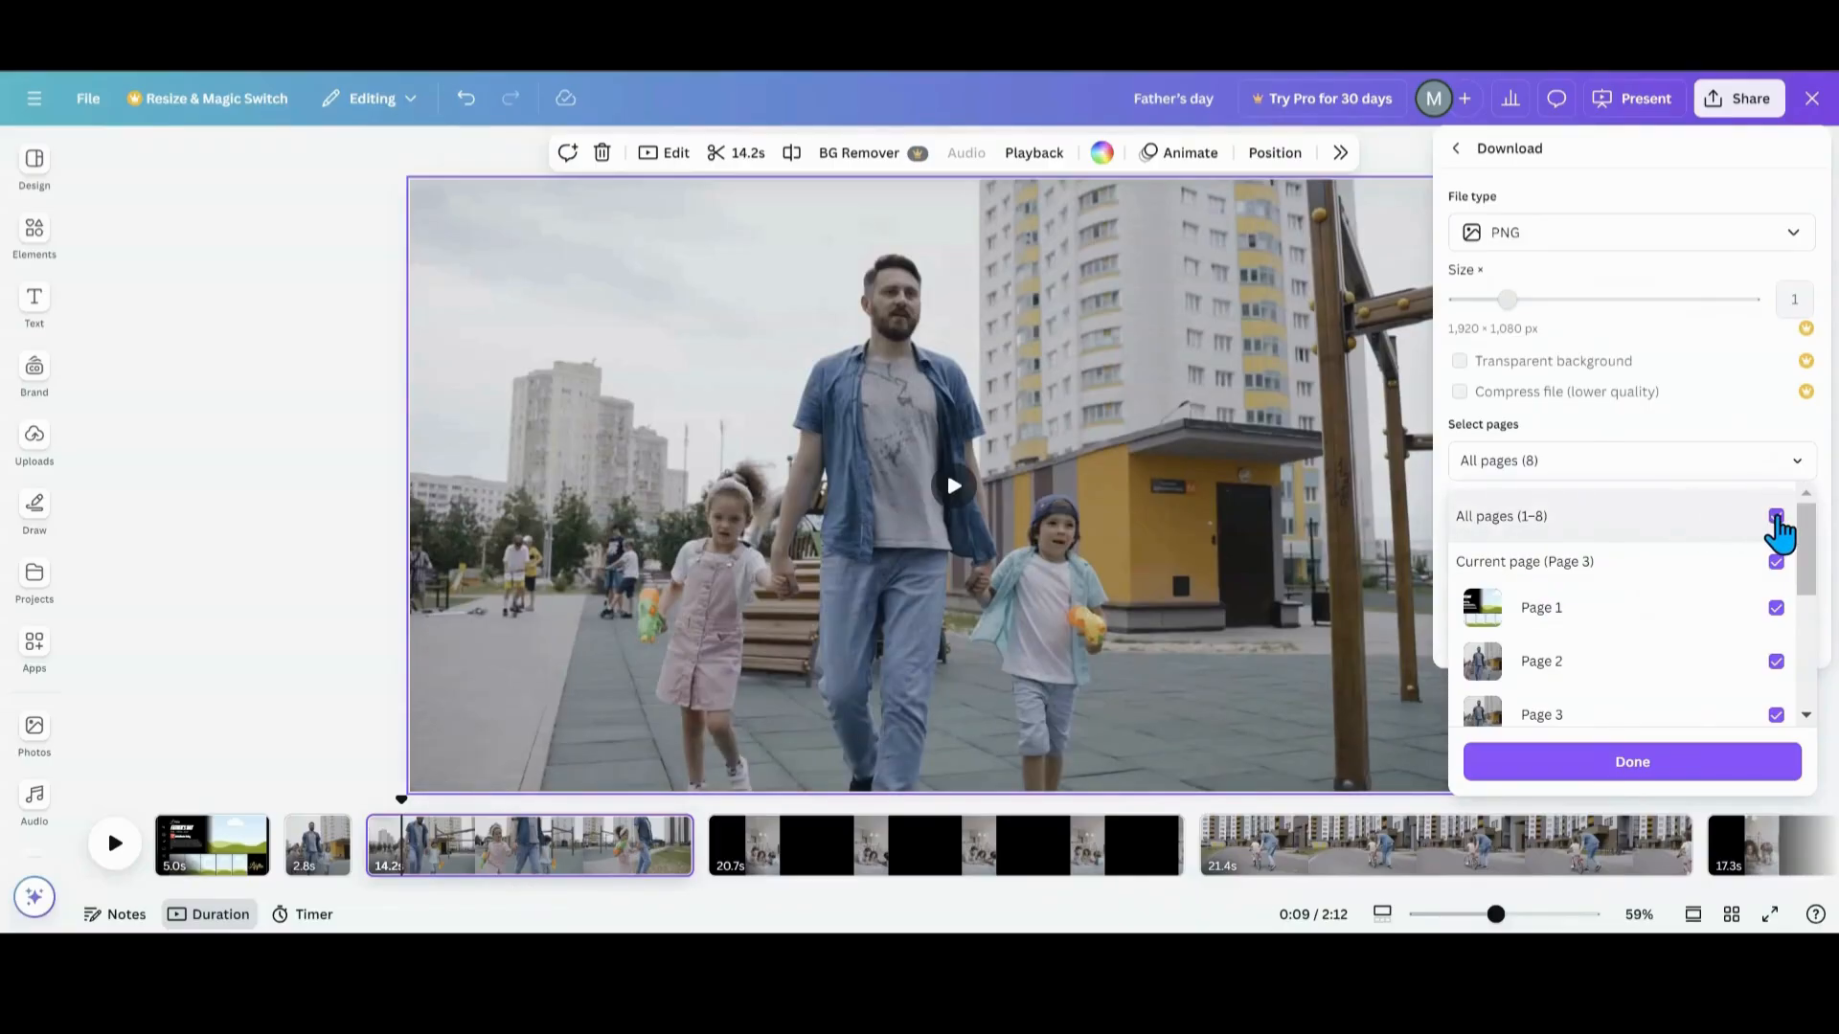
left_click(1777, 517)
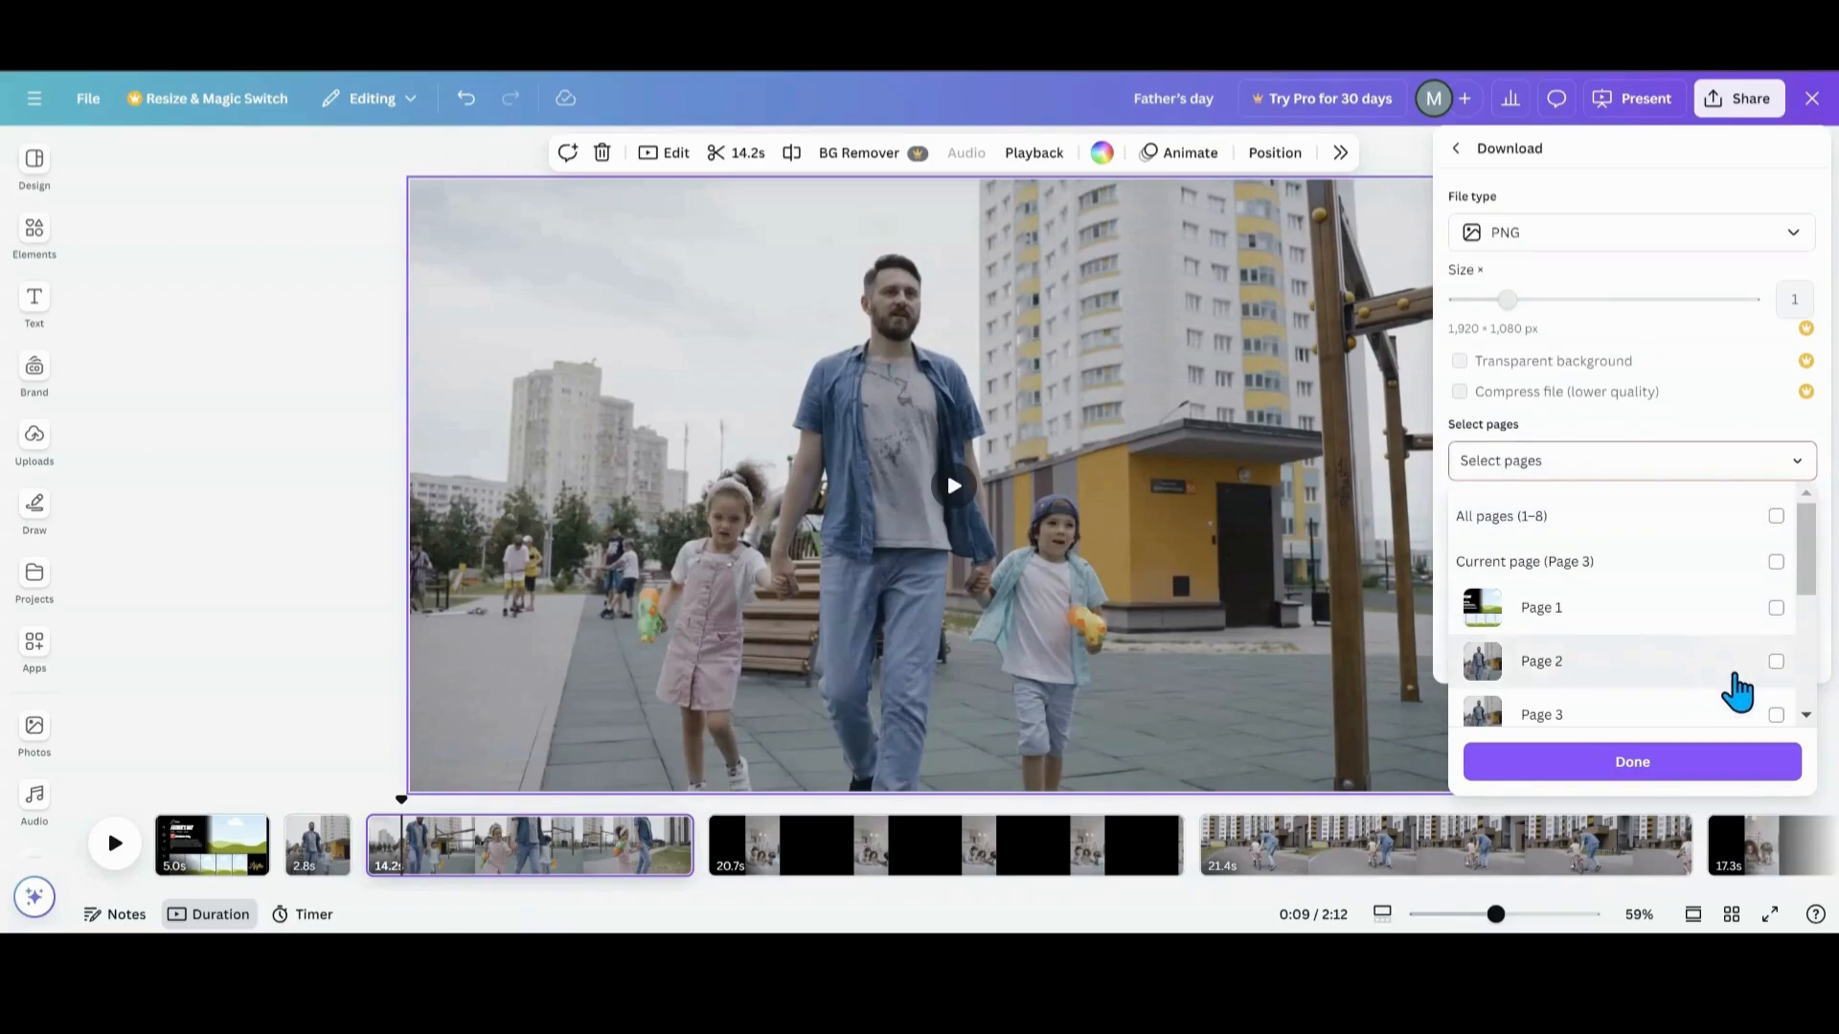
left_click(1777, 715)
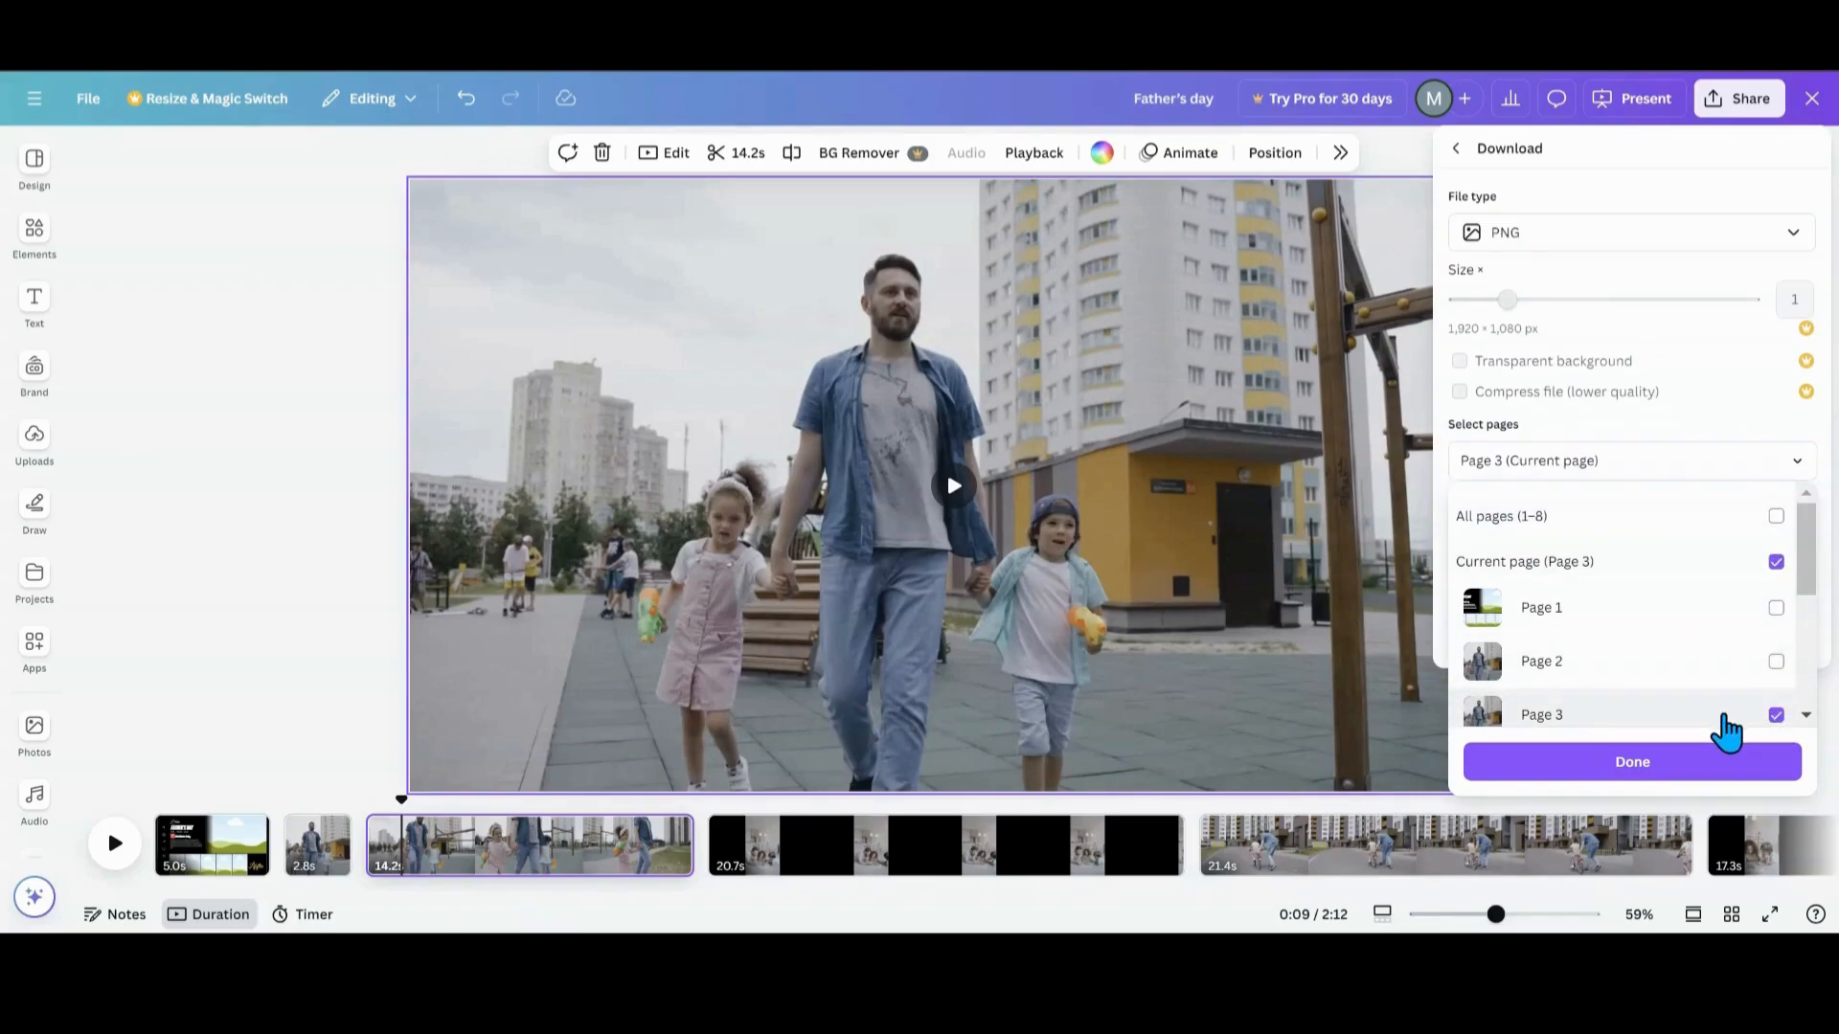
left_click(1680, 766)
left_click(1634, 636)
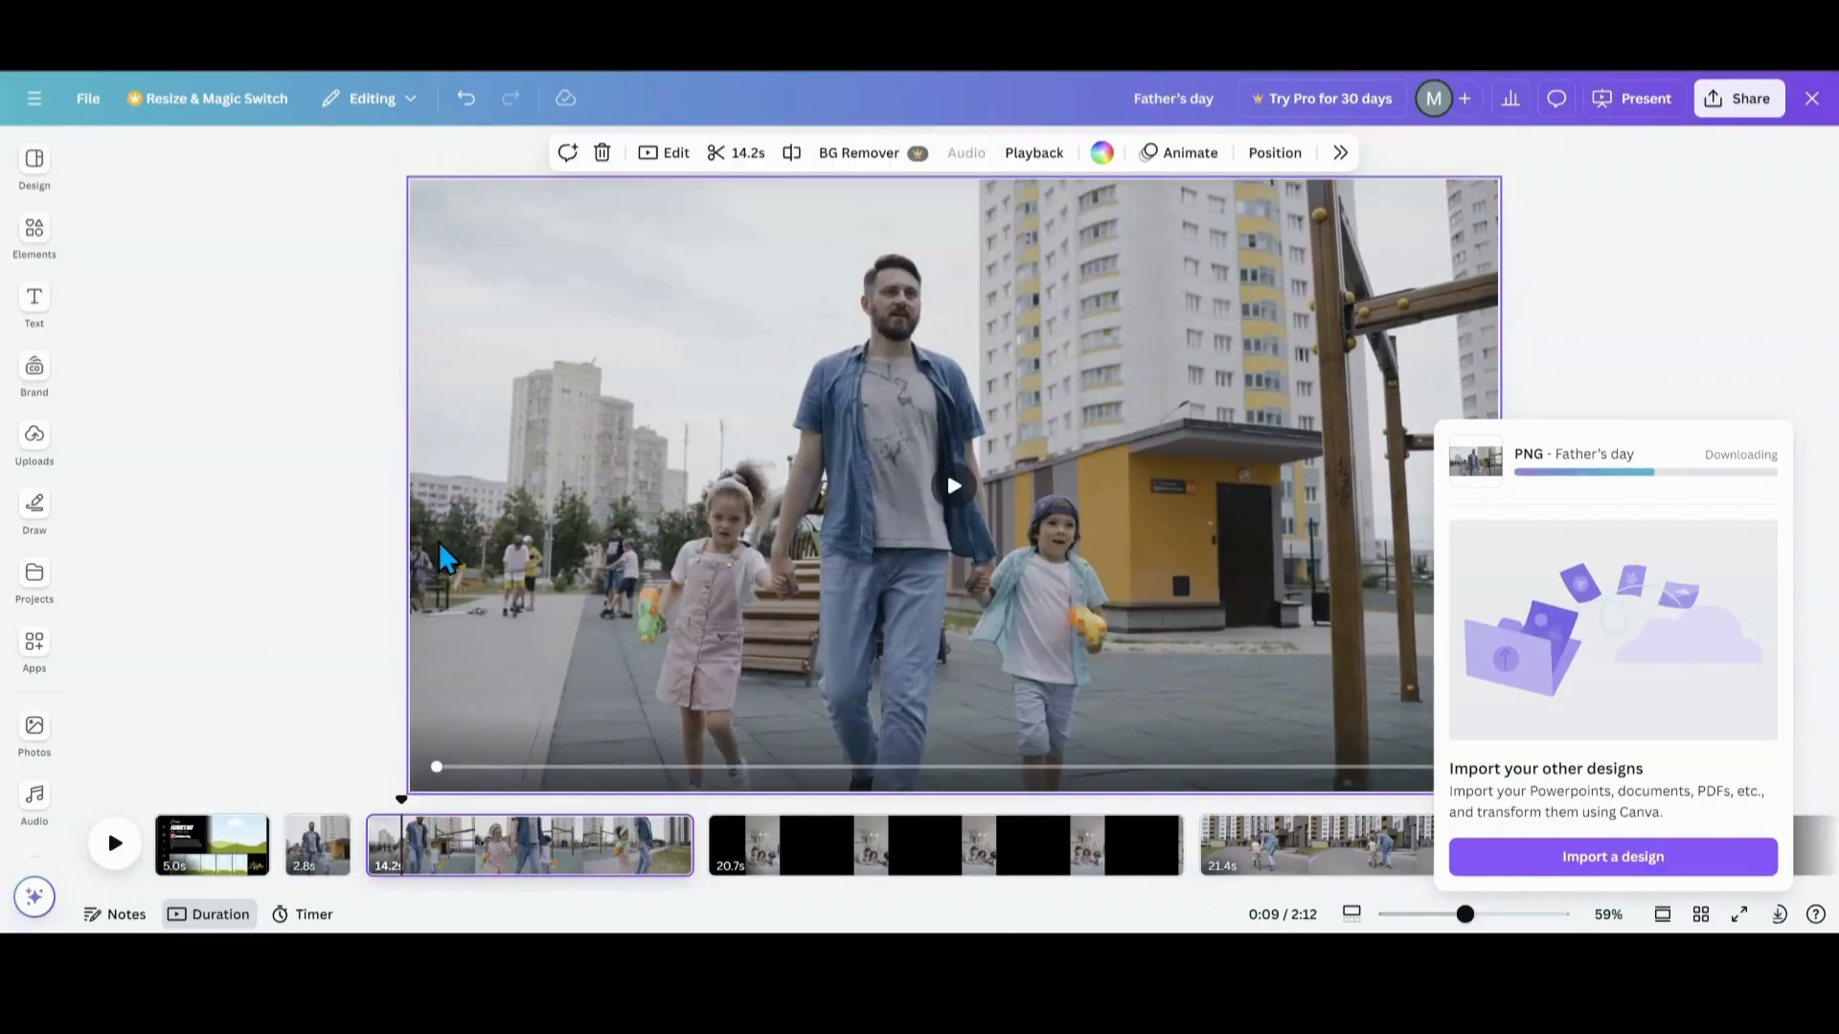
- Upload the downloaded still of the father walking with two children and place it in the large frame on the first page
left_click(207, 862)
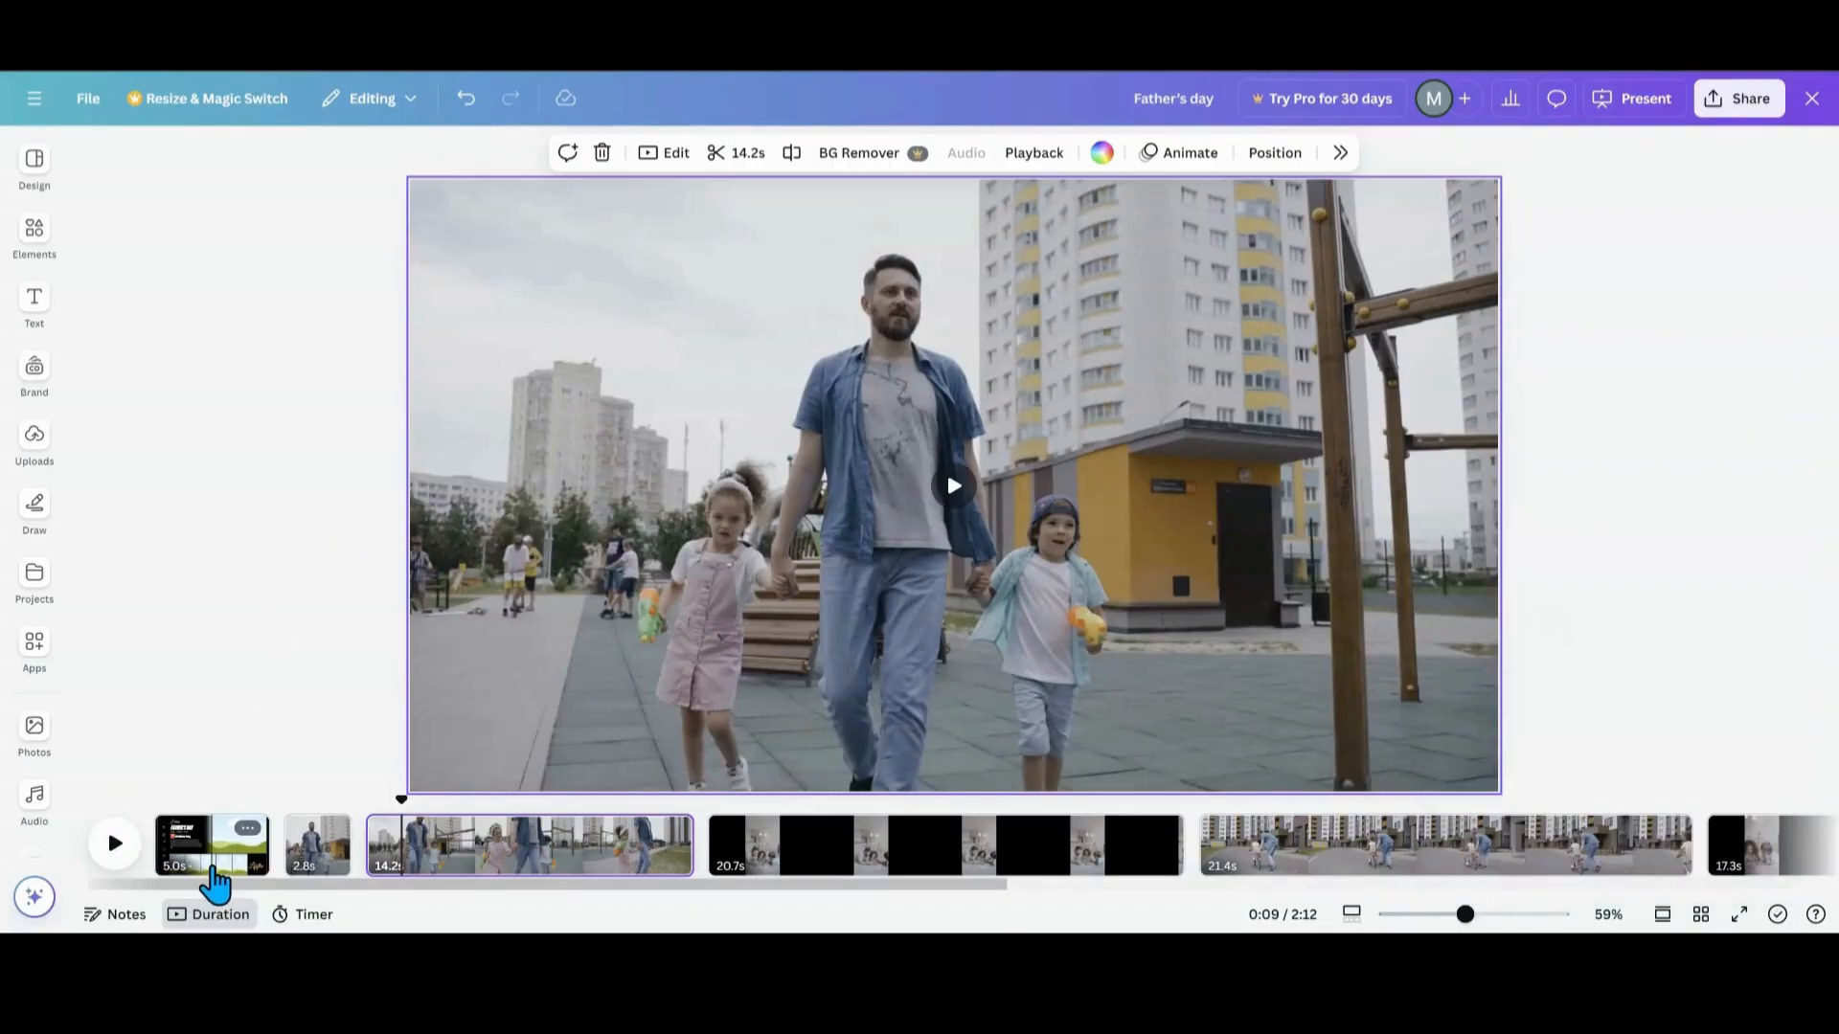
left_click_drag(1526, 171, 1174, 410)
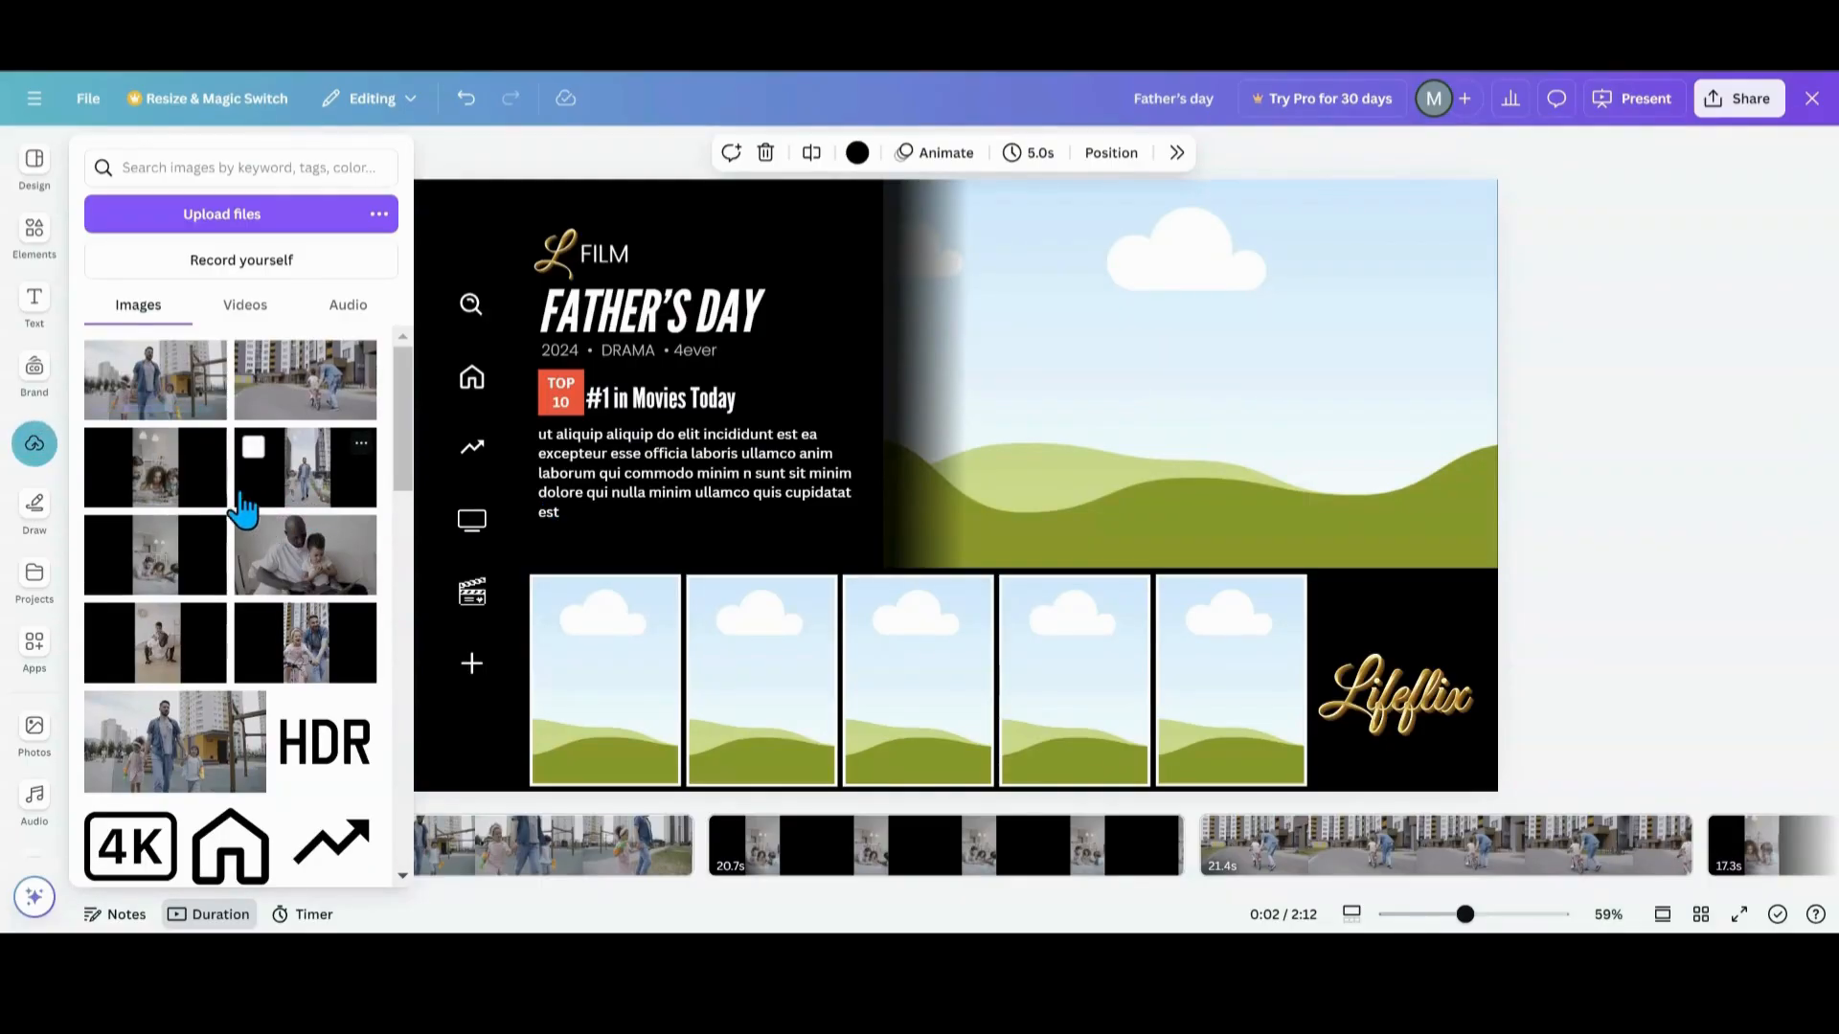
left_click_drag(149, 402, 1149, 388)
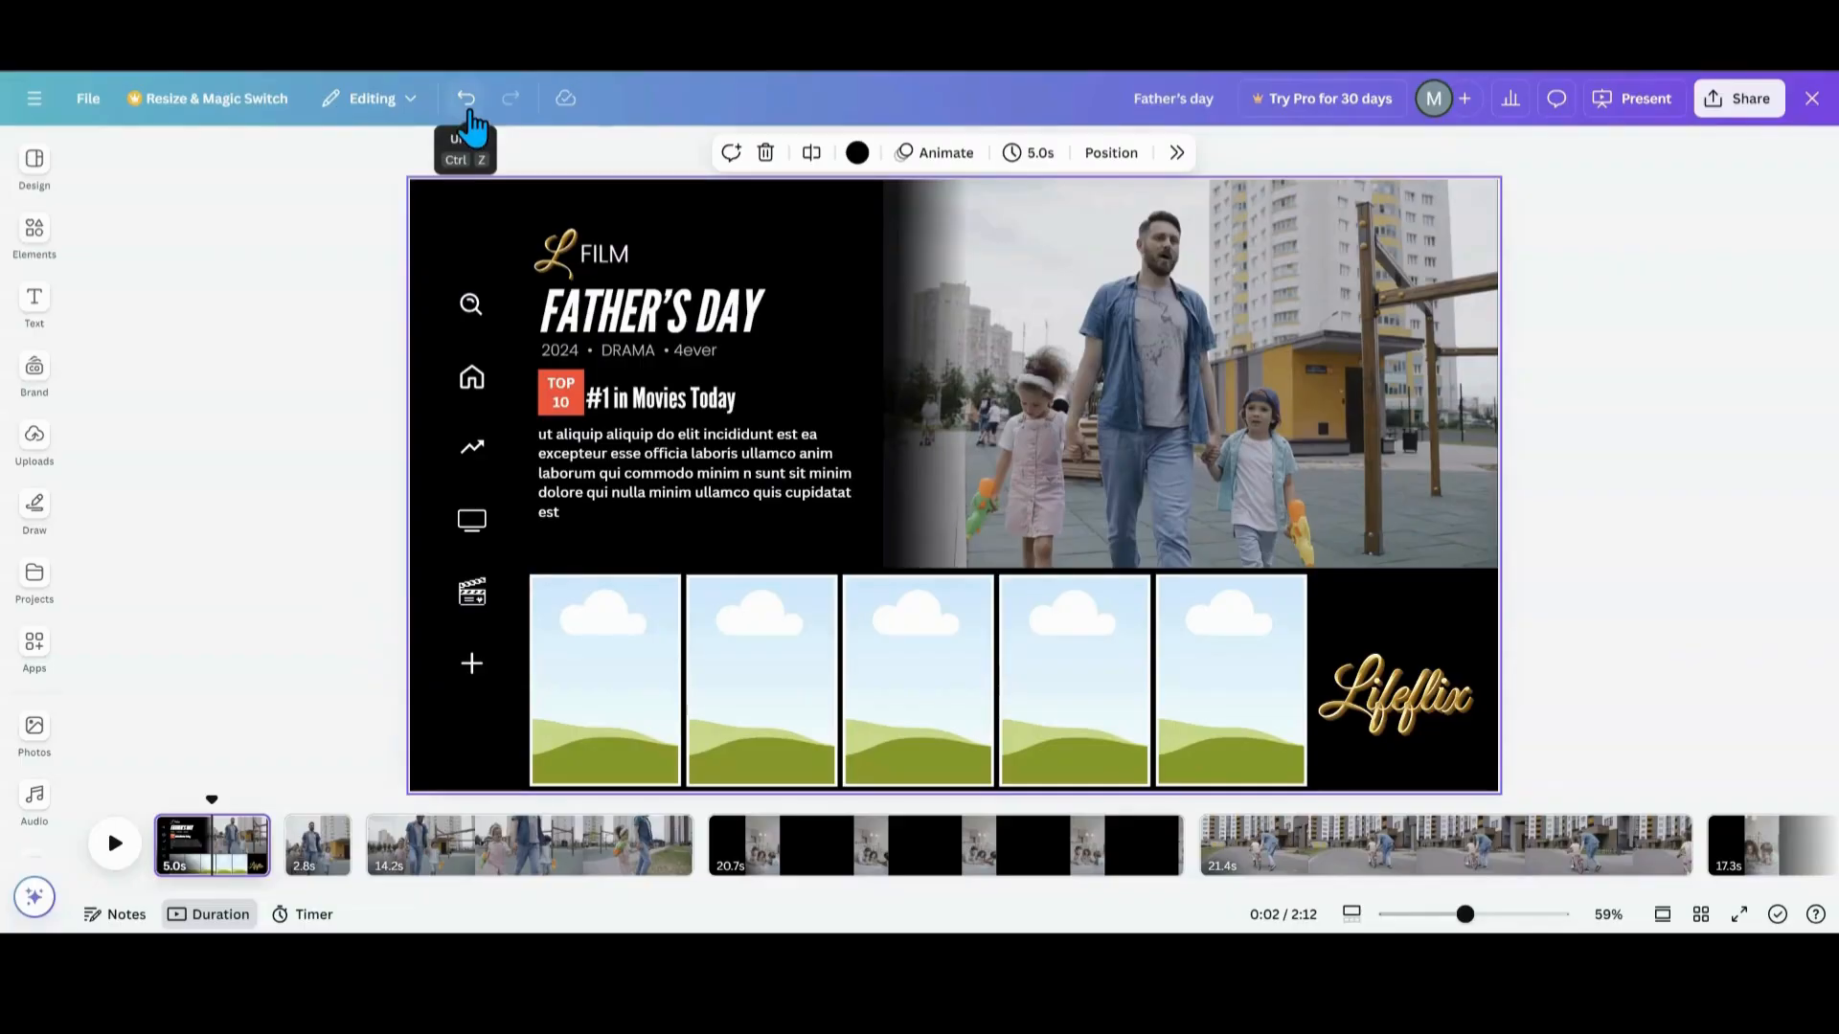
- Undo the frame fill and the walking video's page split, and place the uploaded still in the large frame on the first page again
left_click(469, 99)
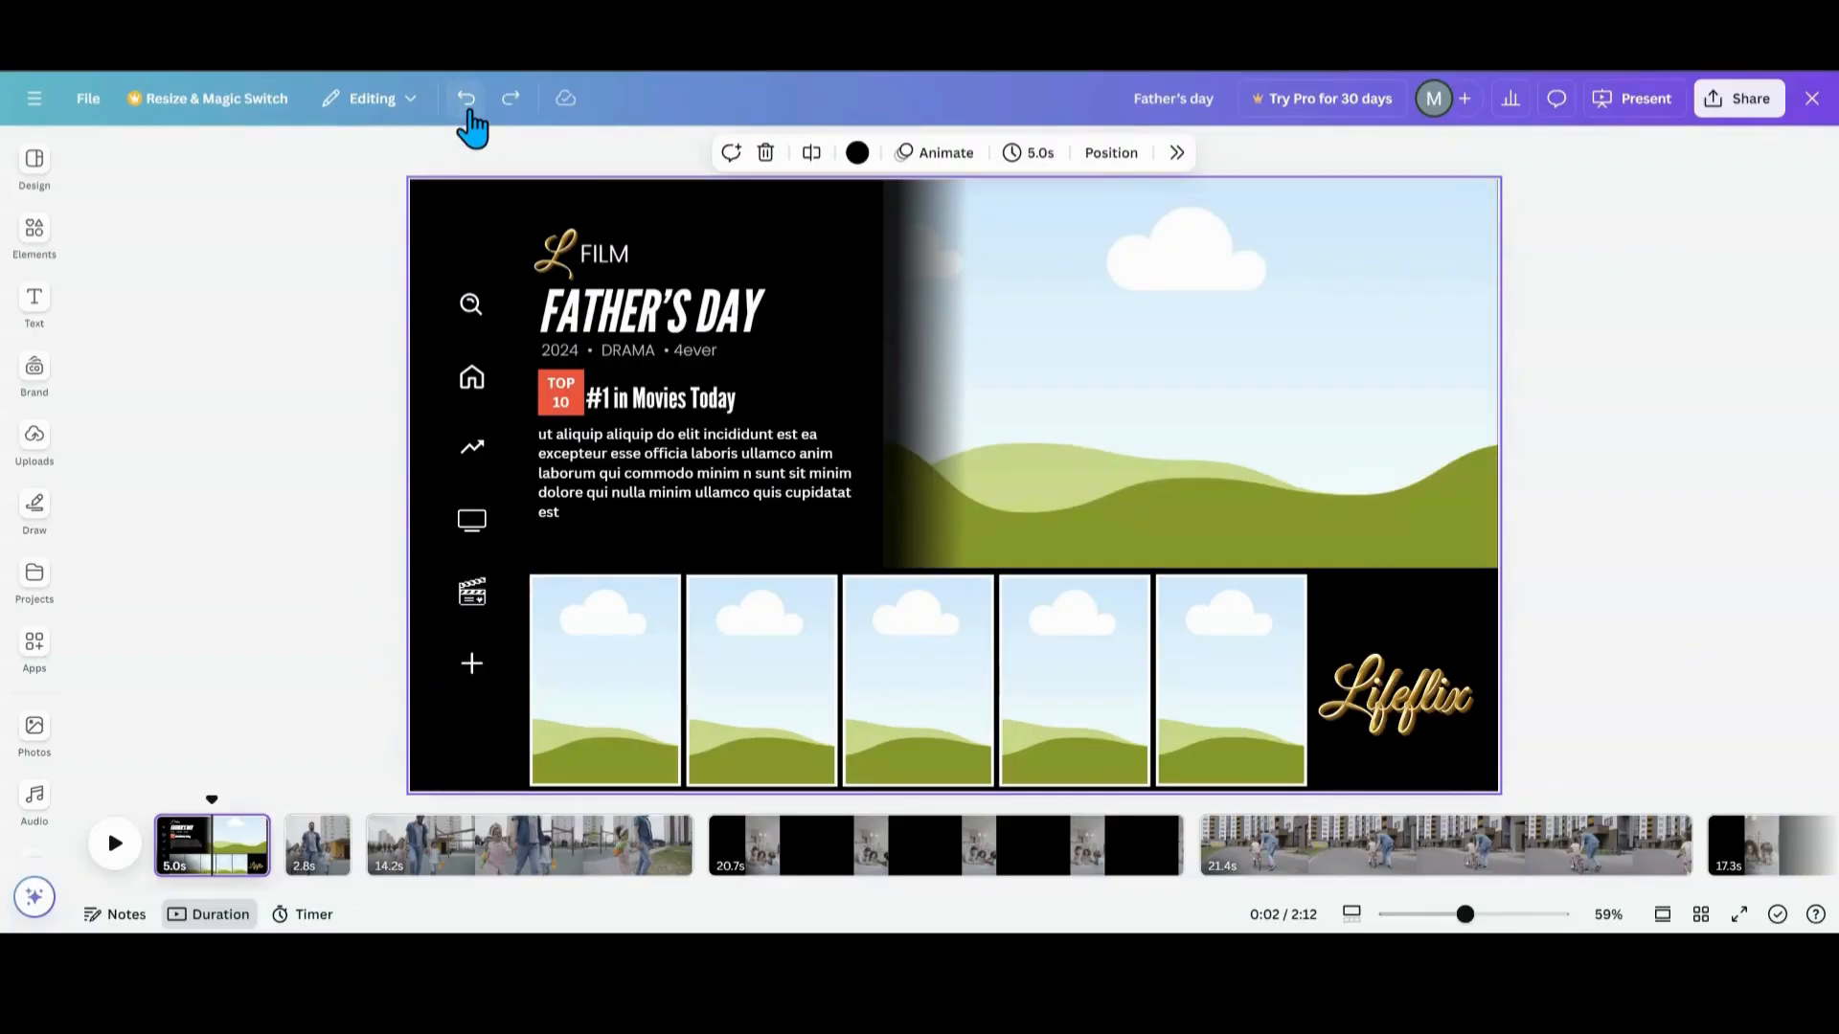
left_click(468, 100)
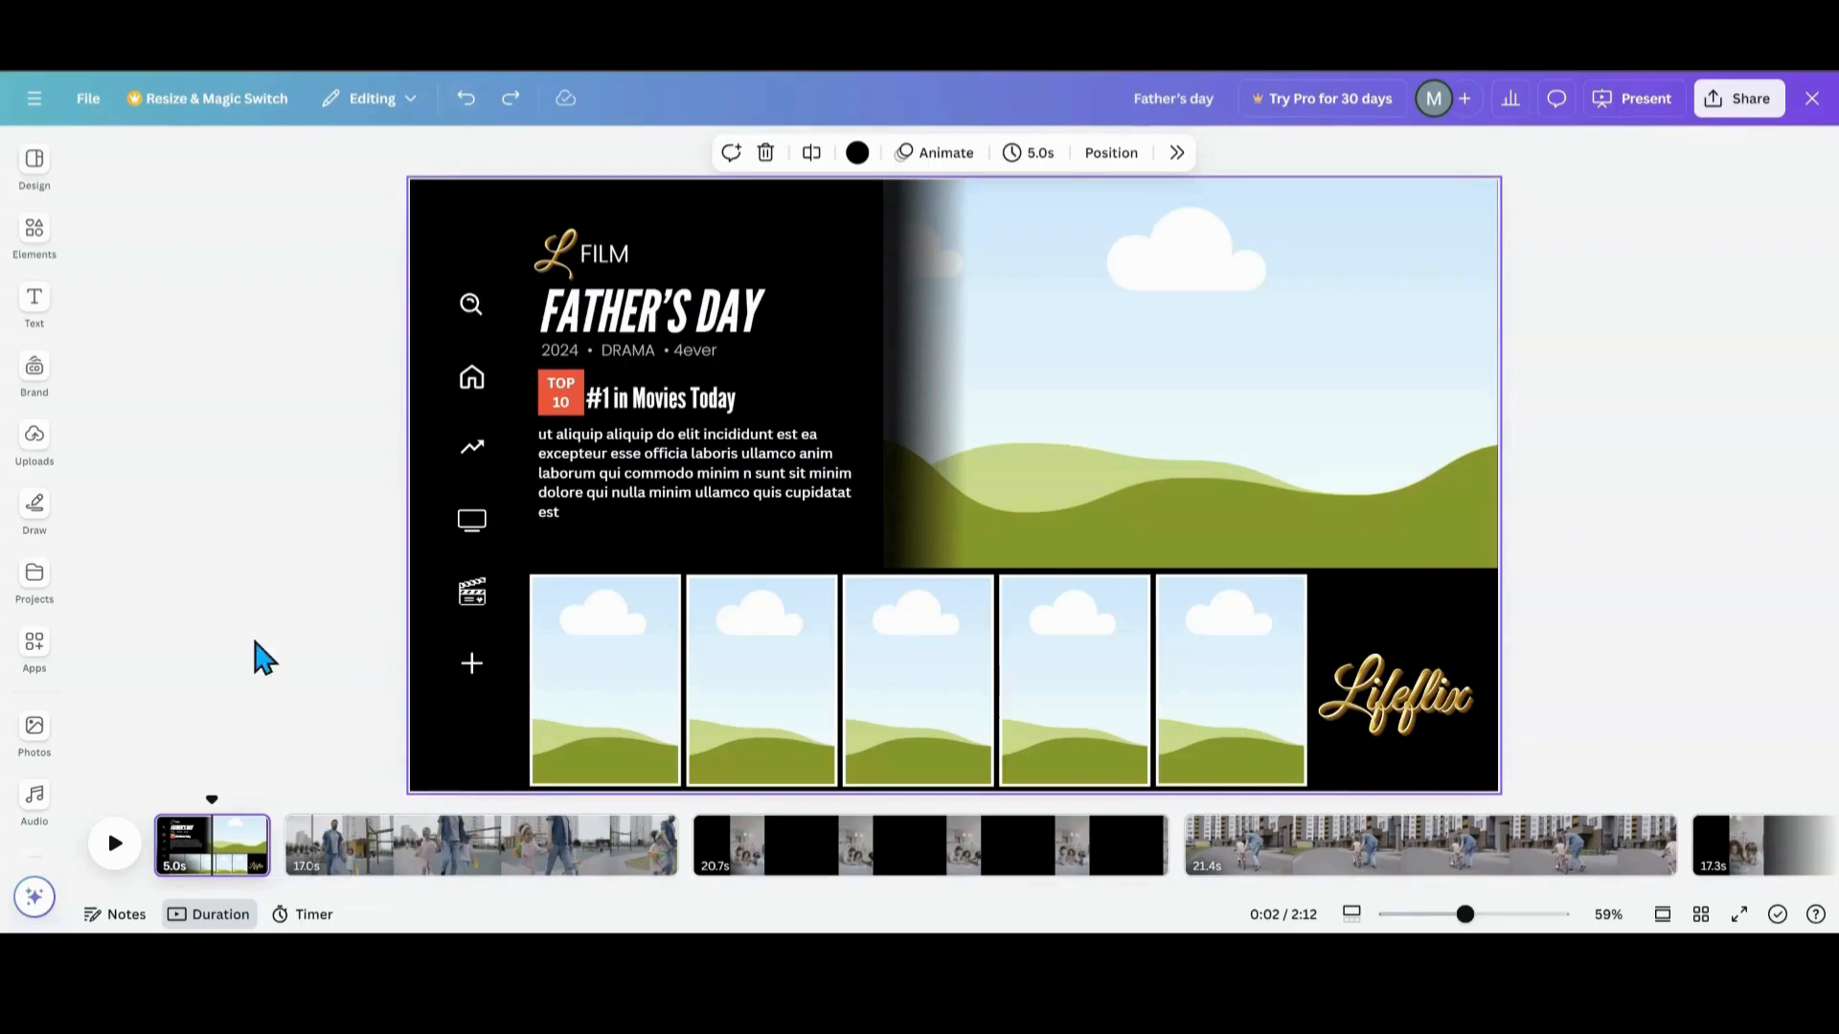
left_click(35, 235)
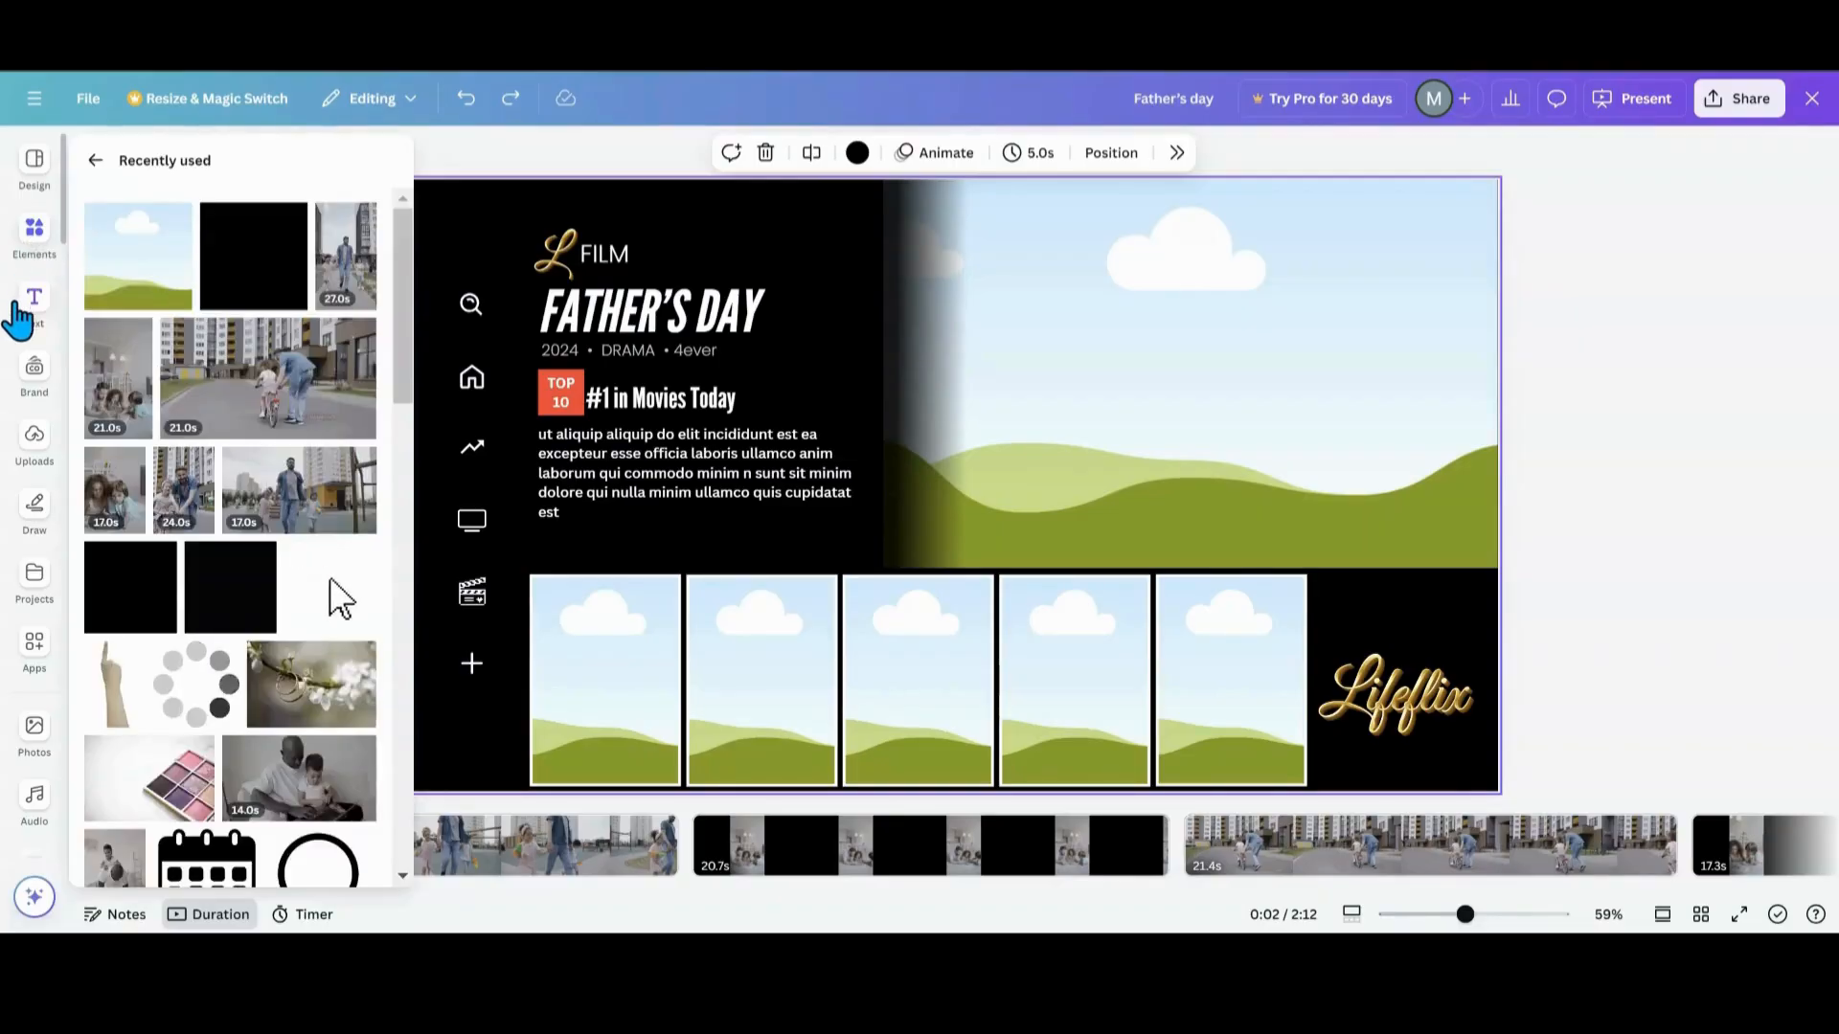
left_click(17, 316)
left_click(34, 374)
left_click(35, 440)
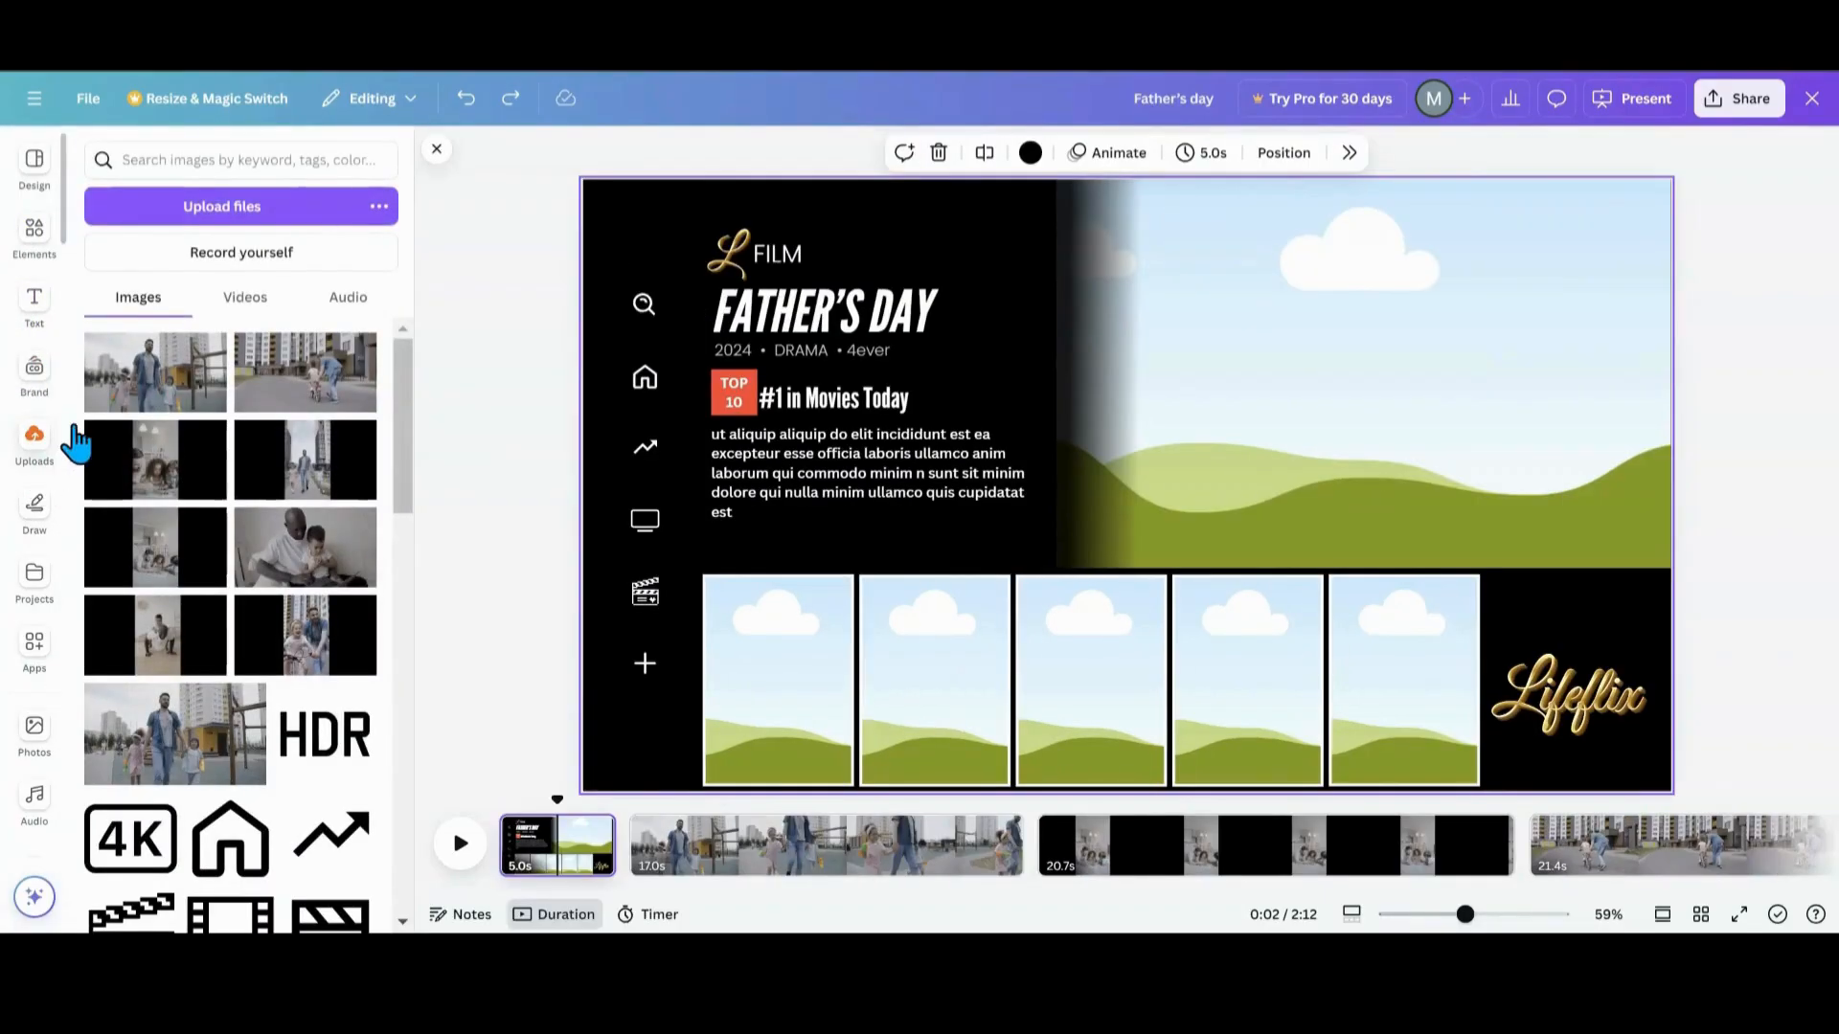
left_click_drag(134, 404, 1366, 399)
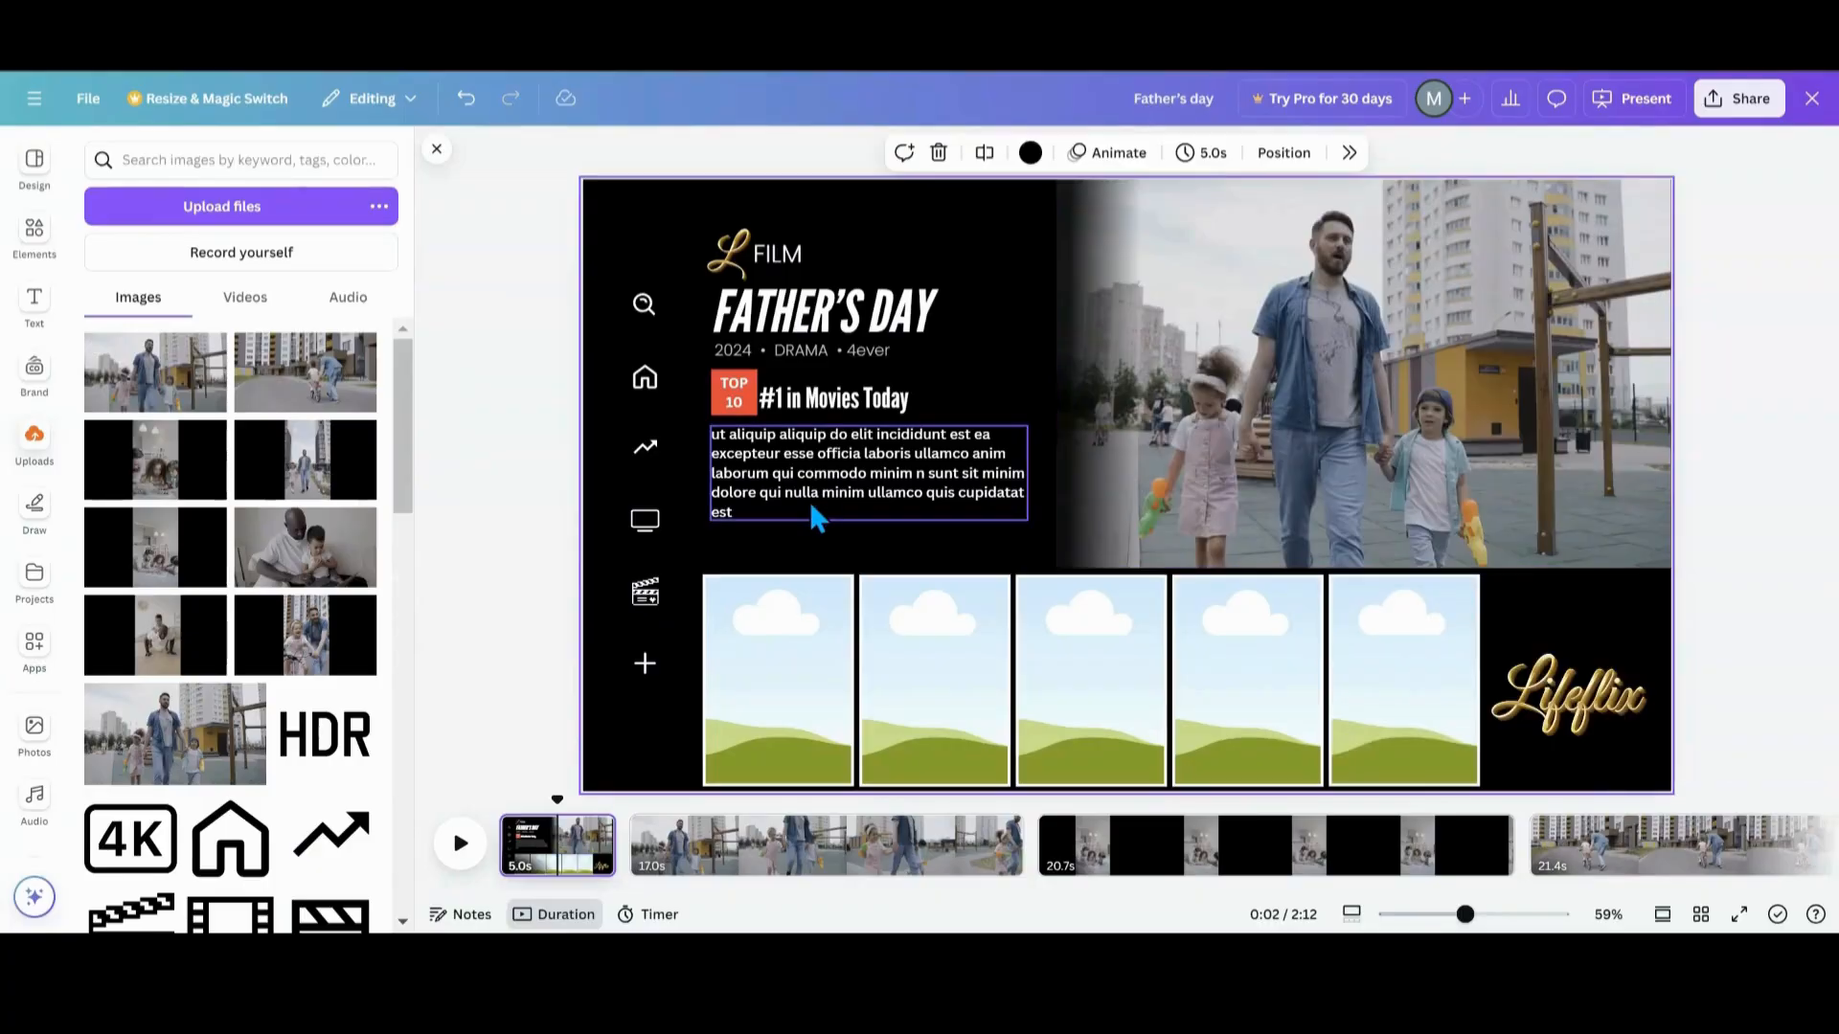
- Split the 20.7s video page of the father and children on the floor at 0:26 and select its second part
left_click(1189, 877)
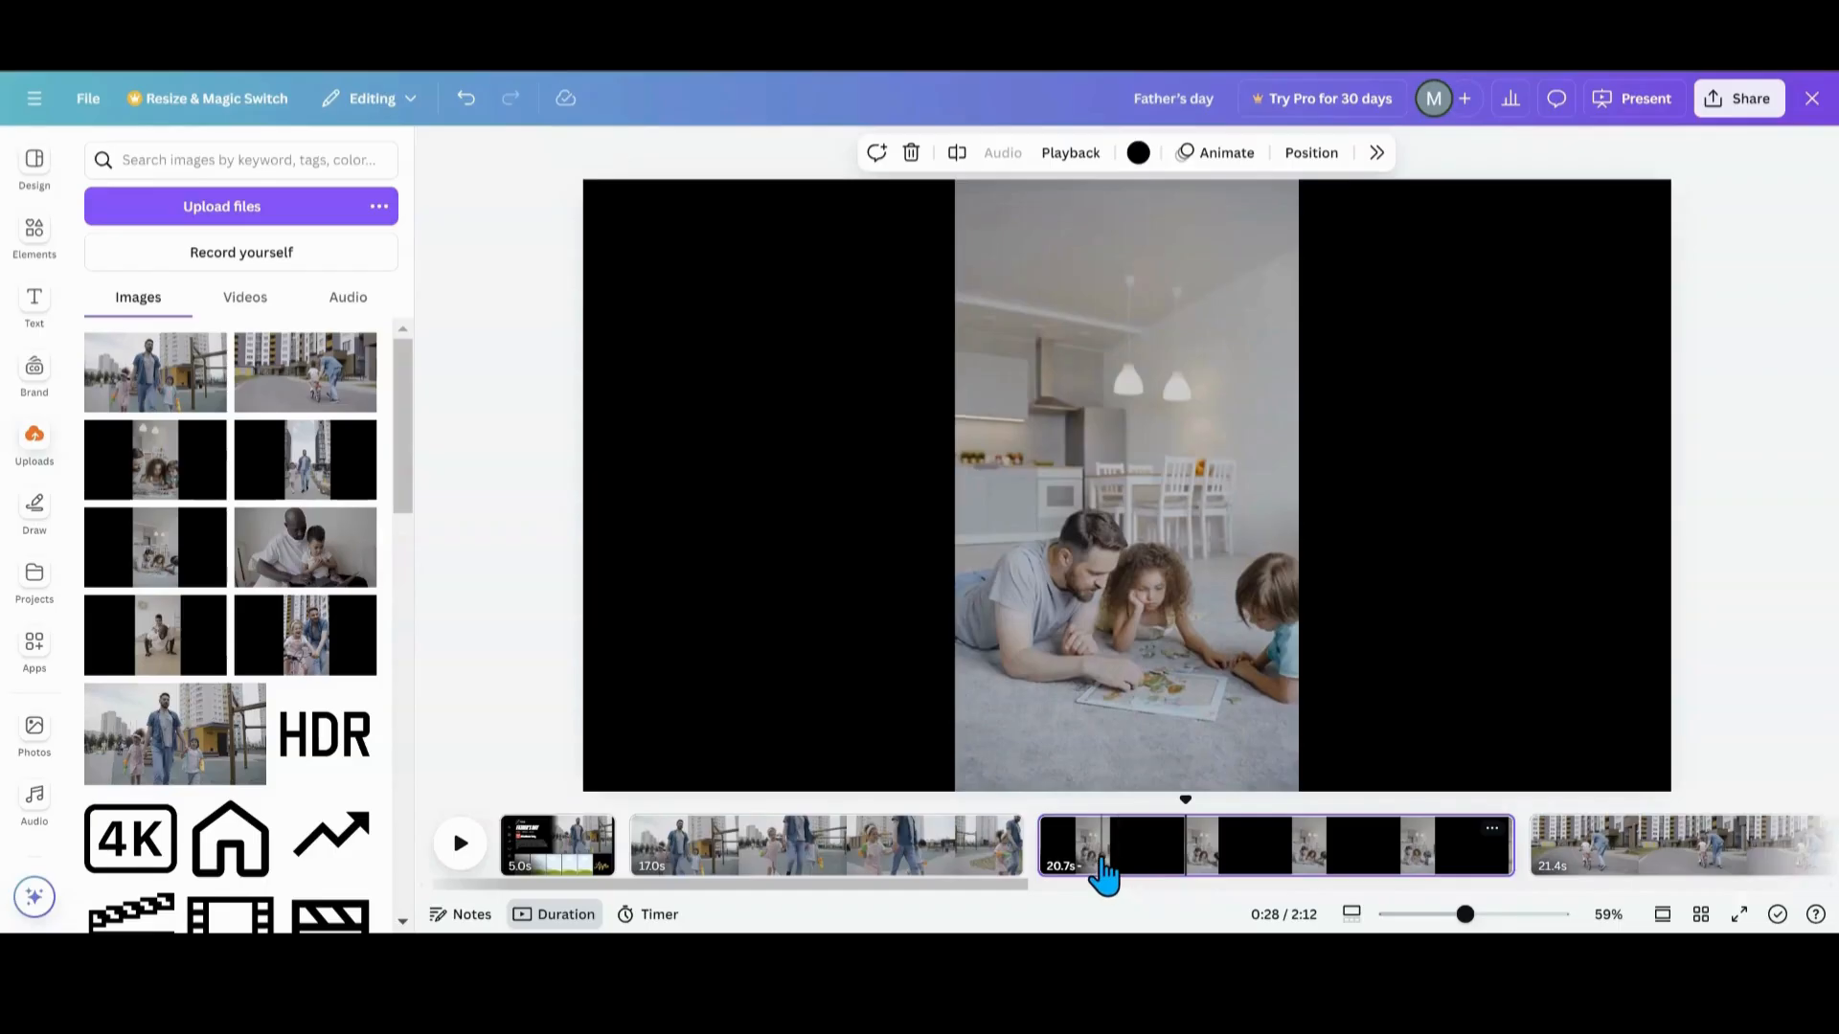
left_click(1101, 873)
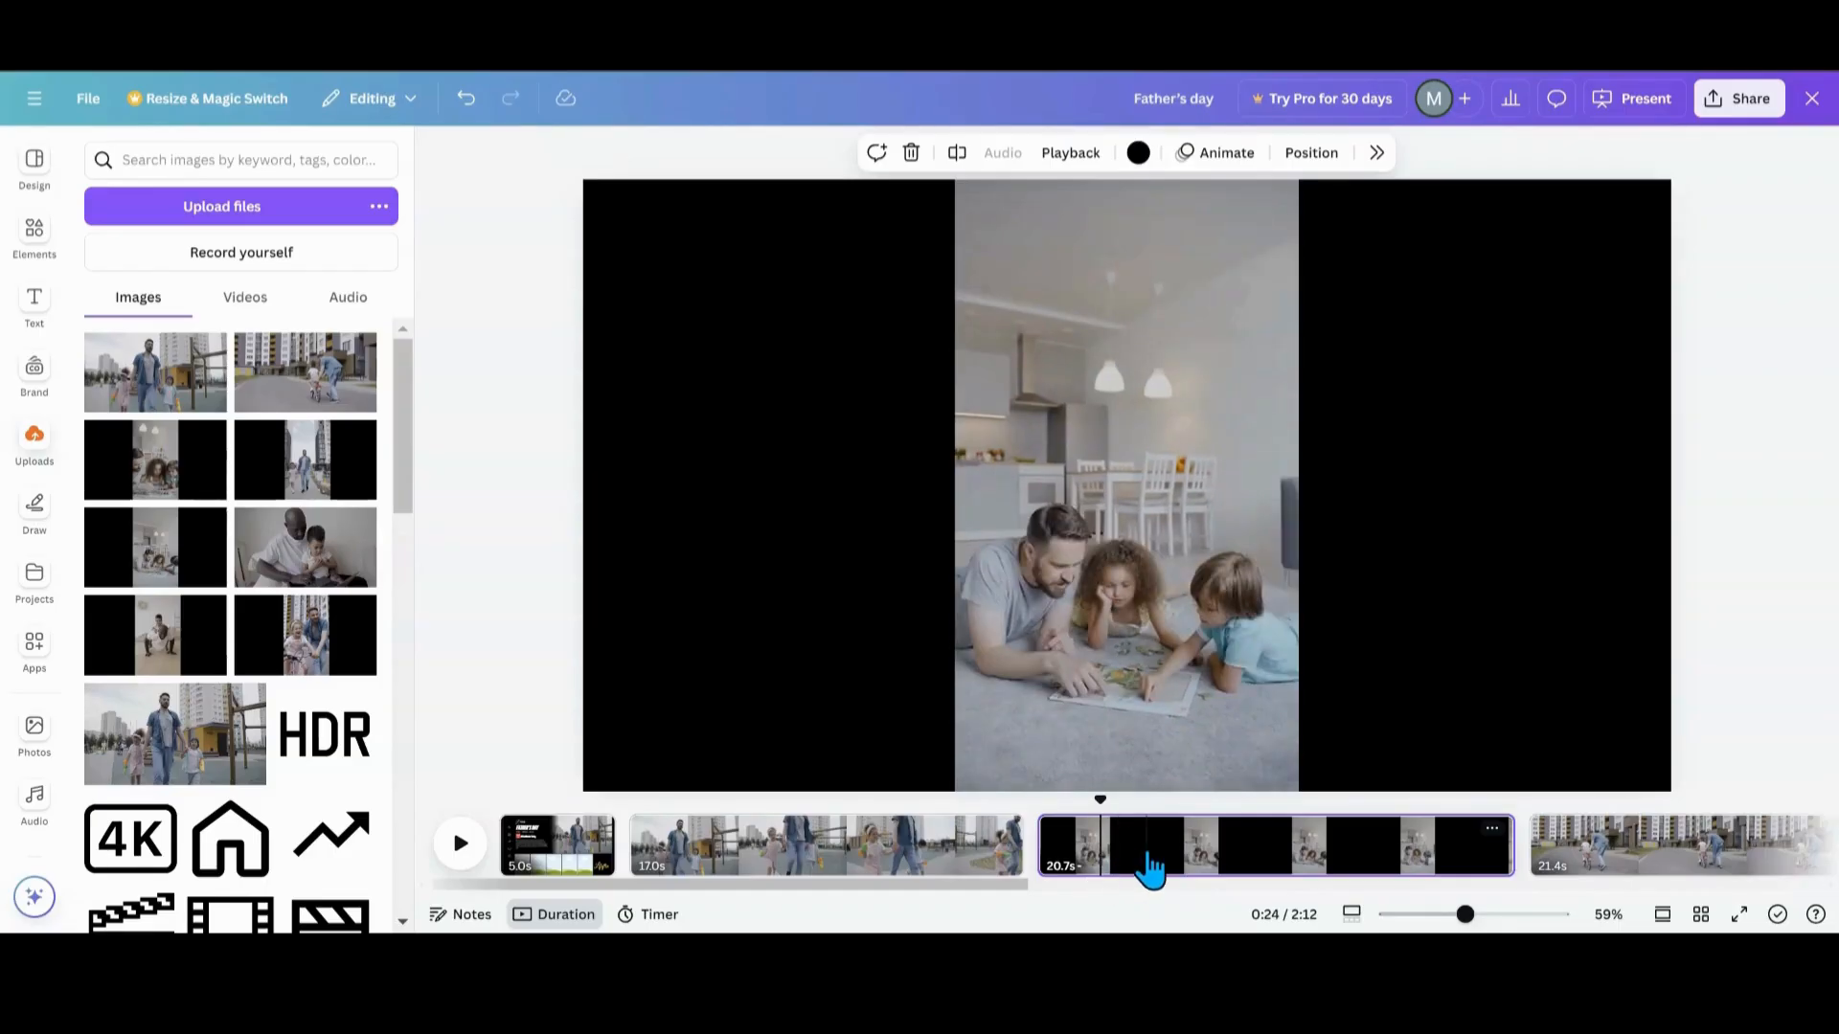
left_click(1147, 862)
left_click(1187, 862)
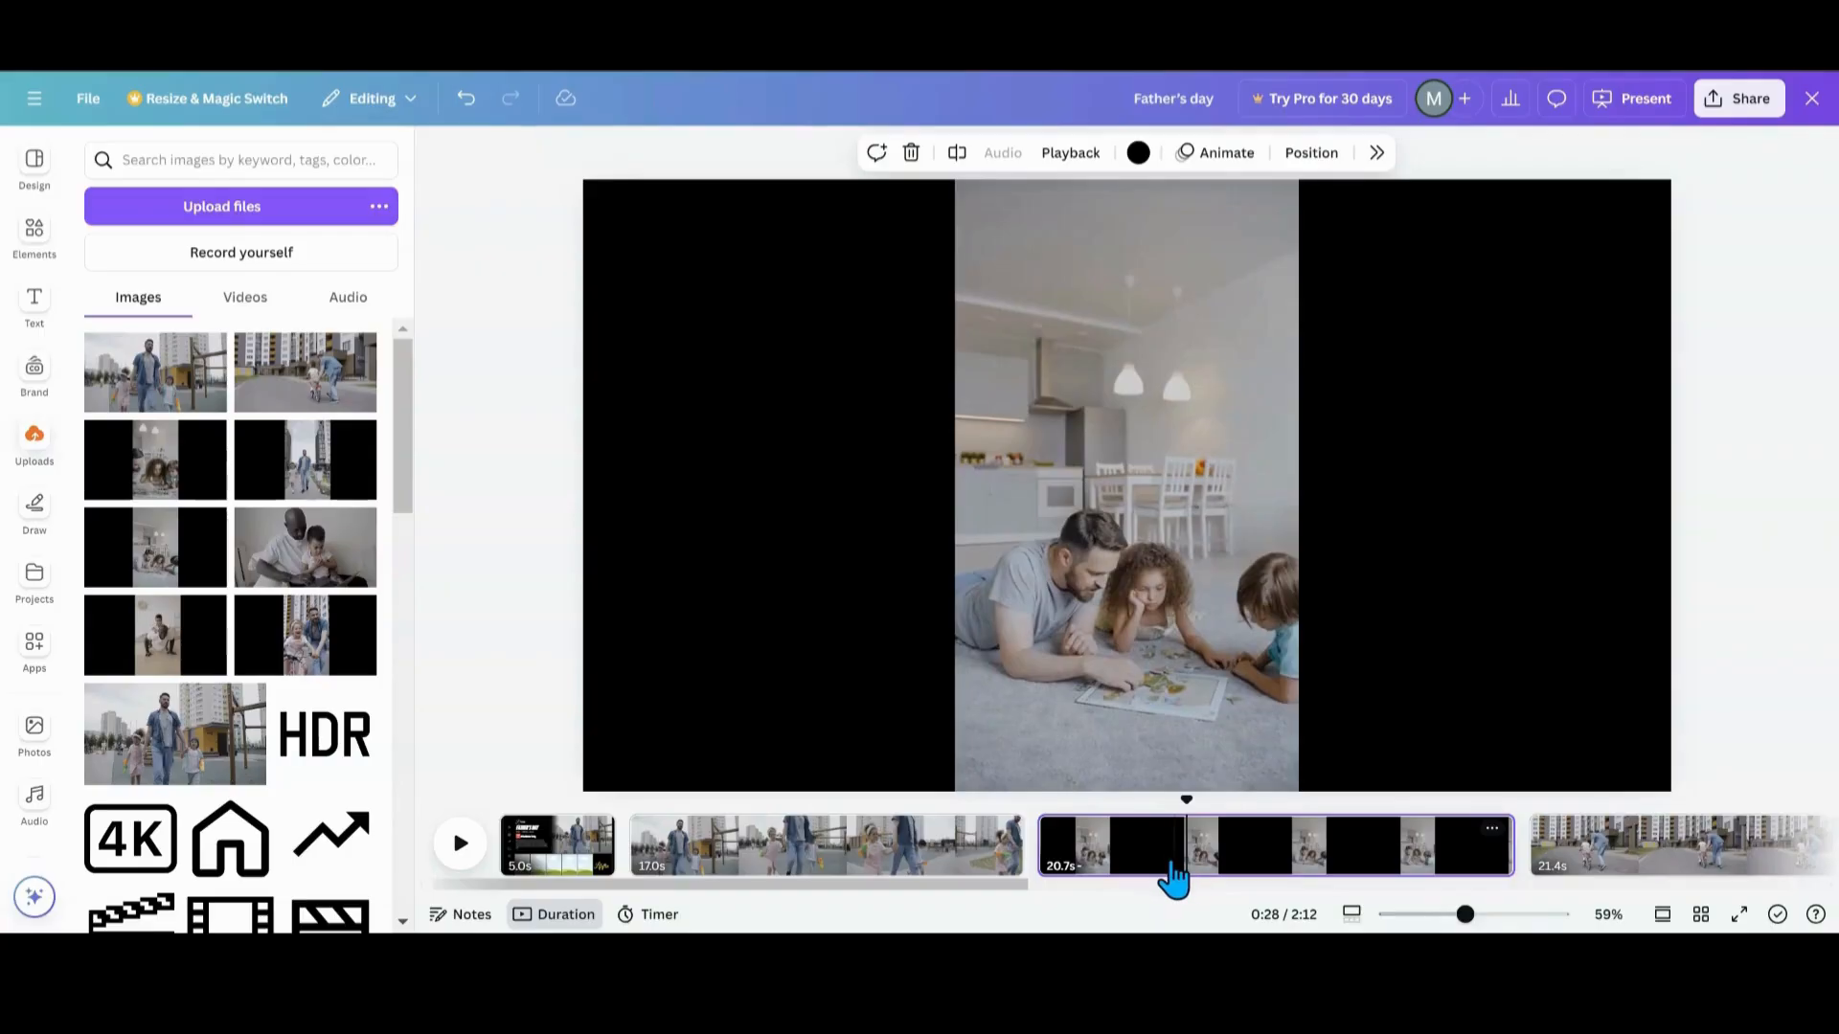
left_click(1134, 862)
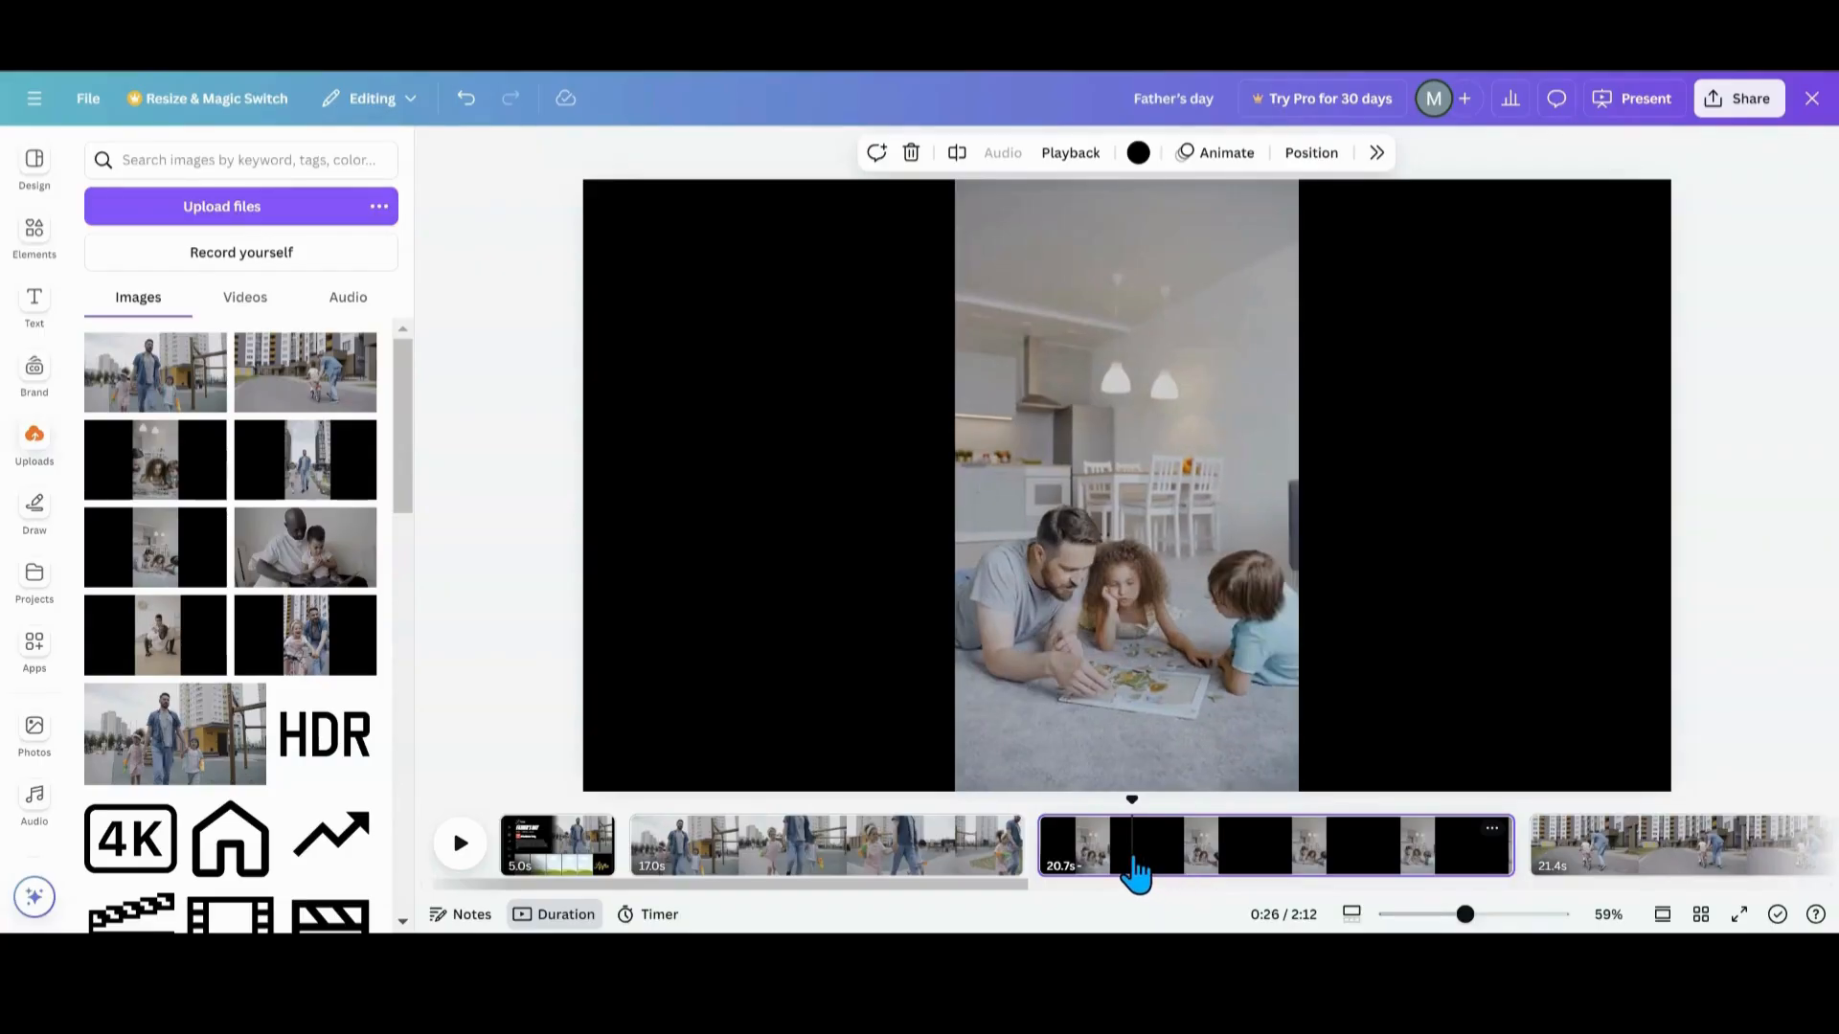
right_click(1136, 862)
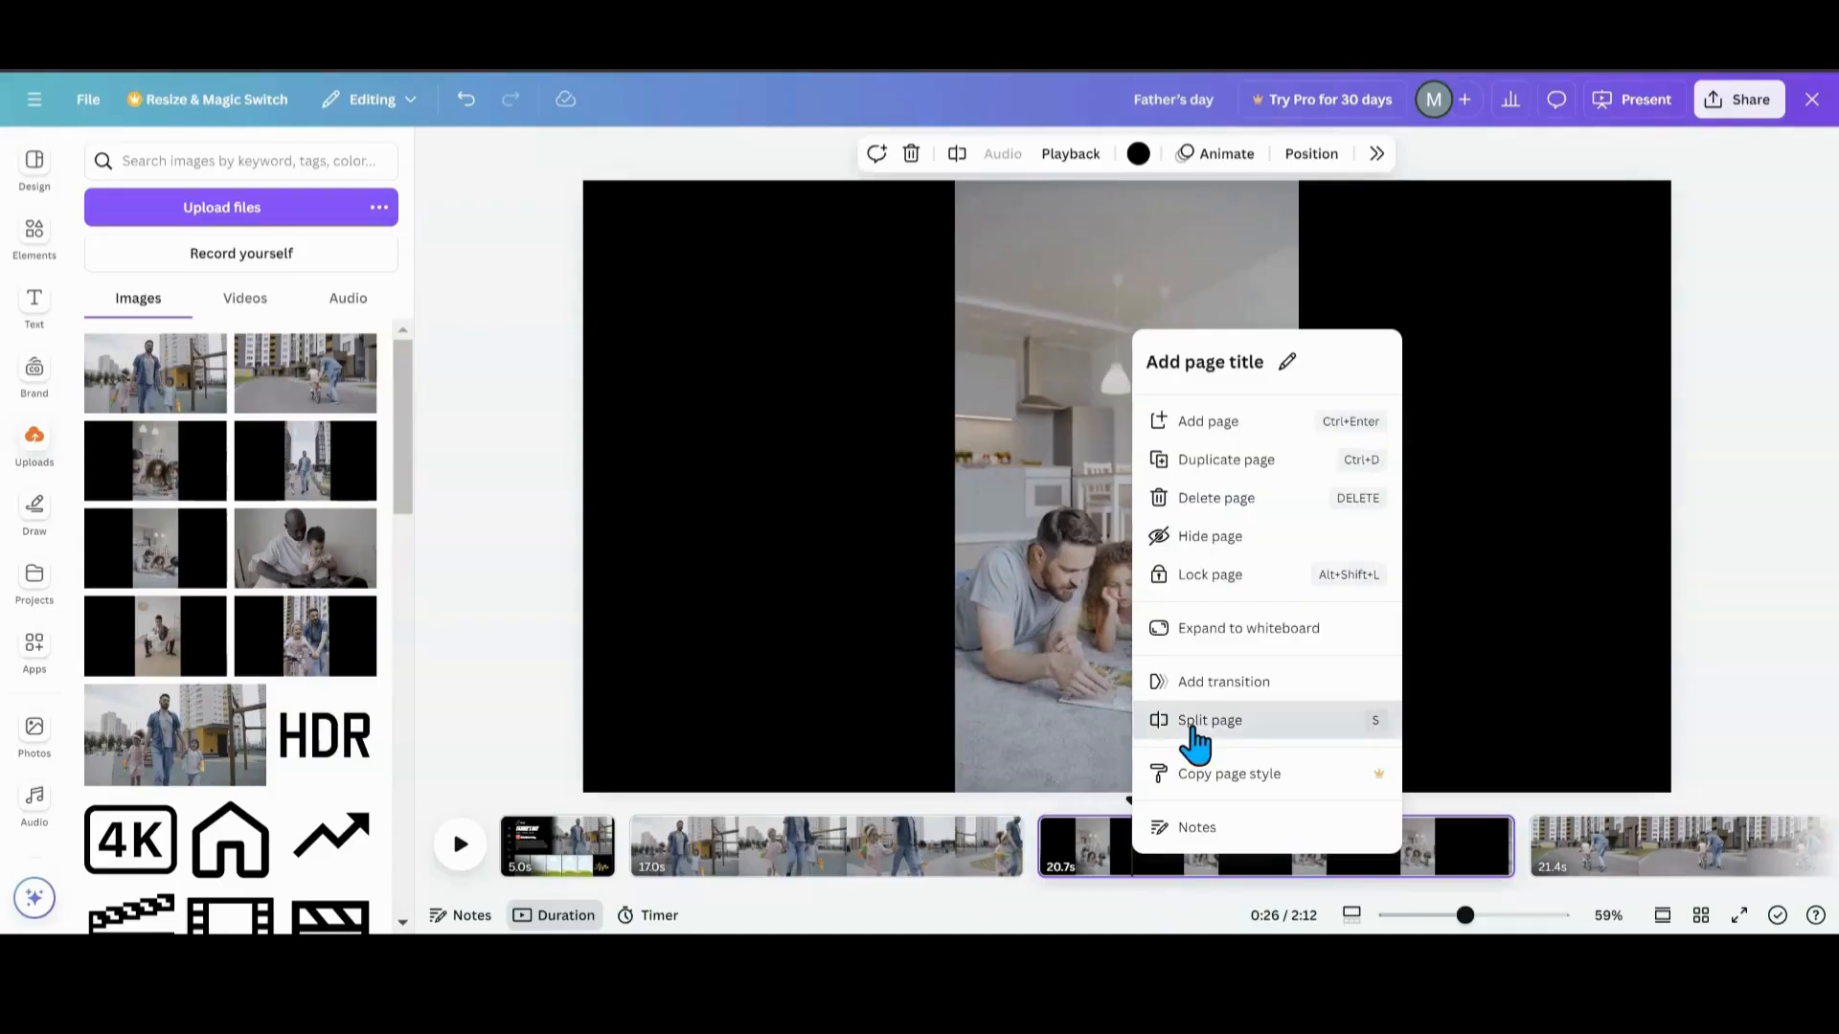
left_click(1188, 723)
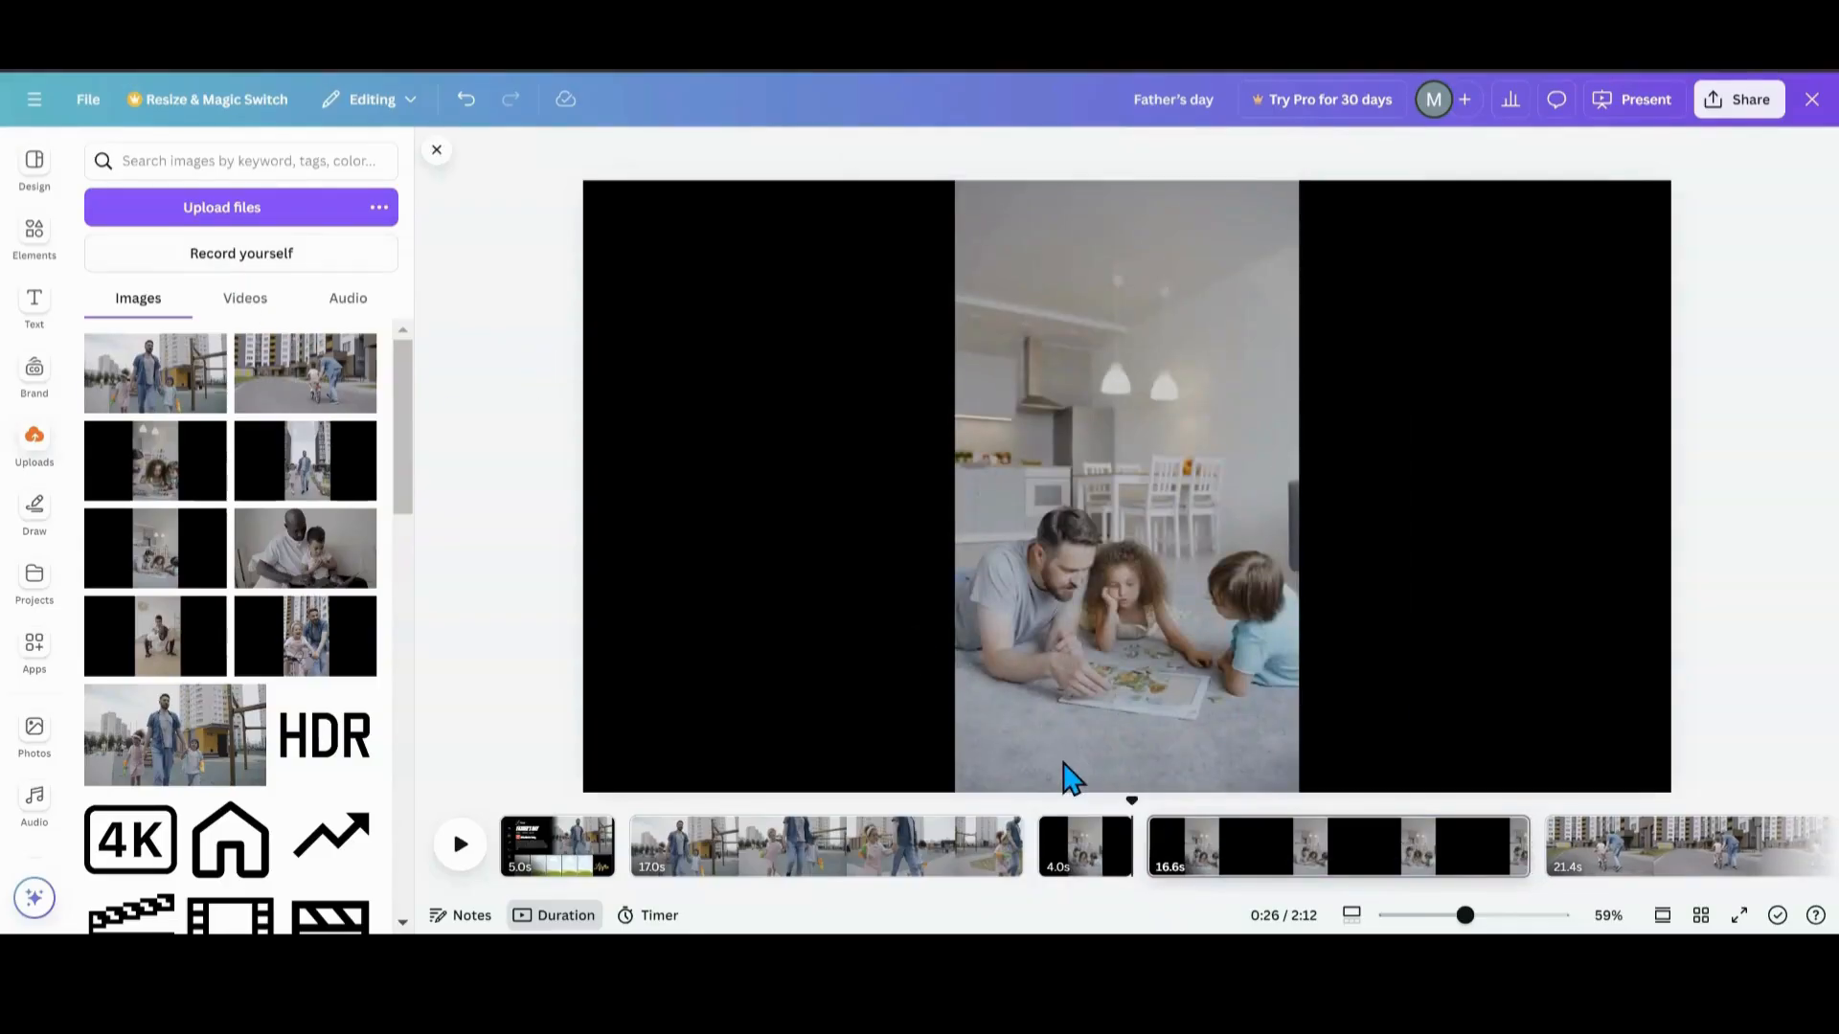
left_click(1218, 870)
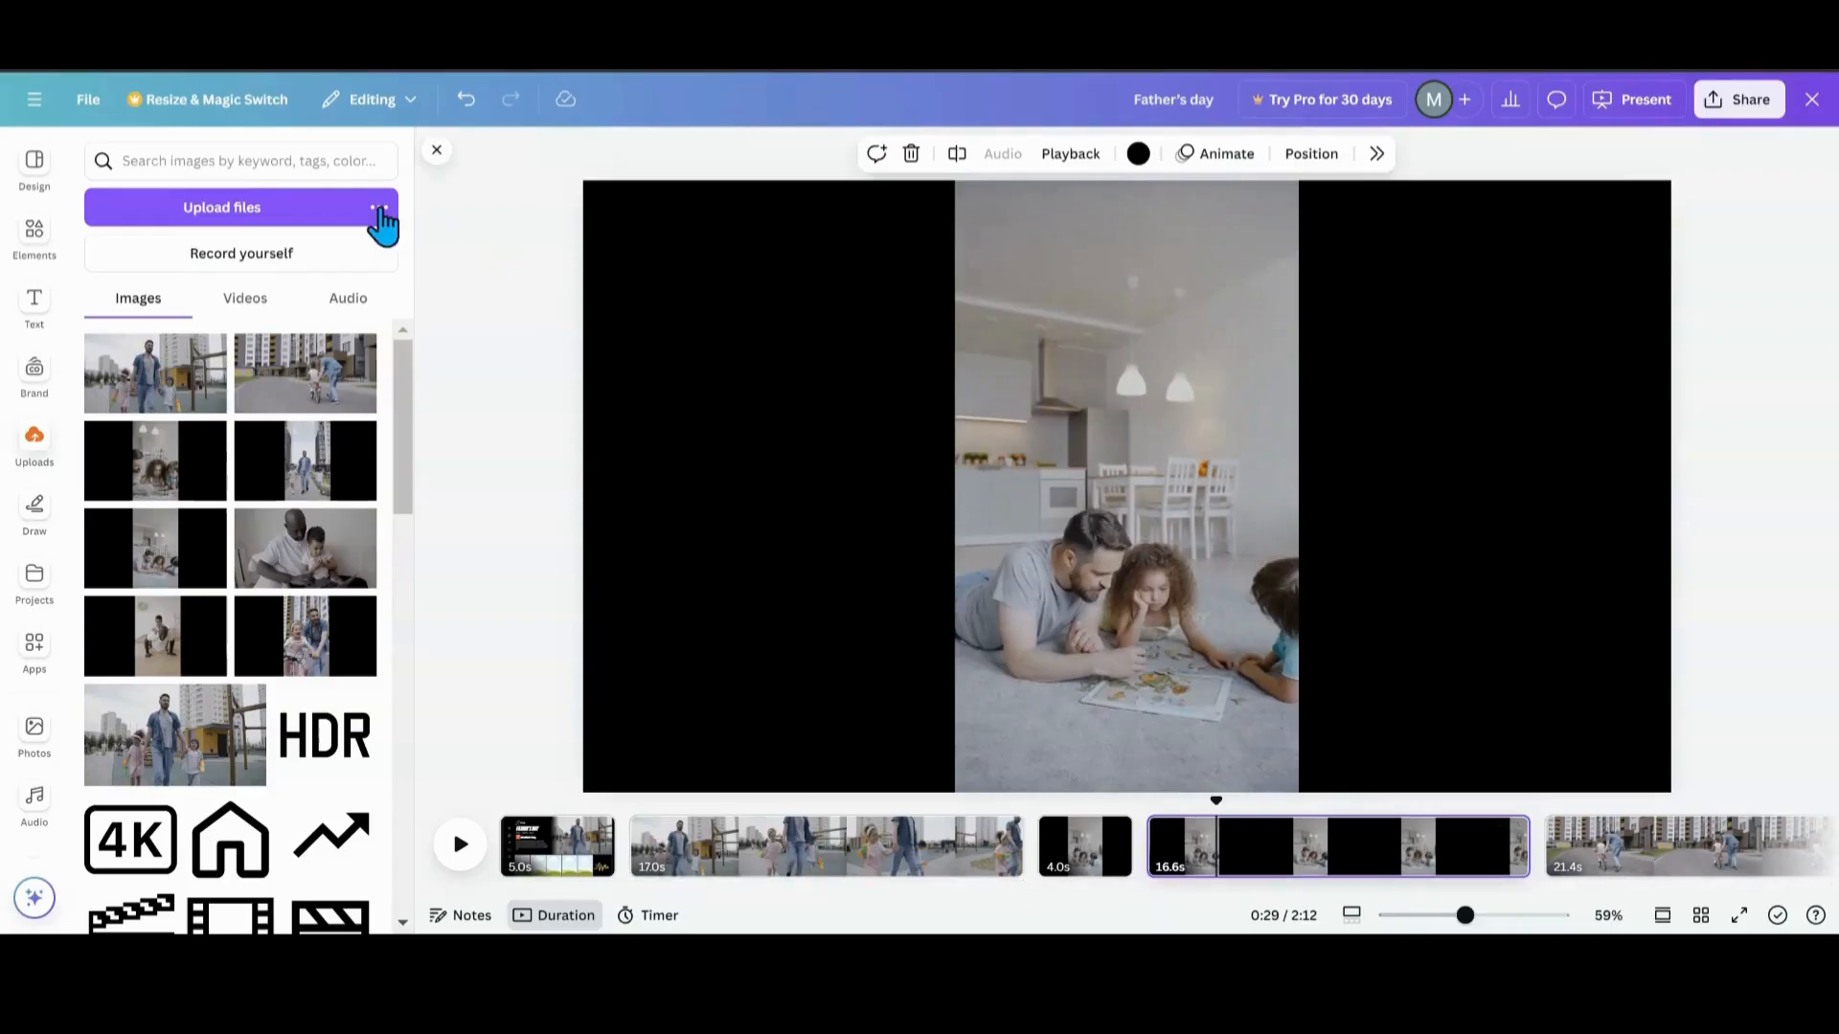
- Download only the current page, page 4, as a PNG
left_click(95, 115)
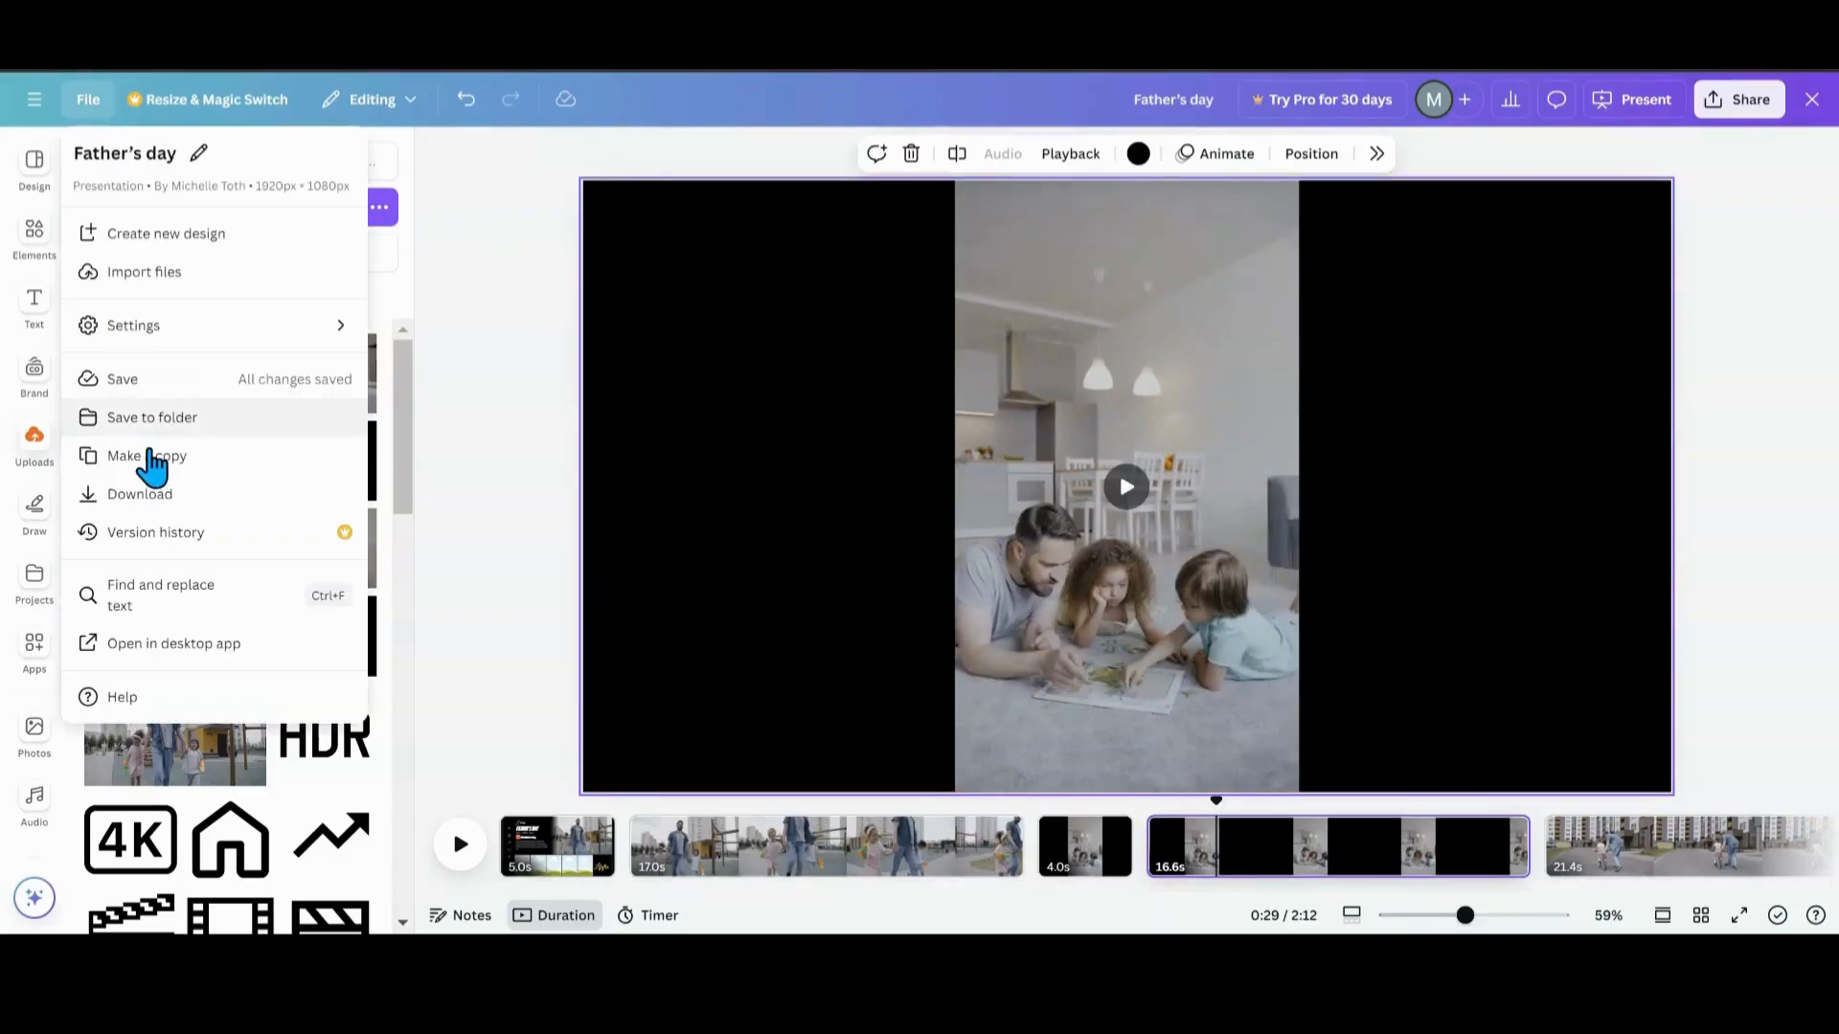
left_click(161, 500)
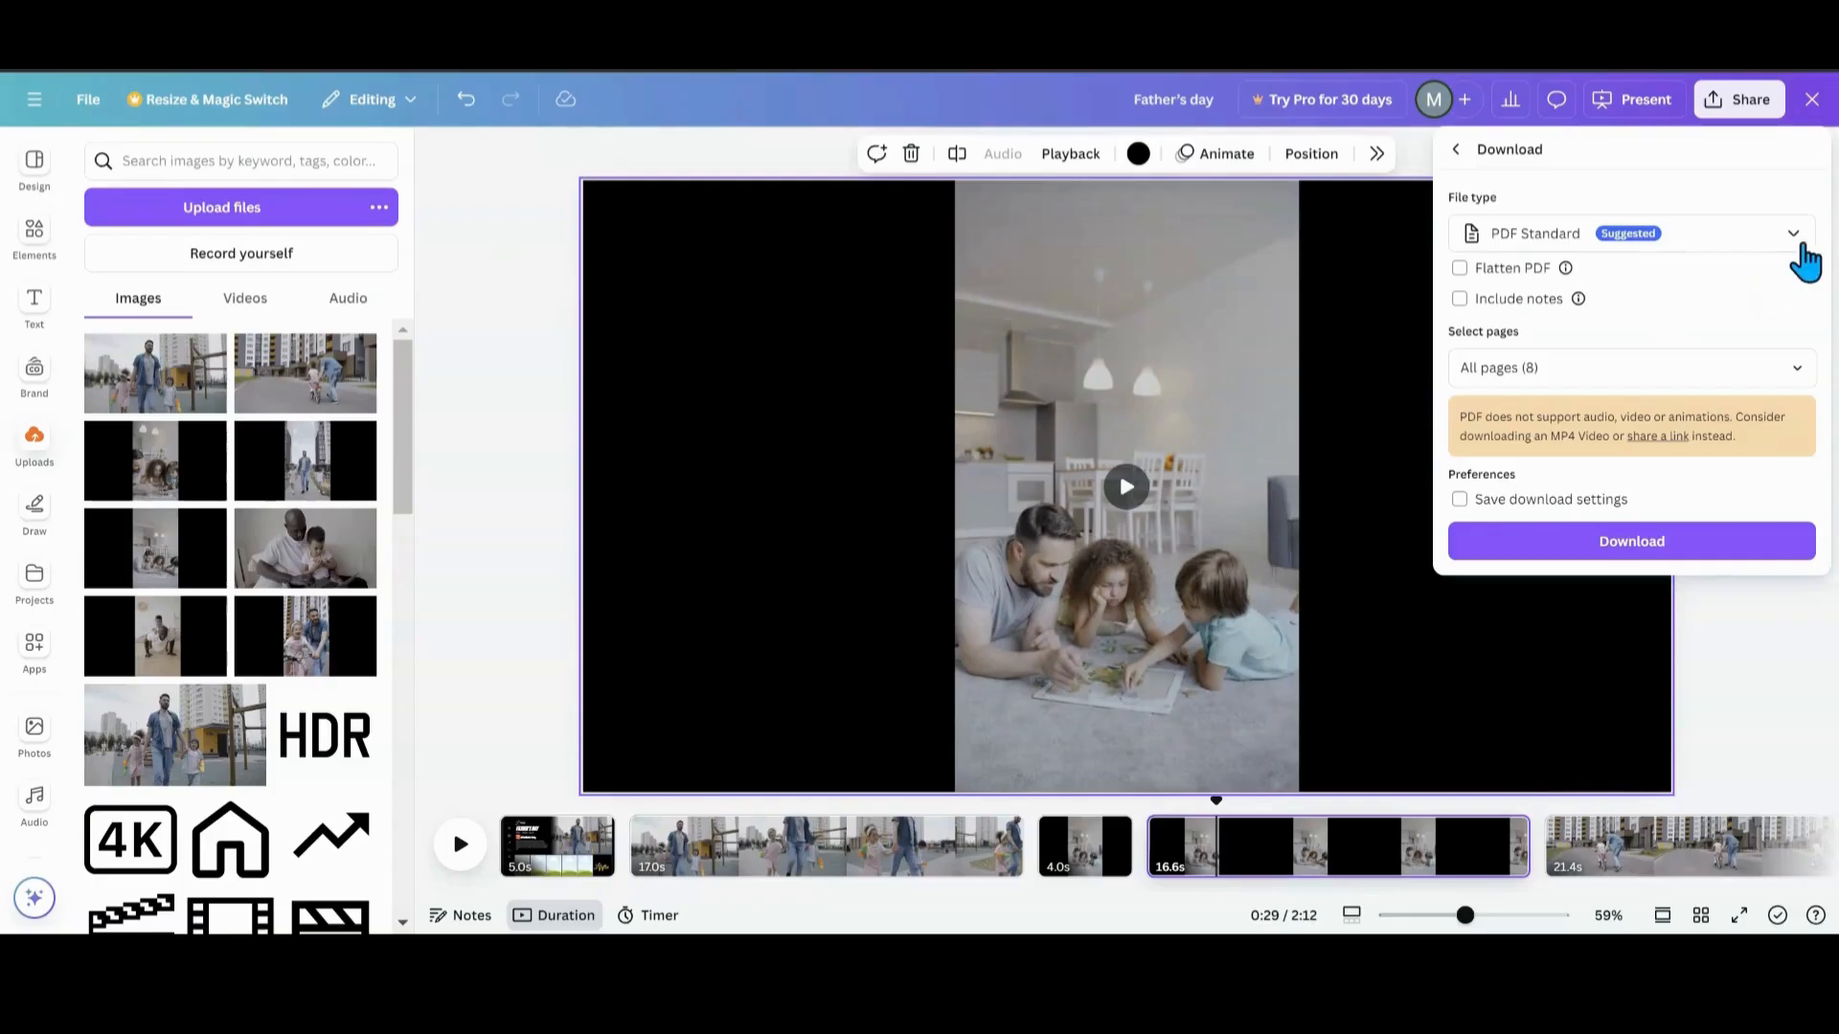
left_click(1794, 239)
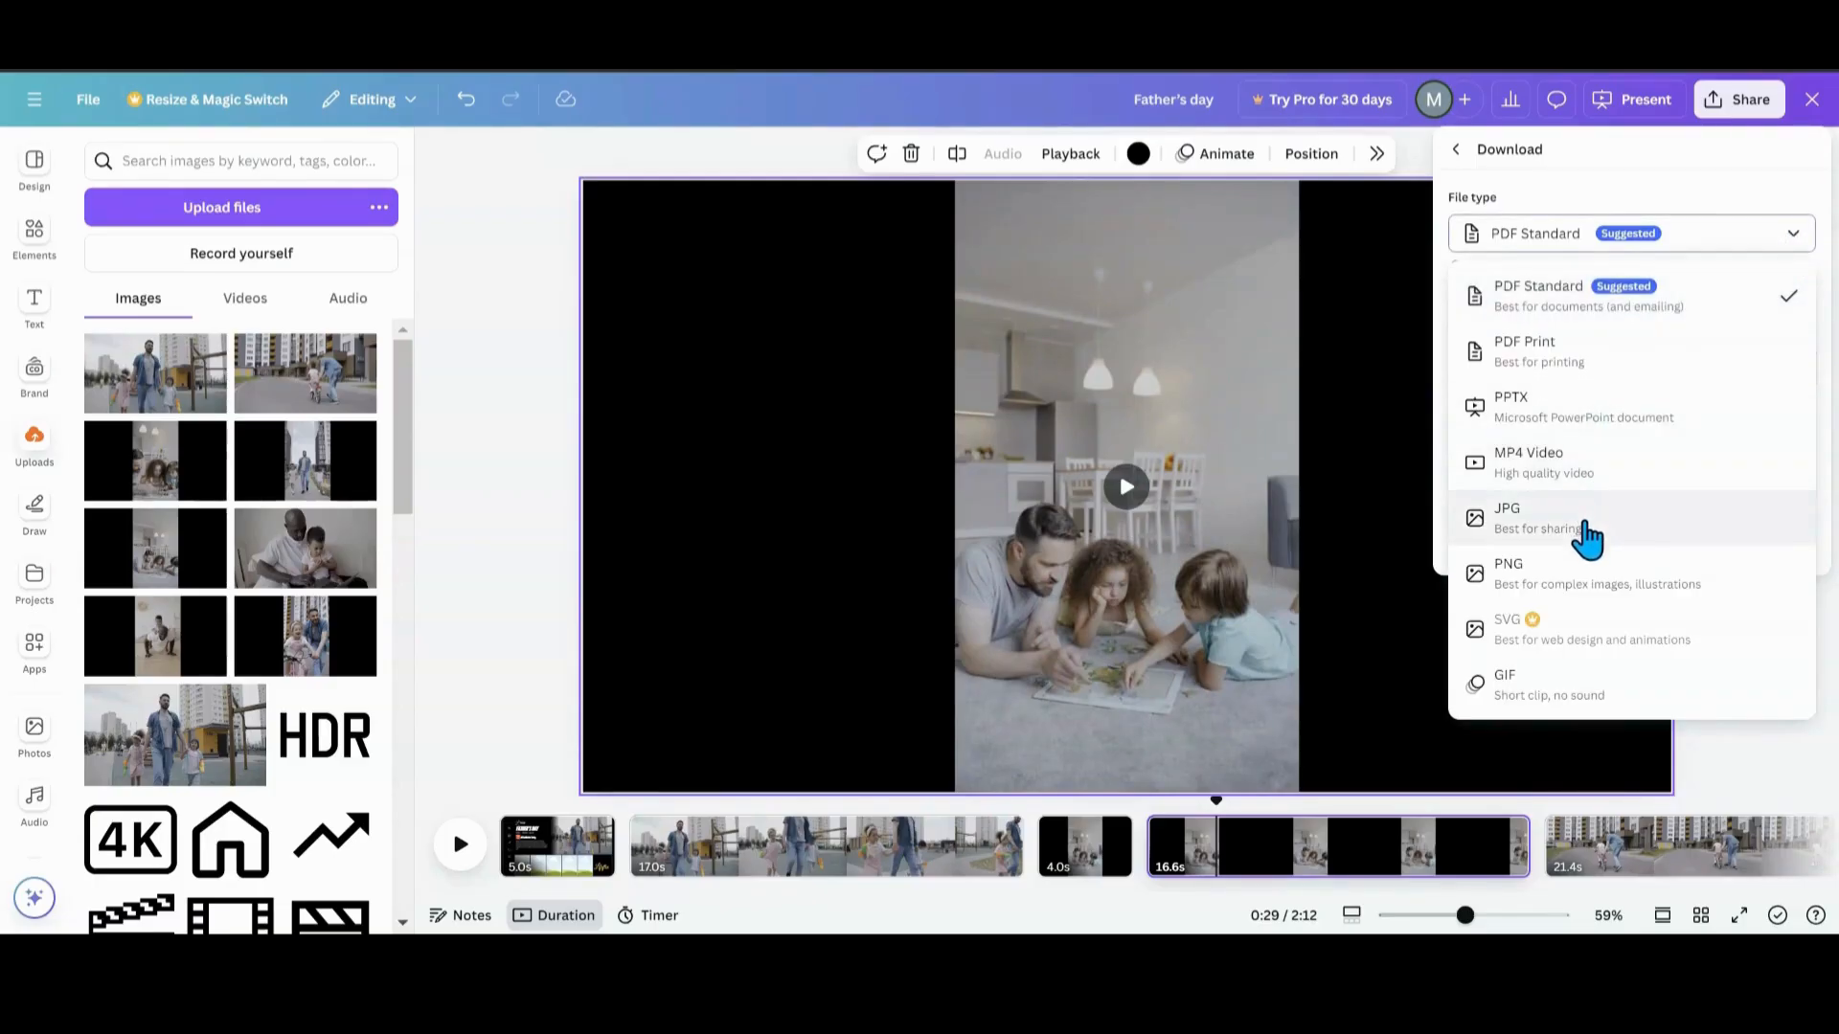
left_click(1585, 579)
left_click(1793, 475)
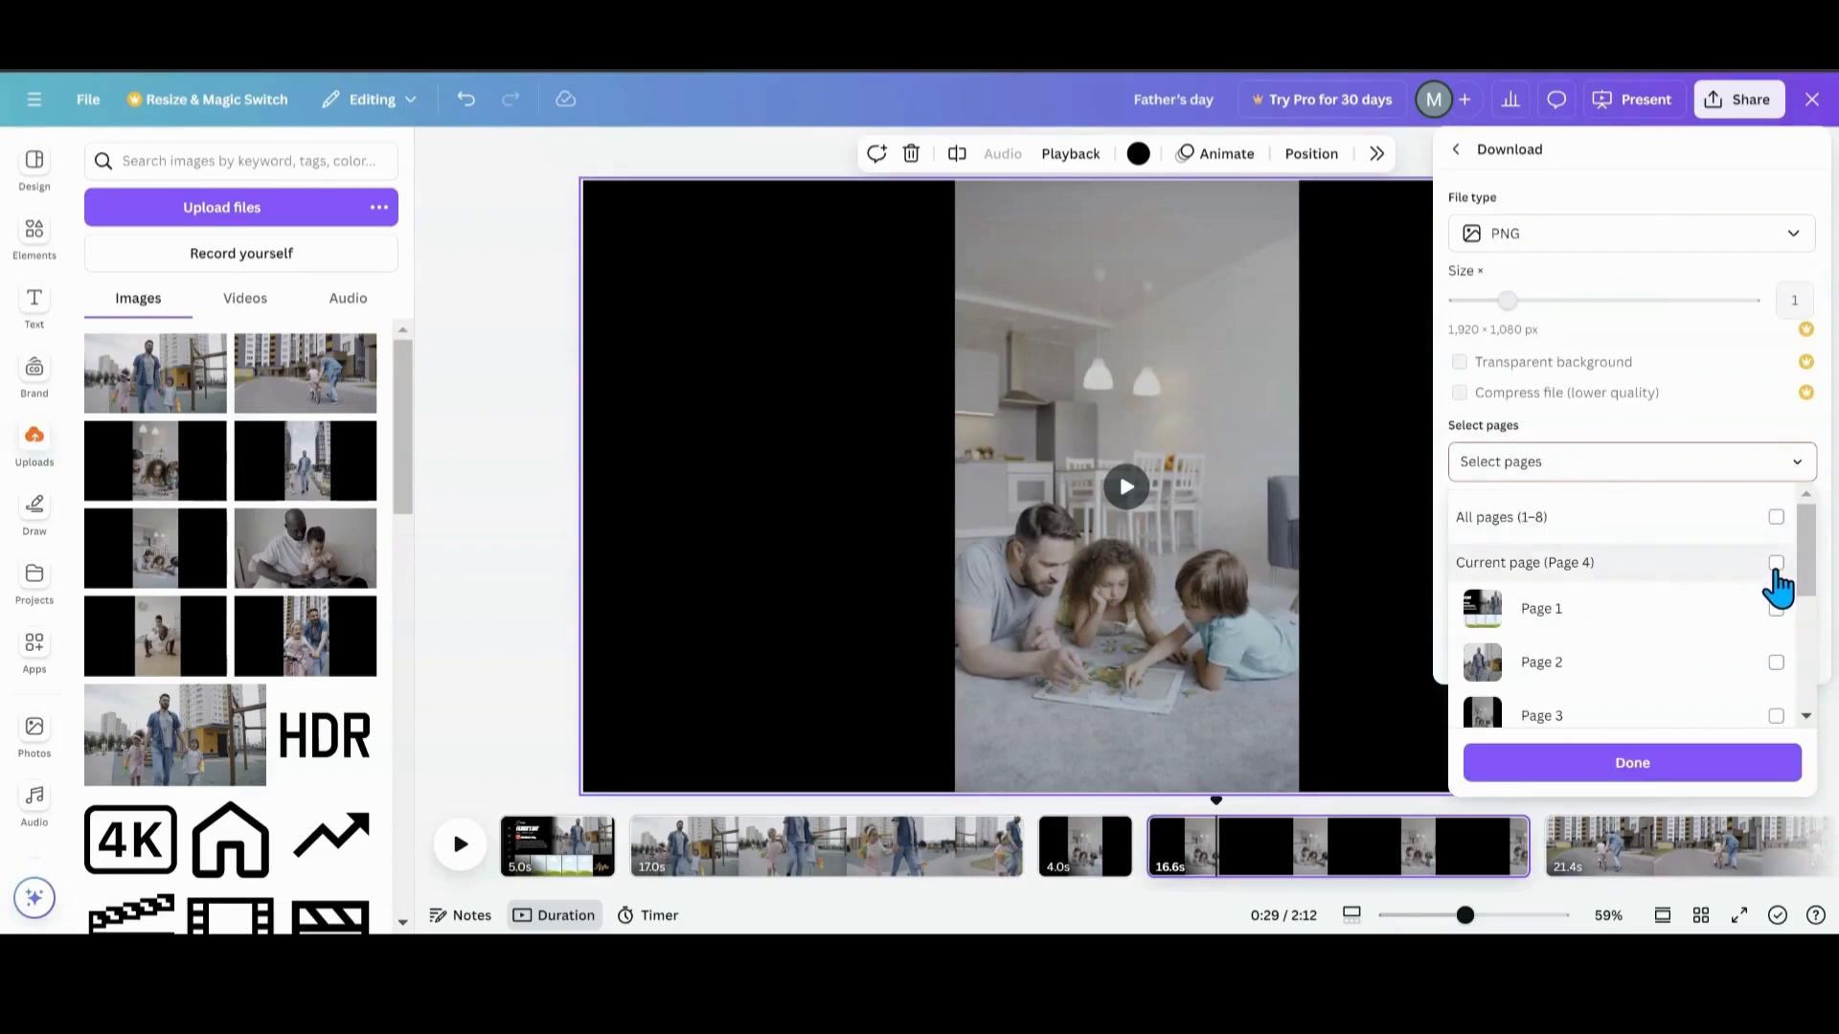
left_click(1776, 565)
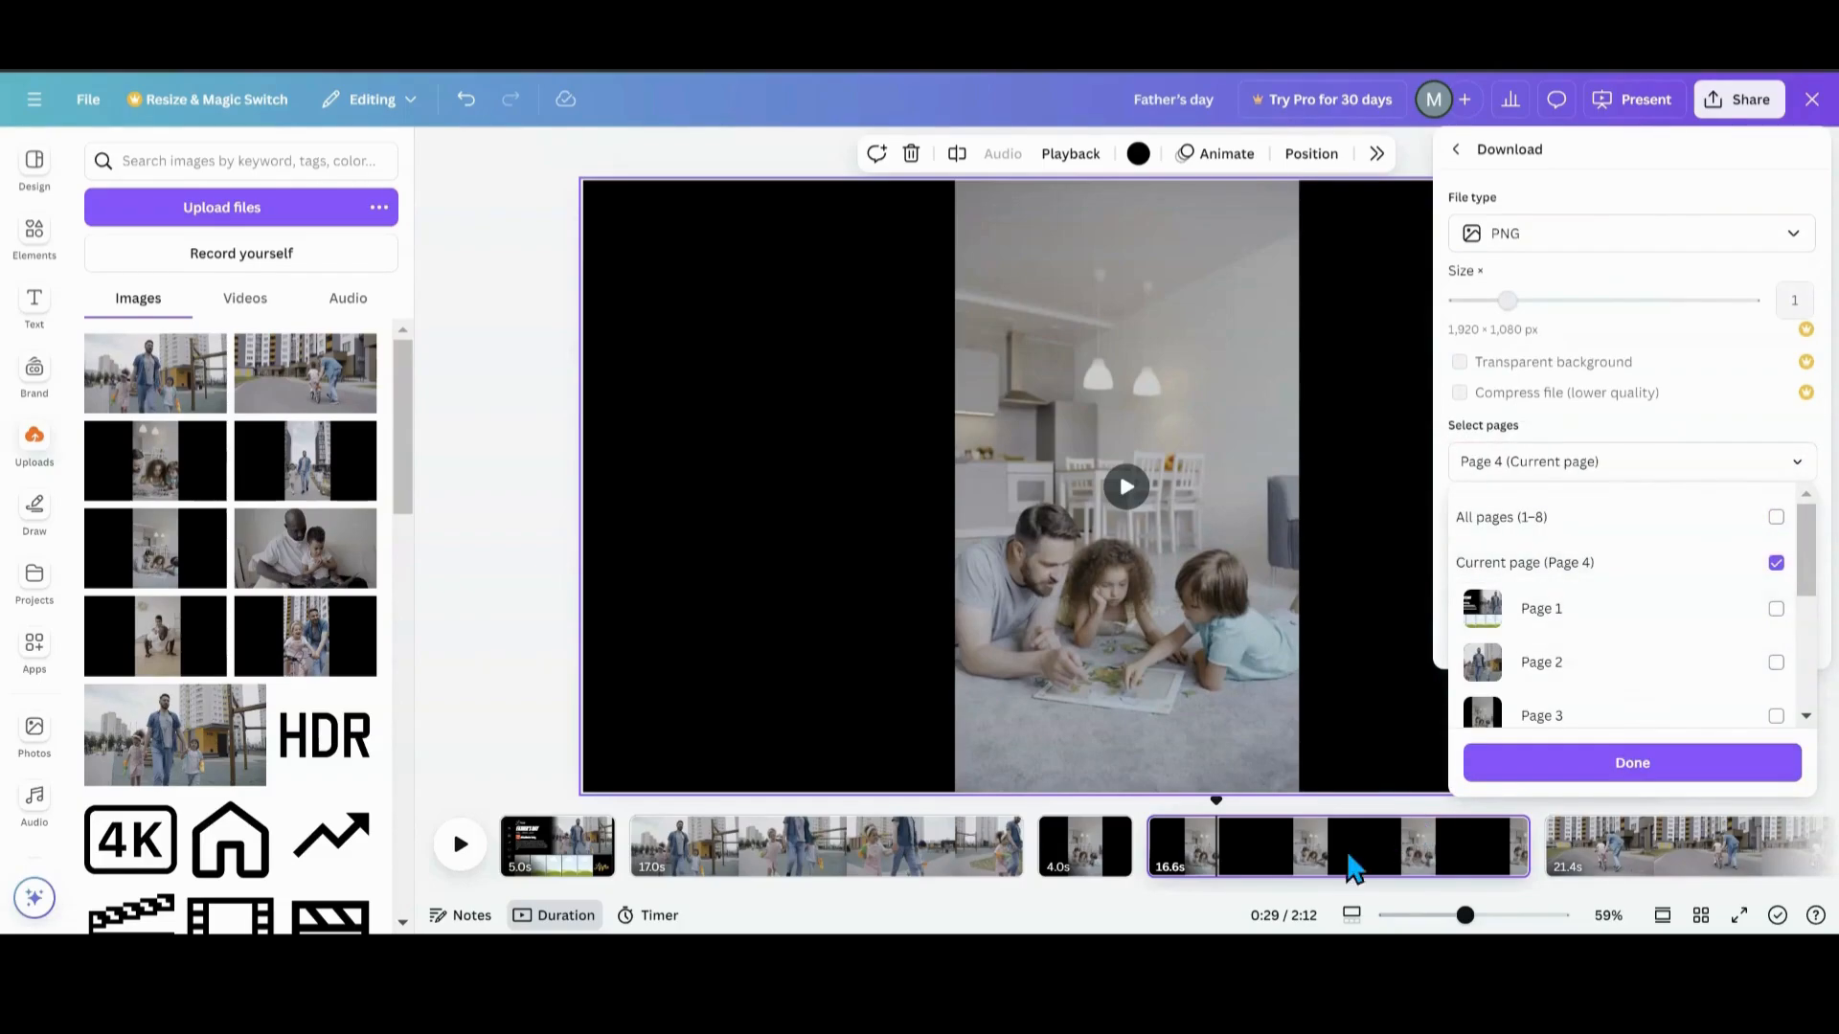
scroll(1642, 623, "down", 3)
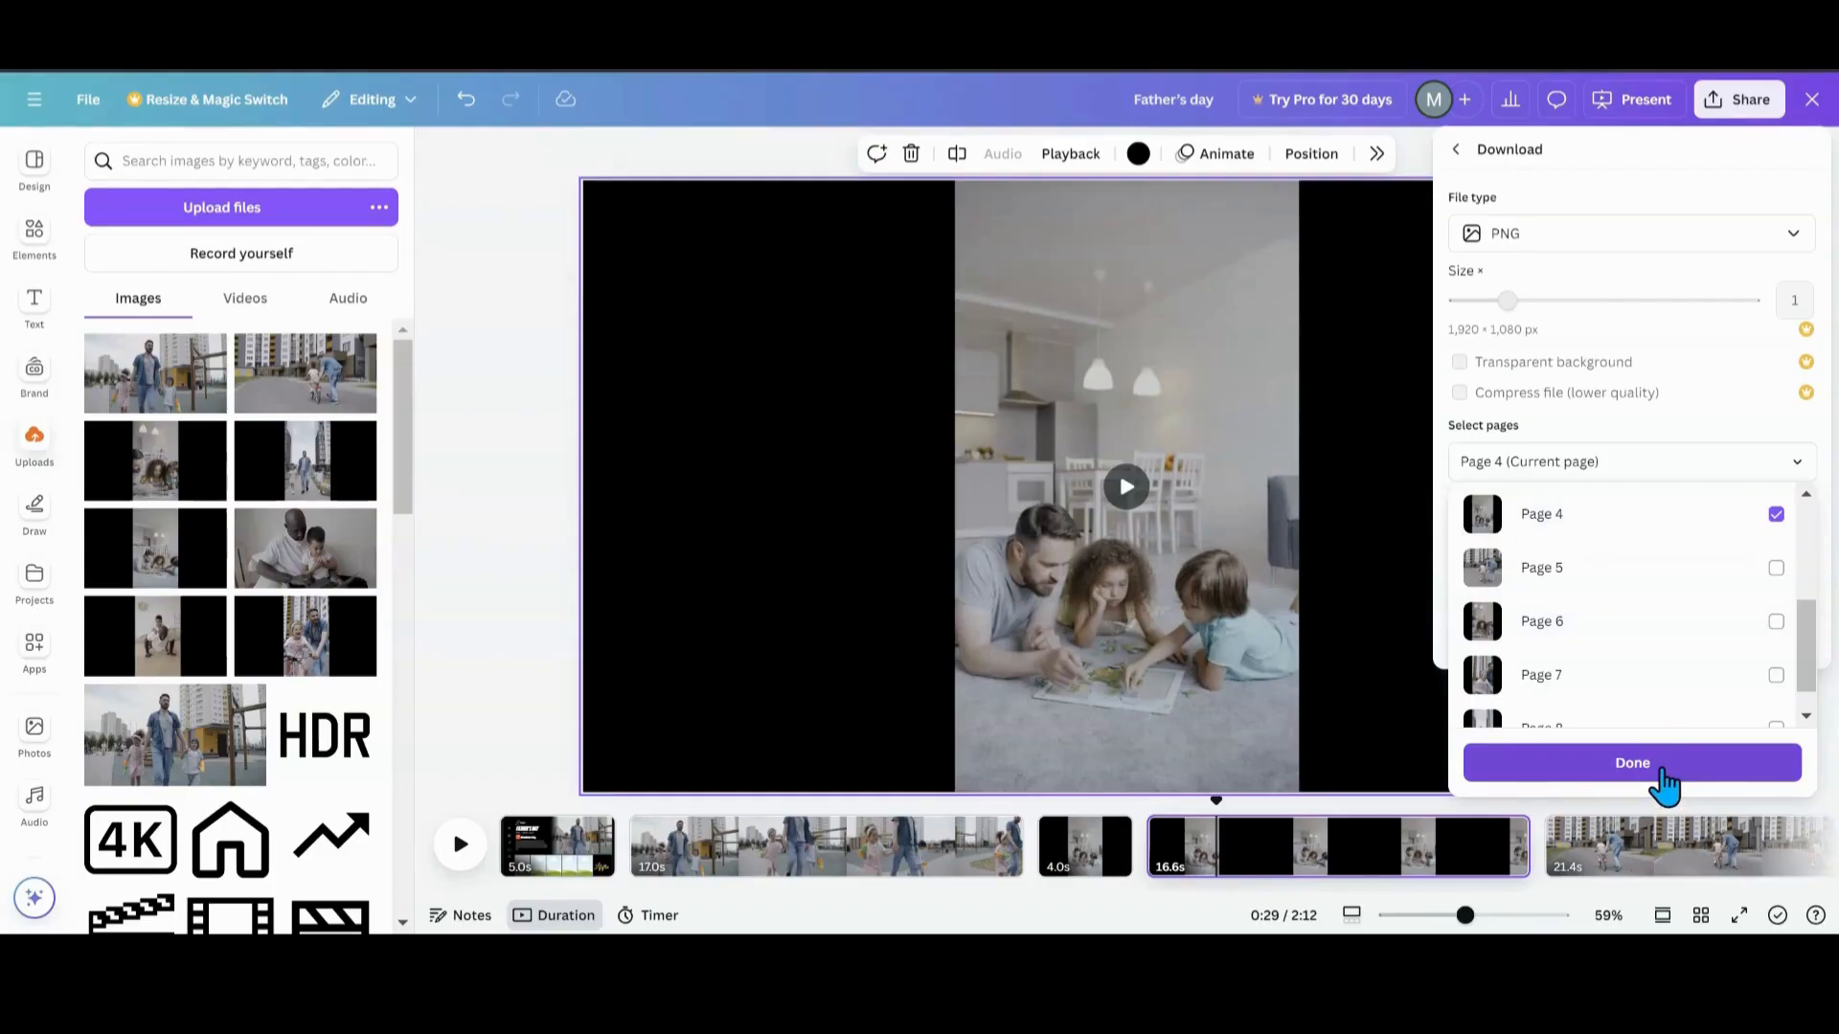
left_click(1665, 783)
left_click(1632, 640)
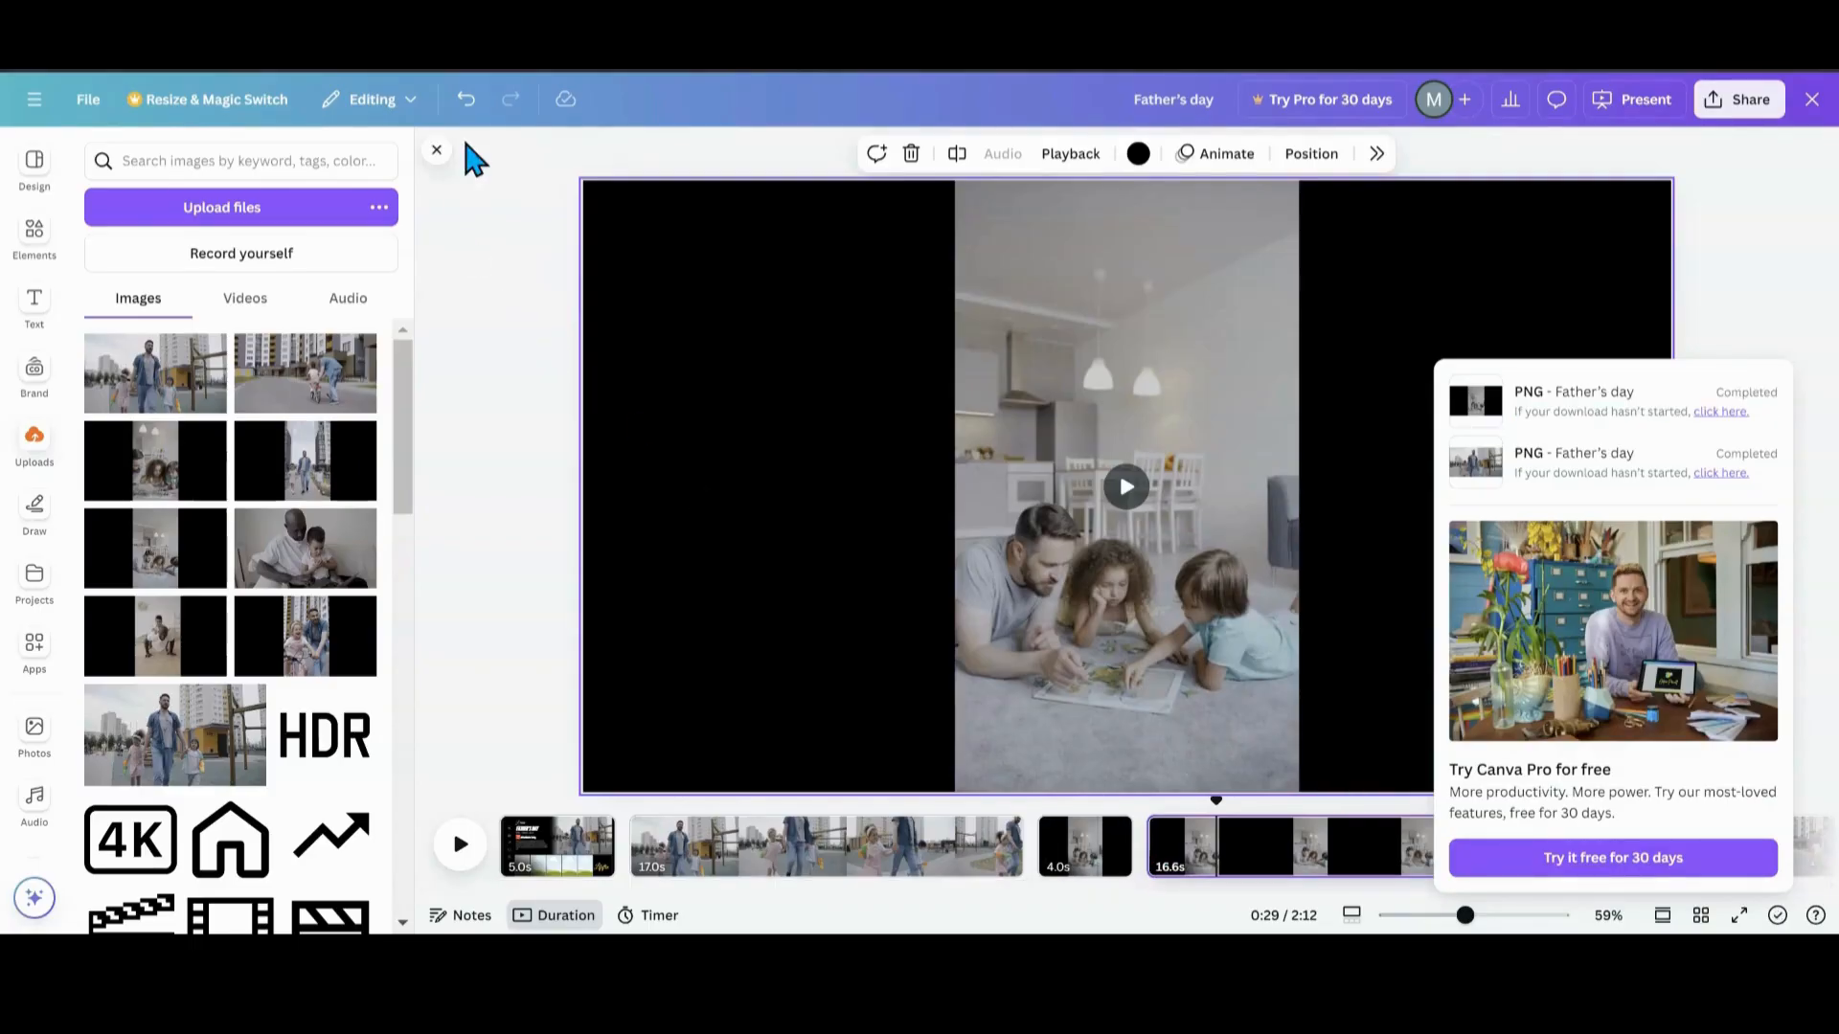
- Undo the split of the floor video page and return to the first page
left_click(465, 105)
left_click(466, 105)
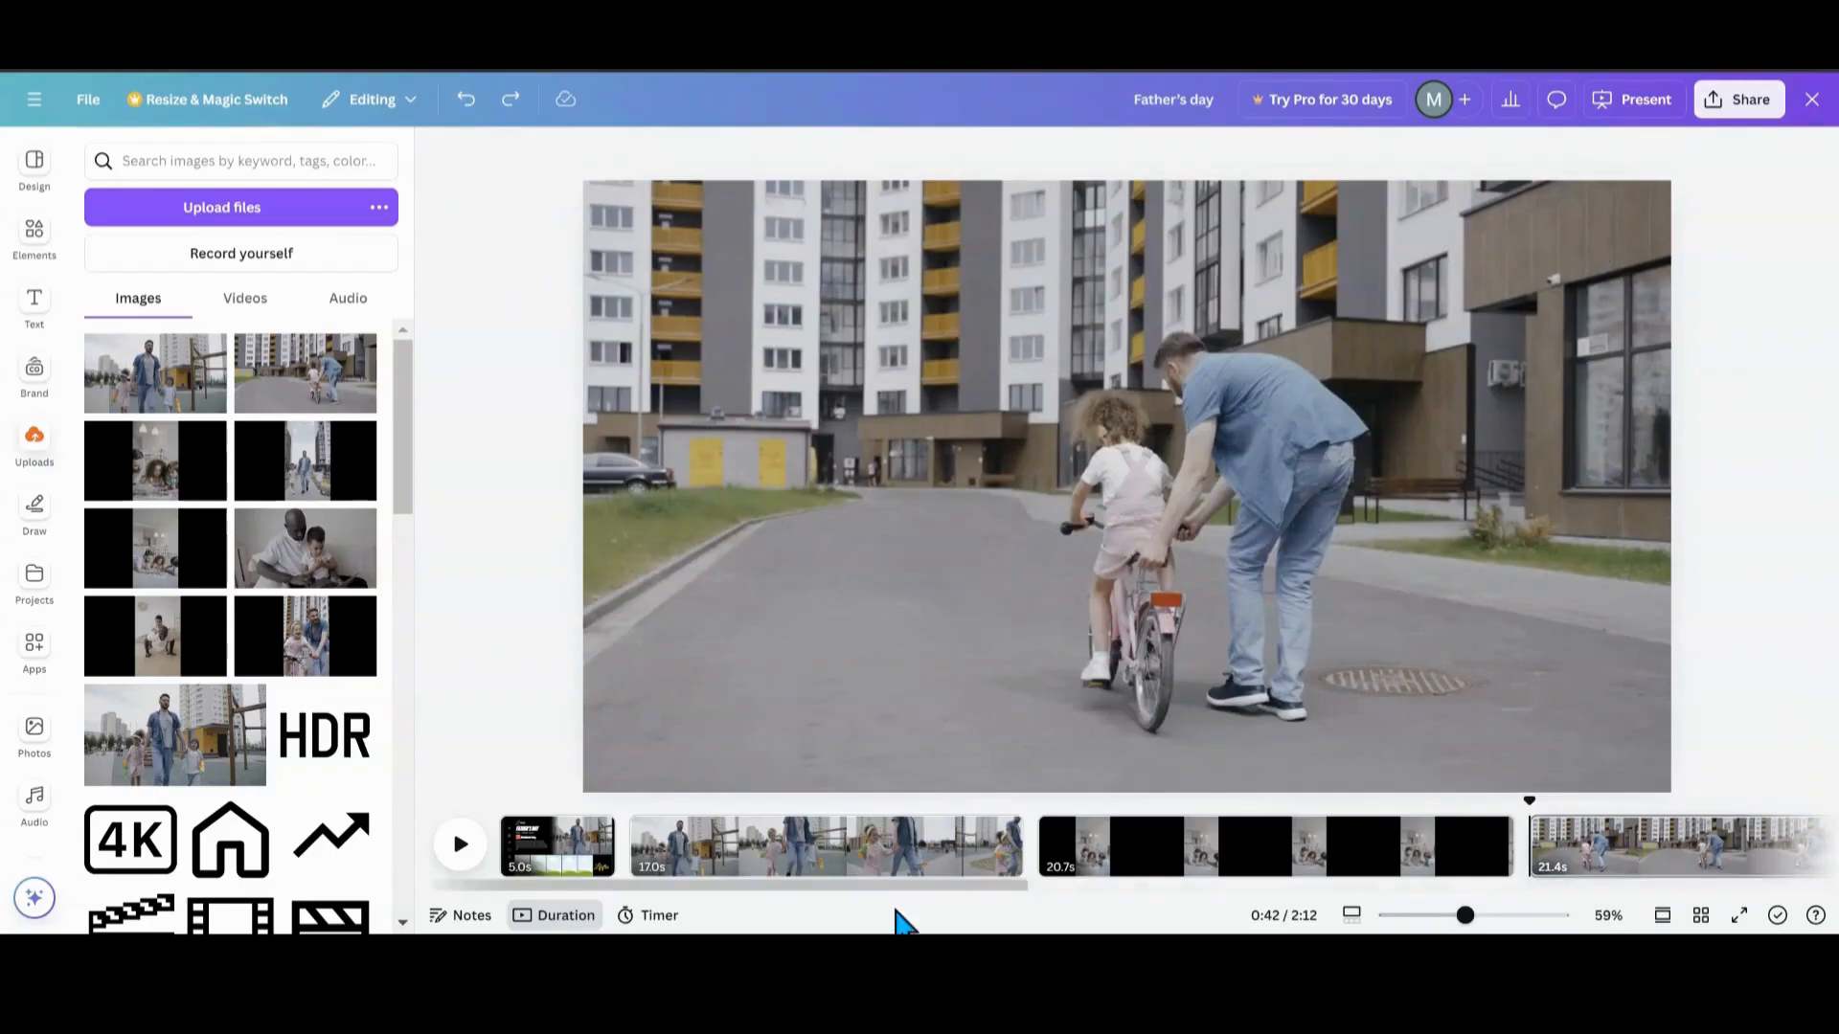
left_click(575, 880)
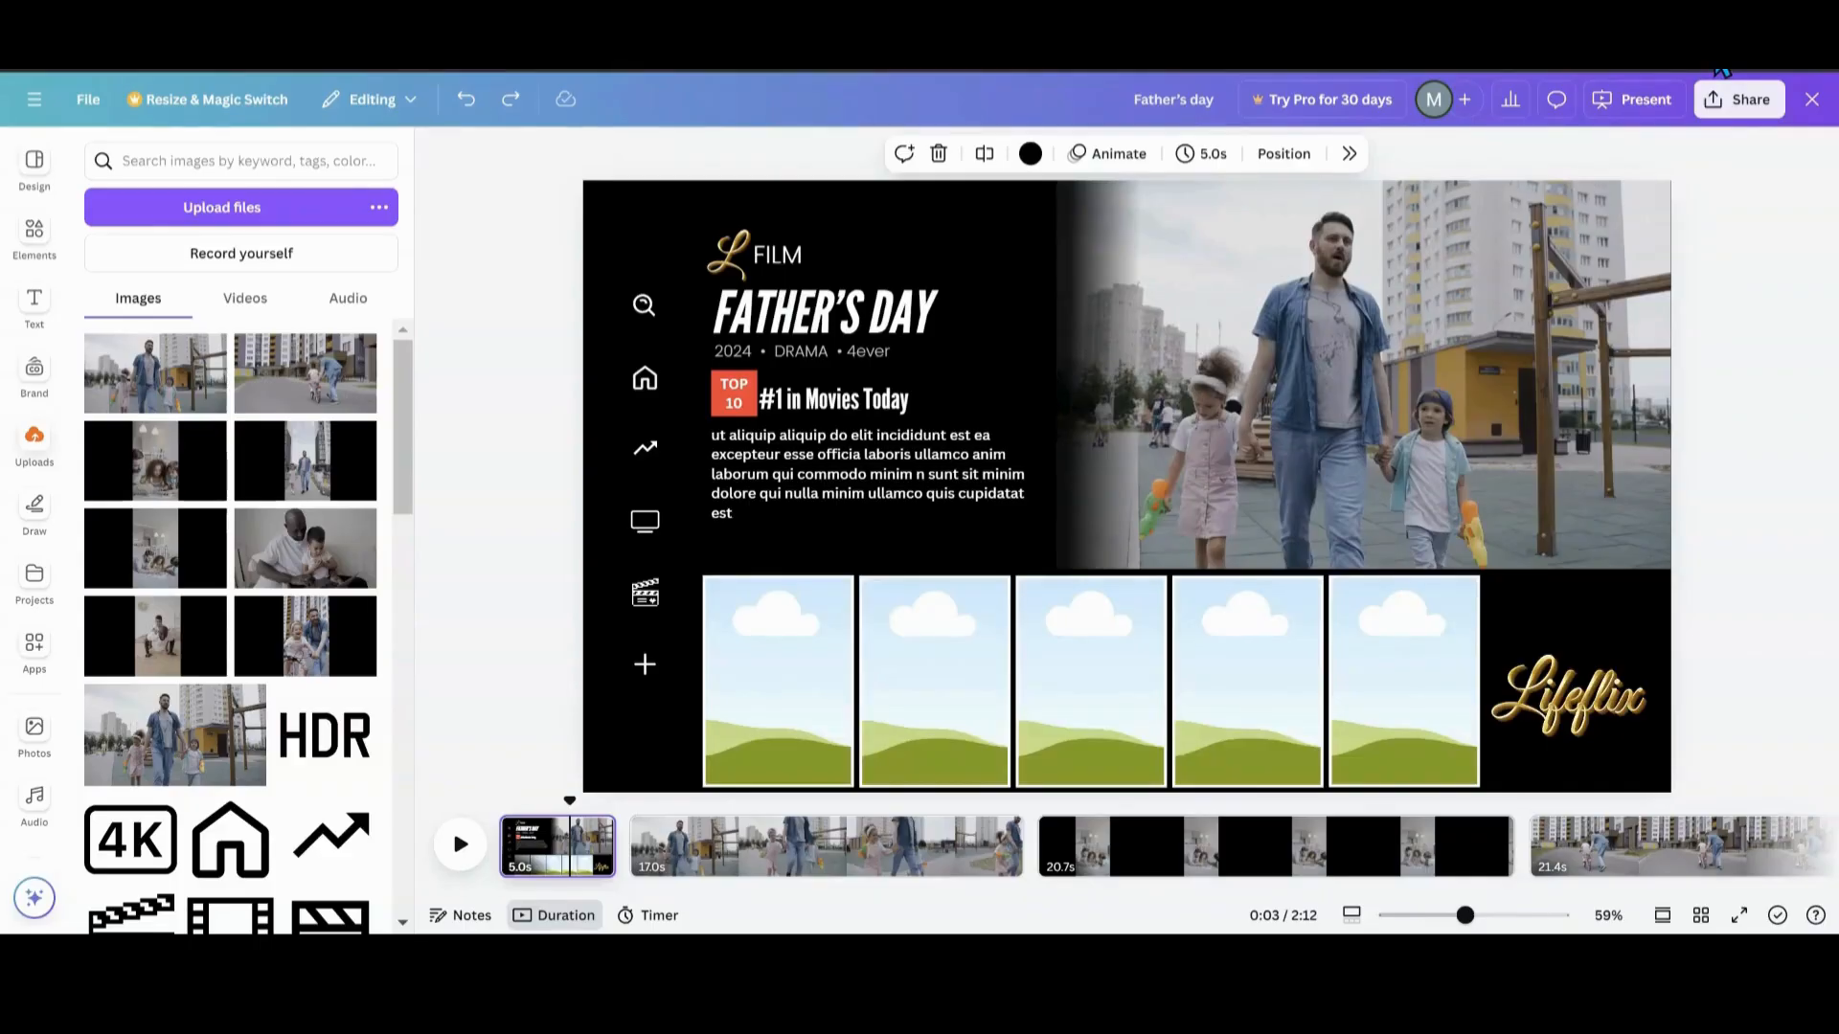
- Upload the downloaded still of the father and children on the floor and place it in the first small frame
left_click_drag(1550, 175, 1101, 581)
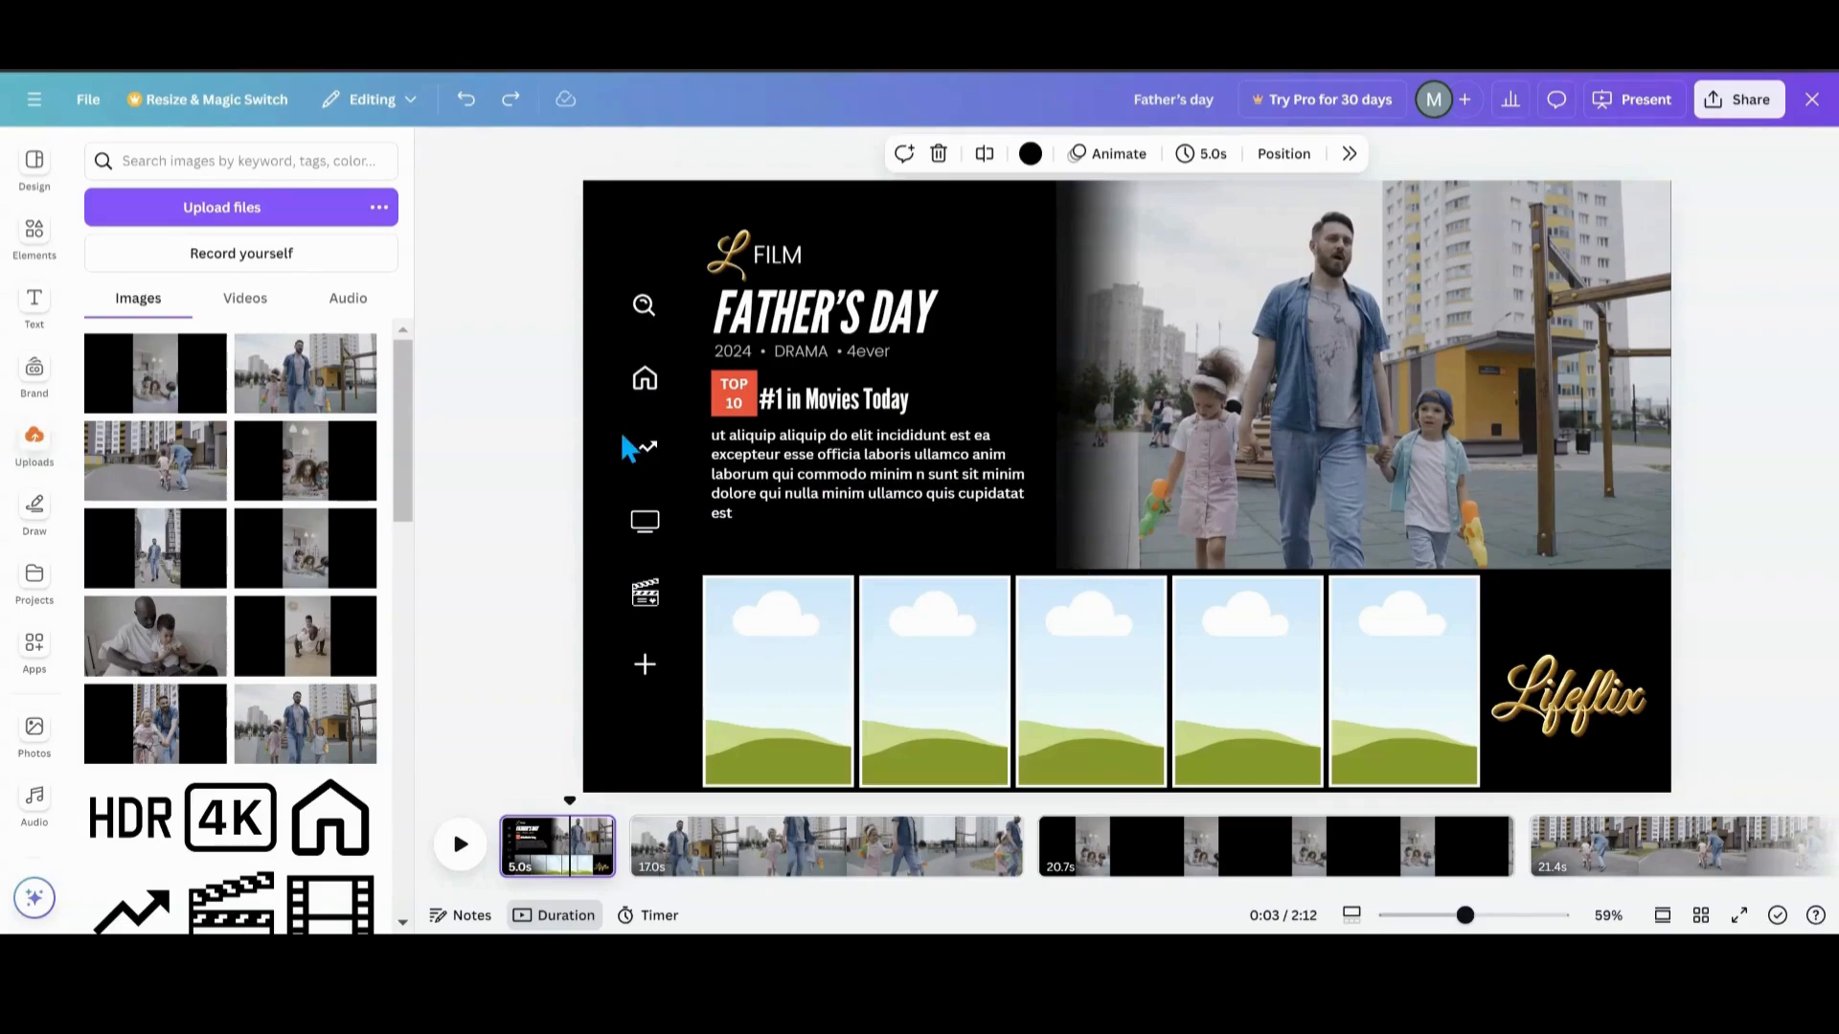
left_click(193, 407)
left_click_drag(1153, 532, 826, 688)
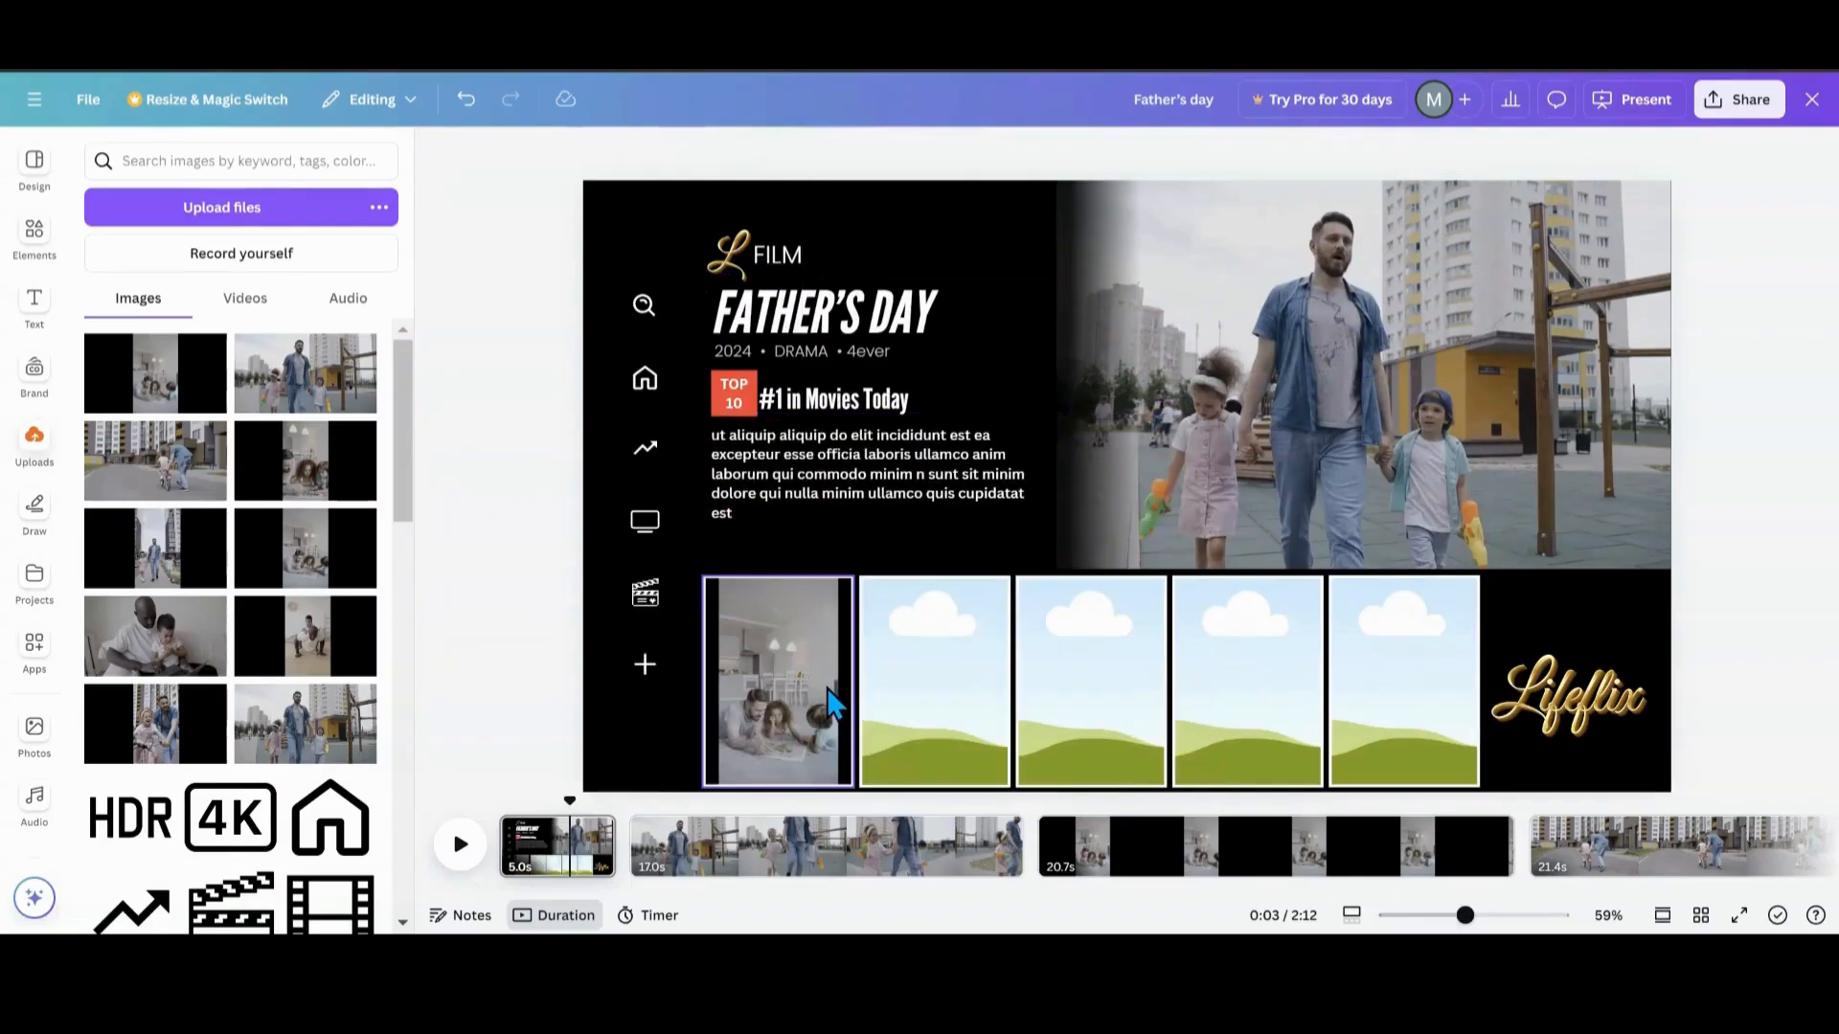
- Enlarge and reposition the still inside the first small frame so the father and children fill it without black side bars
double_click(826, 688)
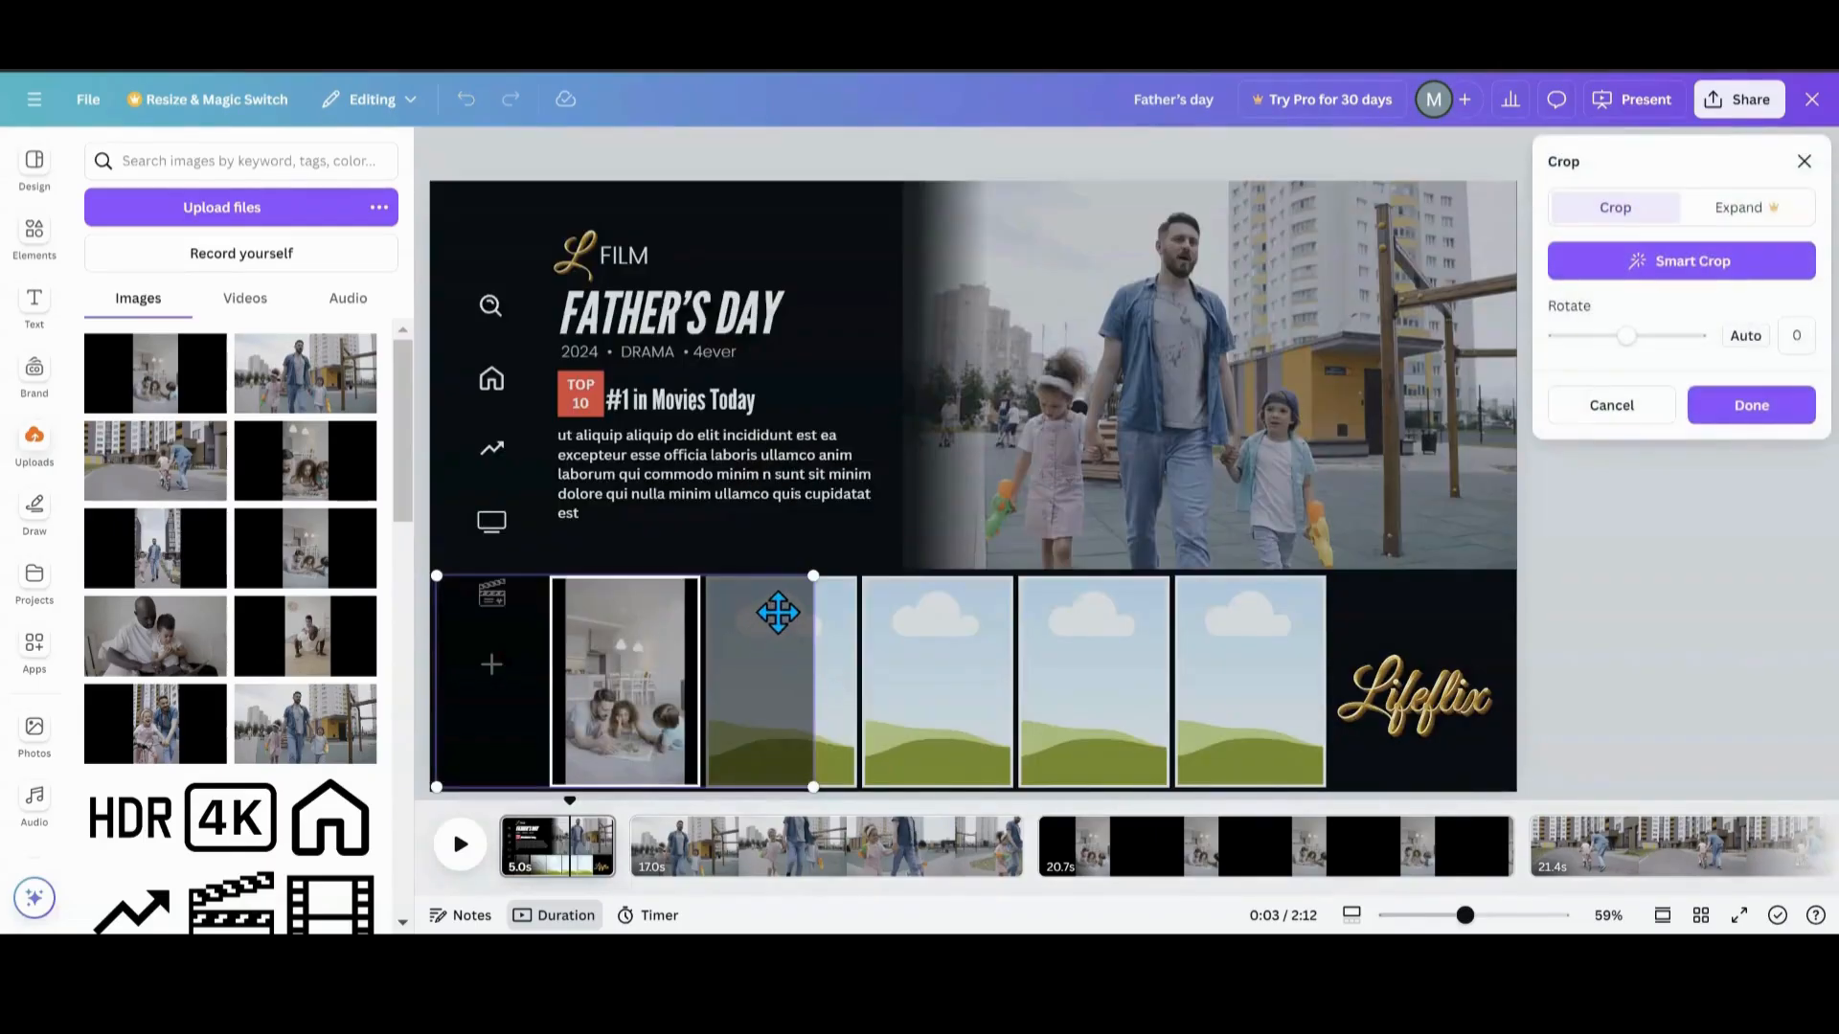
left_click_drag(807, 584, 908, 522)
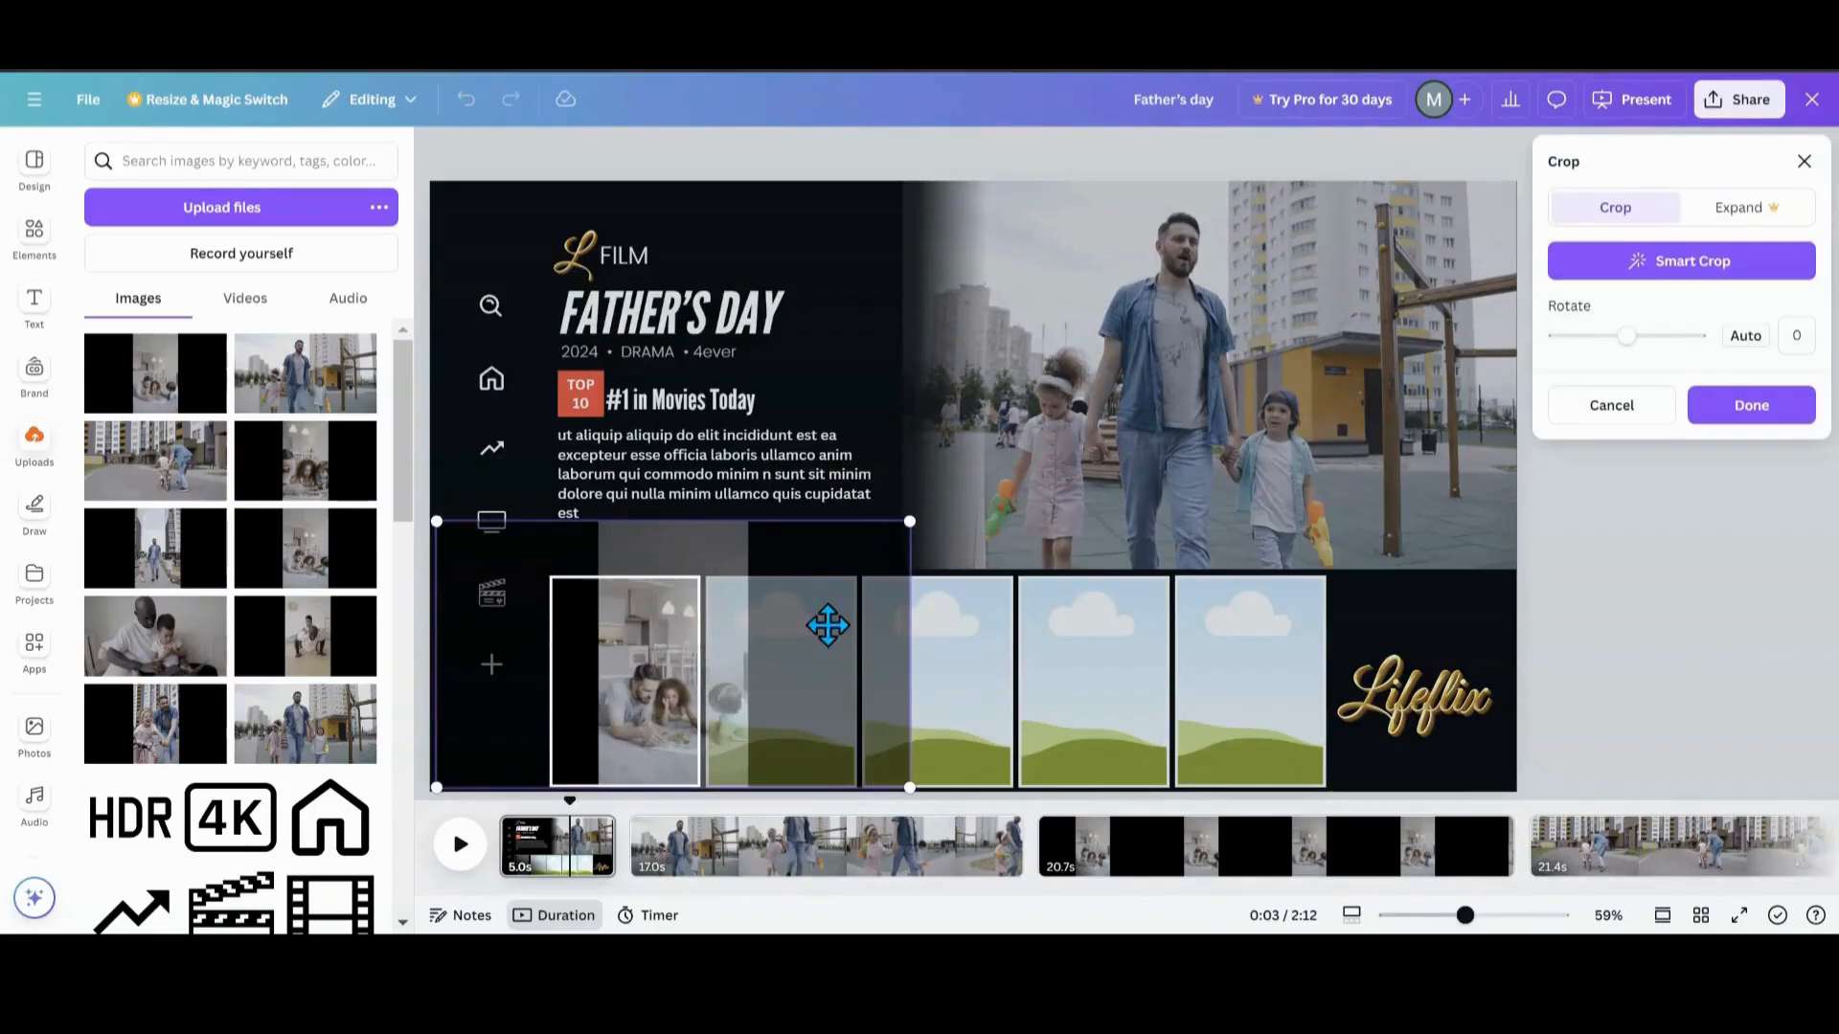
left_click_drag(800, 633, 757, 614)
key("Return")
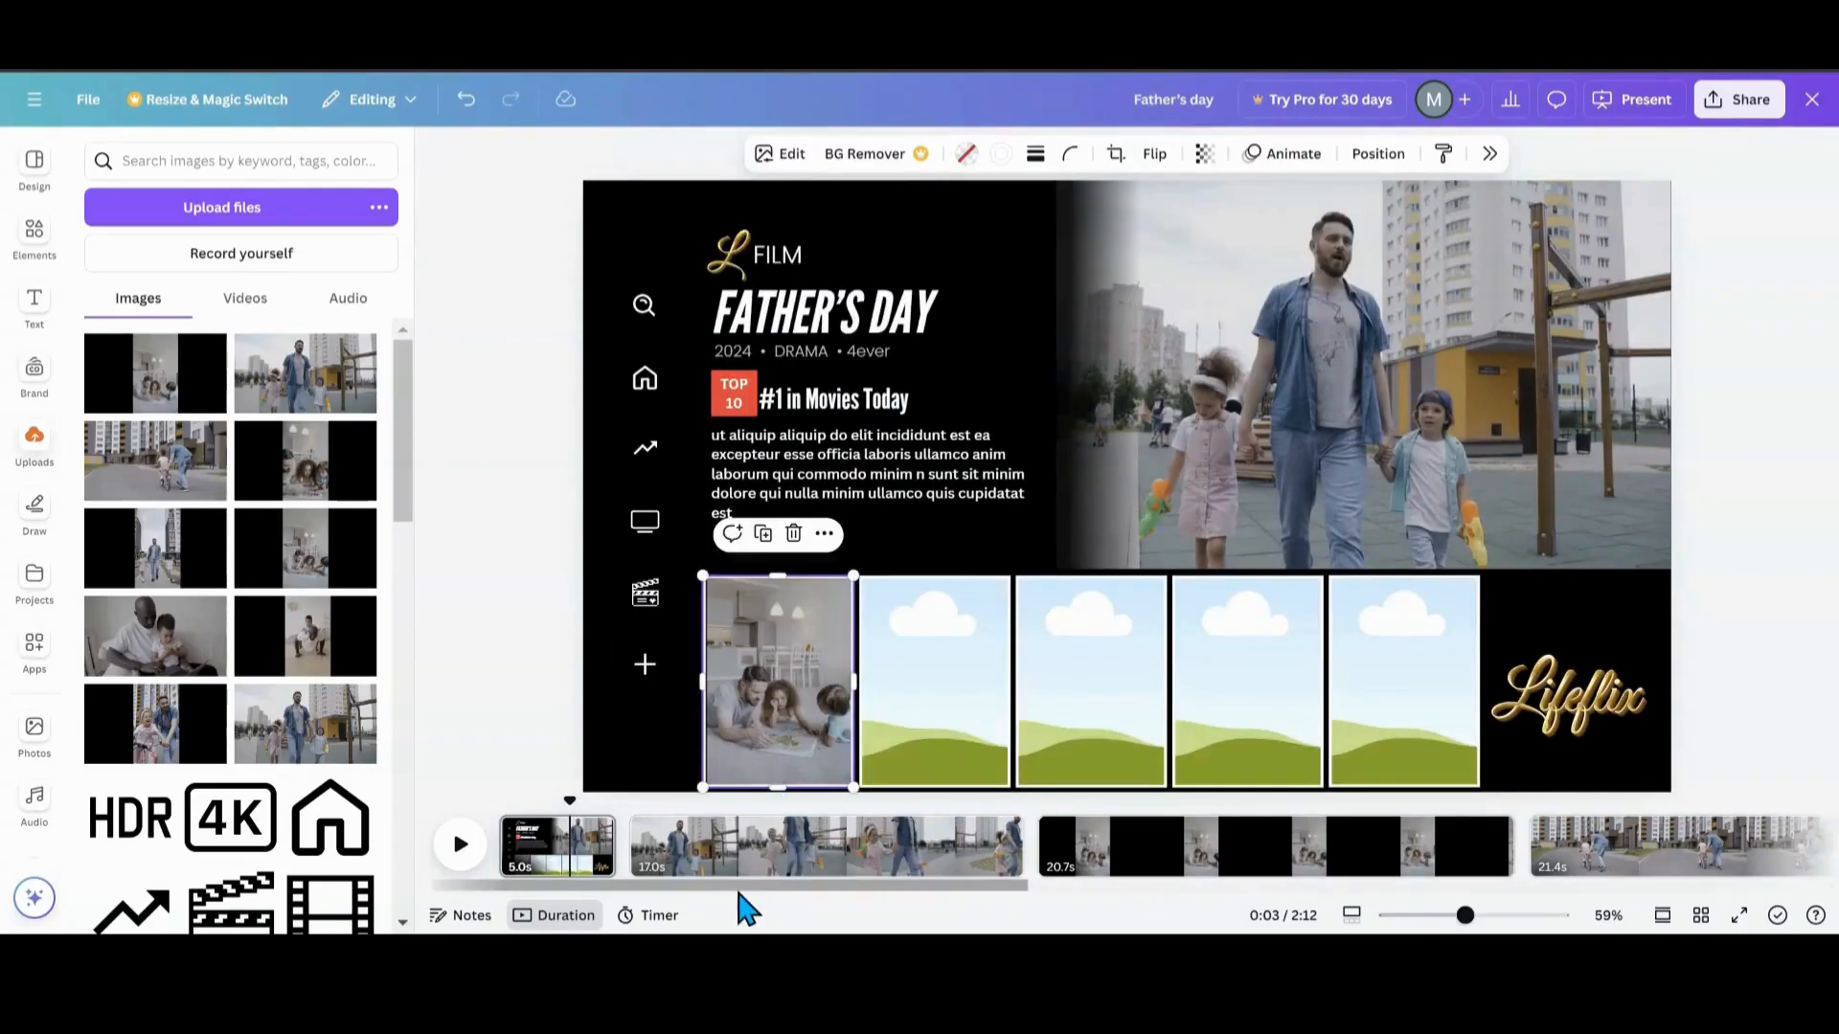
- Place the uploaded still of the father helping the girl ride a bike in the second small frame and shift its crop to centre them
left_click(1139, 867)
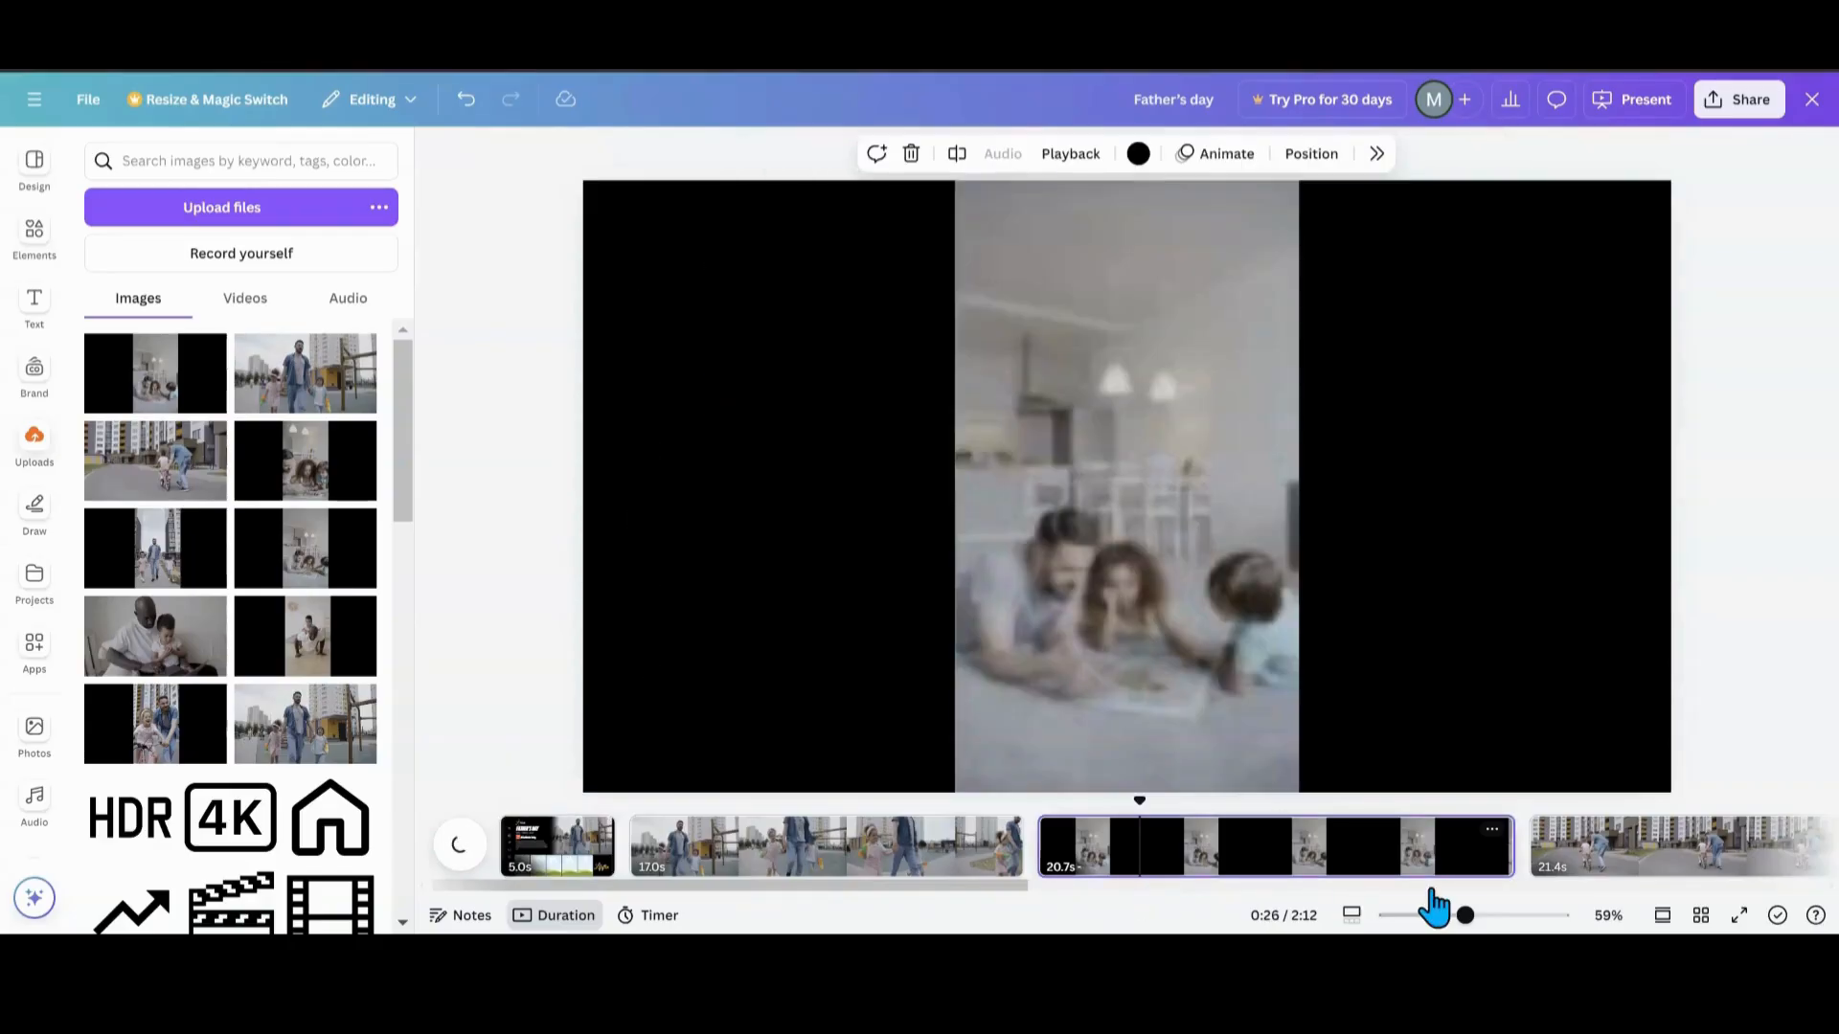
left_click(1577, 855)
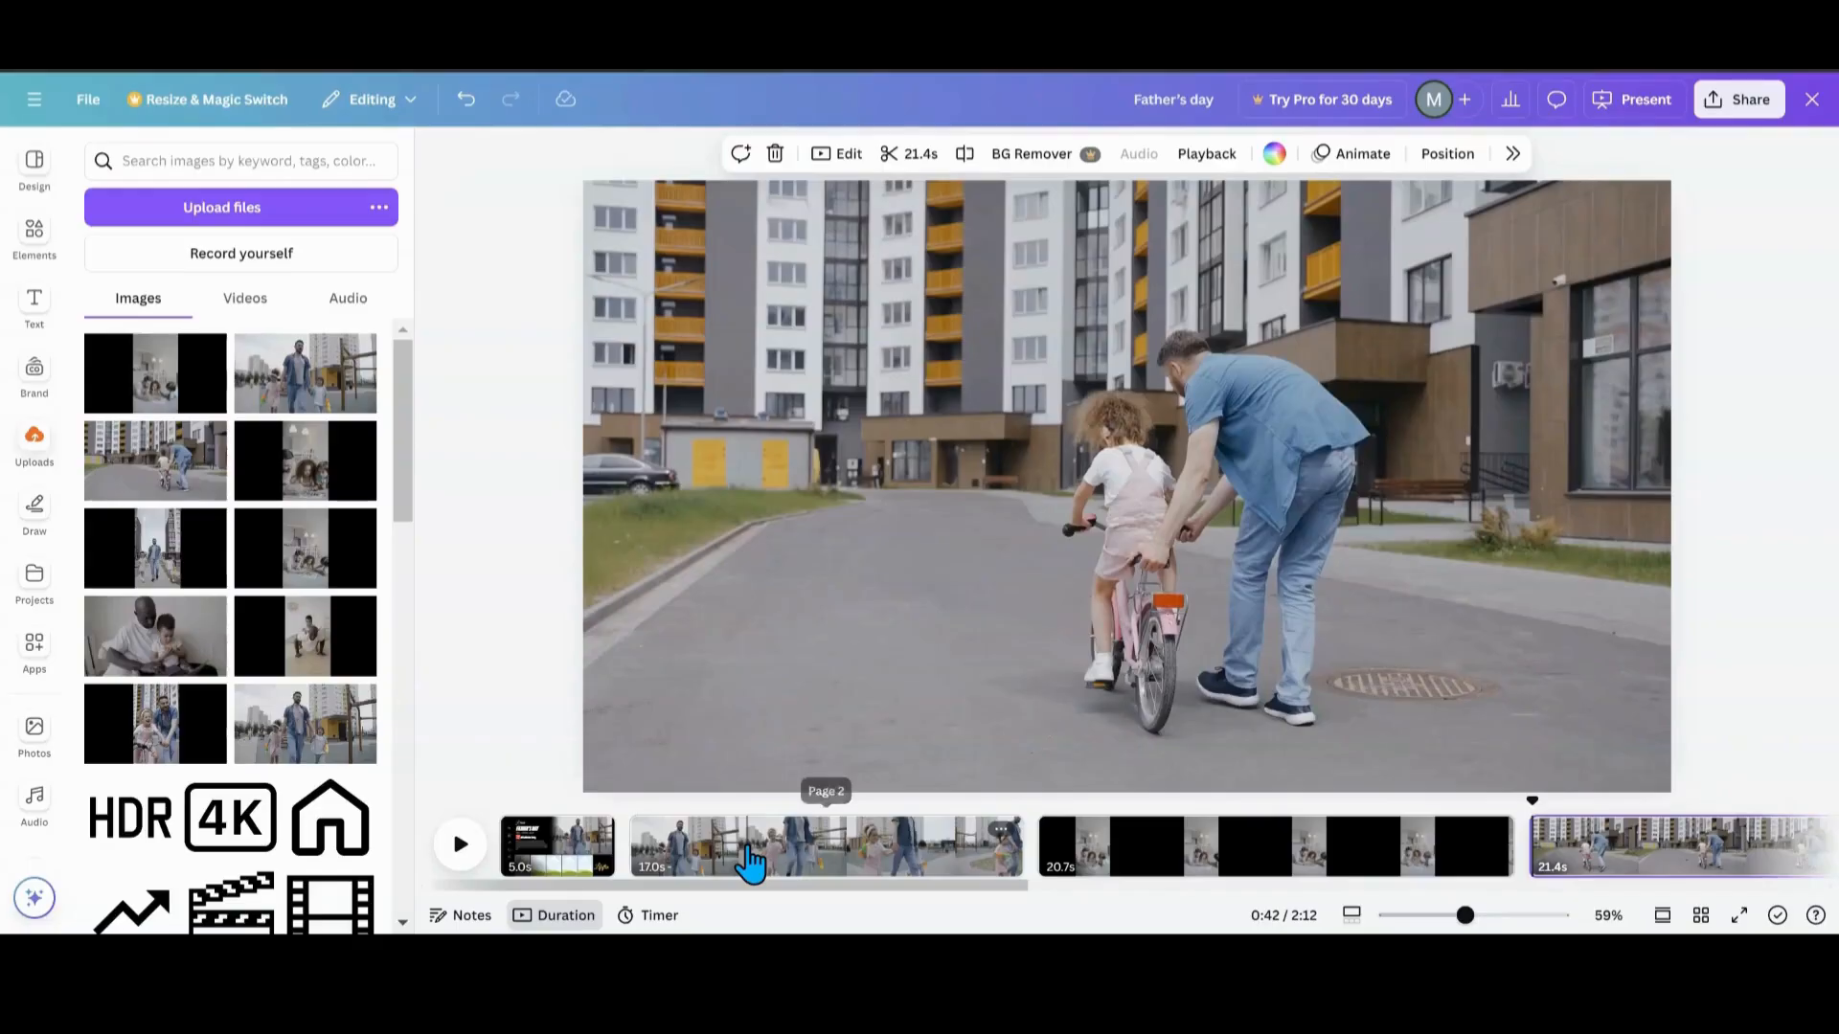
left_click(749, 862)
left_click(784, 869)
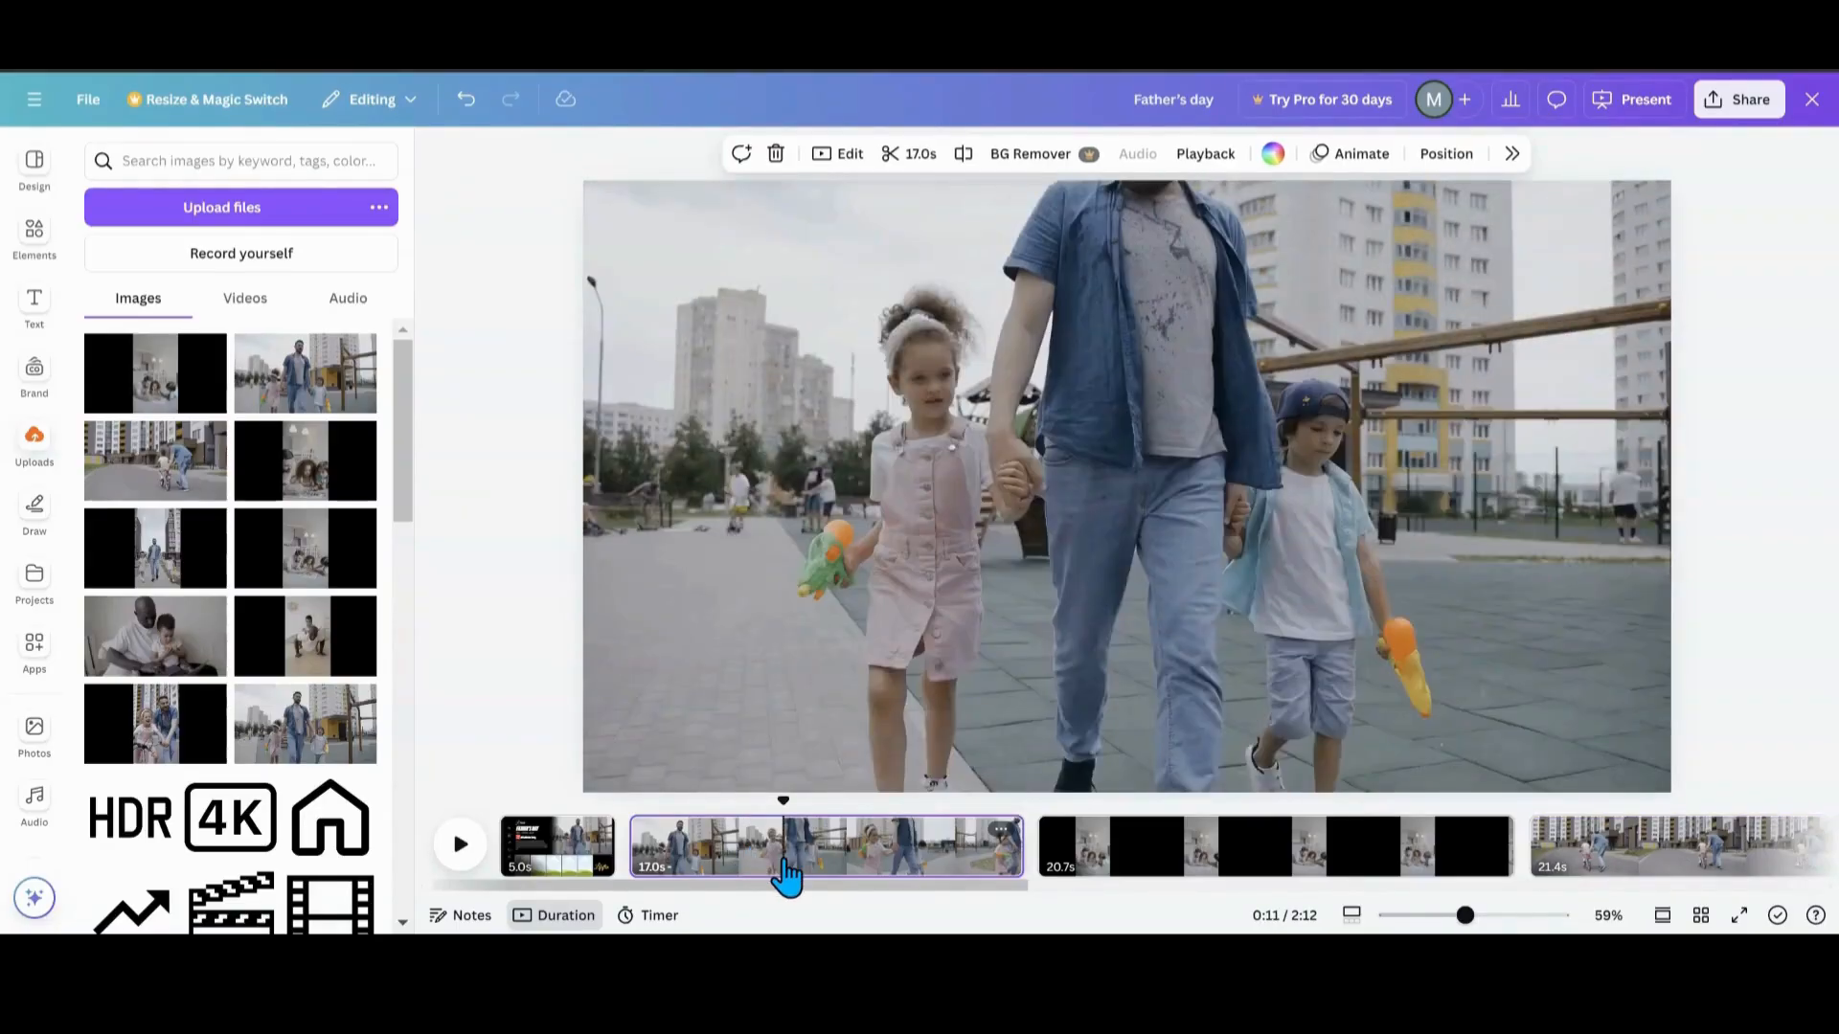
left_click(730, 865)
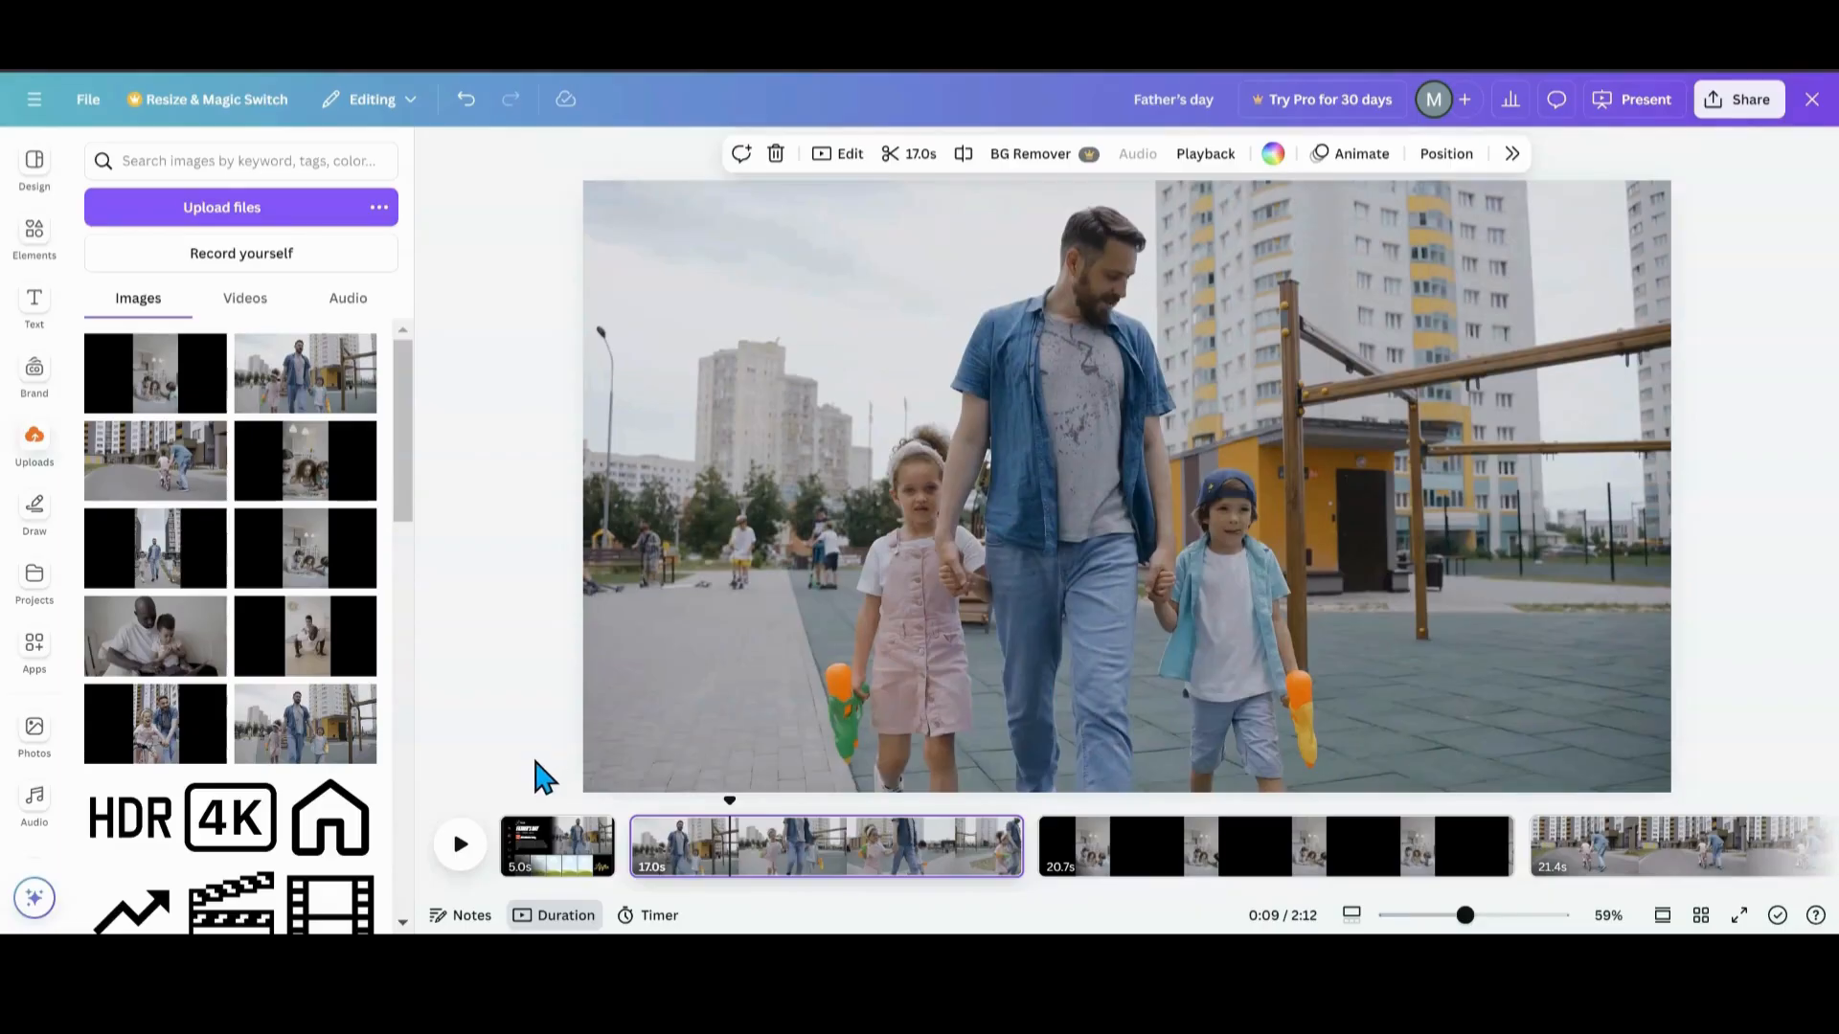
left_click(544, 865)
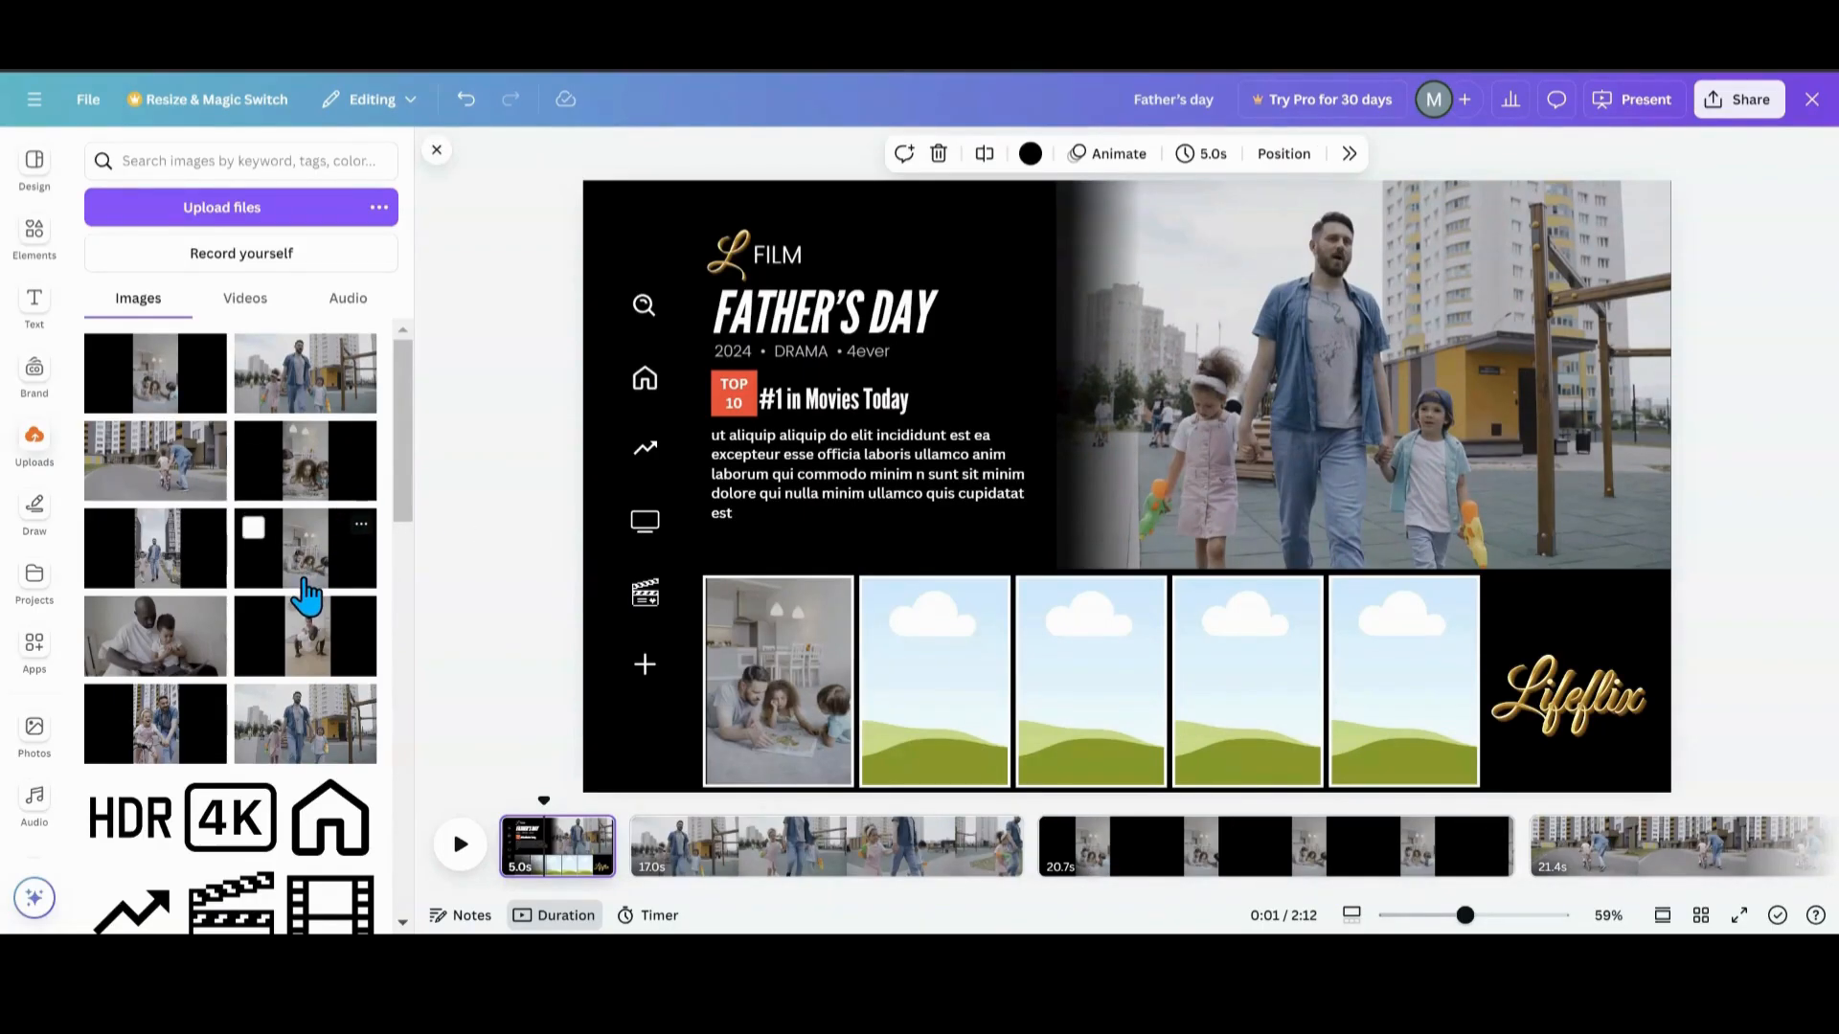
left_click_drag(181, 492, 910, 678)
double_click(923, 664)
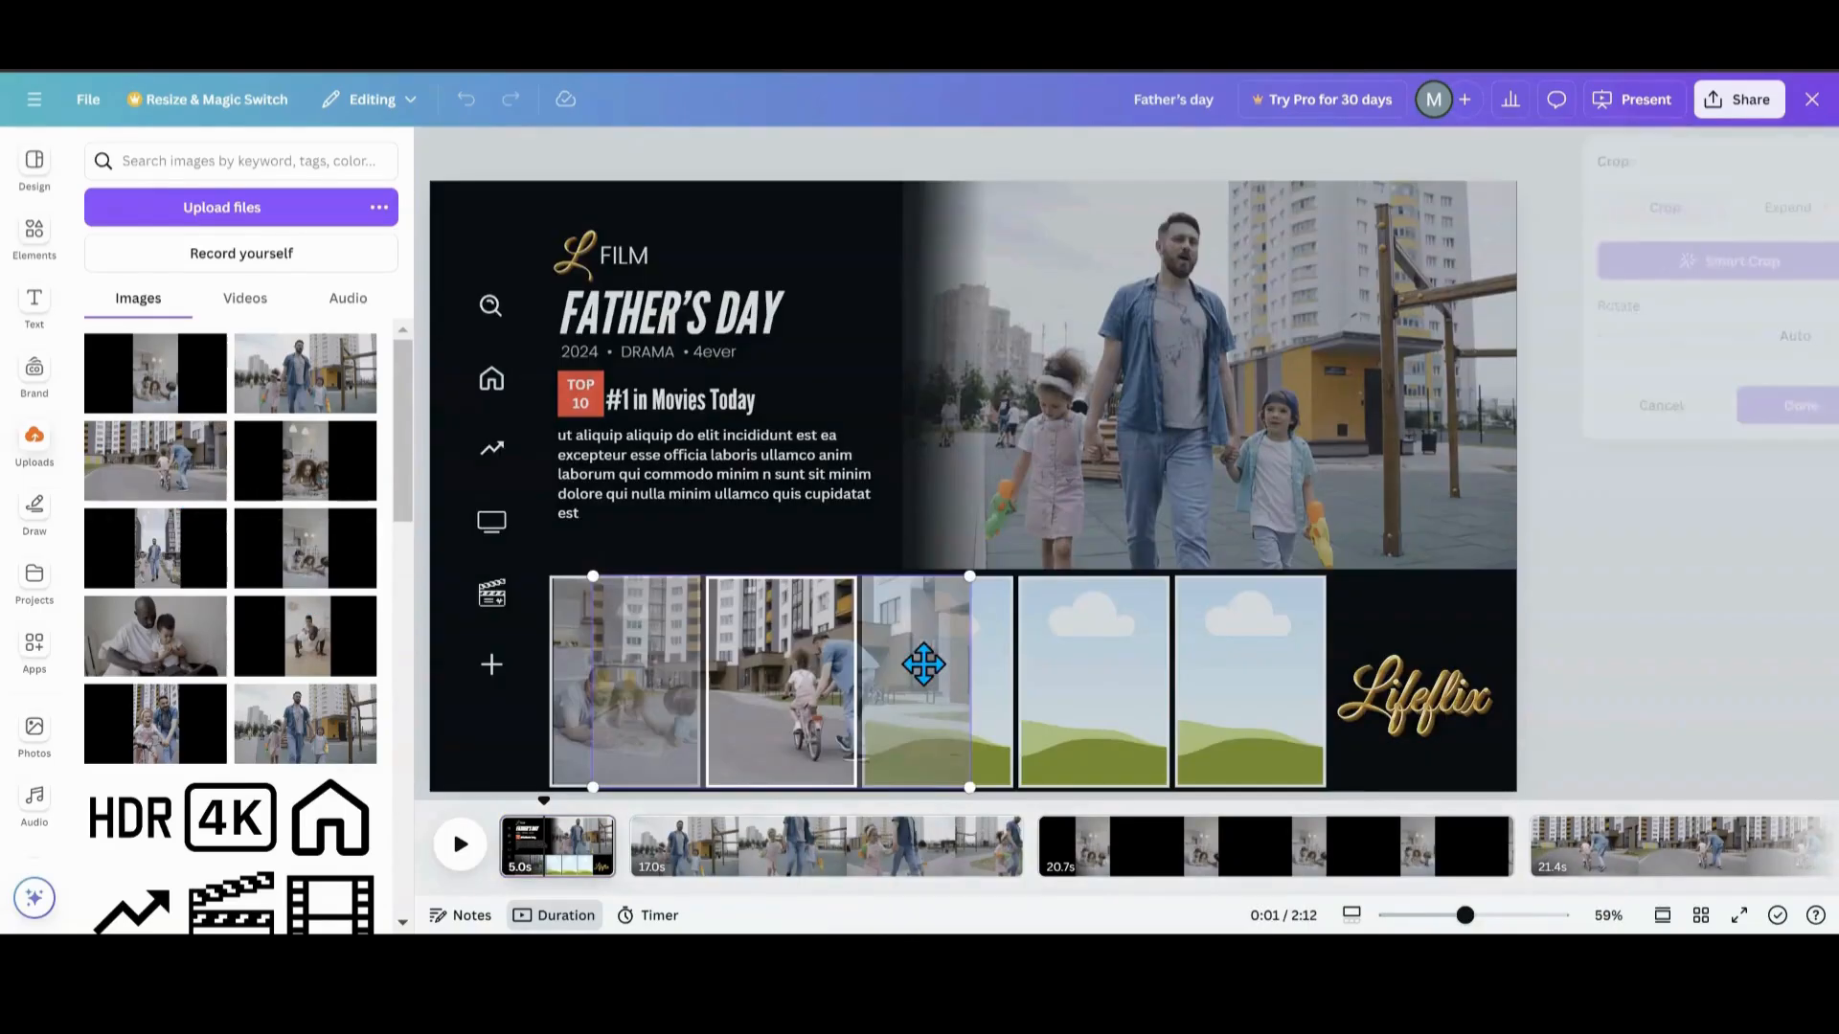
left_click_drag(775, 677, 733, 677)
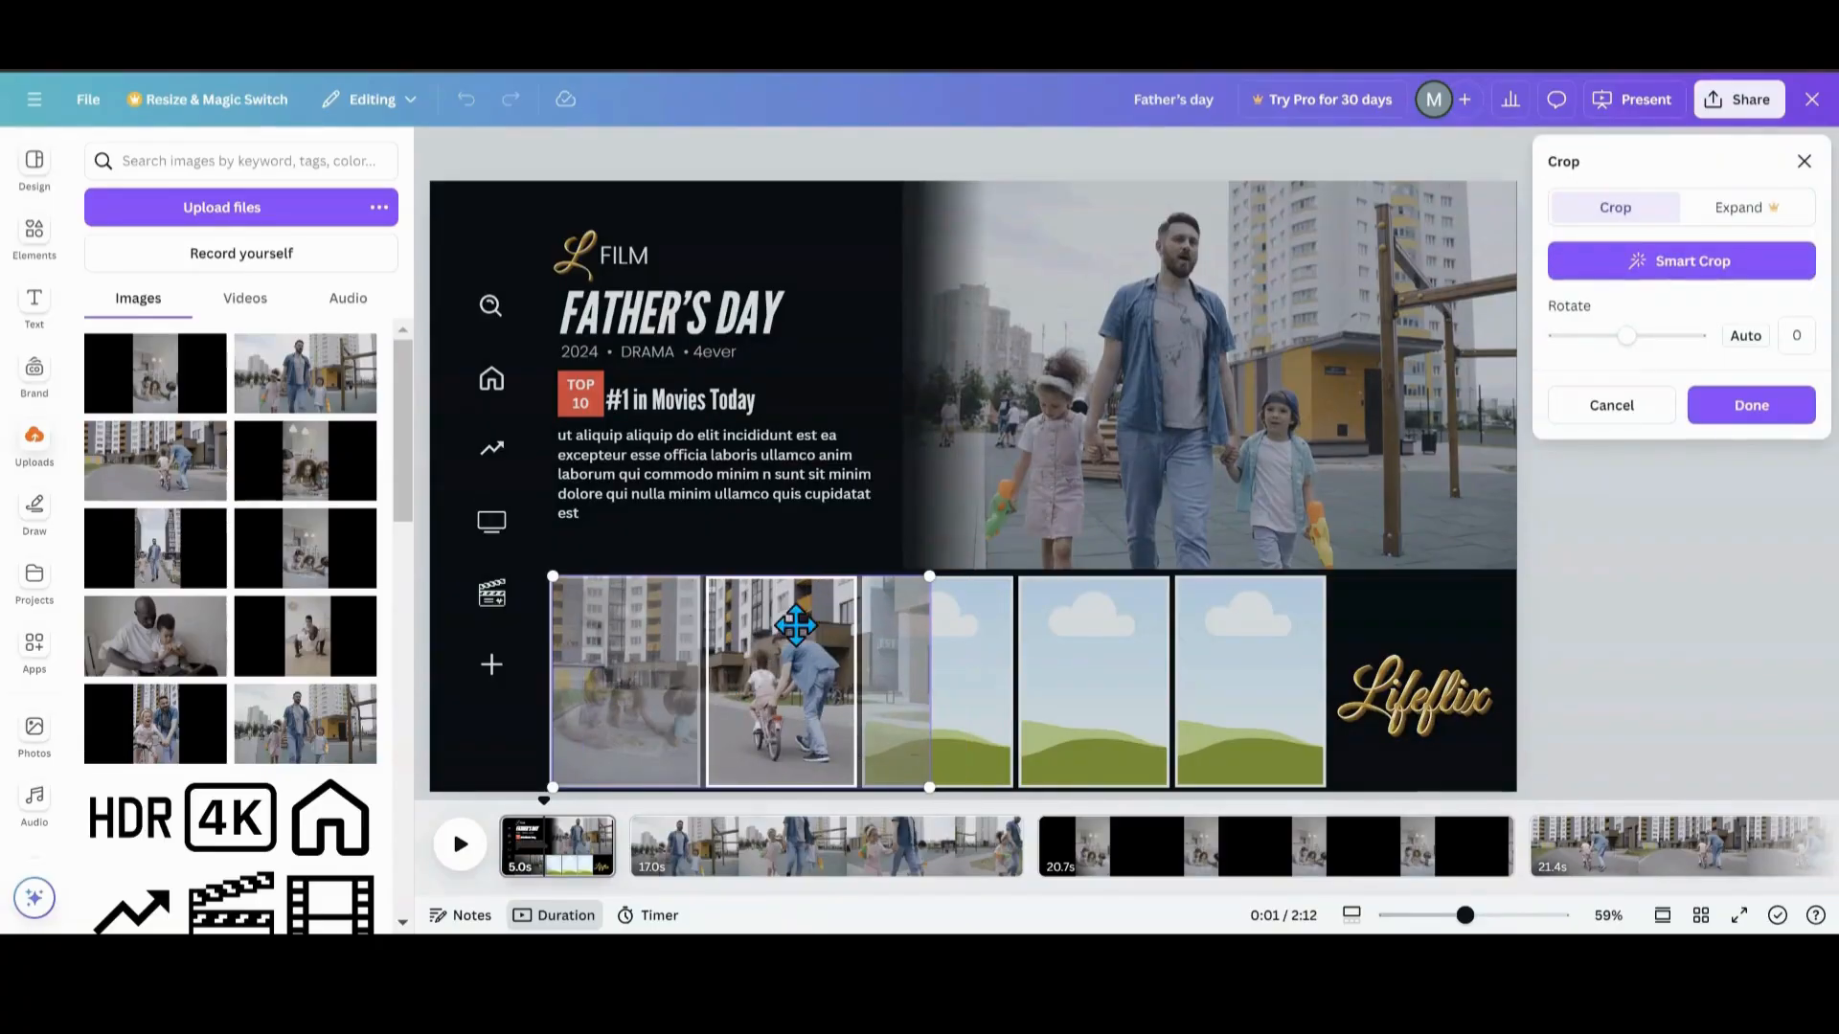
left_click(958, 690)
- Check the 17.3s video page of the children on the floor and place its uploaded close-up still in the first page's third small frame
left_click_drag(985, 893, 1244, 931)
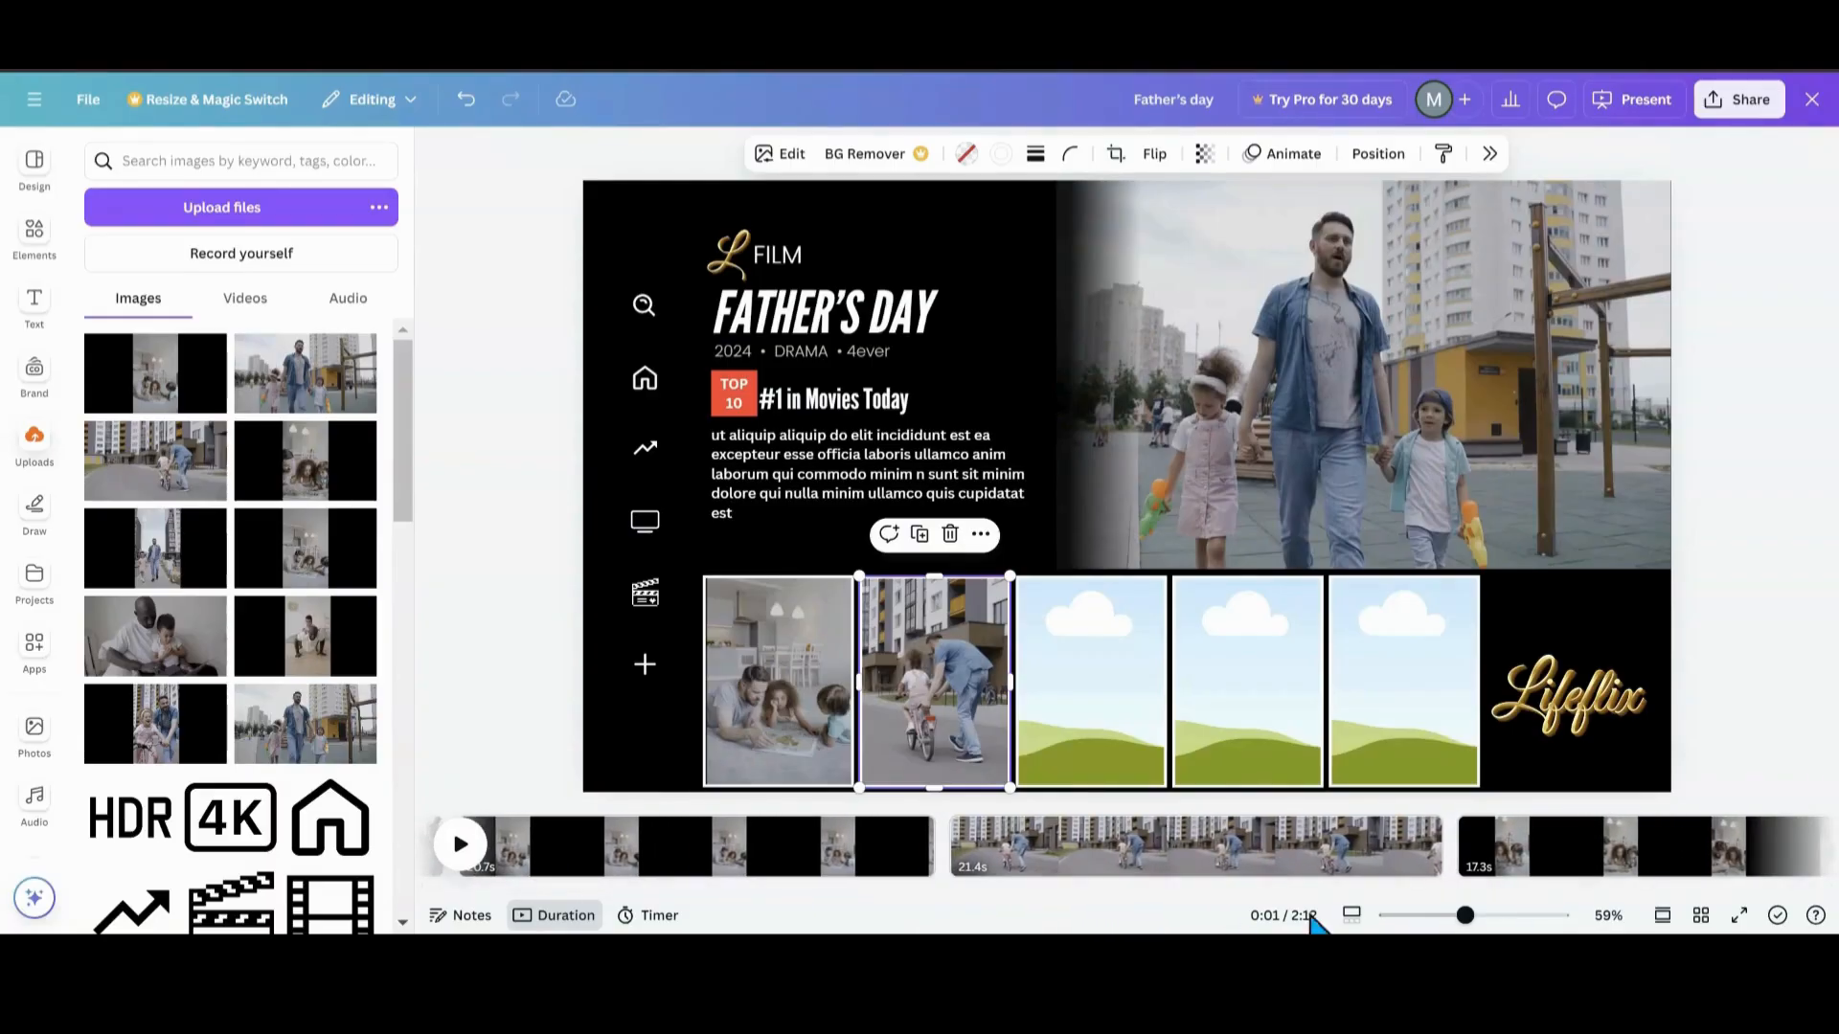
left_click(1532, 852)
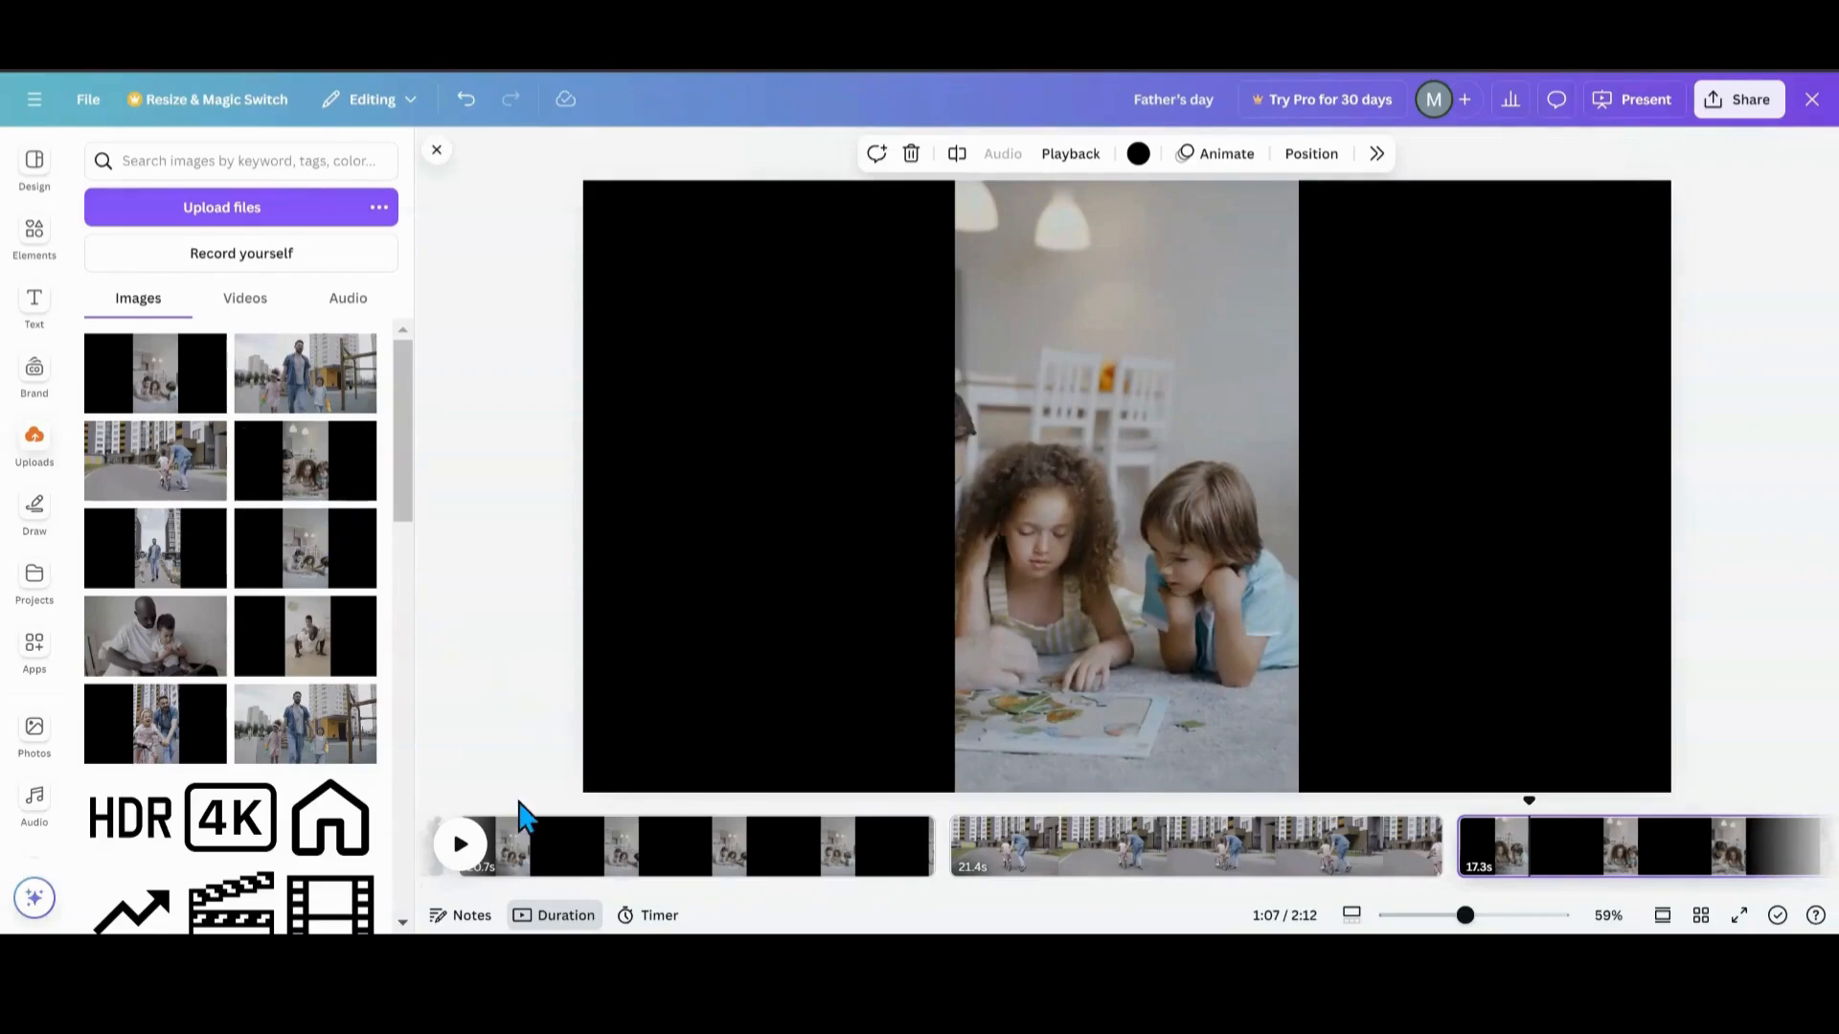
left_click_drag(964, 894, 698, 894)
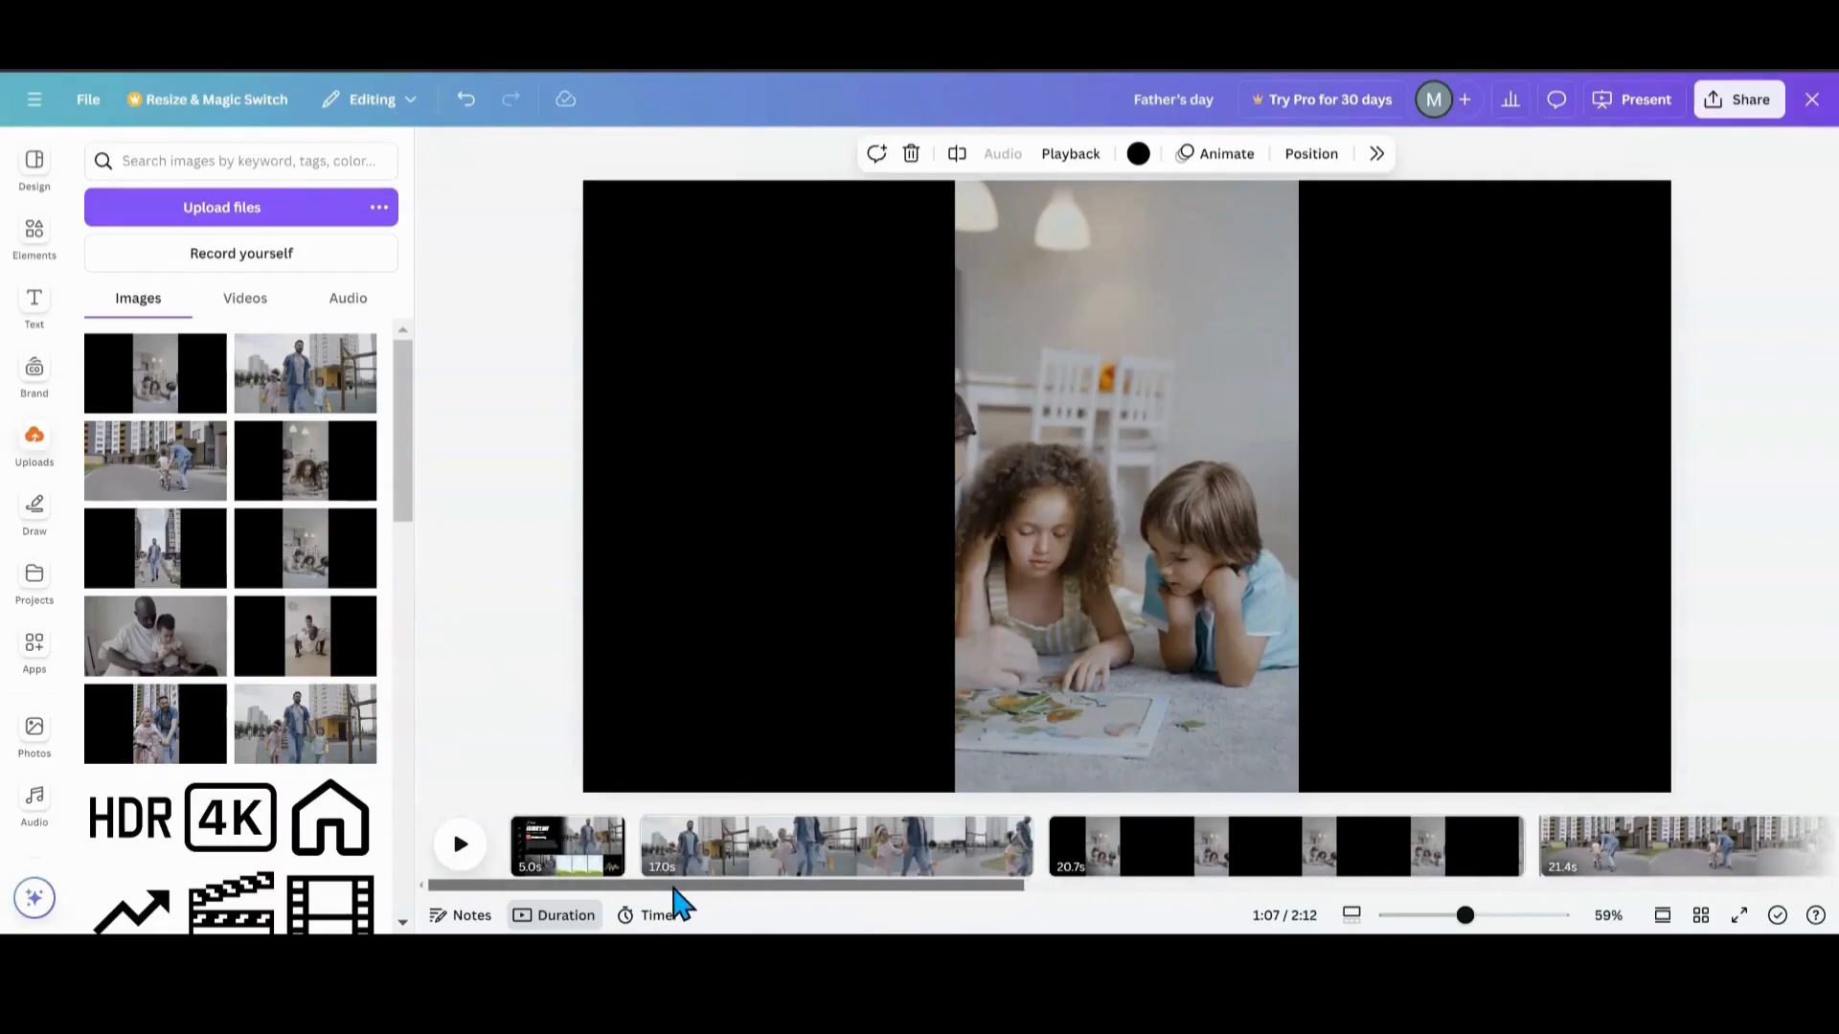
left_click(579, 862)
left_click_drag(295, 522, 1083, 683)
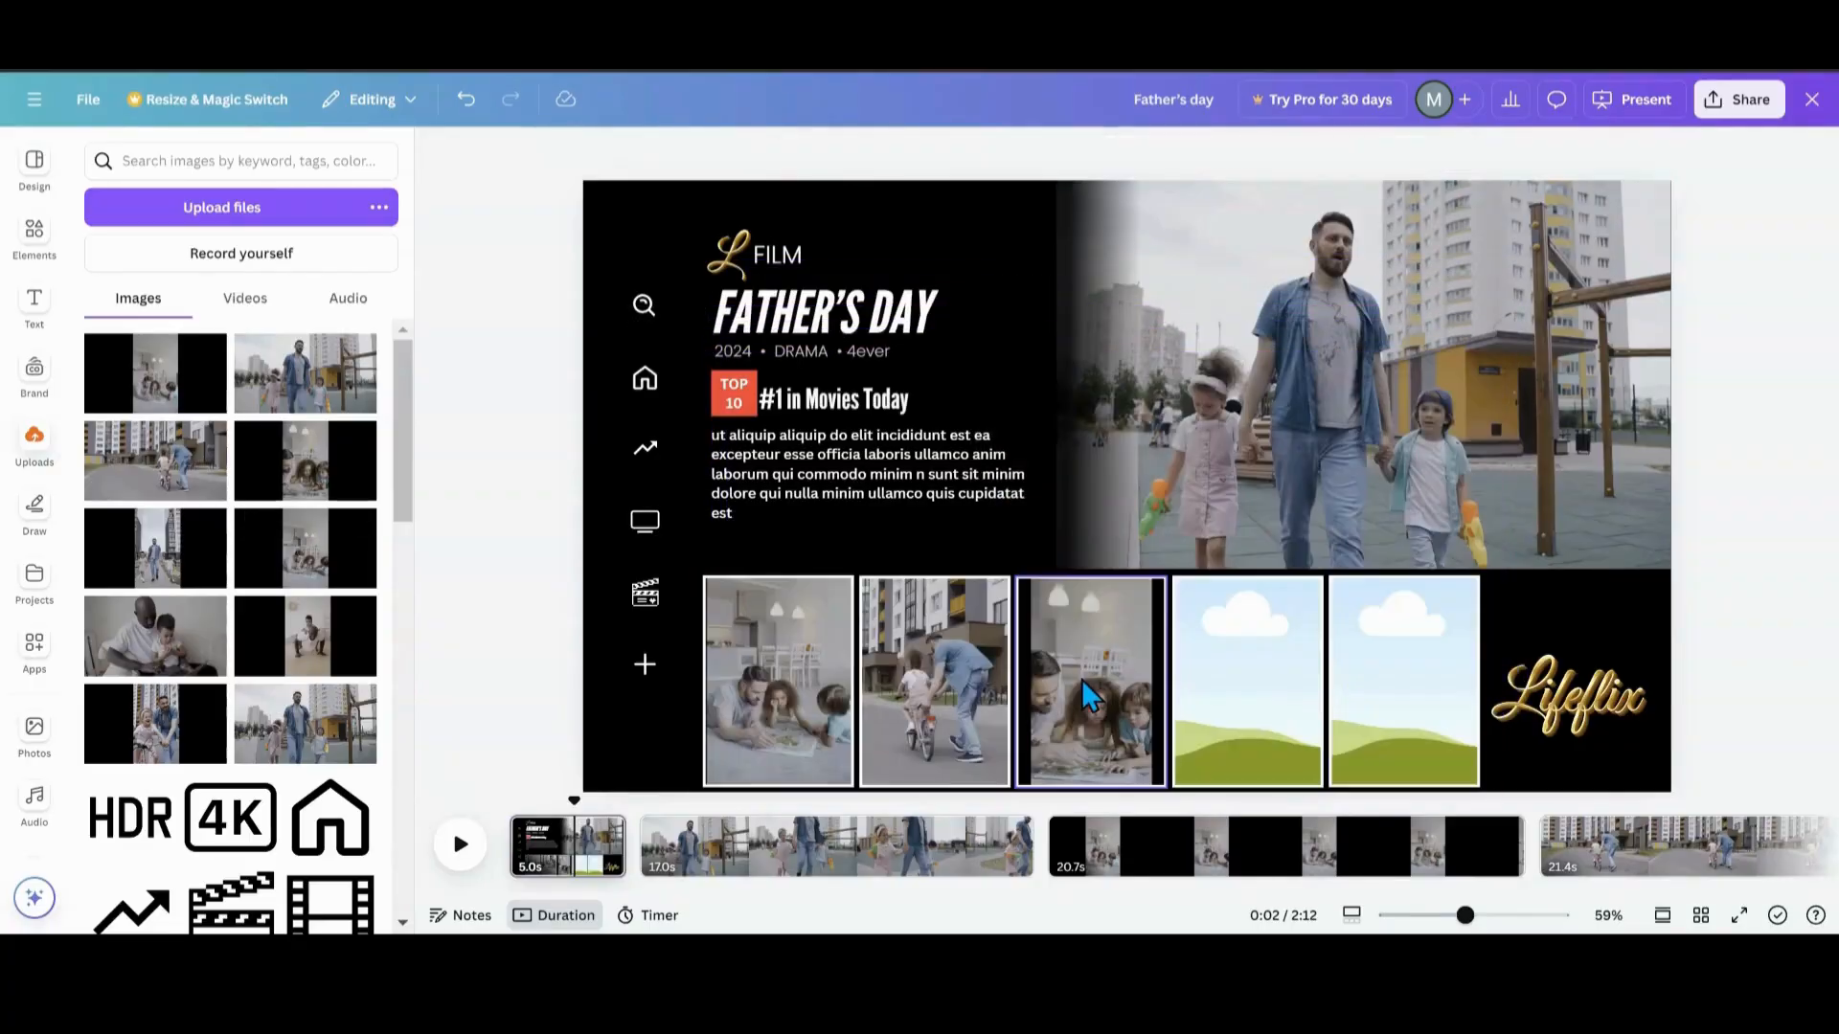
- Enlarge the close-up still inside the third small frame until its black side bars are cropped out
double_click(1088, 761)
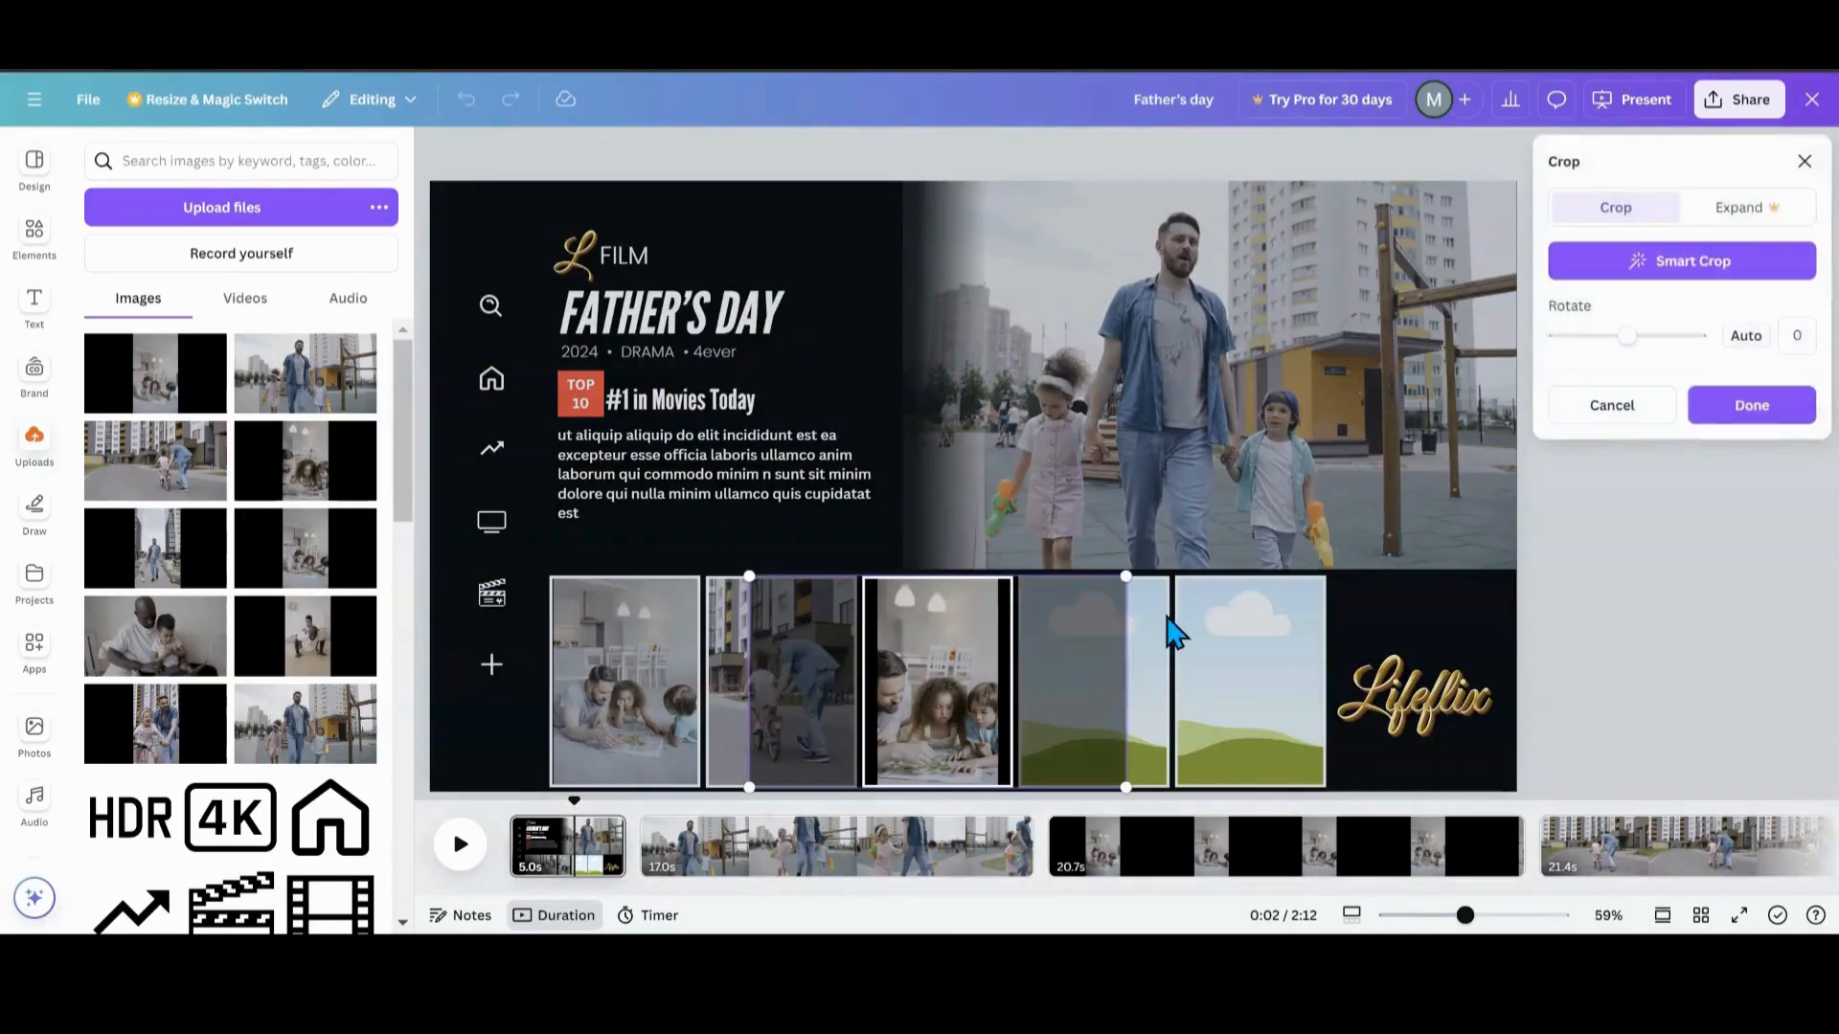
left_click_drag(1126, 576, 1149, 562)
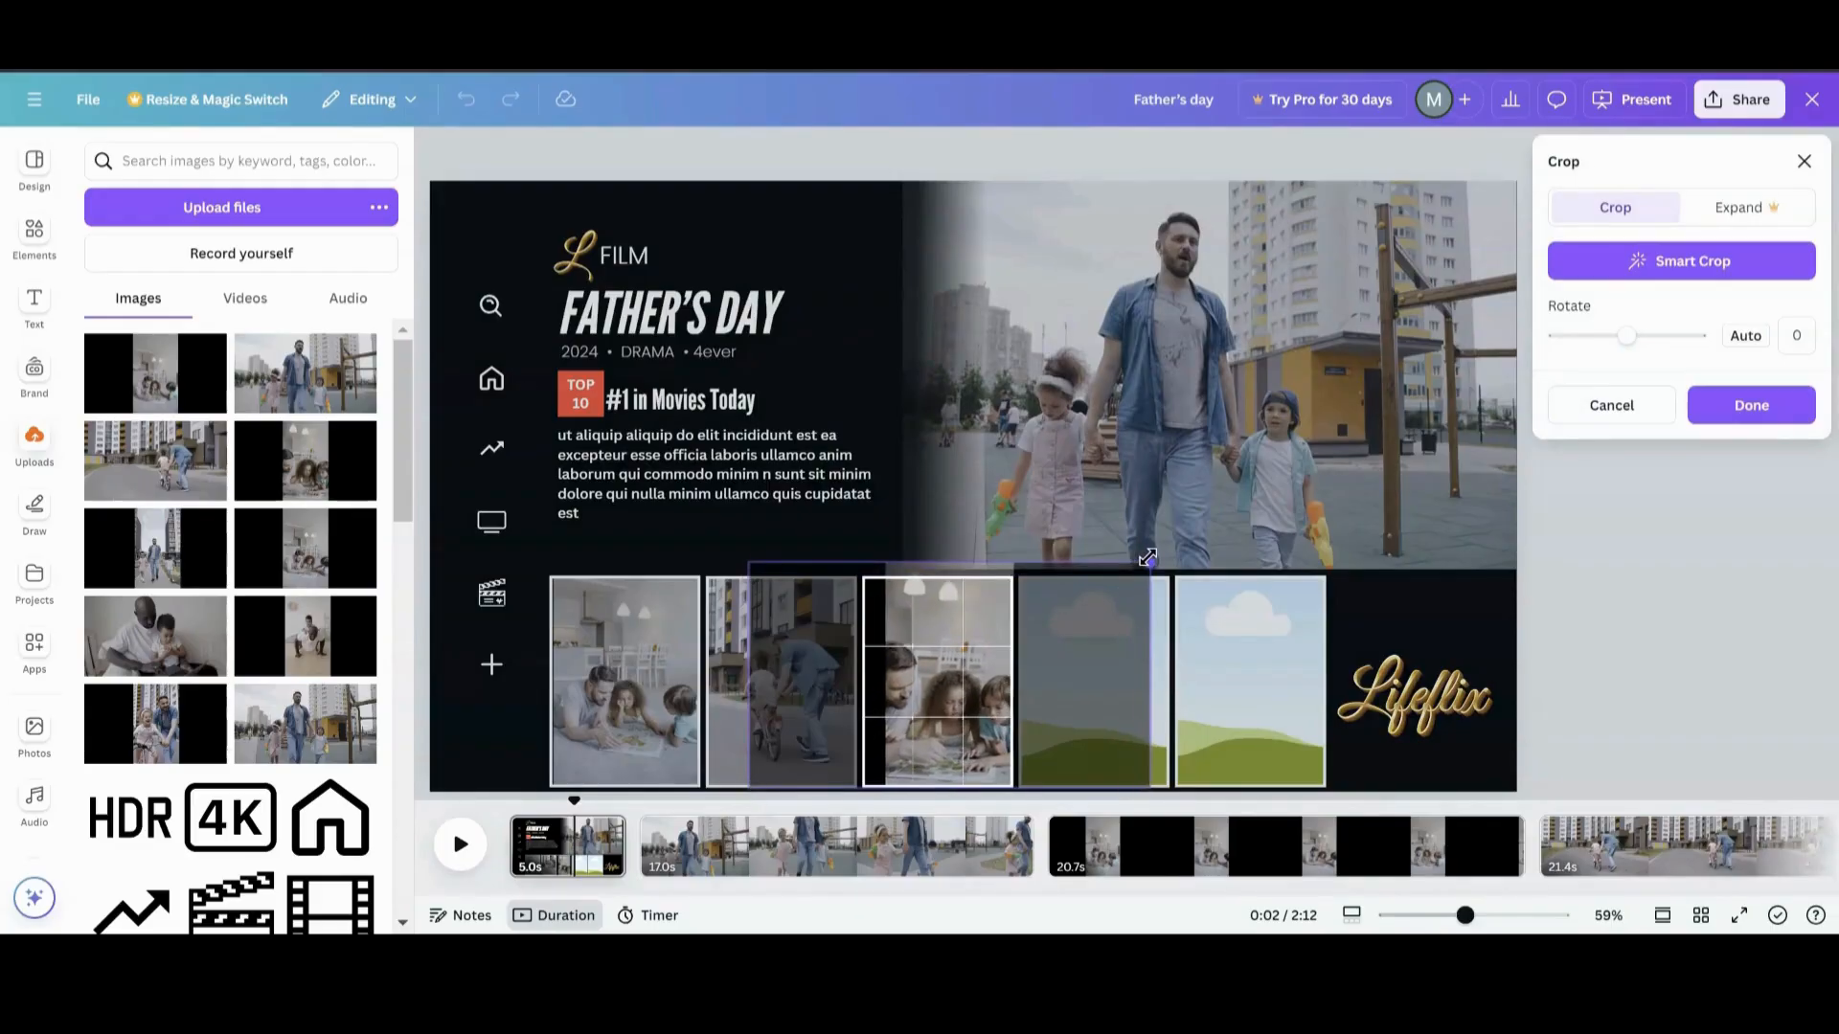
left_click_drag(750, 564, 721, 548)
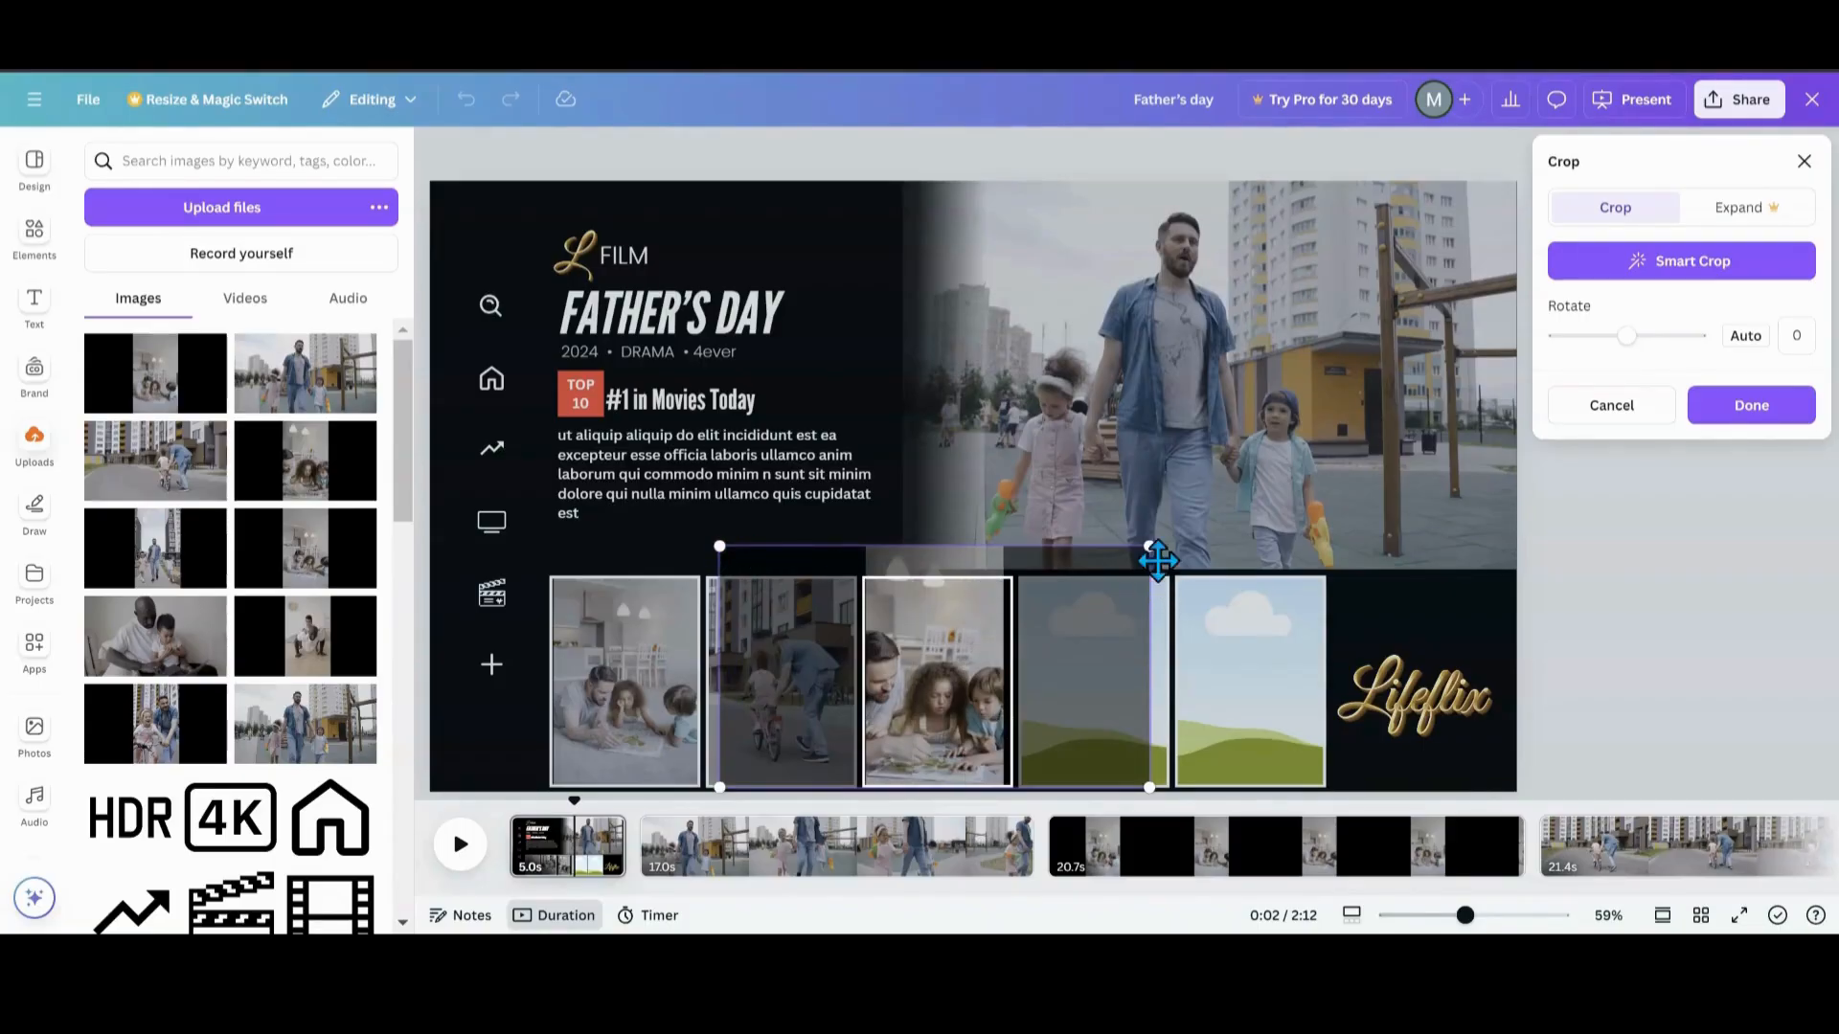
left_click_drag(1153, 547, 1162, 534)
left_click_drag(722, 534, 713, 540)
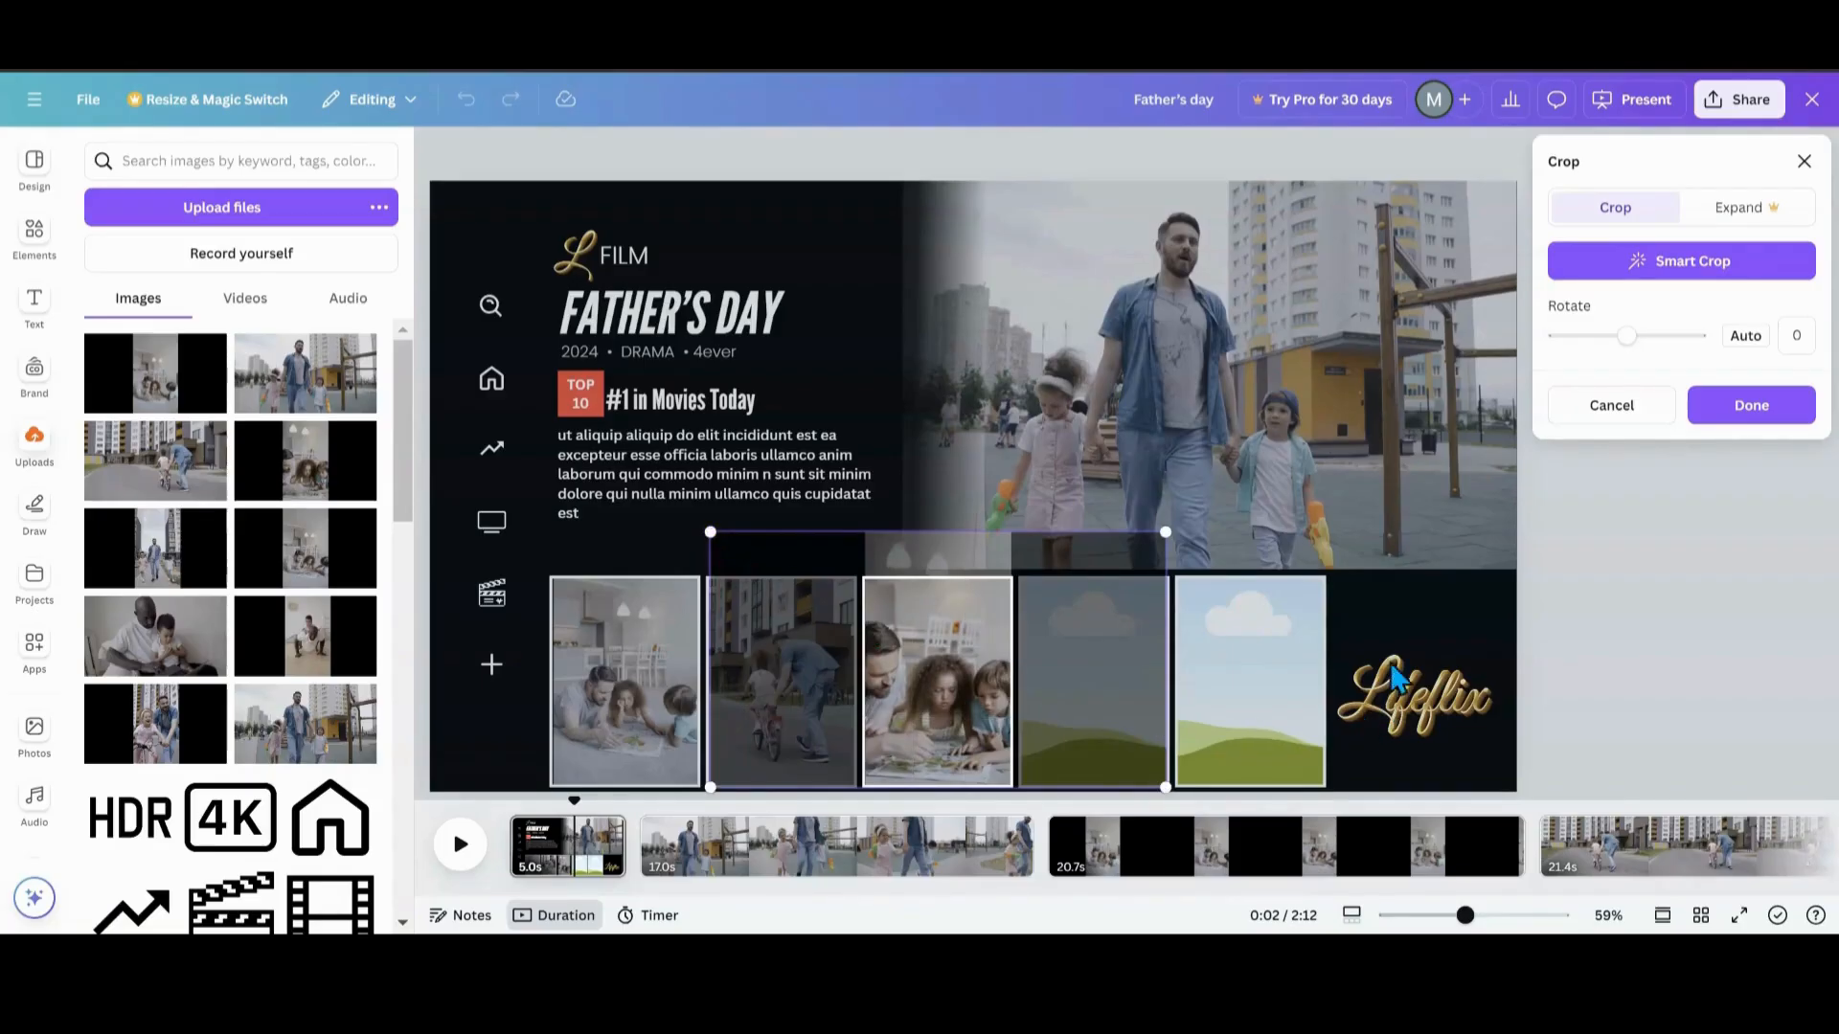
left_click(1406, 628)
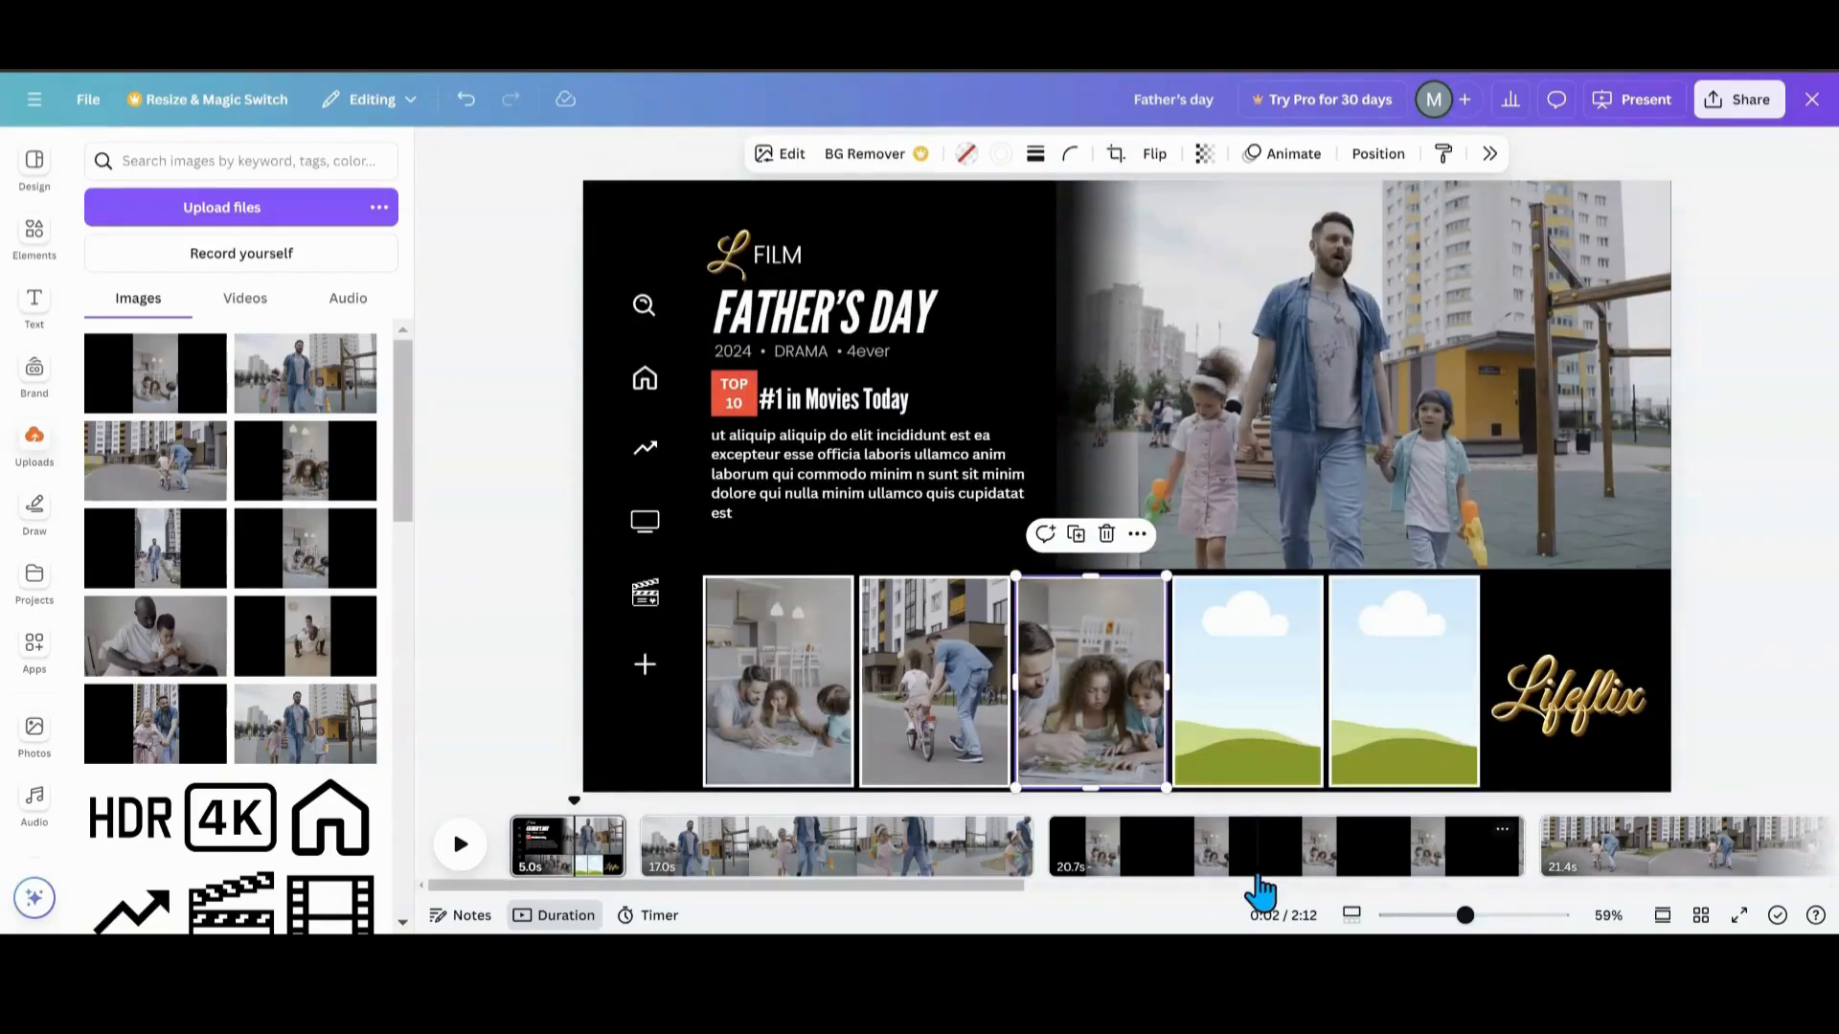
- Place the still of the father and girl riding the bike in the fourth small frame, enlarging and repositioning it to fill the frame
left_click_drag(994, 889, 1395, 929)
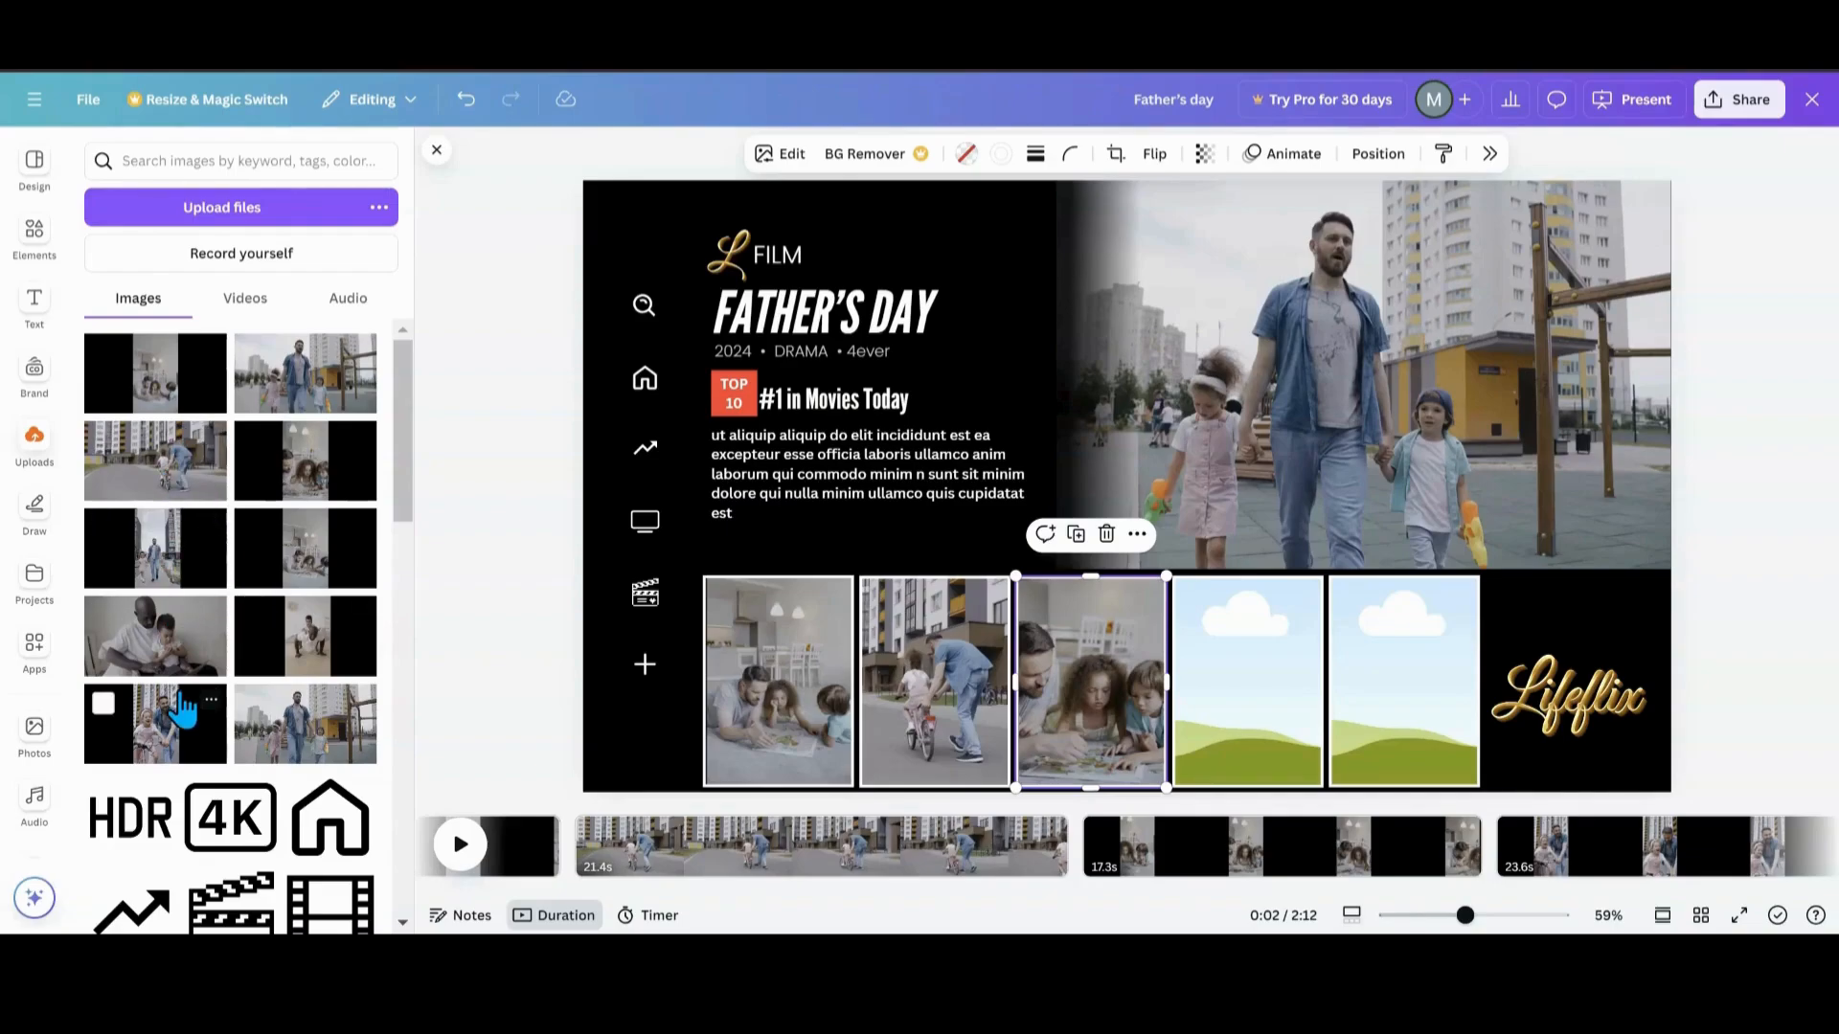
left_click_drag(177, 723, 1235, 738)
double_click(1238, 682)
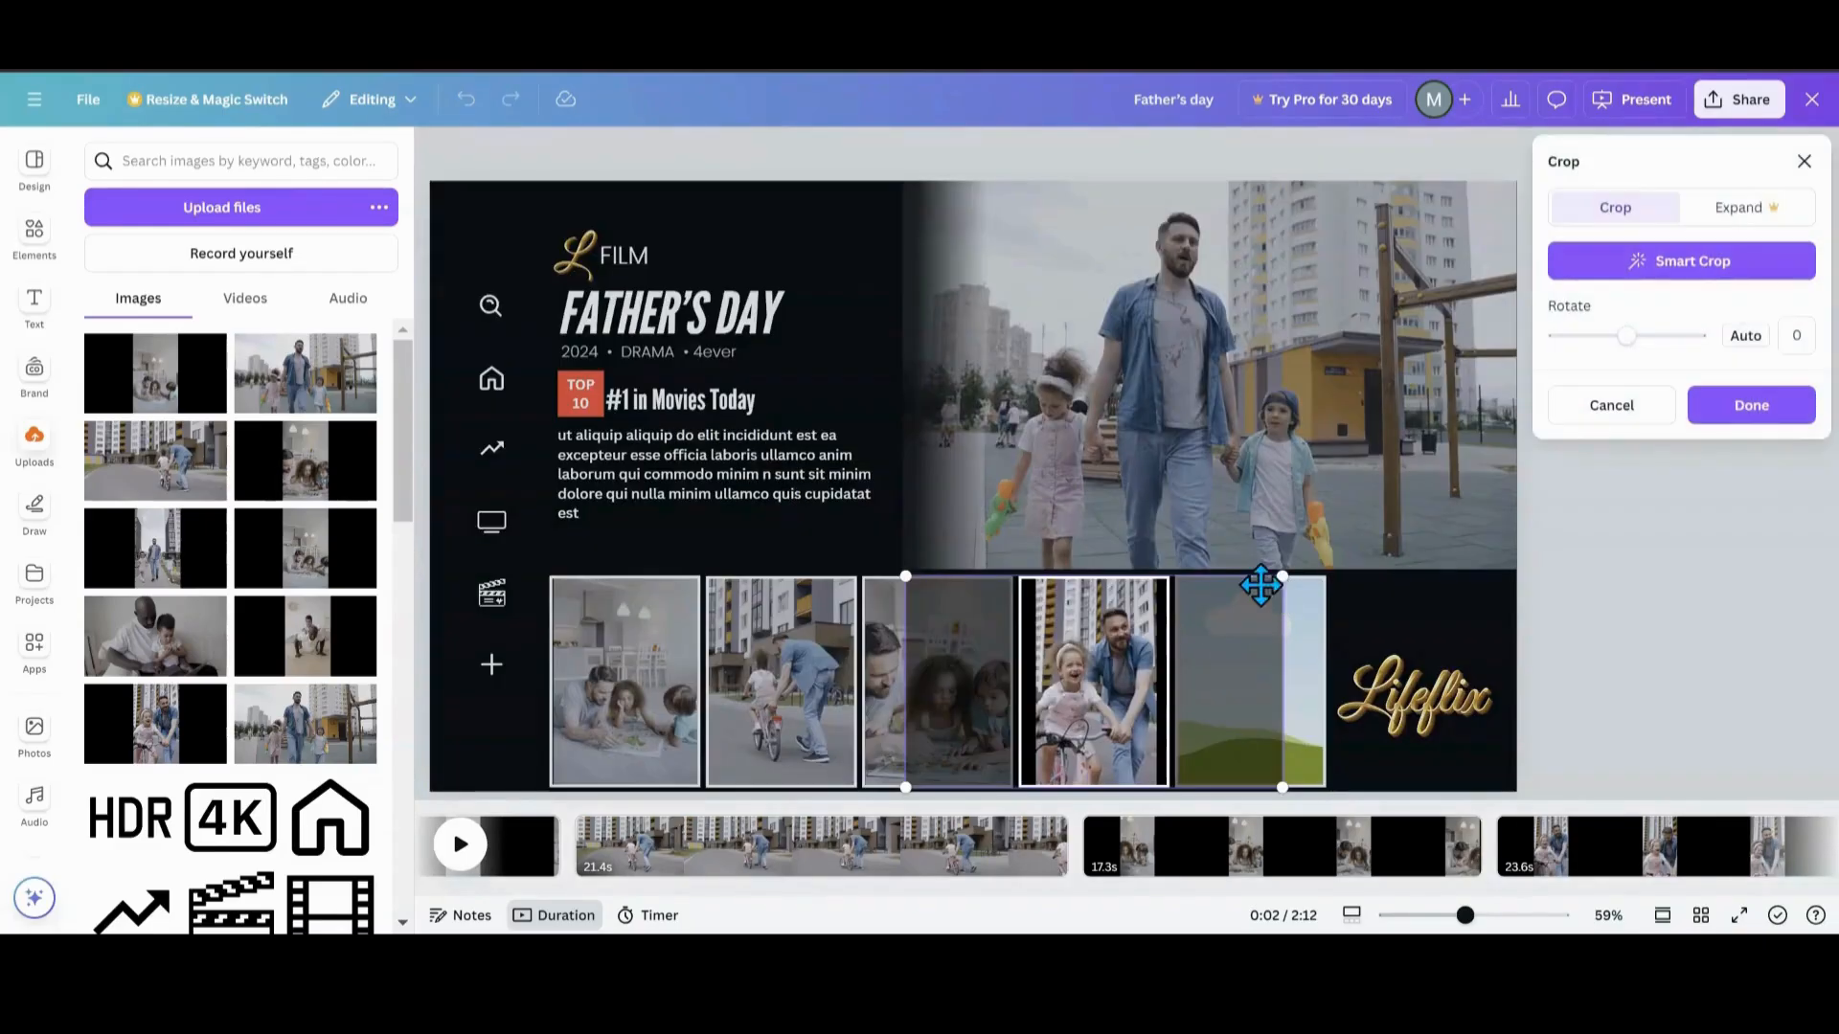
left_click_drag(1288, 568, 1307, 562)
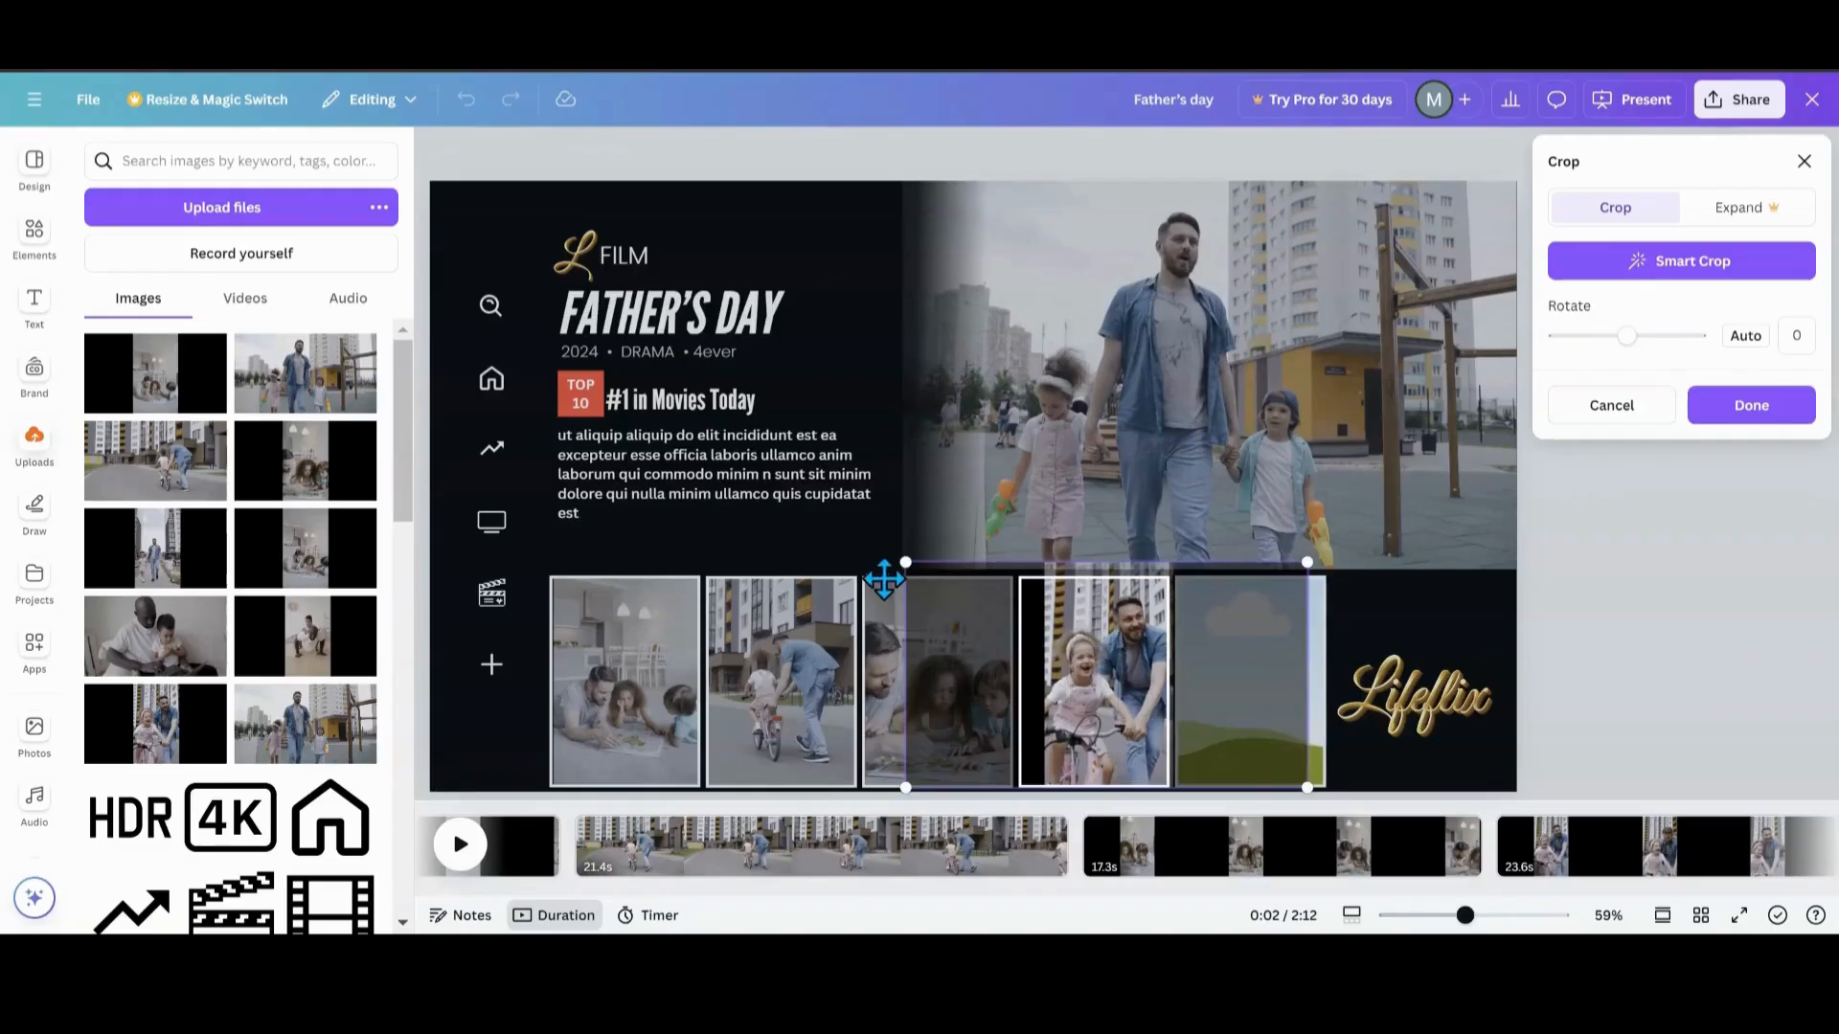
left_click_drag(902, 565, 848, 533)
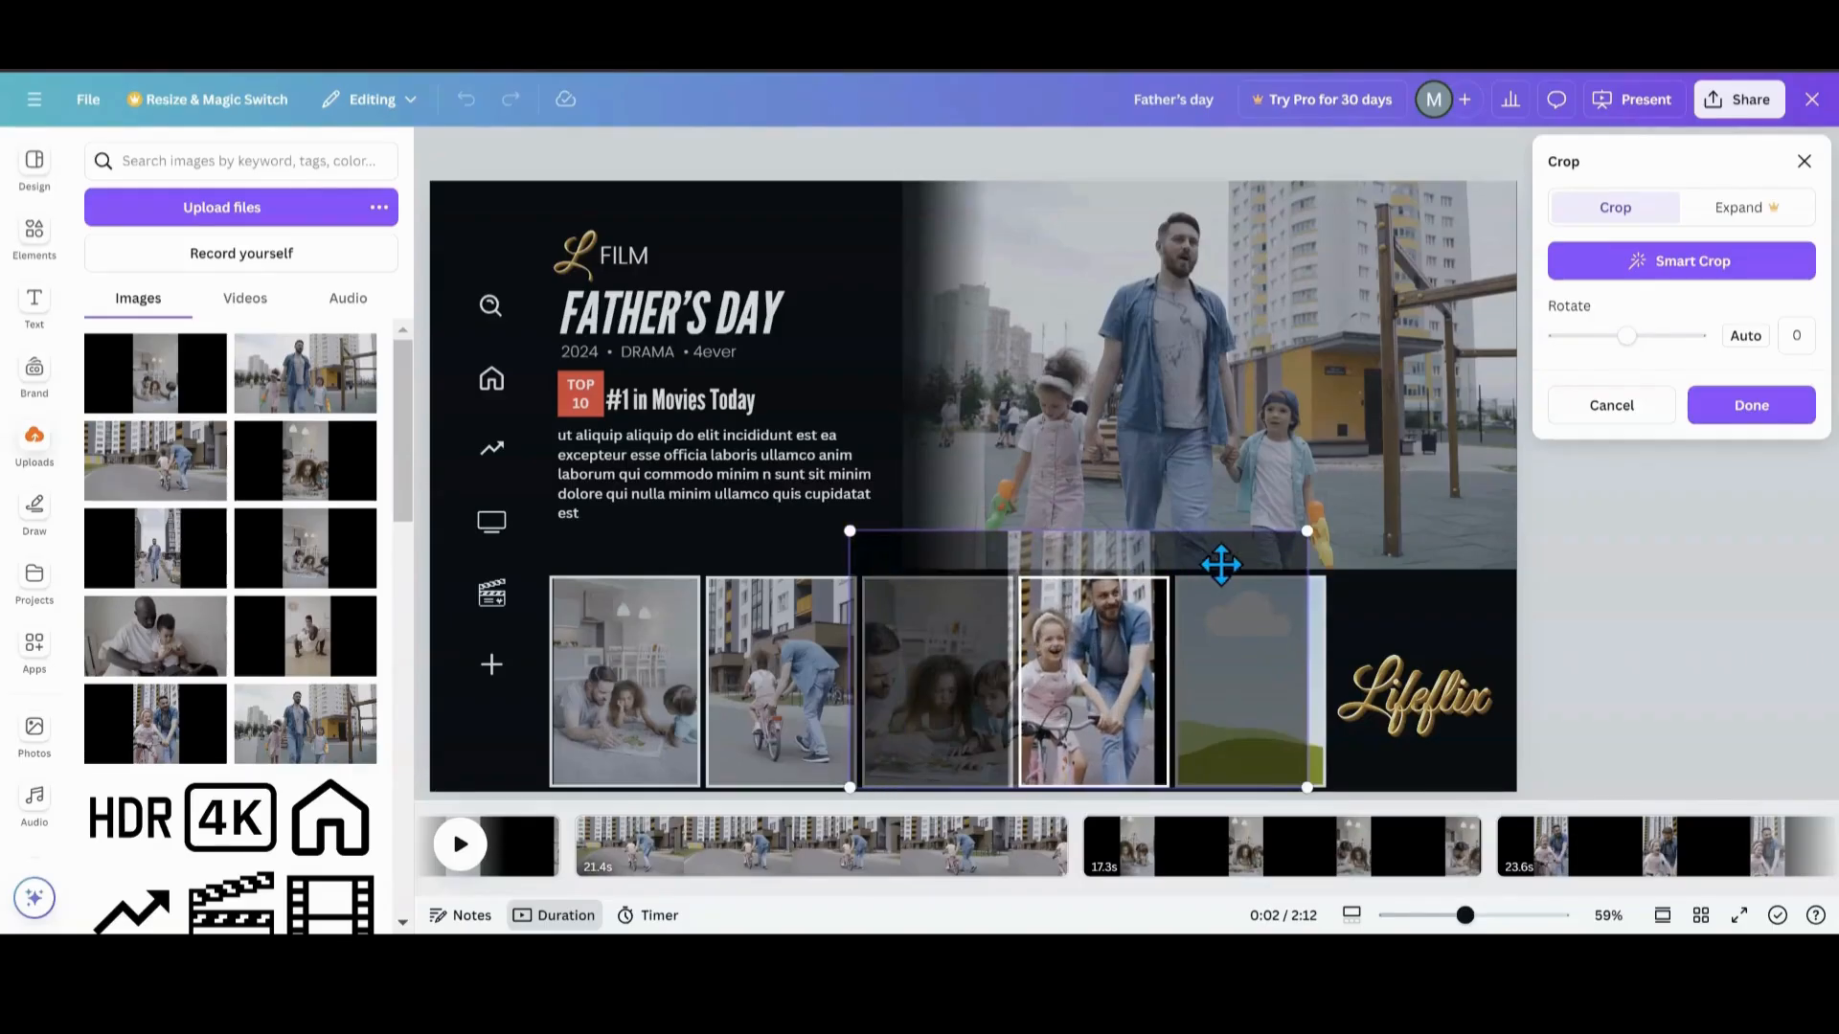
left_click_drag(1309, 534, 1329, 519)
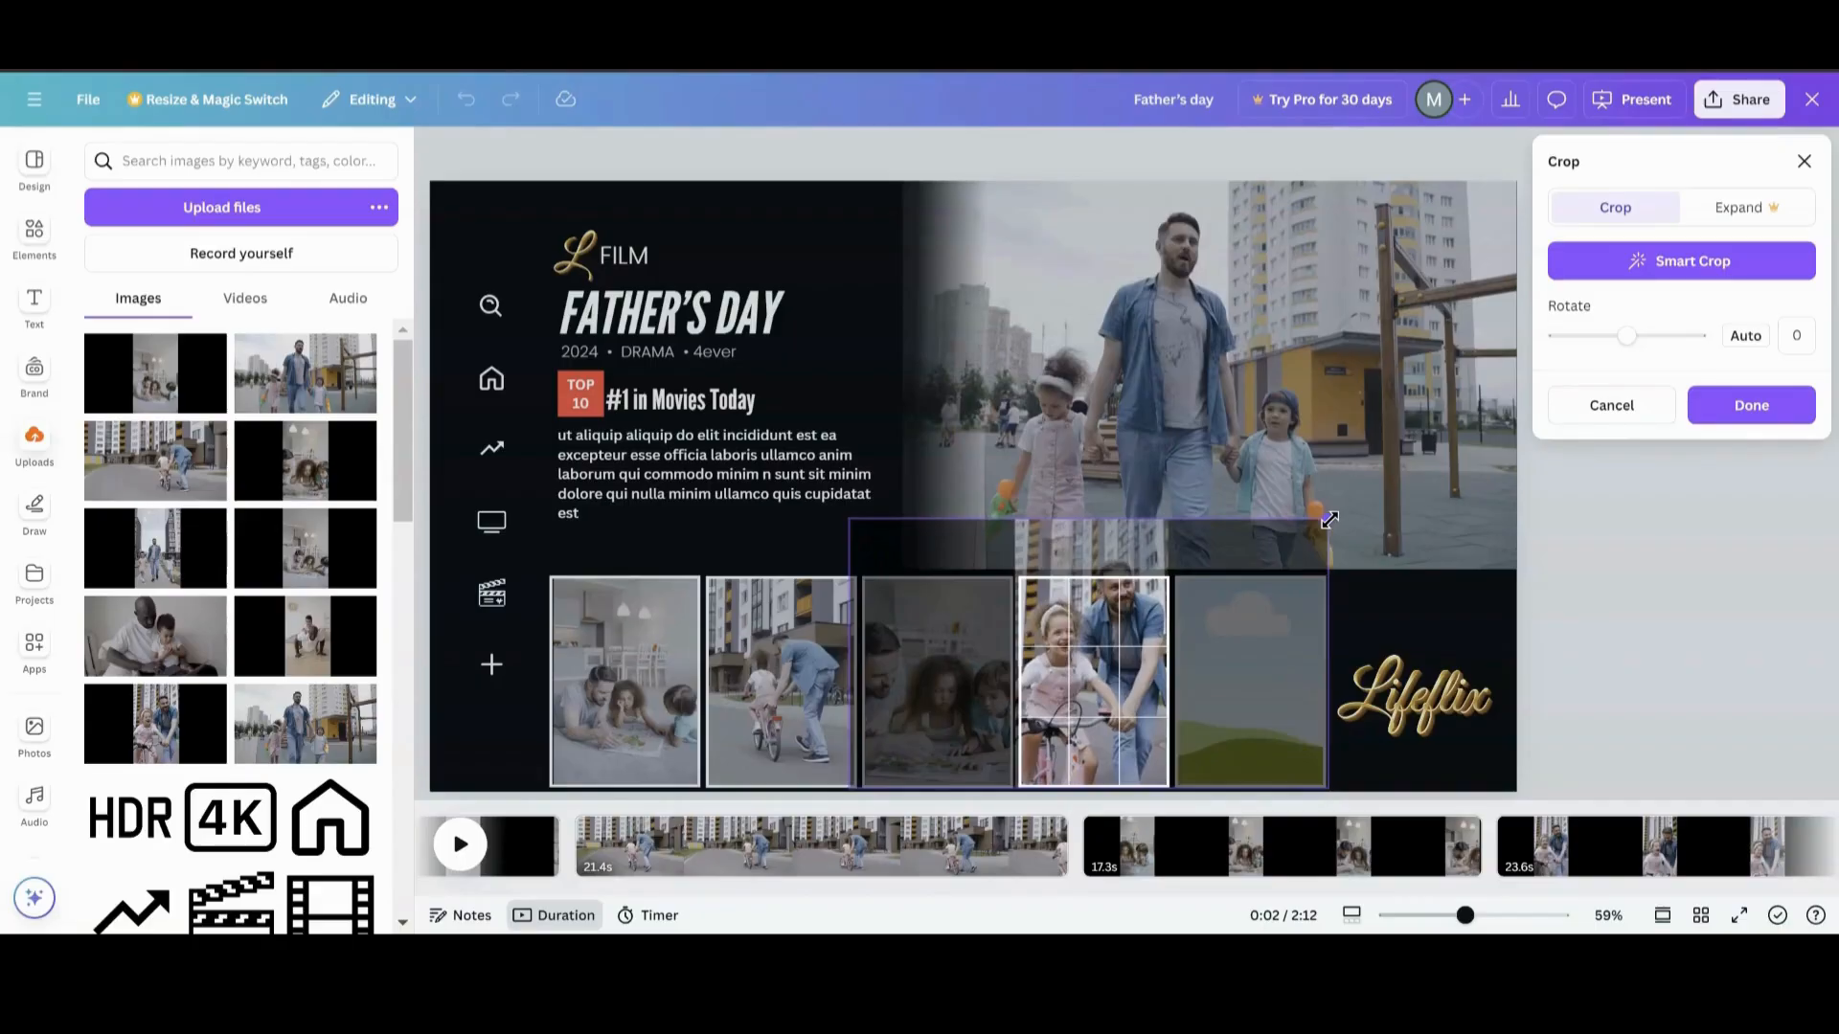
left_click_drag(1149, 644, 1149, 681)
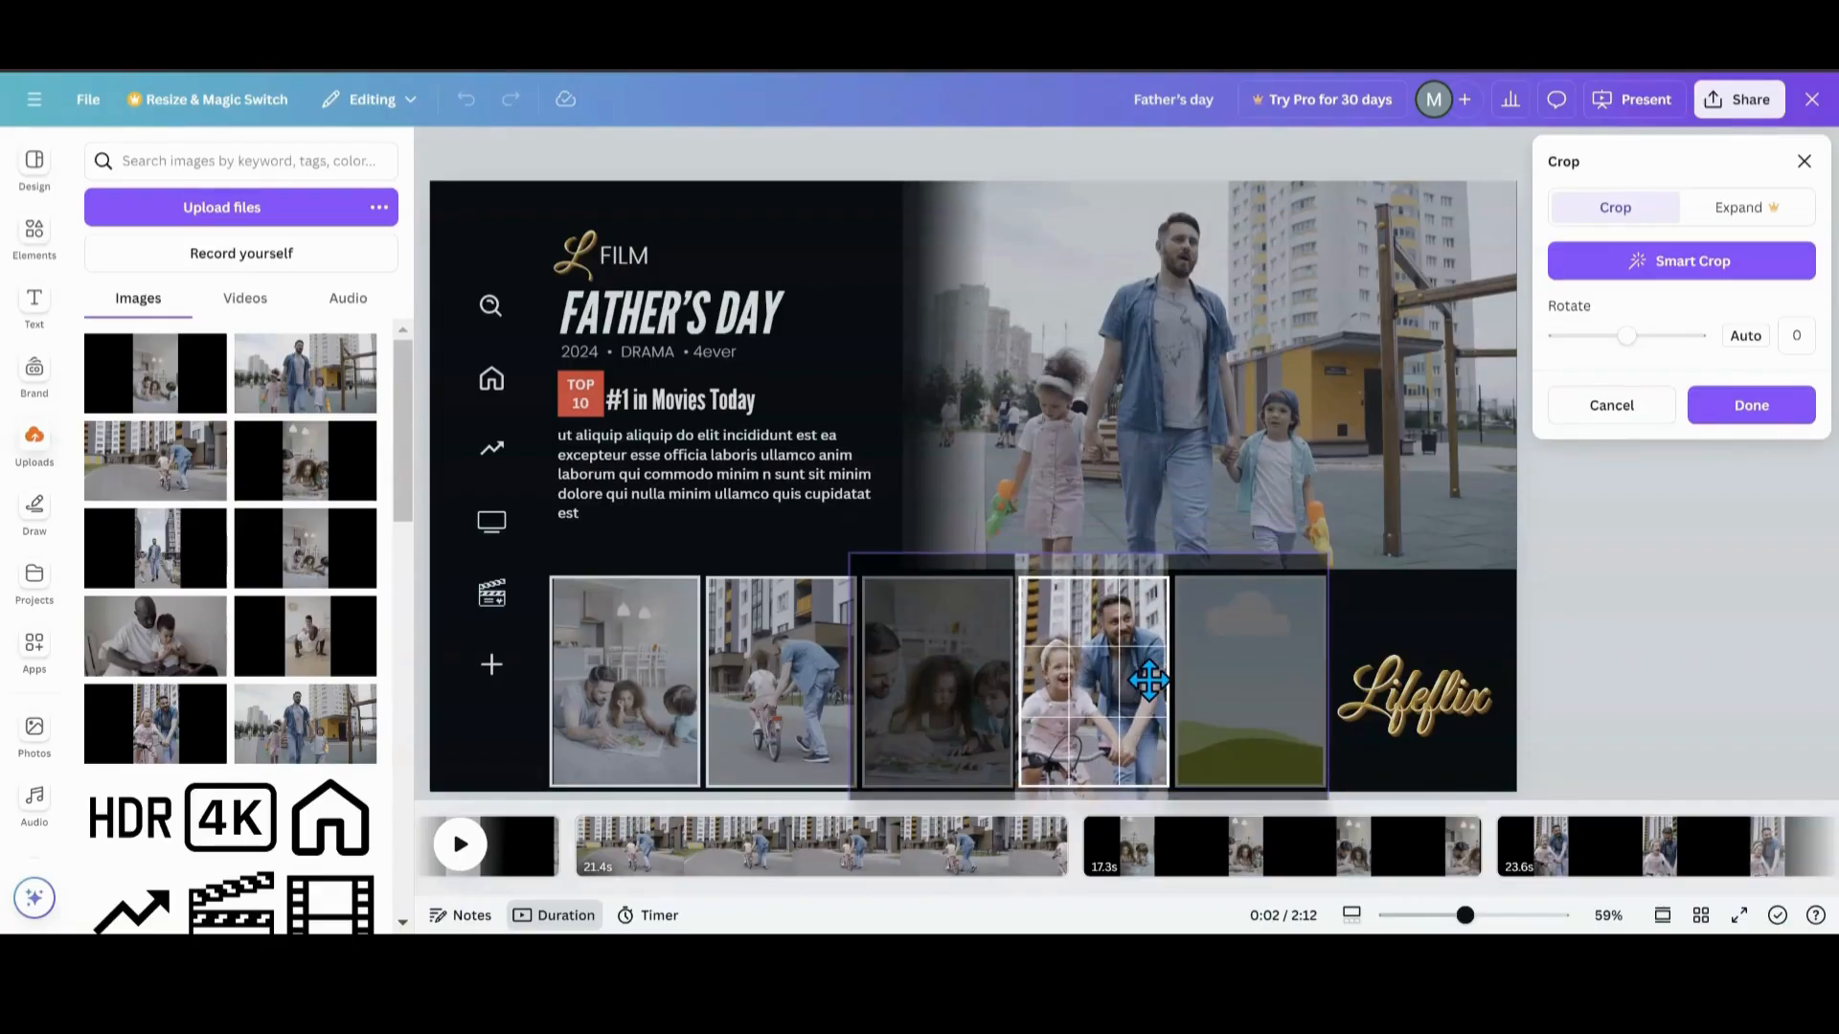
left_click(1576, 661)
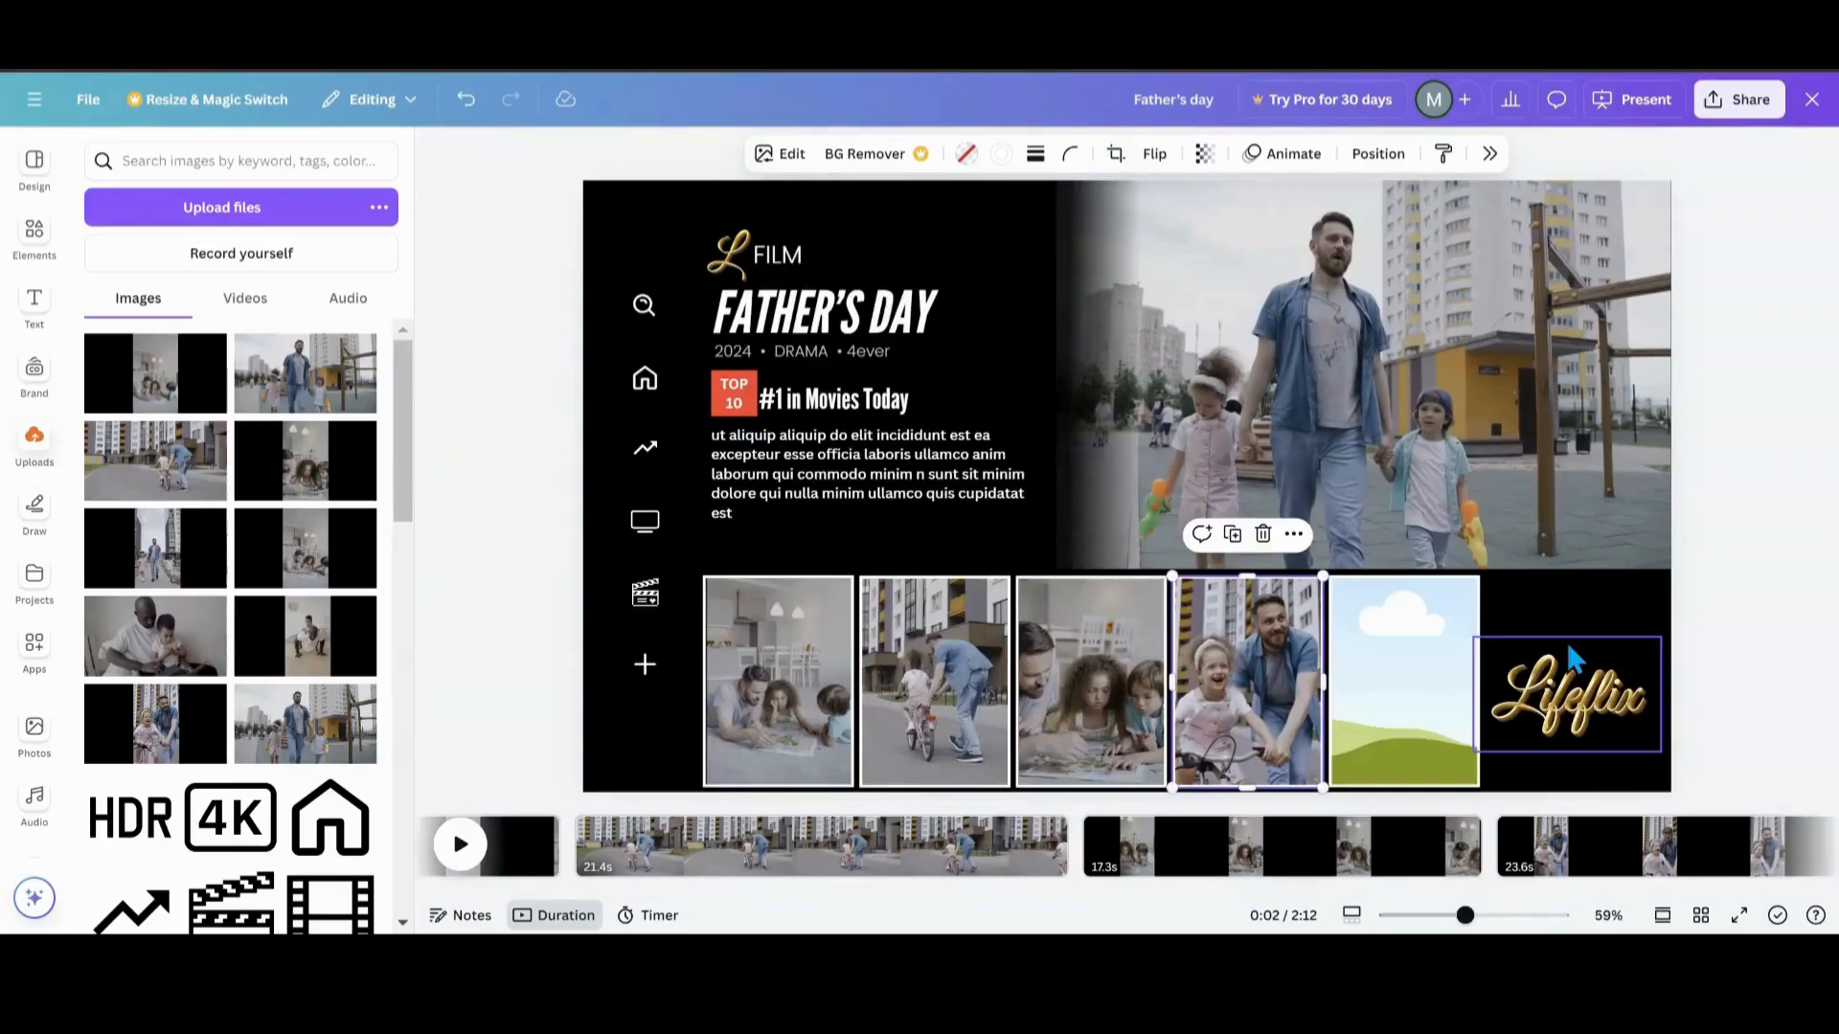